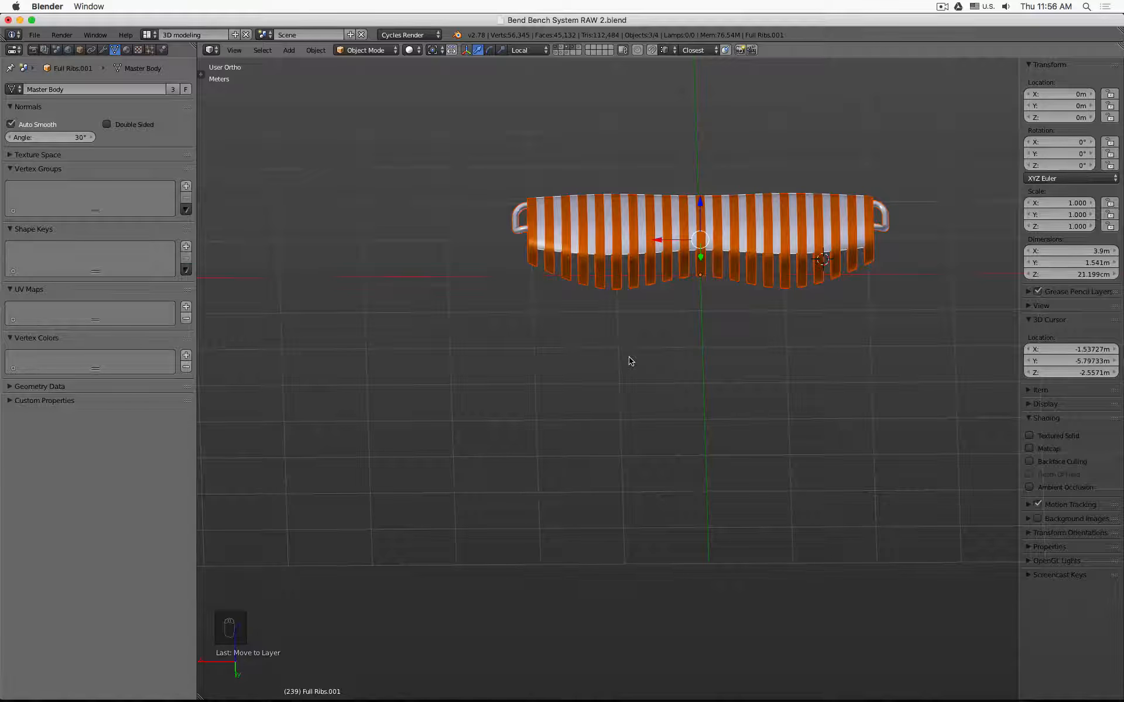
Step: Select the Pipe curve at the end of the bench in right orthographic view and display it in wireframe
key("KP_1")
key("KP_3")
scroll(586, 276, "up", 4)
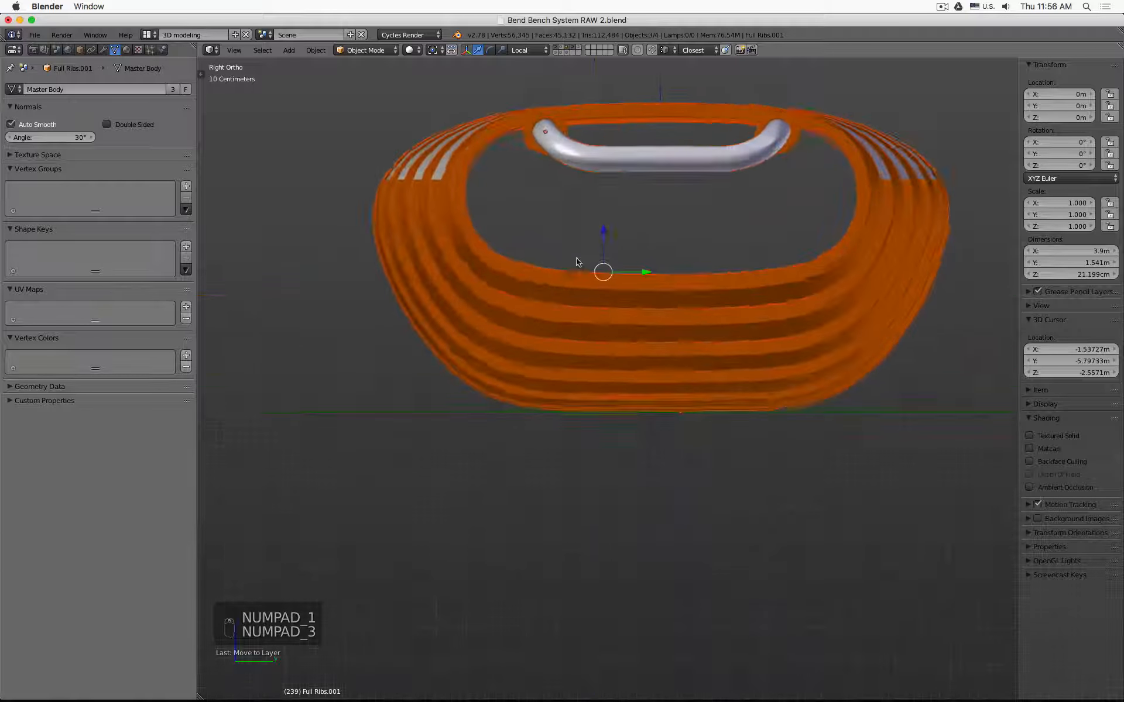
scroll(562, 287, "up", 2)
right_click(565, 244)
key("z")
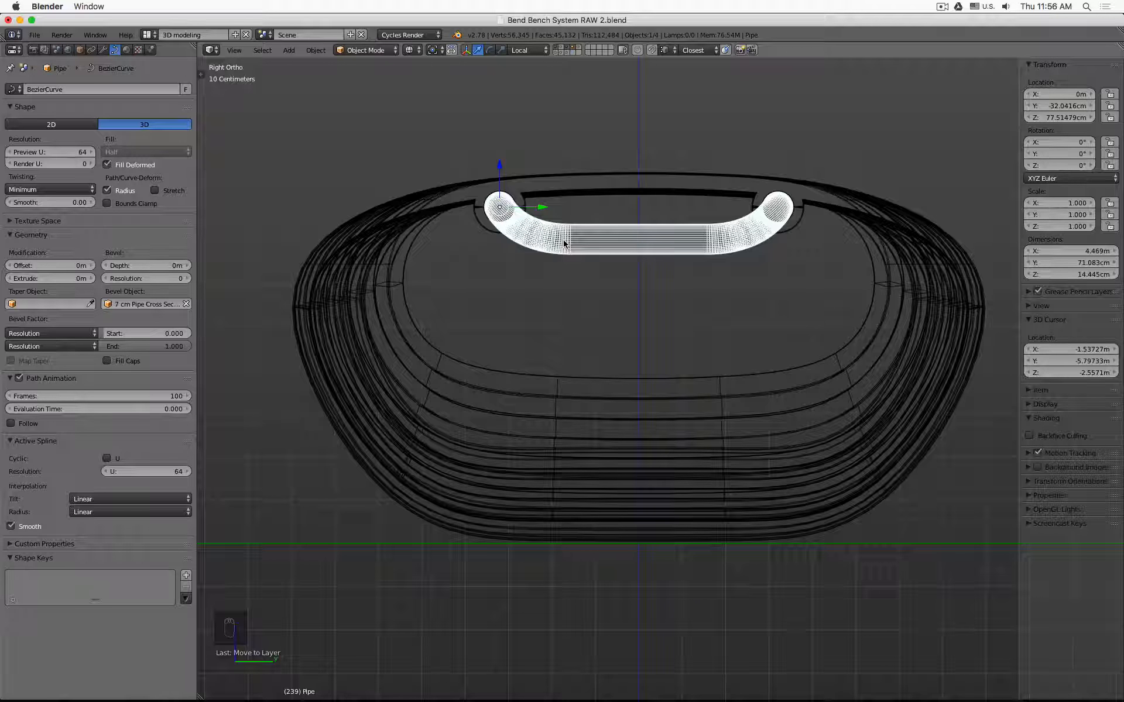
Step: Examine the Pipe's control points in Edit Mode with solid shading from an angled perspective
scroll(565, 244, "down", 3)
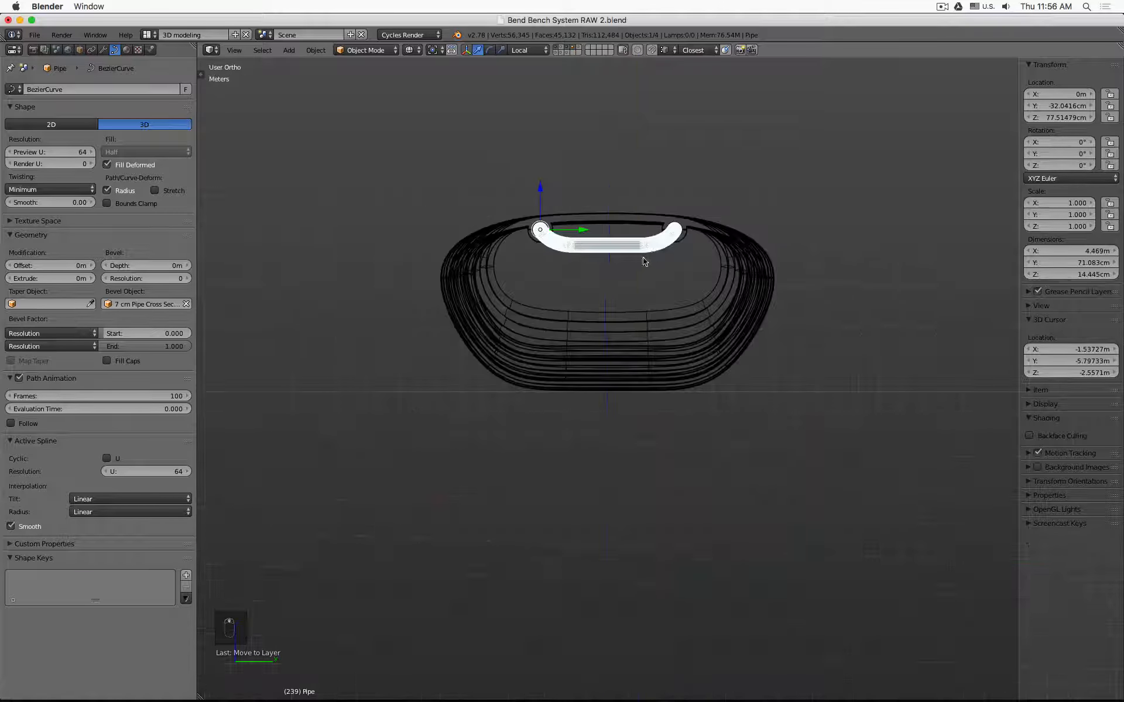
middle_click_drag(644, 258, 528, 285)
key("Tab")
key("z")
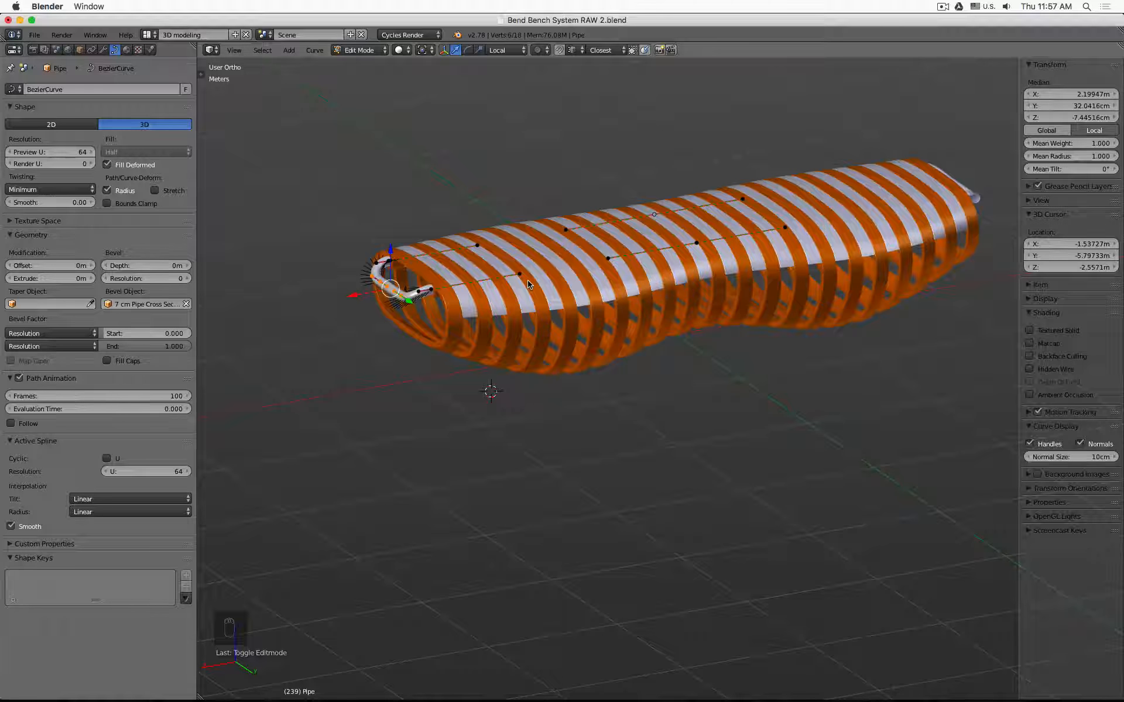
key("Tab")
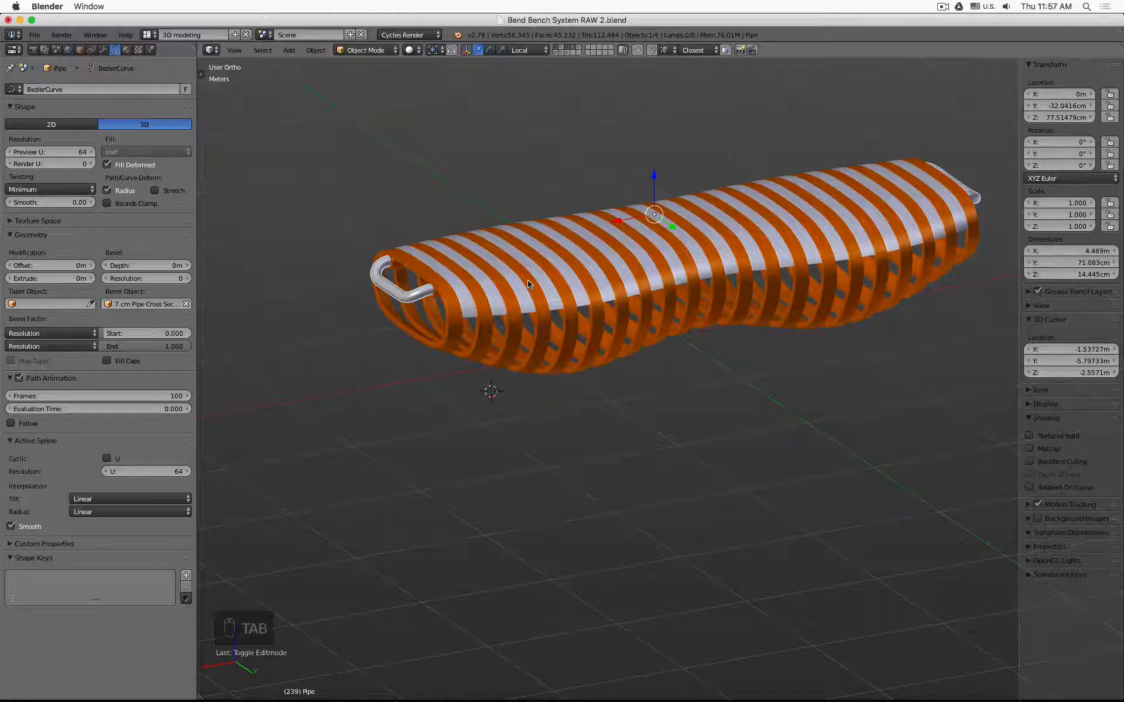
Step: Show the layer of array boxes, select Array Full Ribs, and switch to the layer holding the pipe volumes
left_click(557, 54)
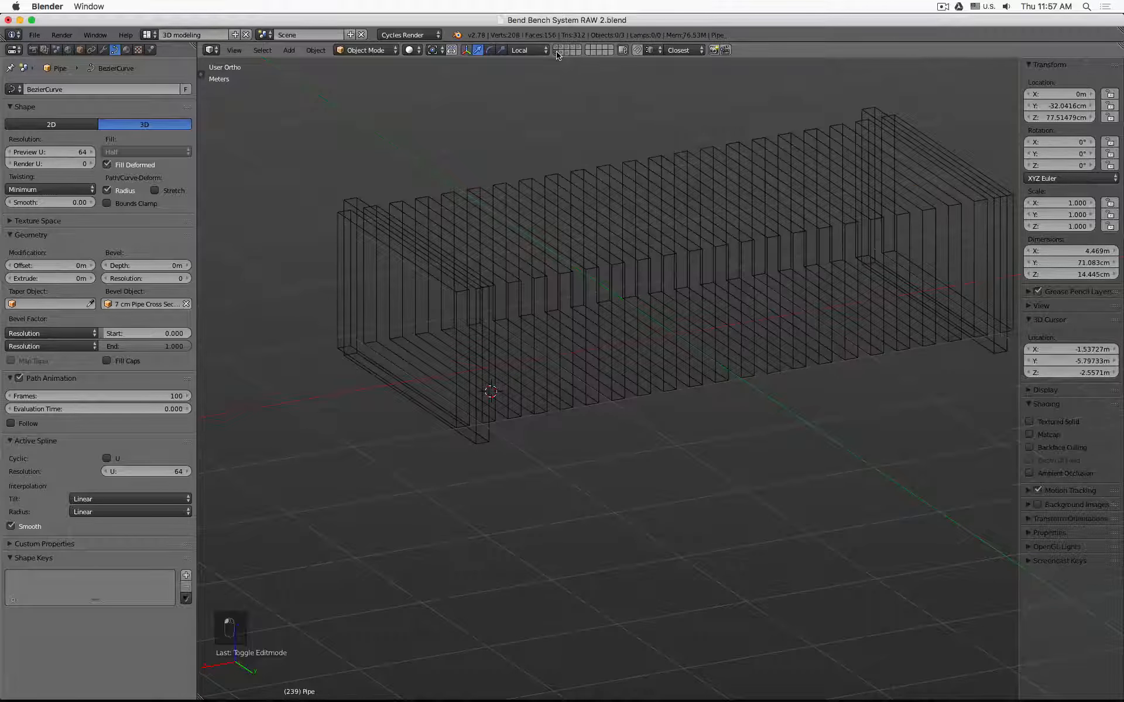
right_click(458, 205)
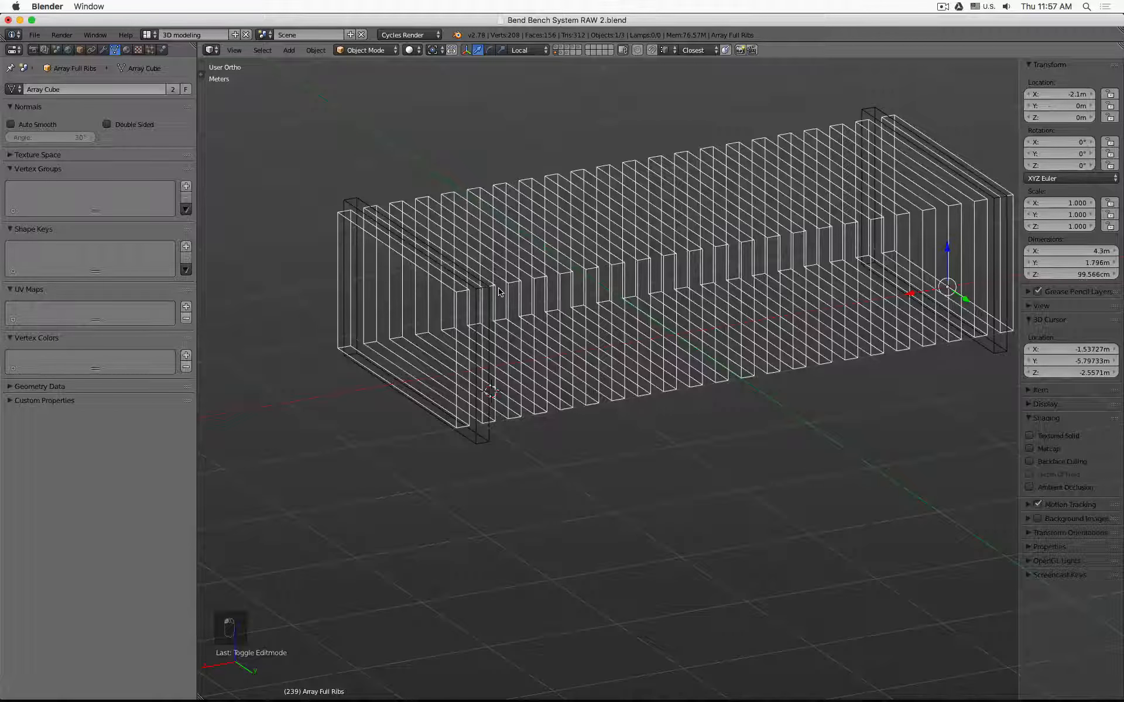
left_click(559, 50)
left_click(562, 50)
left_click(562, 54)
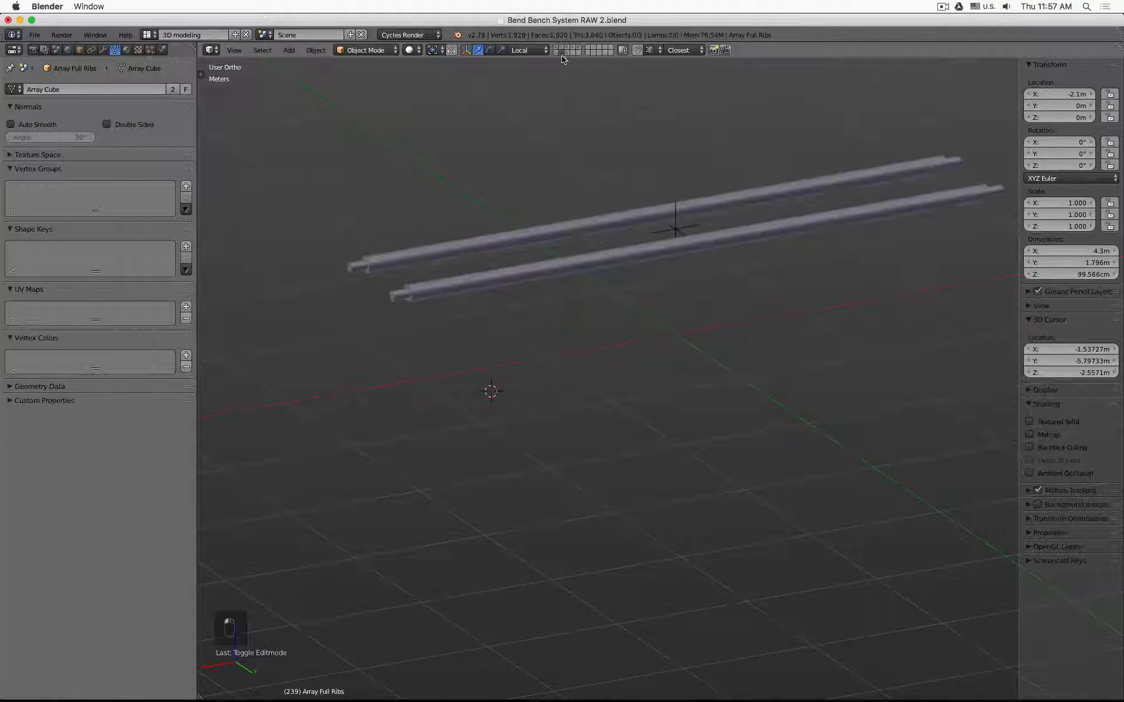
Step: Select Pipe Flesh and examine its circular cross-section end-on in right view wireframe
right_click(423, 299)
scroll(381, 297, "up", 2)
key("z")
key("z")
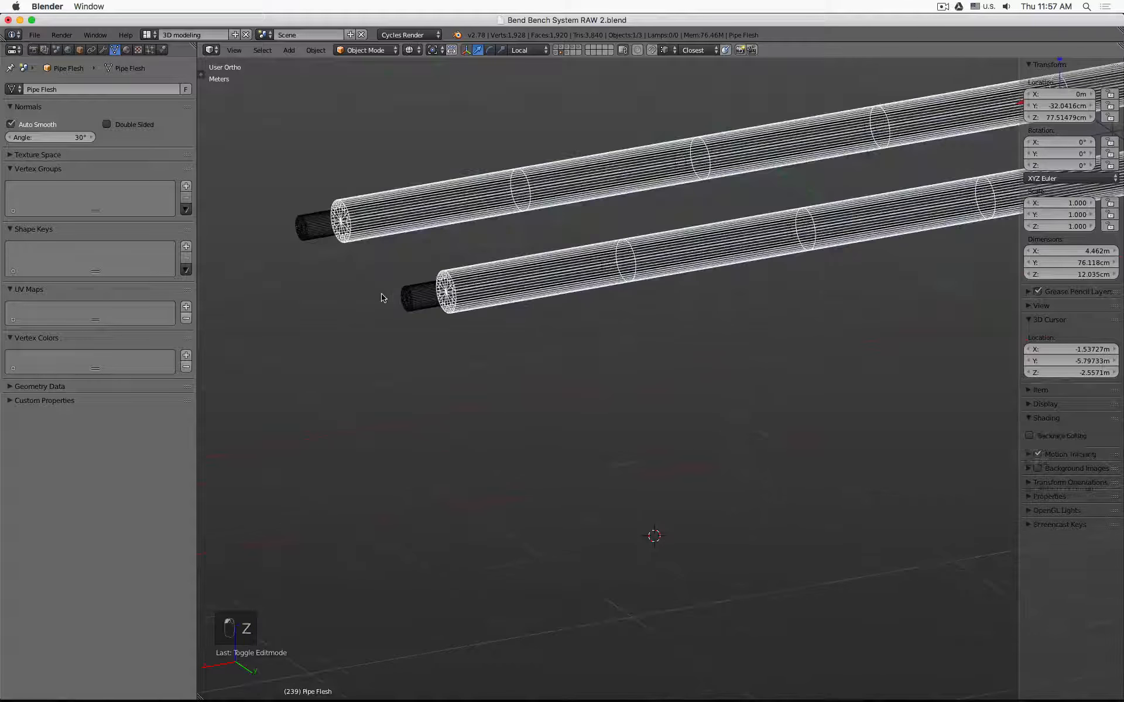
scroll(381, 297, "down", 2)
key("KP_1")
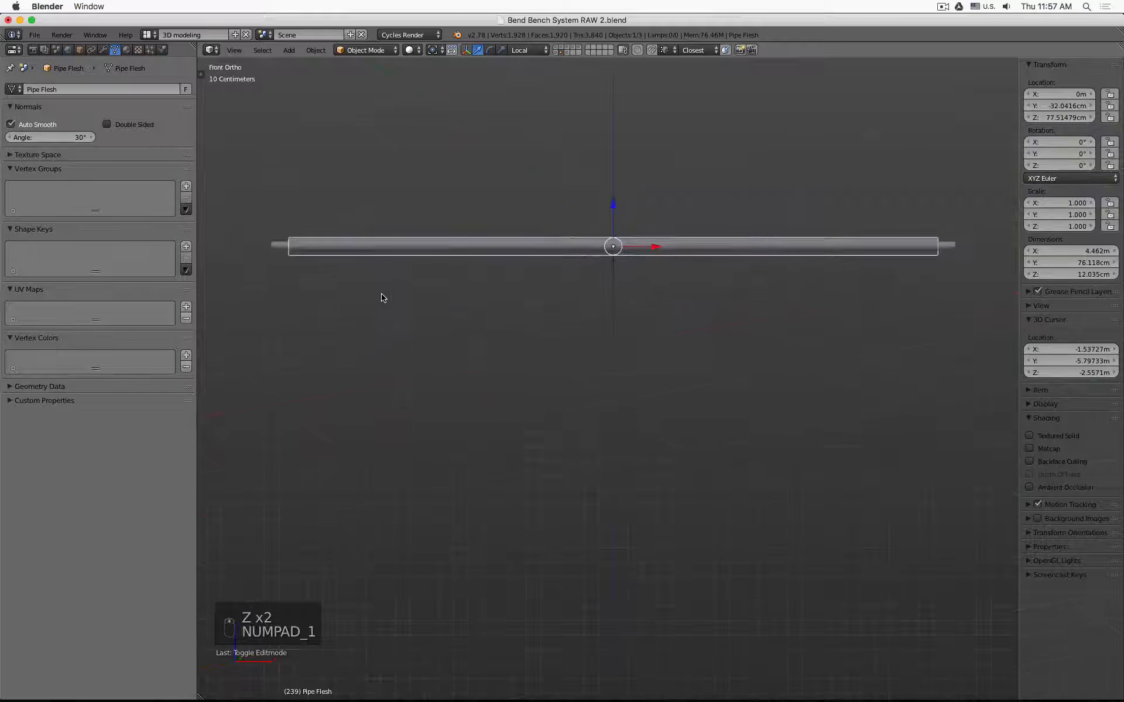
key("KP_3")
scroll(614, 223, "up", 5)
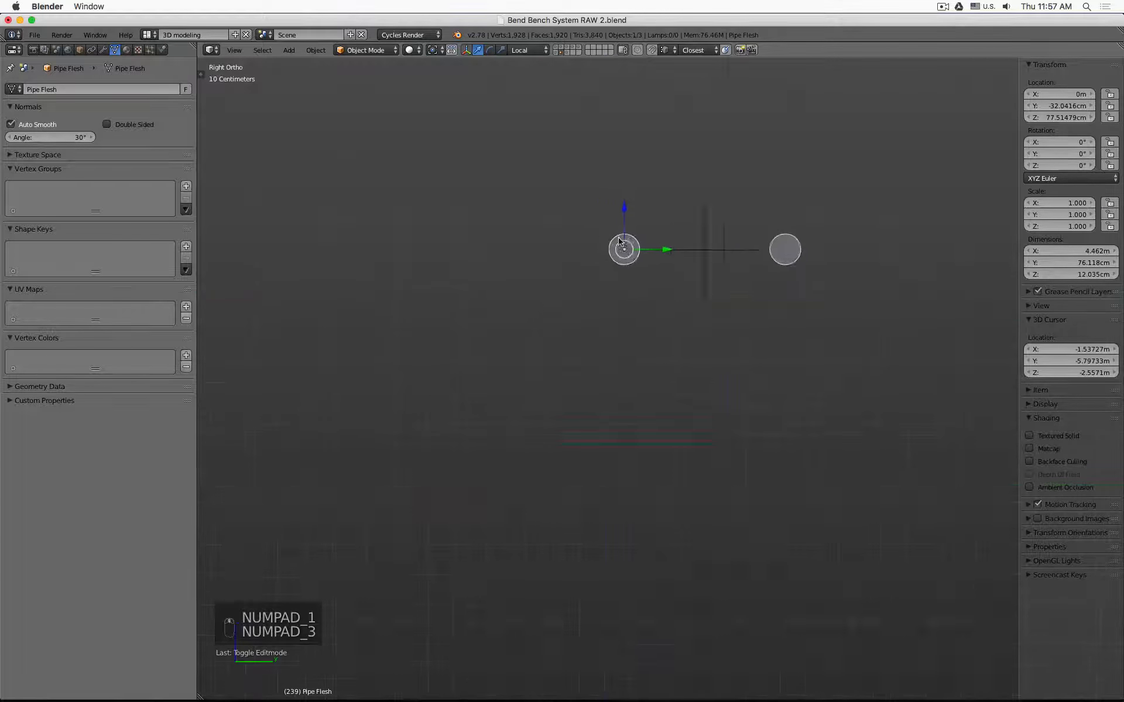
key("z")
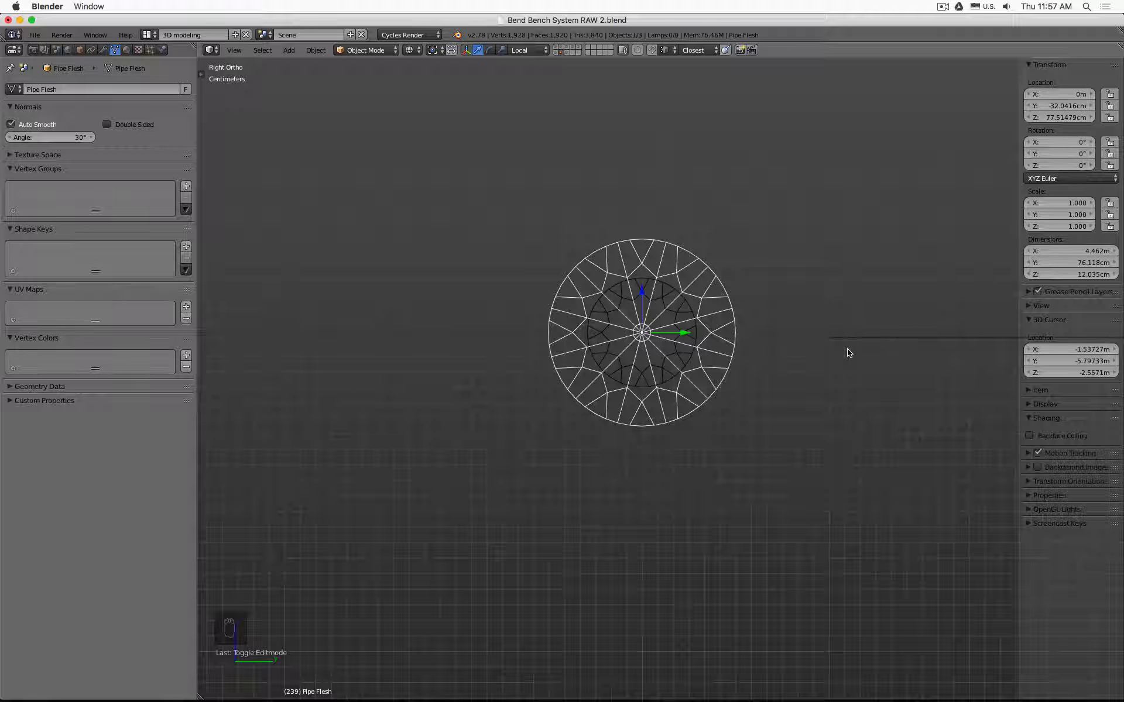
Step: Try to move the top vertices of Pipe Flesh's mesh cage upward along the Z axis
key("Tab")
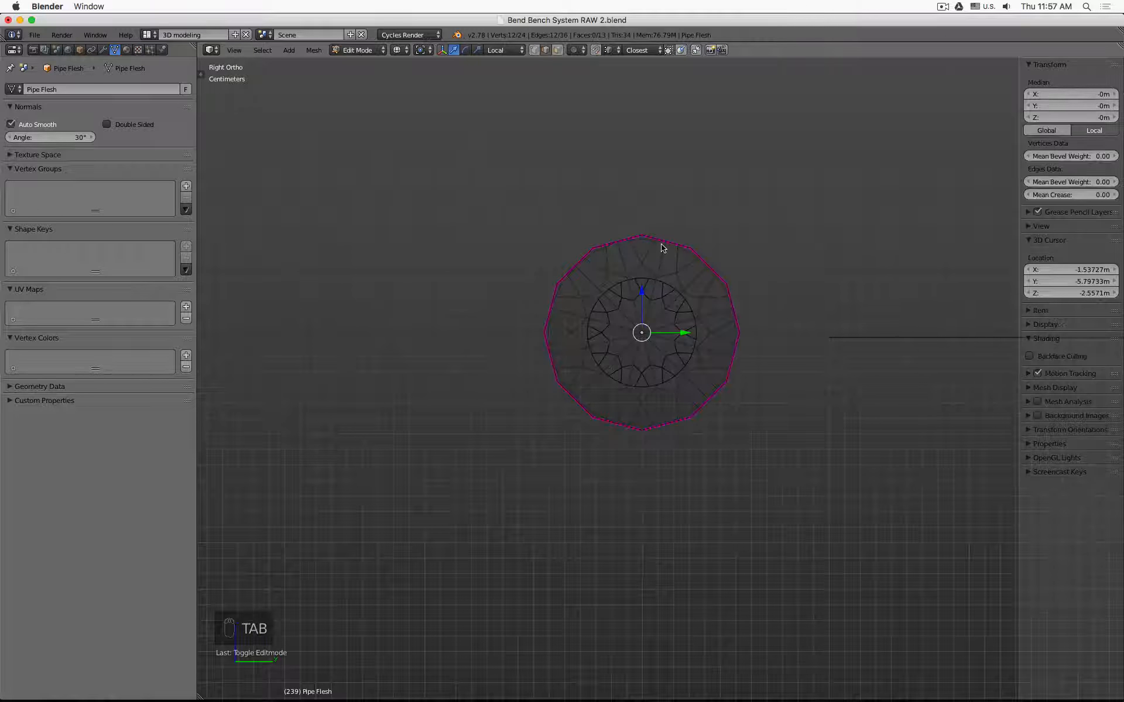
scroll(663, 248, "up", 3)
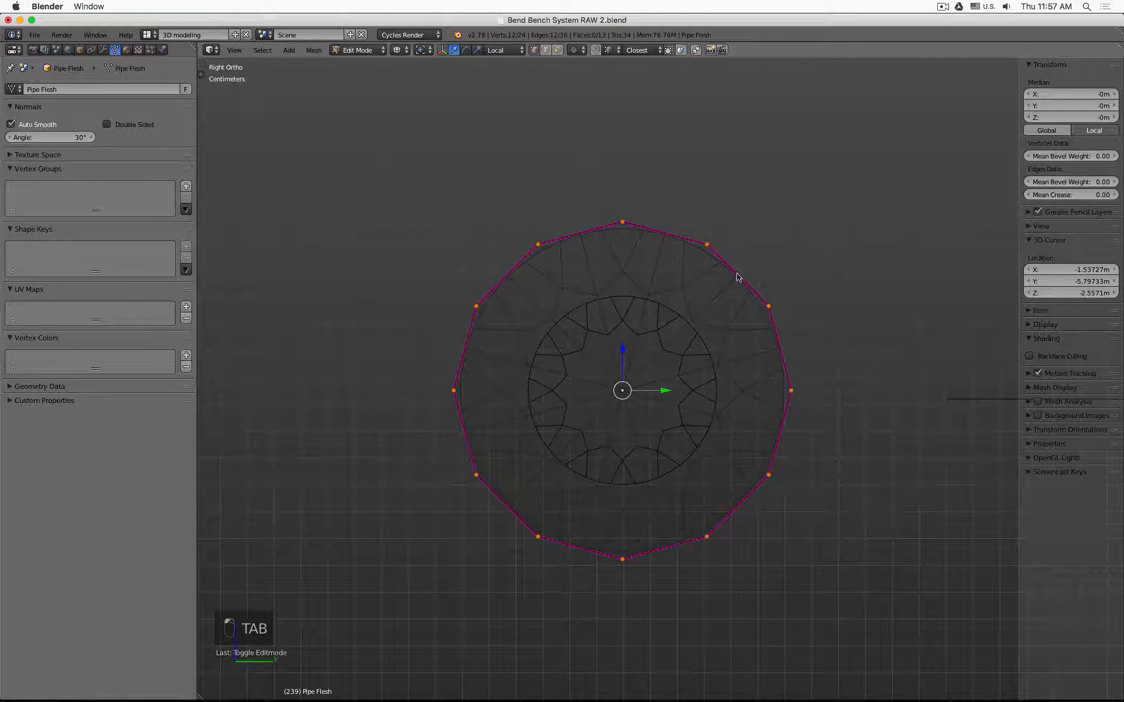
key("a")
key("a")
key("b")
left_click_drag(592, 188, 624, 175)
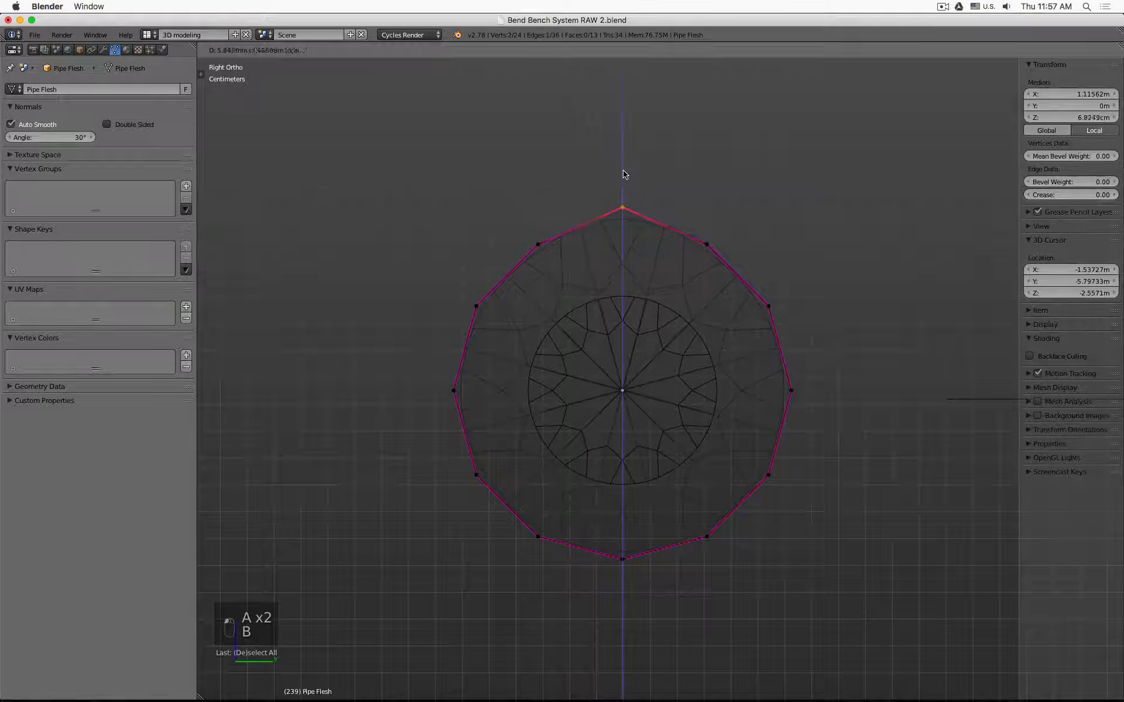
right_click(625, 172)
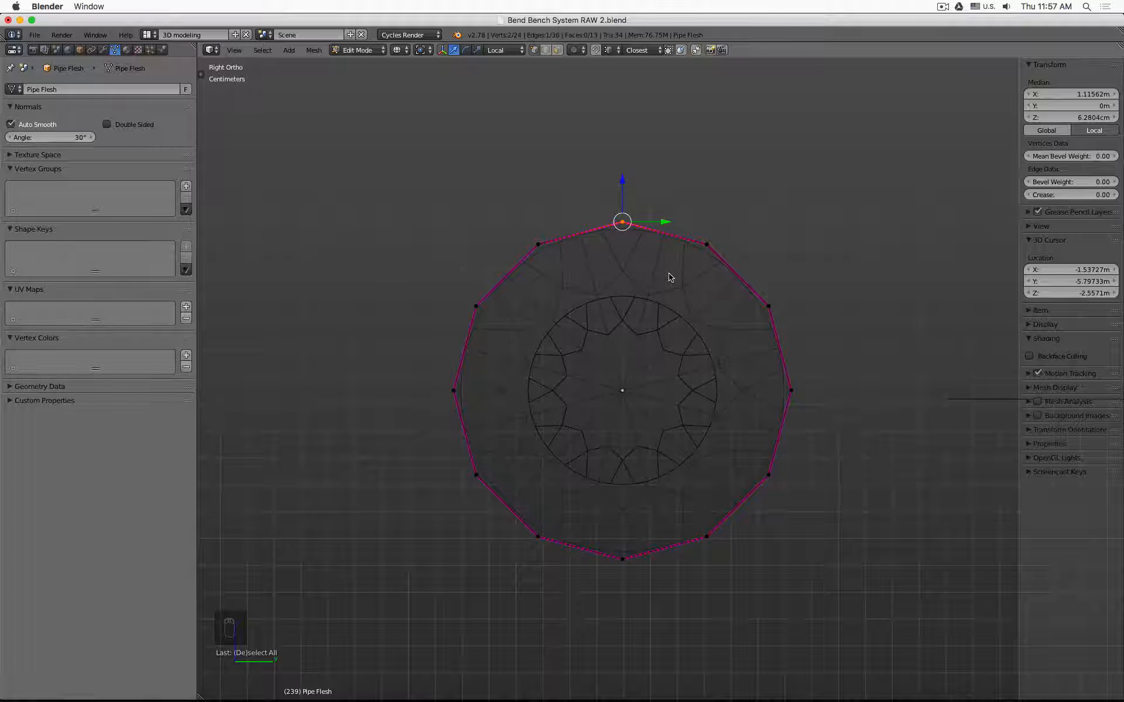
key("Tab")
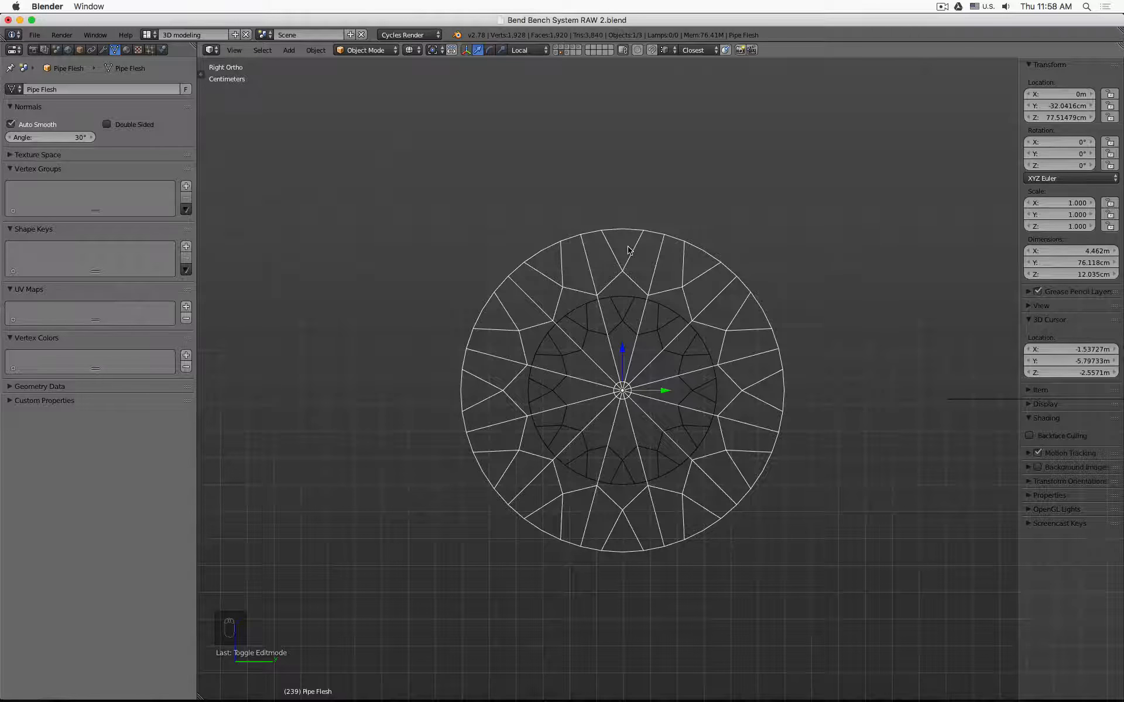
Step: Return to solid shading, show the layer with the full bench ribs, and select Full Ribs
scroll(641, 237, "down", 12)
key("z")
middle_click_drag(713, 256, 748, 359)
scroll(787, 268, "up", 1)
scroll(787, 267, "down", 6)
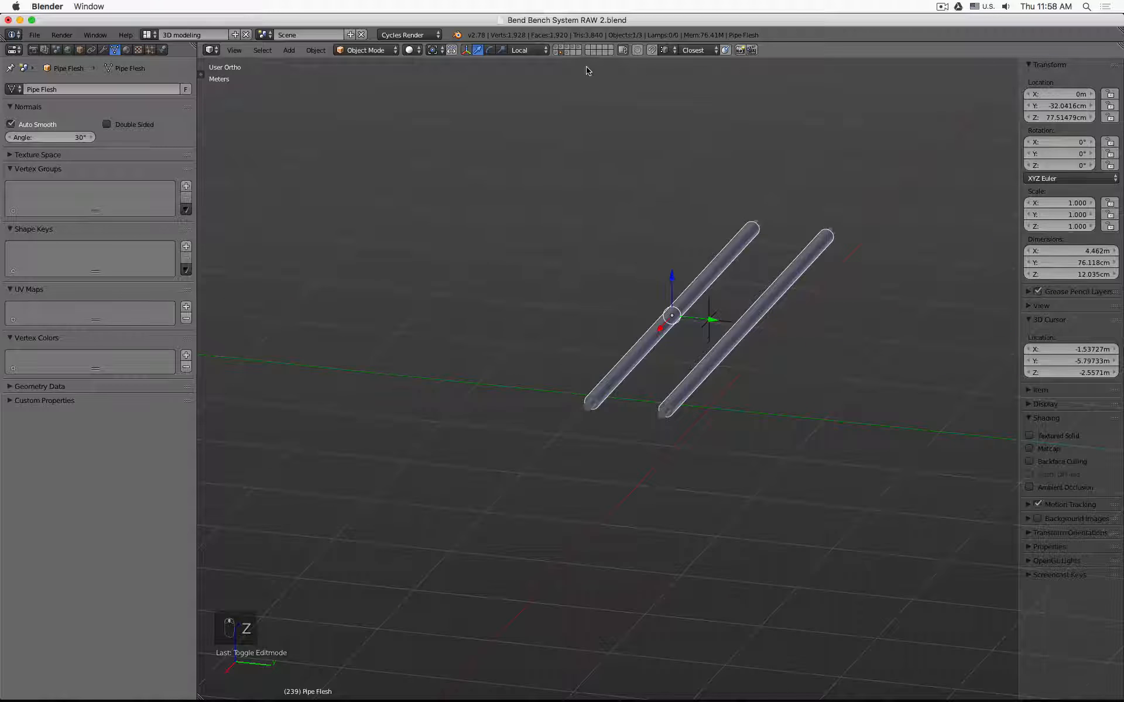
left_click(558, 51)
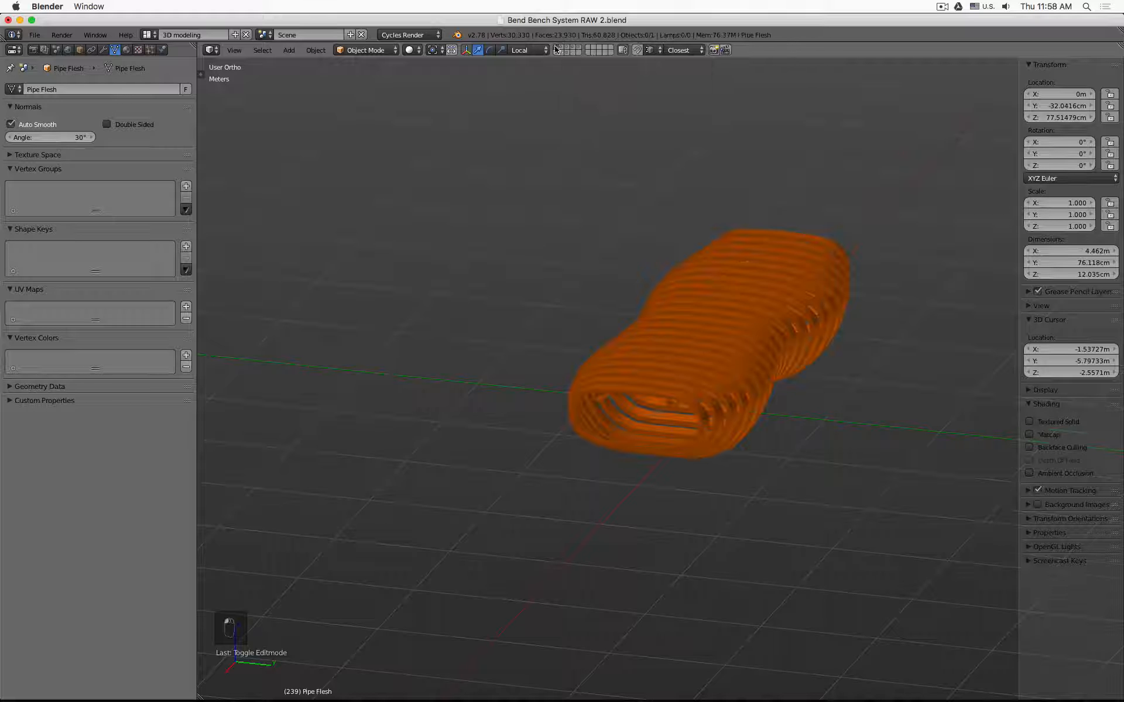
right_click(759, 363)
middle_click_drag(726, 323, 708, 329)
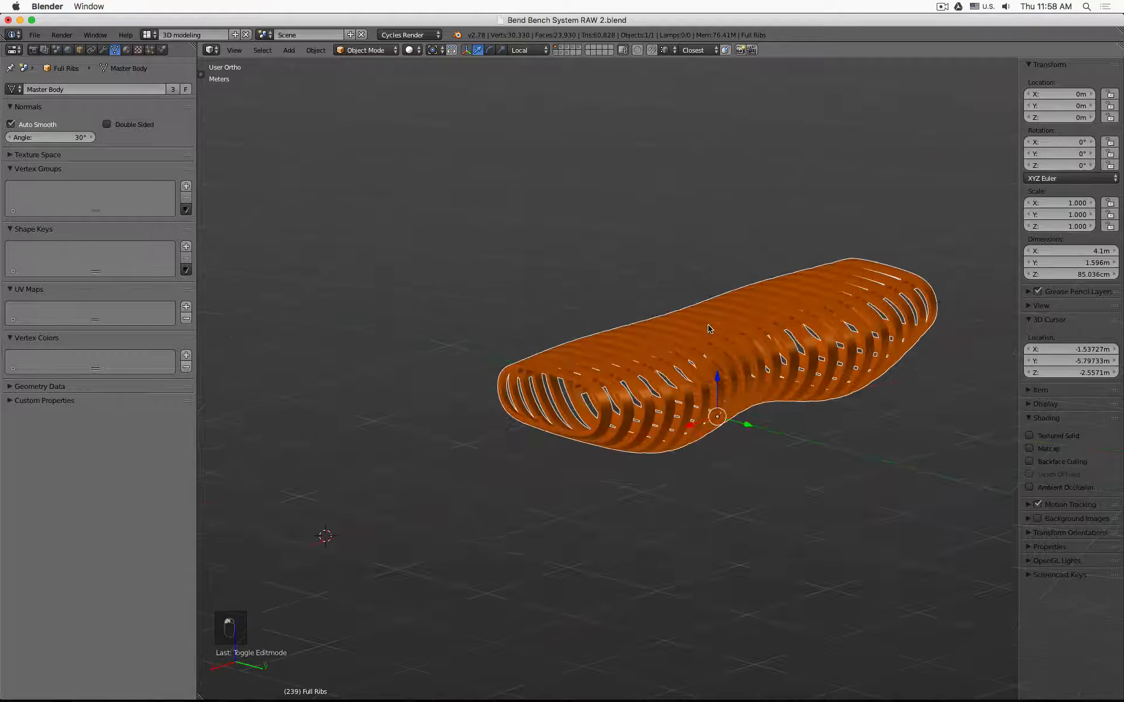
Step: Save the file under the new name Bend Bench System RAW 3.blend
left_click(34, 34)
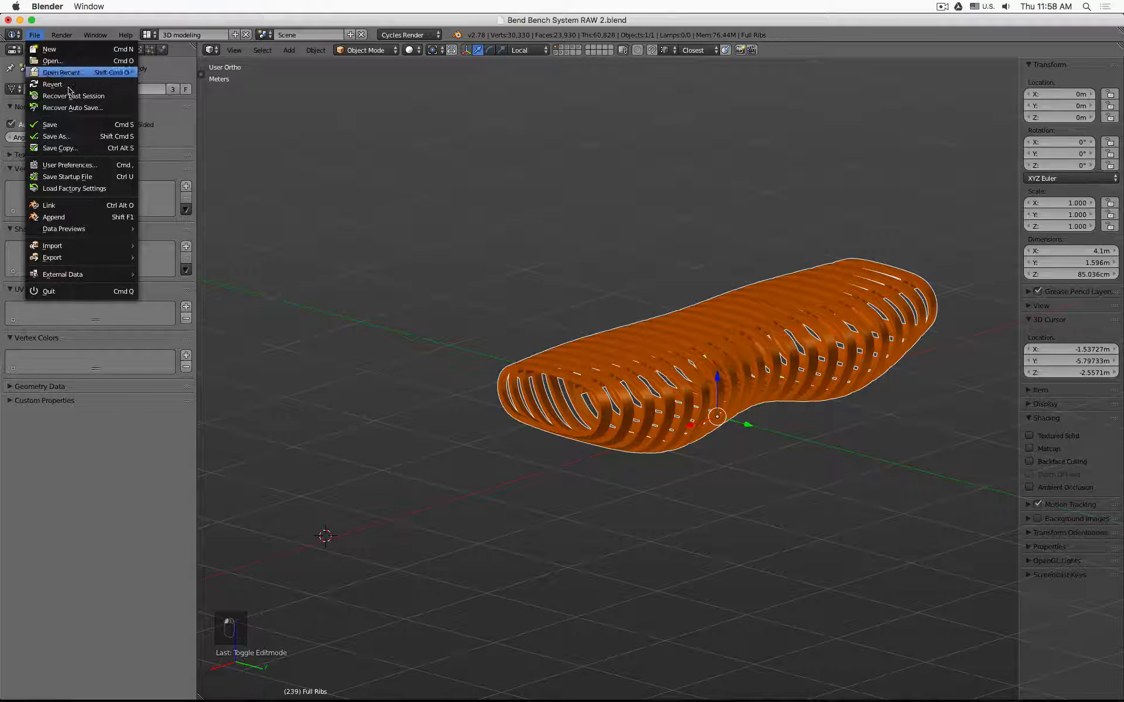
left_click(65, 137)
left_click(227, 79)
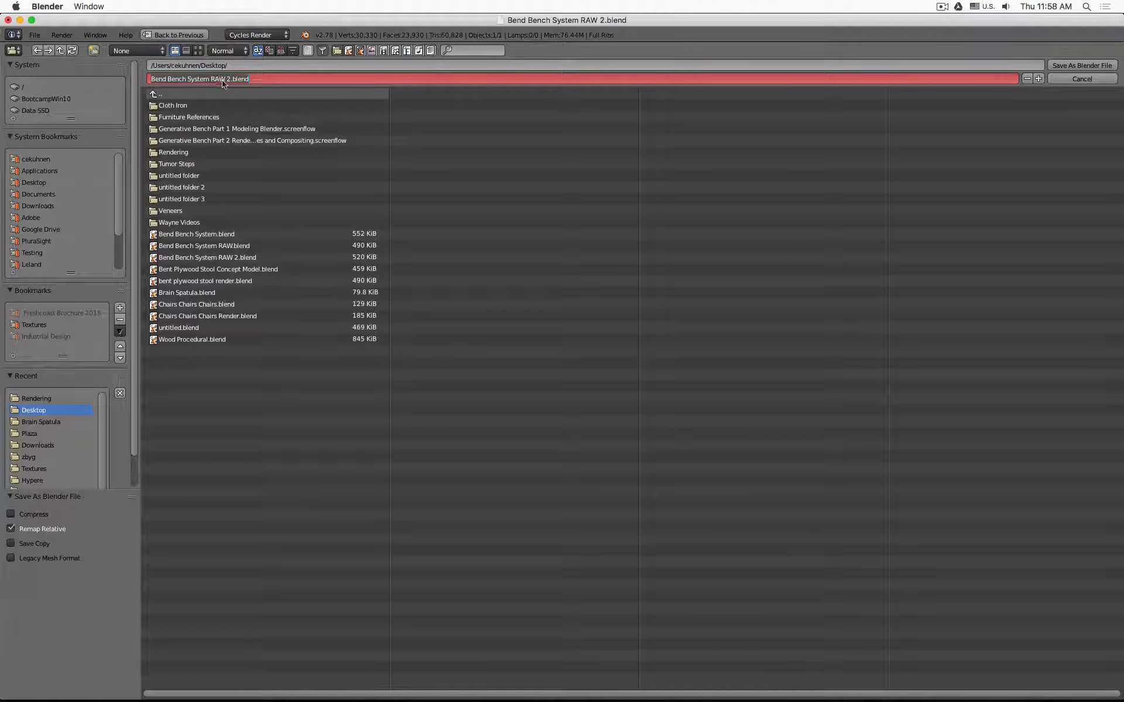
left_click(226, 79)
key("Return")
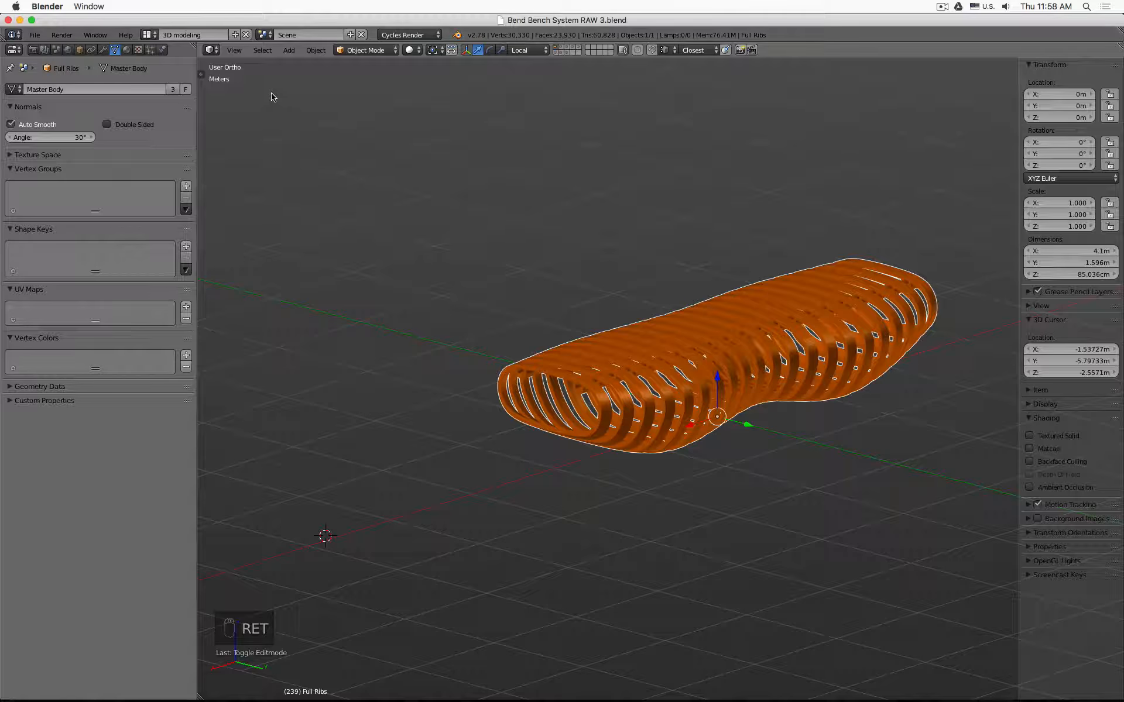
Step: Turn off viewport display of Full Ribs' Bevel, Core, Array and Subsurf modifiers and show its base mesh in wireframe
left_click(104, 50)
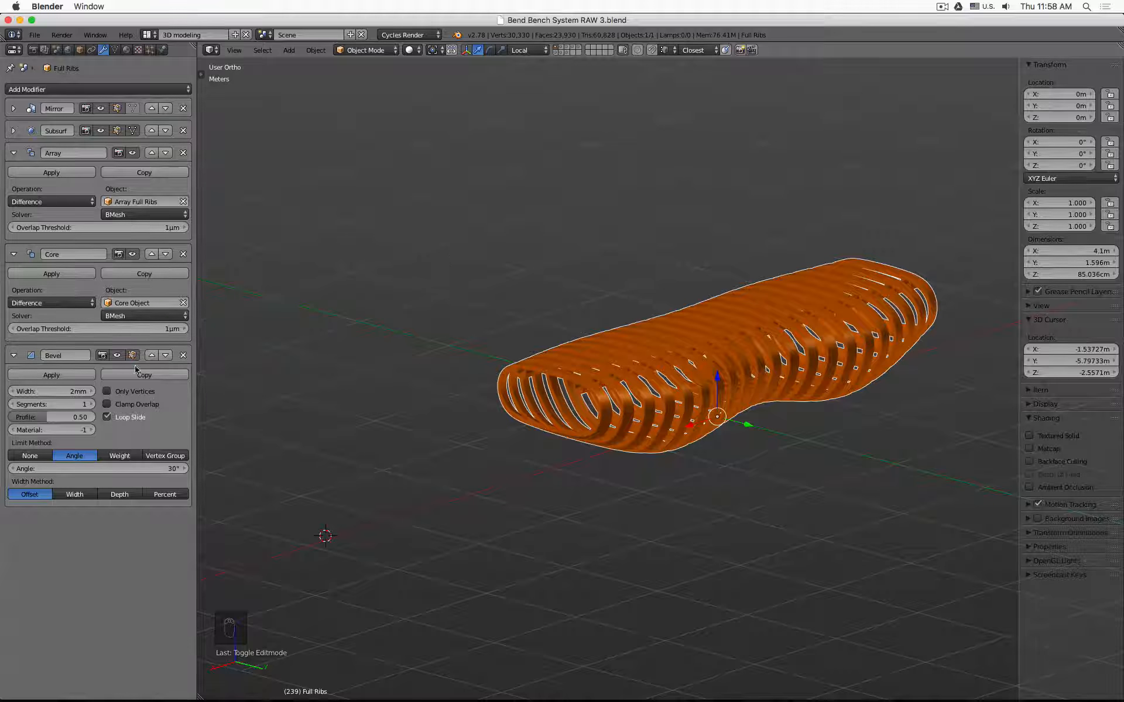
left_click(117, 356)
left_click(132, 255)
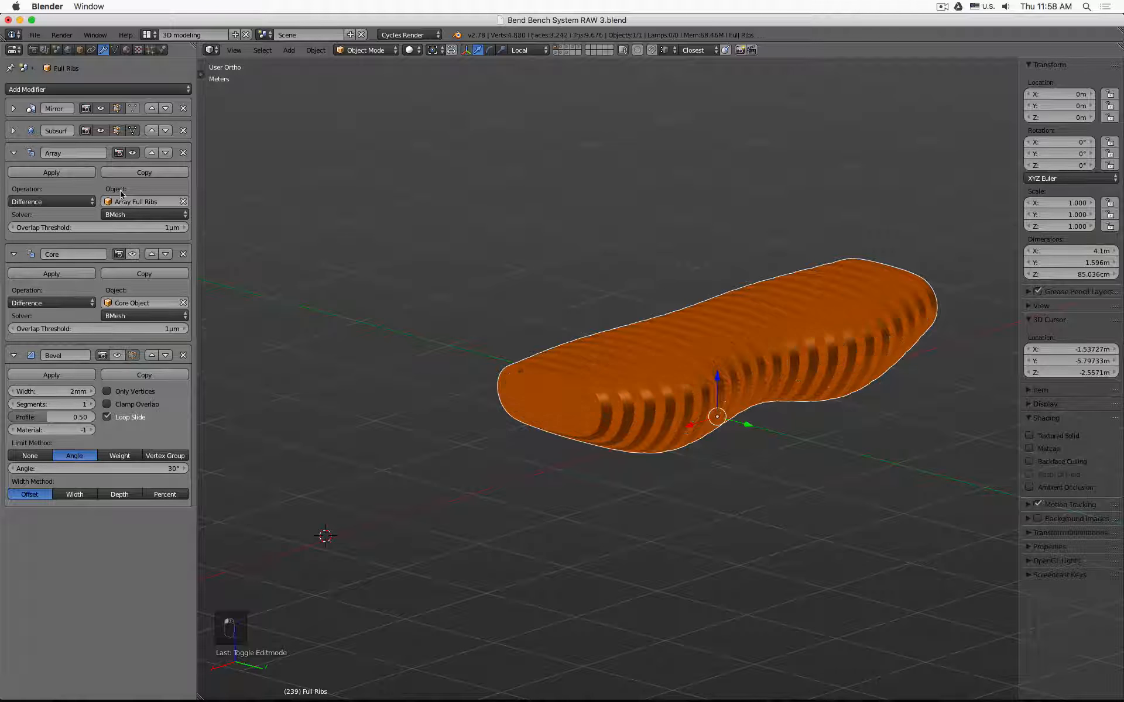
left_click(132, 153)
left_click(101, 131)
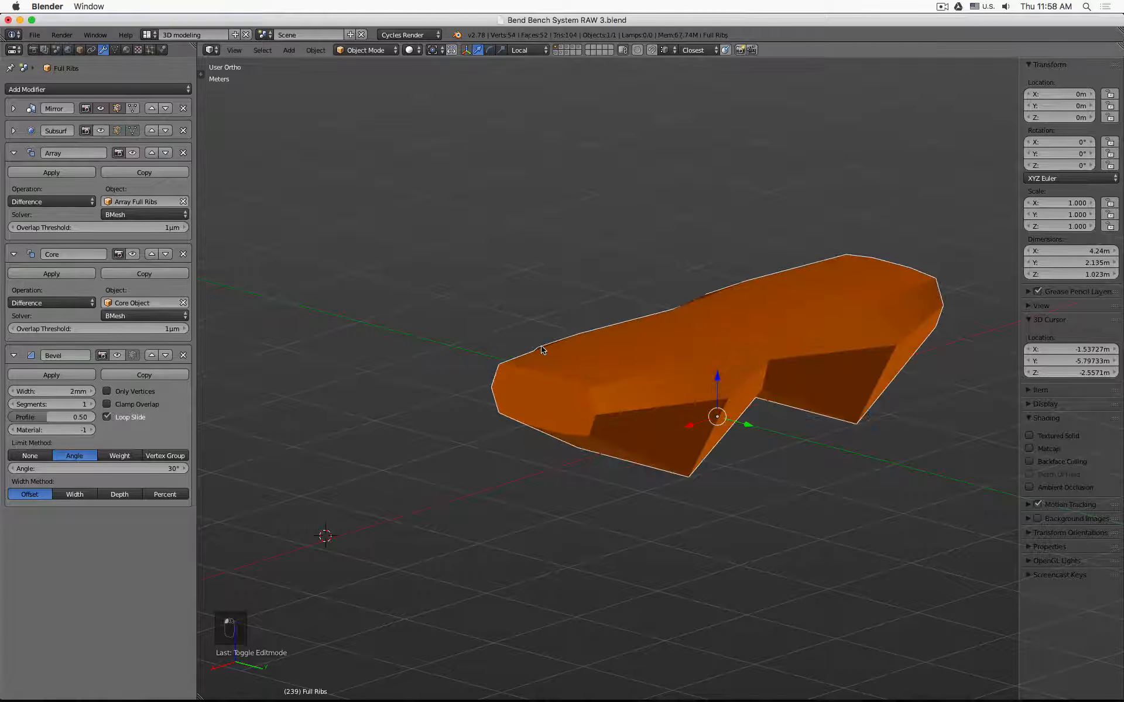
key("z")
mouse_move(542, 350)
middle_mouse_down()
mouse_move(706, 393)
mouse_move(683, 391)
middle_mouse_up()
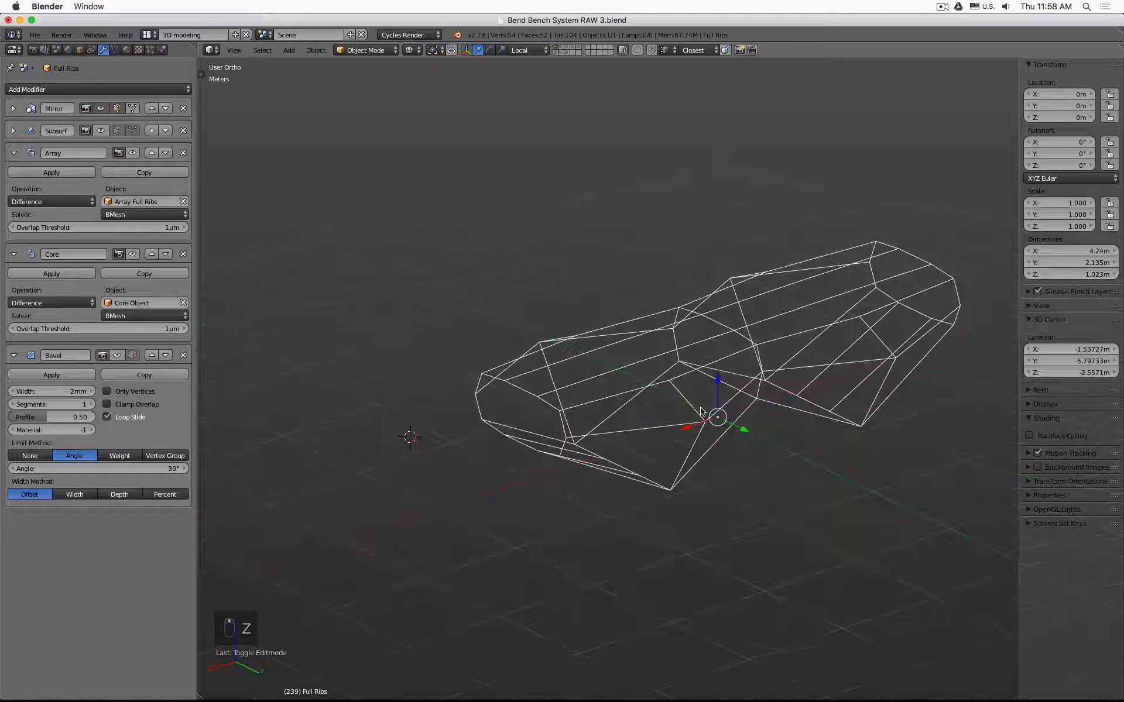
Step: Select the trimmed ribs, Full Ribs.001, on their layer and compare them with the full ribs' base mesh
left_click(560, 51)
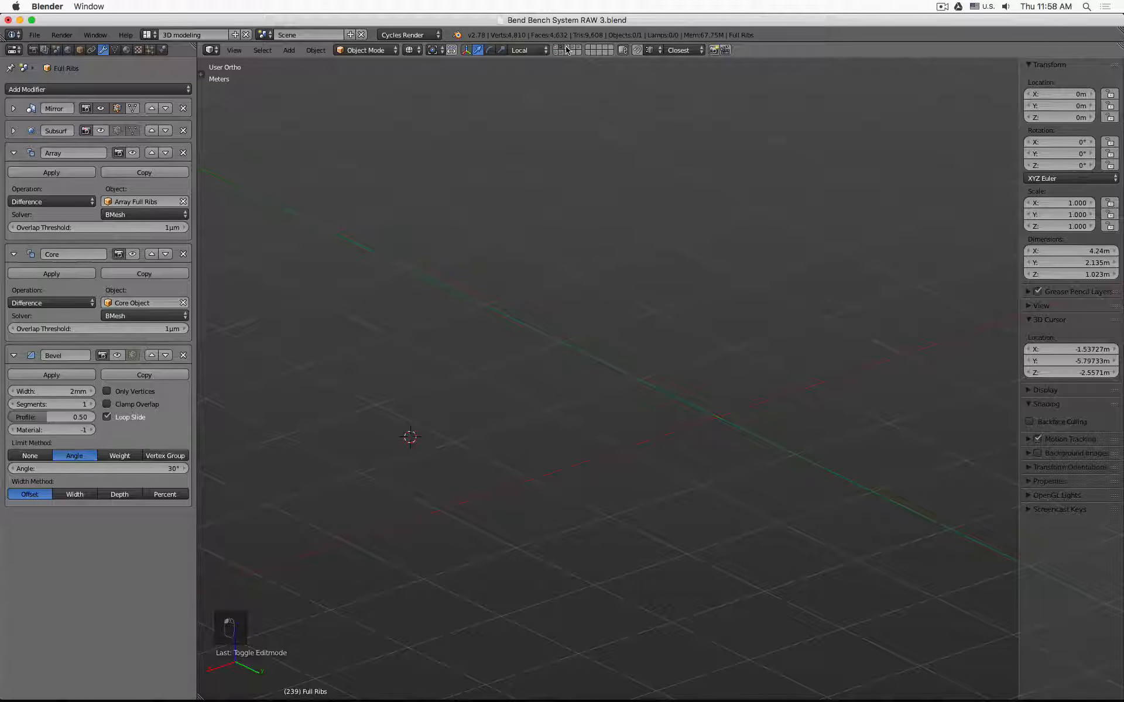
left_click(577, 52)
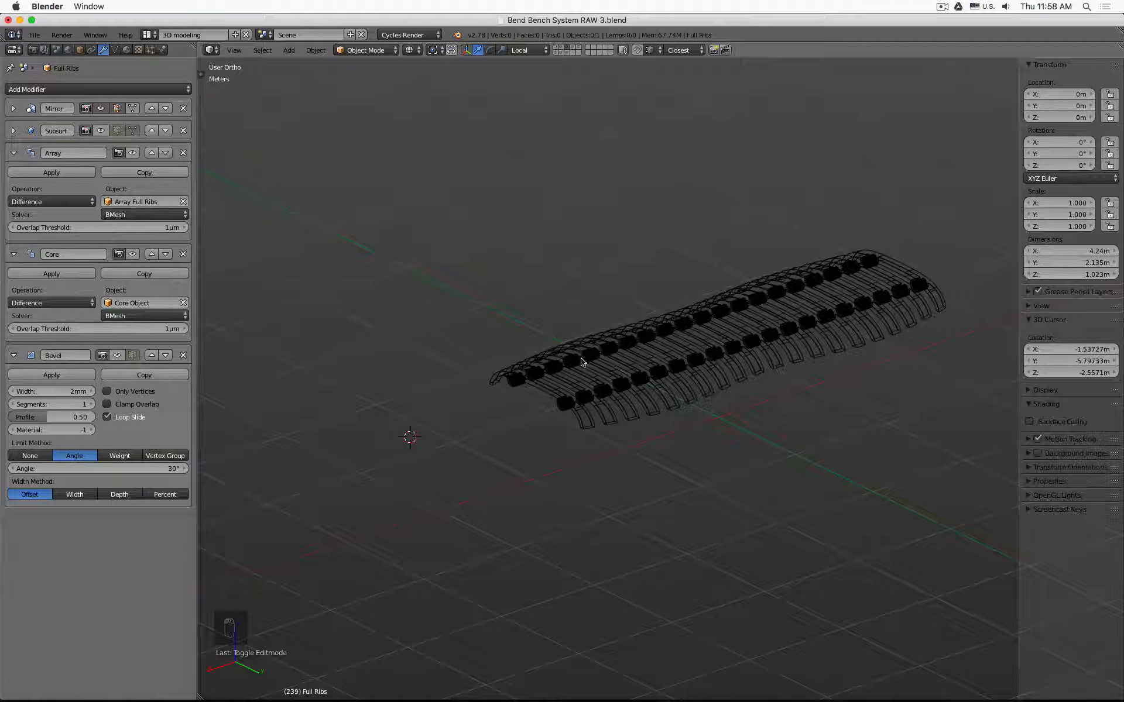
right_click(545, 392)
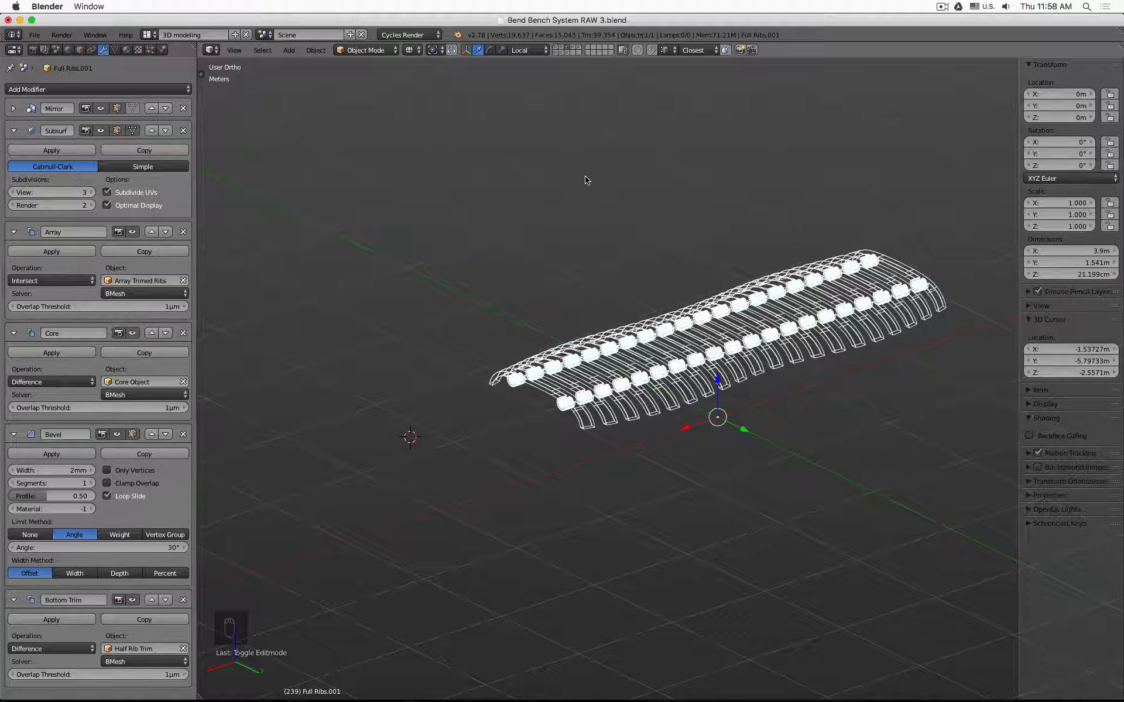
left_click(558, 50)
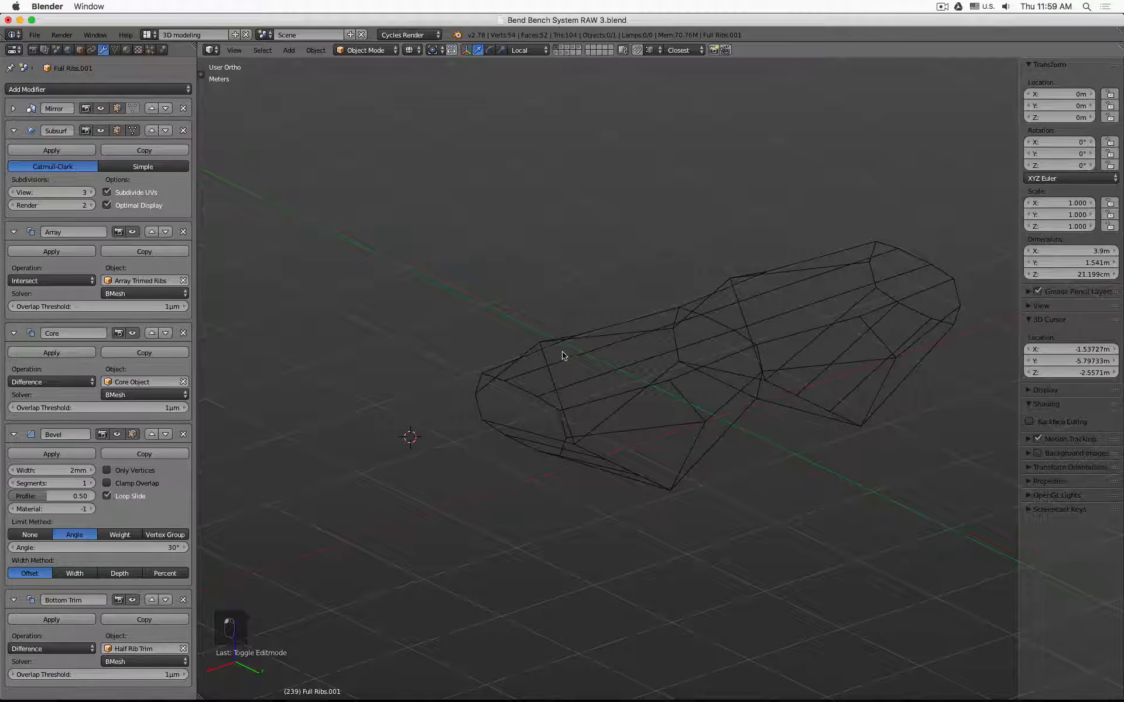
left_click(574, 52)
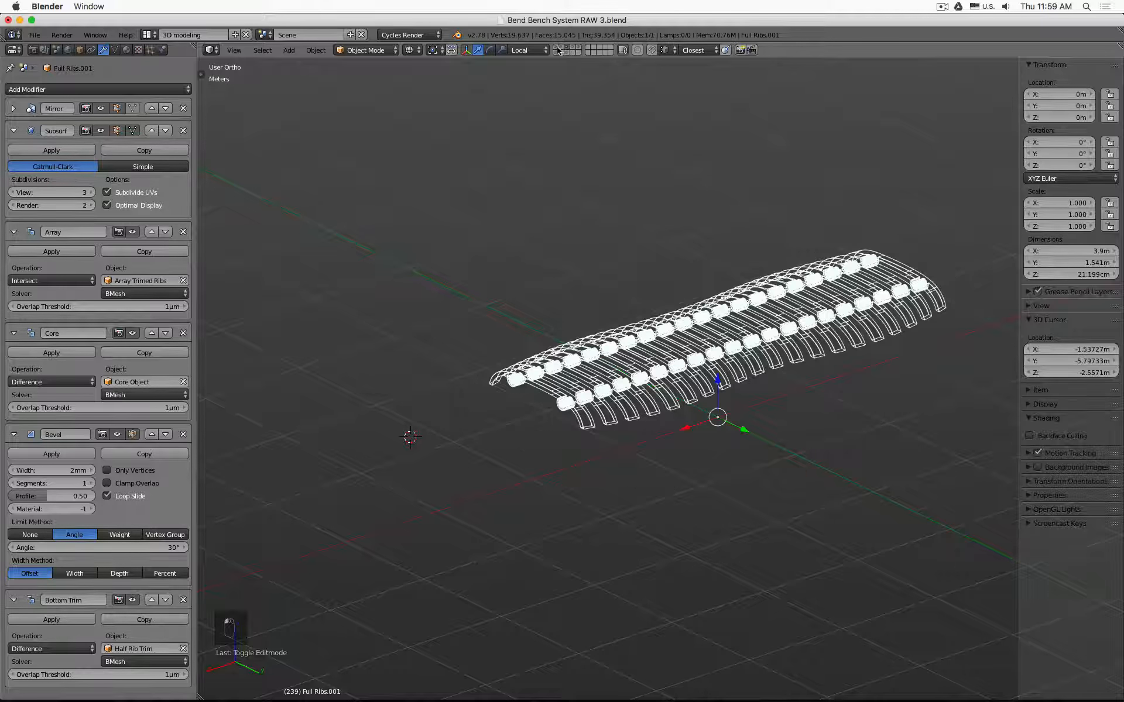
Step: Switch past the pipe layer to the empty-looking core layer and unhide all of its hidden objects
left_click(561, 52)
left_click(562, 53)
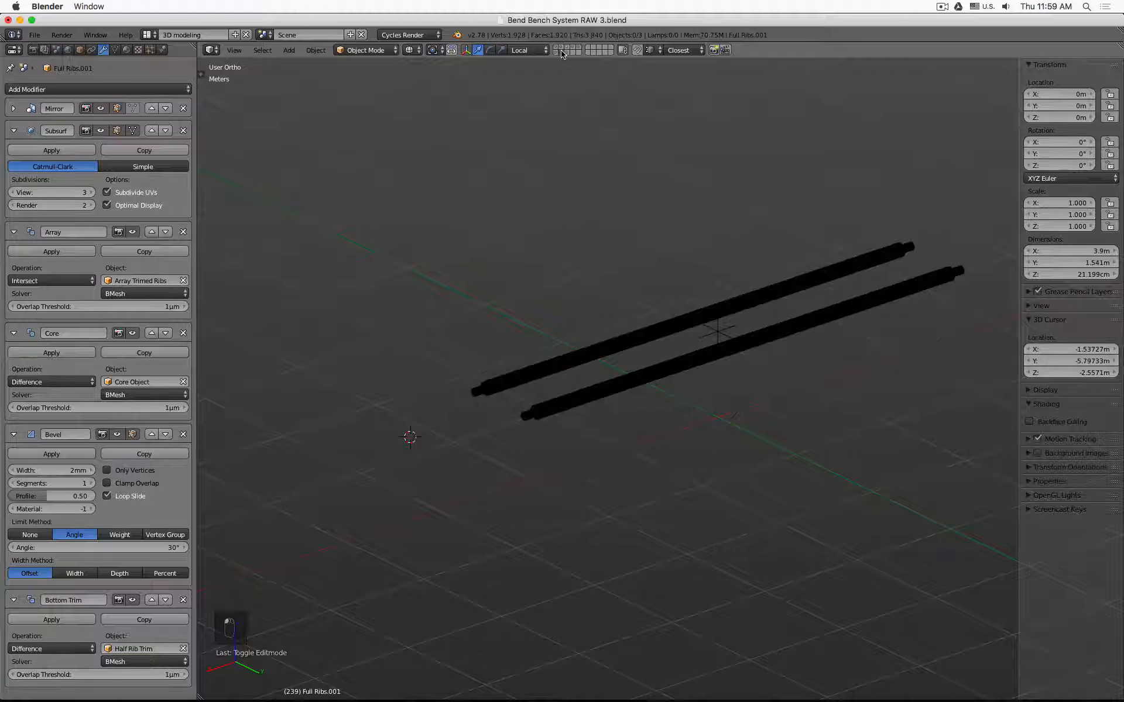
left_click(563, 51)
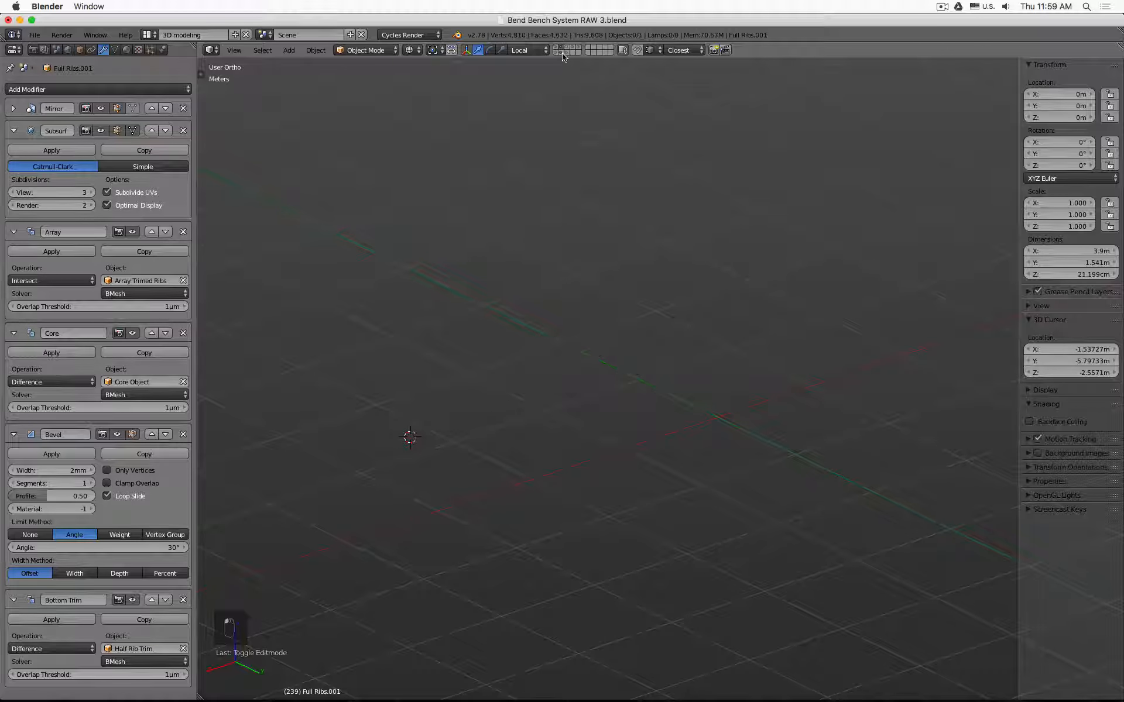
left_click(562, 52)
key("alt+h")
key("alt+h")
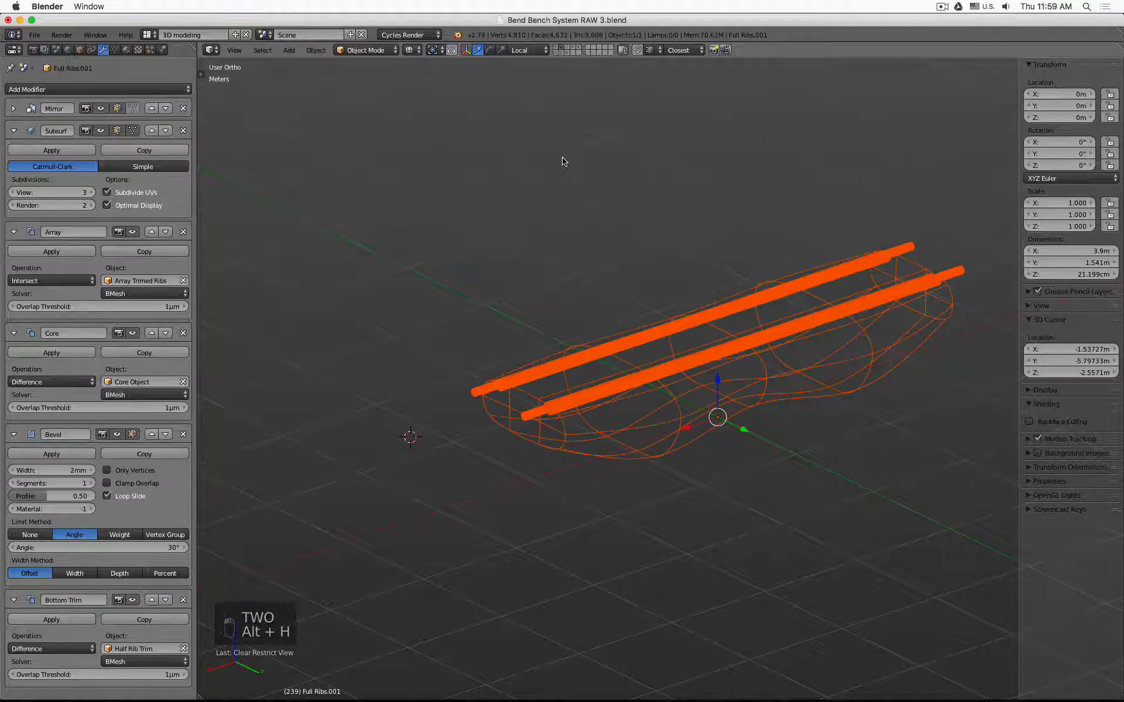
Step: Select Core Object and turn off viewport display of its Subsurf, Boolean and Boolean.001 modifiers
right_click(562, 443)
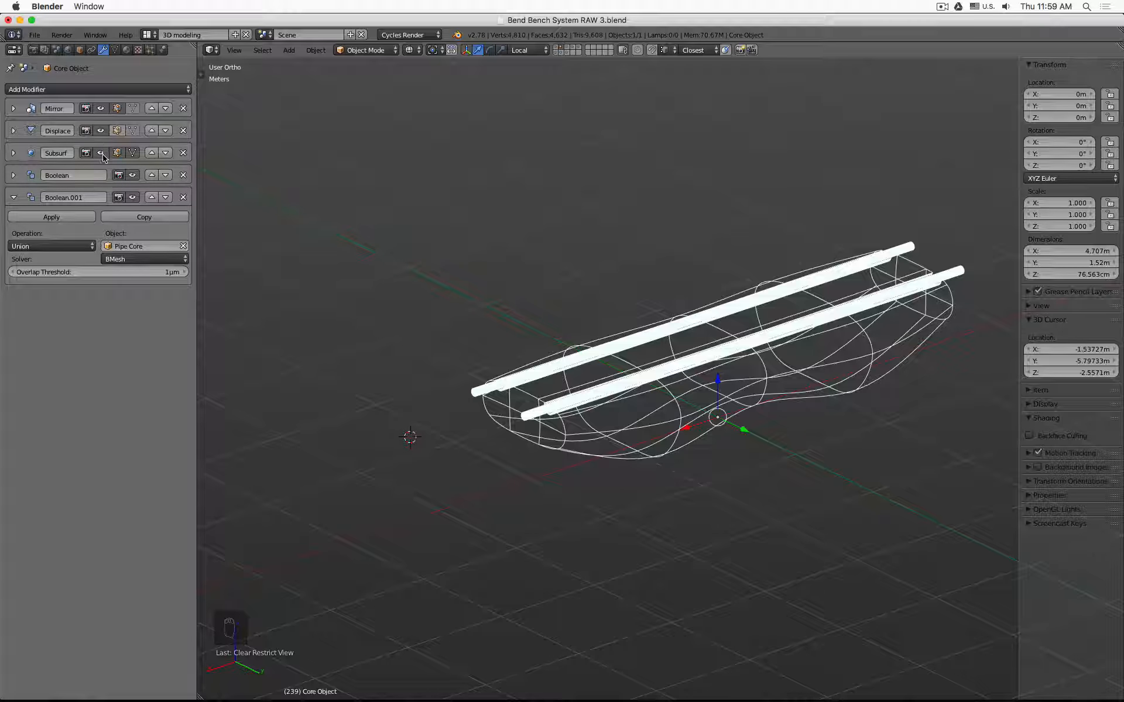
left_click(101, 153)
left_click(132, 175)
left_click(132, 197)
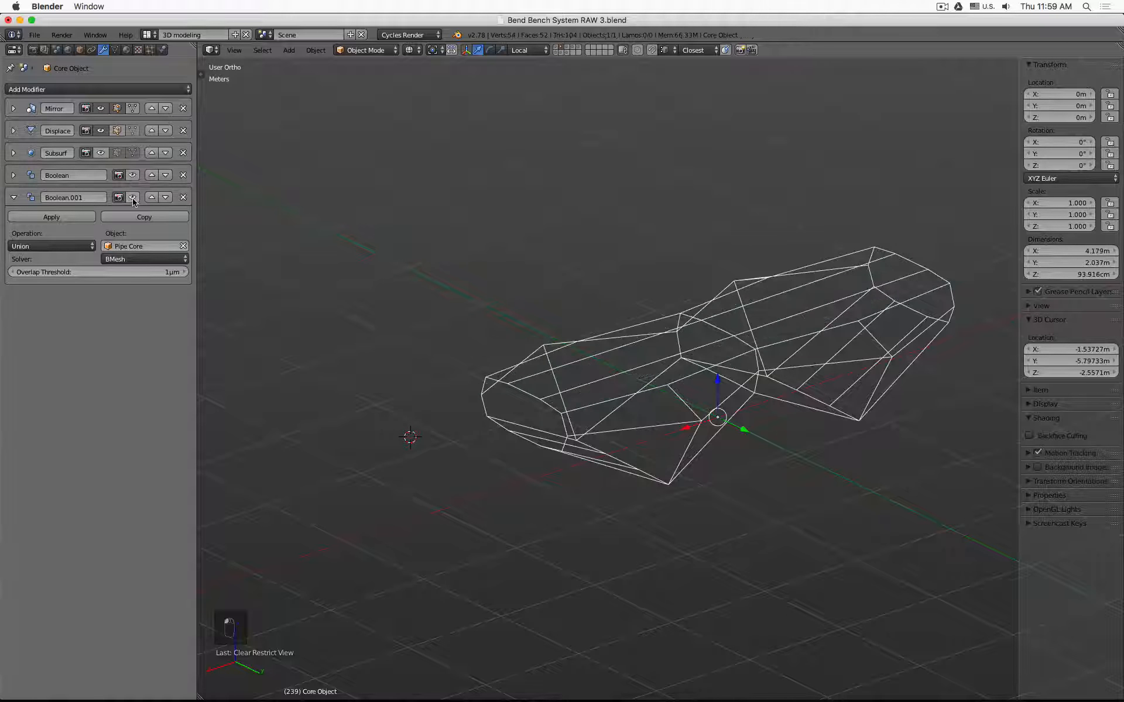
Step: Toggle Core Object's Displace modifier off and back on in the viewport to compare its offset, and switch to solid shading
left_click(101, 132)
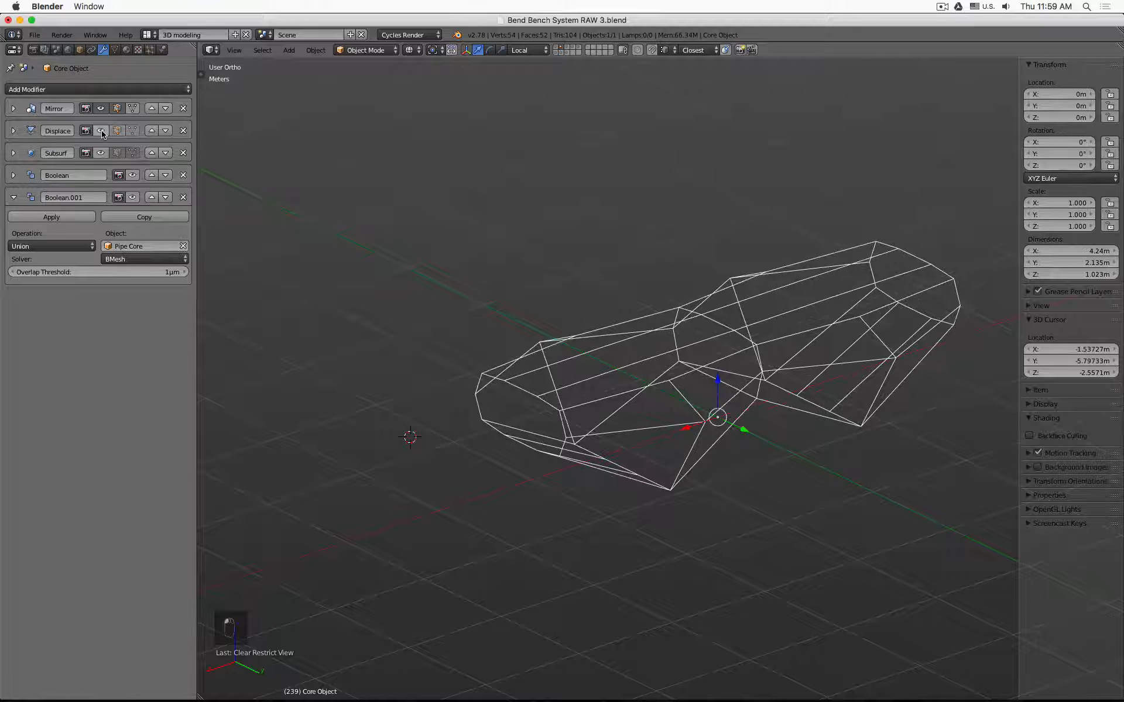
left_click(102, 133)
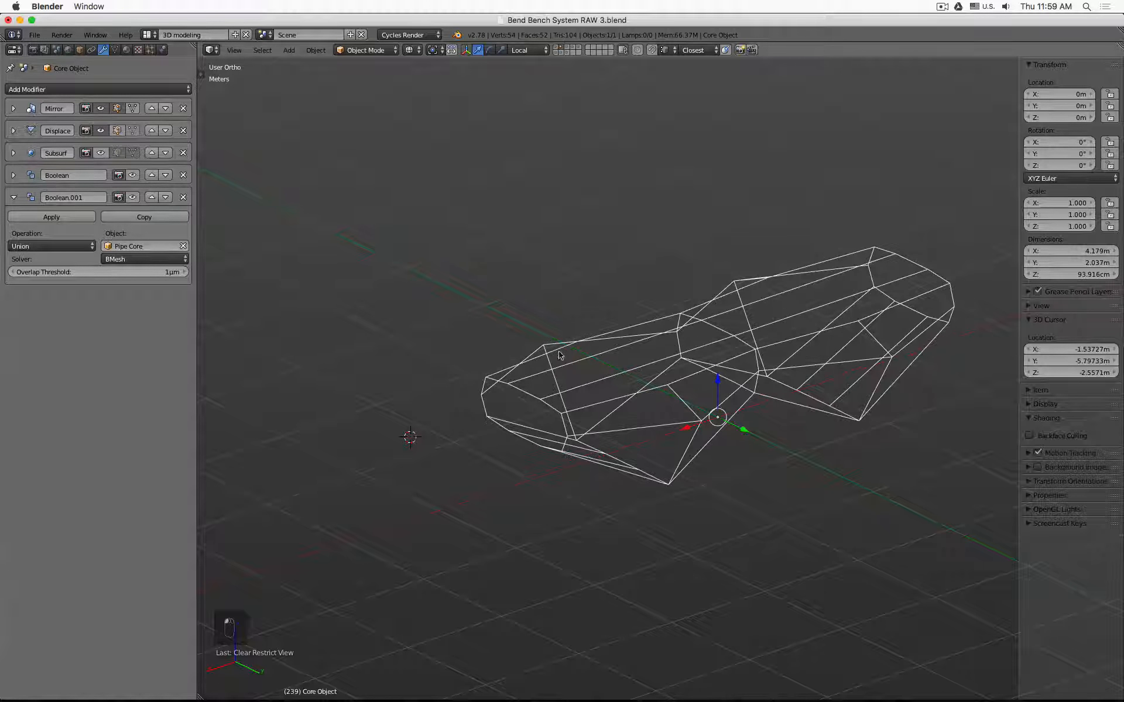
key("z")
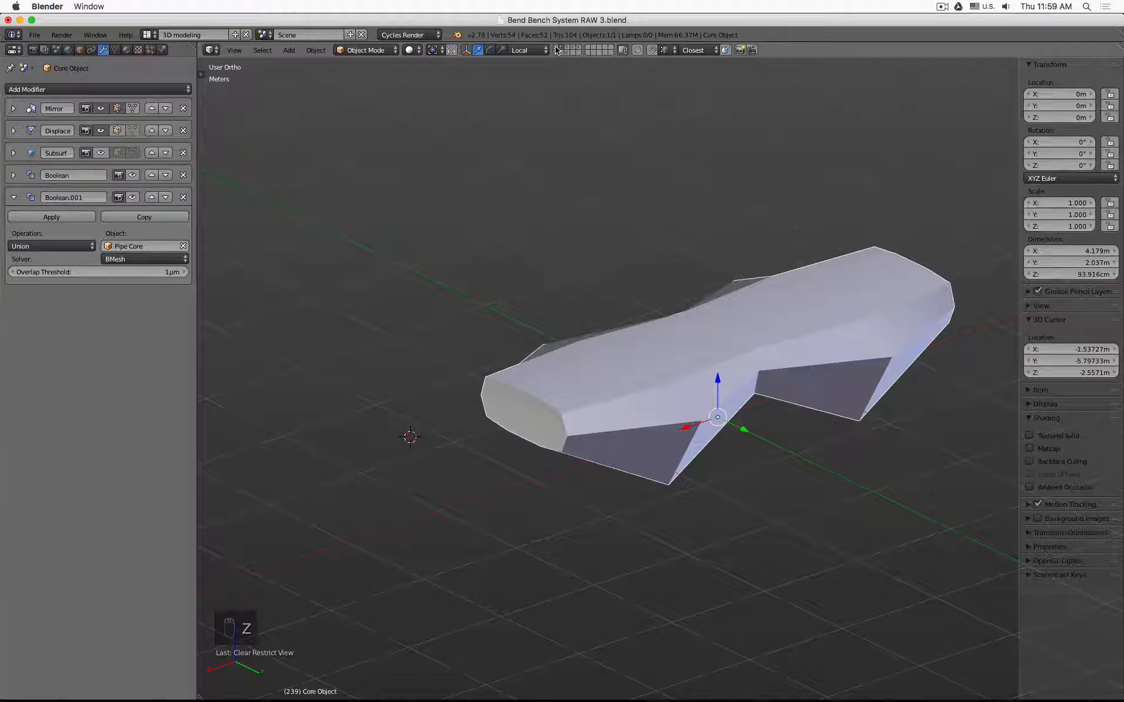
Step: Select Full Ribs on the first layer and open the OBJ export for it
left_click(557, 50)
right_click(590, 363)
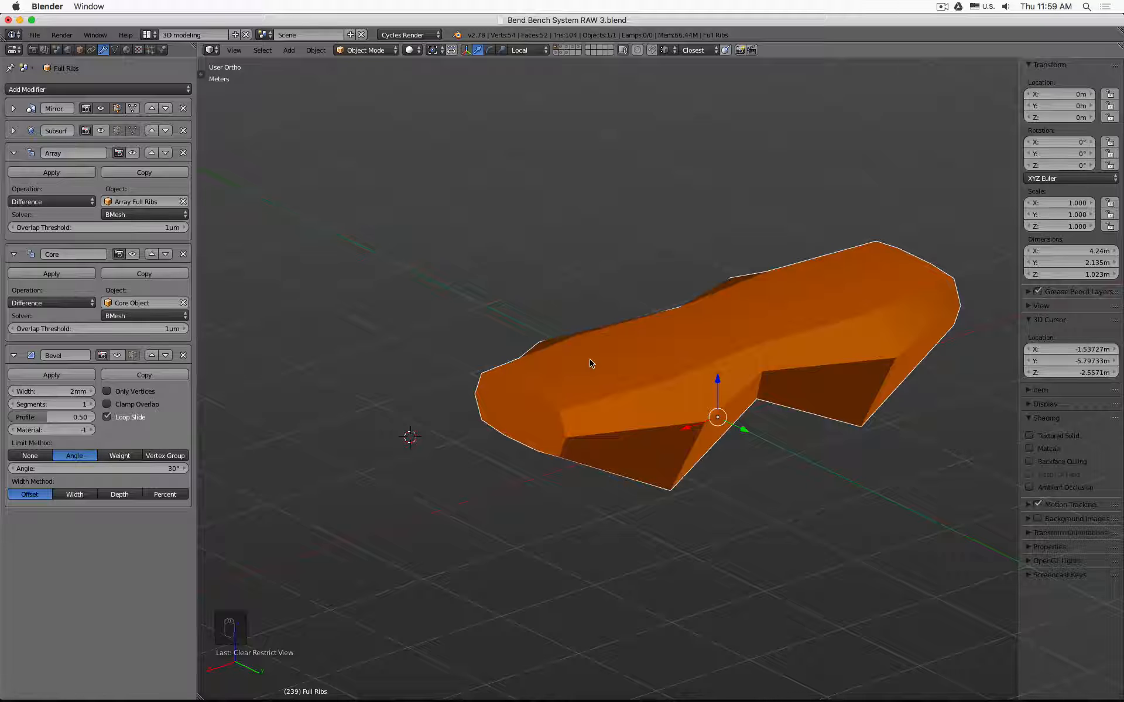
key("space")
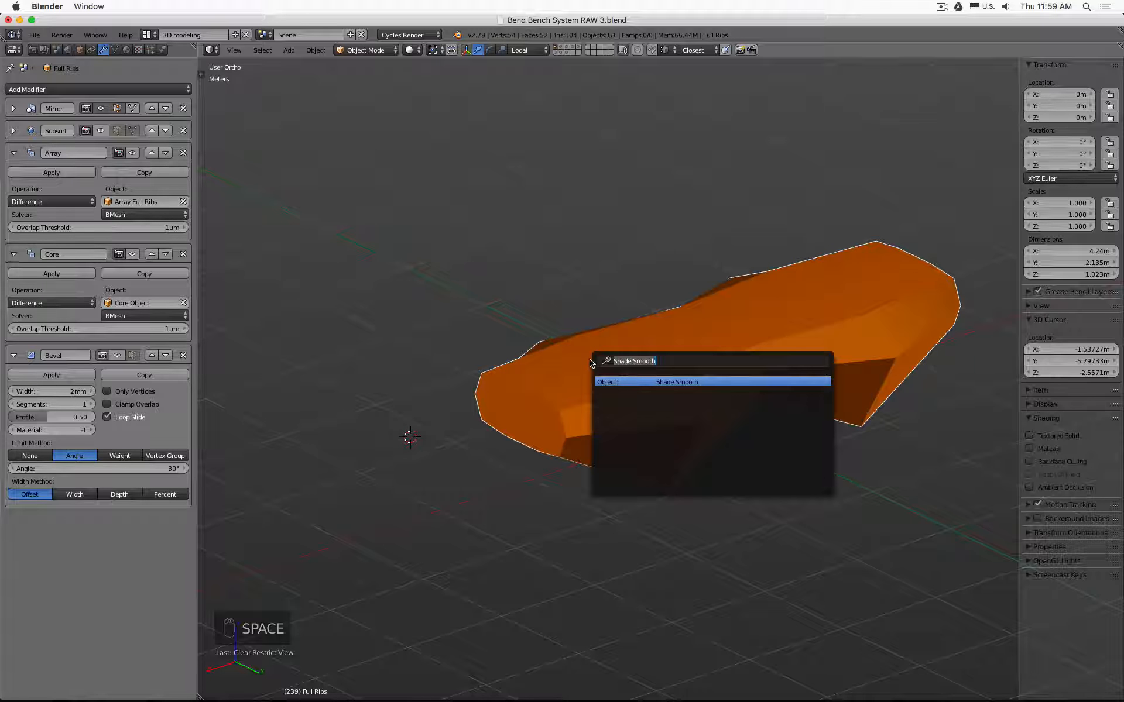
type("export ob")
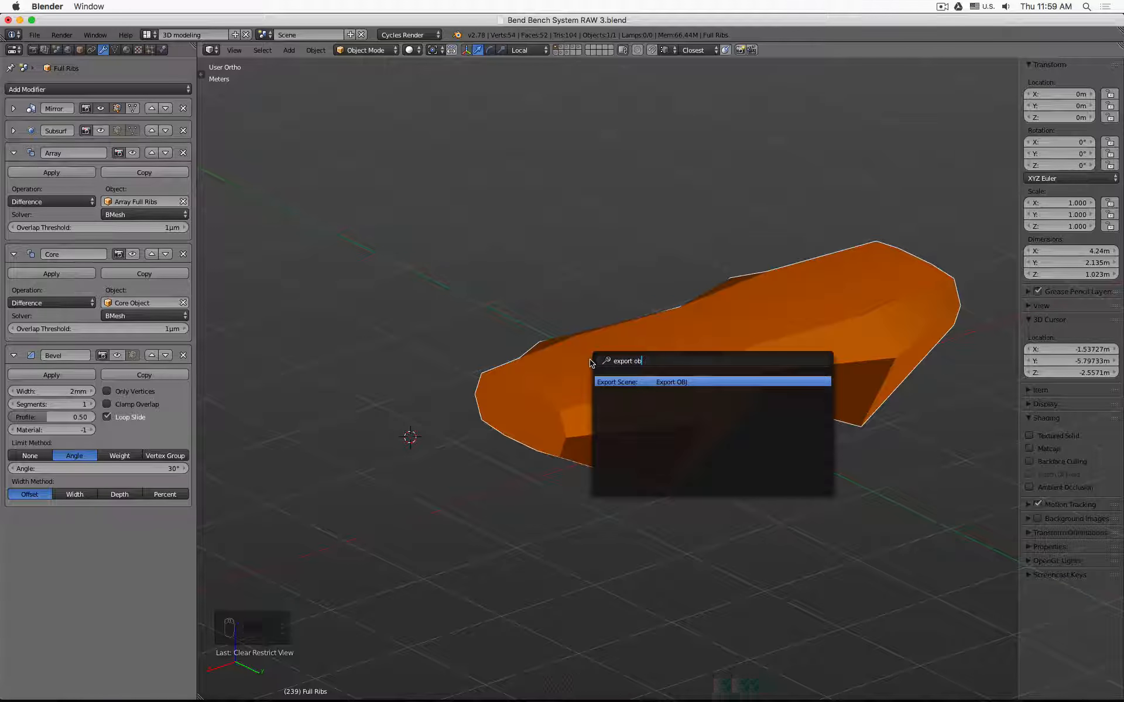
key("Return")
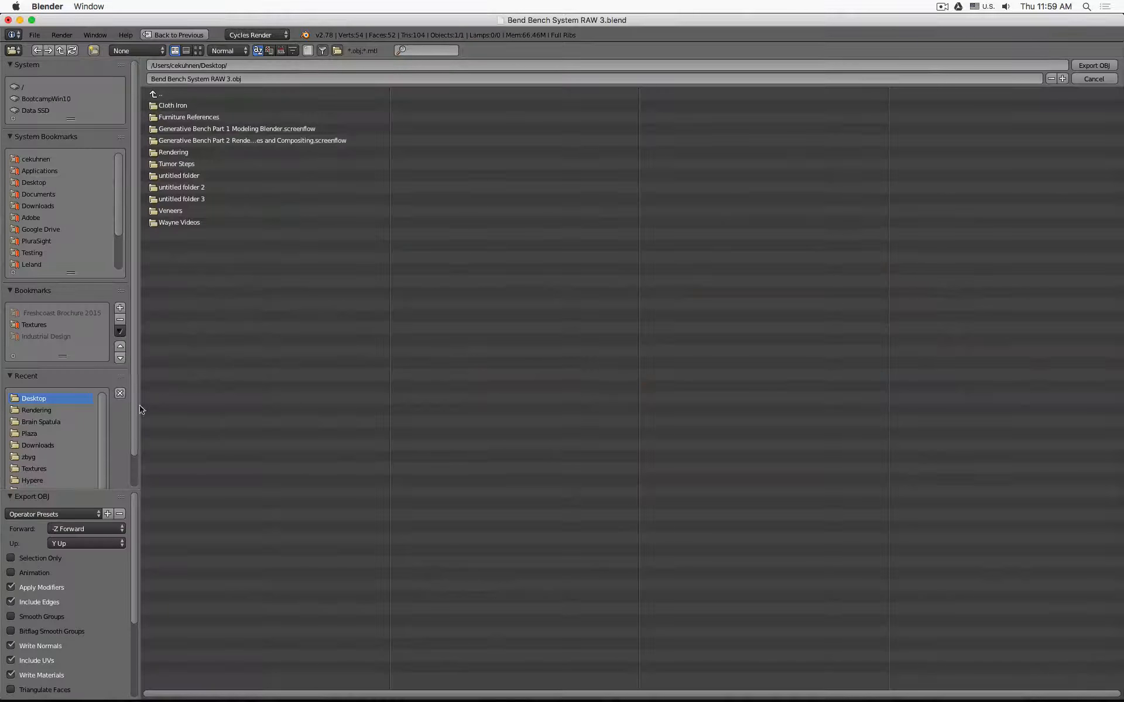
Step: Restrict the OBJ export to the selection only and set its up axis to Z Up
left_click(56, 558)
left_click(82, 543)
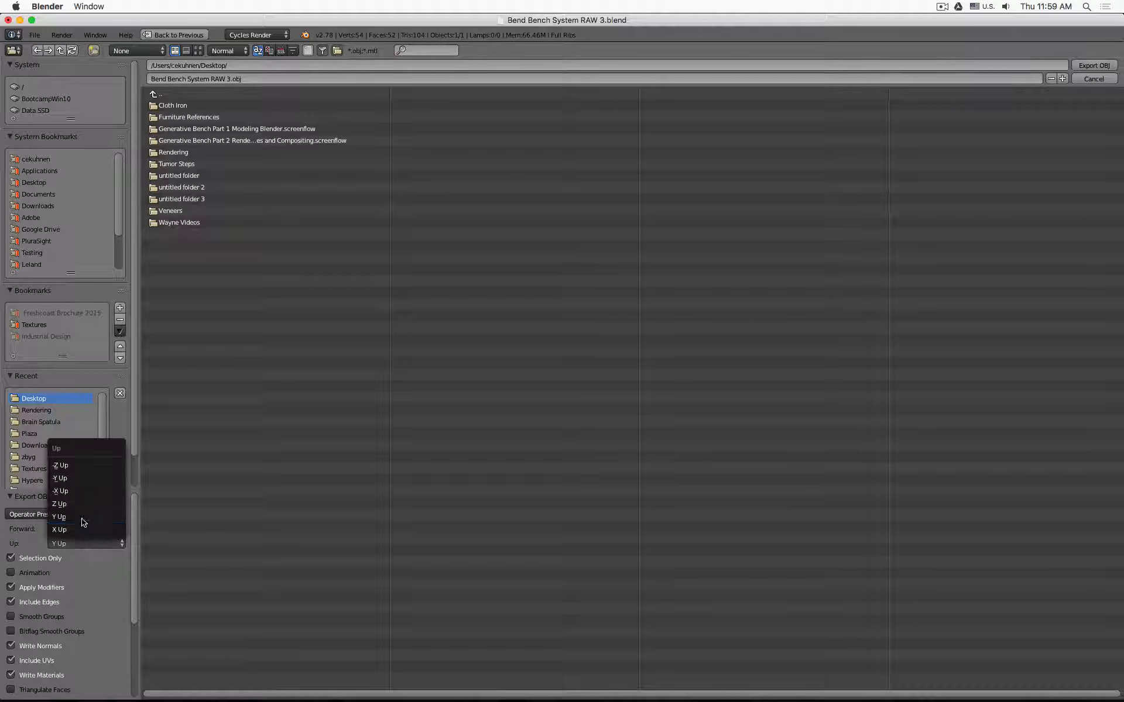
left_click(82, 504)
left_click(86, 529)
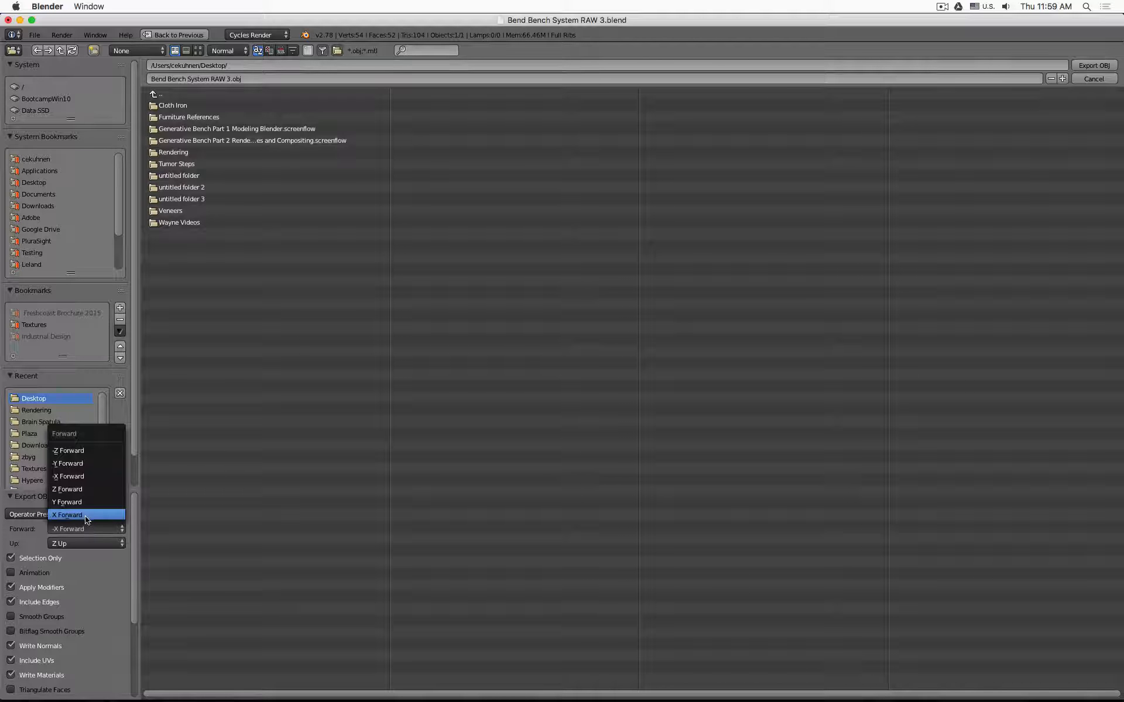
Step: Switch to Fusion 360 and show the origin in an angled view to check the axis orientation
mouse_move(599, 700)
left_click(408, 679)
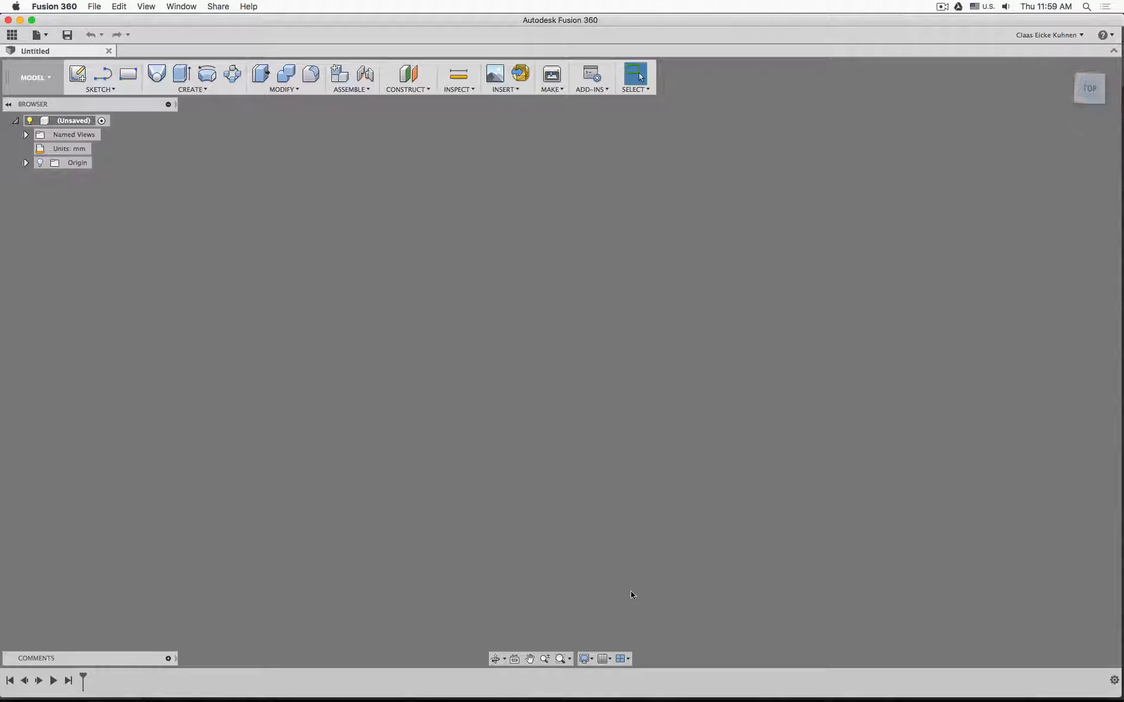
left_click(40, 162)
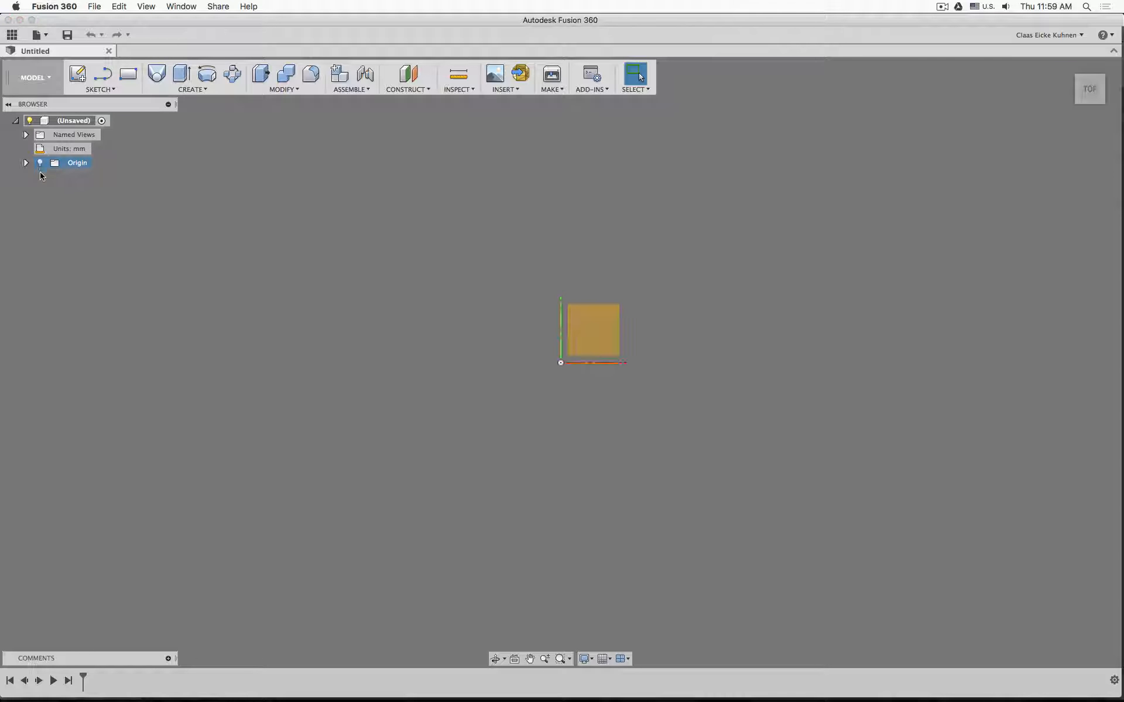
middle_click_drag(539, 386, 551, 354, "shift")
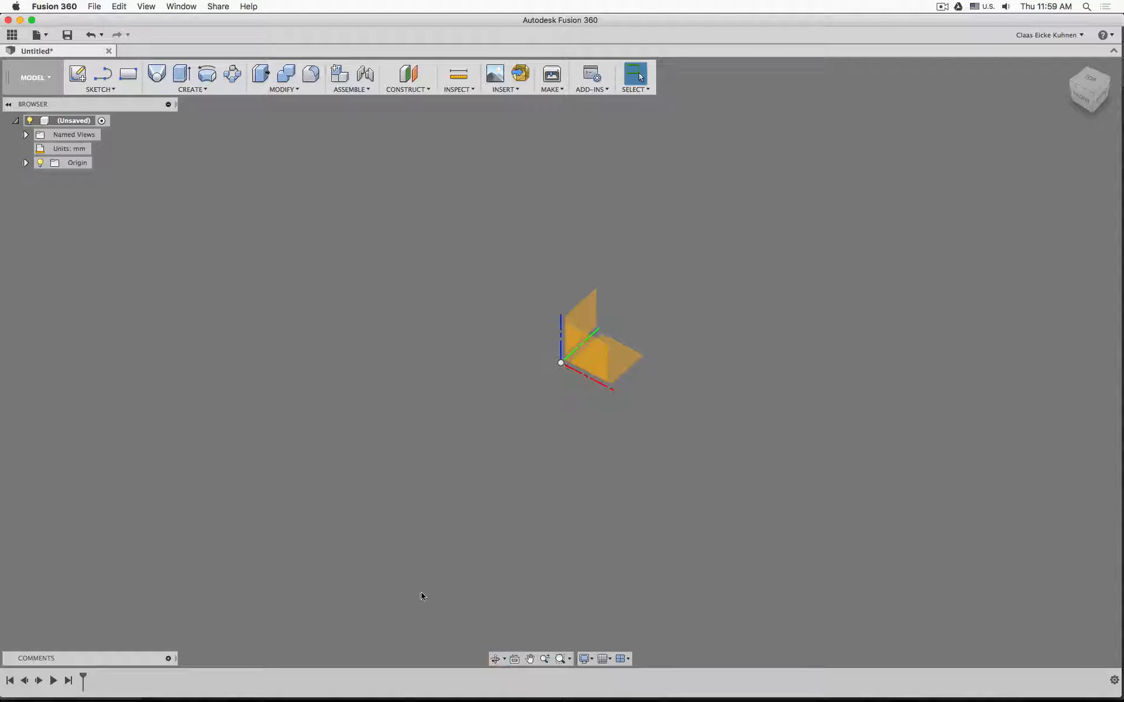
Step: Return to Blender and set the OBJ export's forward axis to Y Forward
mouse_move(406, 699)
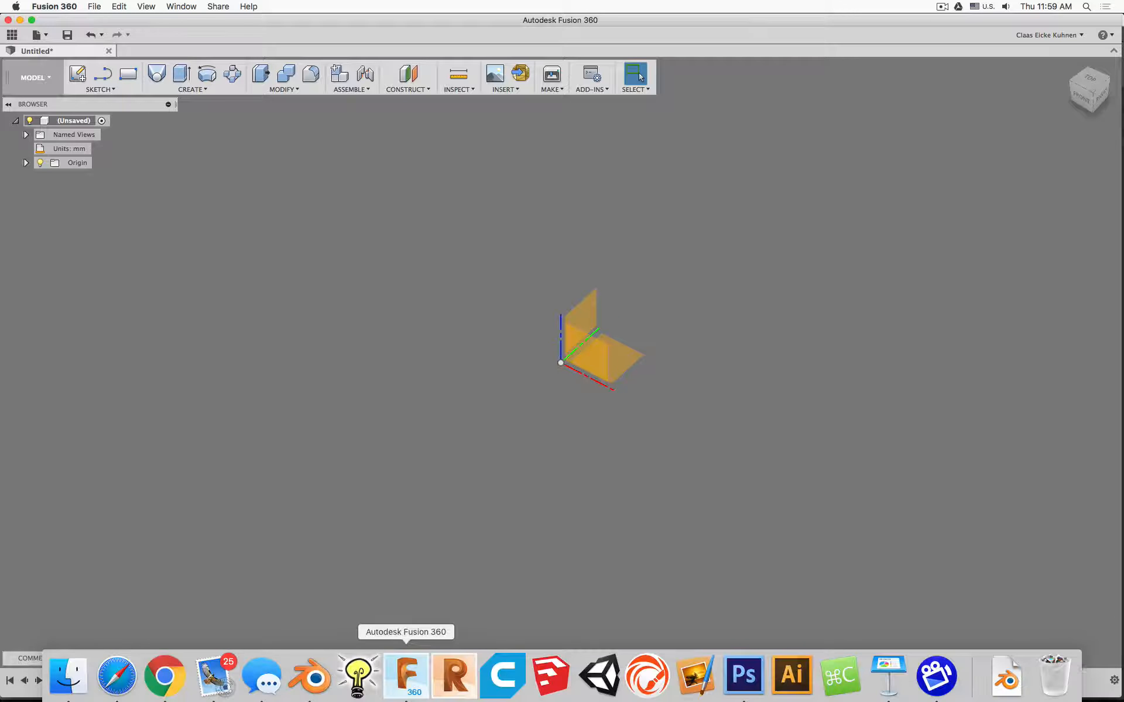
left_click(319, 679)
left_click(93, 529)
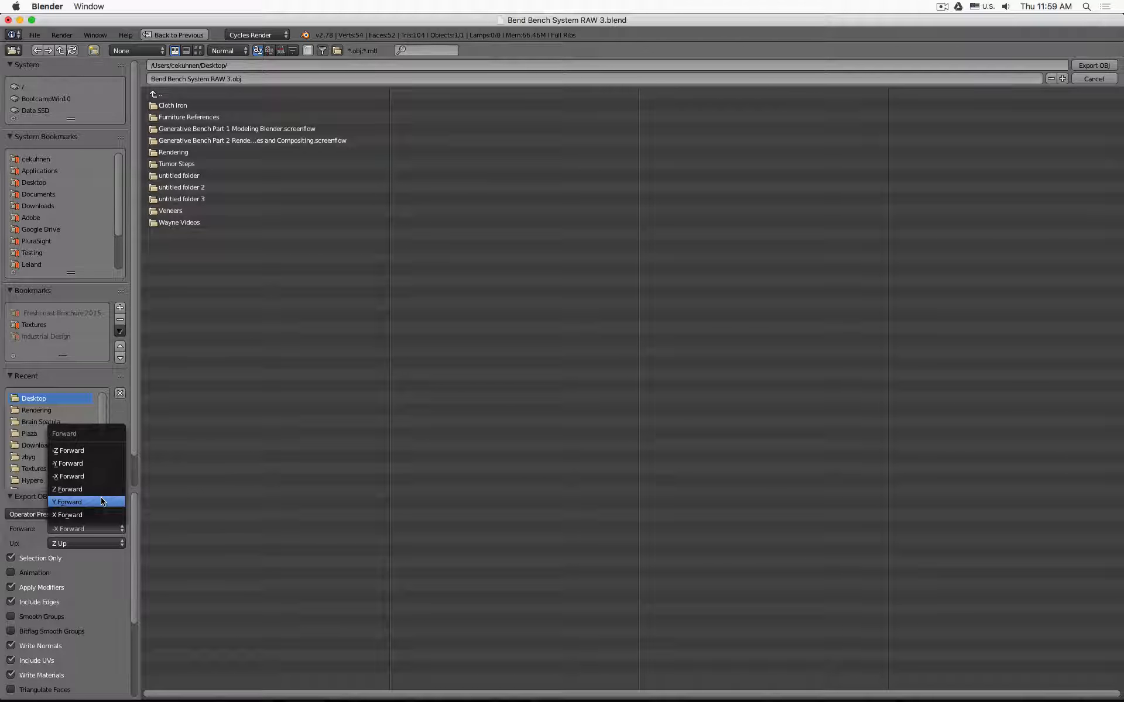
left_click(102, 501)
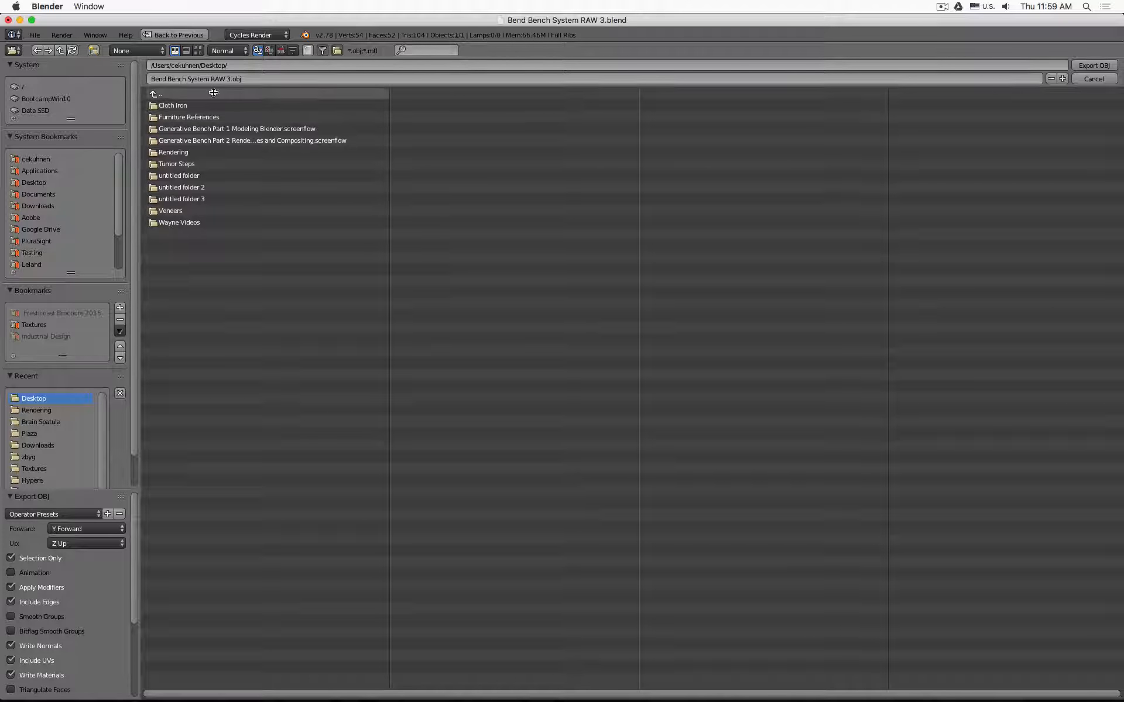
Step: Export the selected mesh into the Desktop's Rendering folder under the name Main Body
left_click(193, 152)
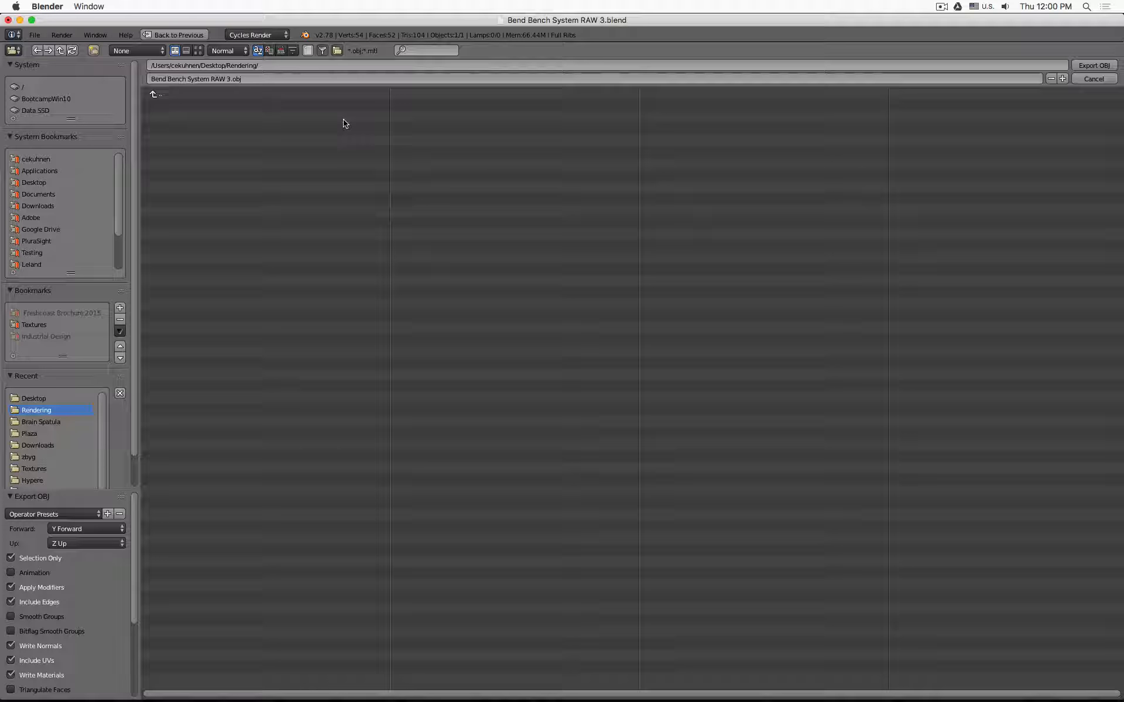
left_click(271, 79)
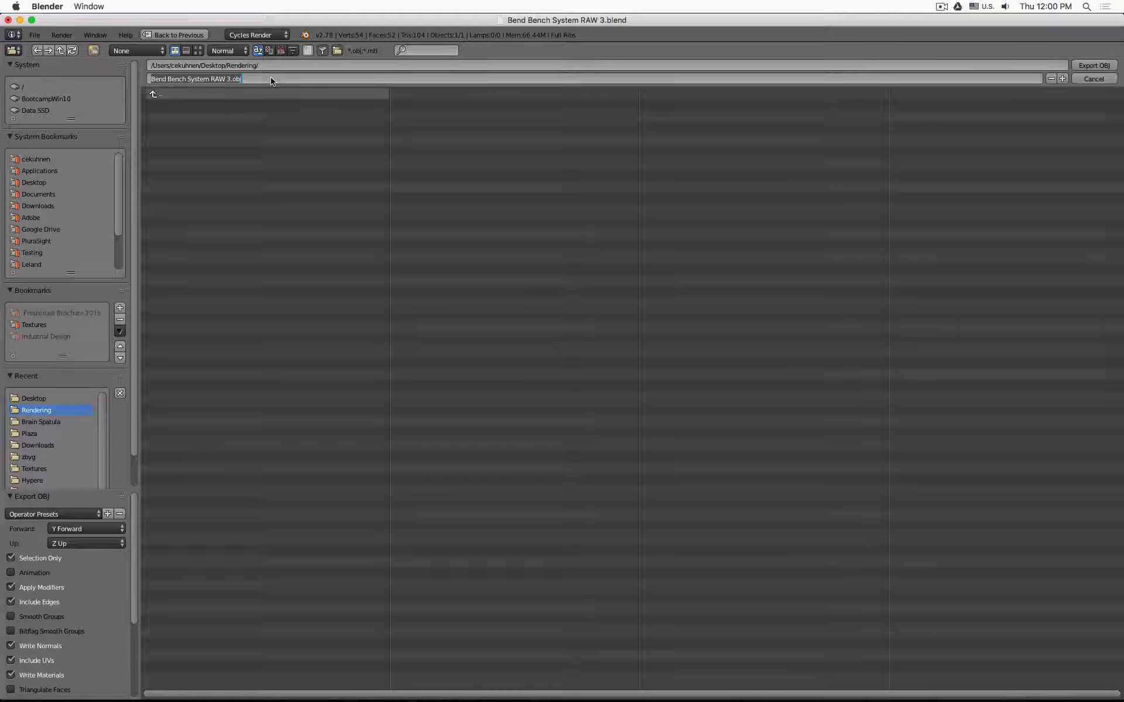
type("Ben")
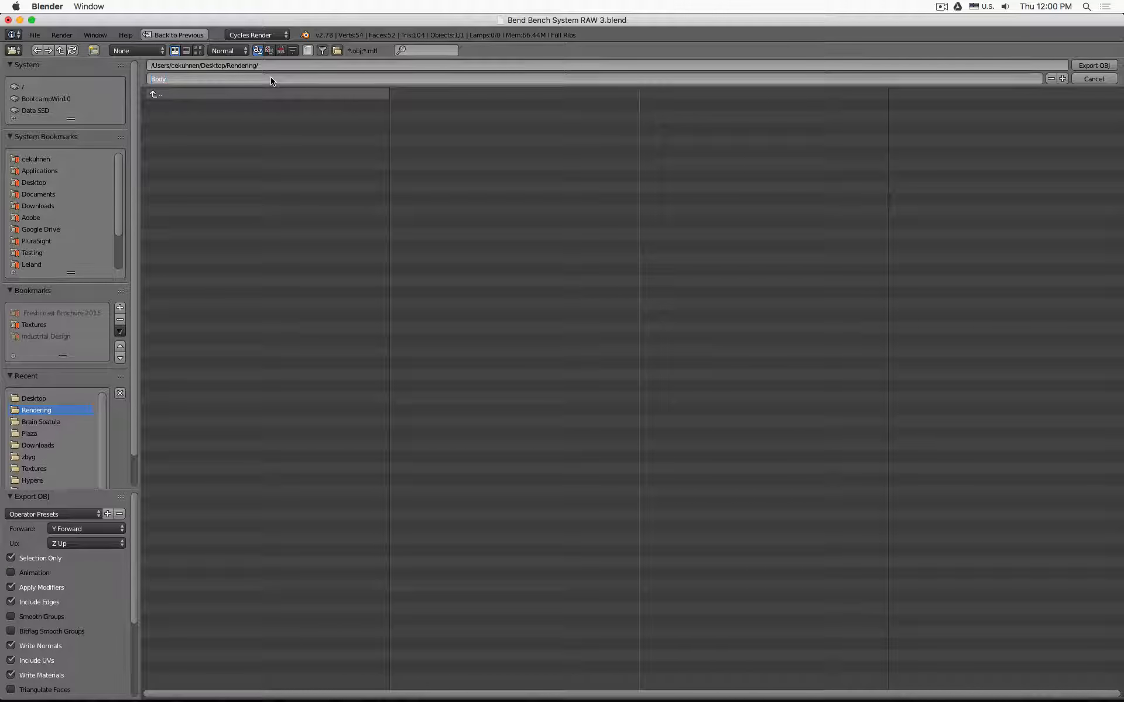
type("Main")
key("Return")
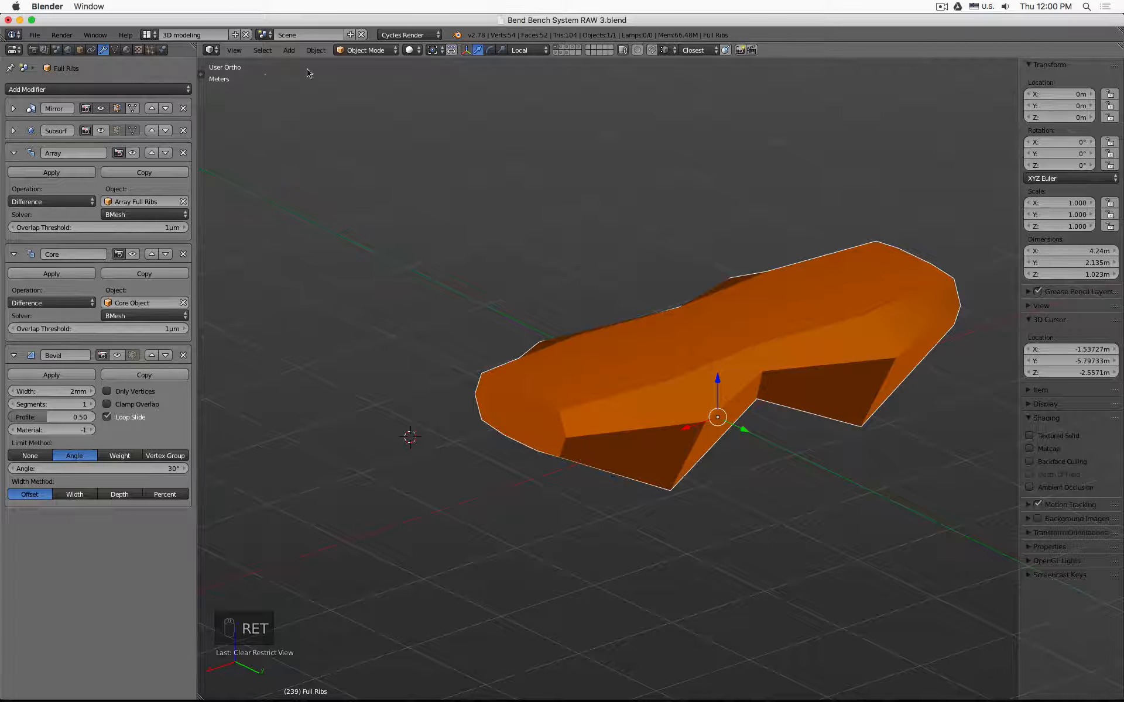
Step: Switch to Fusion 360 and create a new form in the untitled design
mouse_move(648, 700)
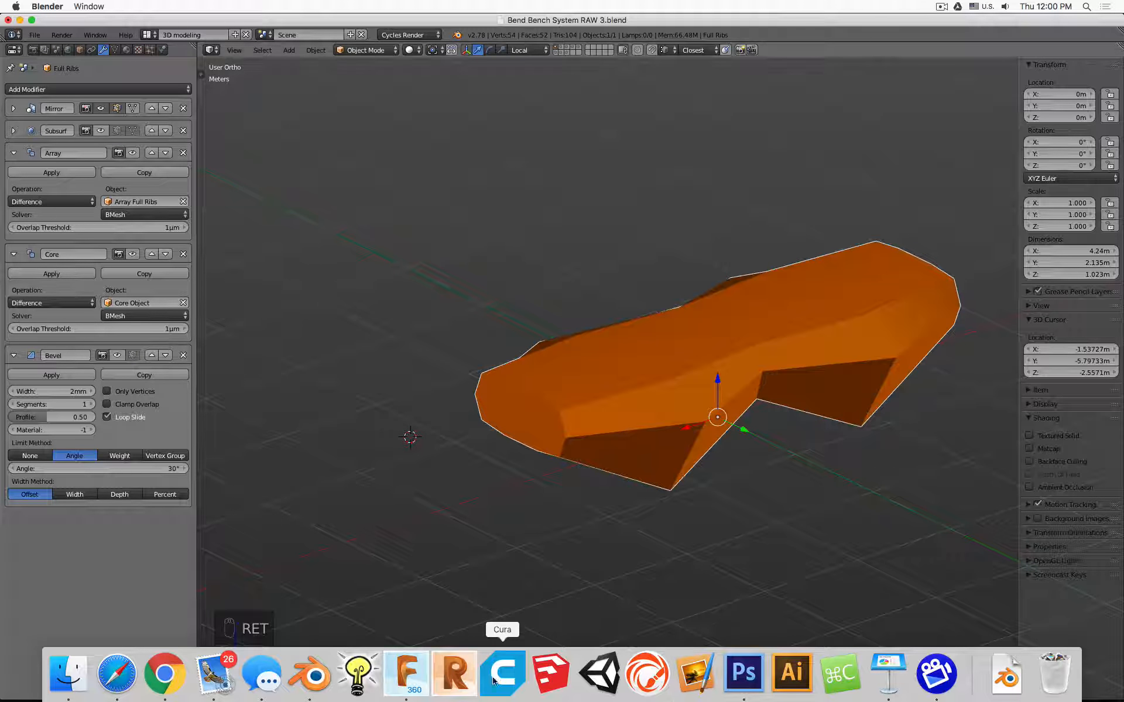
left_click(406, 673)
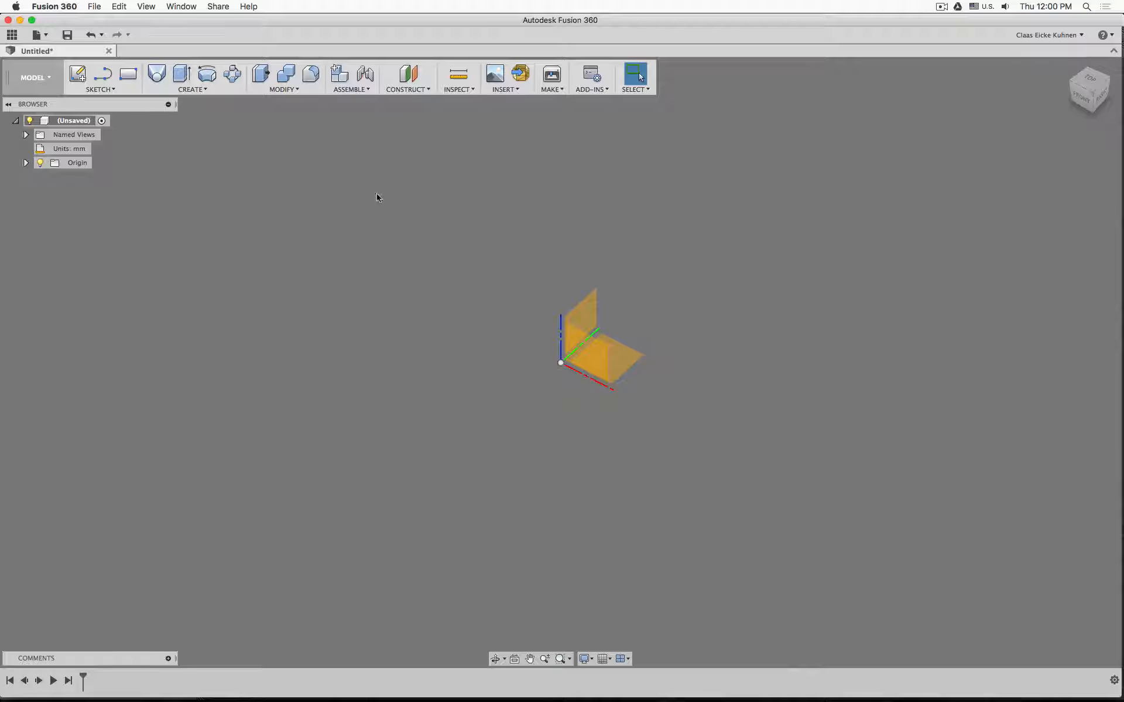
left_click(188, 90)
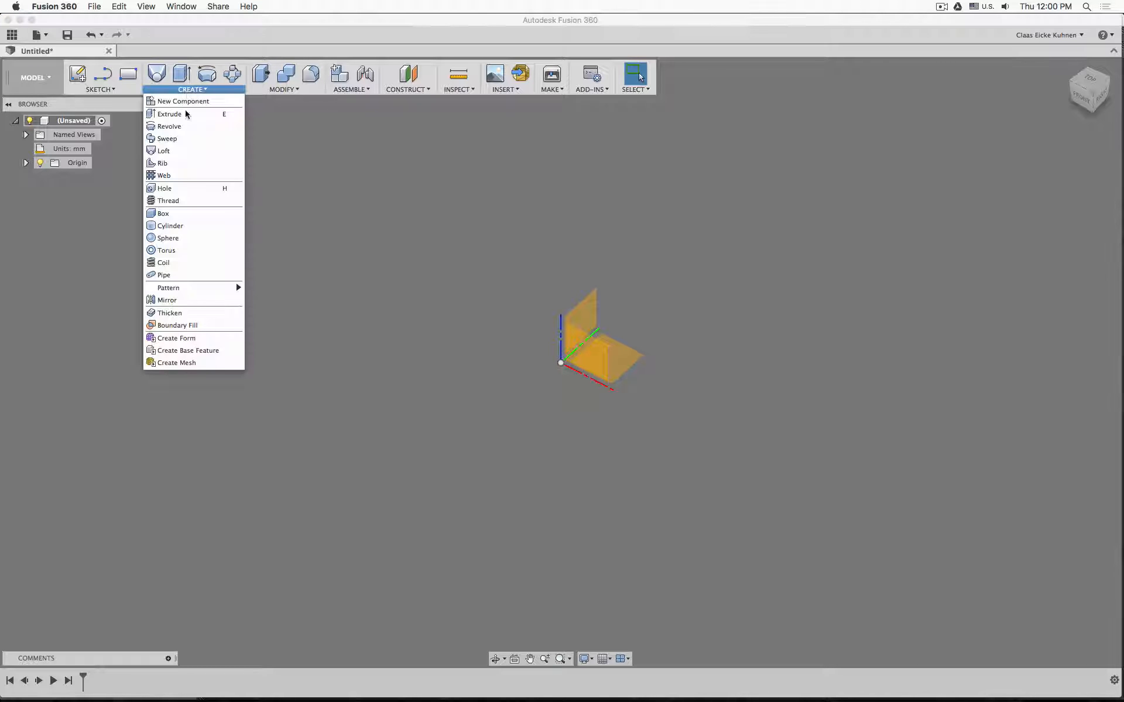
left_click(187, 338)
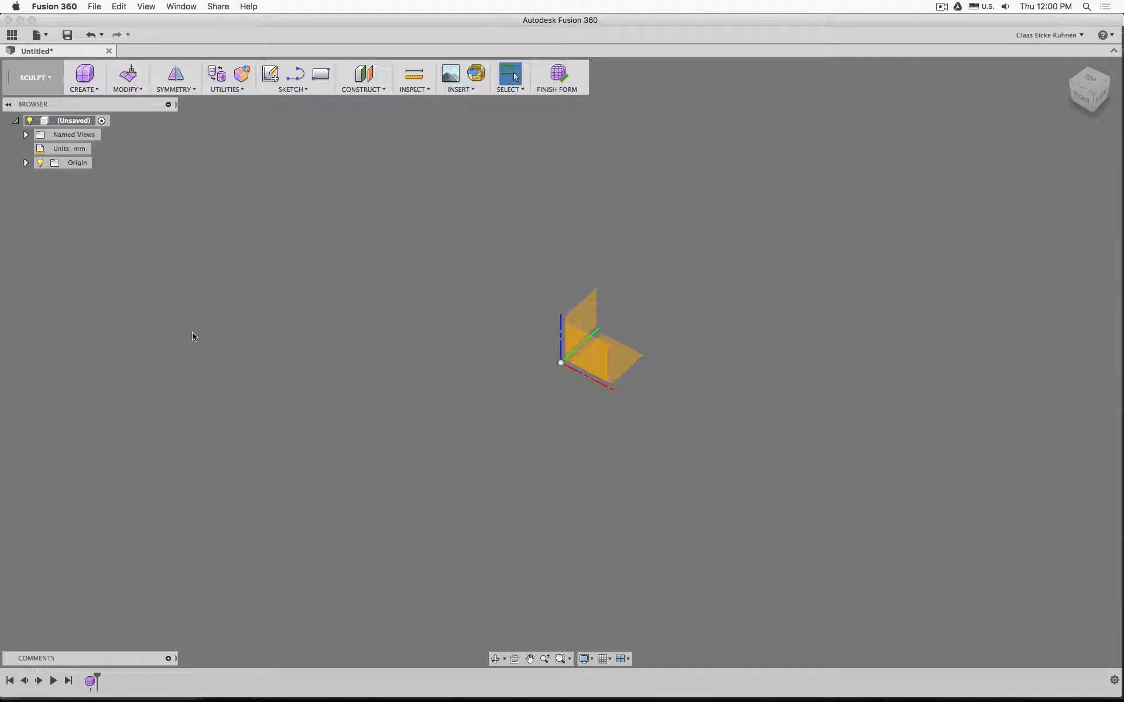
Step: Insert the mesh file Main Body.obj from the Desktop's Rendering folder
left_click(476, 77)
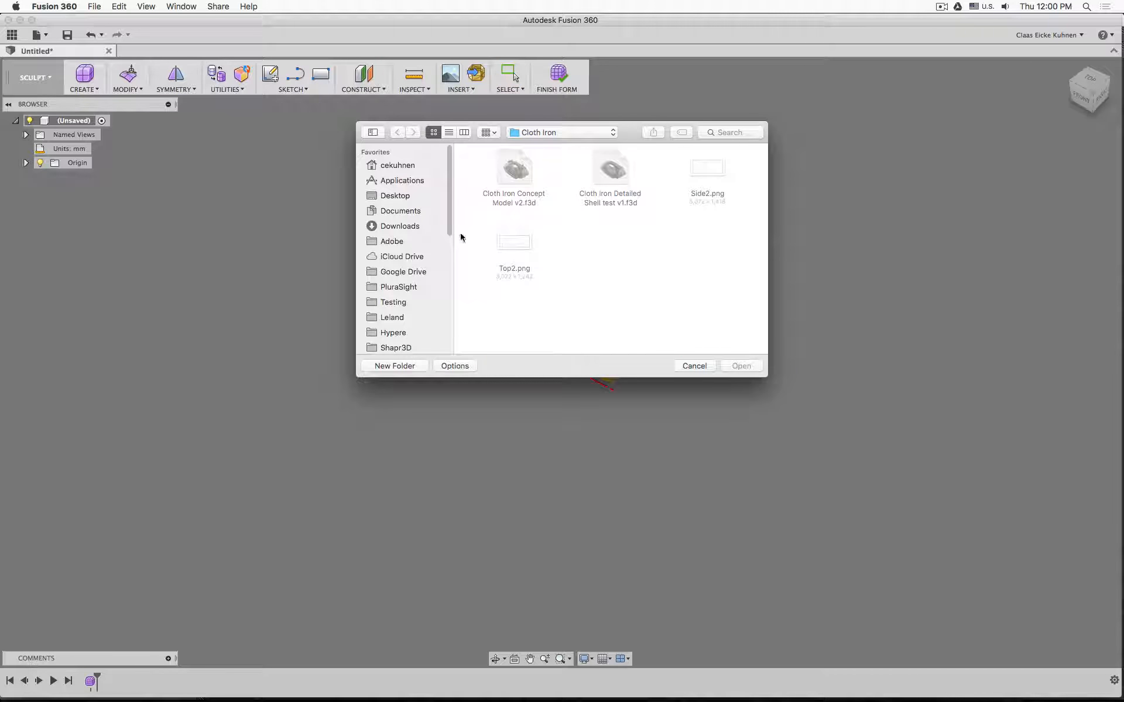
left_click(404, 195)
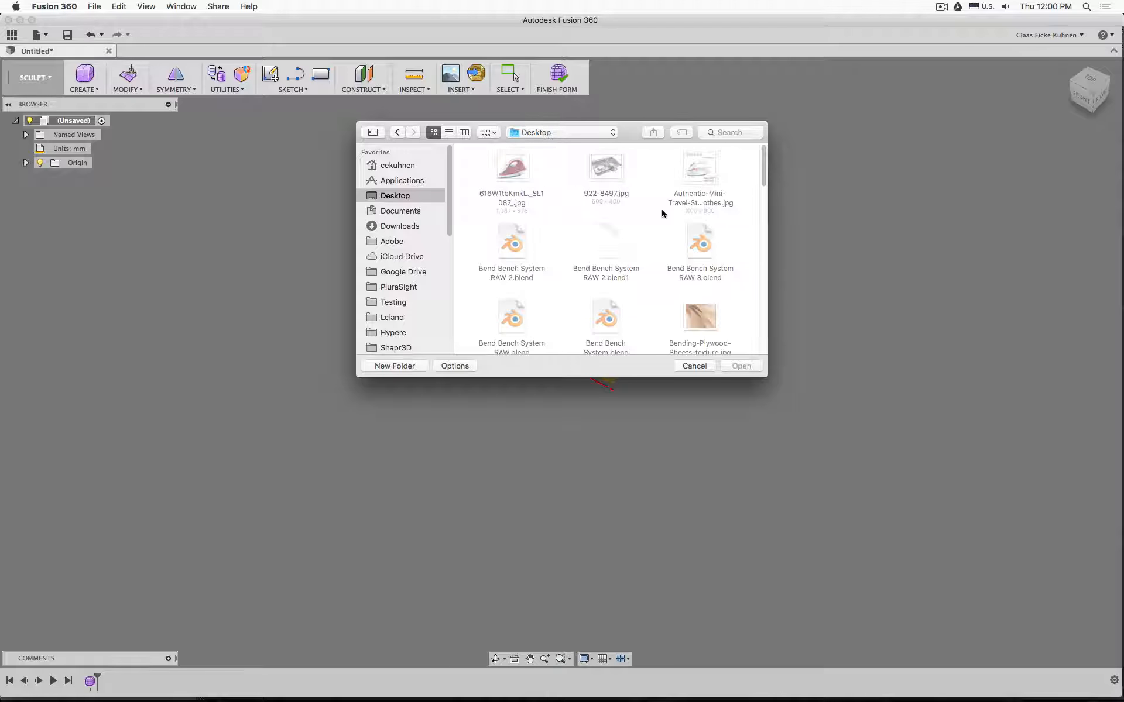
scroll(665, 215, "down", 2)
scroll(669, 220, "down", 2)
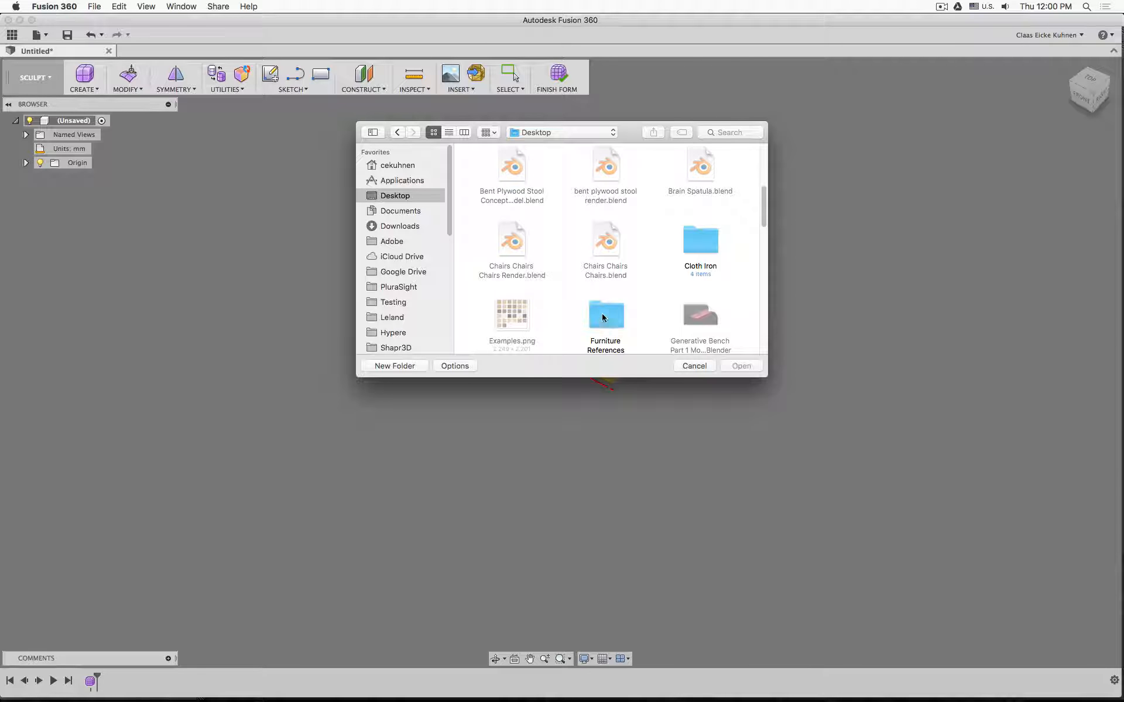
scroll(602, 318, "down", 4)
left_click(697, 198)
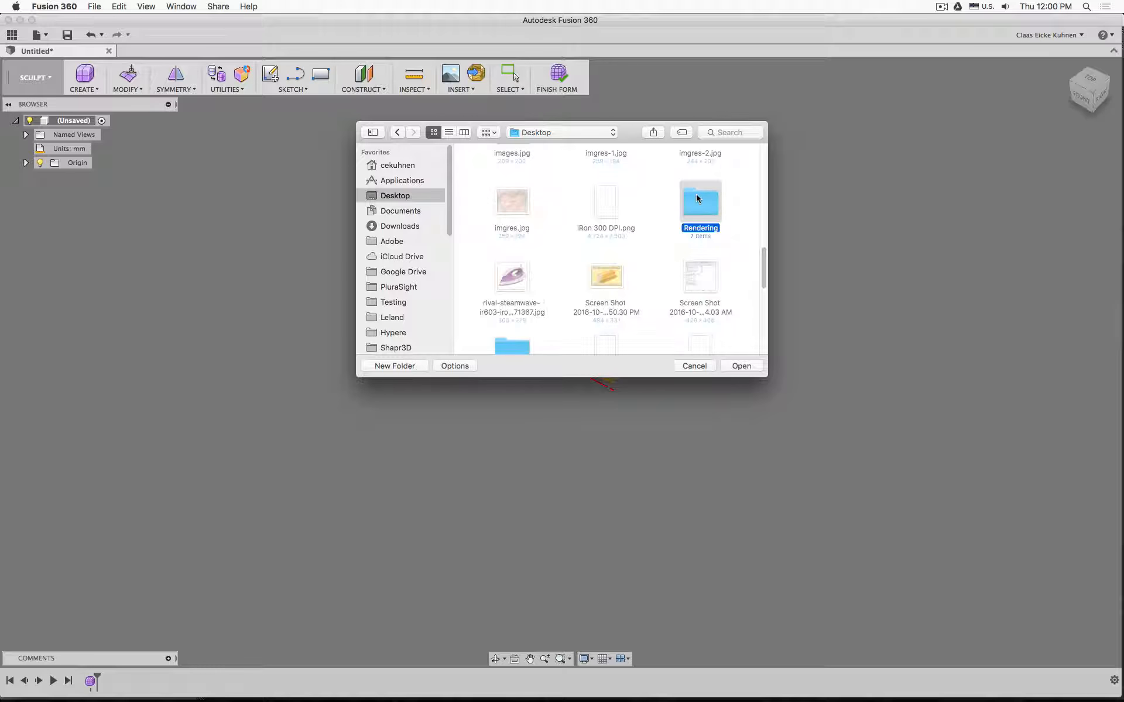
double_click(697, 198)
left_click(700, 170)
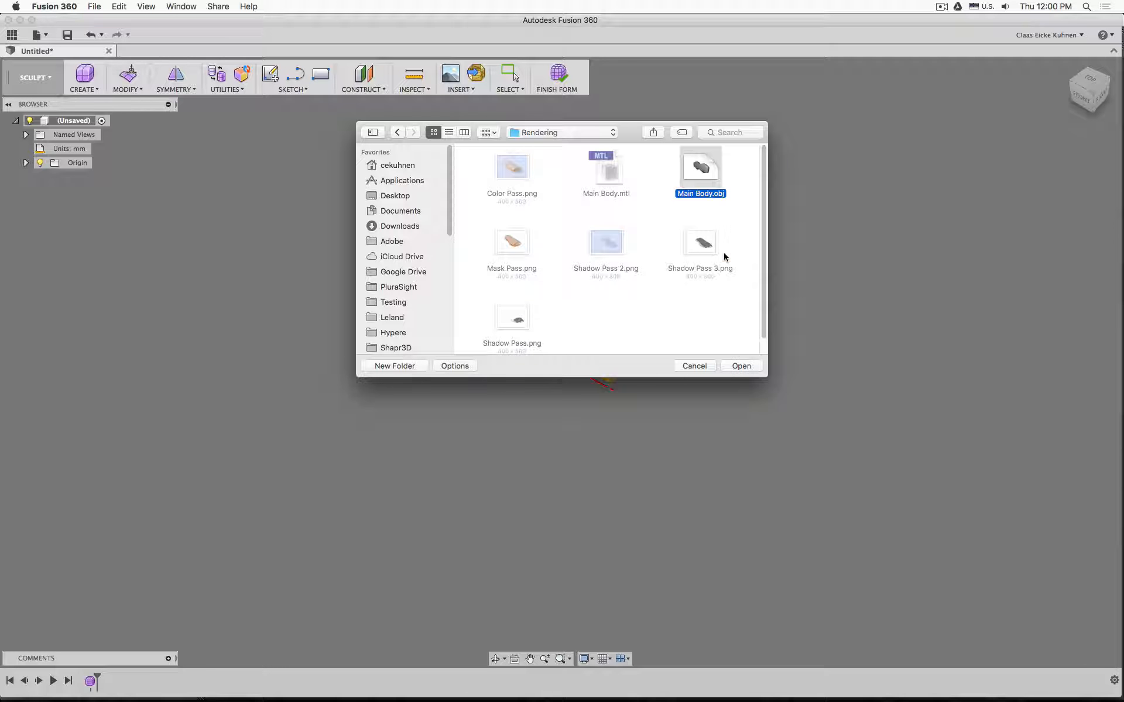
left_click(741, 366)
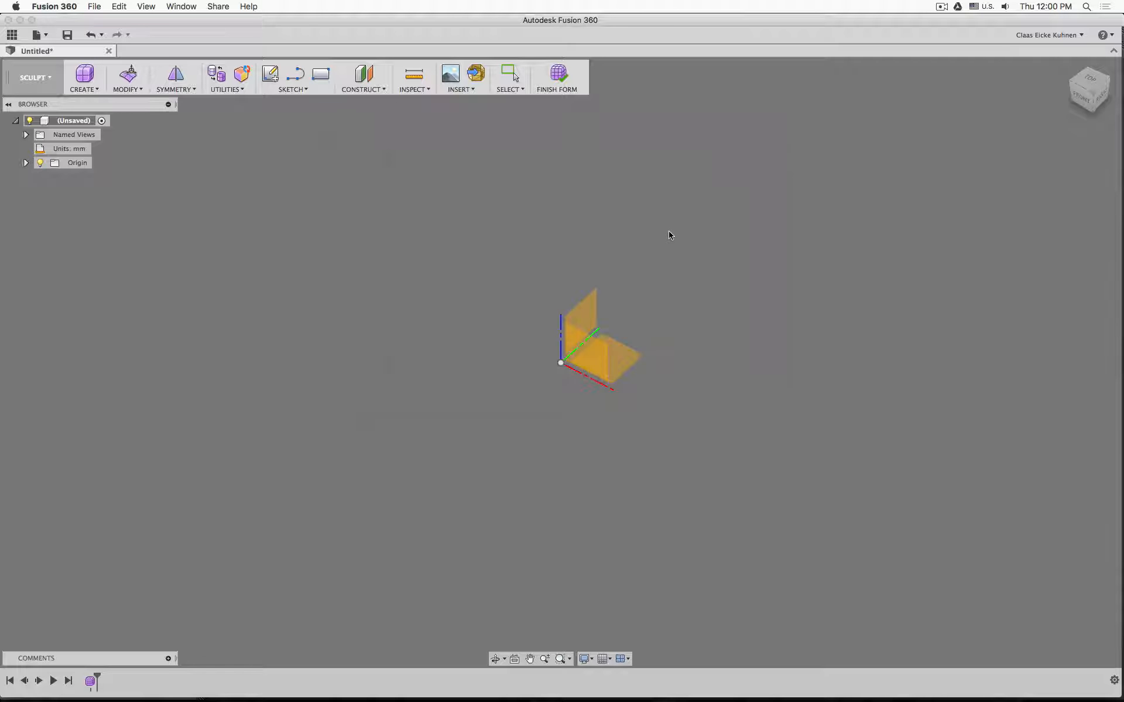
Step: Set the inserted mesh's unit type to Meter and accept its placement
left_click(987, 377)
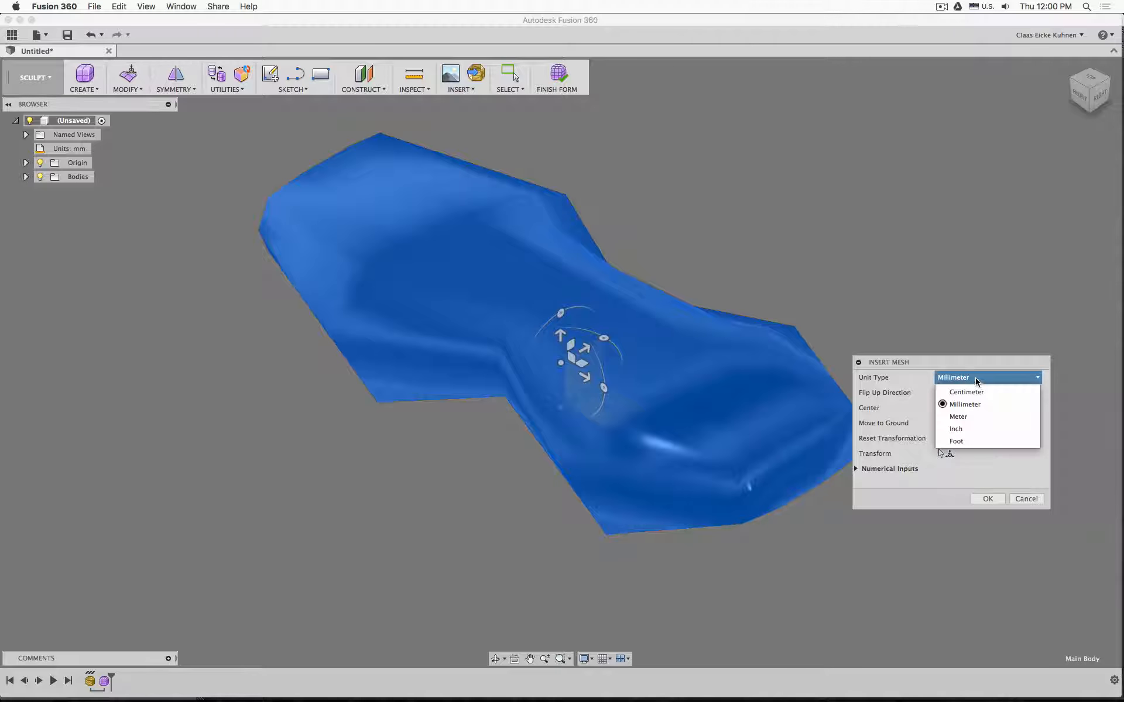
left_click(989, 417)
left_click(988, 499)
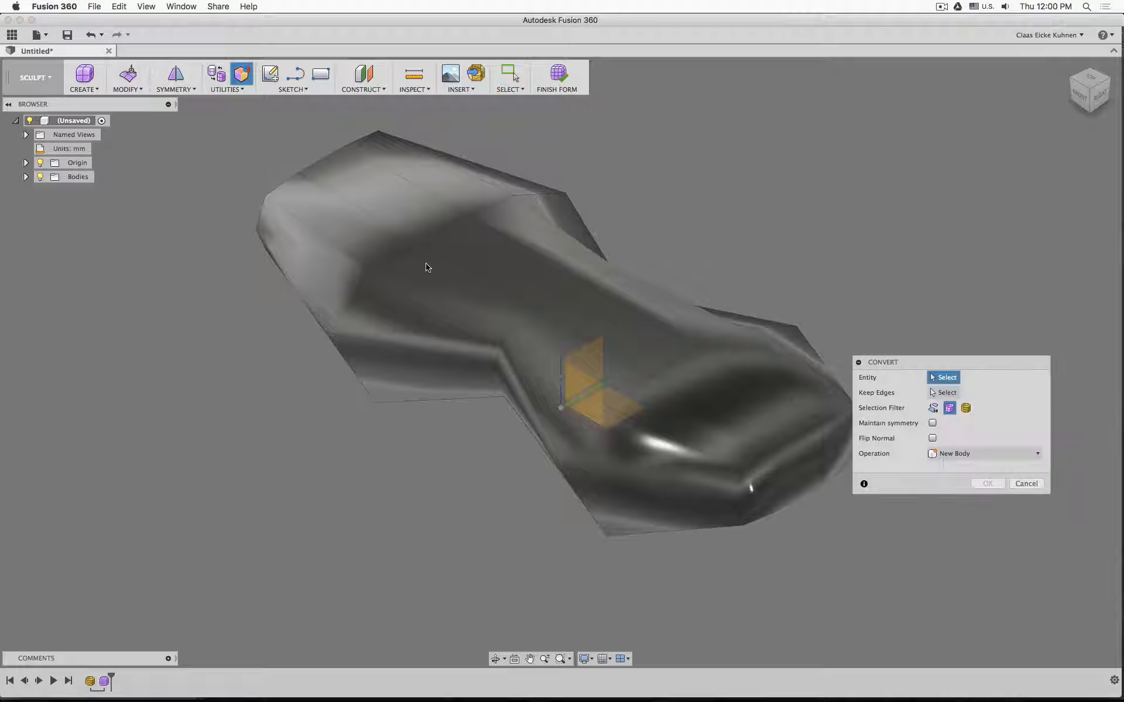
Step: Convert the inserted Main Body mesh into a new T-spline body, with the selection filter set to quad mesh
left_click(966, 408)
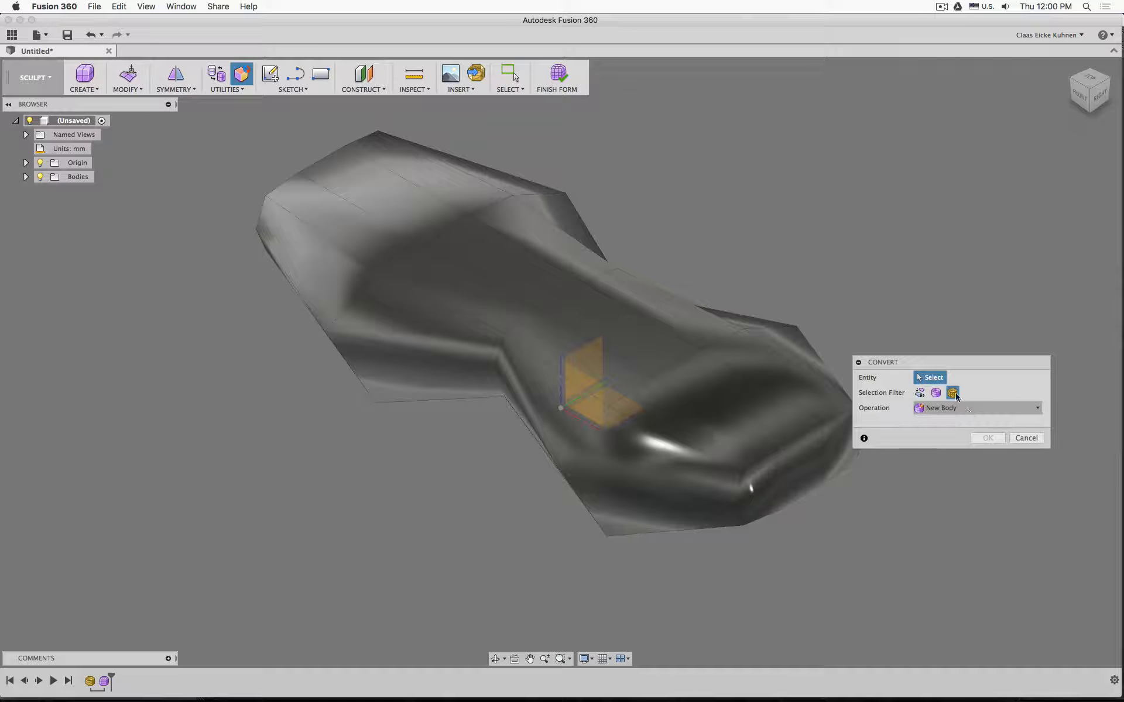
left_click(719, 394)
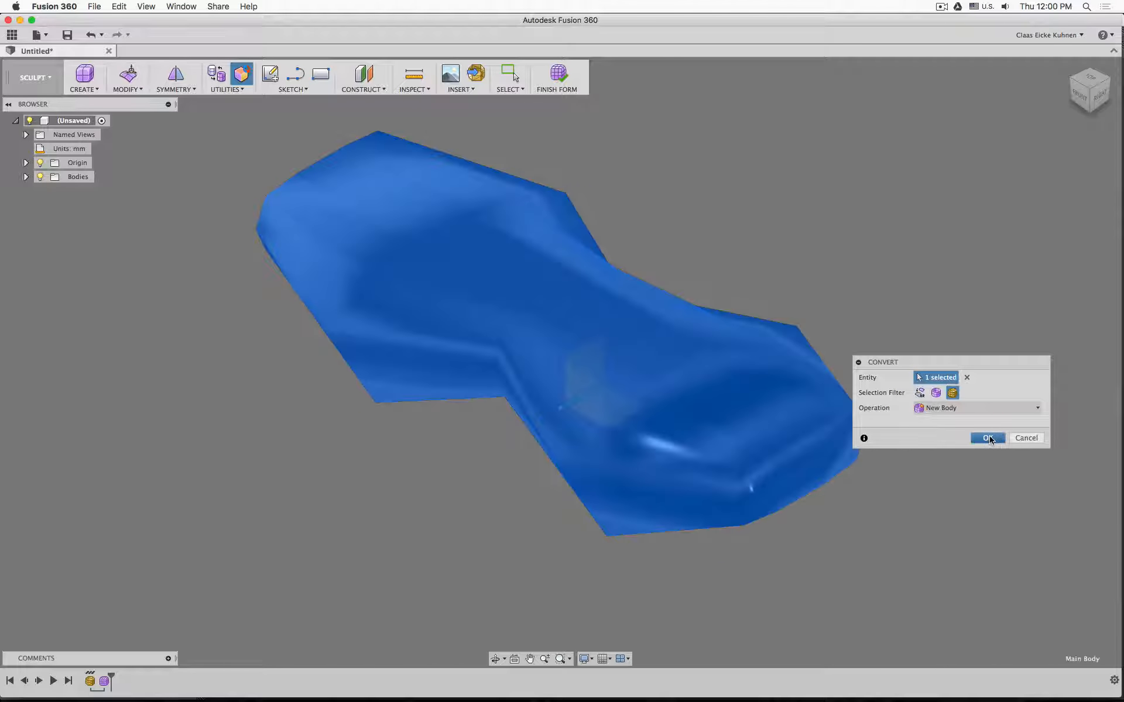
left_click(987, 438)
middle_click_drag(248, 337, 463, 422, "shift")
key("Escape")
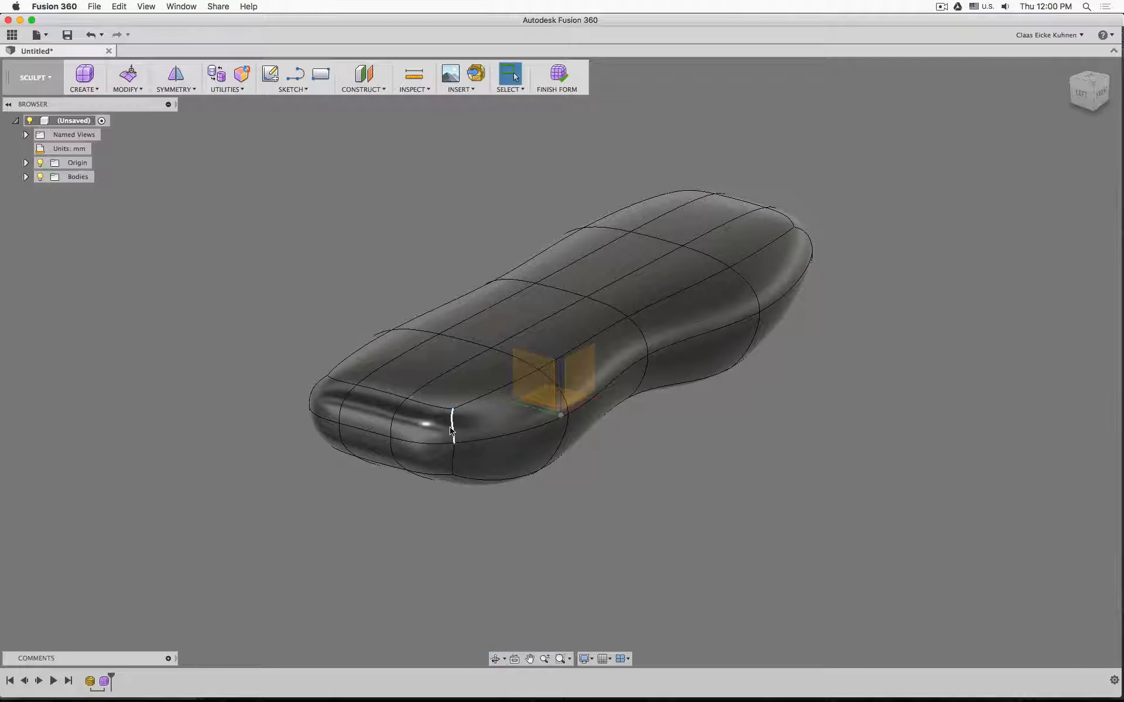
Step: Crease the edge loops bordering both ends of the converted body so the ends become flat
left_click(431, 403)
left_click(410, 399, "shift")
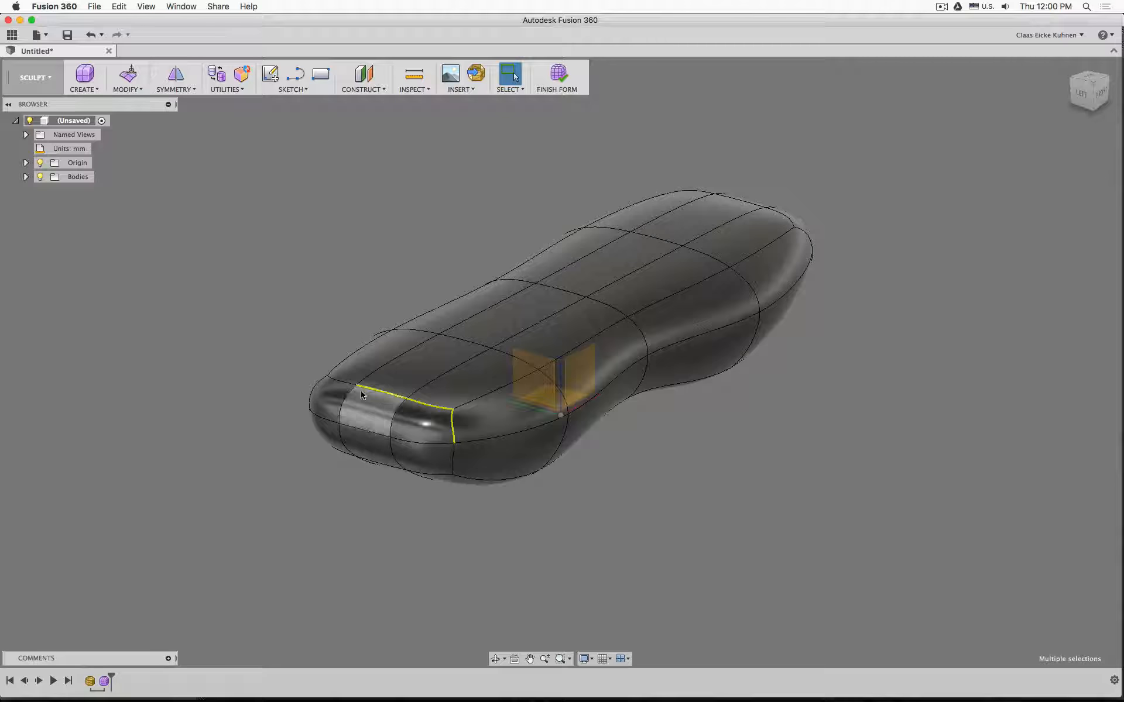
left_click(367, 389, "shift")
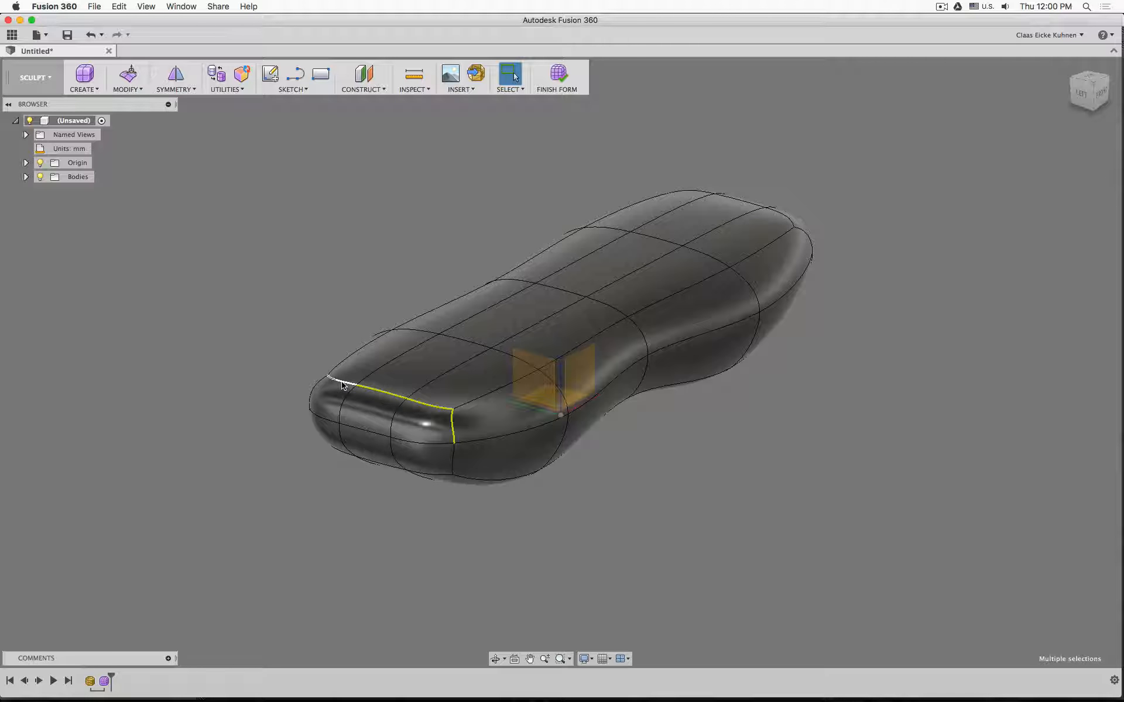
double_click(432, 474, "shift")
mouse_move(324, 469)
middle_mouse_down("shift")
mouse_move(615, 444)
mouse_move(586, 419)
mouse_move(517, 413)
middle_mouse_up("shift")
double_click(517, 414, "shift")
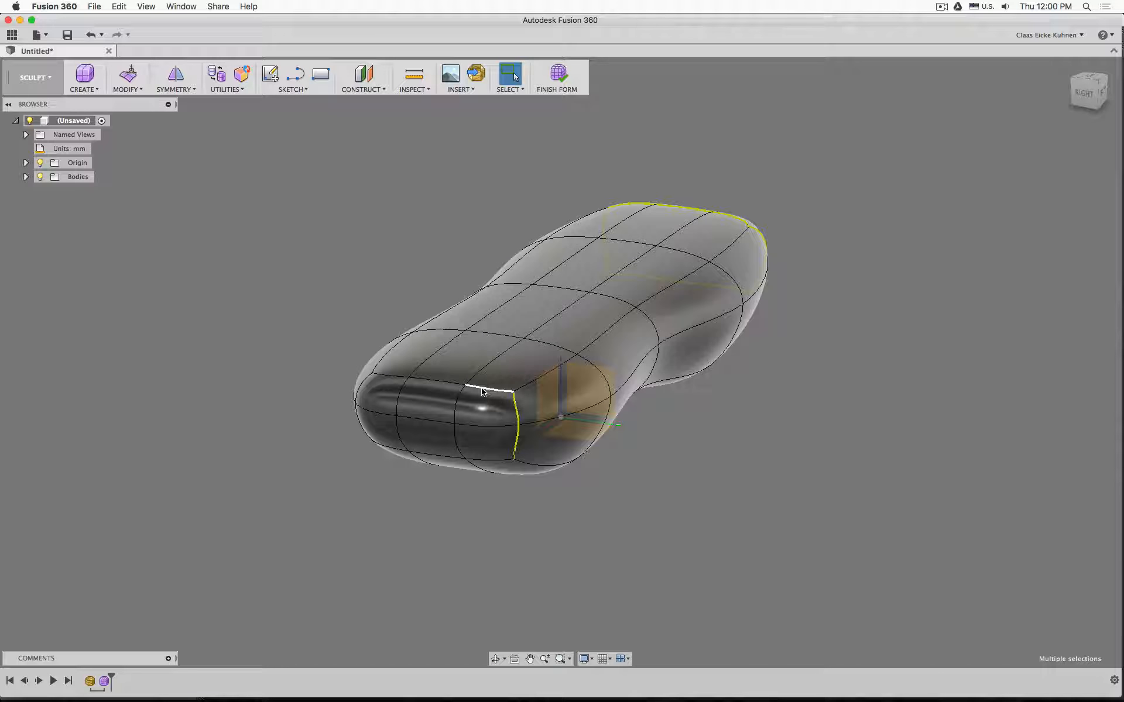
middle_click_drag(625, 446, 584, 451, "shift")
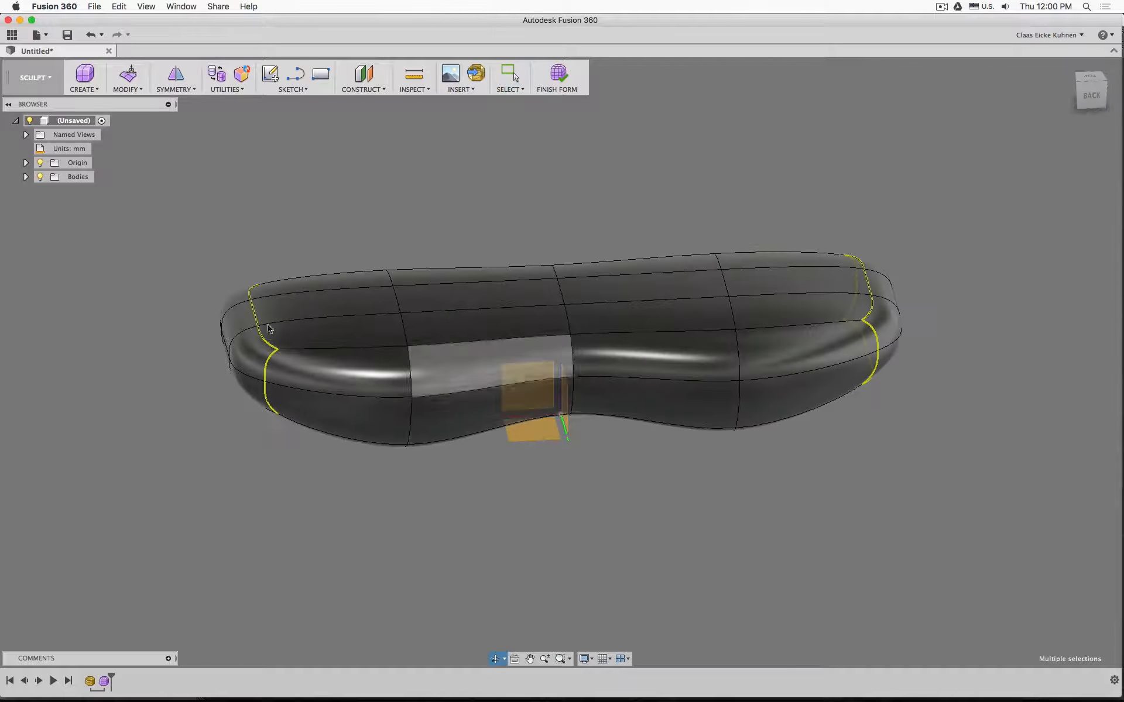
middle_click_drag(249, 427, 679, 319, "shift")
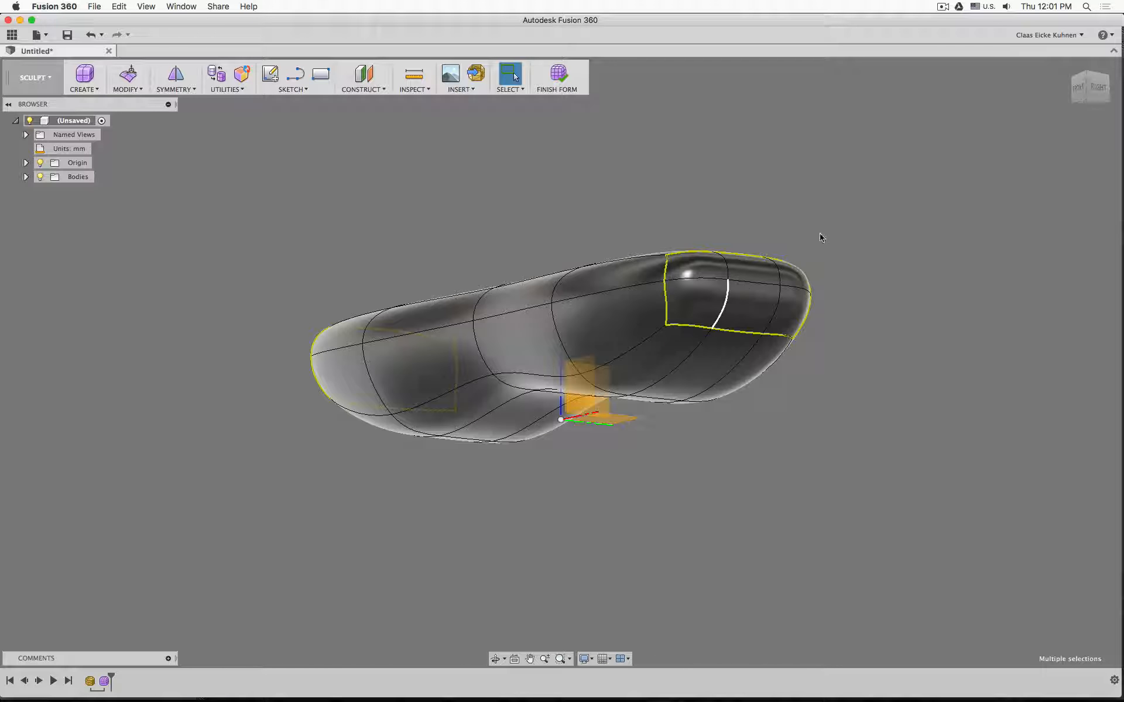
mouse_move(818, 238)
middle_mouse_down("shift")
mouse_move(665, 244)
mouse_move(645, 271)
mouse_move(431, 168)
middle_mouse_up("shift")
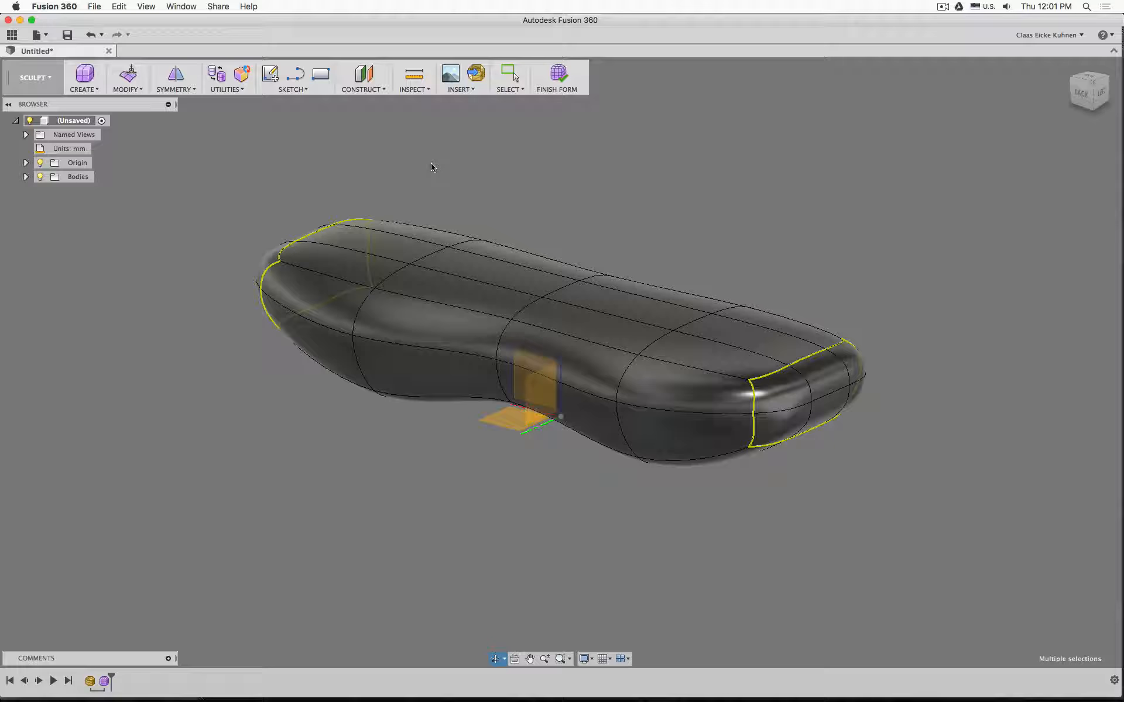
left_click(128, 82)
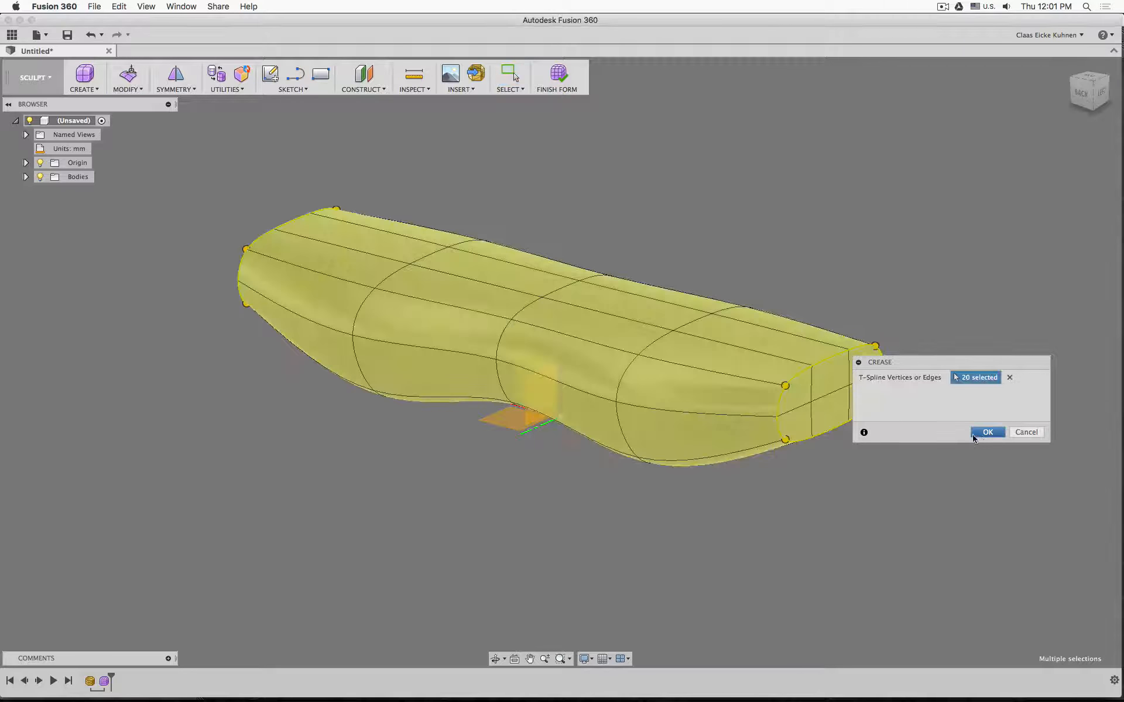
left_click(915, 431)
Step: Finish the form so the creased T-spline body becomes a model body
mouse_move(983, 302)
middle_mouse_down("shift")
mouse_move(908, 246)
mouse_move(632, 271)
mouse_move(375, 351)
mouse_move(342, 255)
middle_mouse_up("shift")
mouse_move(702, 262)
middle_mouse_down("shift")
mouse_move(690, 206)
mouse_move(638, 328)
mouse_move(703, 340)
mouse_move(621, 322)
mouse_move(637, 211)
mouse_move(630, 278)
mouse_move(555, 286)
mouse_move(618, 304)
middle_mouse_up("shift")
left_click(561, 78)
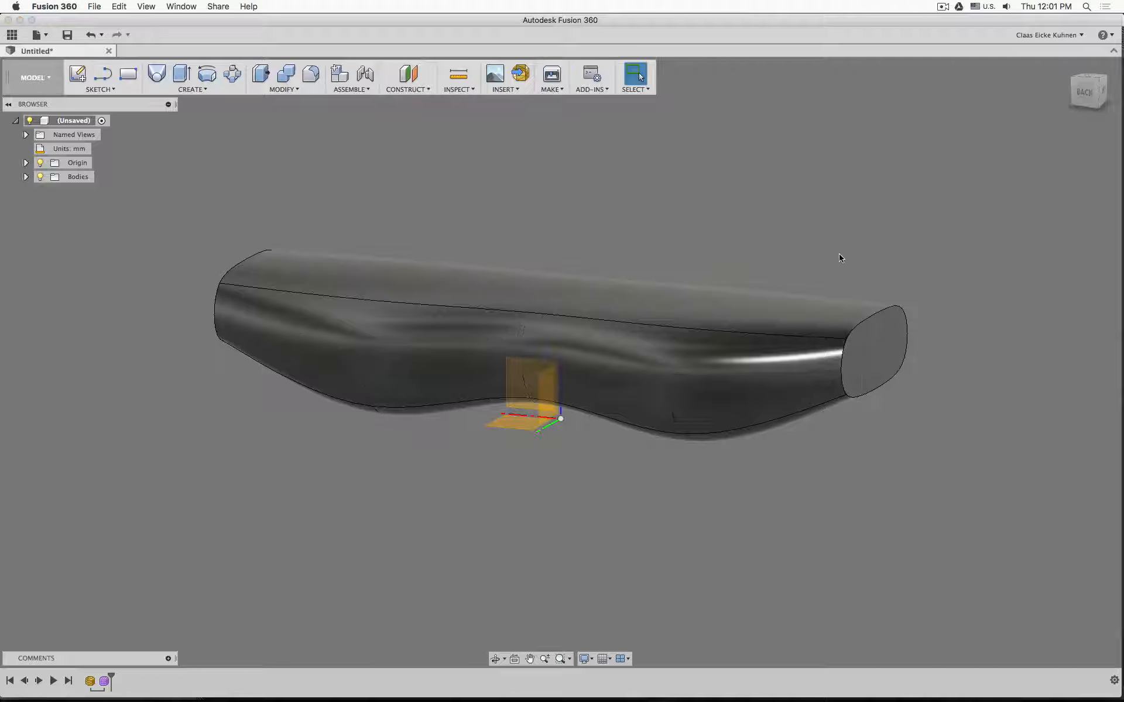
middle_click_drag(840, 256, 863, 248, "shift")
middle_click_drag(691, 230, 484, 341, "shift")
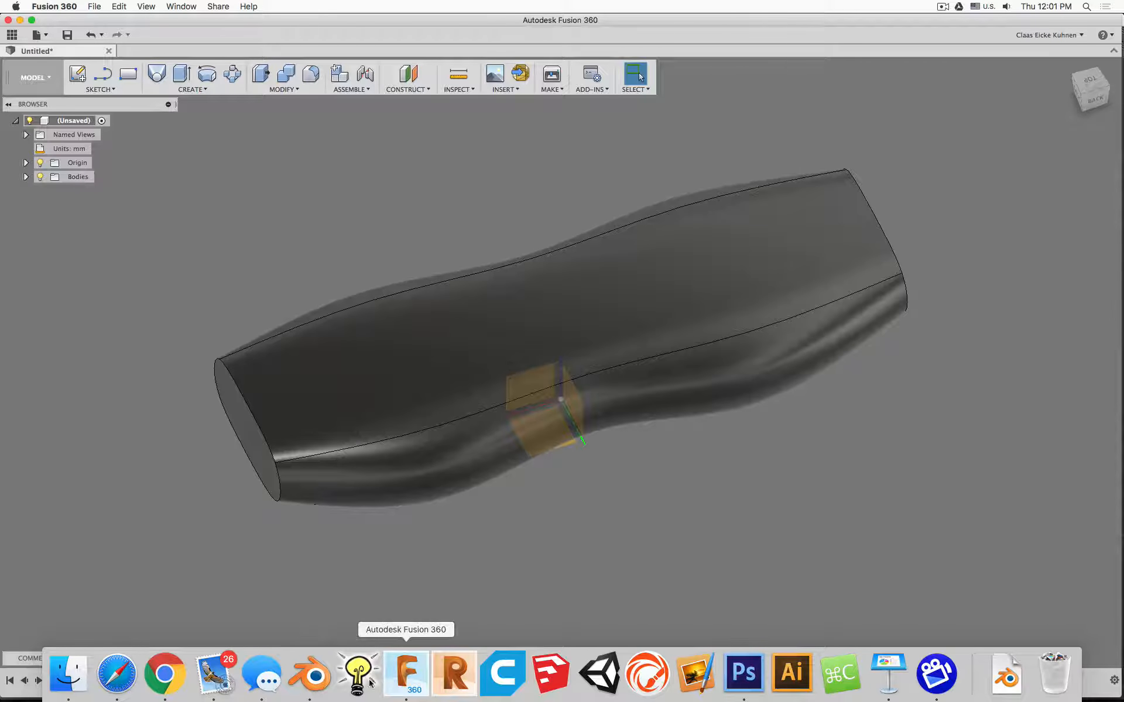
Step: Switch to Blender, display the layer with the rib cutters and select Array Full Ribs in front view, keeping its Array modifier displayed
left_click(311, 685)
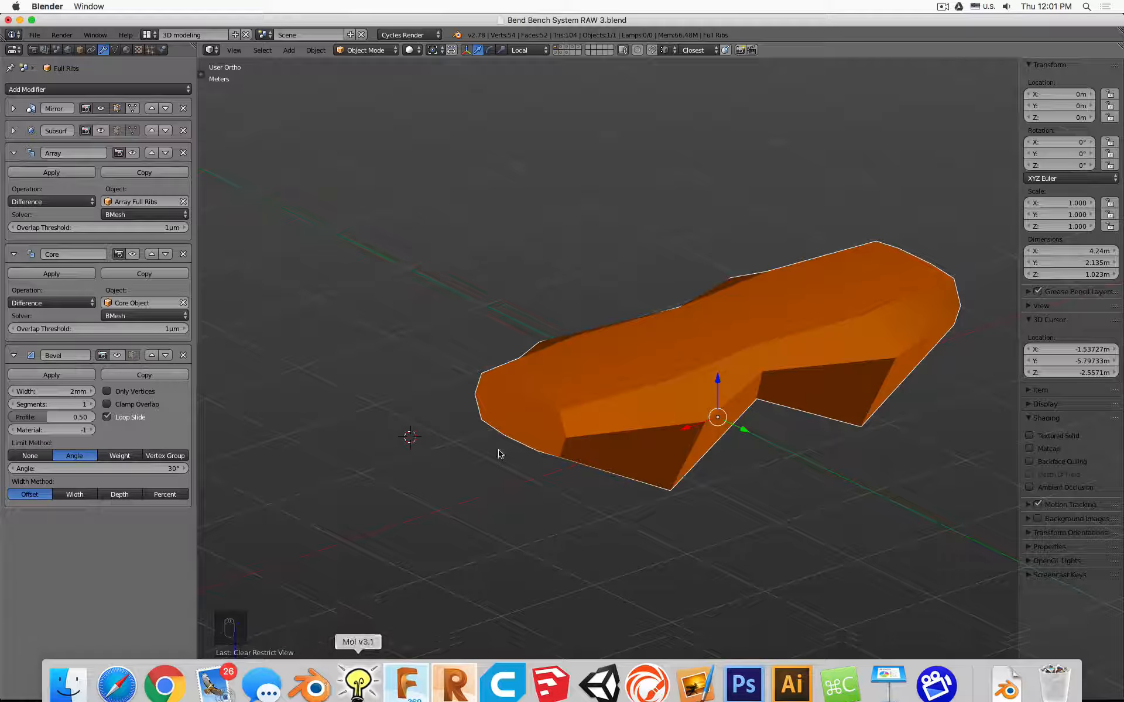
left_click(556, 53)
middle_click_drag(631, 340, 502, 304)
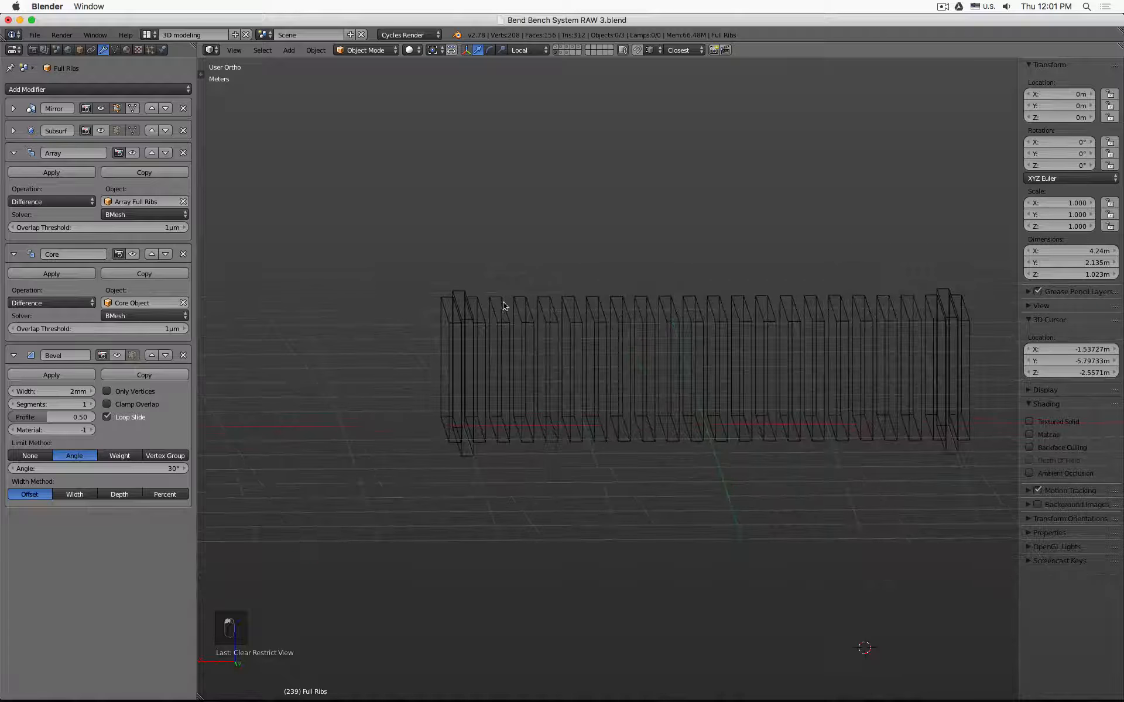
right_click(504, 301)
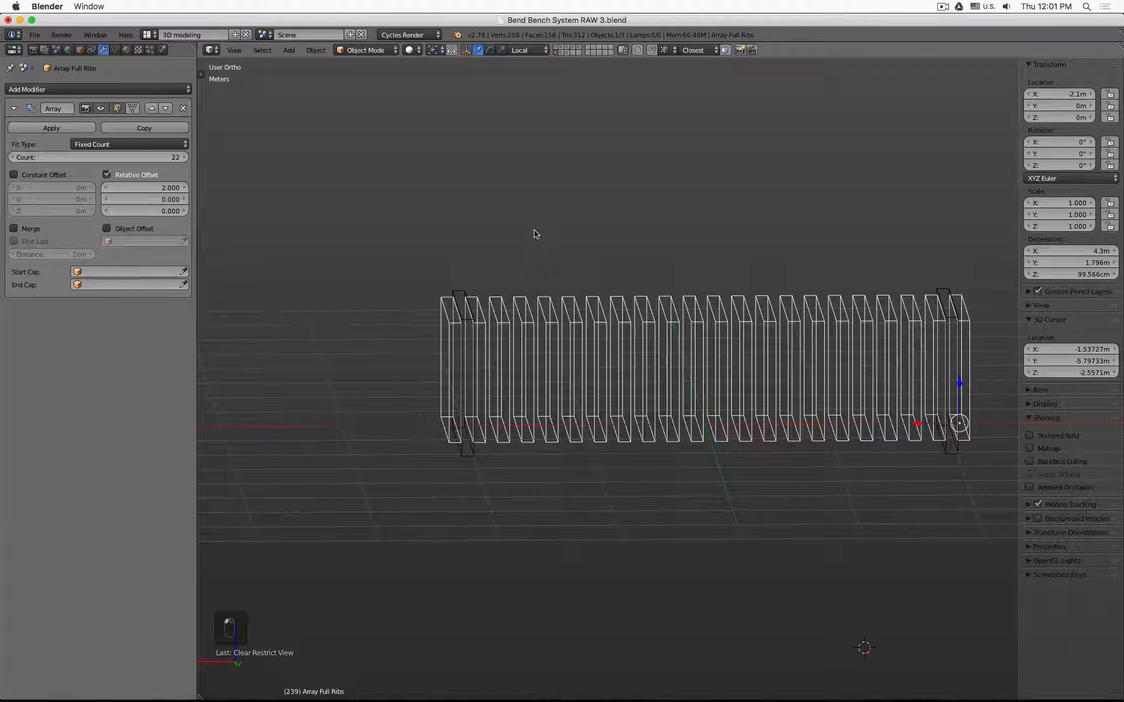
key("KP_1")
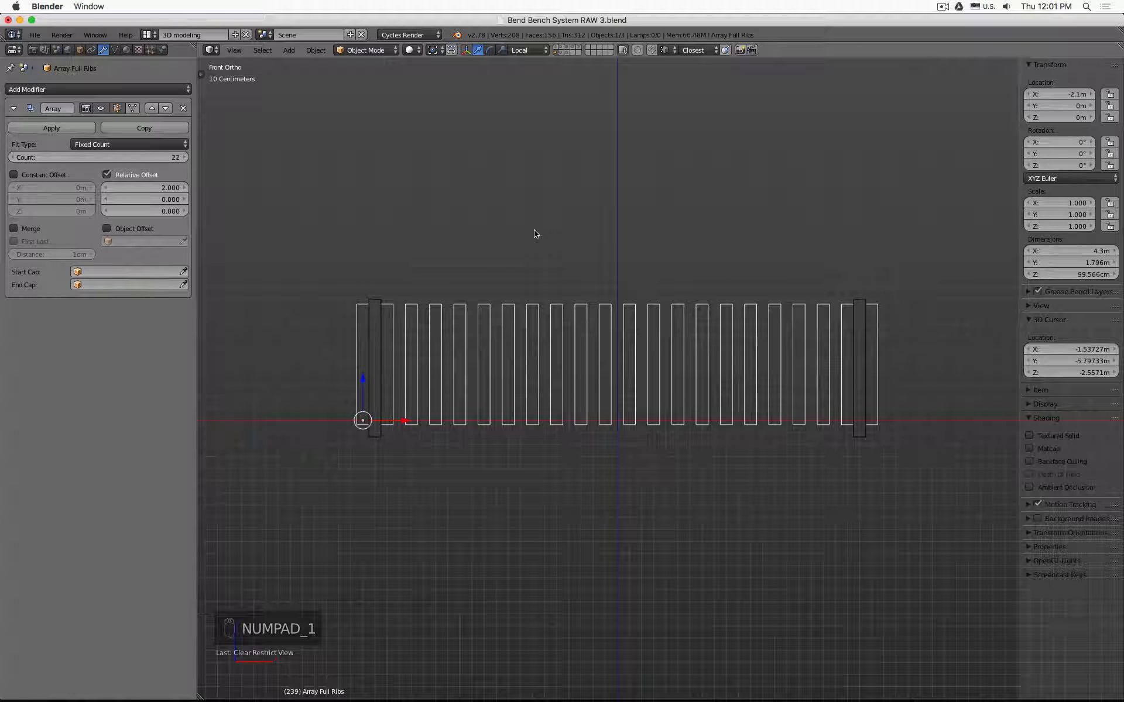
left_click(101, 109)
left_click(101, 110)
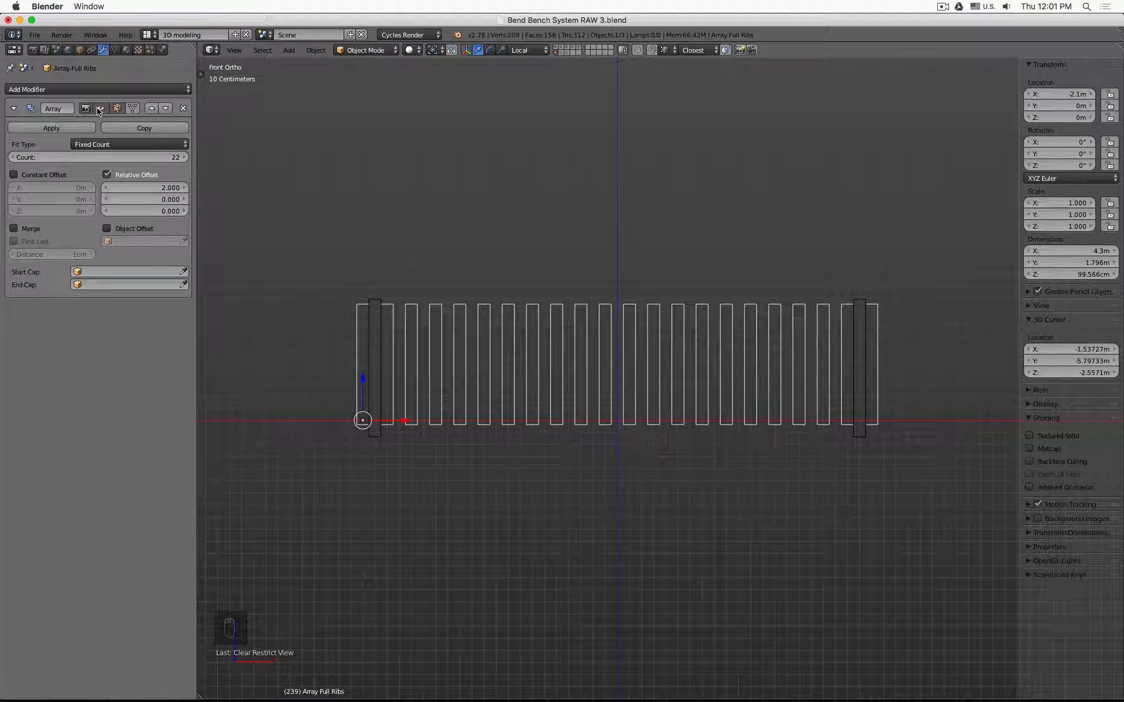
Step: Export the selected rib array as a Wavefront OBJ named Main Body Array into the Desktop's Rendering folder
left_click(35, 34)
mouse_move(76, 263)
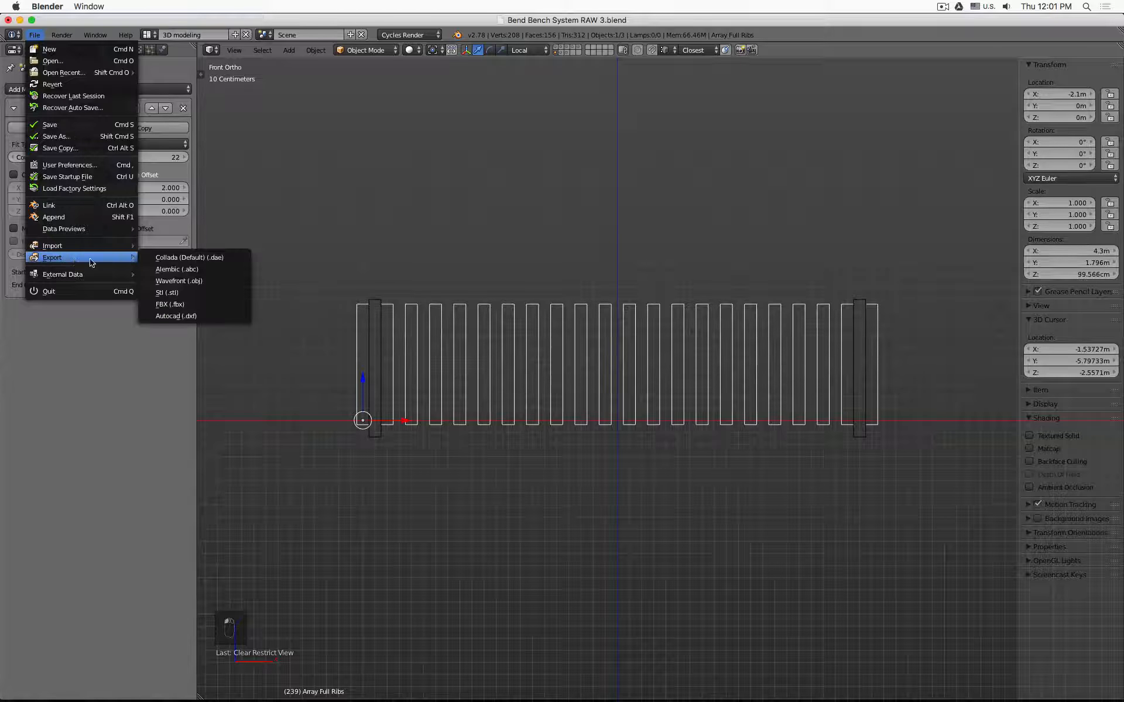
left_click(205, 282)
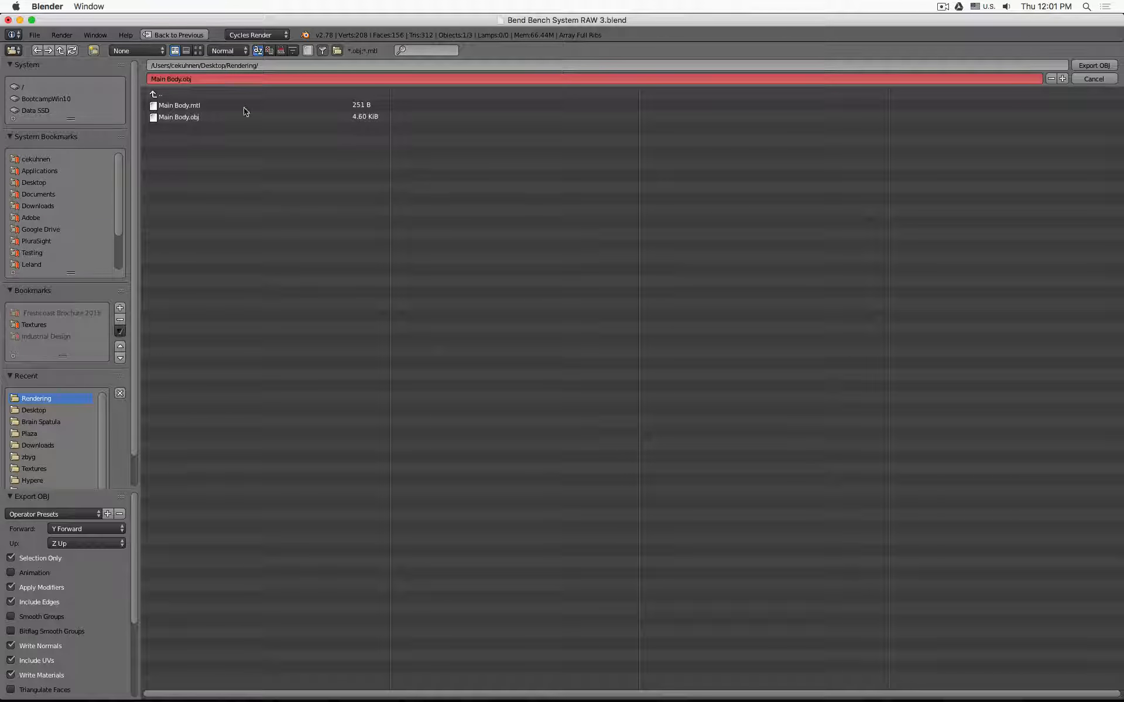
left_click(231, 79)
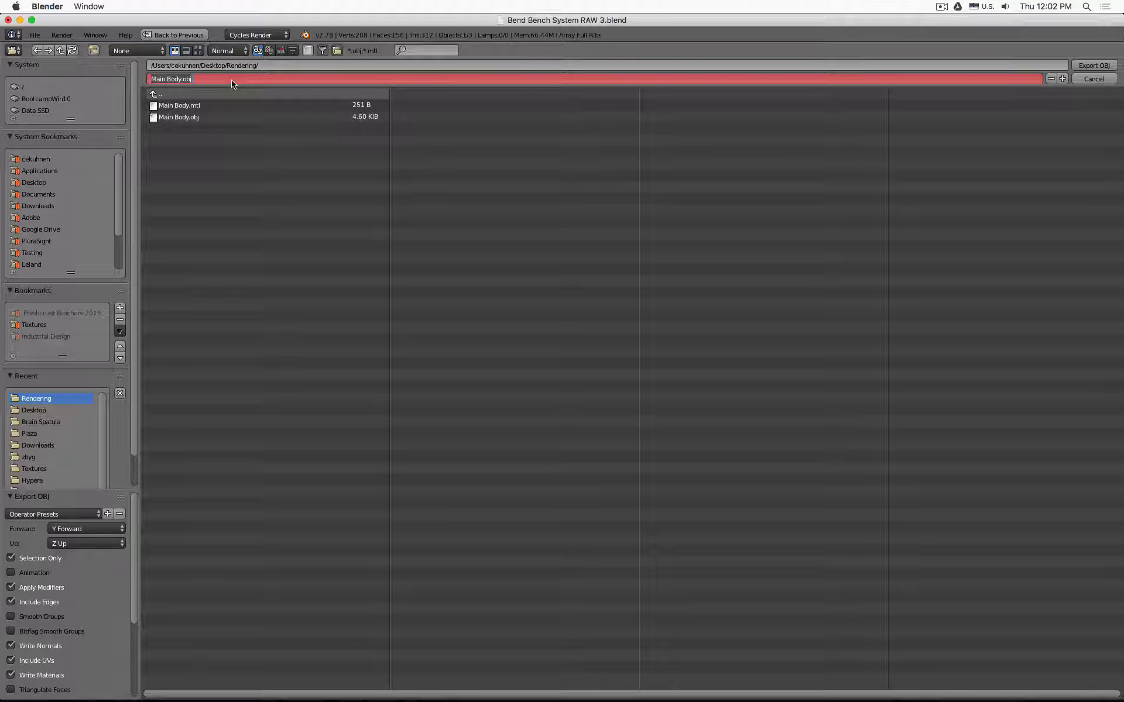
left_click(232, 81)
type("Array")
key("Return")
key("Return")
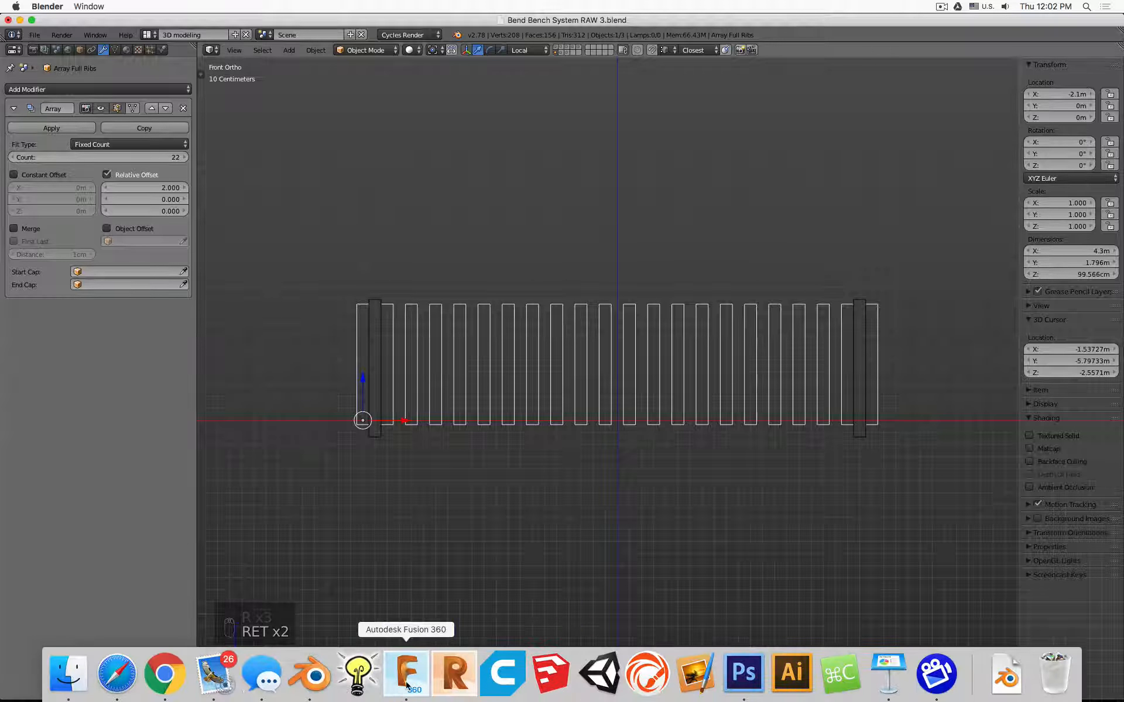
Step: Switch to Fusion 360, reopen the existing mesh feature for editing and insert Main Body Array.obj from the Rendering folder
left_click(408, 670)
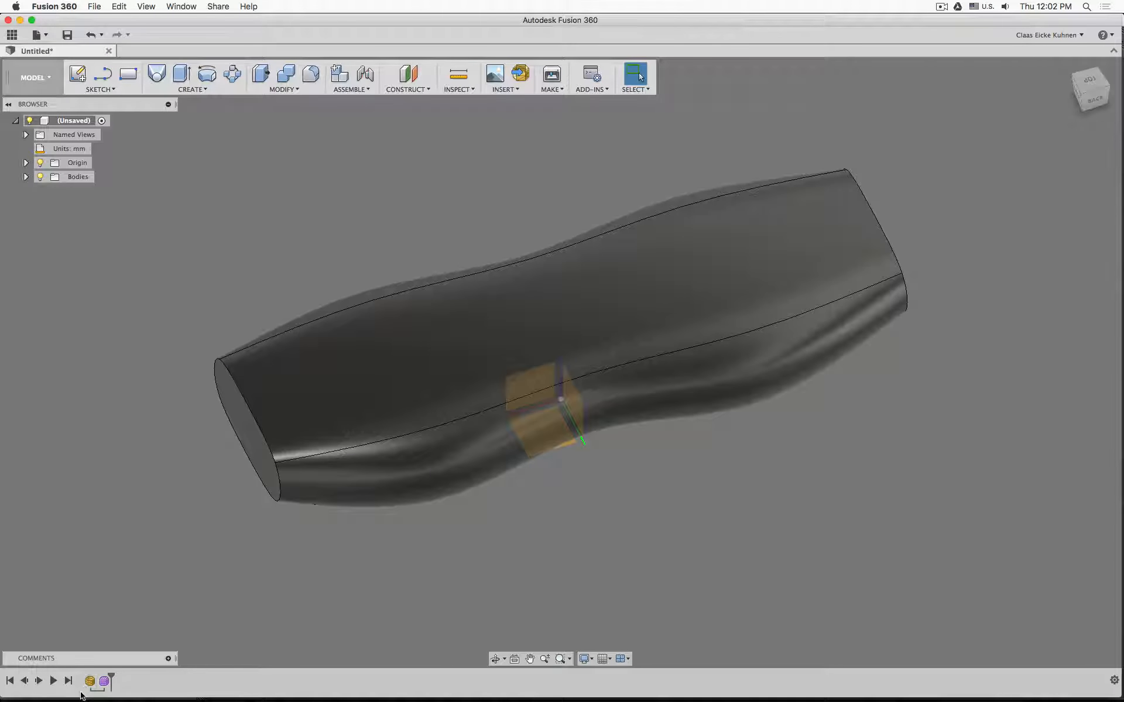
double_click(88, 682)
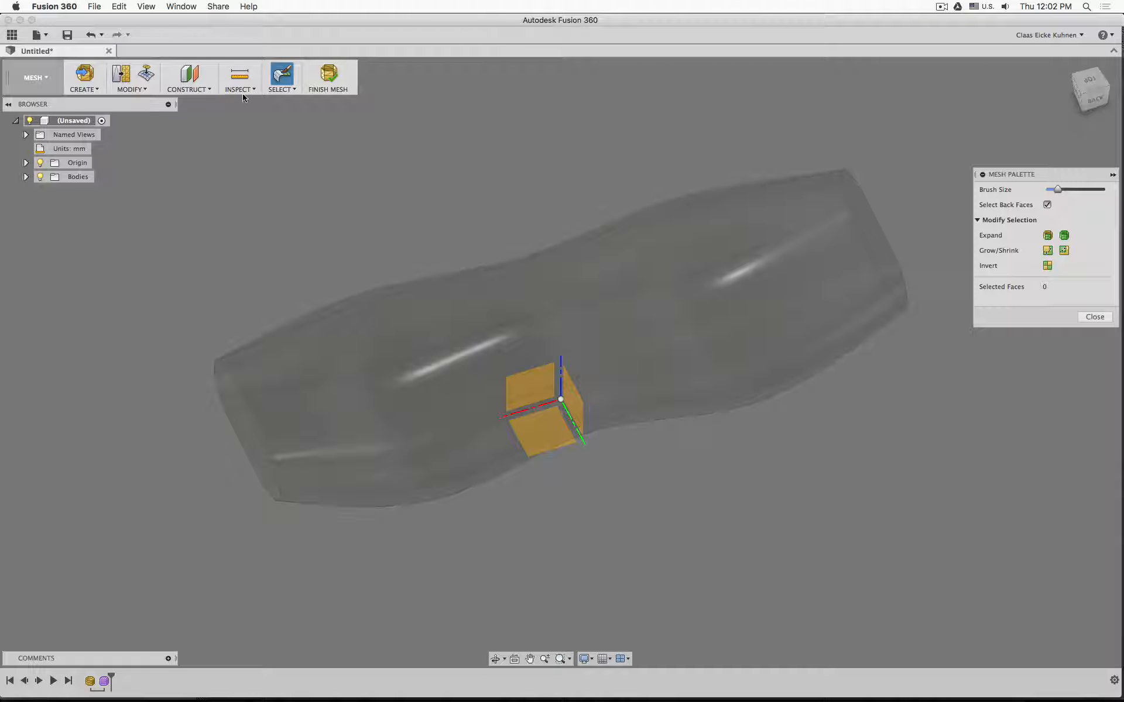
left_click(149, 91)
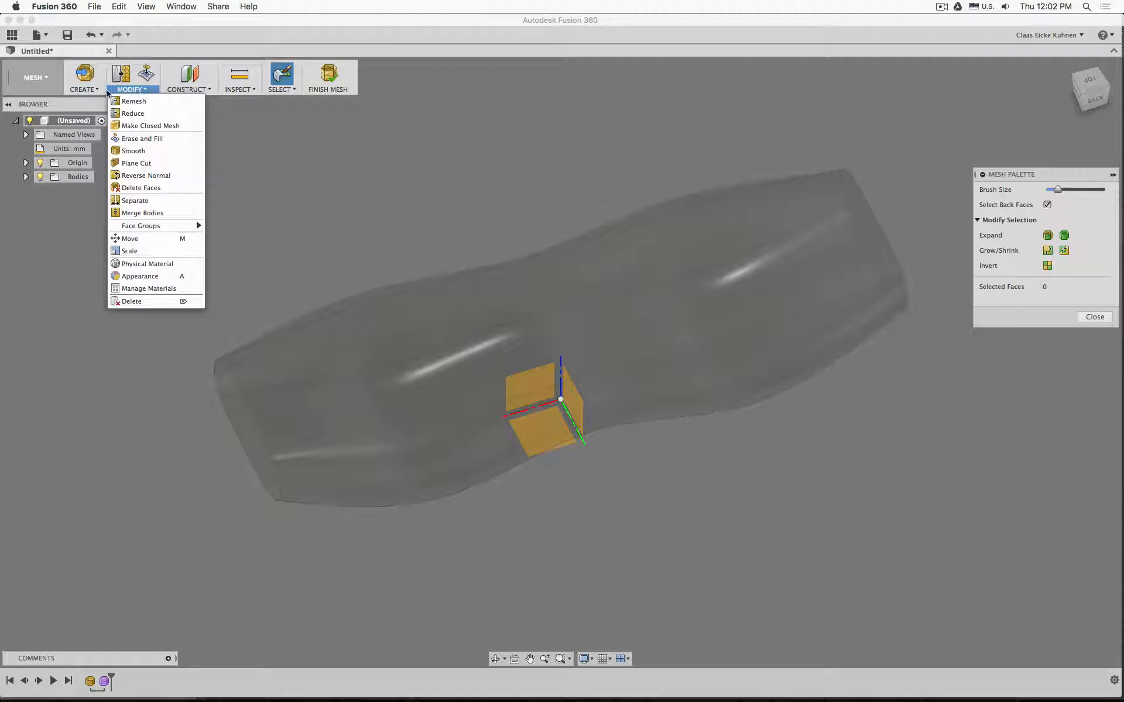
left_click(95, 105)
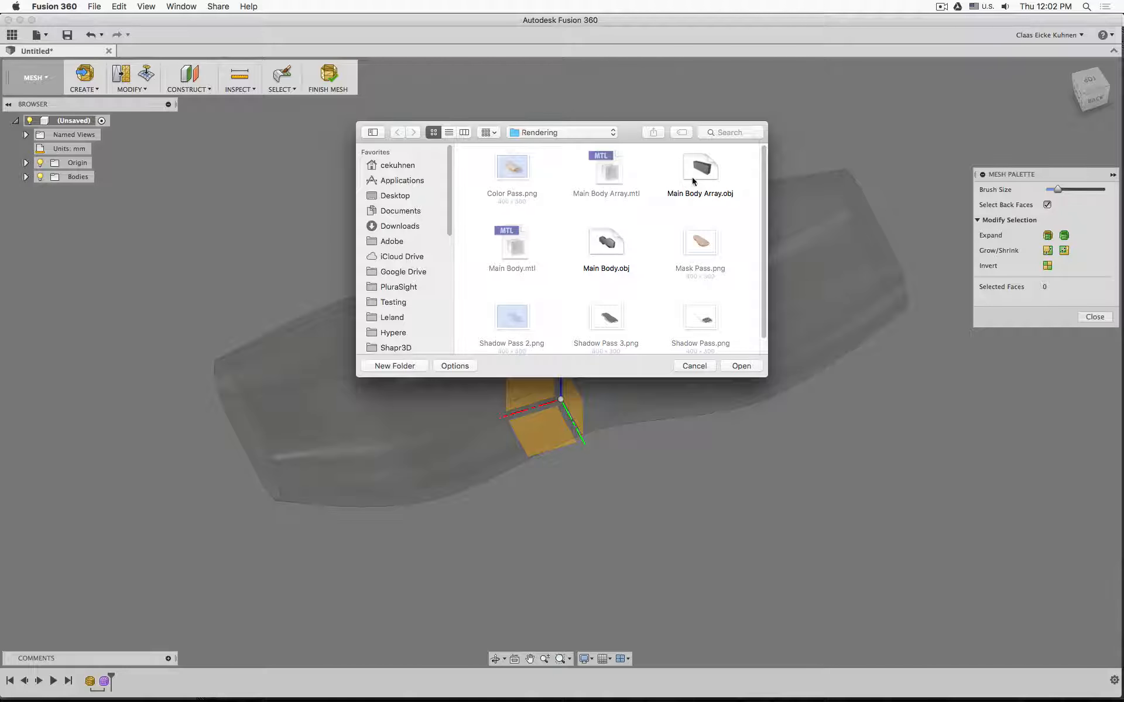
left_click(694, 181)
left_click(741, 366)
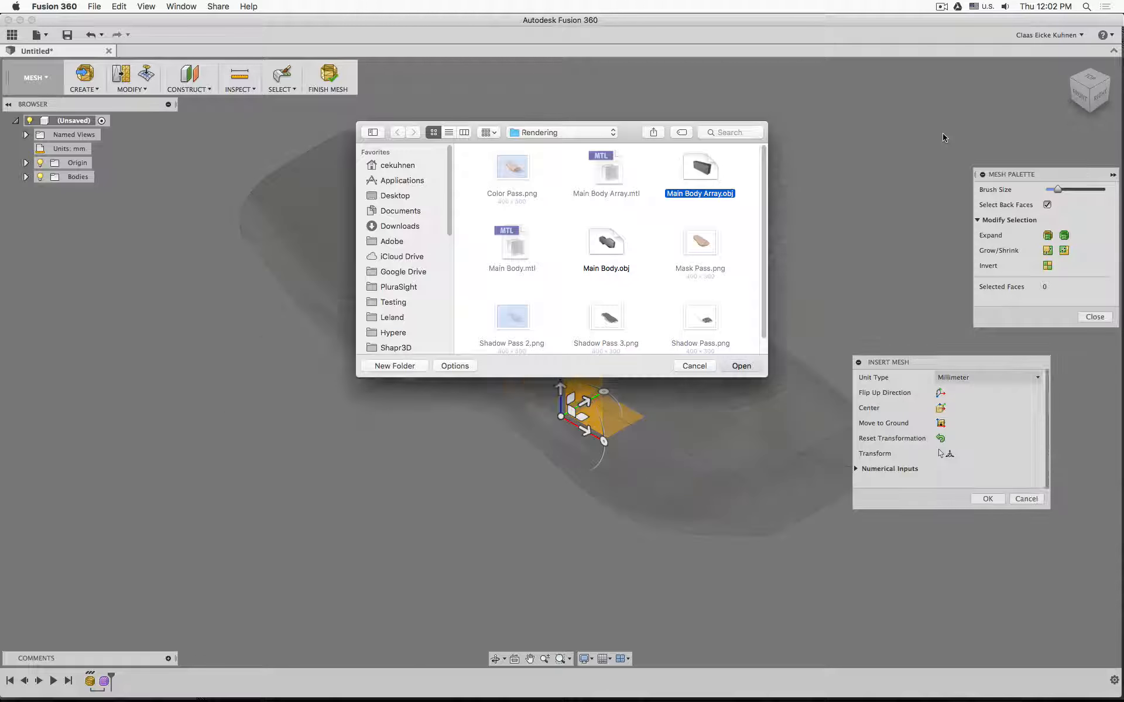
Step: Set the rib array mesh's unit type to Meter and accept its placement
left_click(960, 380)
left_click(958, 417)
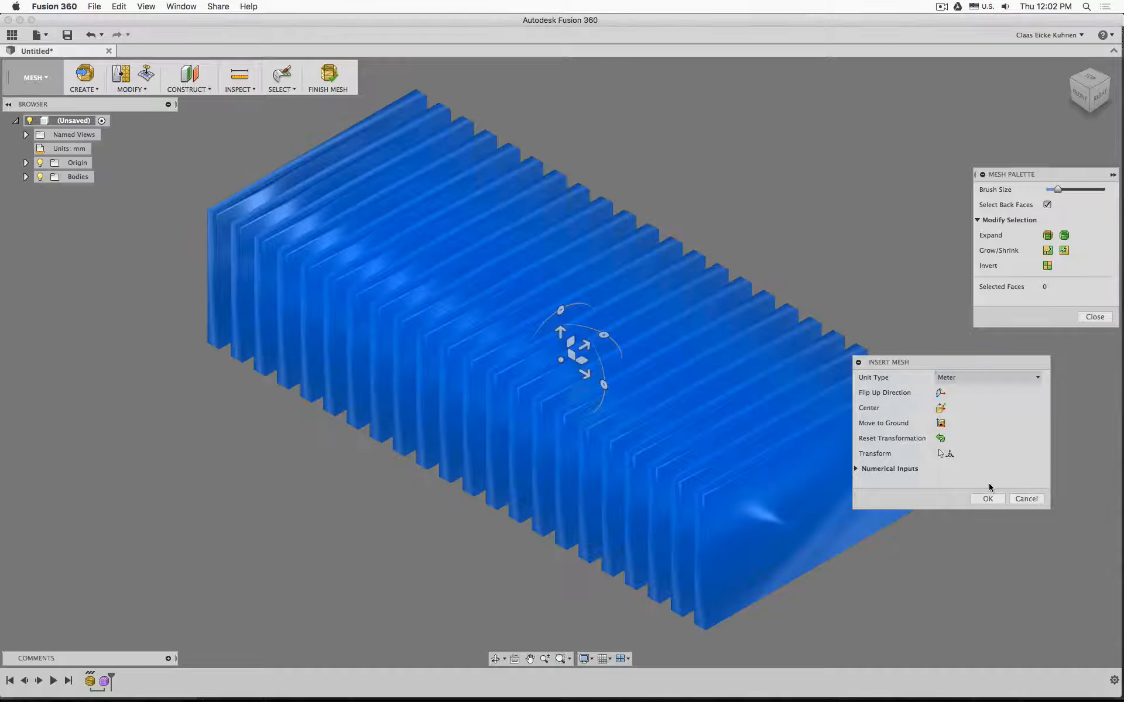
left_click(987, 499)
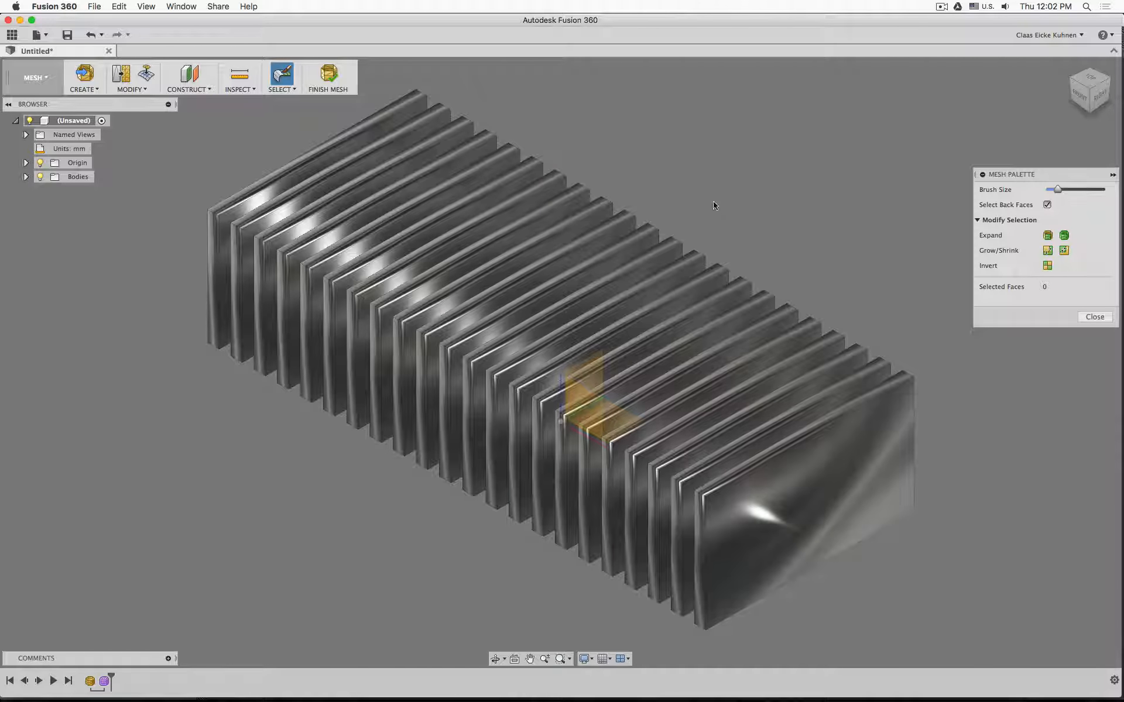
left_click(87, 90)
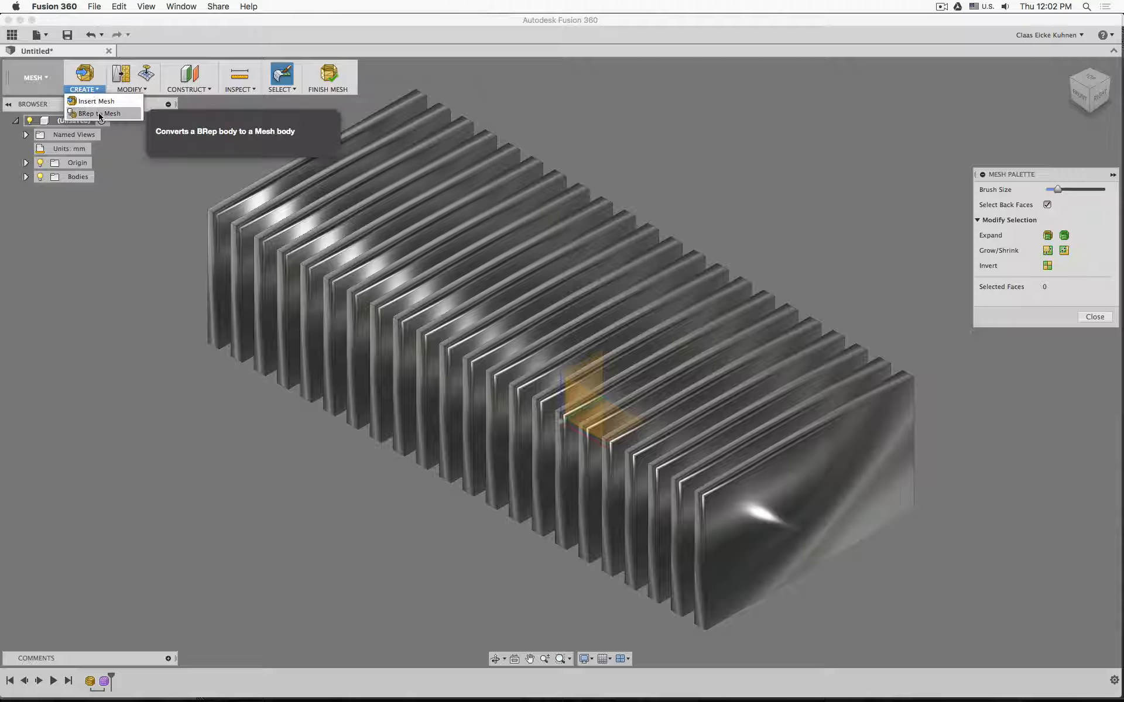
left_click(97, 114)
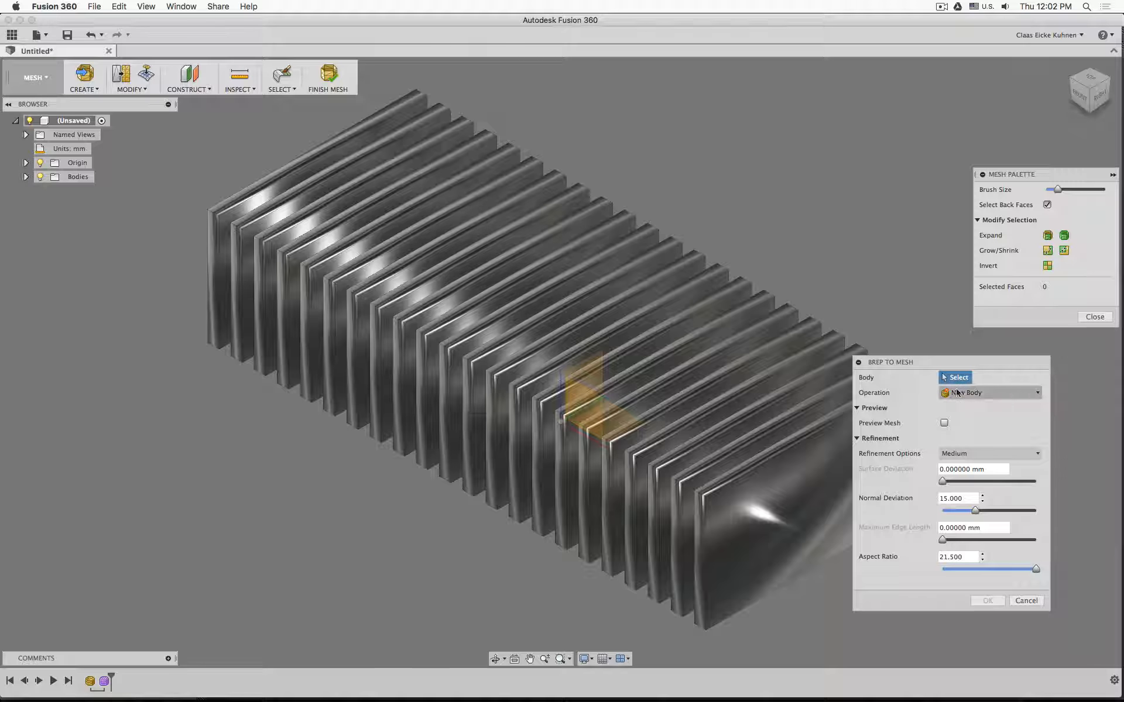
left_click(25, 177)
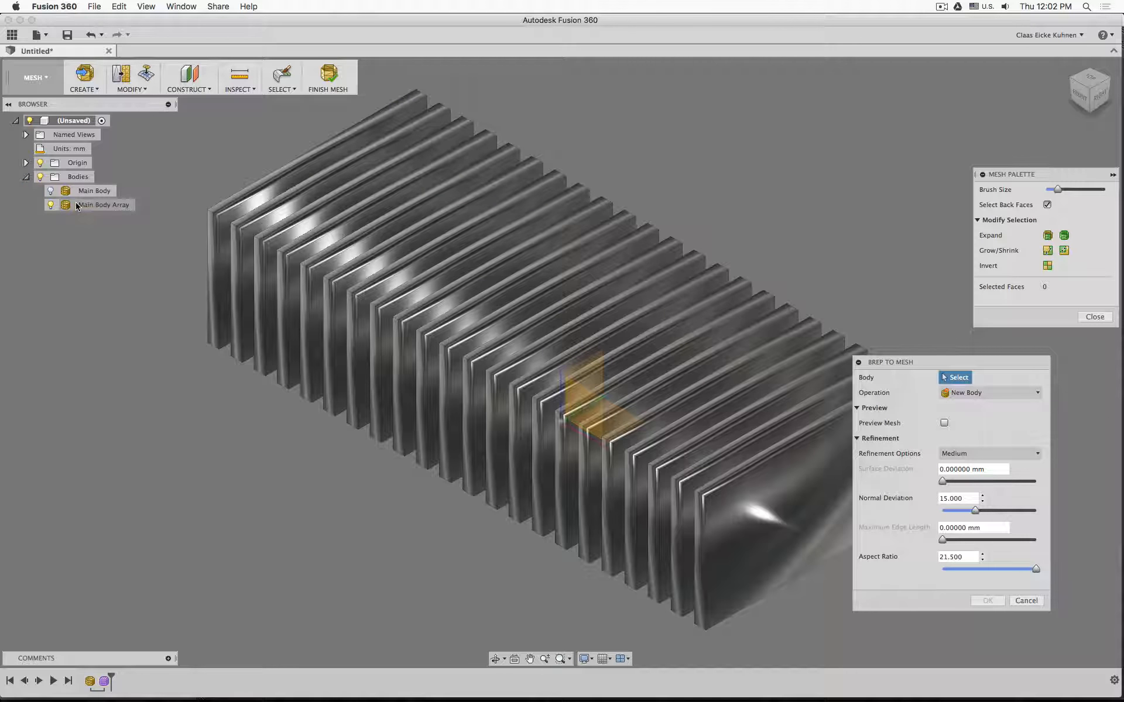
left_click(984, 395)
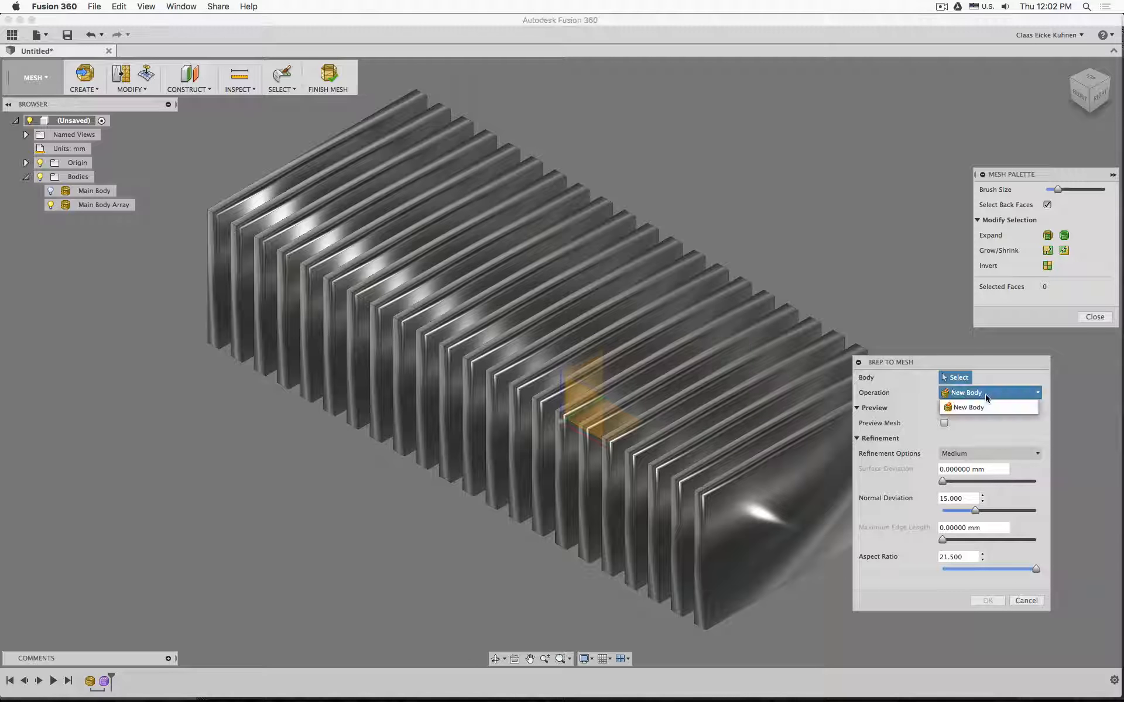
left_click(984, 407)
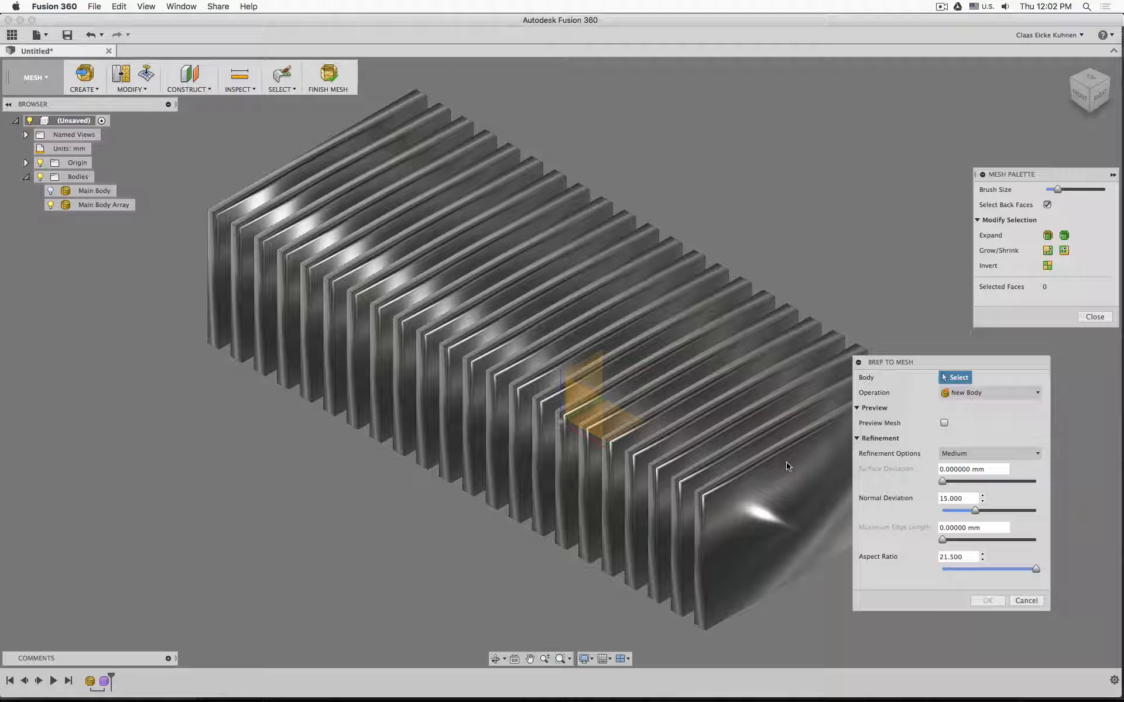
left_click(712, 498)
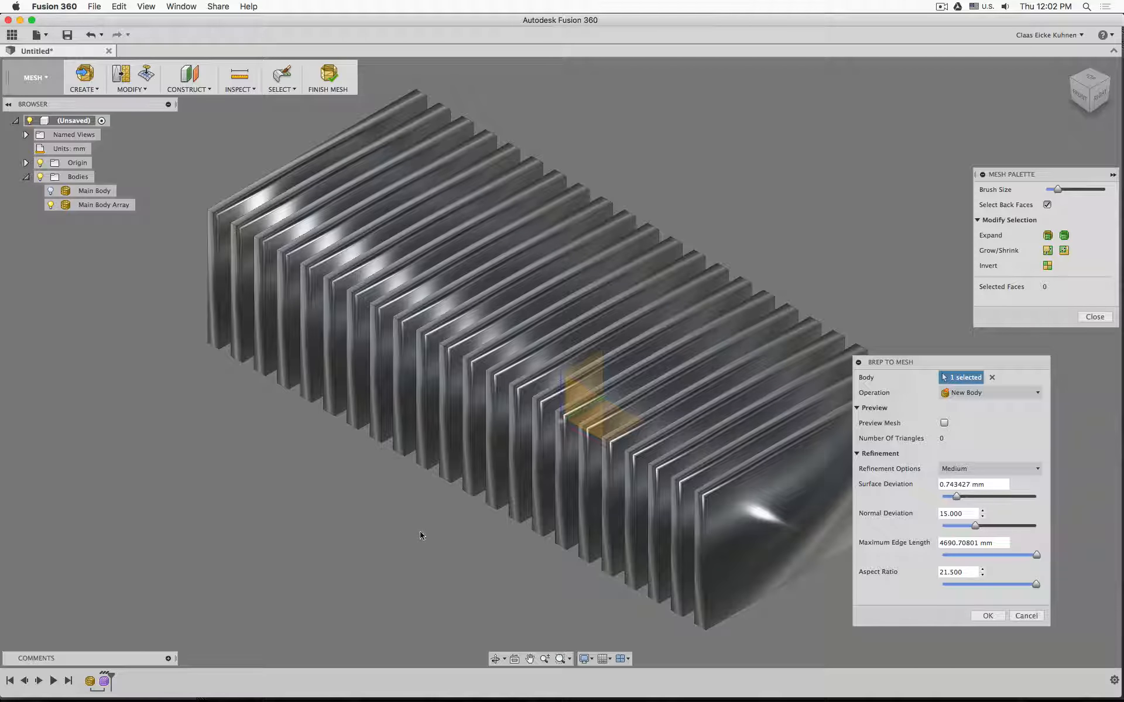
left_click(991, 377)
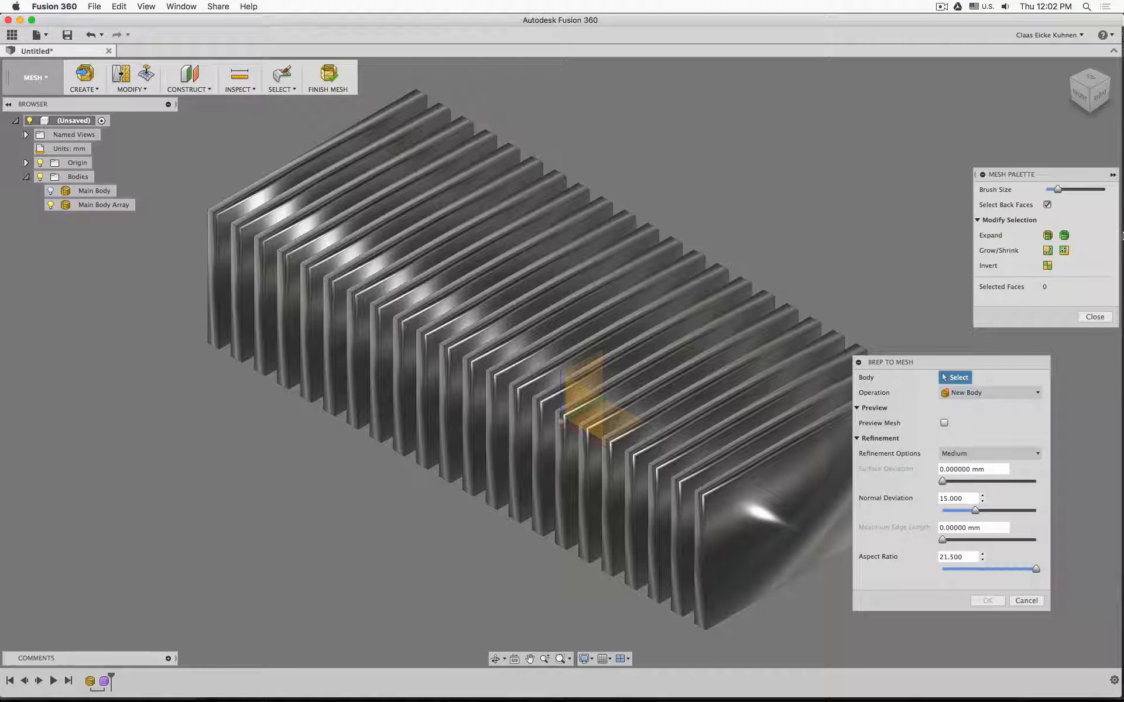
left_click(1027, 601)
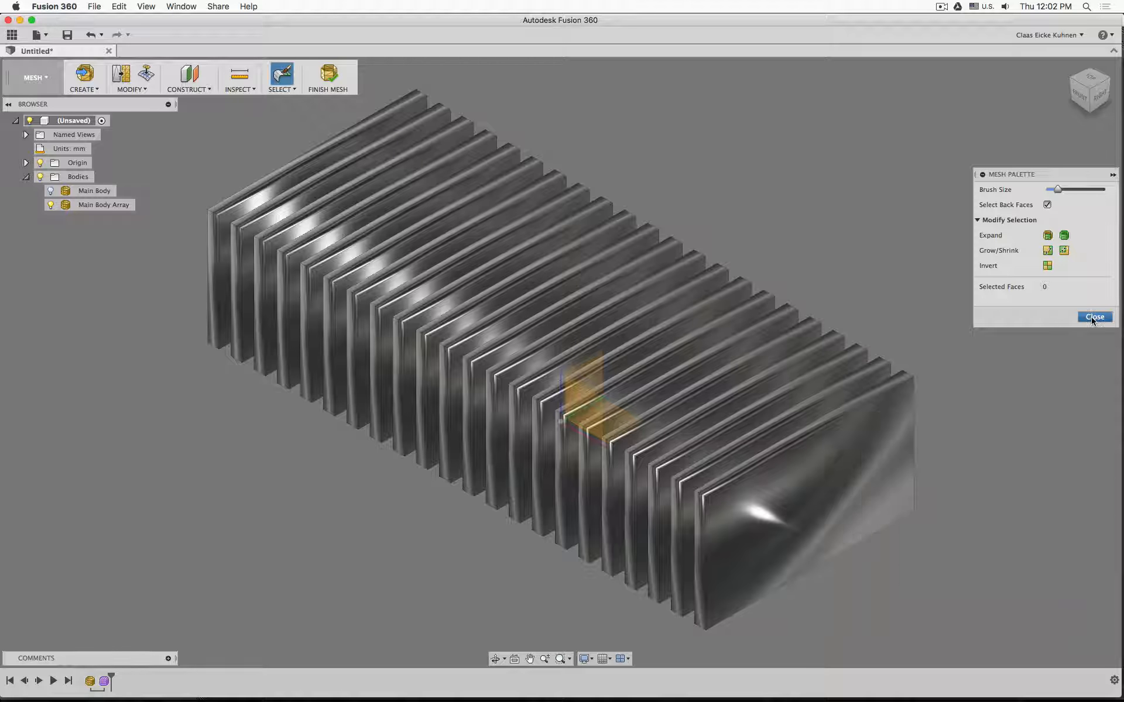
Step: Finish editing the mesh feature and create a base feature
left_click(328, 73)
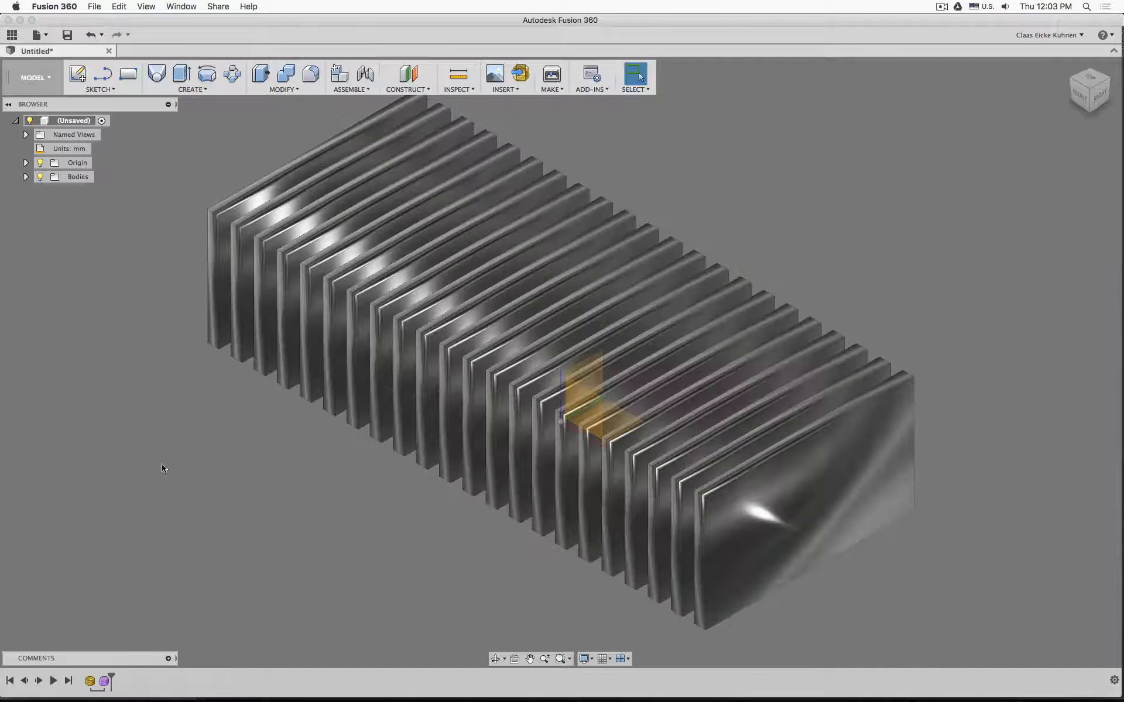
middle_click_drag(166, 470, 195, 470, "shift")
left_click(193, 89)
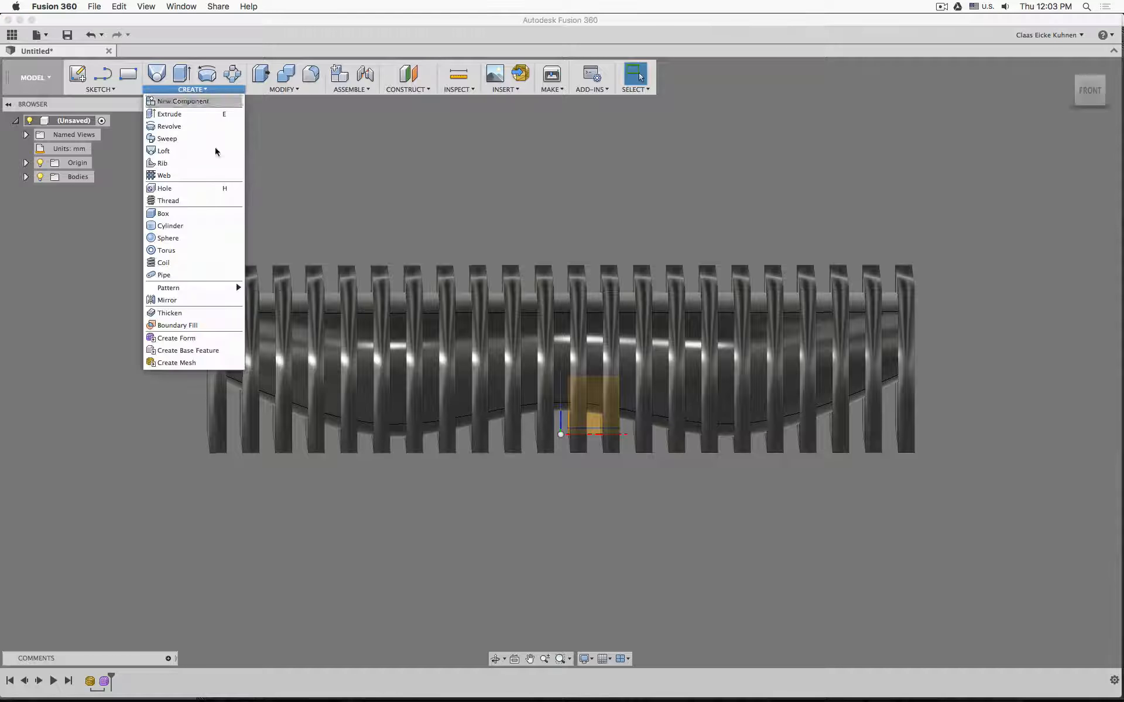
left_click(199, 351)
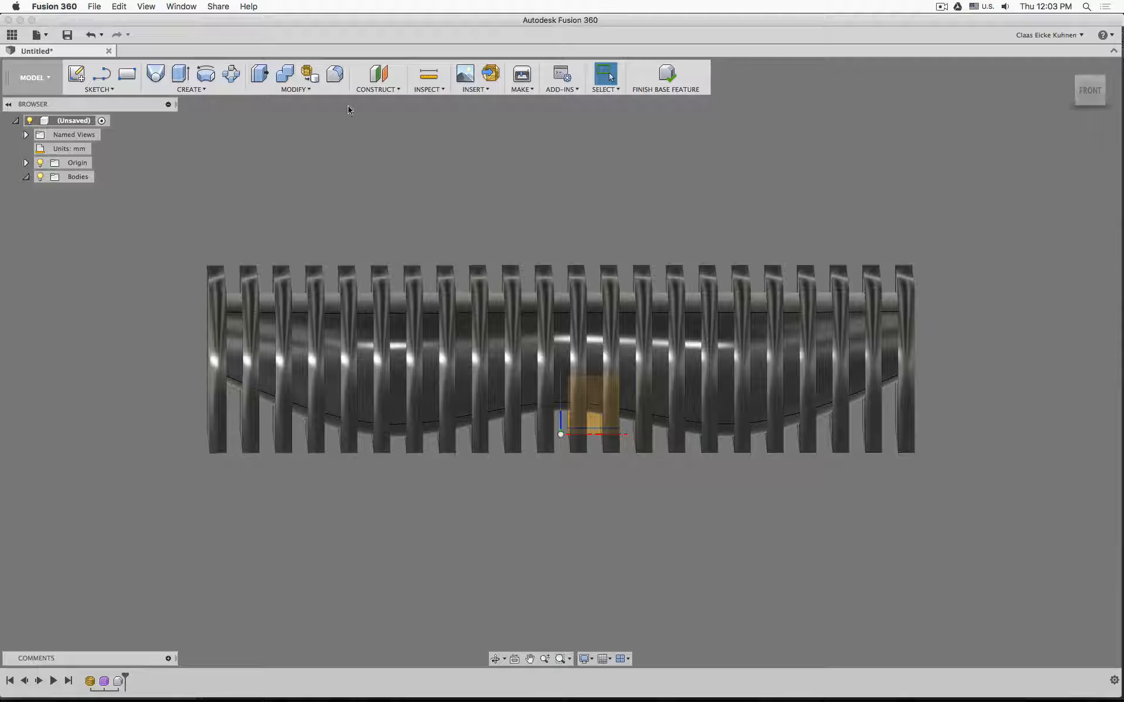
Step: Convert the Main Body Array mesh into a new BRep body and finish the base feature
left_click(310, 73)
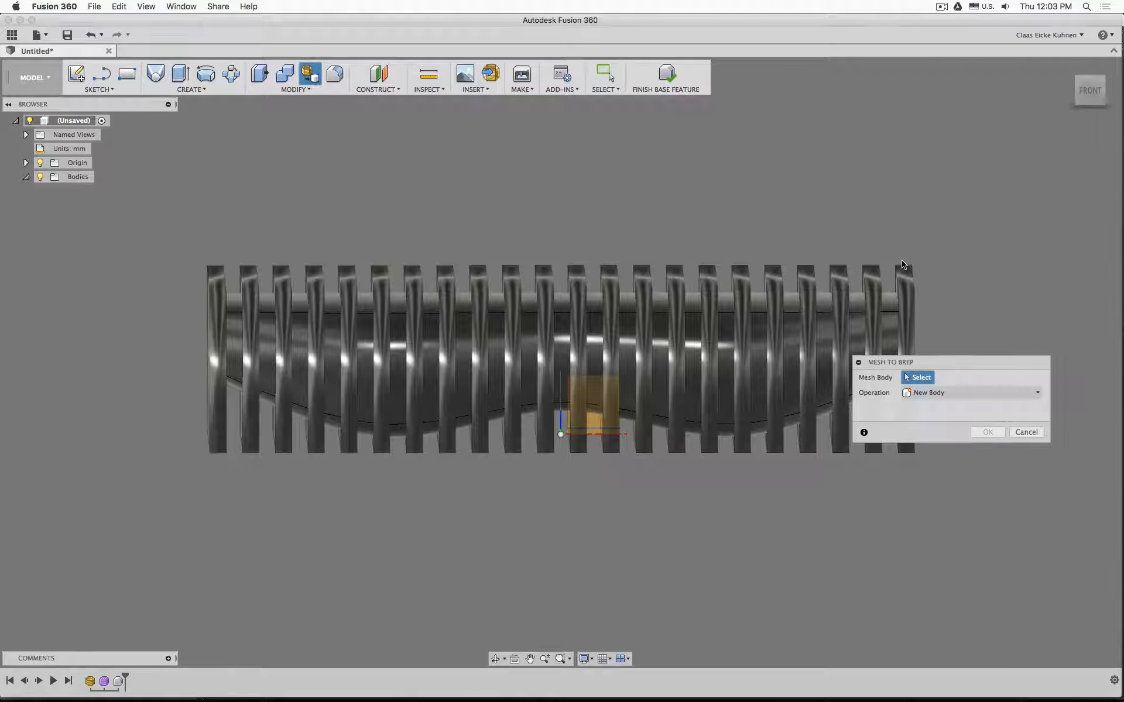
left_click(909, 276)
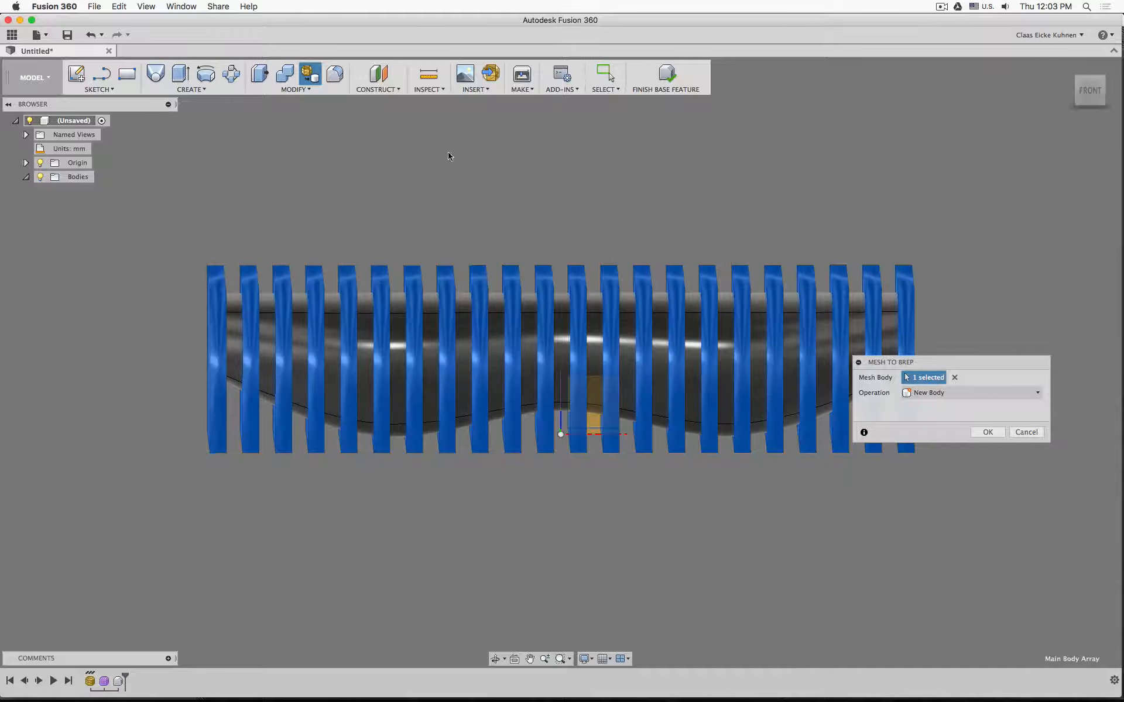
left_click(297, 89)
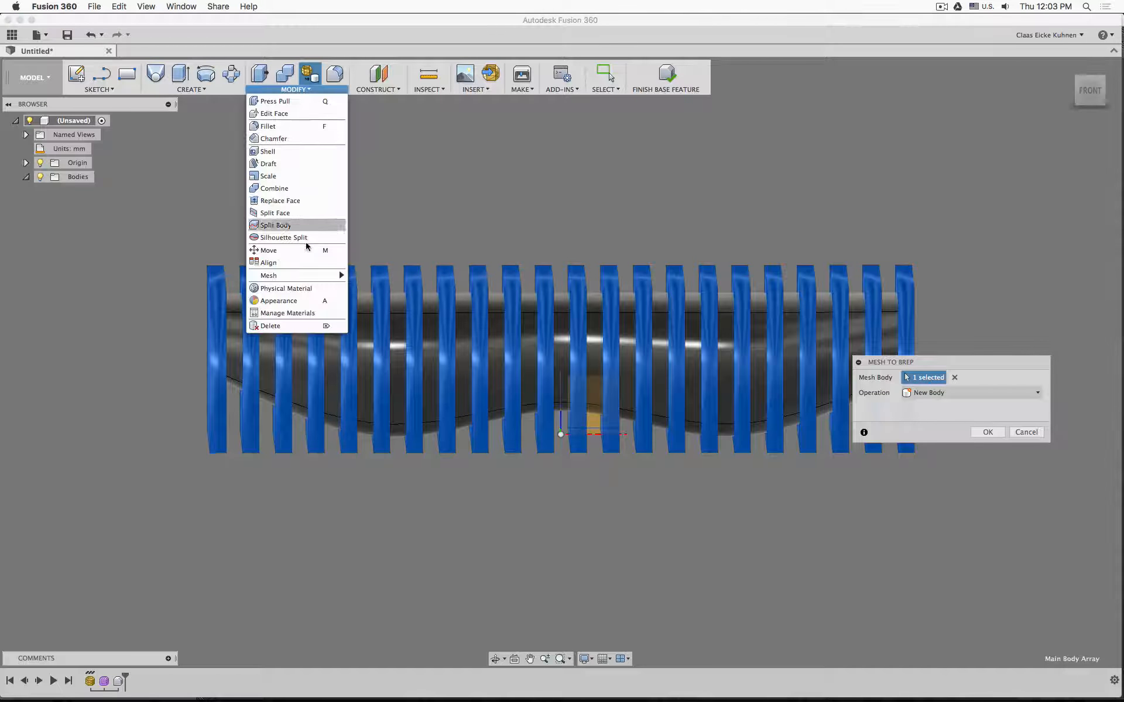
mouse_move(275, 275)
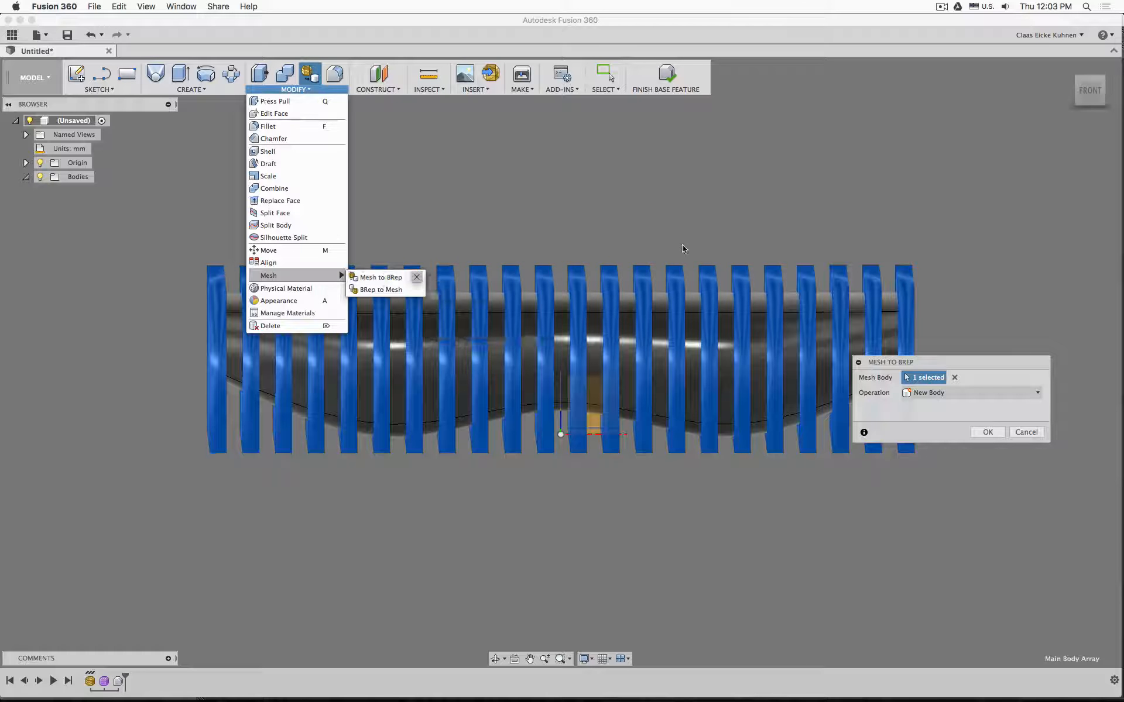
left_click_drag(985, 364, 1024, 222)
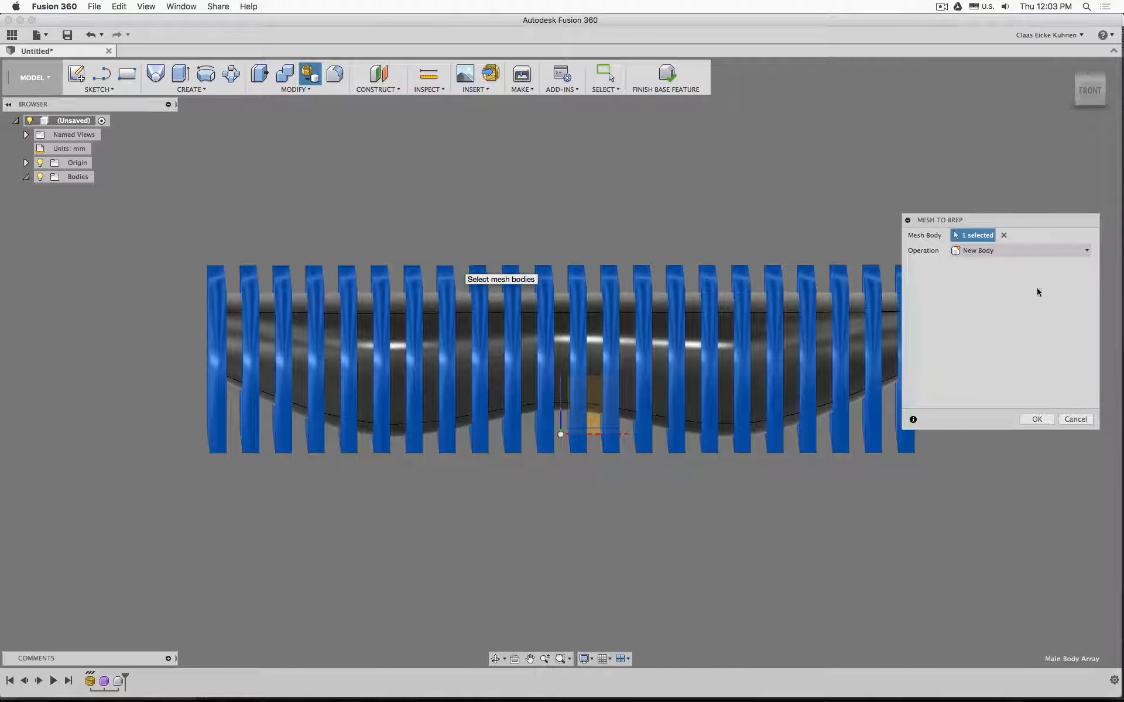
left_click(1037, 419)
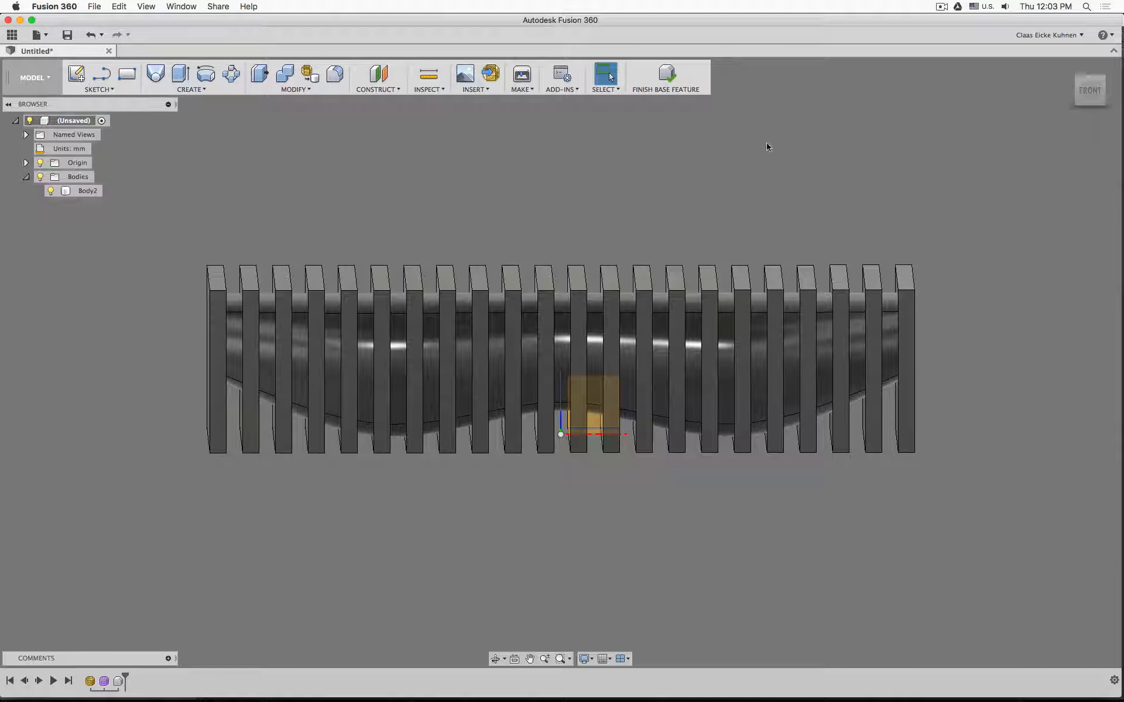
mouse_move(1091, 90)
left_mouse_down()
mouse_move(1068, 91)
mouse_move(1107, 91)
mouse_move(1078, 90)
left_mouse_up()
left_click_drag(1084, 86, 1090, 85)
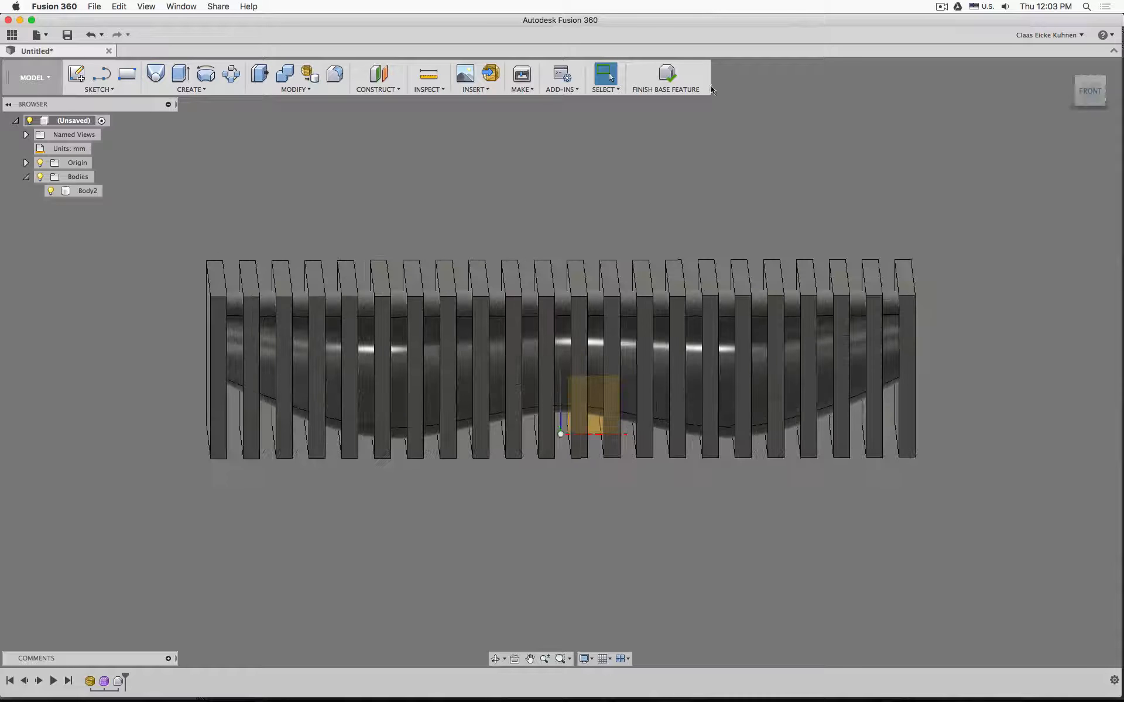
left_click(670, 73)
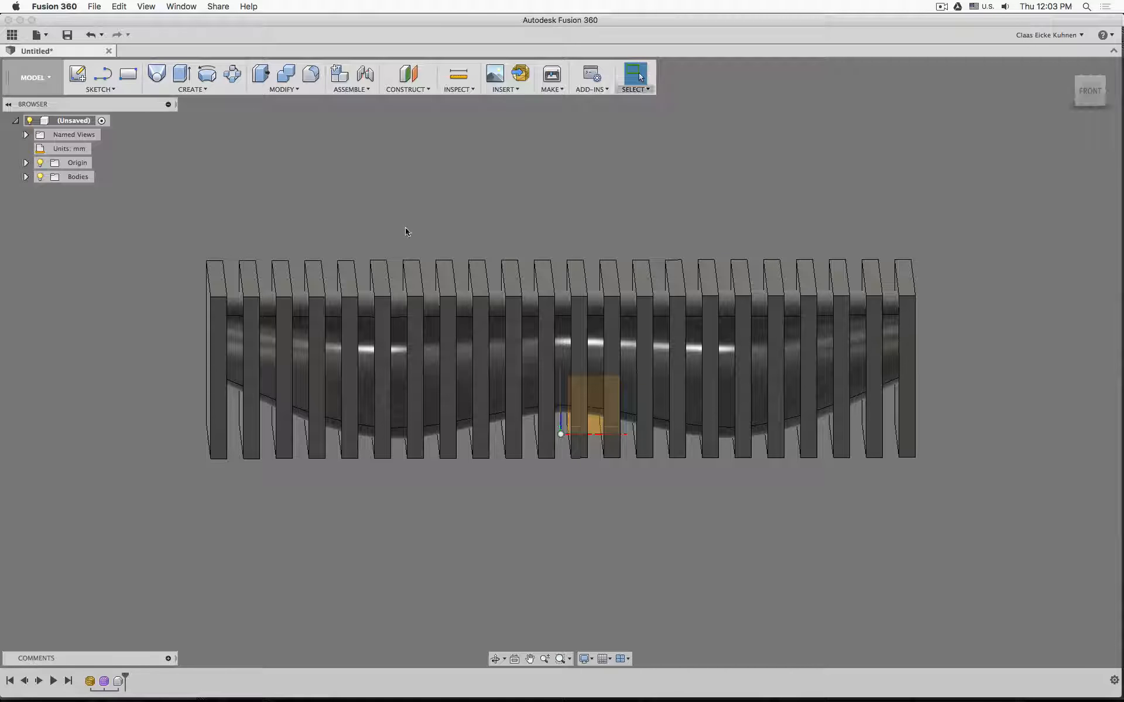
Step: Combine the solid bodies with the Cut operation, using the main body as target and the rib array as tool, without keeping the tool
left_click(26, 177)
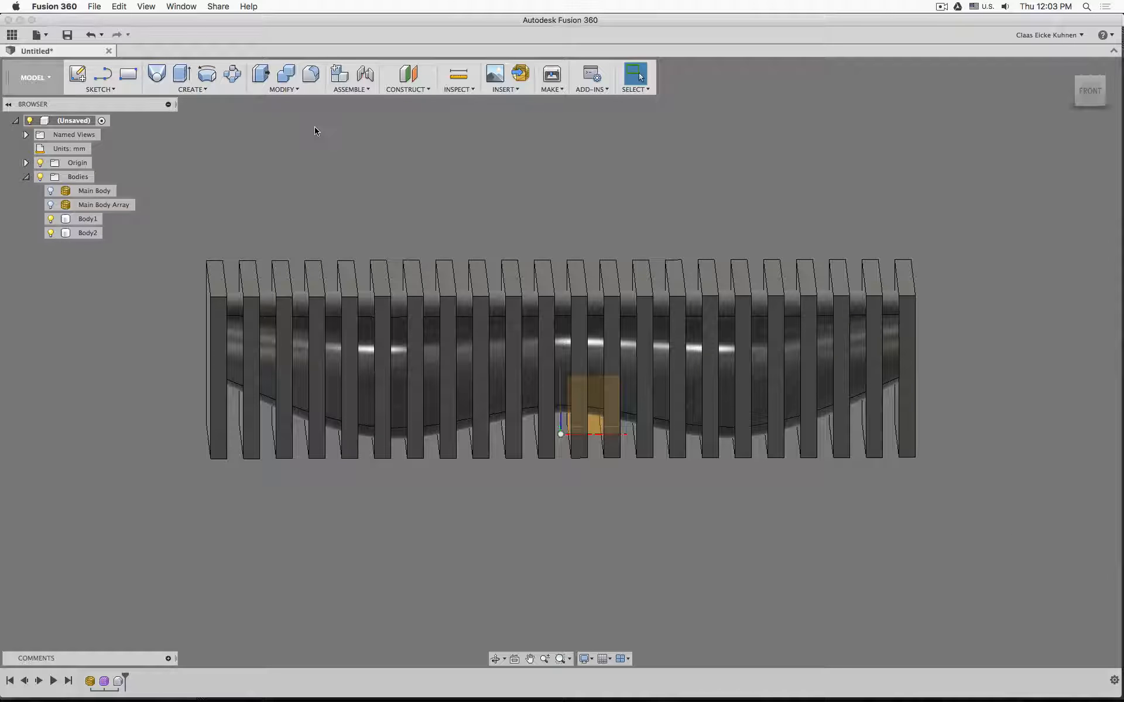
left_click(288, 74)
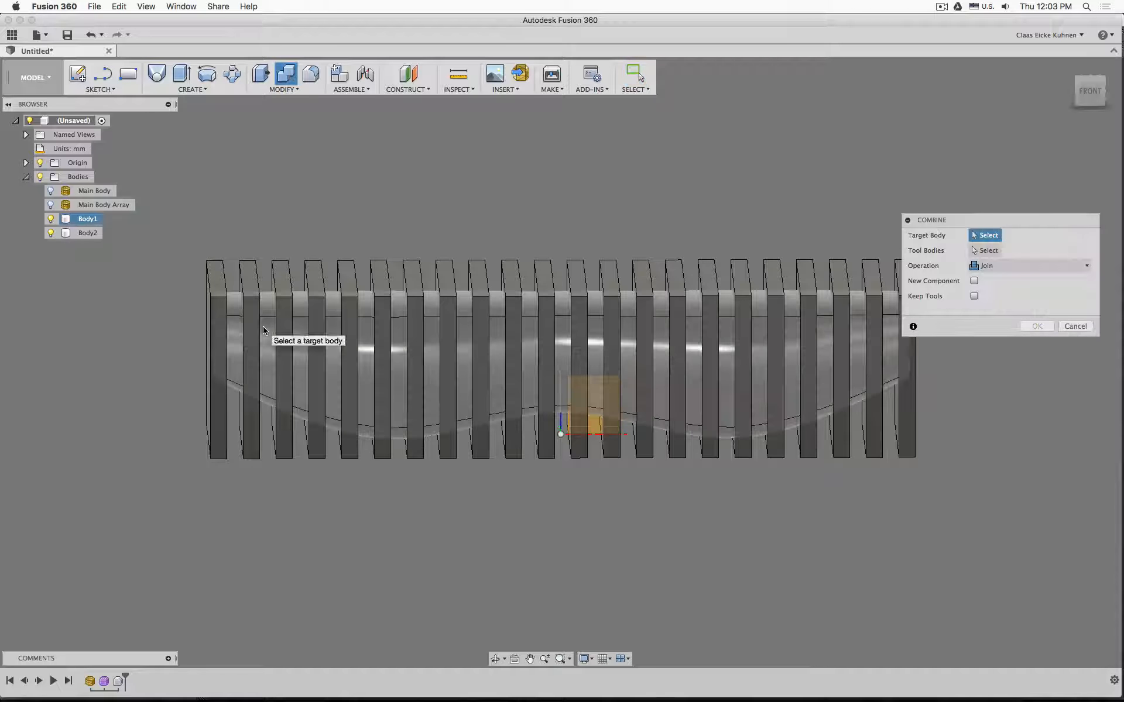
left_click(263, 331)
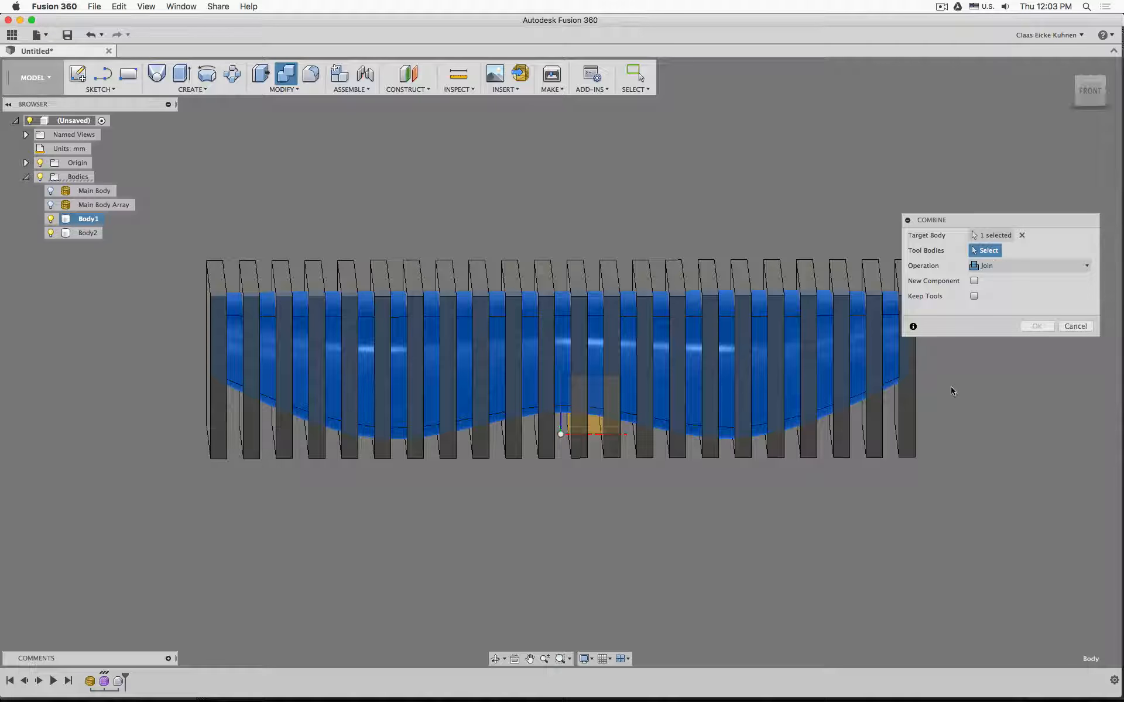
left_click(910, 430)
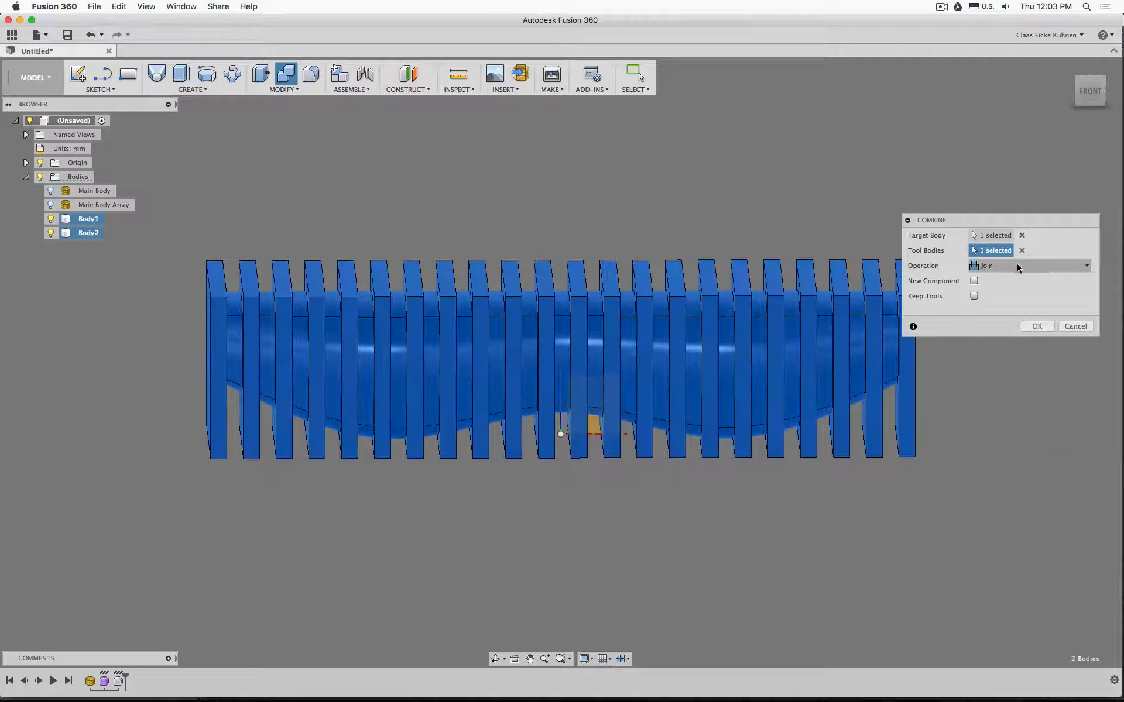
left_click(1009, 268)
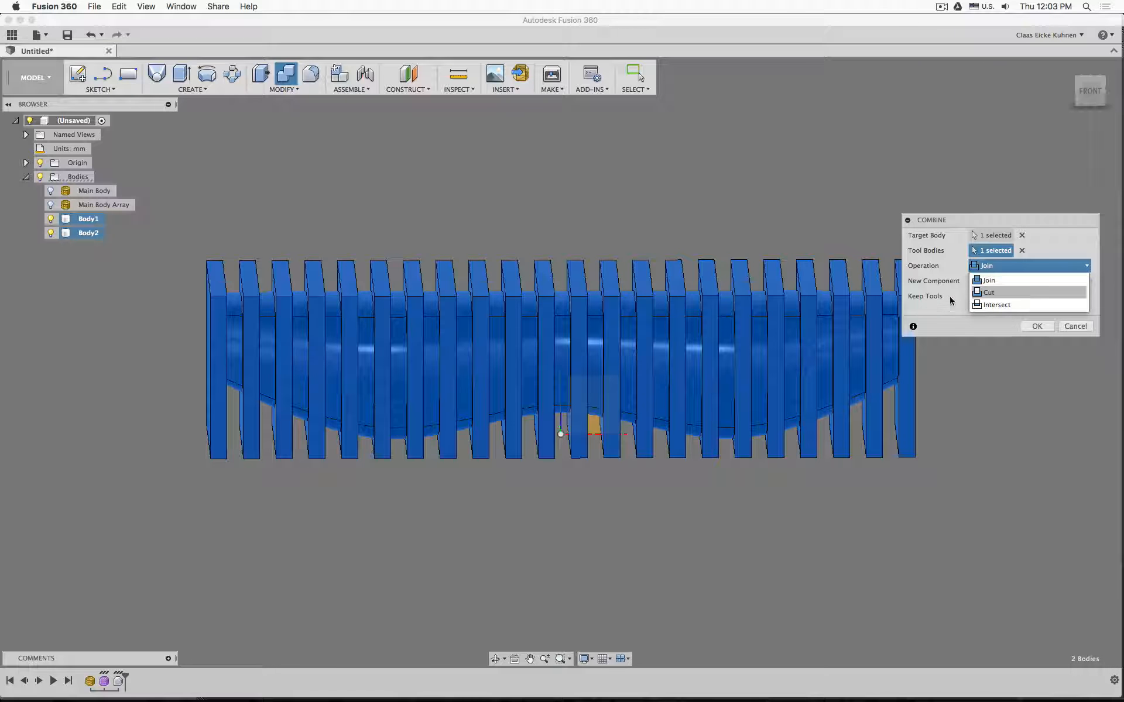
left_click(1035, 327)
middle_click_drag(494, 252, 524, 248, "shift")
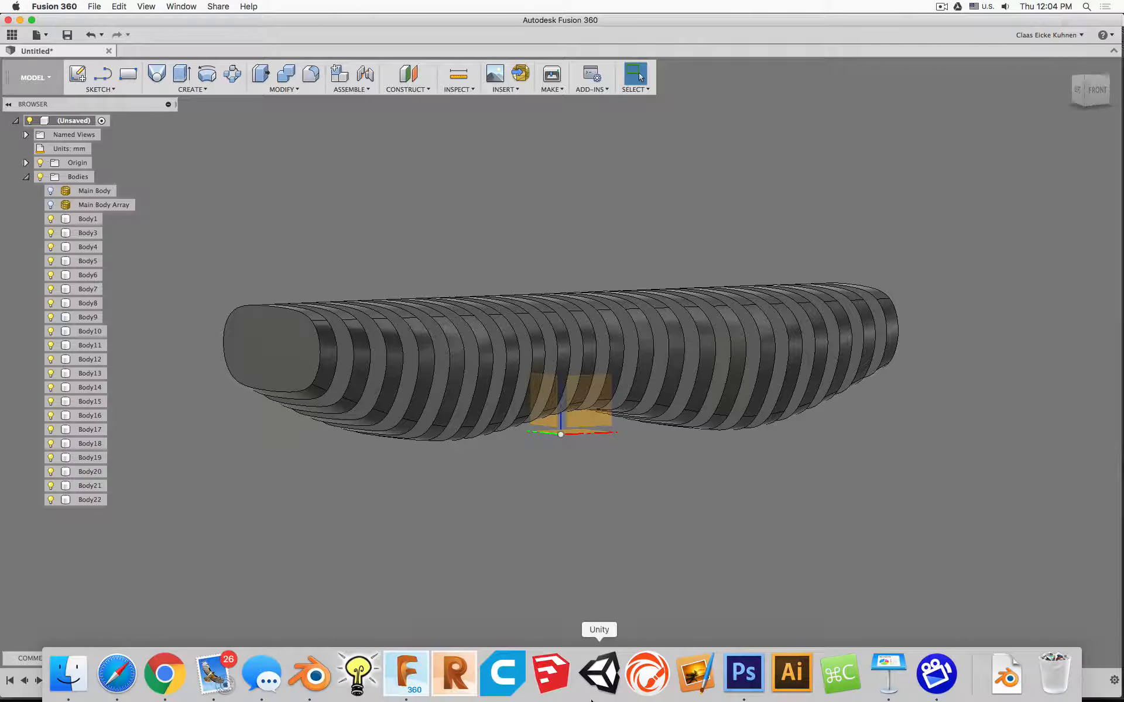
Step: Switch to Blender, display the layer with the bench core and select Core Object
left_click(301, 678)
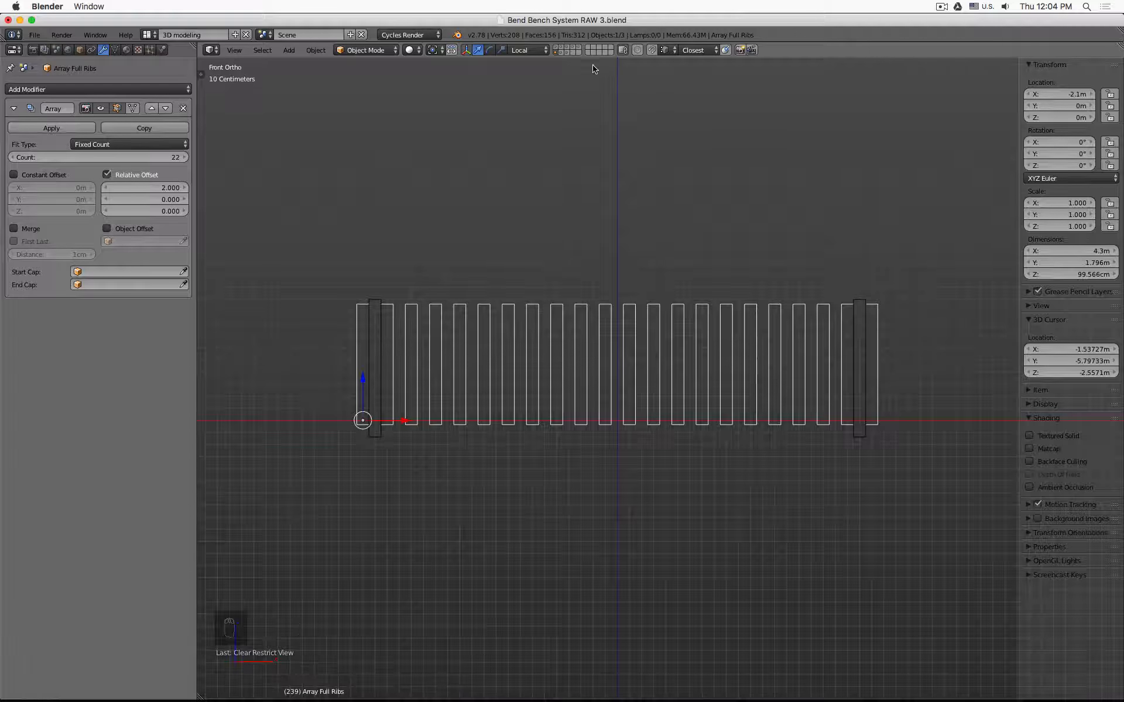
left_click(563, 50)
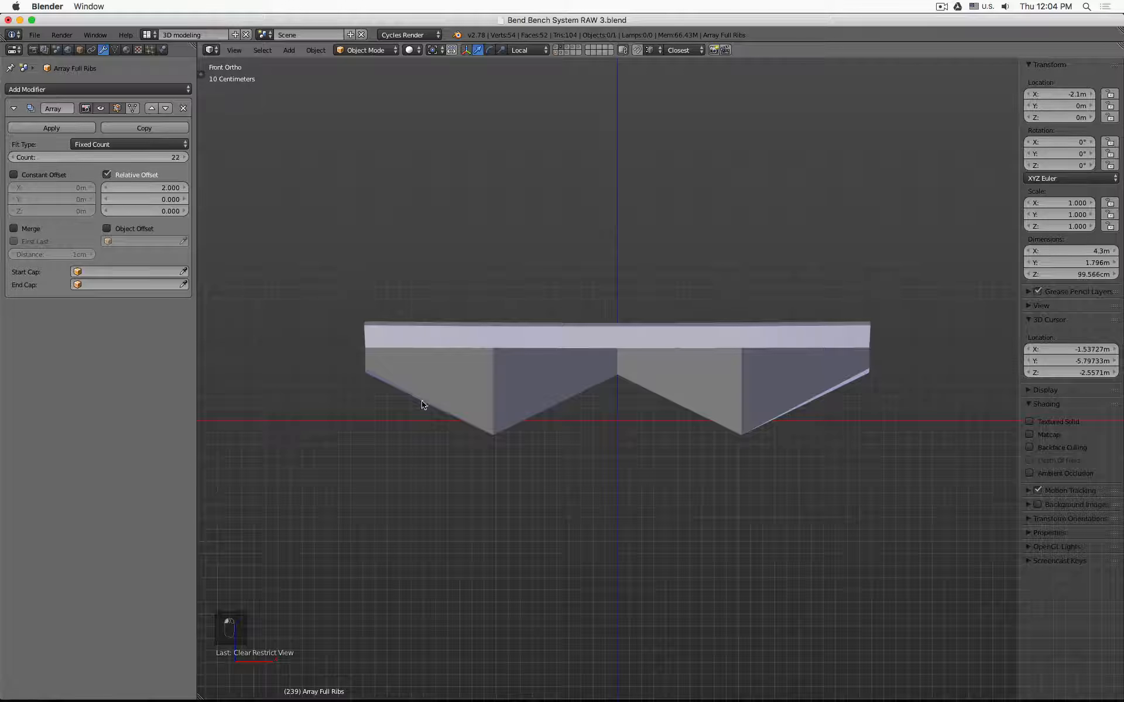
right_click(437, 362)
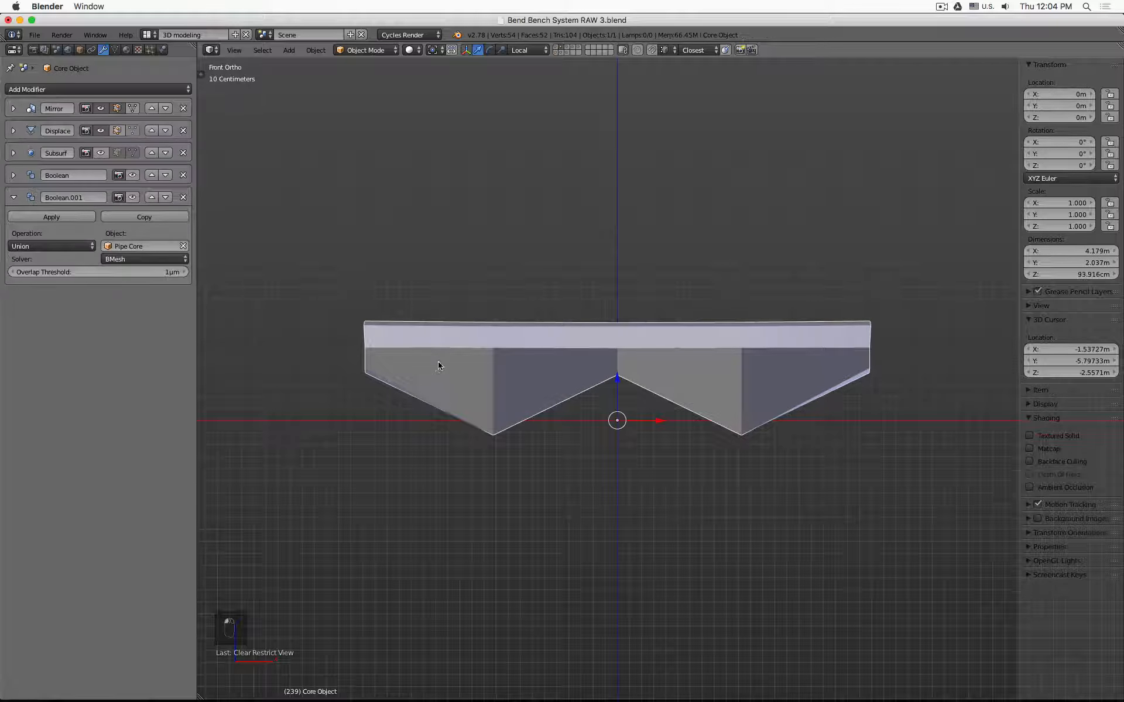
Step: Compare Core Object with its Displace modifier shown and hidden, and examine its shape from the side and front
left_click(102, 132)
left_click(102, 132)
left_click(101, 131)
left_click(101, 131)
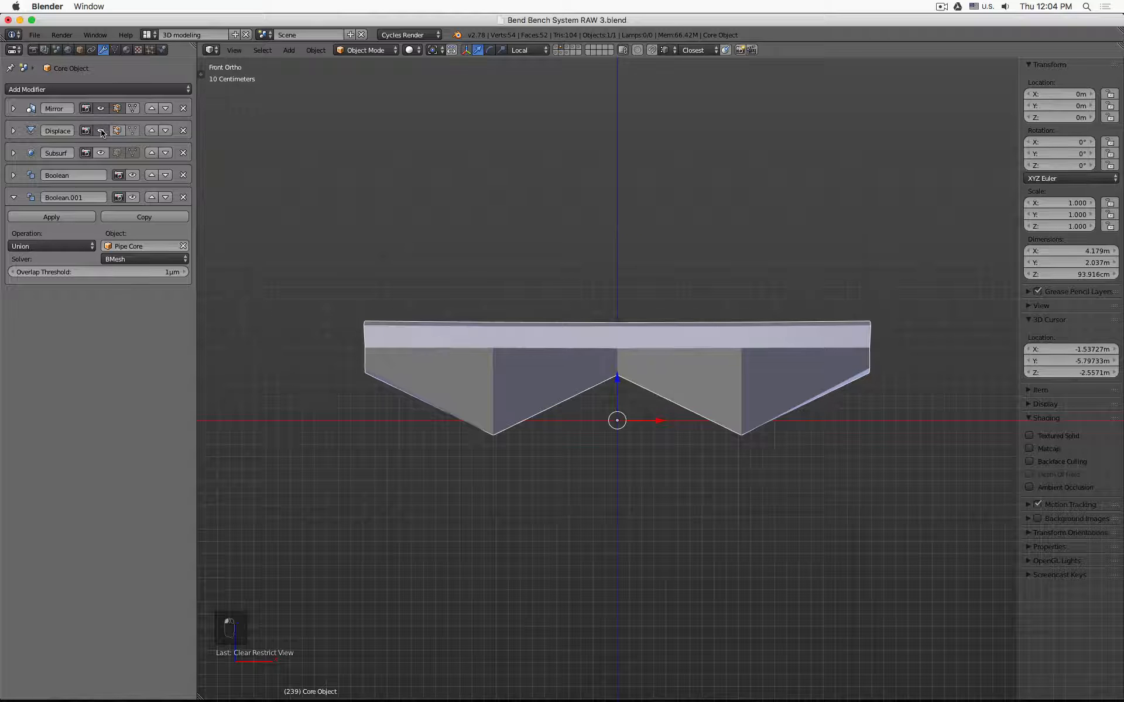
scroll(426, 332, "up", 6)
scroll(426, 332, "down", 3)
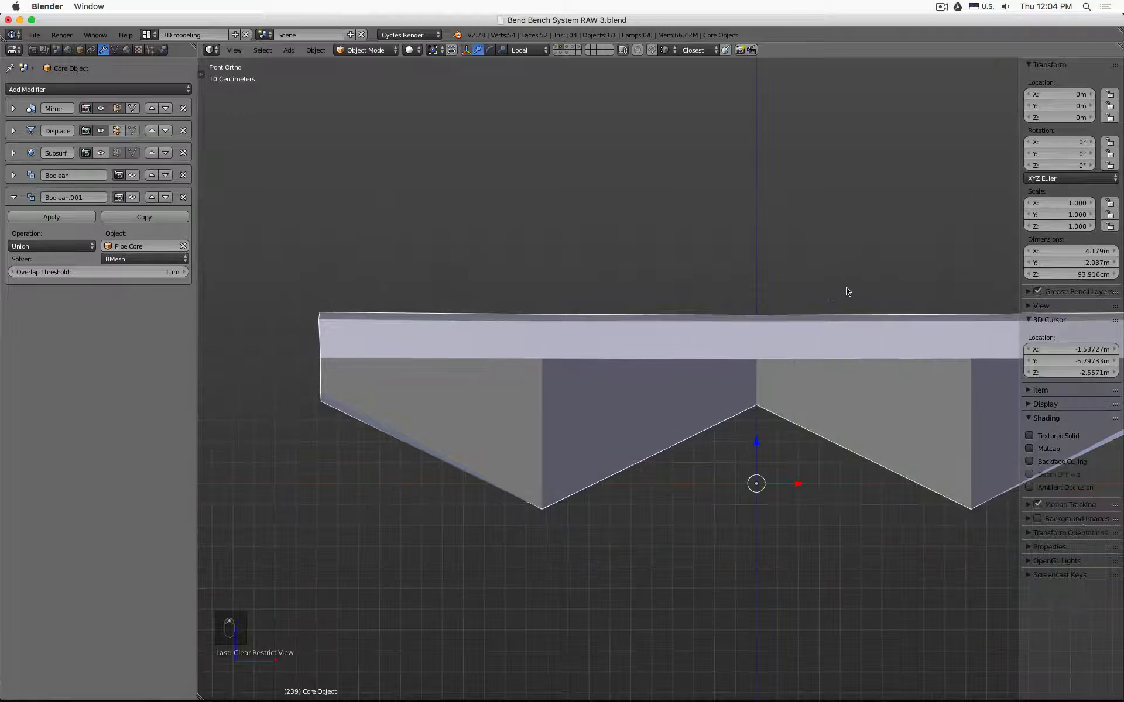
key("KP_3")
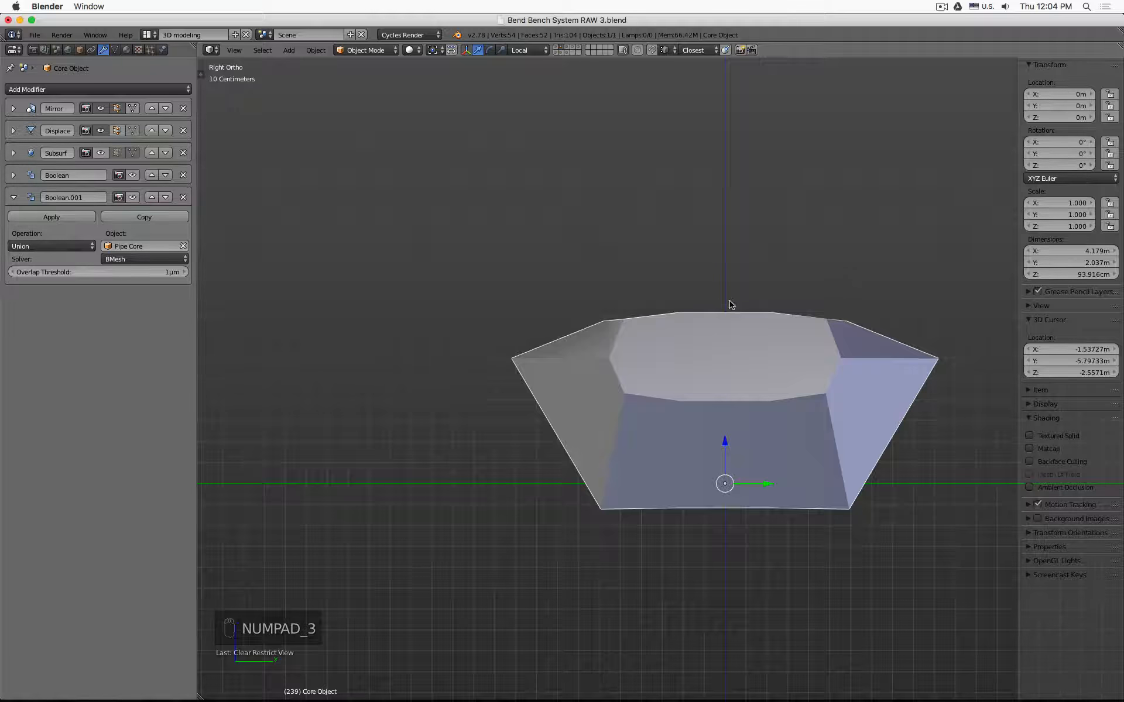
middle_click_drag(731, 304, 816, 306)
key("KP_1")
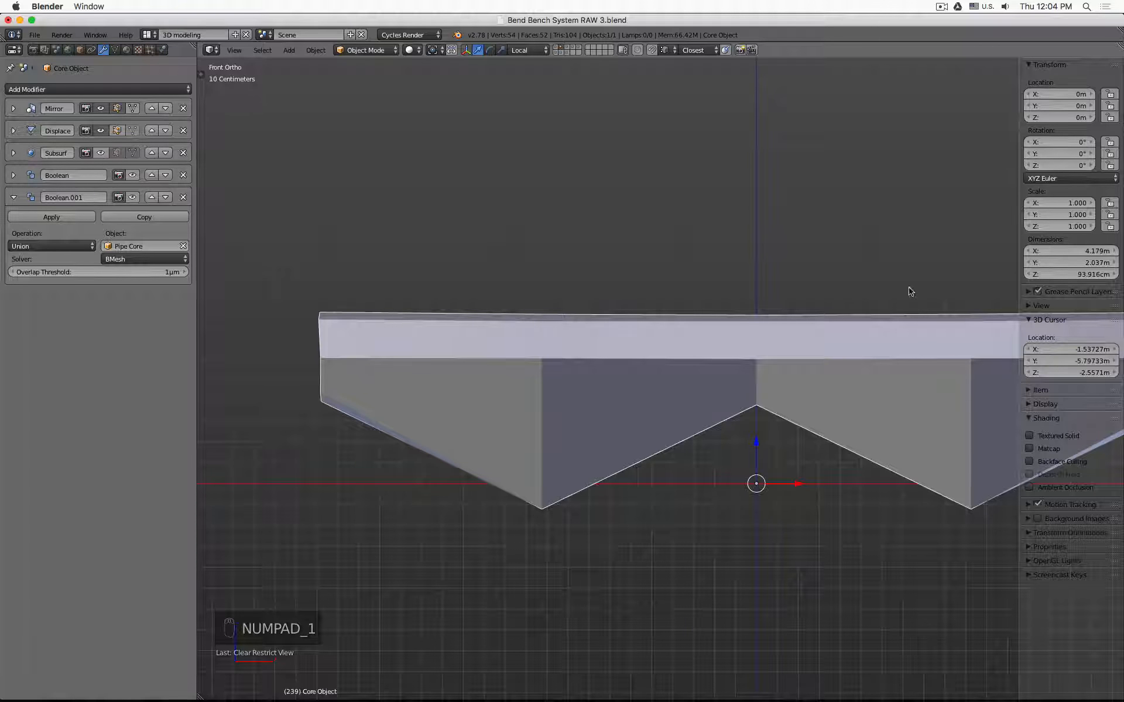
Step: Examine how the Displace modifier shifts the core's front outline by toggling its viewport display, ending with it hidden
left_click(103, 130)
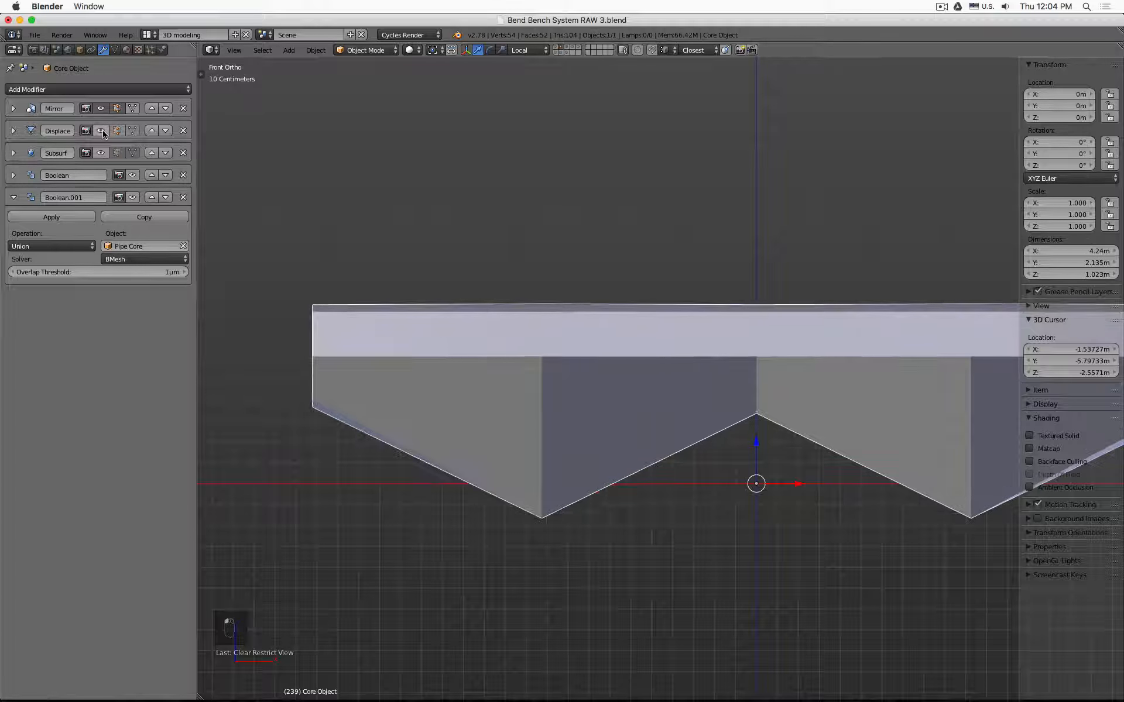
left_click(102, 130)
left_click(102, 131)
left_click(102, 131)
left_click(102, 131)
left_click(105, 132)
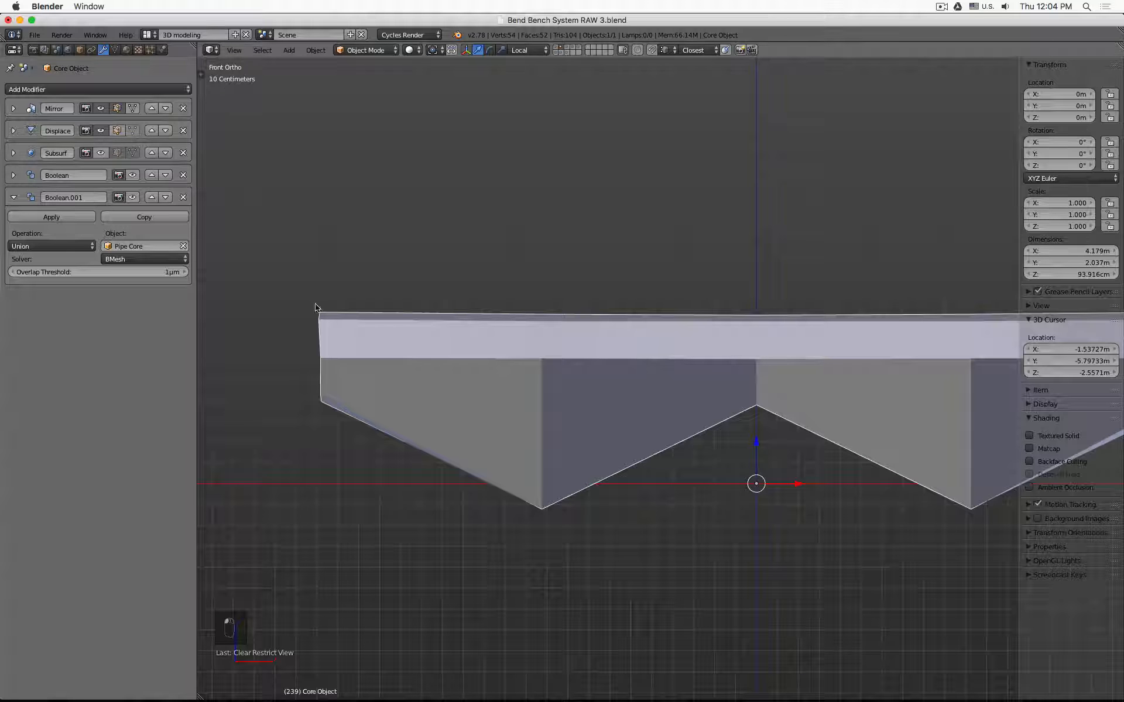
left_click(100, 130)
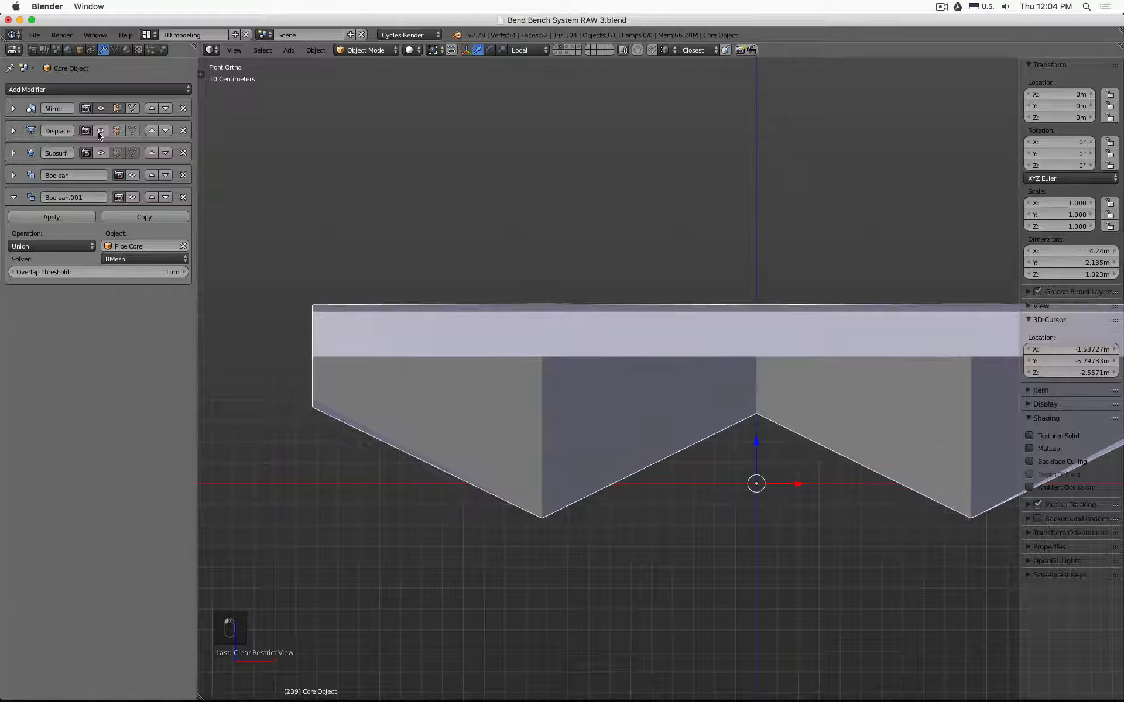
Step: Compare Core Object's front outline with the Displace modifier hidden and shown, ending with it shown
left_click(101, 131)
left_click(101, 130)
left_click(100, 131)
mouse_move(503, 698)
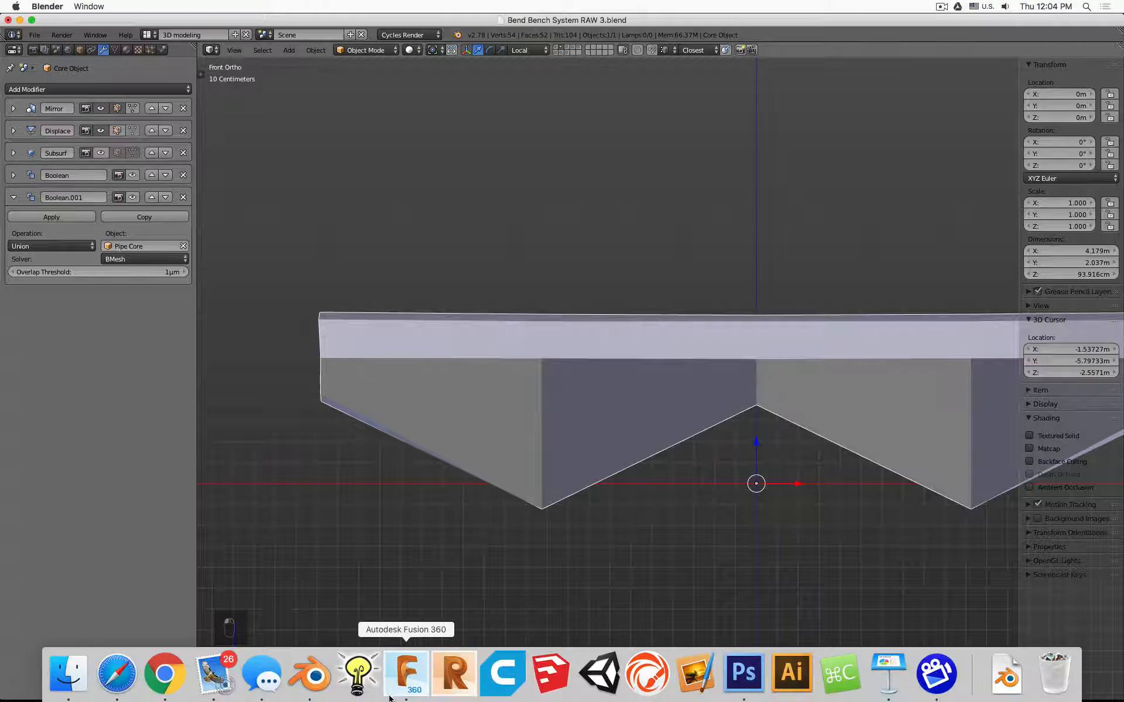
Step: Delete the vertices of an inner edge on Core Object's end cap and return to the front view
middle_click_drag(371, 351, 351, 359)
key("Tab")
right_click(294, 355)
key("x")
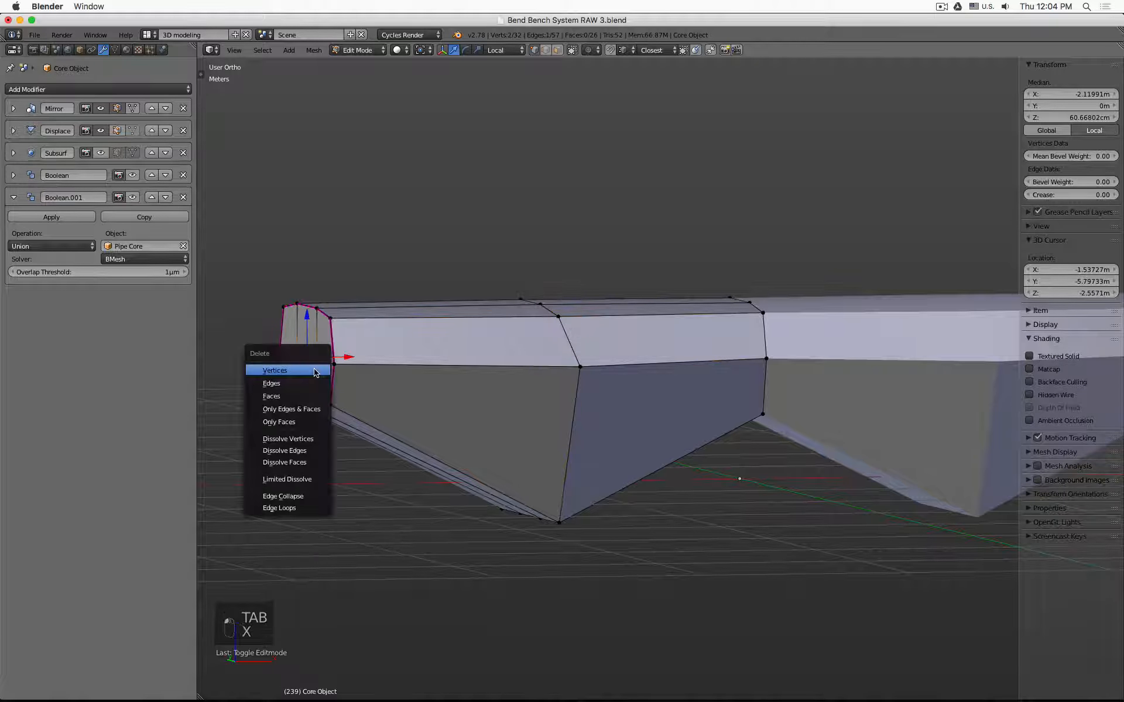
left_click(315, 370)
key("Tab")
middle_click_drag(452, 363, 453, 360)
key("KP_1")
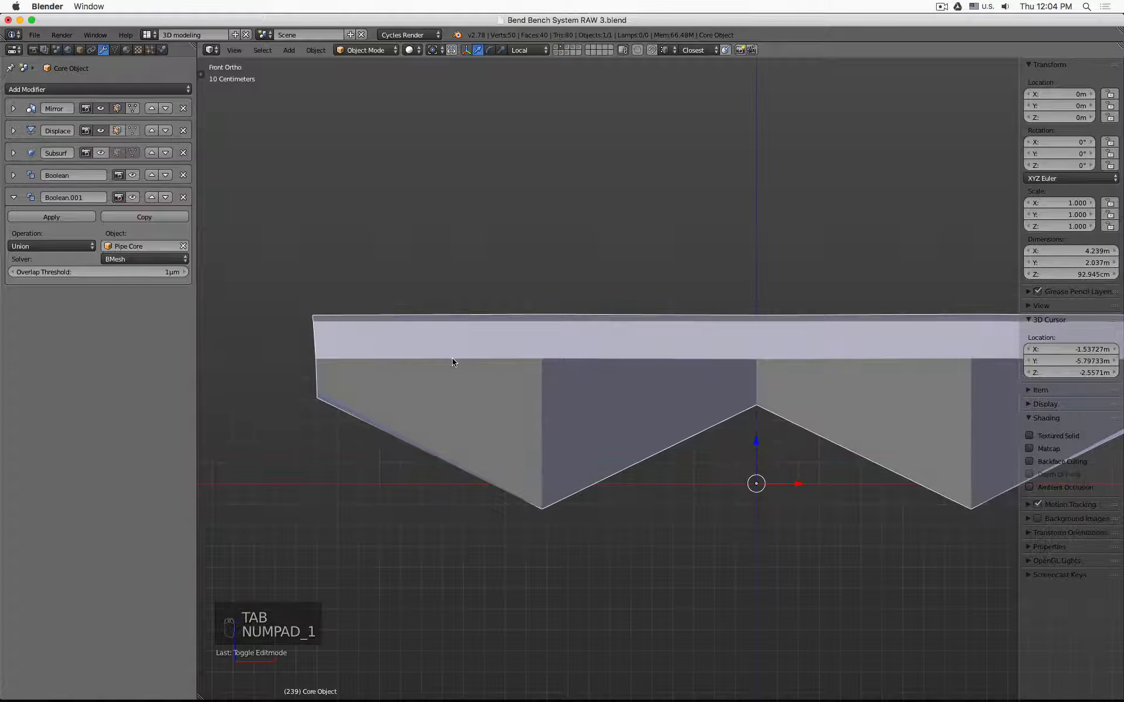
Step: Examine how Displace shifts the front outline of the open-ended core by toggling its viewport display, ending with it shown
left_click(102, 131)
left_click(102, 132)
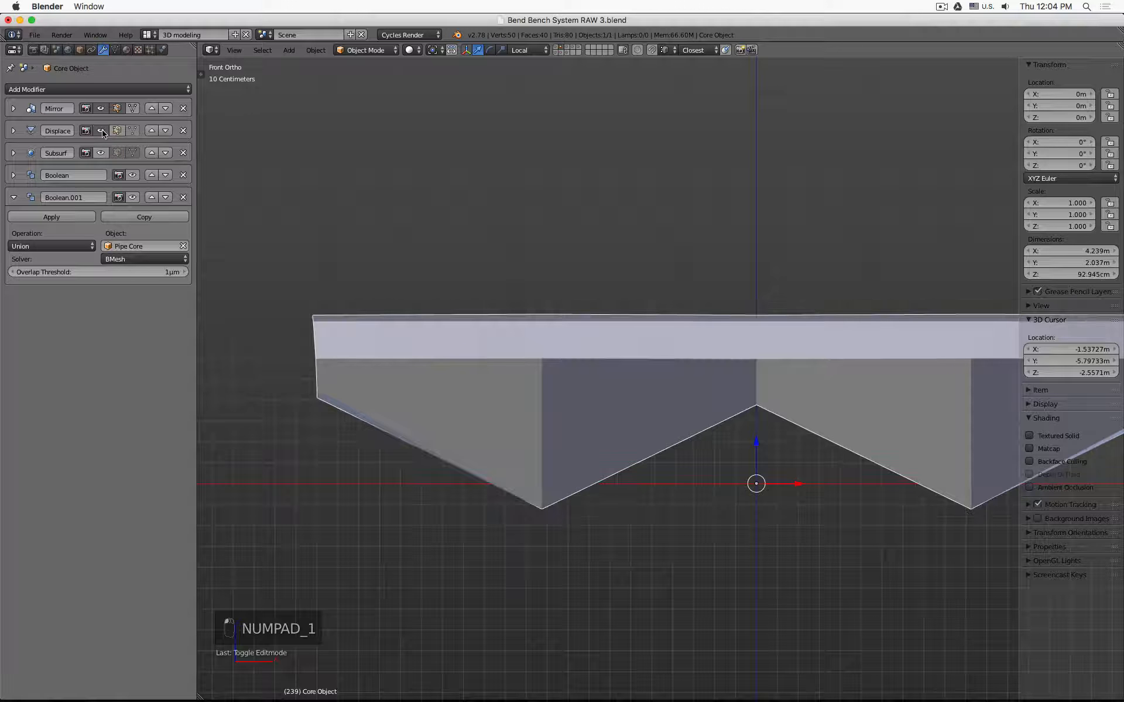
left_click(102, 131)
left_click(101, 131)
left_click(101, 131)
left_click(101, 131)
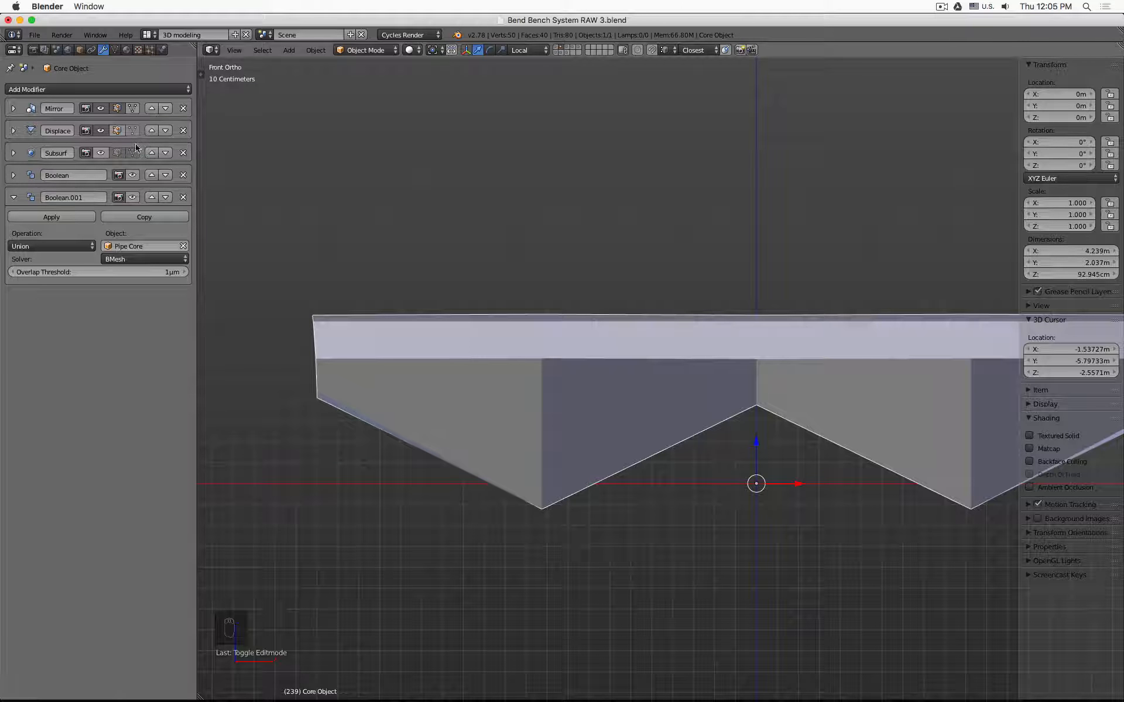
left_click(102, 131)
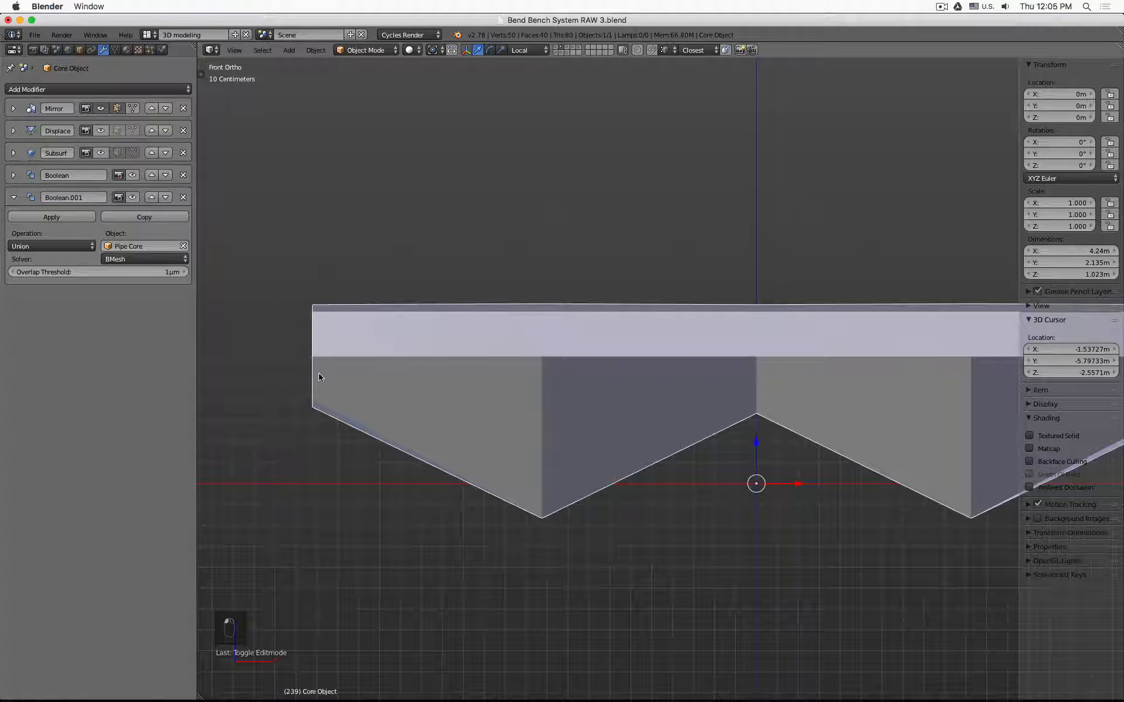
left_click(101, 131)
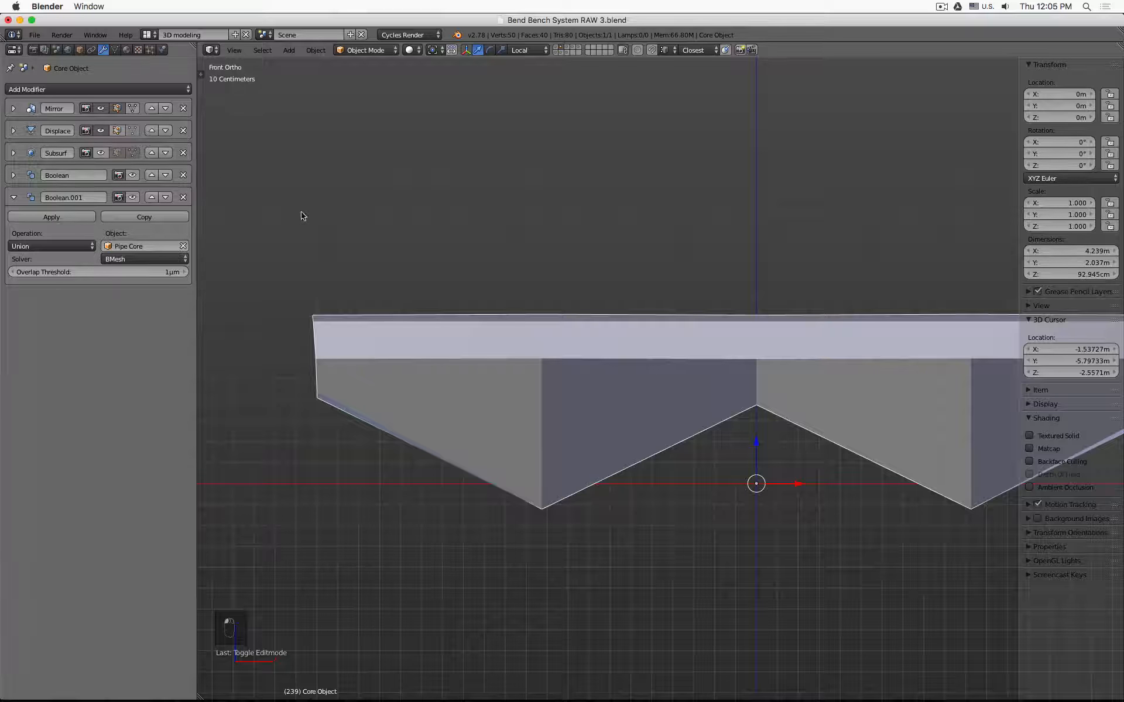
Step: Undo the deletion of the end cap vertices on Core Object and return to Object Mode in the front view
middle_click_drag(439, 227, 466, 235)
key("Tab")
key("super+z")
key("super+z")
key("super+z")
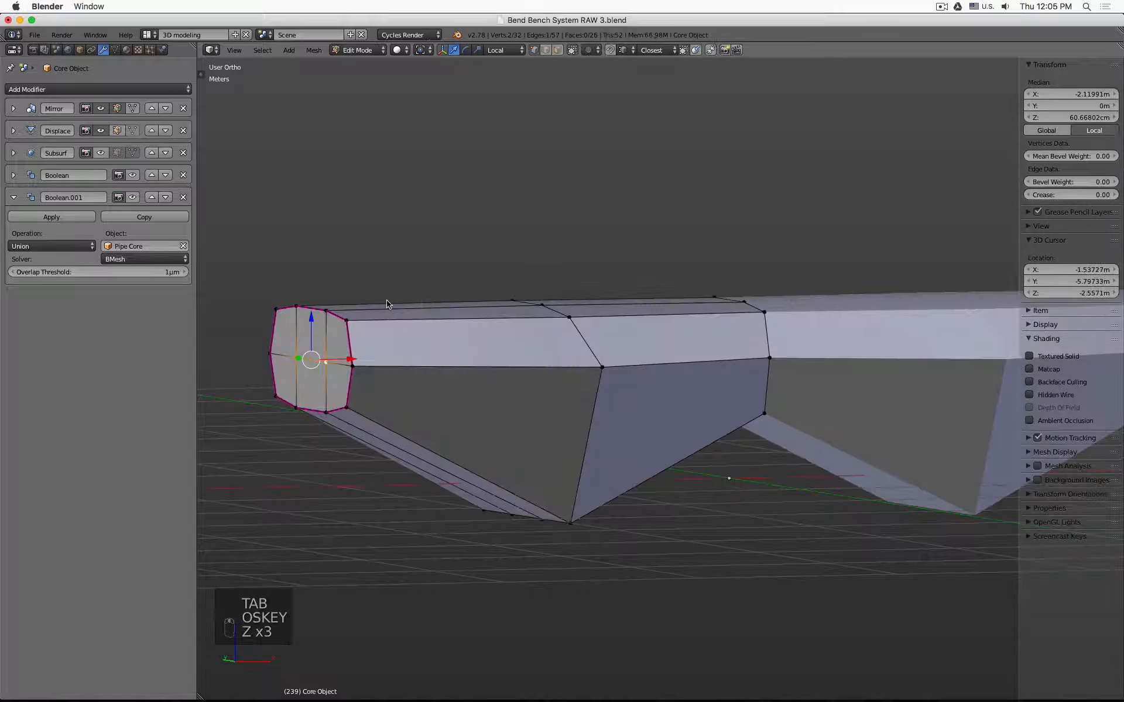
key("Tab")
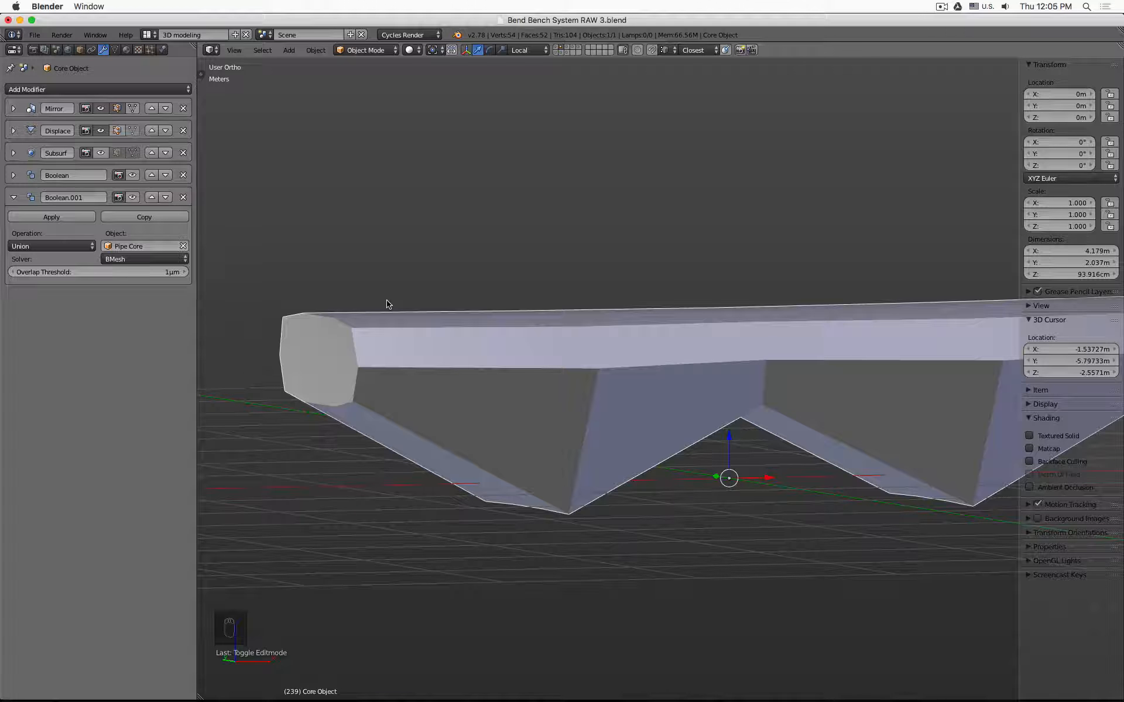
key("KP_1")
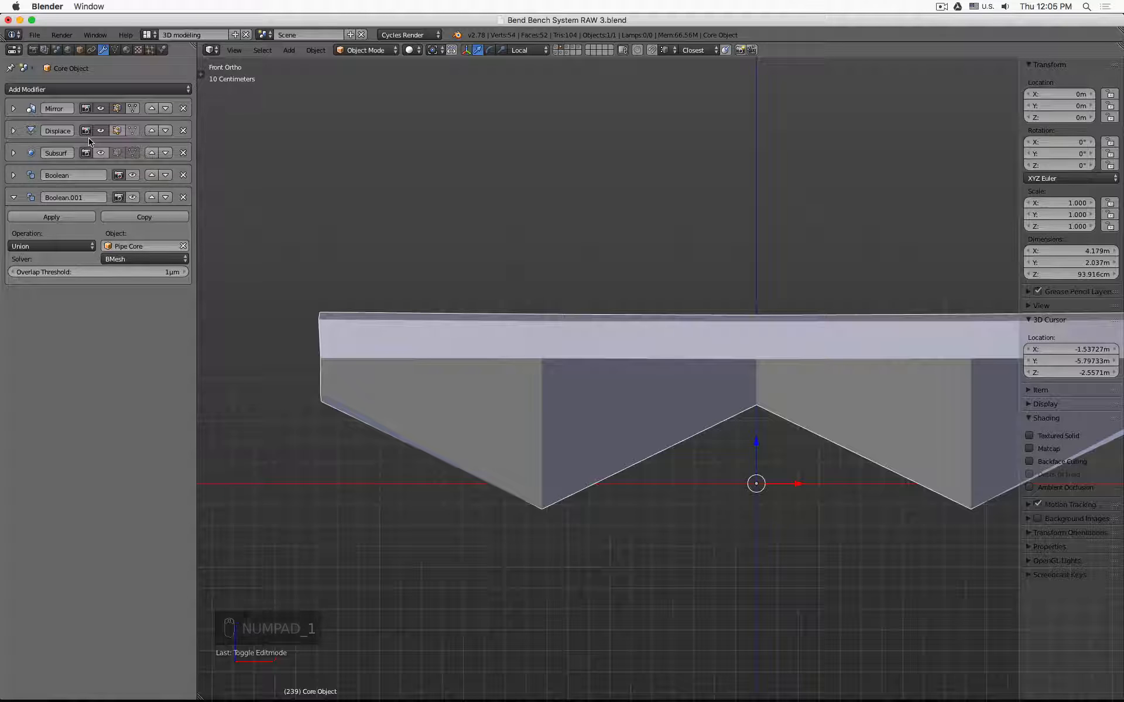
Step: Switch to Fusion 360 and roll the design history back to just after the main body's Form1 feature
mouse_move(609, 697)
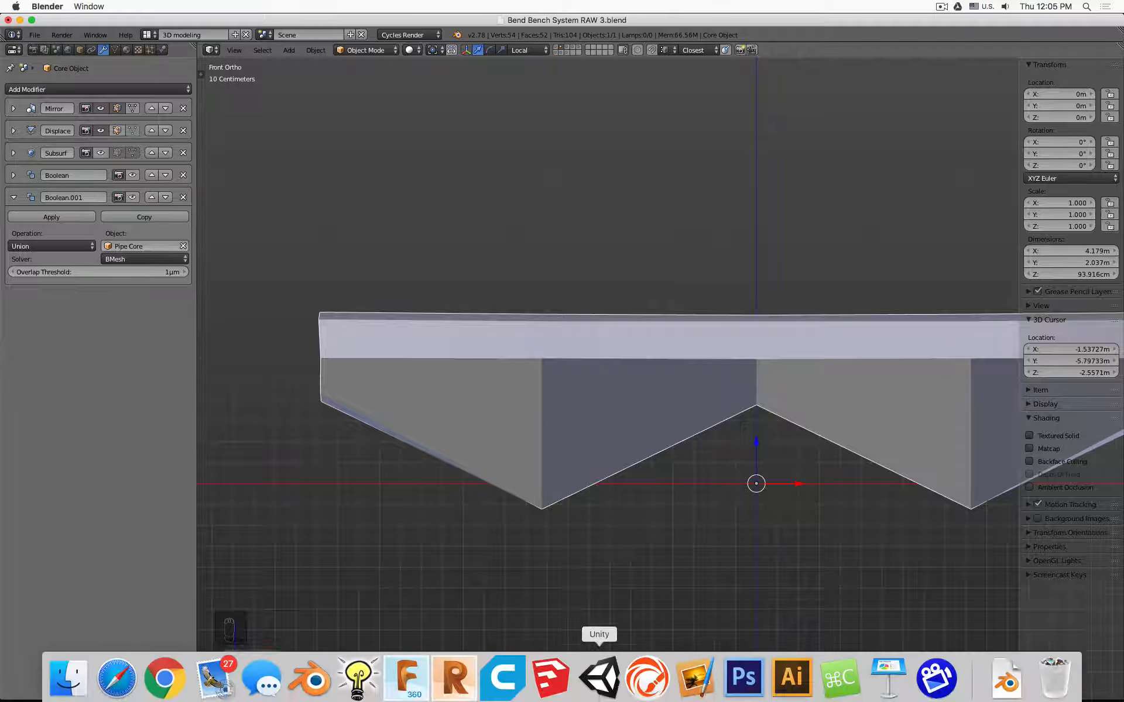
left_click(402, 679)
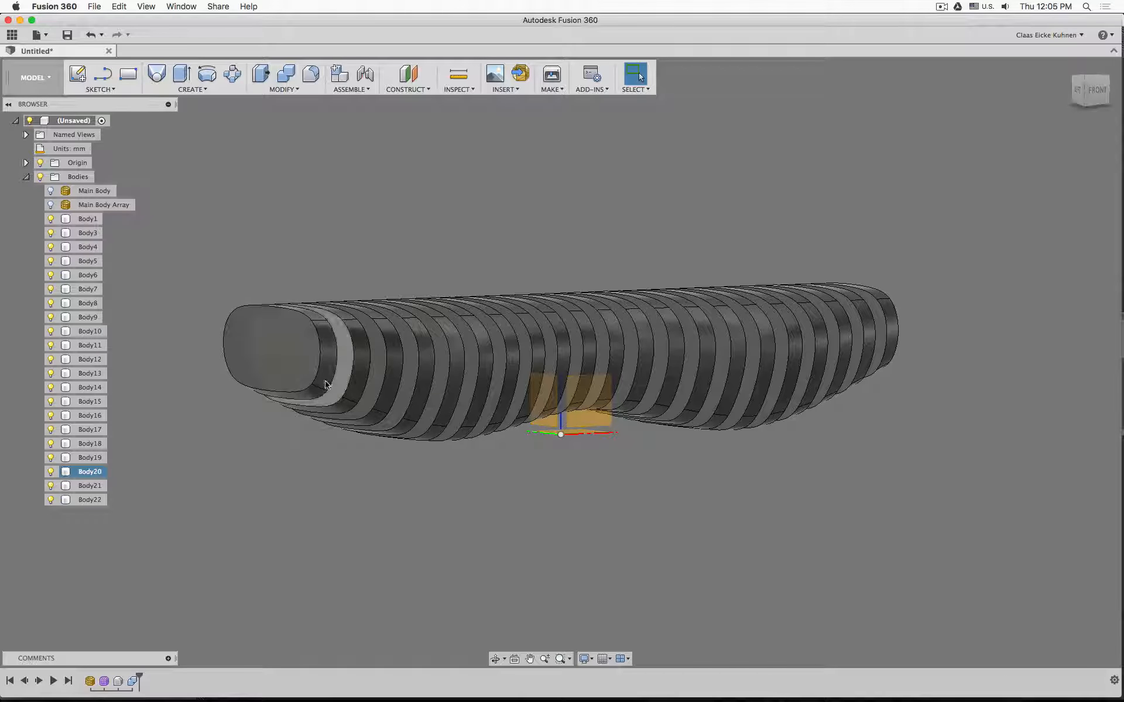
left_click(103, 681)
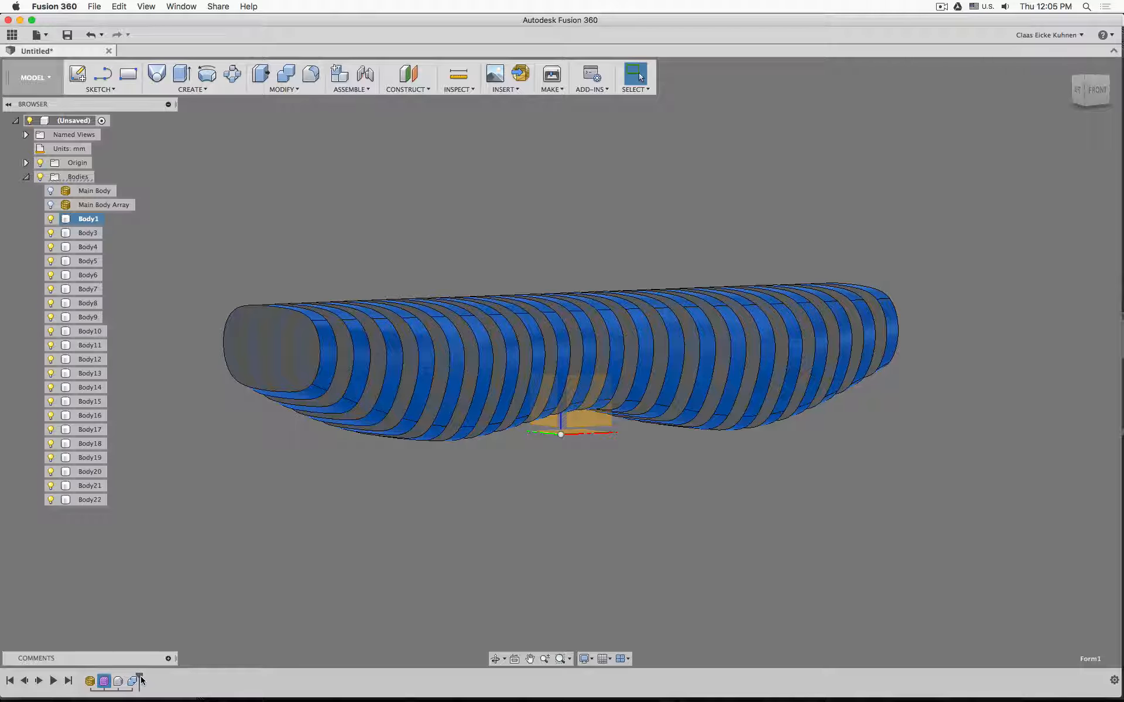
double_click(104, 683)
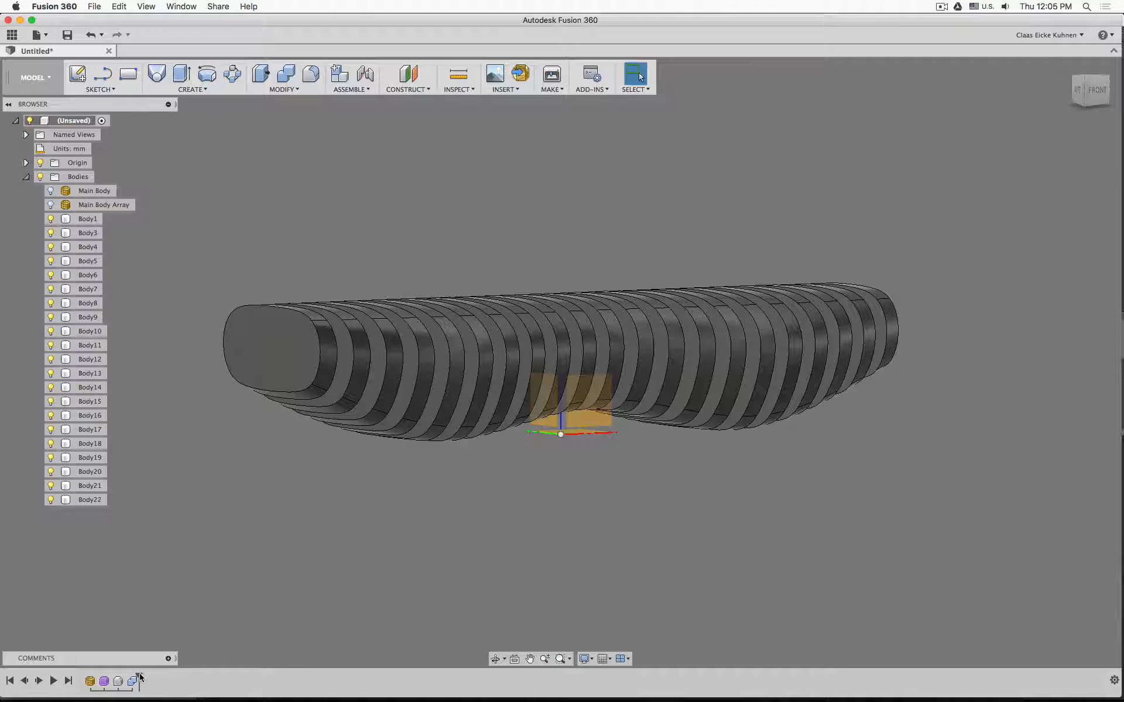
left_click_drag(140, 679, 112, 679)
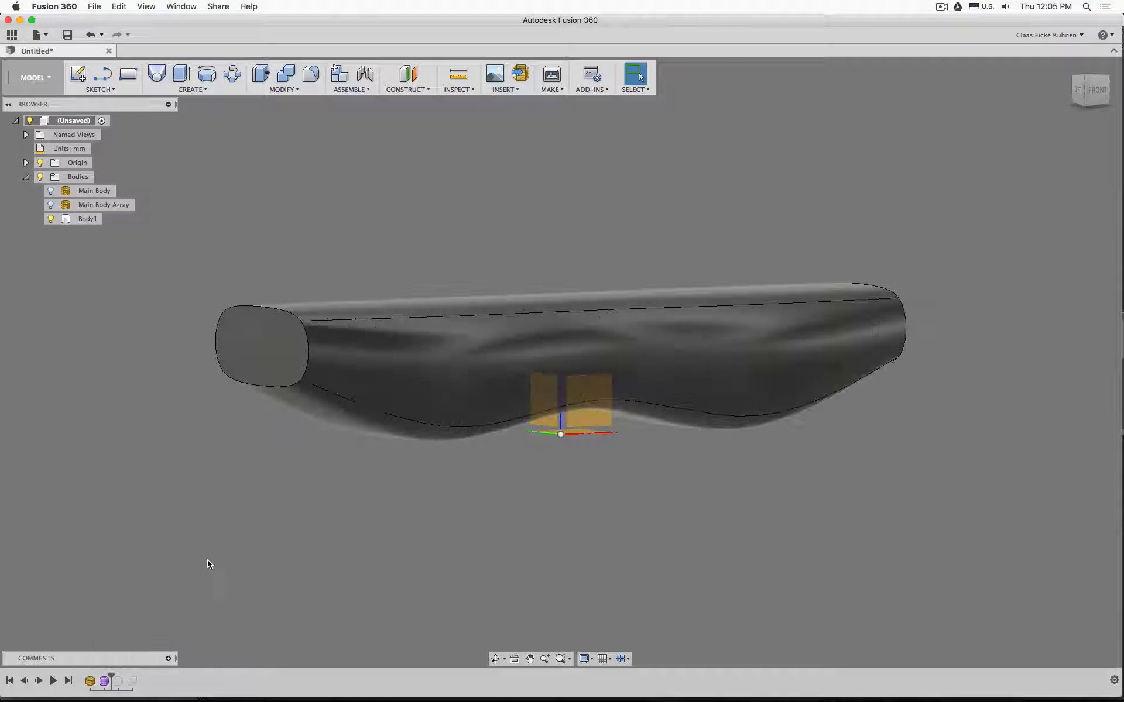
Step: Duplicate Body1 in place with zero move distances, and roll the design history forward past Combine1
left_click(89, 219)
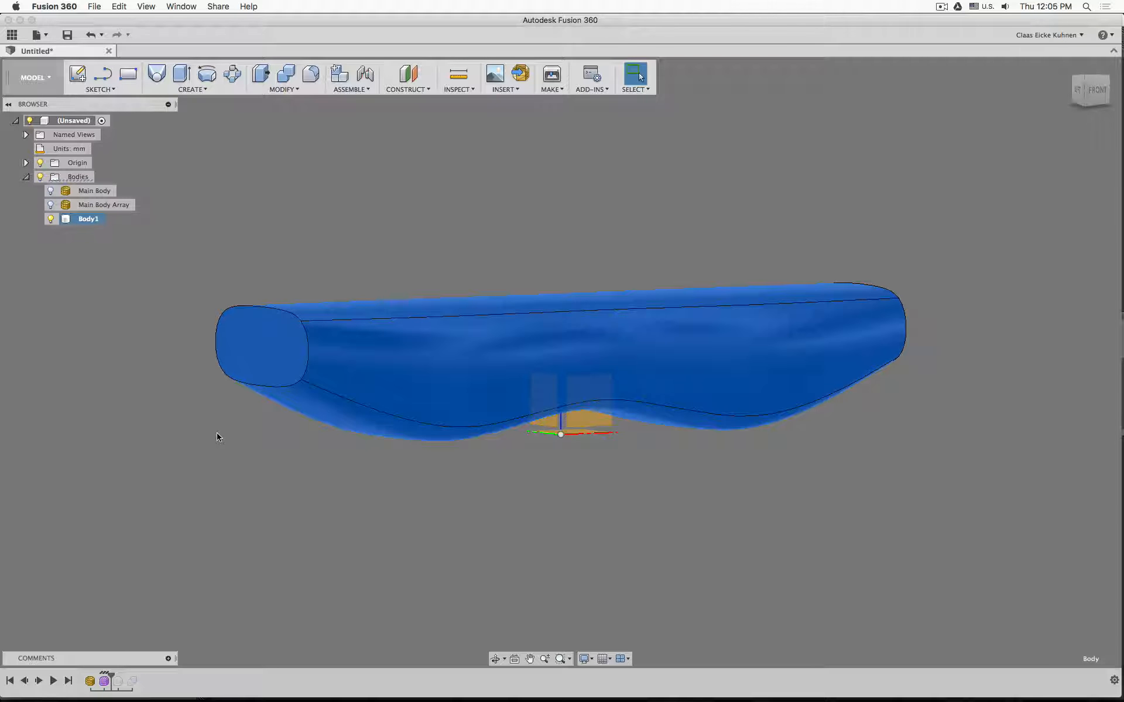
key("super+c")
key("super+v")
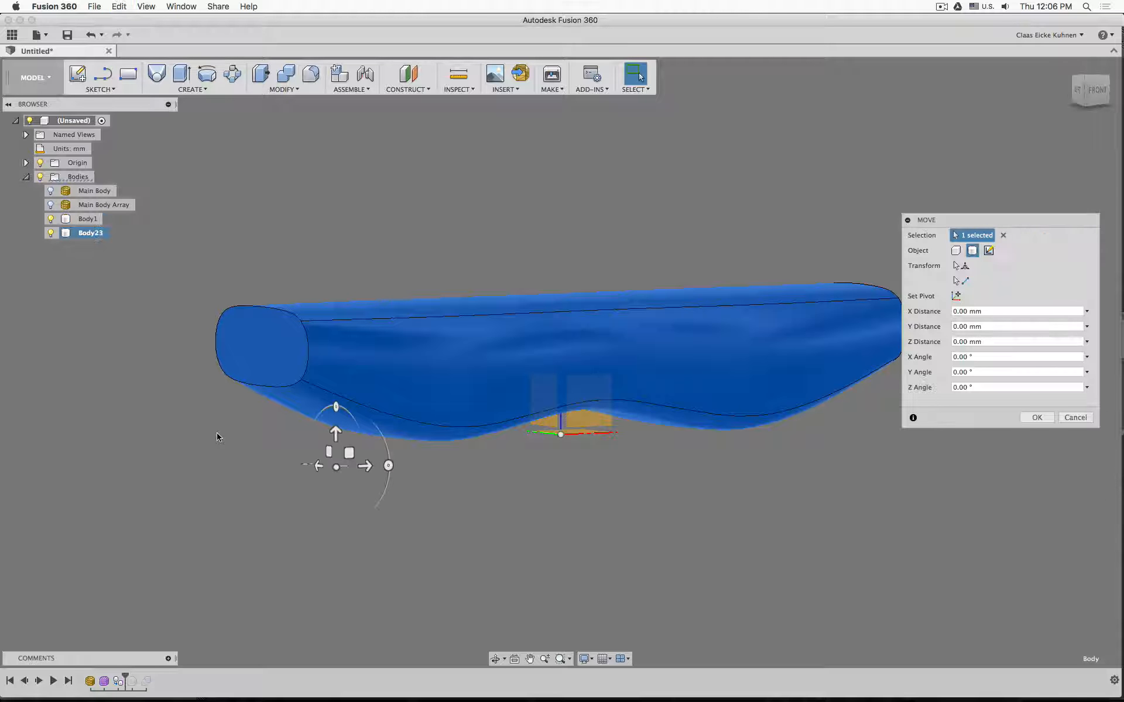
left_click(1036, 417)
middle_click_drag(410, 525, 745, 529, "shift")
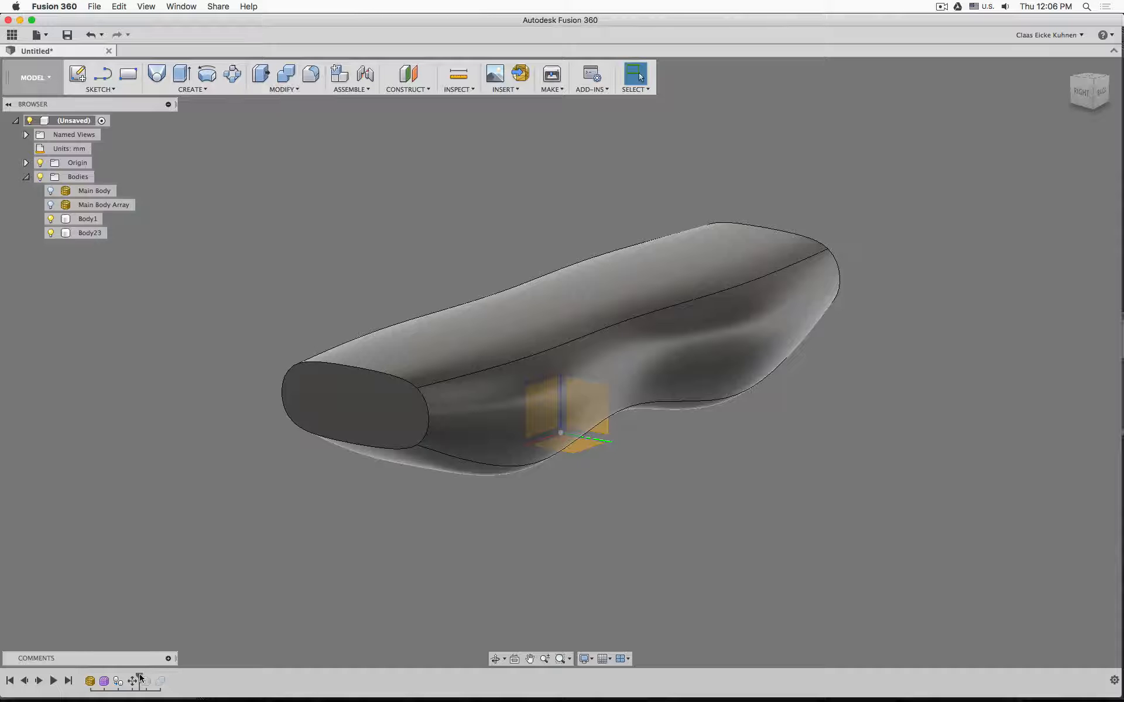
left_click_drag(140, 679, 168, 681)
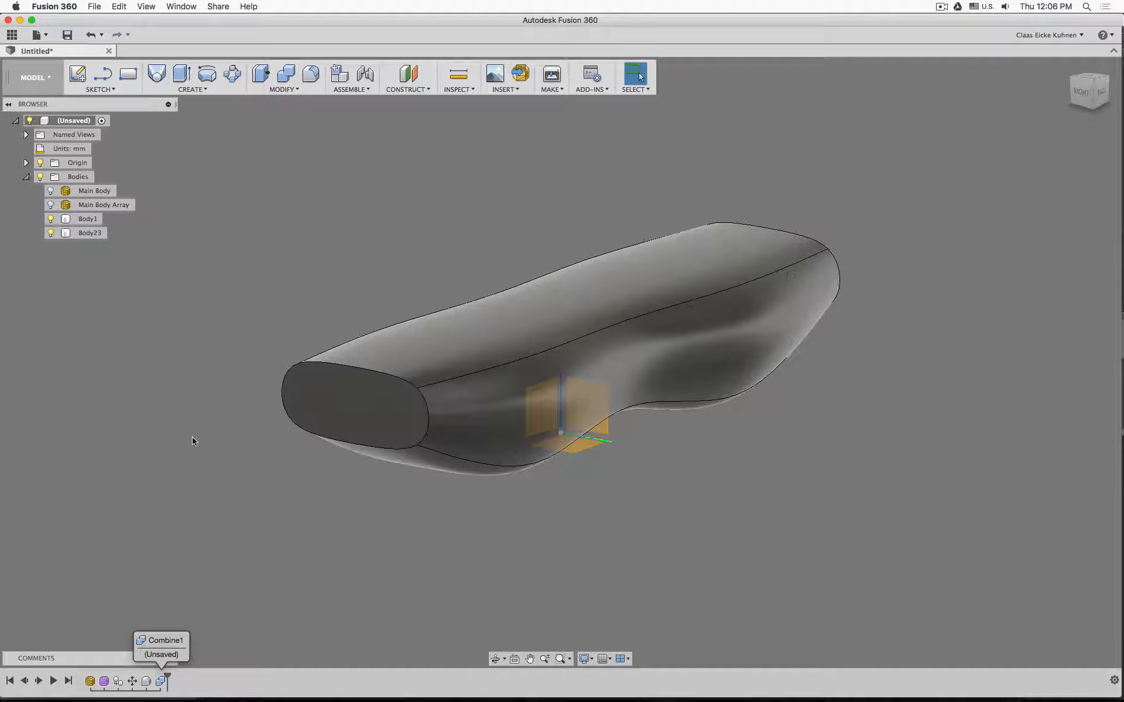
mouse_move(461, 464)
middle_mouse_down("shift")
mouse_move(433, 453)
mouse_move(449, 444)
mouse_move(446, 457)
middle_mouse_up("shift")
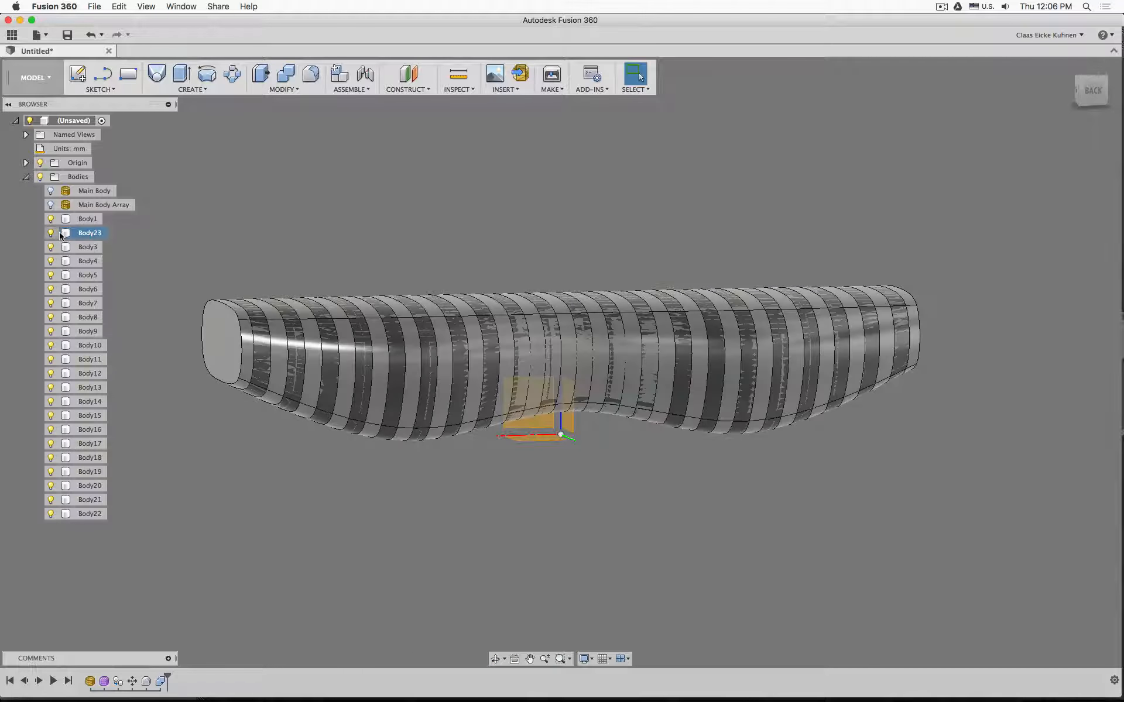
Step: Rename the duplicated body as Core
right_click(78, 235)
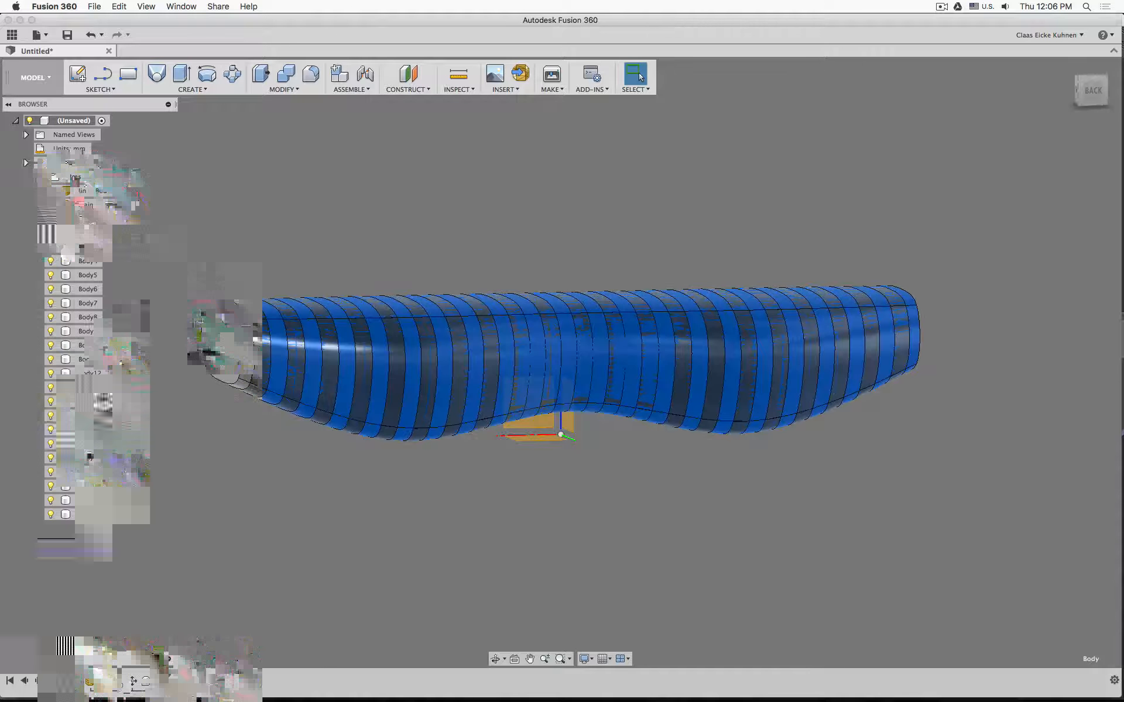
left_click(89, 236)
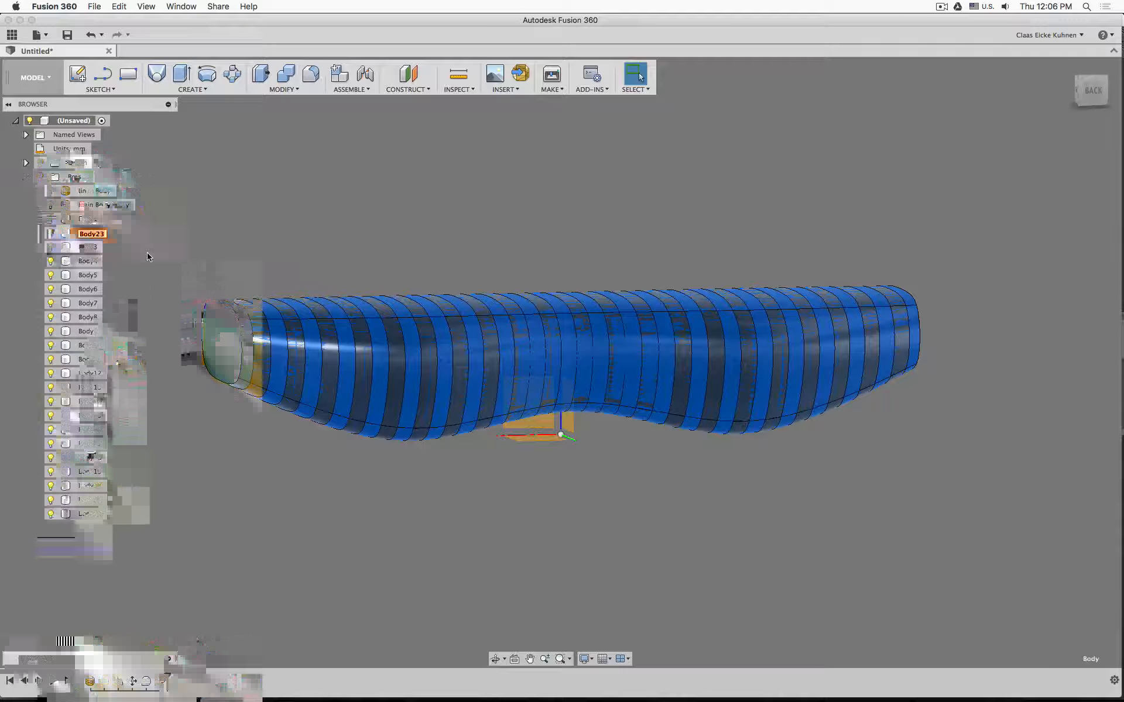
type("Core")
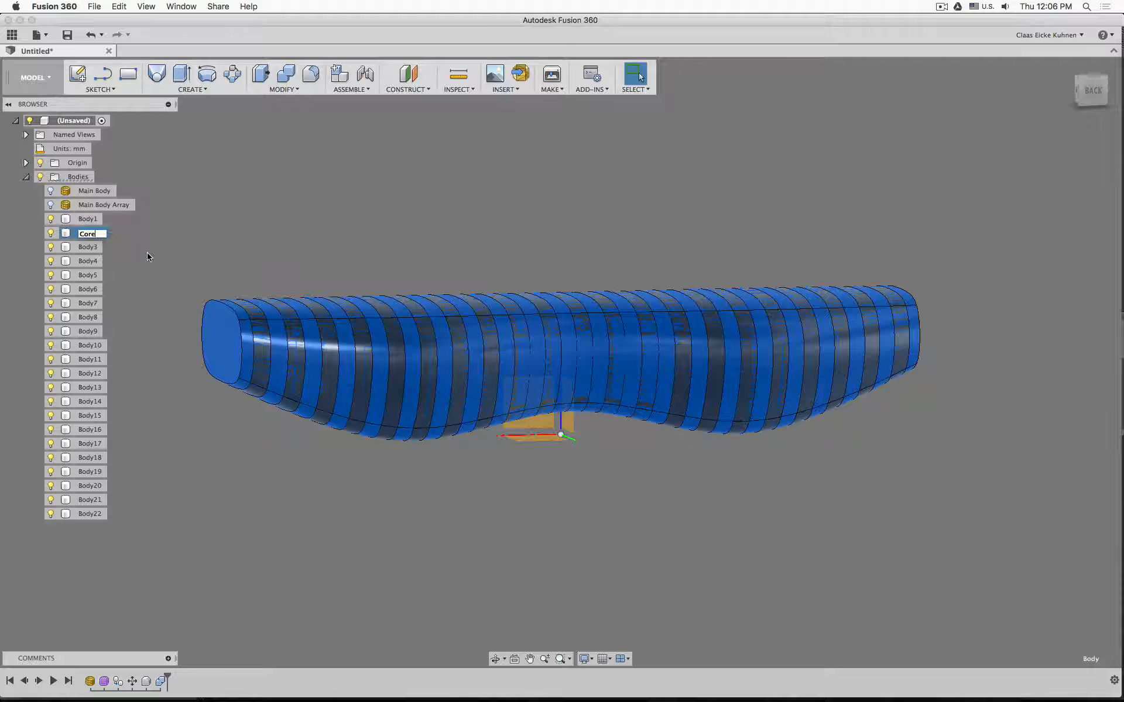
key("Return")
Step: Roll the design history back to before Combine1 and rename the rib cutter body Body2 as Array
left_click_drag(167, 679, 153, 679)
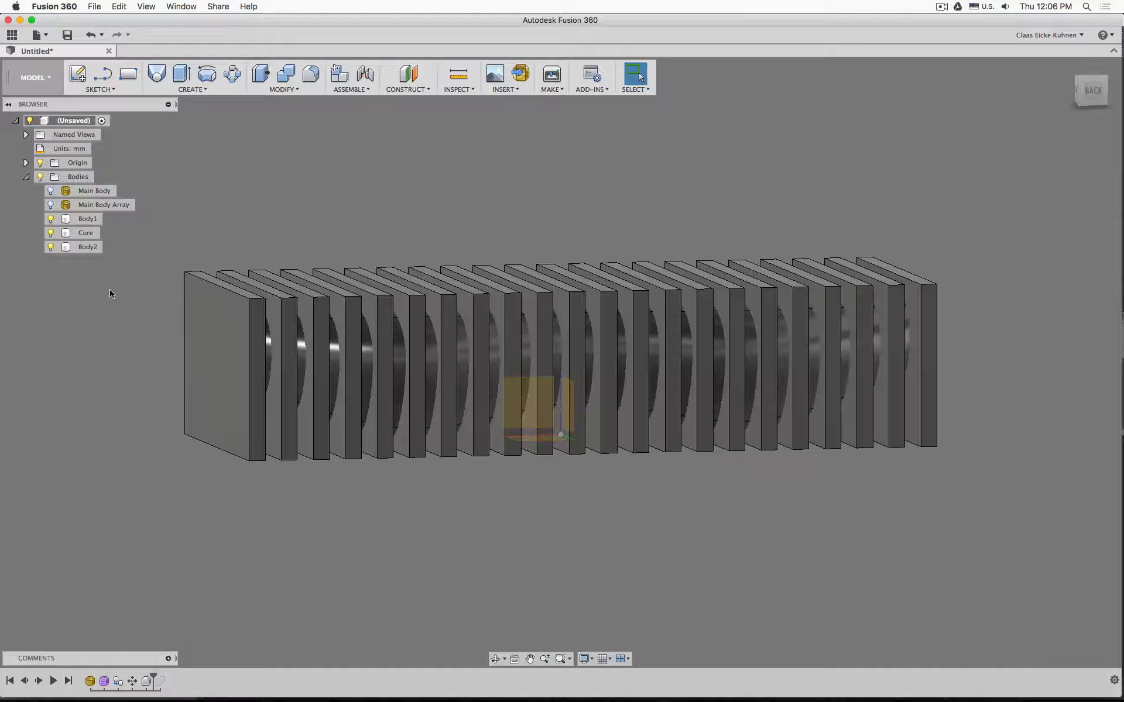
left_click(88, 247)
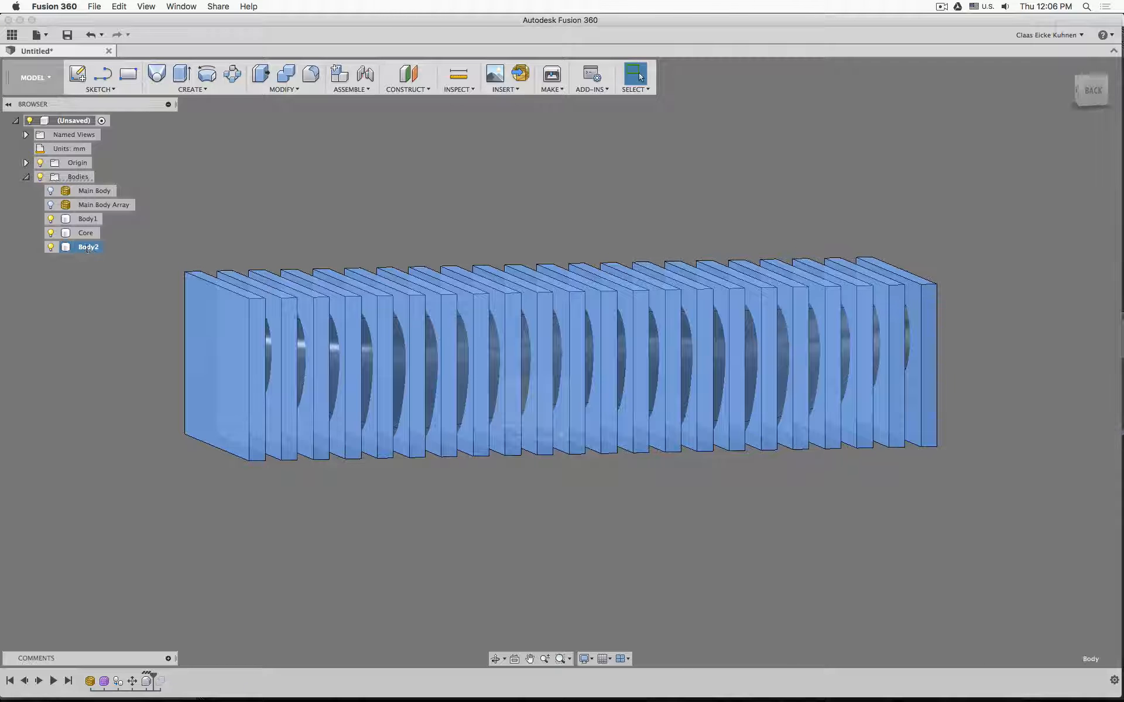
left_click(89, 247)
type("Araay")
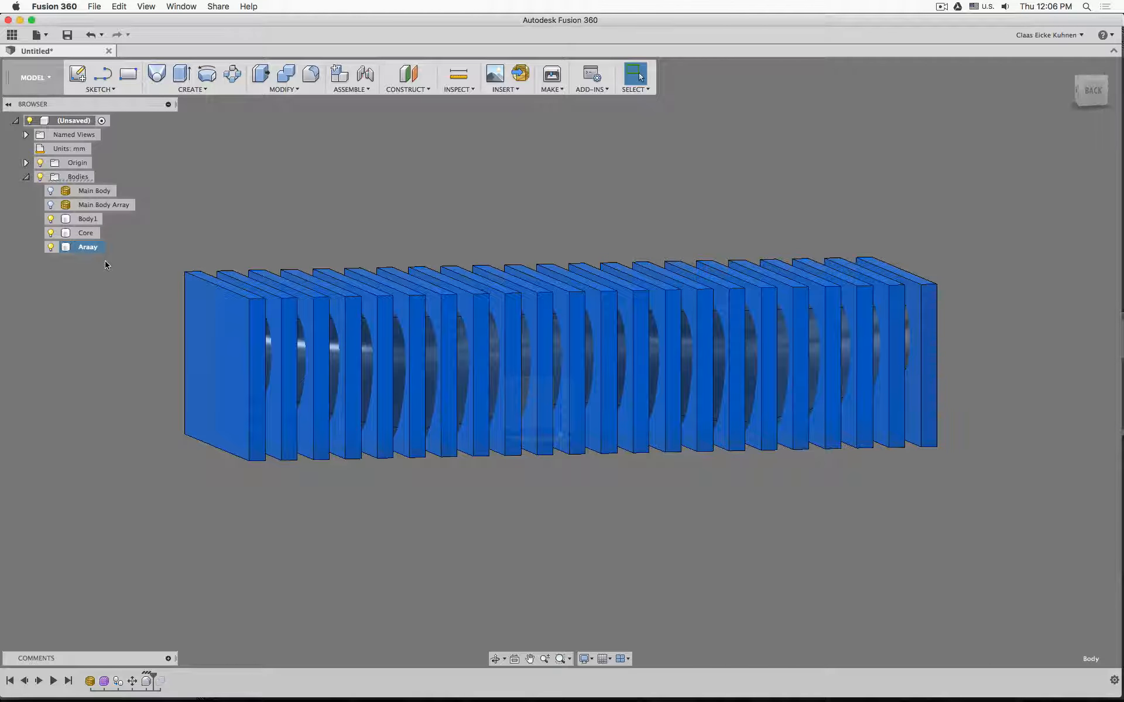
double_click(86, 251)
left_click(88, 251)
key("BackSpace")
type("r")
key("Return")
Step: Rename Body1 as Main Body and roll the design history forward to the end
double_click(86, 220)
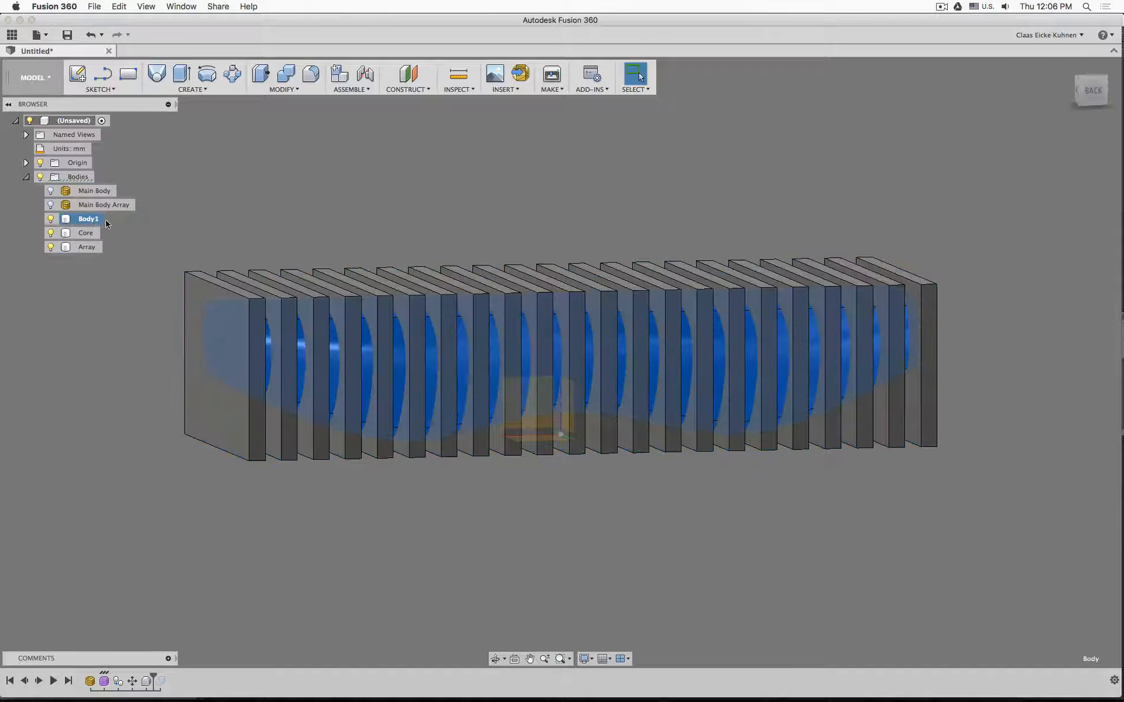
type("Main")
key("Return")
left_click_drag(153, 677, 165, 680)
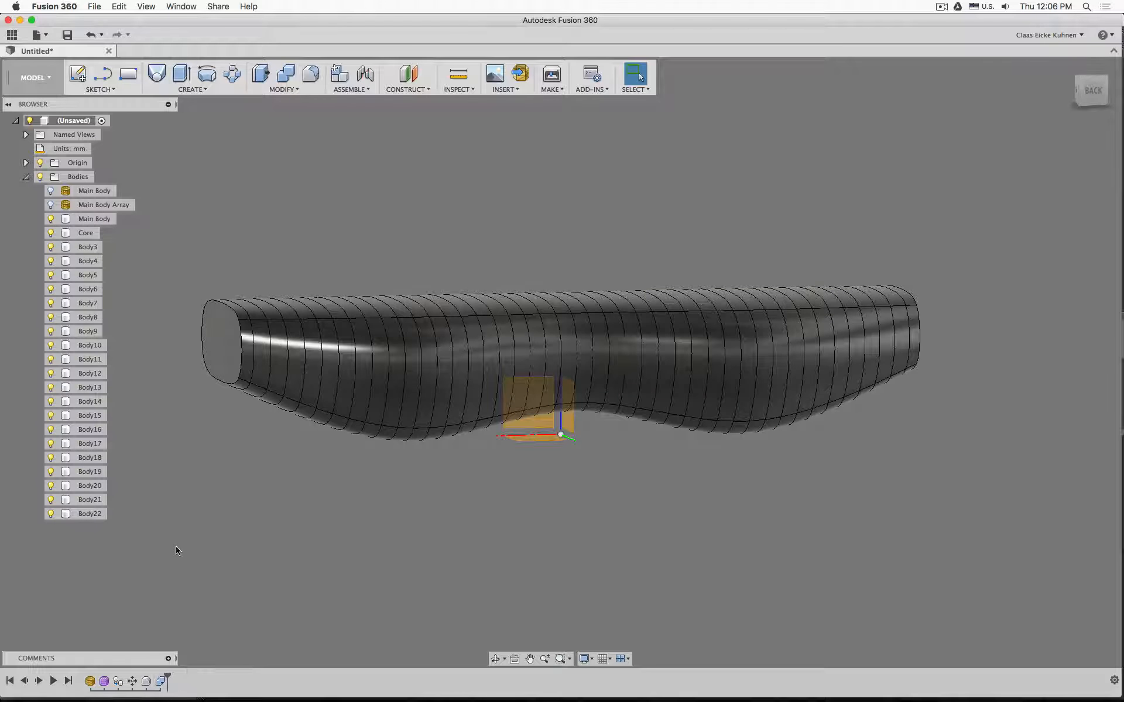
Step: Remove the existing Combine1 feature from the design history and hide the Core body
left_click_drag(167, 679, 154, 679)
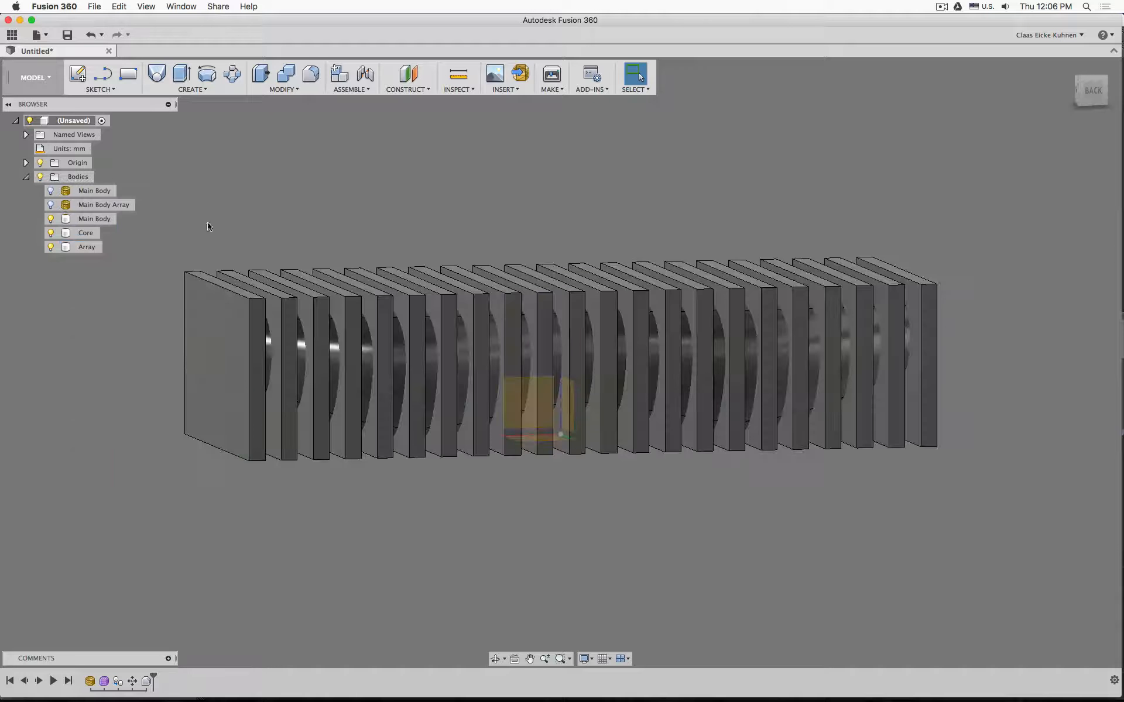
middle_click_drag(299, 219, 167, 227, "shift")
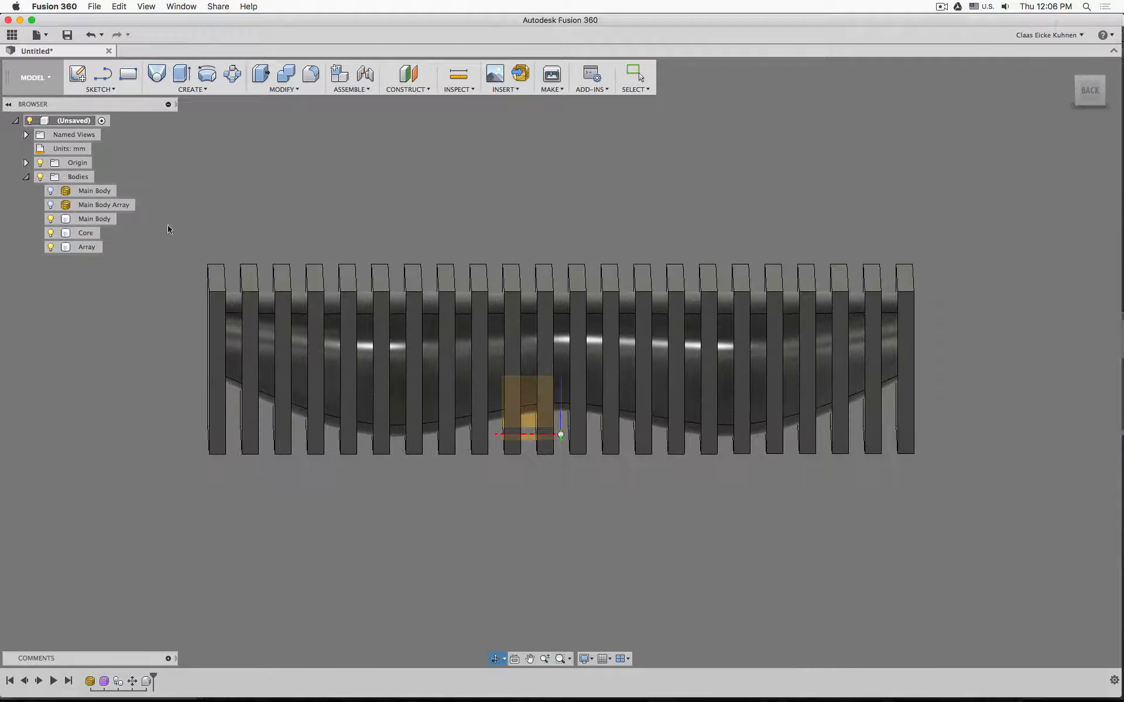
left_click(51, 232)
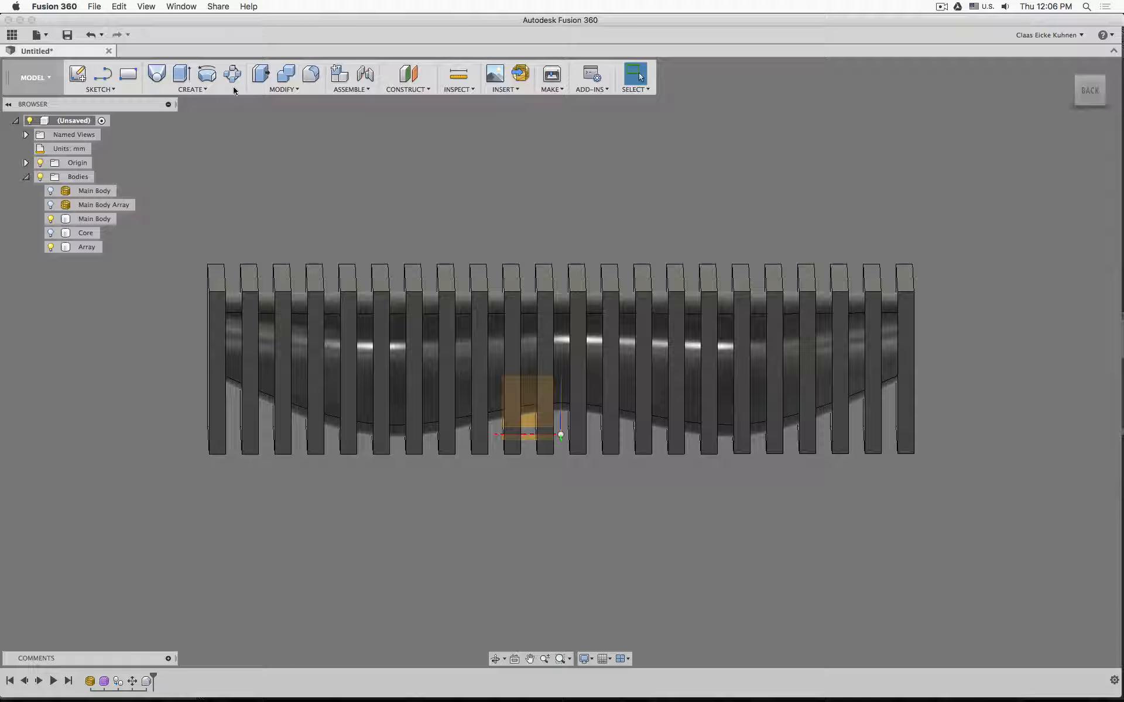
Step: Combine the bodies with the Cut operation, using Main Body as target and Array as tool, without keeping the tool
left_click(285, 76)
left_click(235, 321)
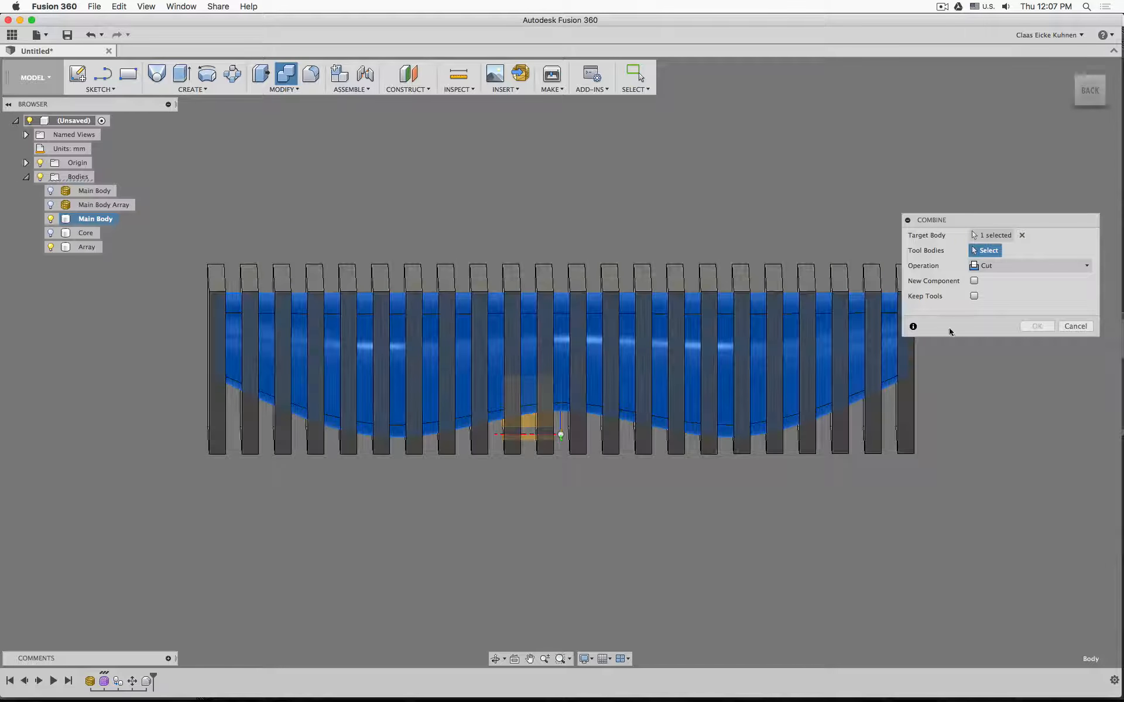
left_click(905, 422)
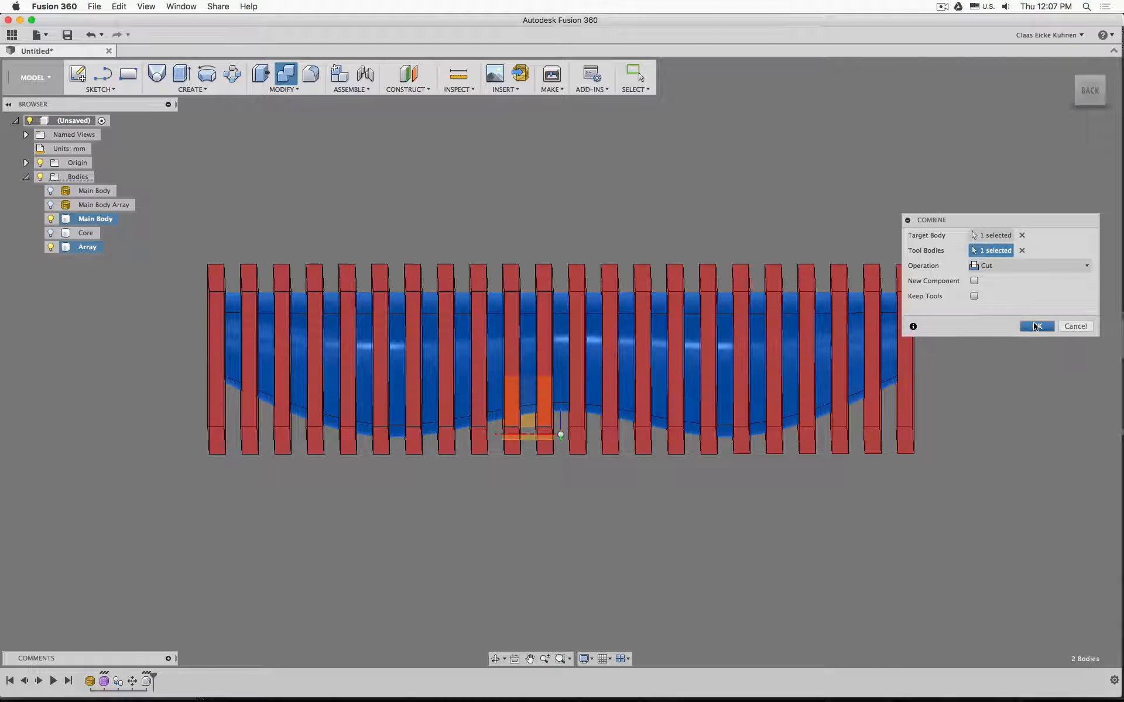
left_click(1035, 326)
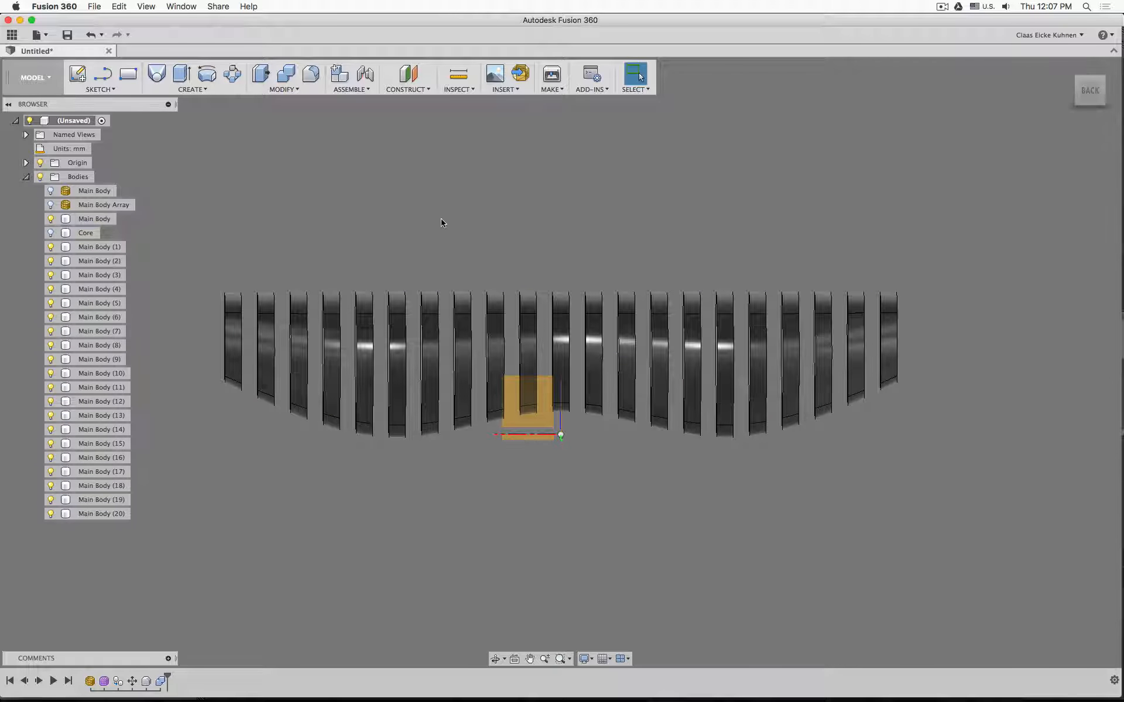
middle_click_drag(383, 224, 396, 216, "shift")
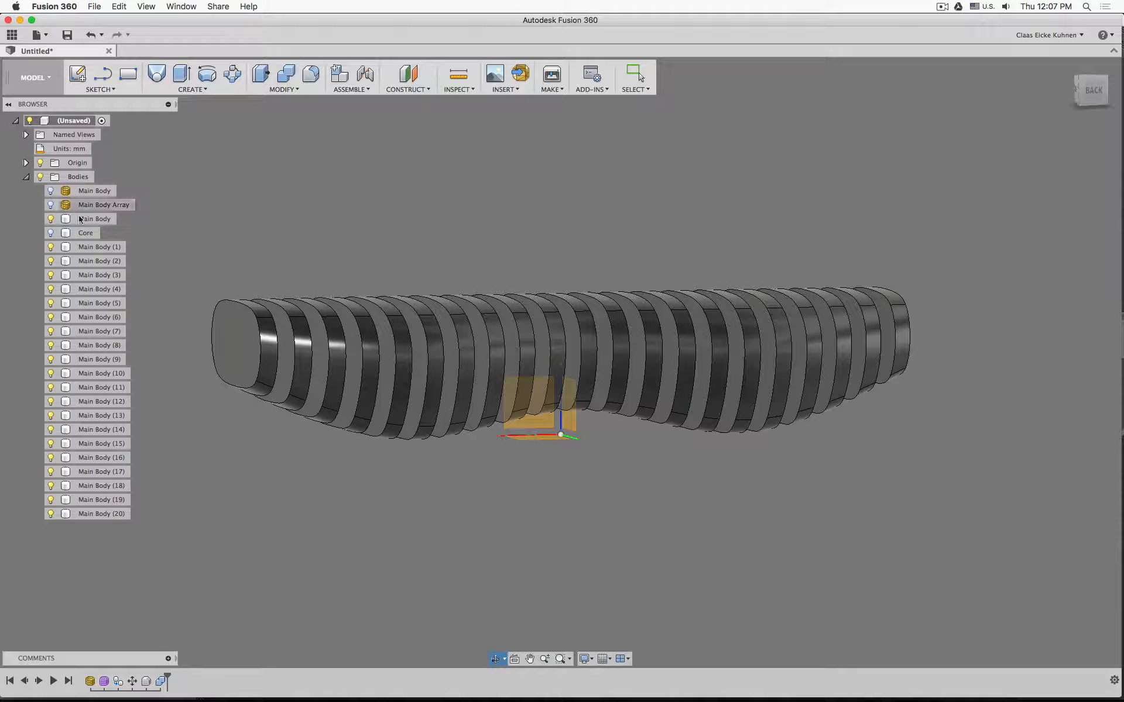
Step: Show the Core body, and temporarily hide Main Body and Main Body (1) to check the ribs against it
left_click(51, 233)
left_click(51, 233)
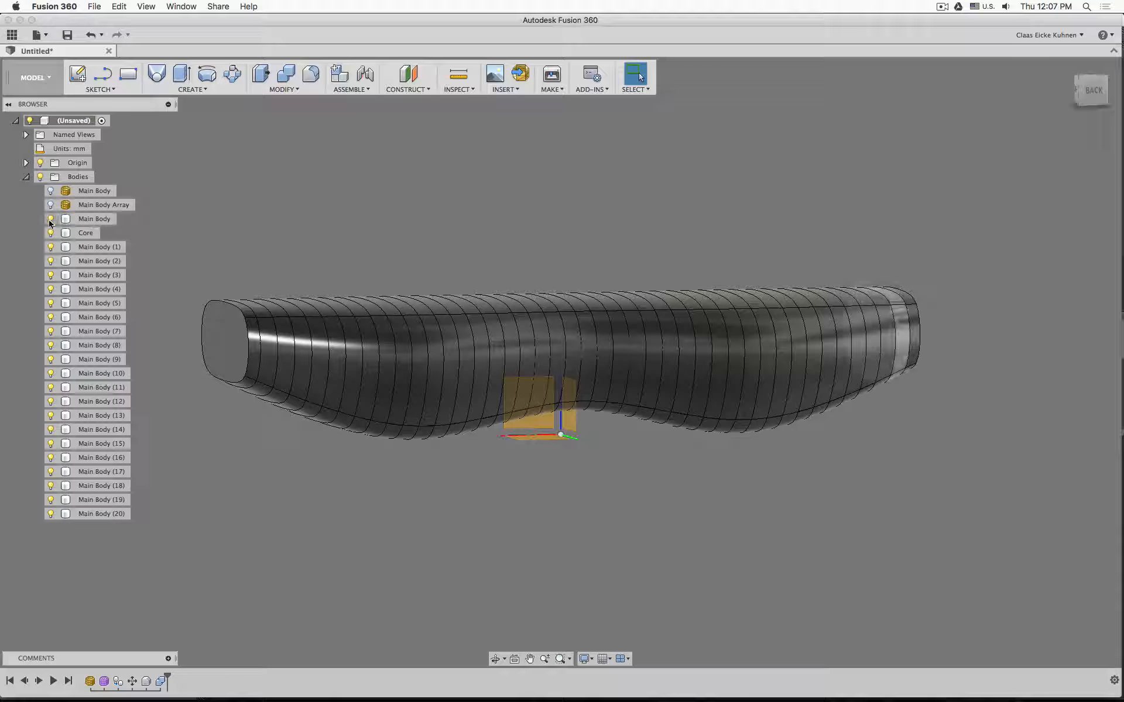
left_click(51, 220)
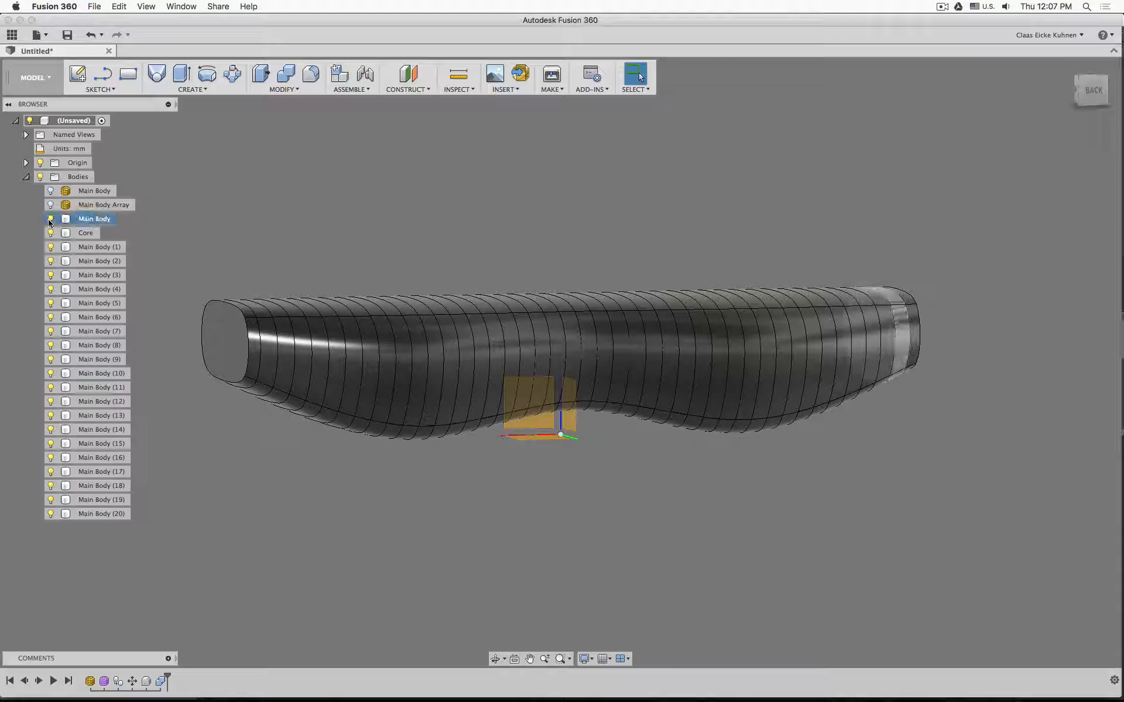
left_click(223, 363)
left_click(267, 352)
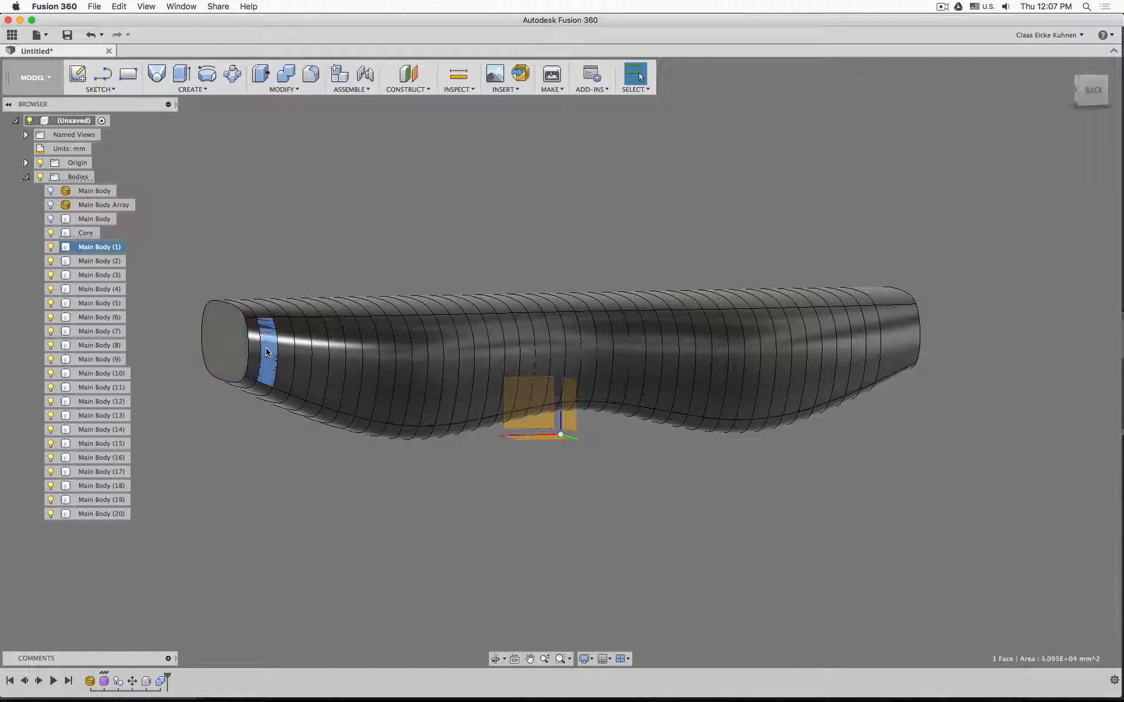
left_click(51, 247)
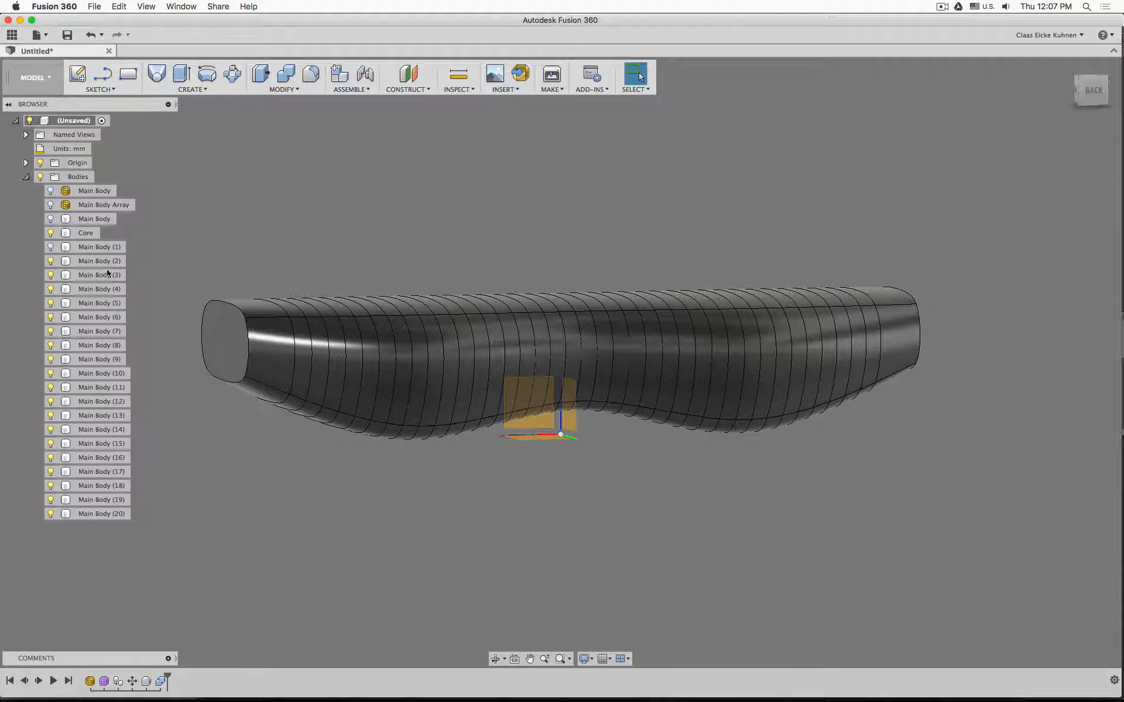
left_click(51, 247)
left_click(51, 220)
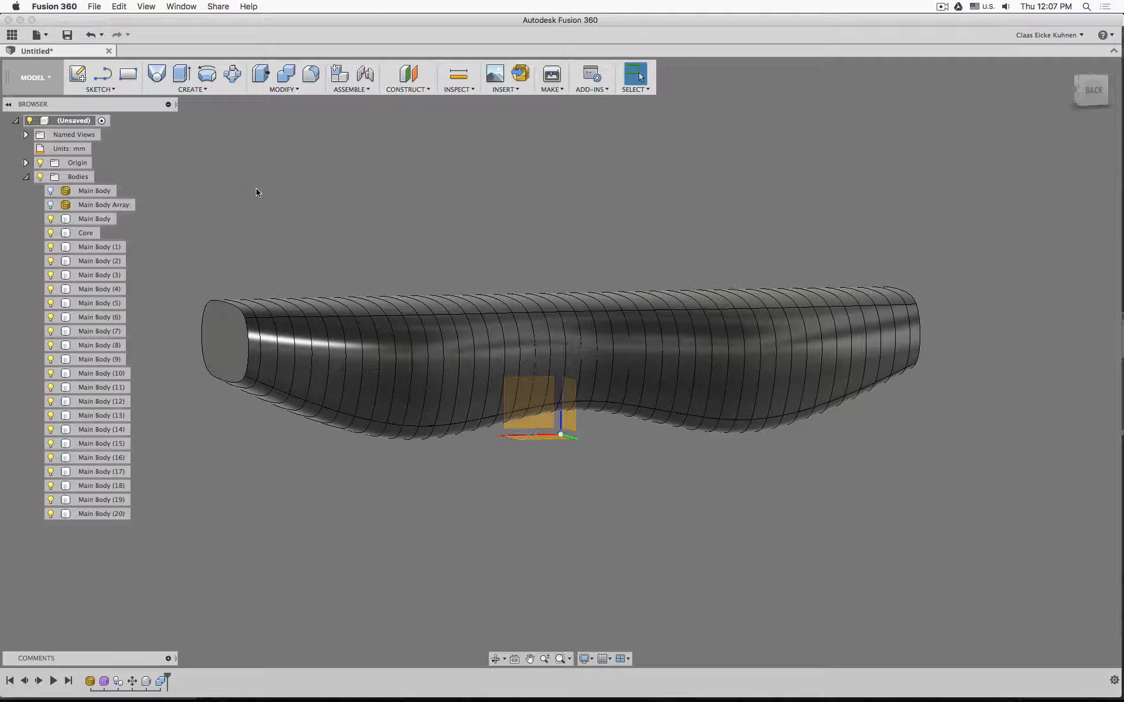
left_click(34, 77)
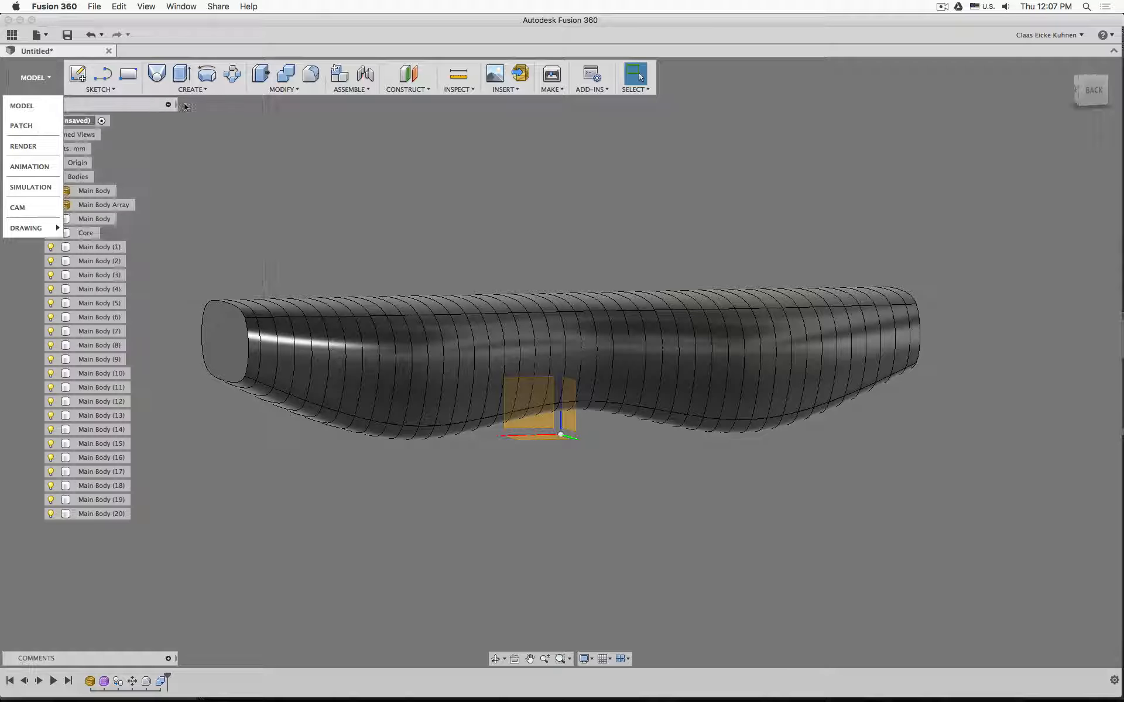
left_click(290, 90)
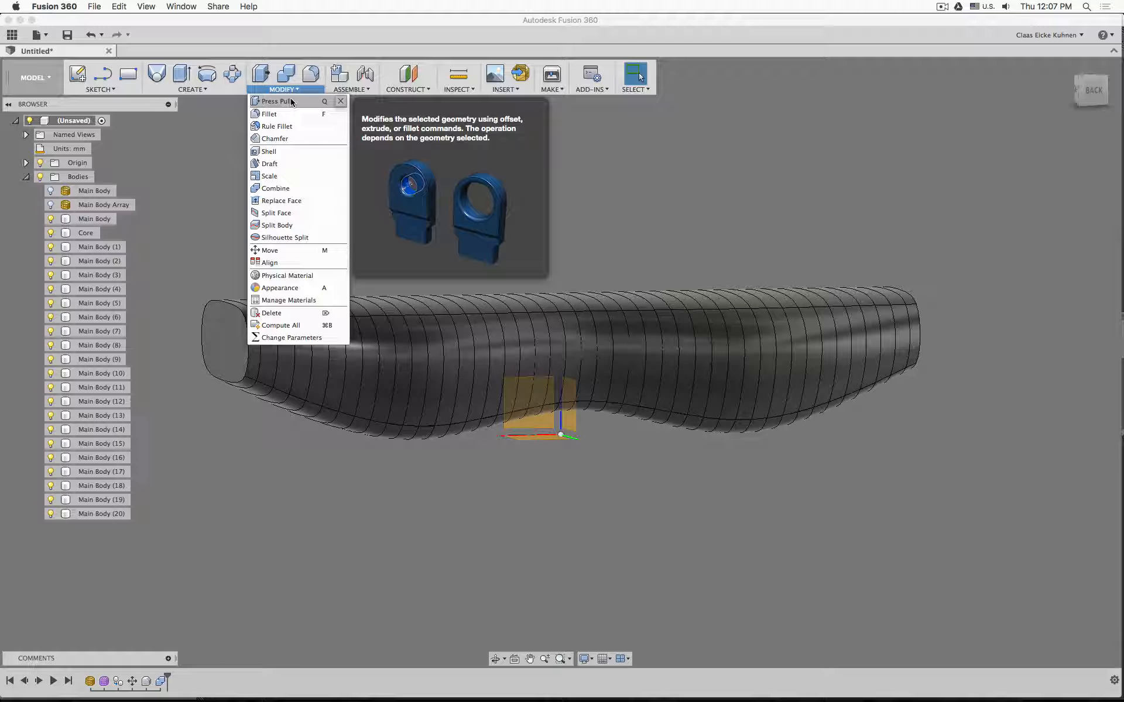
left_click(292, 101)
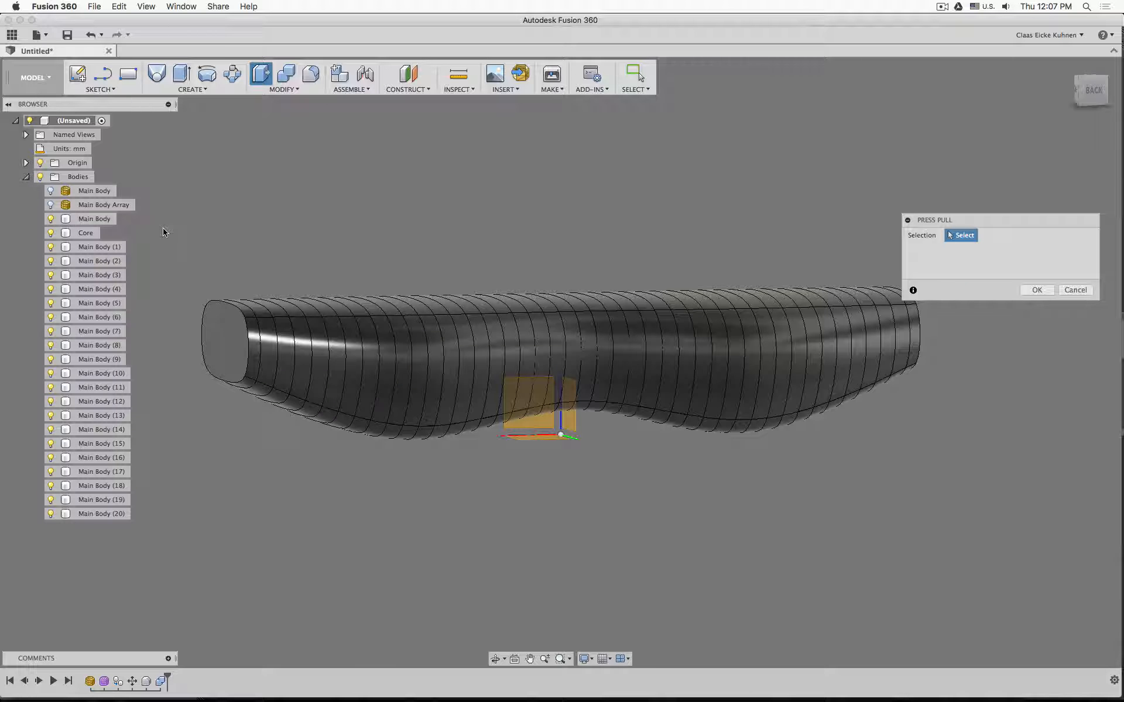
left_click(233, 342)
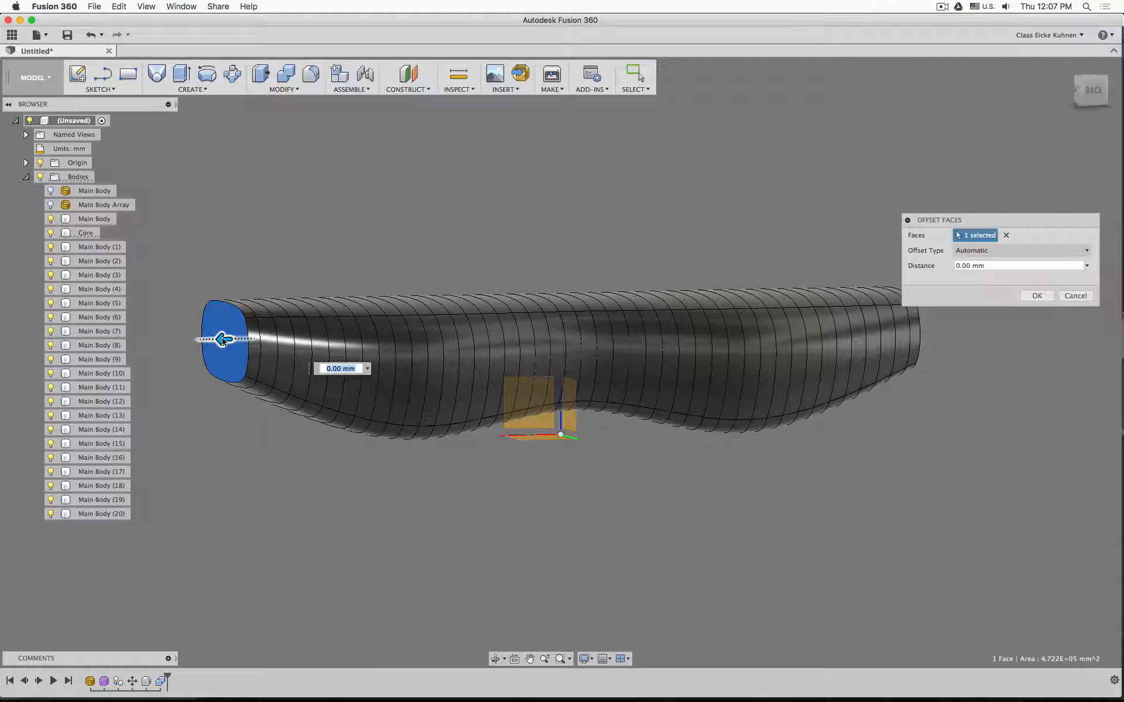
left_click_drag(222, 339, 197, 340)
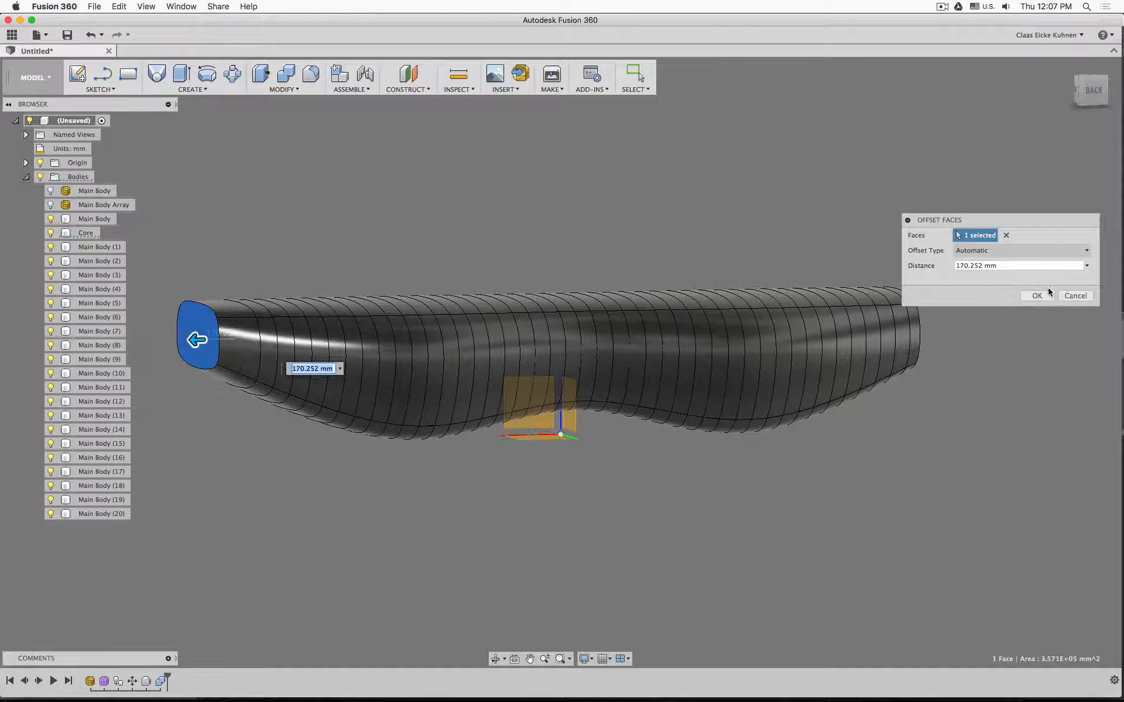
left_click(1076, 295)
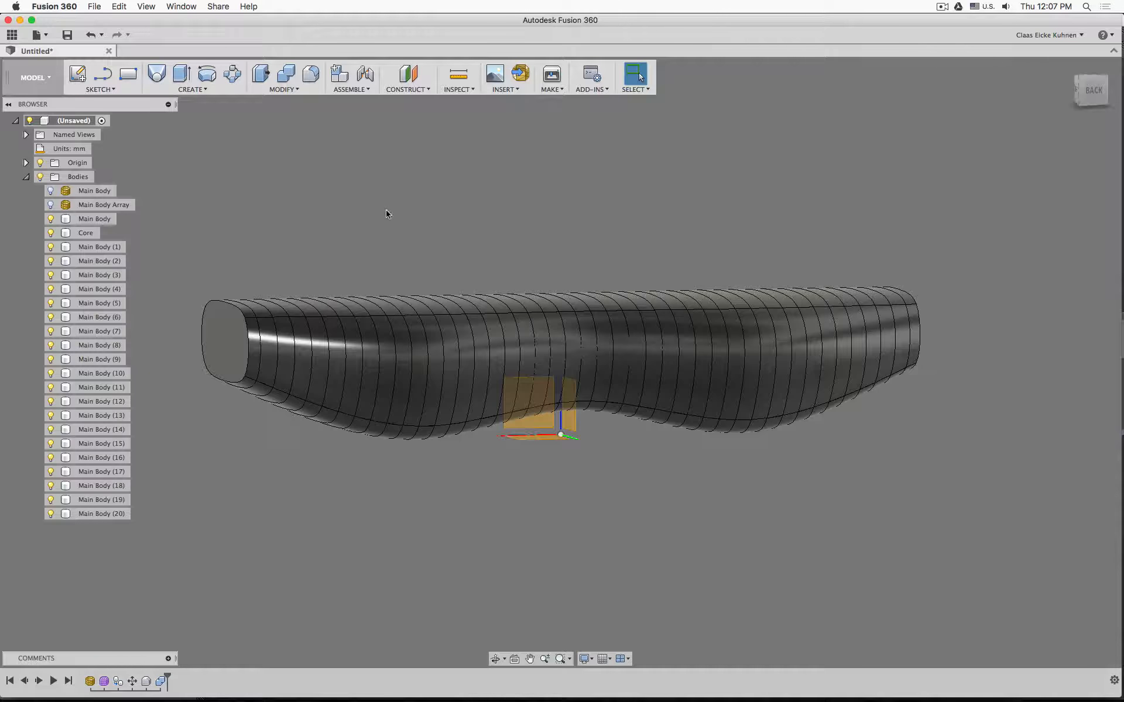
Step: Offset the Core body's four long side faces by -50 mm with Press Pull
middle_click_drag(385, 210, 358, 168, "shift")
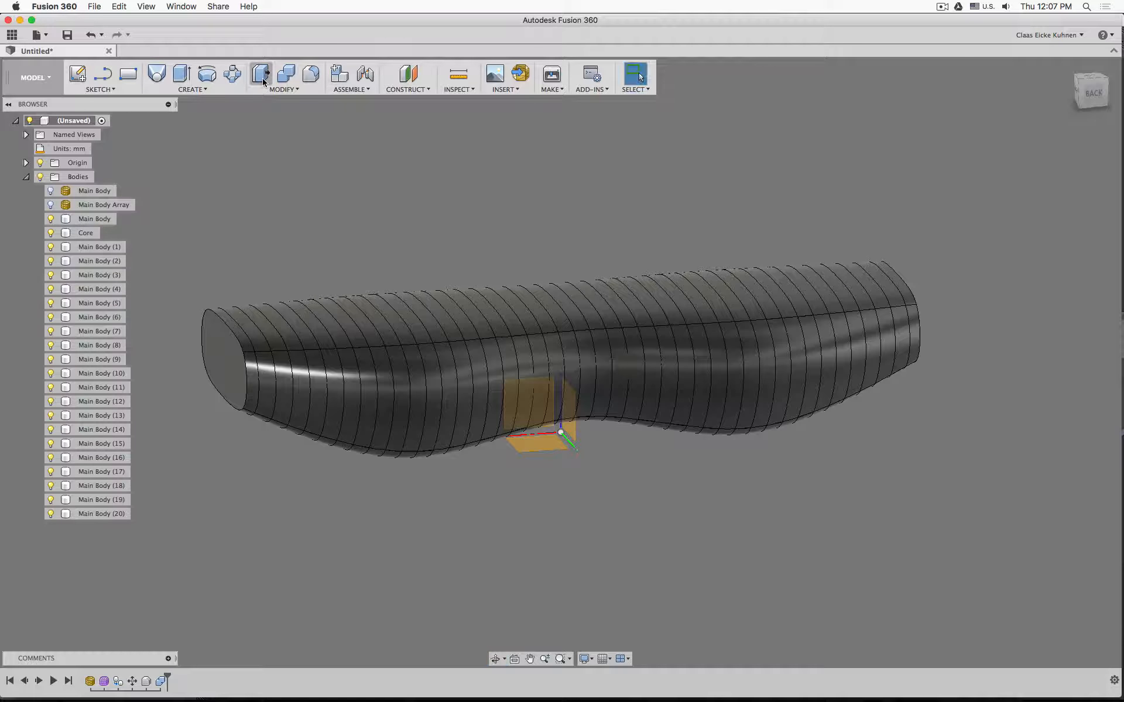
key("q")
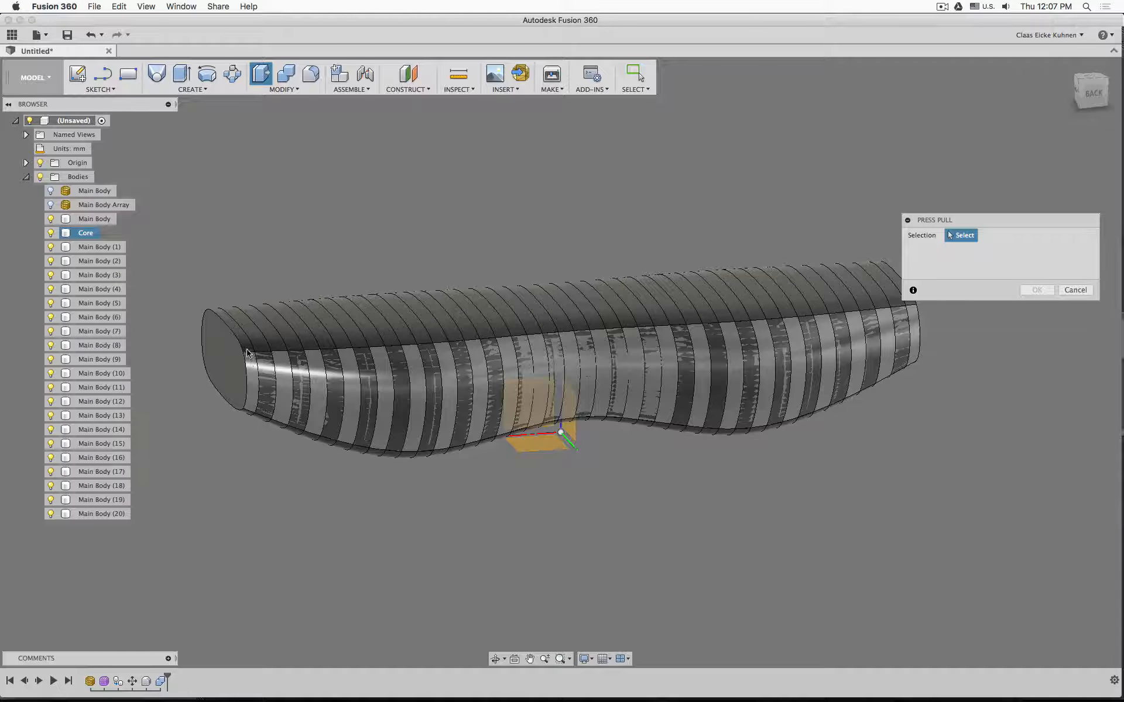
left_click(246, 347)
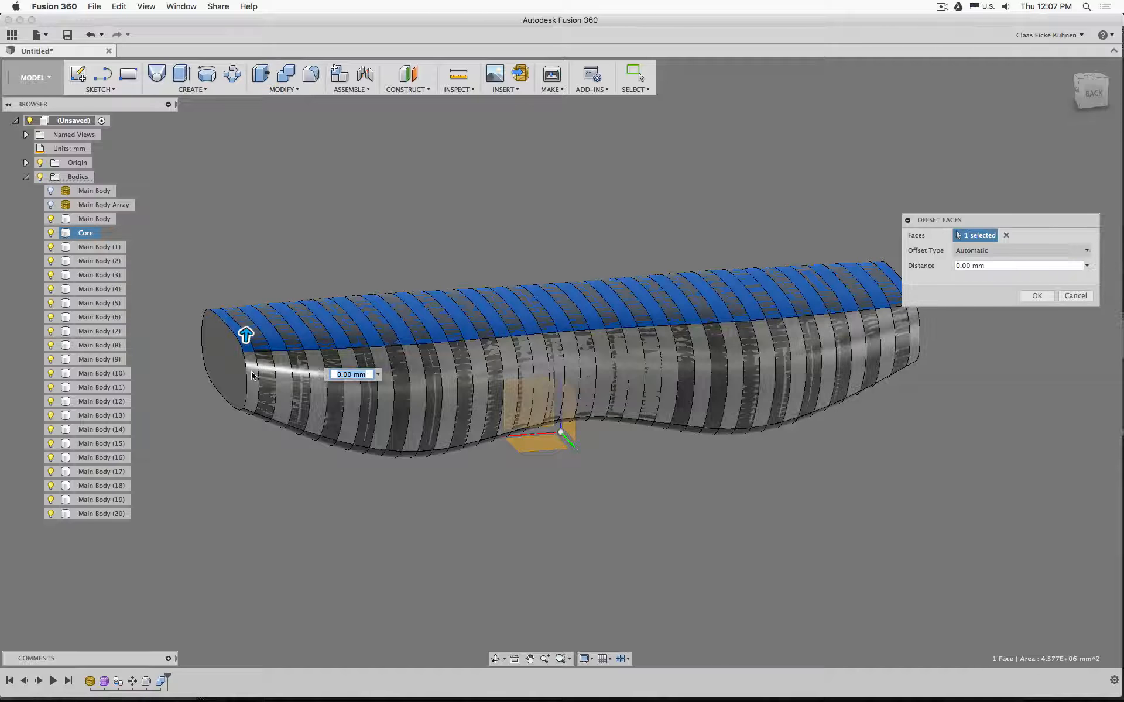
left_click(253, 391)
middle_click_drag(233, 475, 323, 432, "shift")
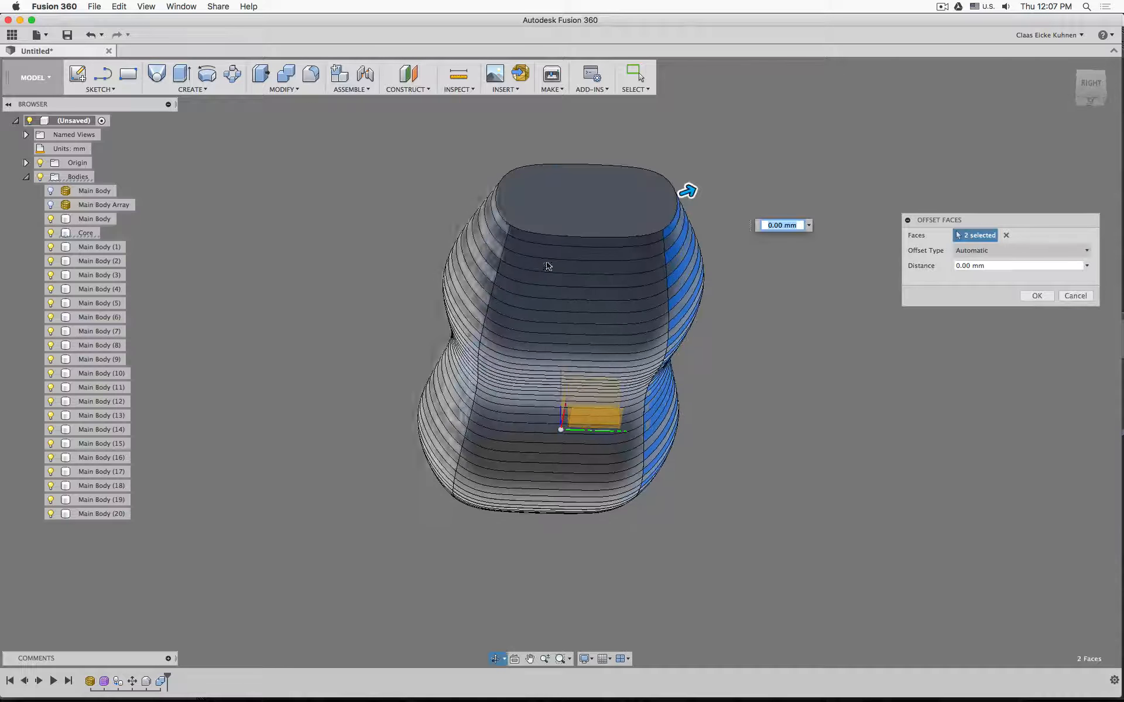
left_click(560, 244)
middle_click_drag(446, 188, 504, 197, "shift")
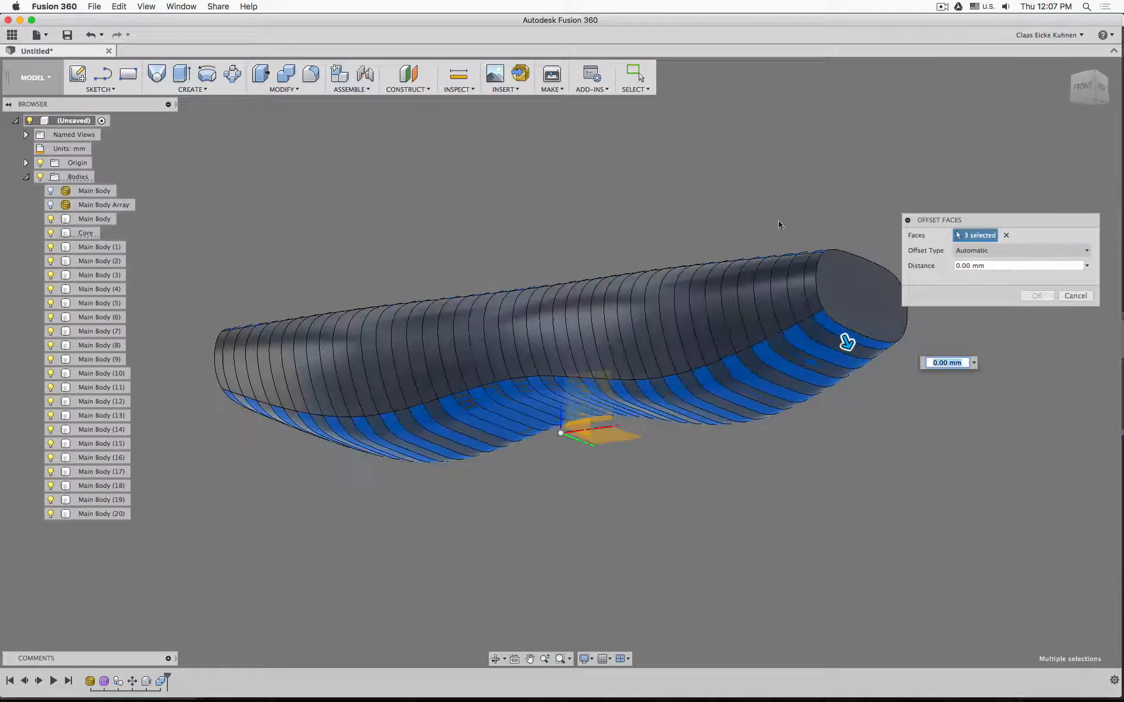
left_click(809, 284)
middle_click_drag(824, 195, 736, 225, "shift")
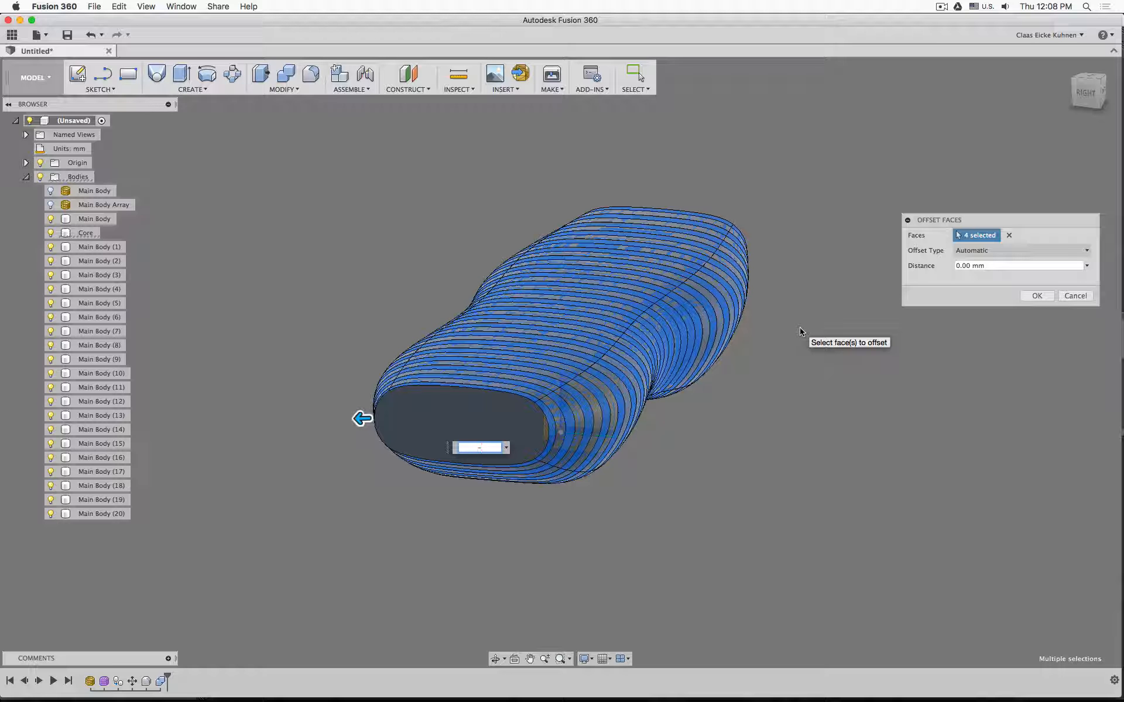
type("20")
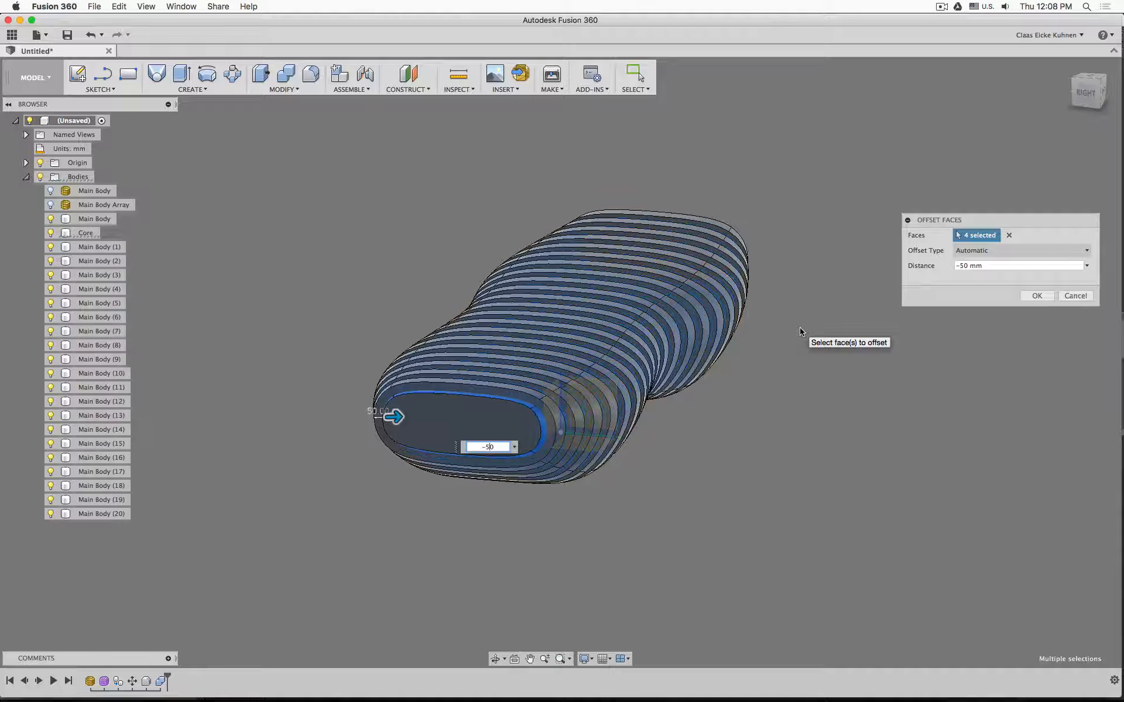
middle_click_drag(837, 404, 602, 430, "shift")
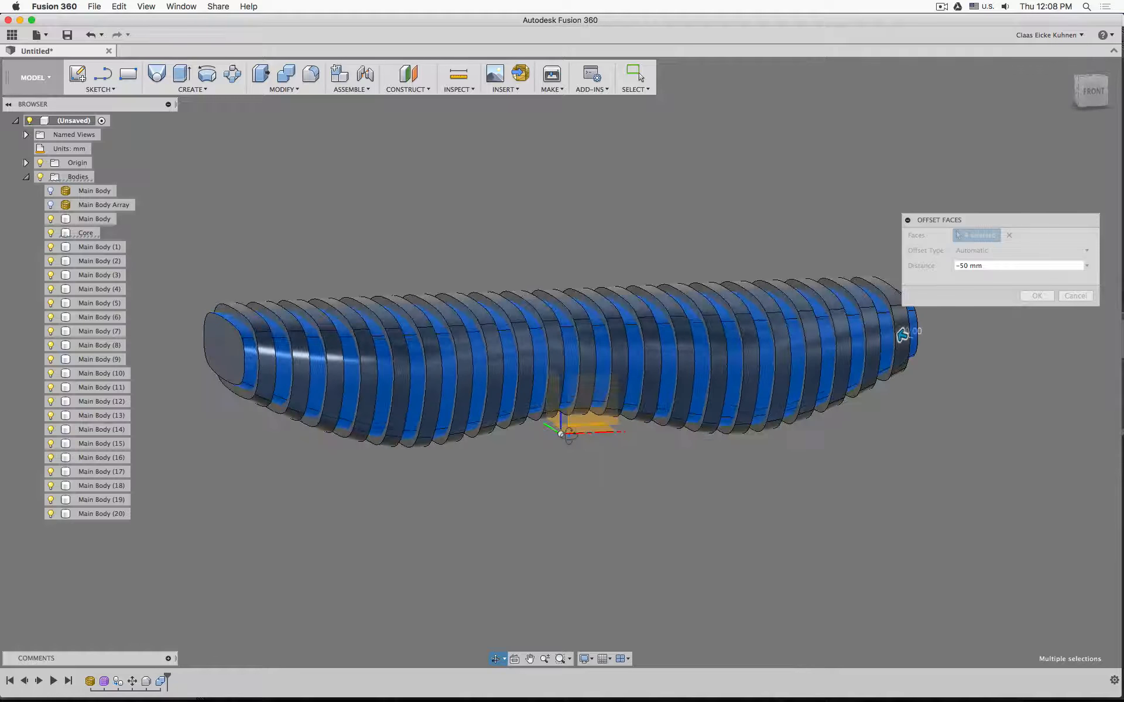
left_click_drag(969, 224, 938, 129)
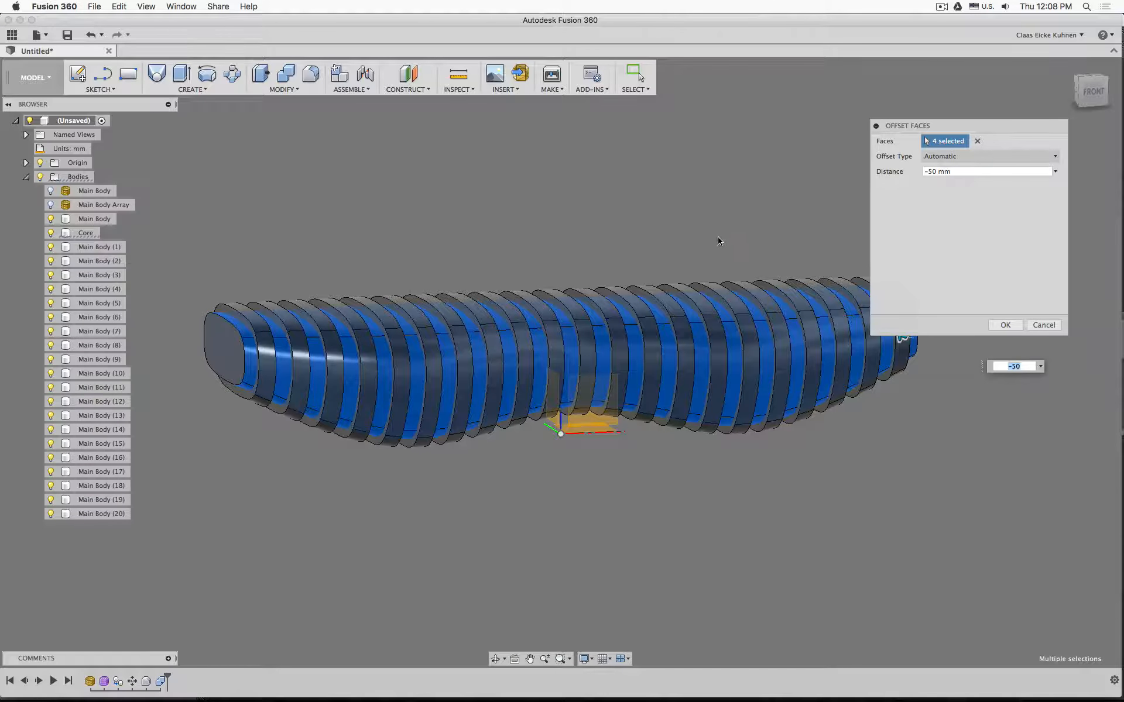
middle_click_drag(720, 241, 284, 352, "shift")
middle_click_drag(581, 232, 995, 371, "shift")
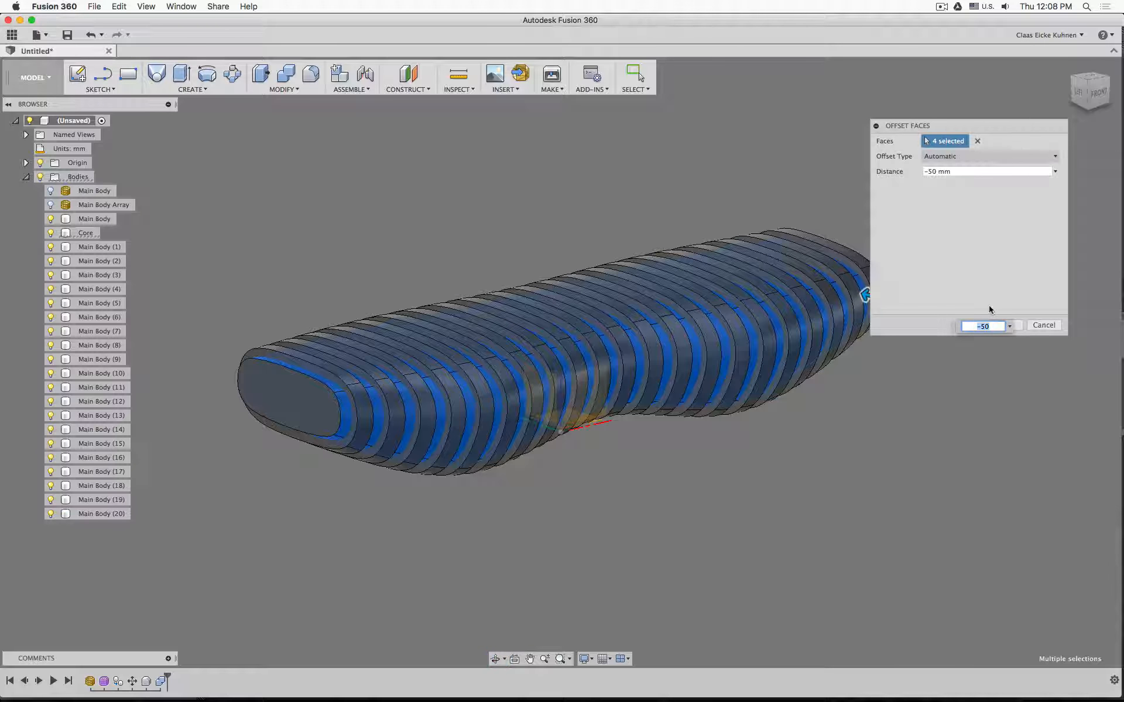
left_click(954, 326)
left_click(1004, 323)
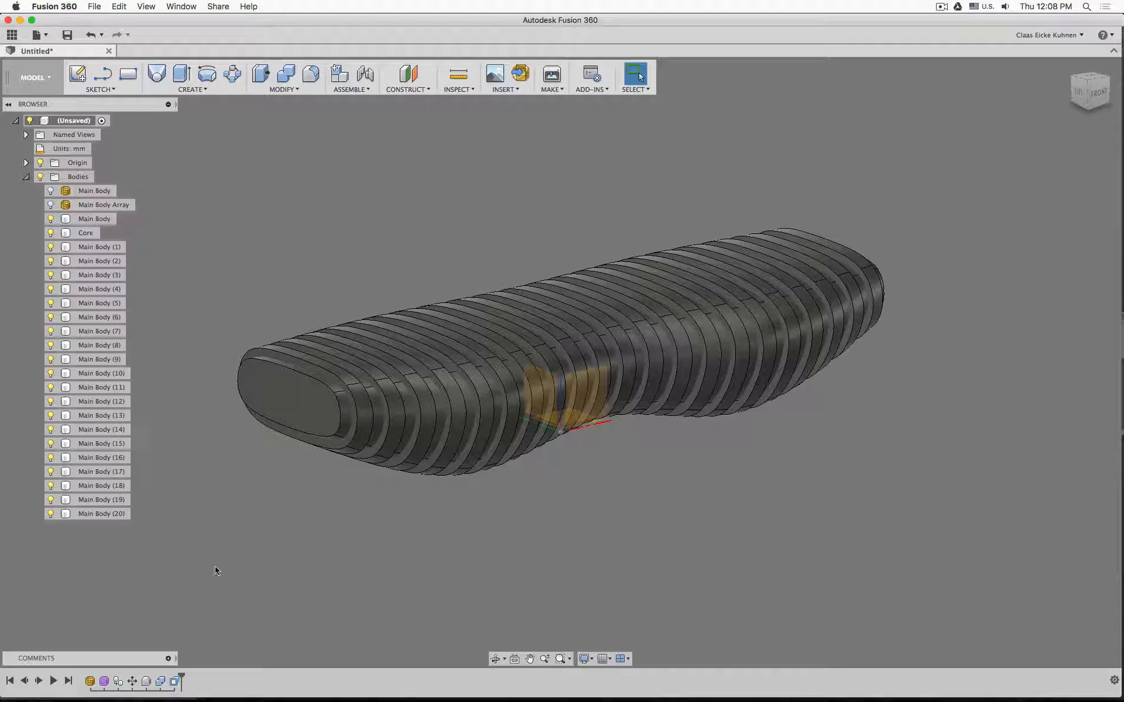
Step: Edit Form1 by raising one edge on the bench's upper surface near one end, and finish the form
double_click(105, 682)
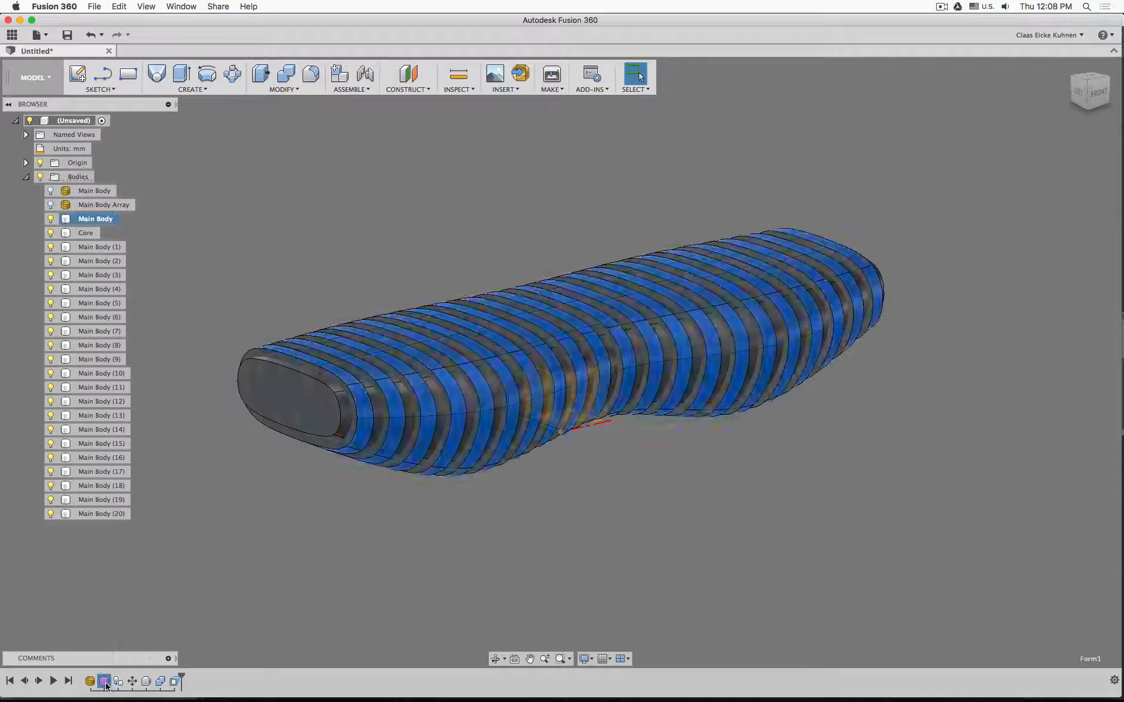
left_click(430, 329)
left_click(127, 74)
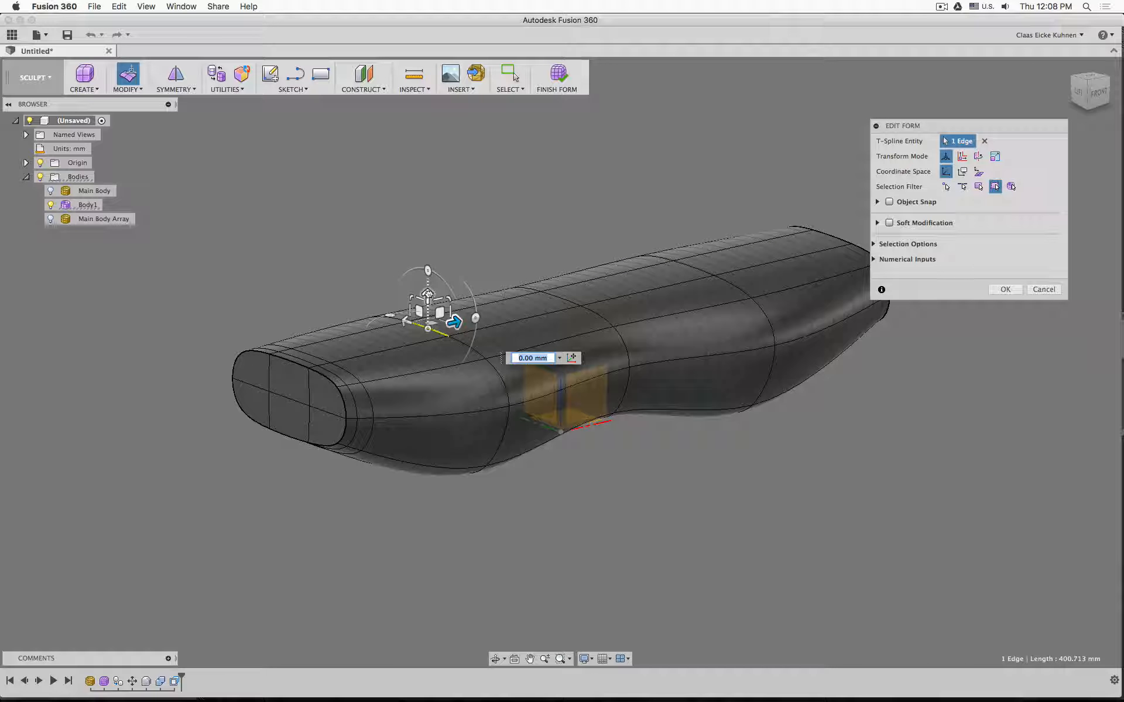
left_click_drag(433, 299, 432, 266)
left_click(1005, 289)
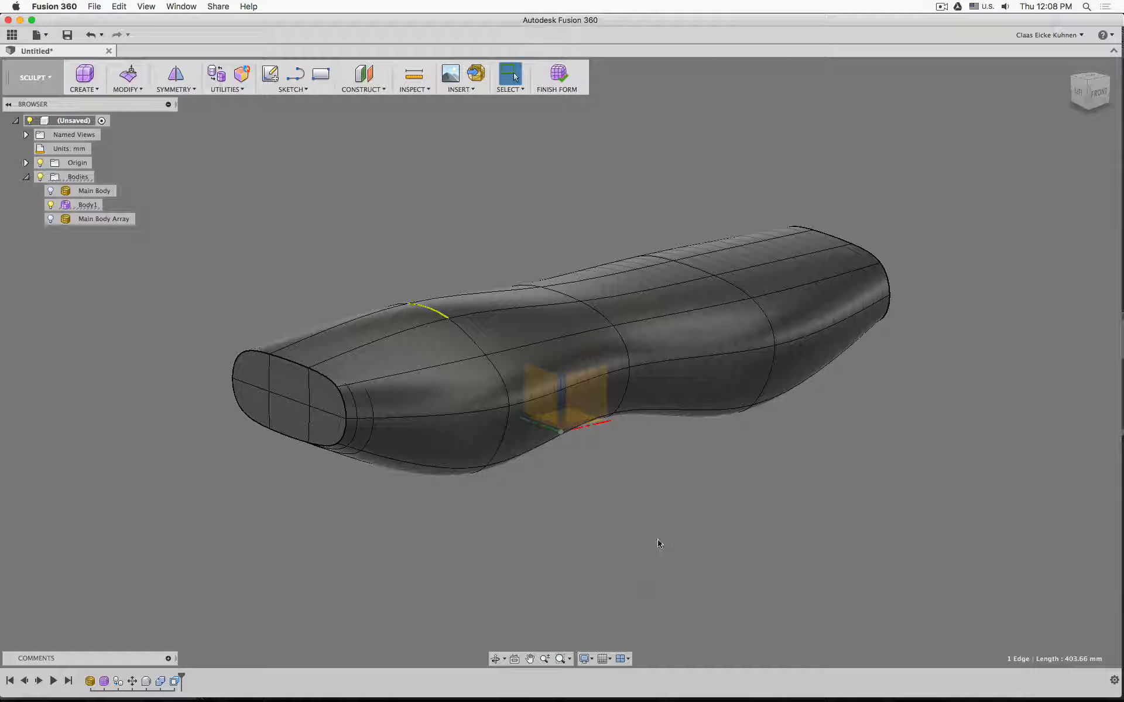
left_click(560, 74)
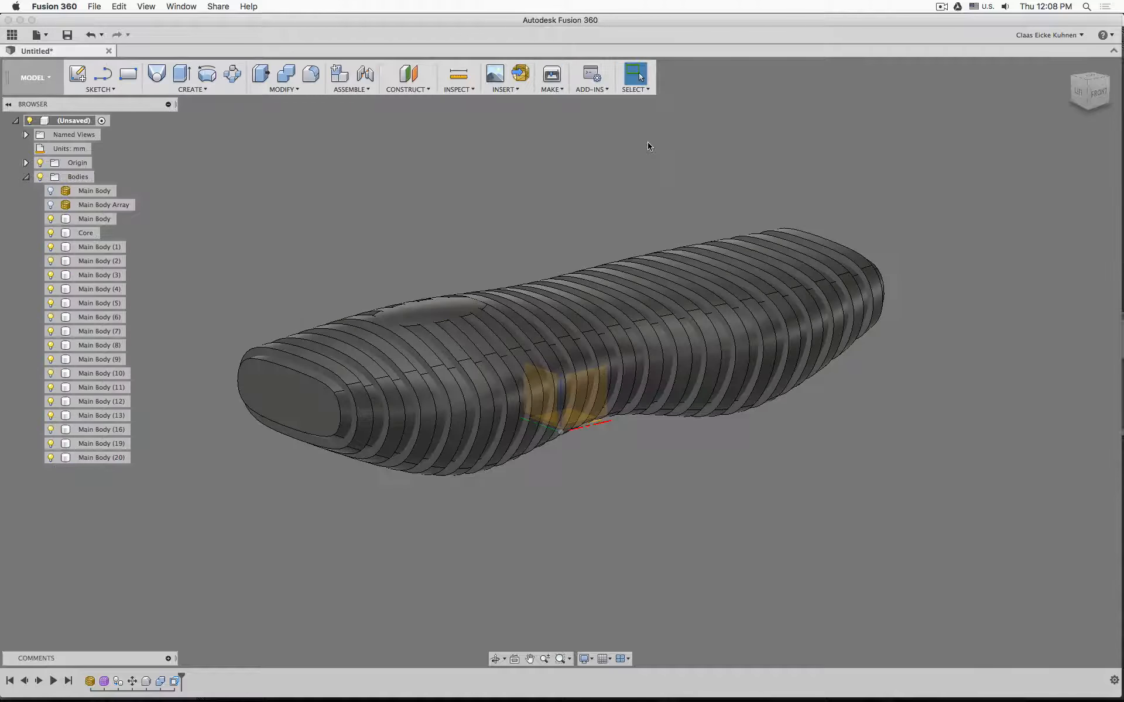
Step: Examine the updated ribbed bench and which bodies the Mesh1, Form1 and MoveBody1 features in the design history affect
middle_click_drag(785, 436, 682, 386, "shift")
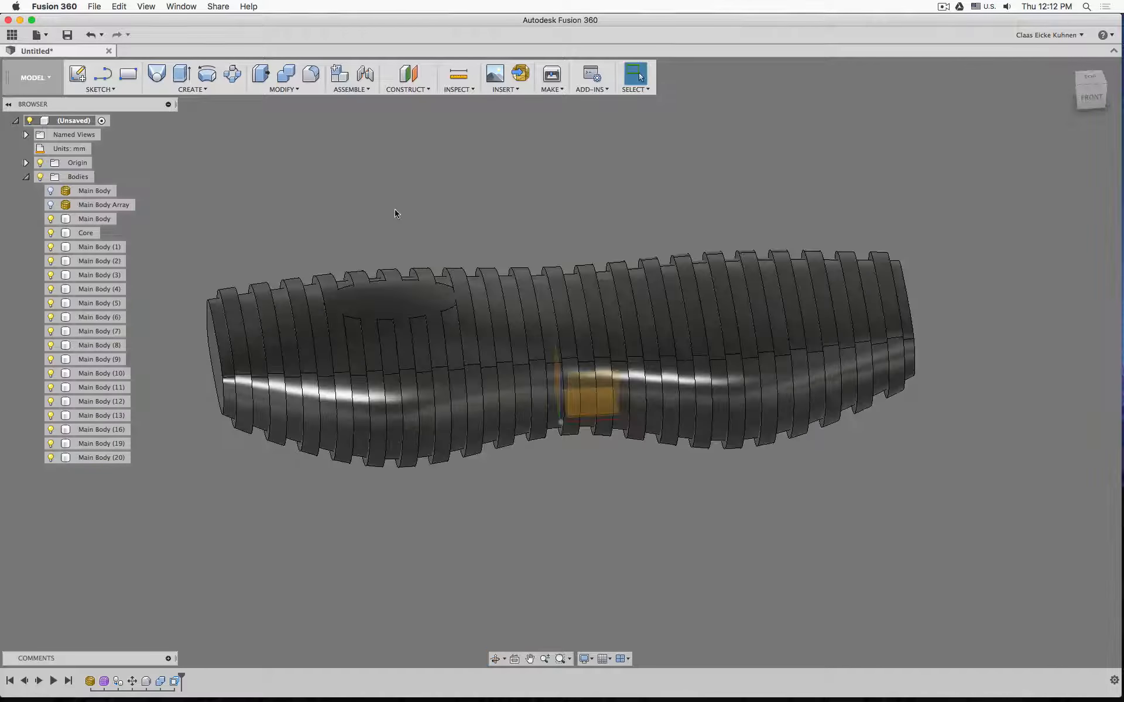
middle_click_drag(394, 214, 330, 365, "shift")
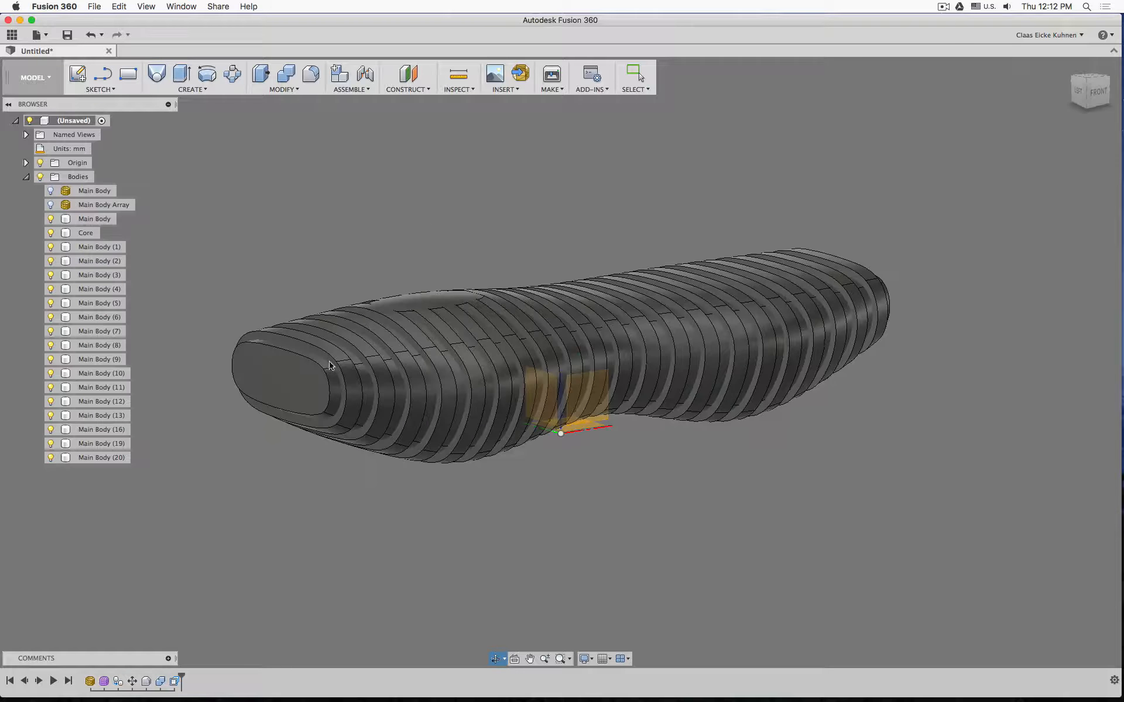
left_click(90, 682)
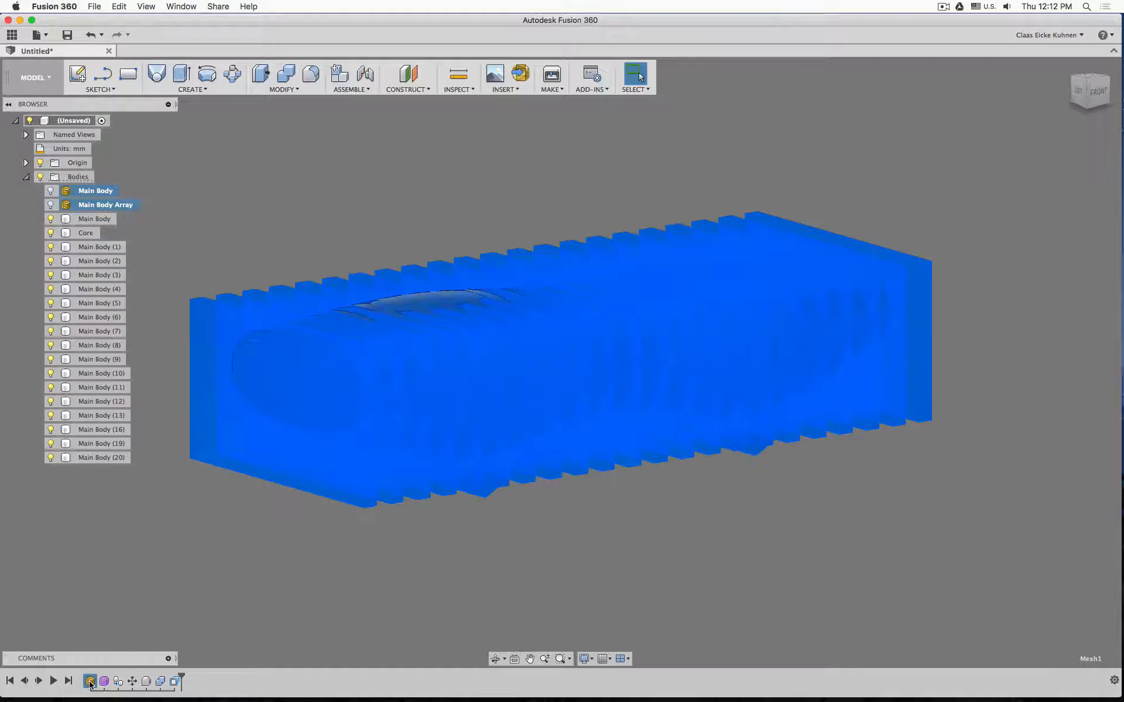
left_click(105, 682)
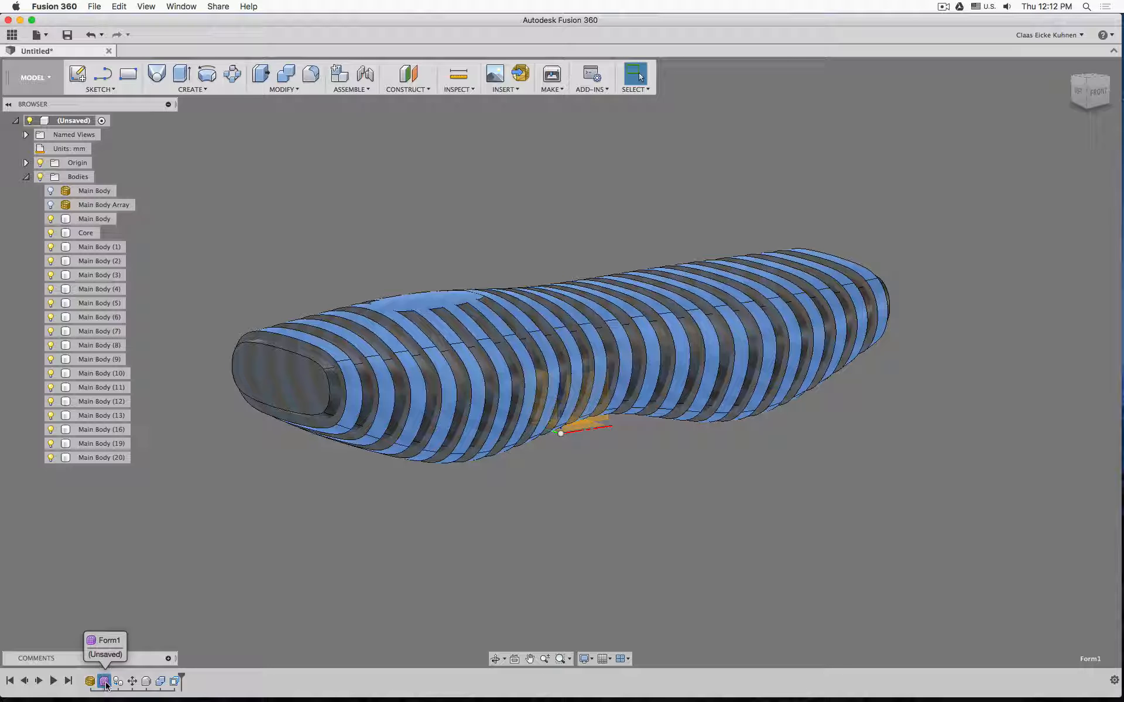
left_click(129, 682)
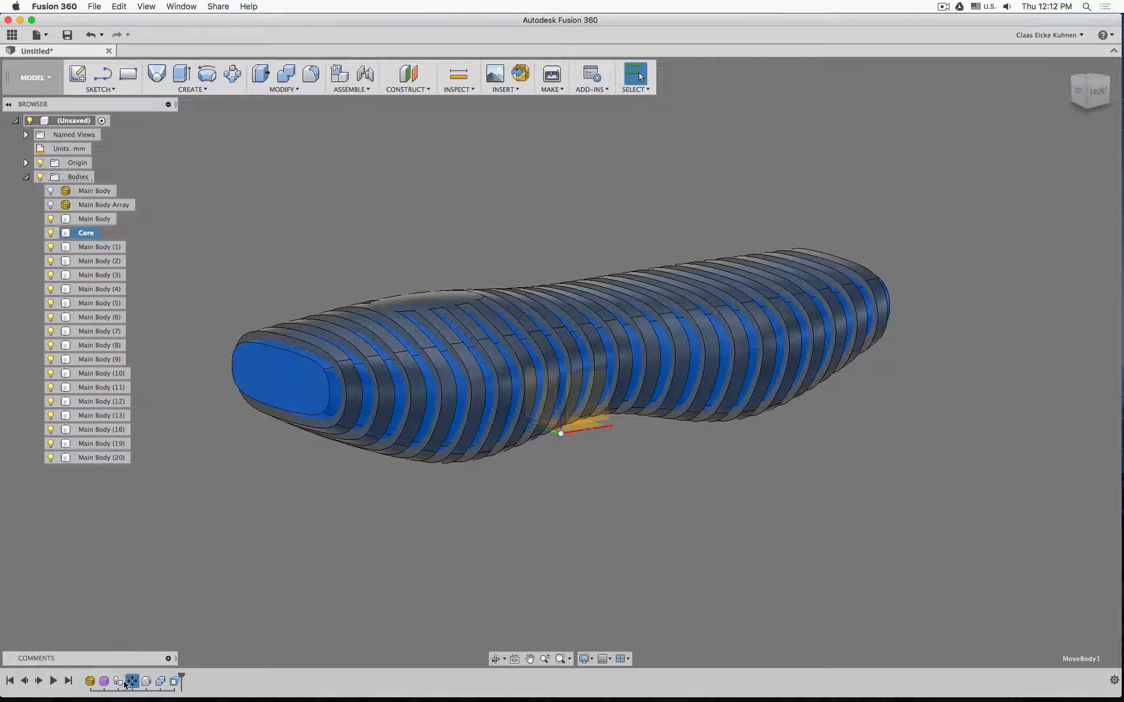
left_click(109, 682)
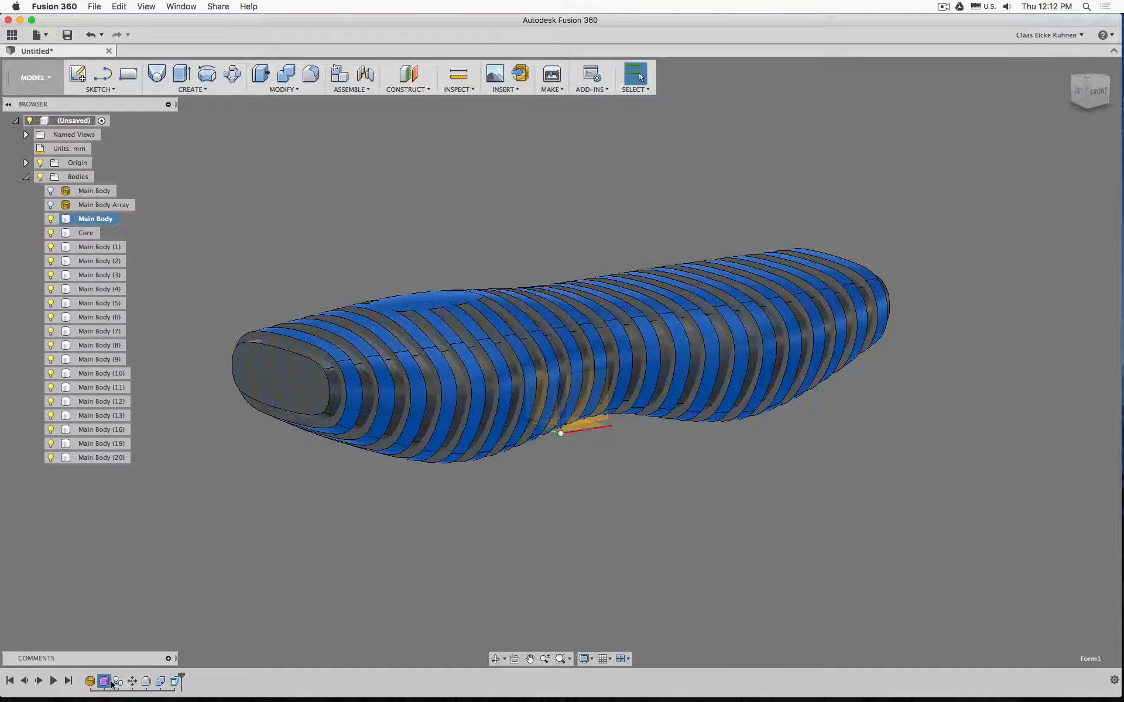
left_click(132, 682)
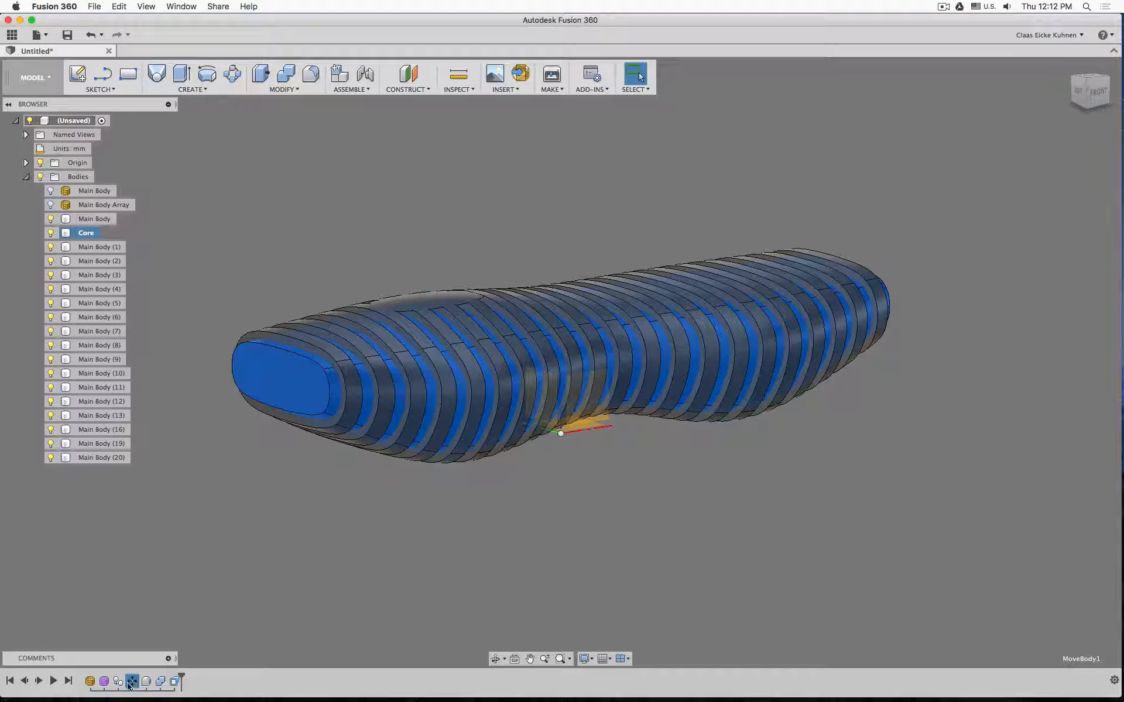
left_click(104, 682)
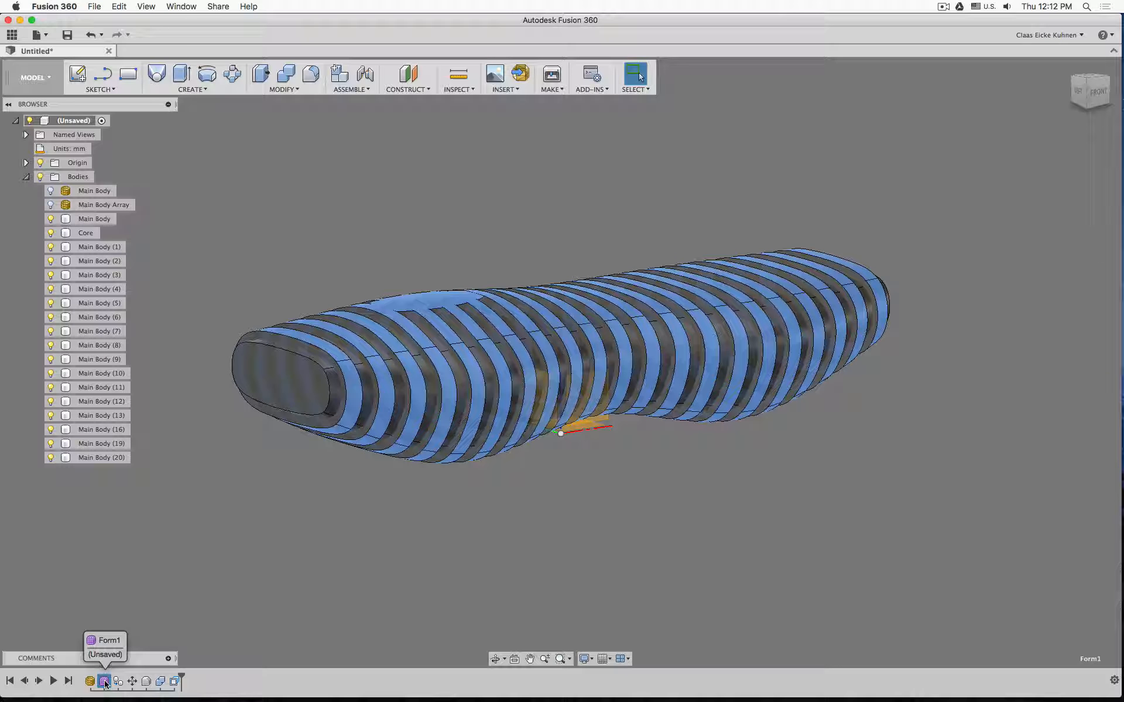
left_click(133, 681)
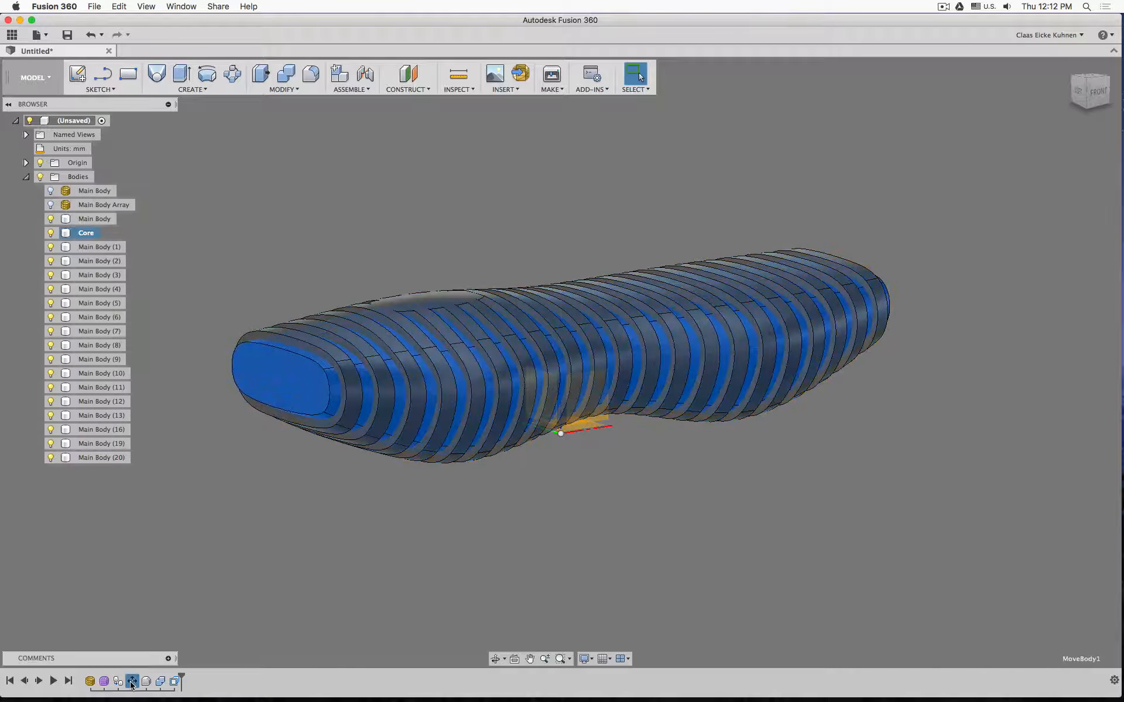
Step: Undo the form edit that raised the bench's upper edge, restoring the original ribbed shape
left_click(216, 552)
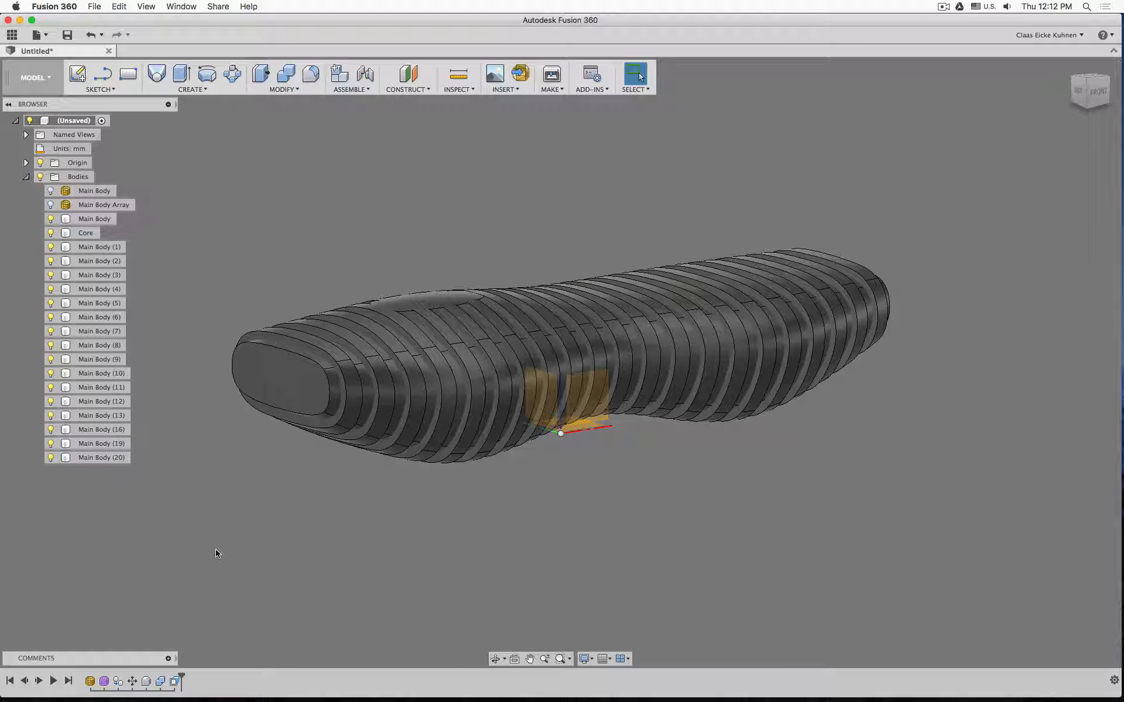
key("super+z")
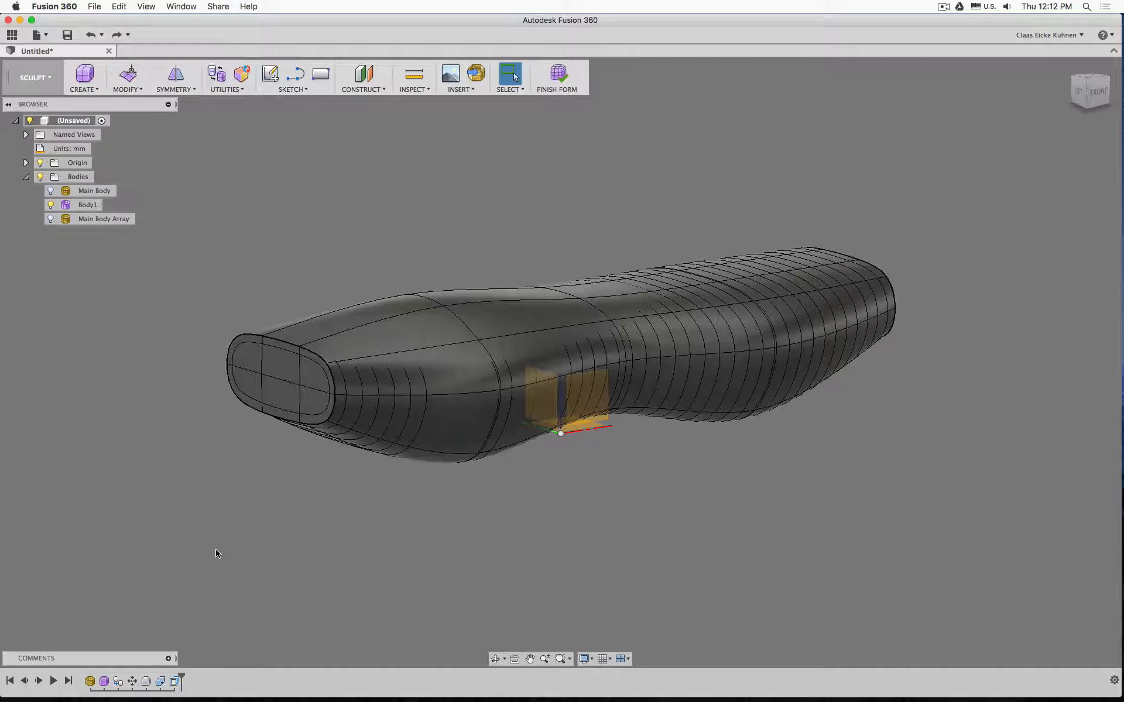
key("super+shift+z")
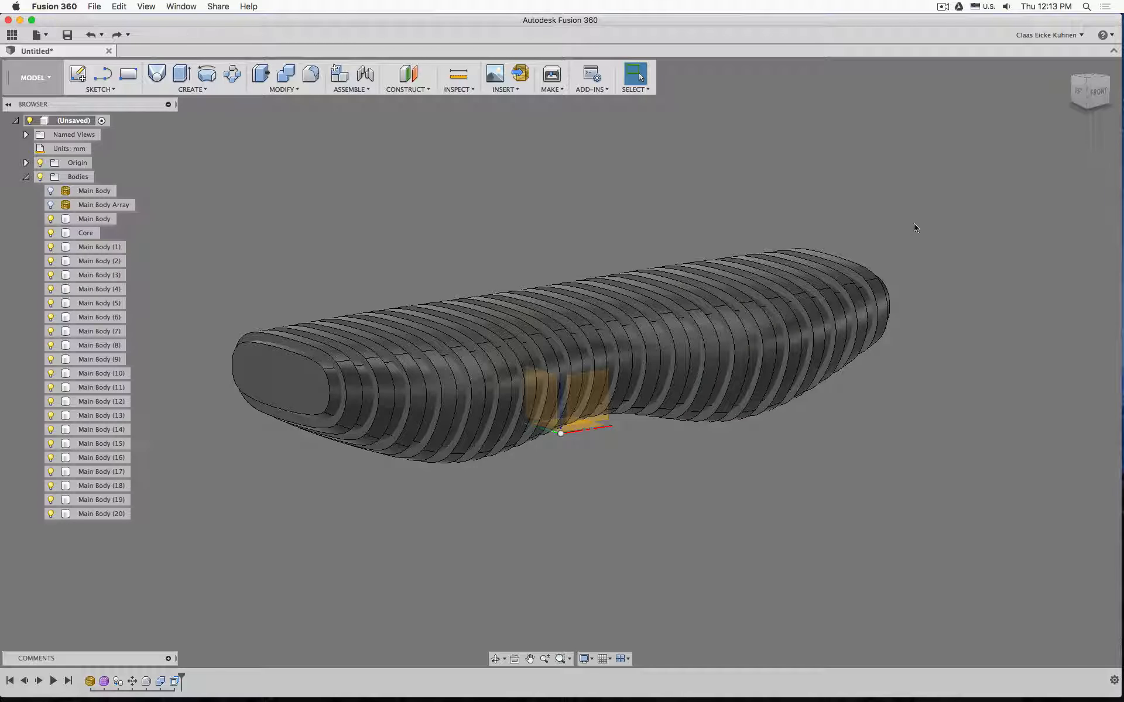
middle_click_drag(917, 228, 698, 221, "shift")
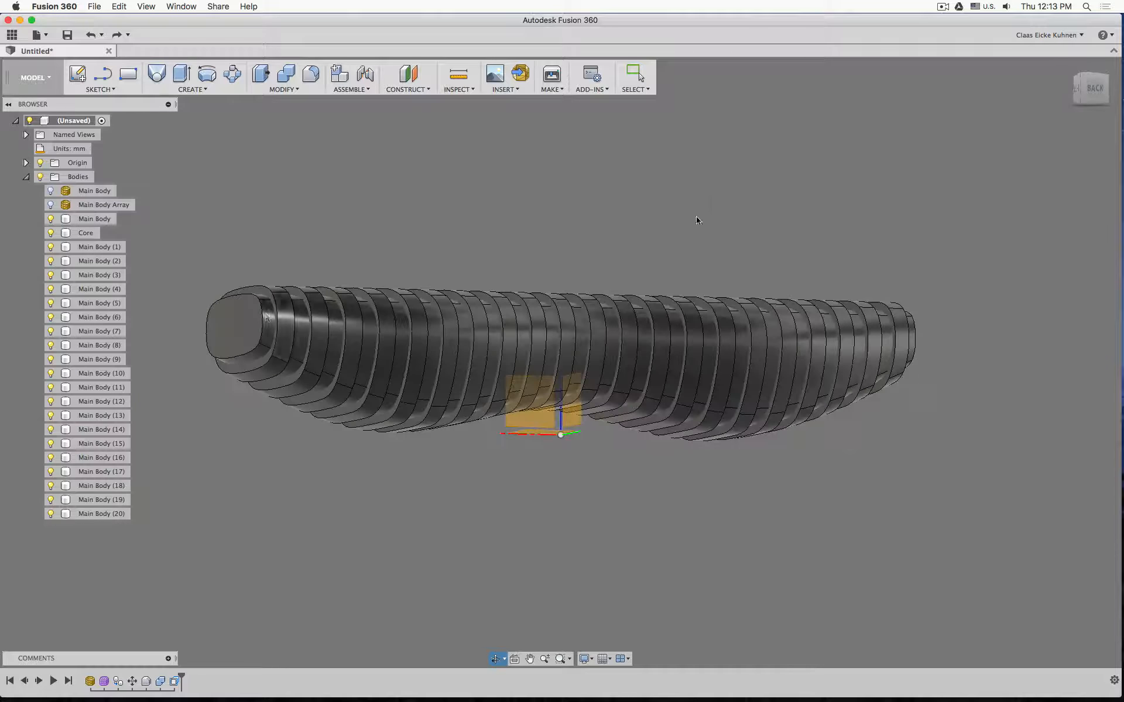
key("Escape")
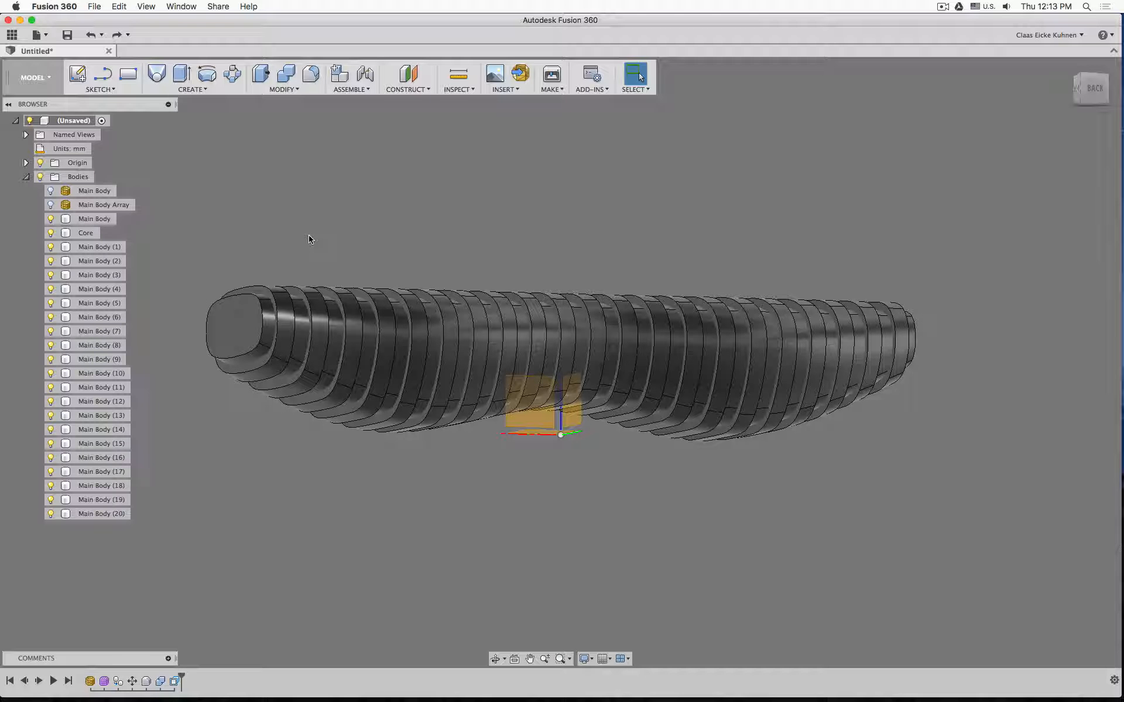
Step: Switch to Blender, show the layer with the trim box and rib array, and select Array Trimmed Ribs to examine its Array modifier
mouse_move(453, 696)
left_click(315, 682)
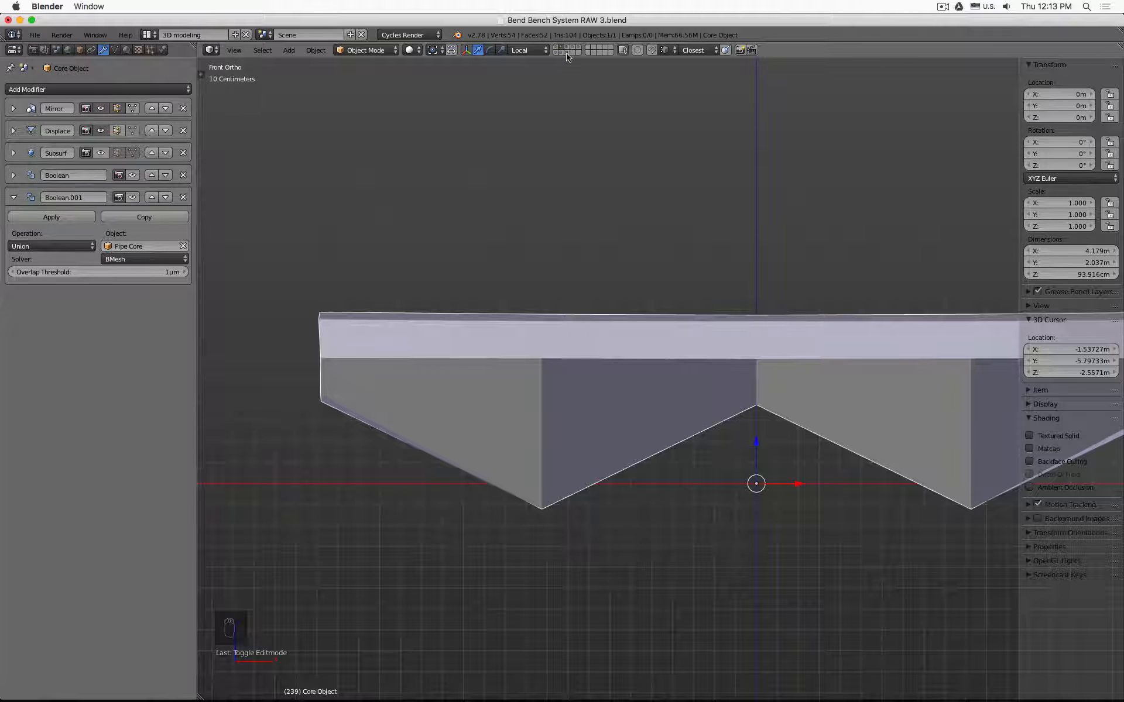
left_click(566, 53)
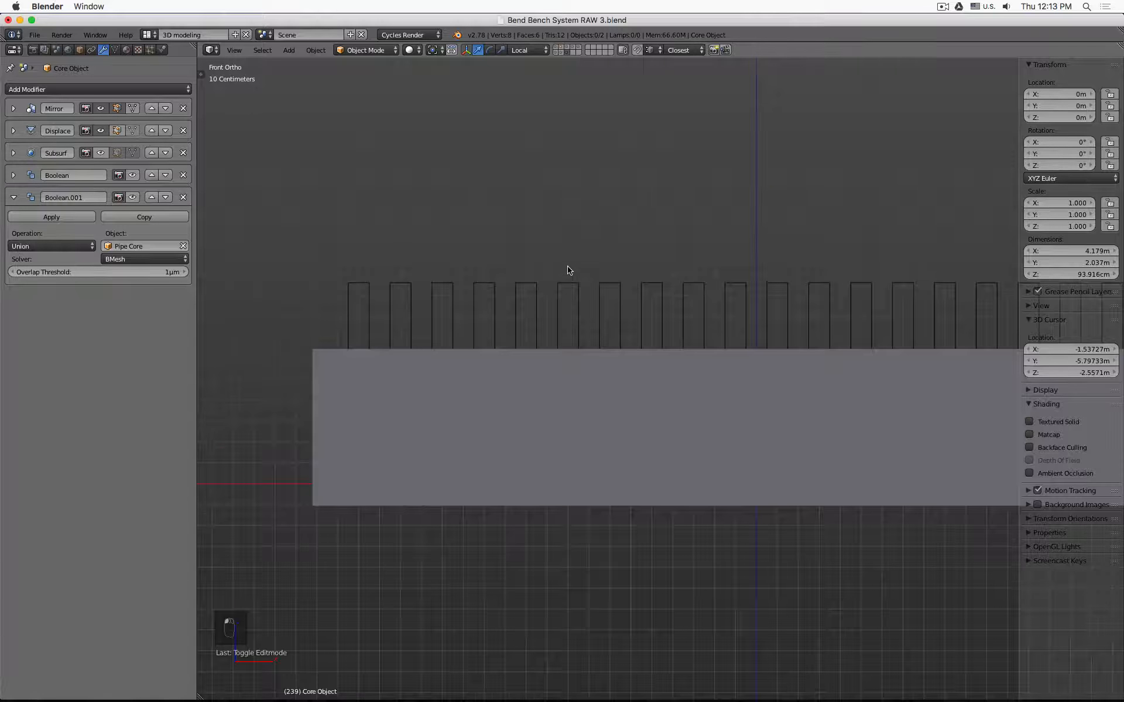
scroll(567, 271, "down", 2)
left_click(544, 287)
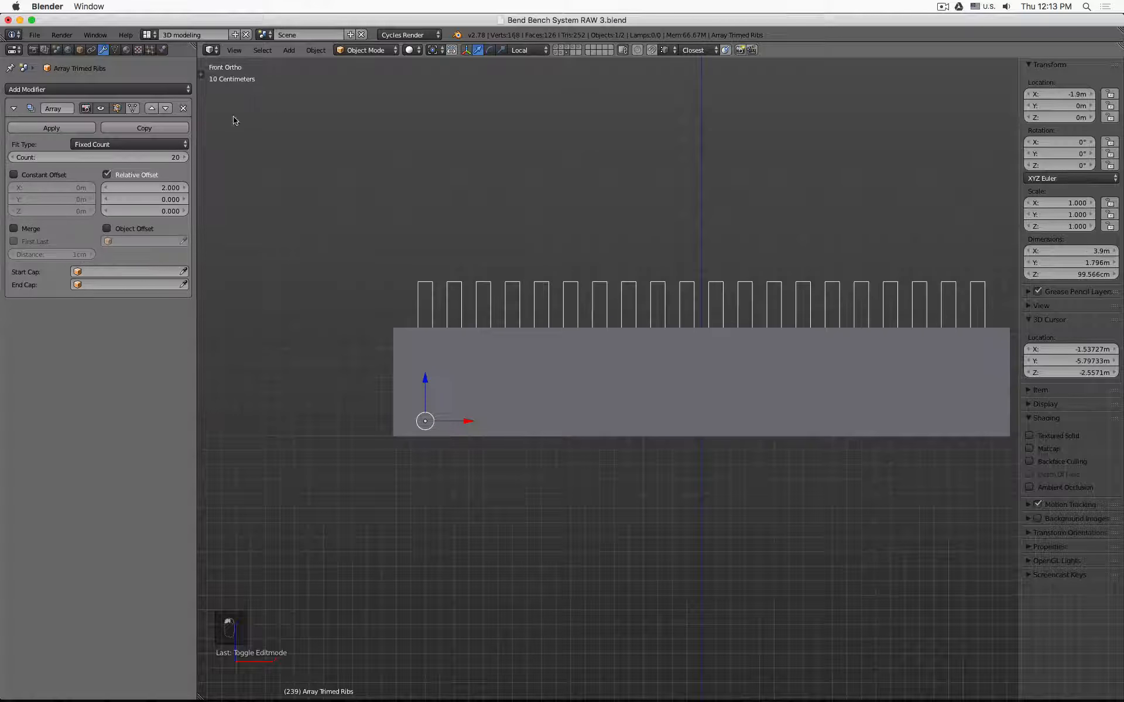
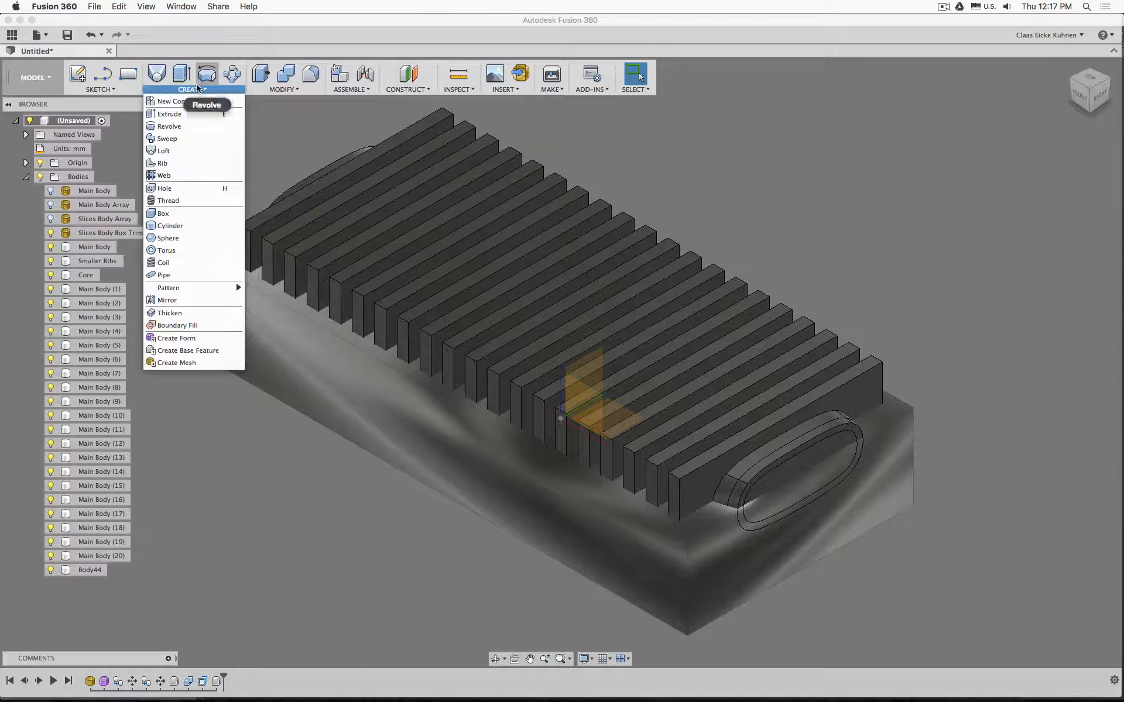
Step: In a Fusion 360 base feature, convert the Slices Body Box Trim mesh to a new BRep body and finish the base feature
left_click(187, 350)
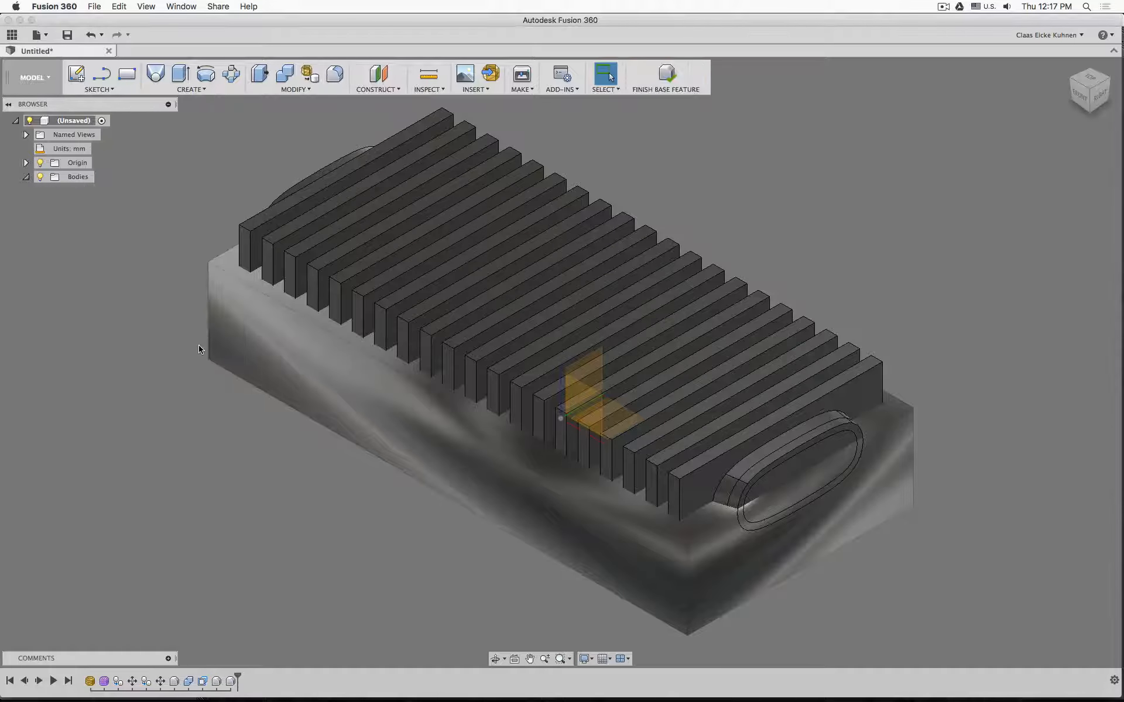
left_click(243, 282)
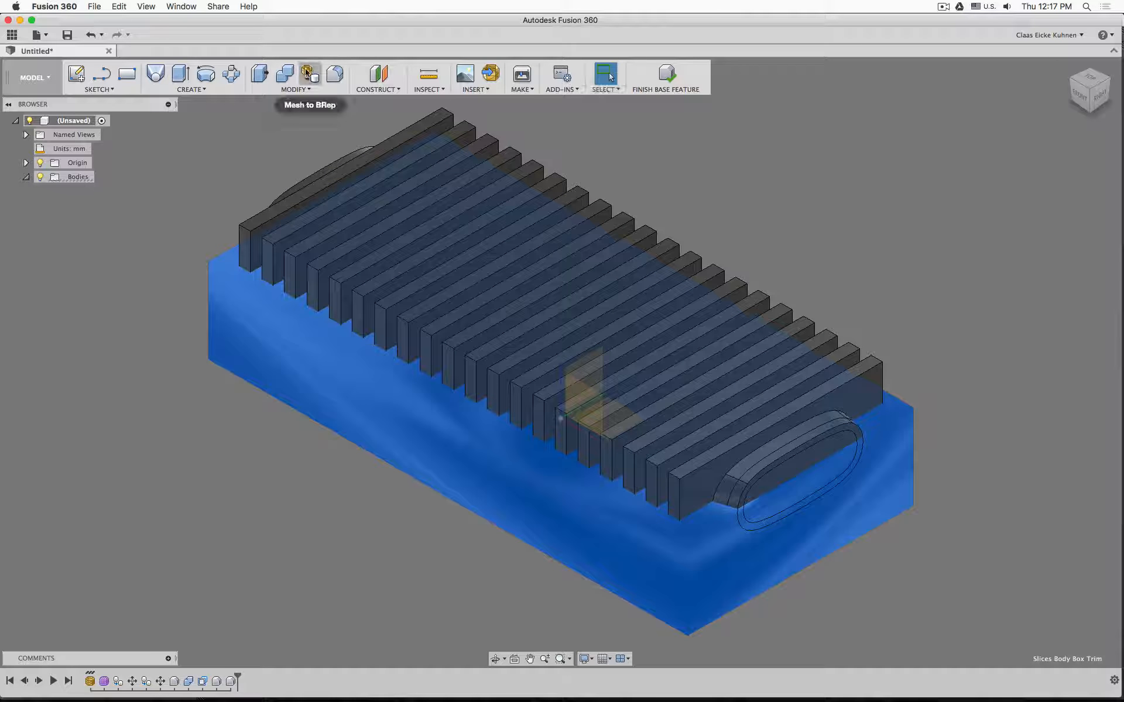
left_click(309, 73)
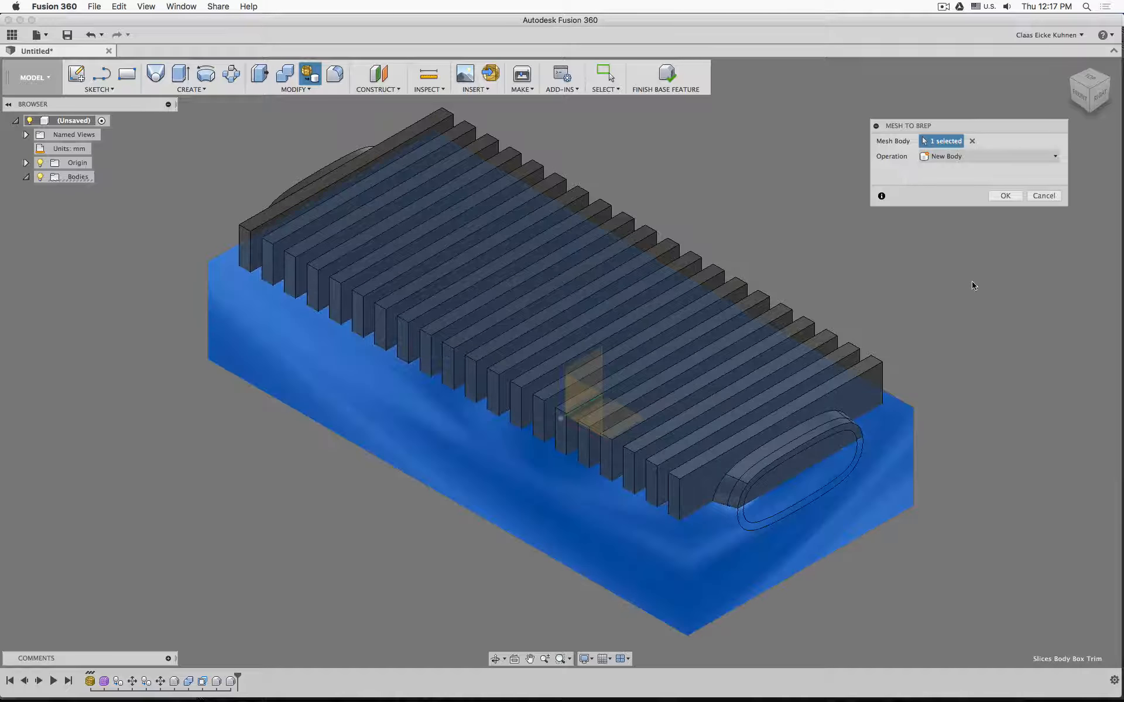
left_click(995, 196)
left_click(667, 75)
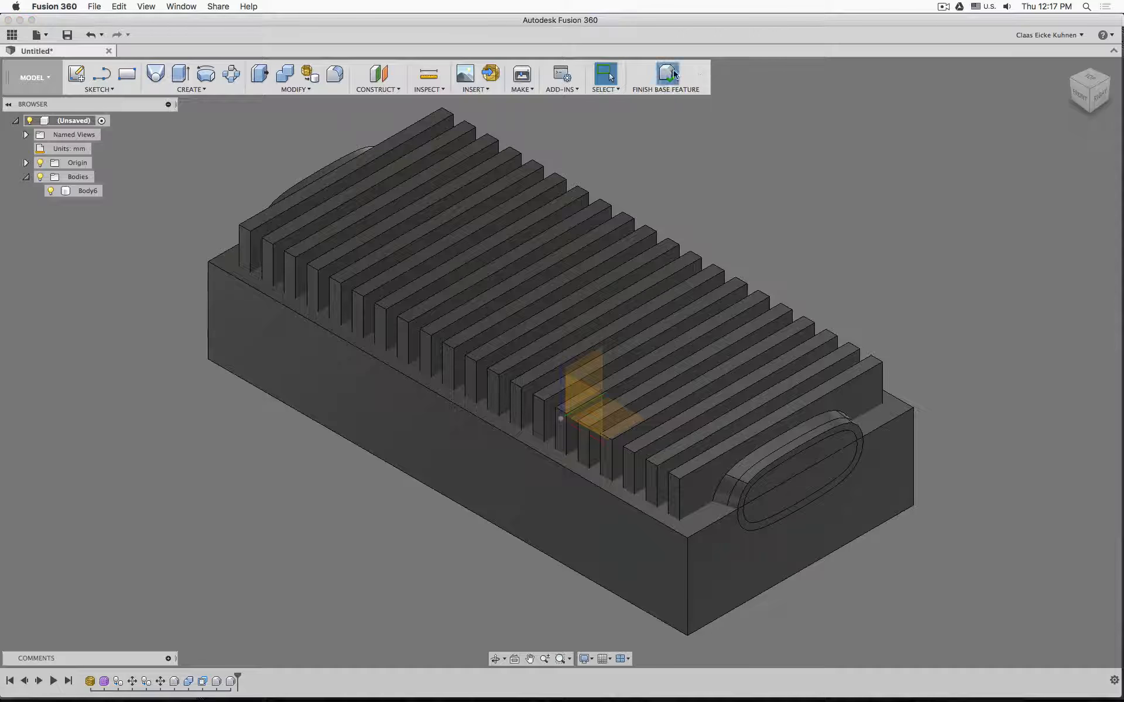
left_click(327, 454)
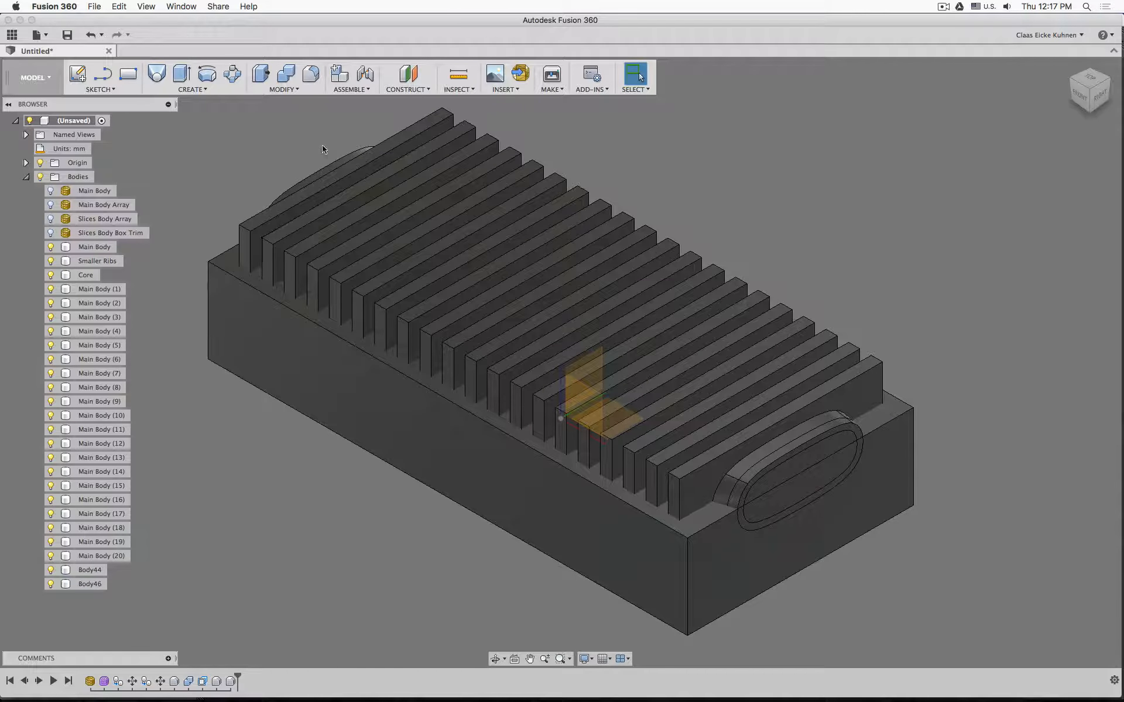
Step: Cut the converted trim box from the slice array body with Combine, without keeping the tool body
left_click(289, 73)
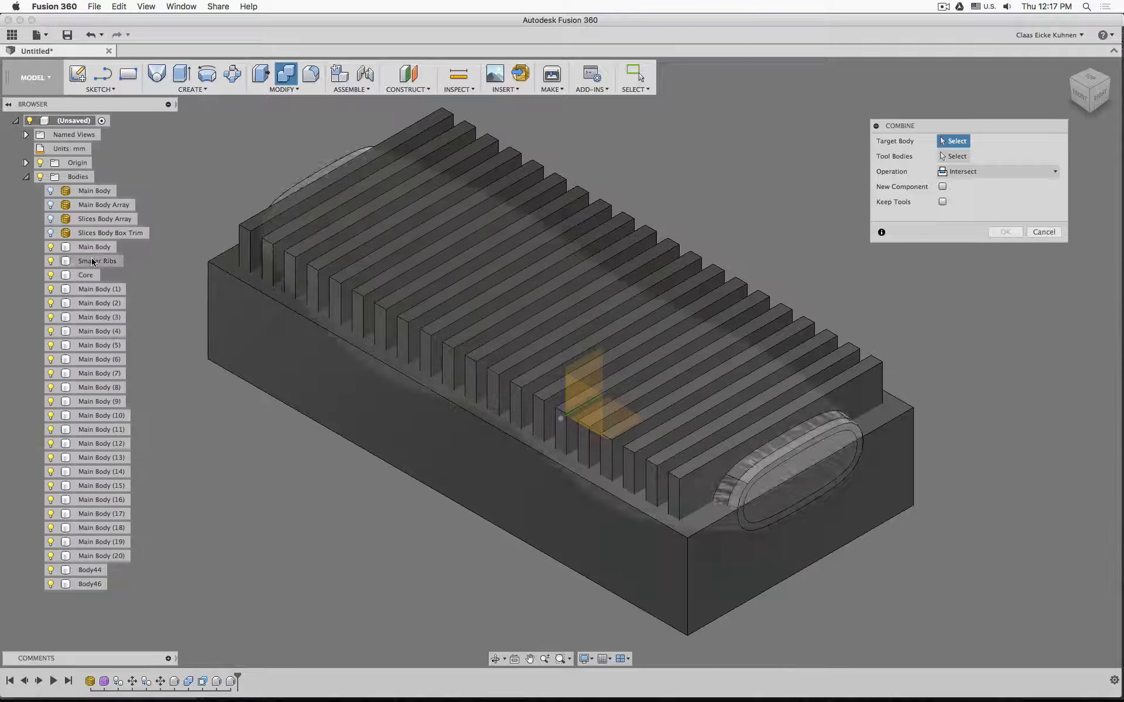
left_click(89, 572)
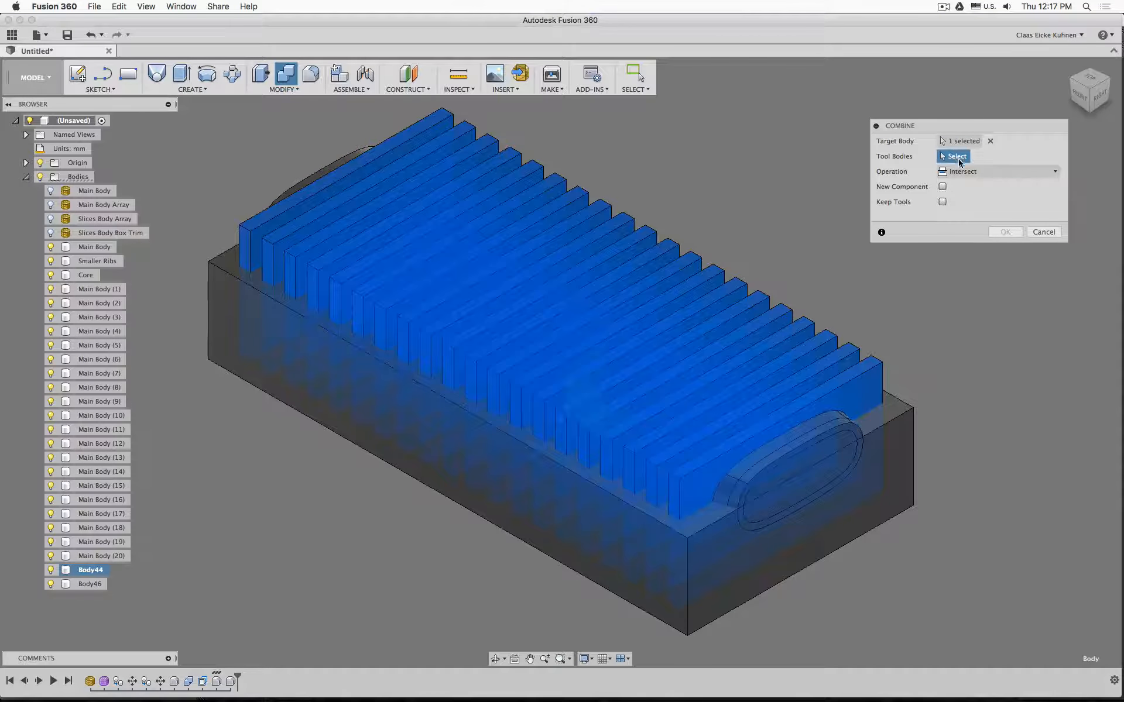
left_click(967, 171)
left_click(996, 199)
left_click(910, 454)
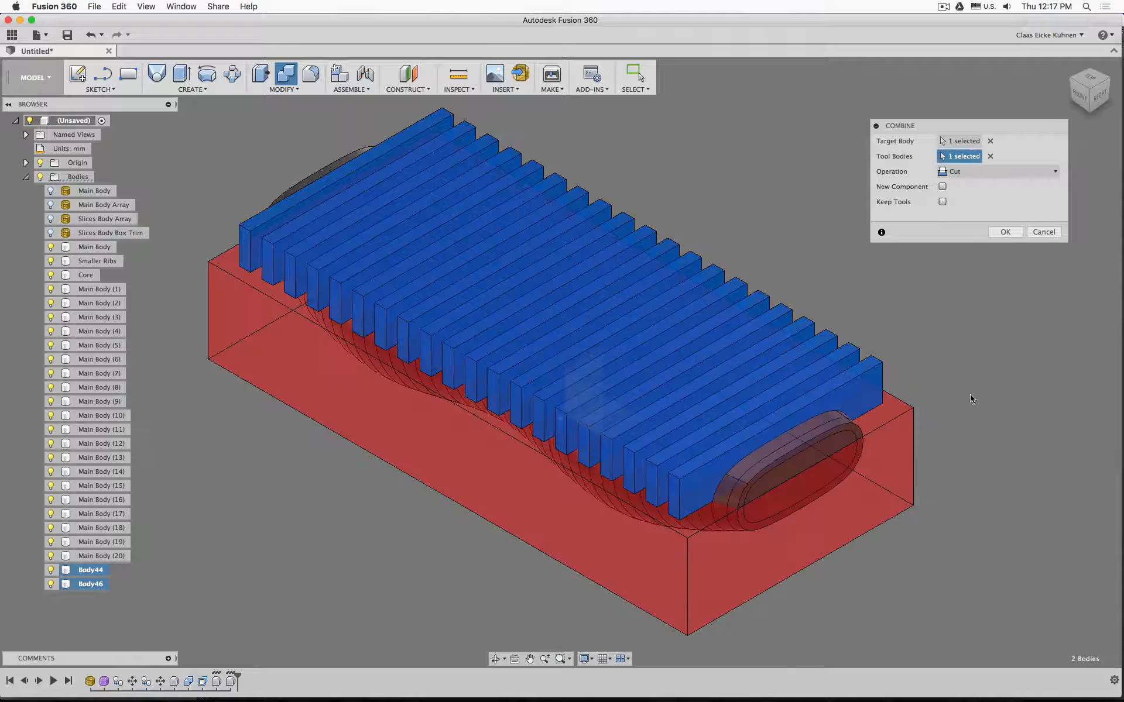
left_click(995, 233)
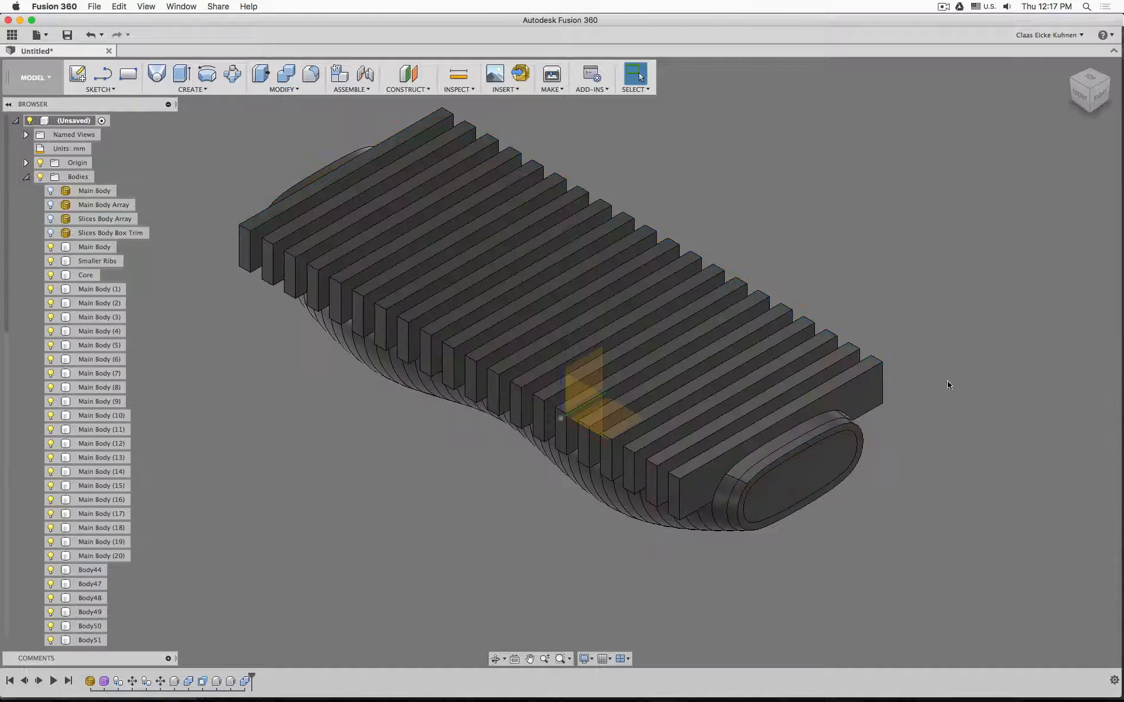
Step: Intersect the Smaller Ribs body with all 20 trimmed slice bodies using Combine, without keeping the tools
middle_click_drag(948, 383, 990, 357, "shift")
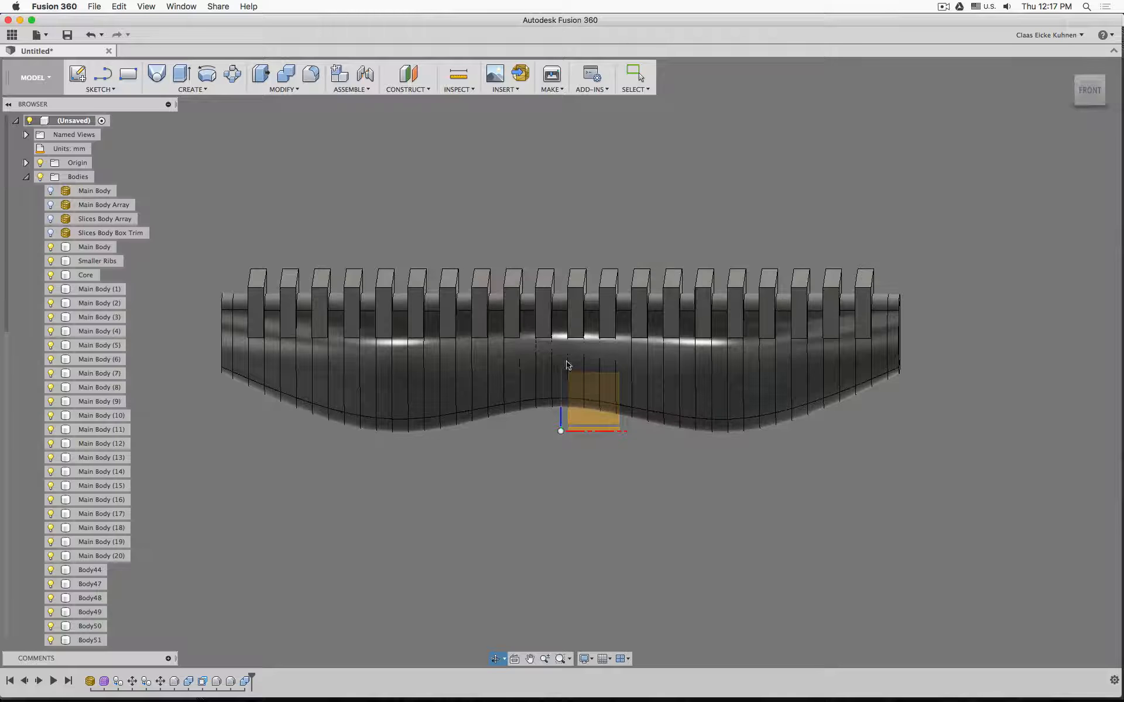
left_click(108, 262)
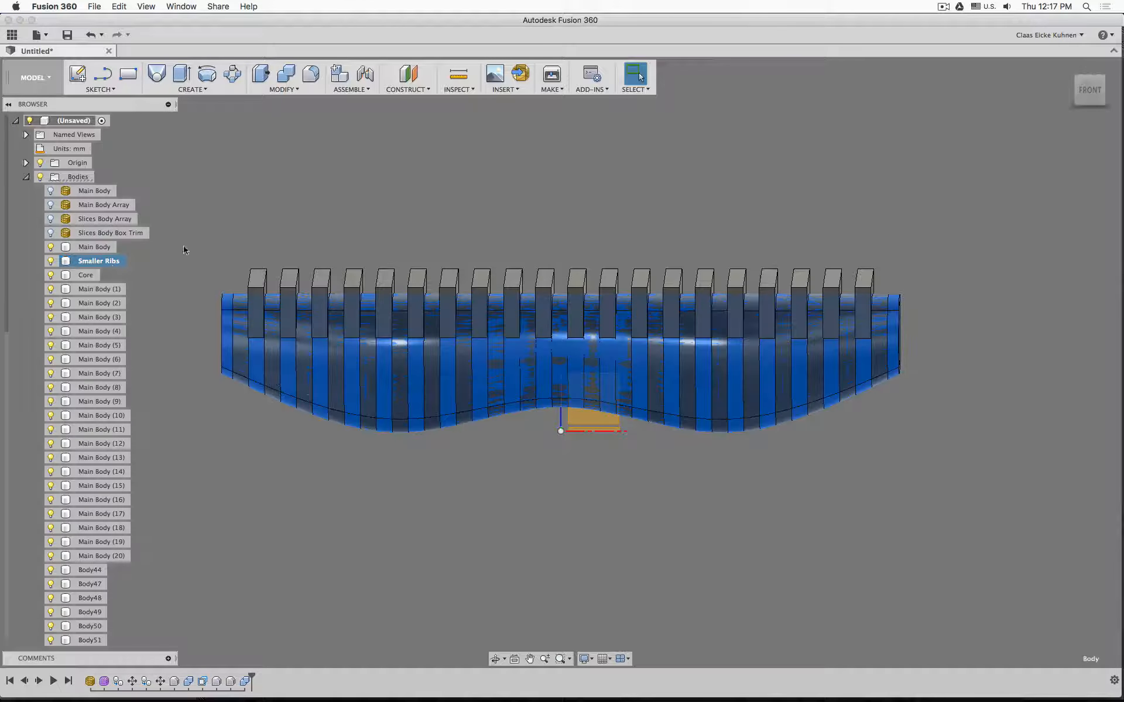
left_click(286, 74)
left_click(959, 156)
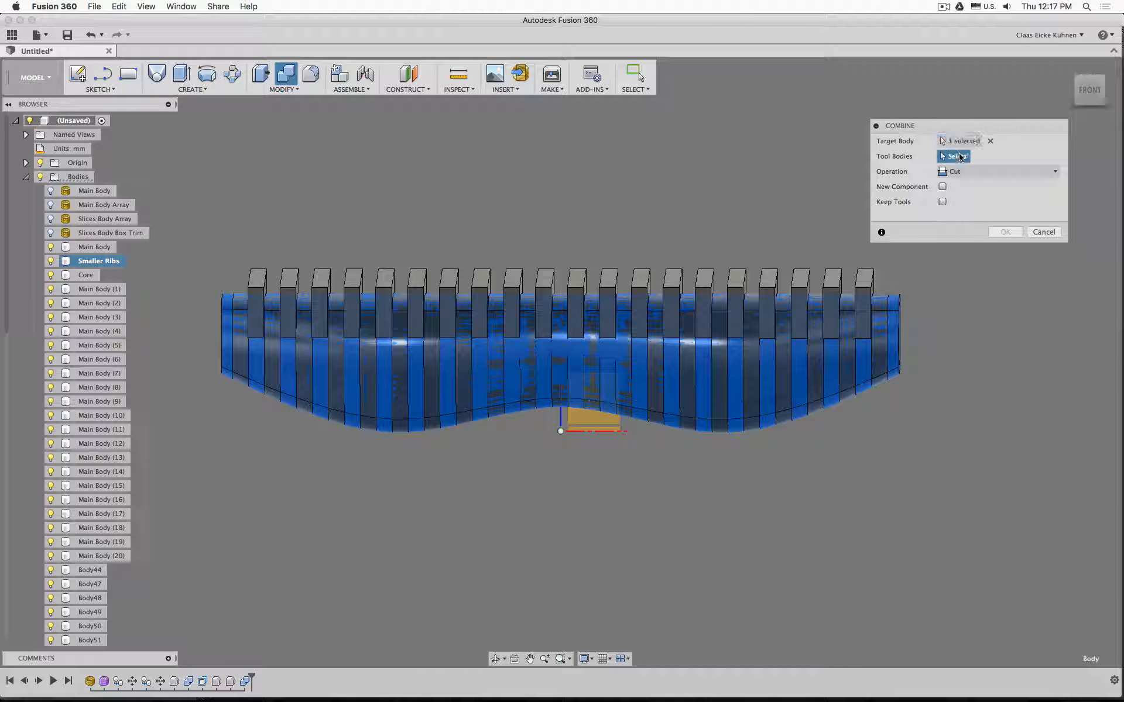
left_click(258, 280)
left_click(290, 280)
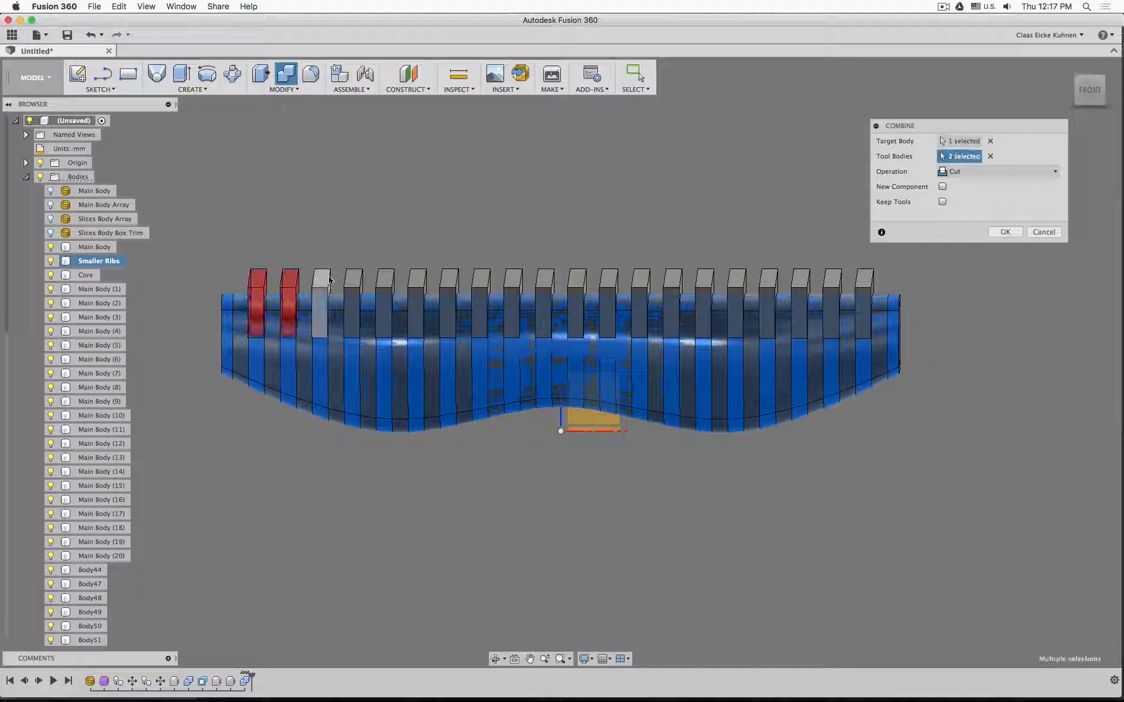
left_click(321, 280)
left_click(355, 279)
left_click(386, 279)
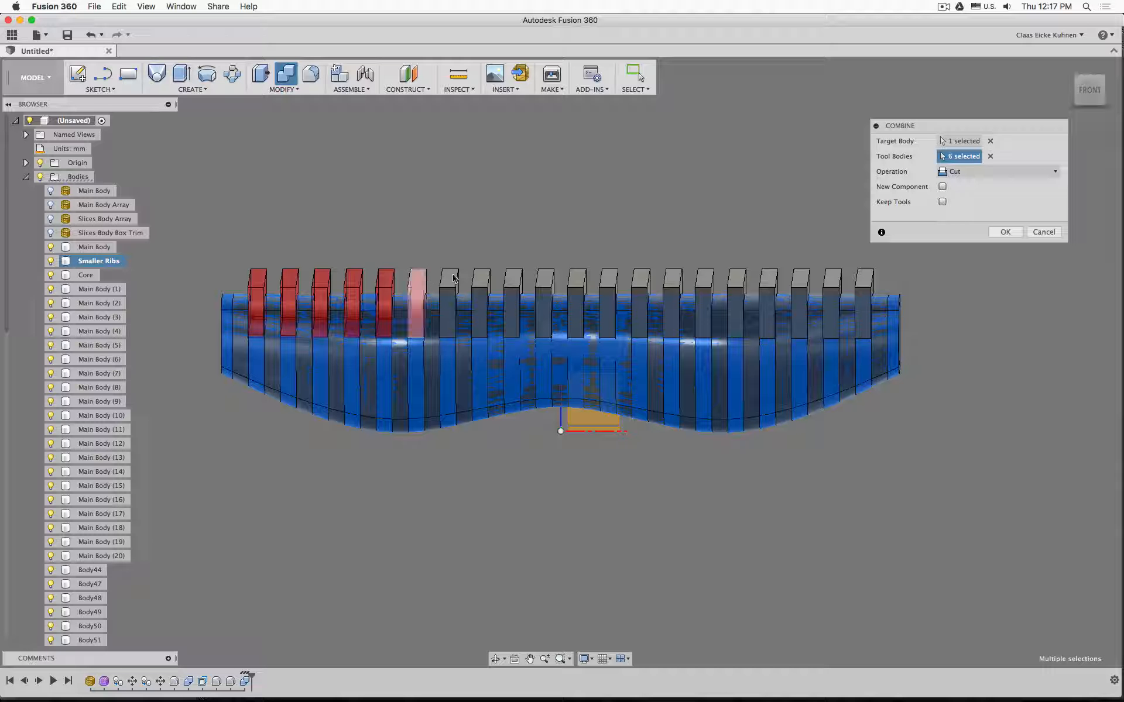
left_click(417, 279)
left_click(450, 280)
left_click(481, 280)
left_click(513, 280)
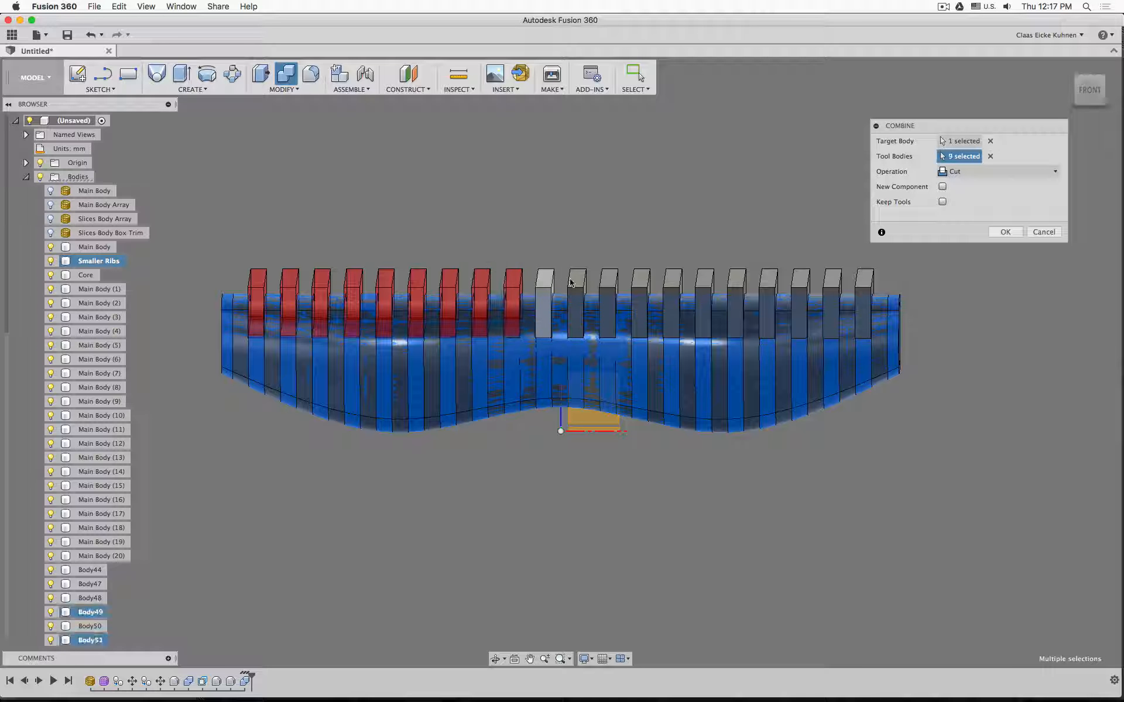
left_click(545, 280)
left_click(577, 280)
left_click(609, 279)
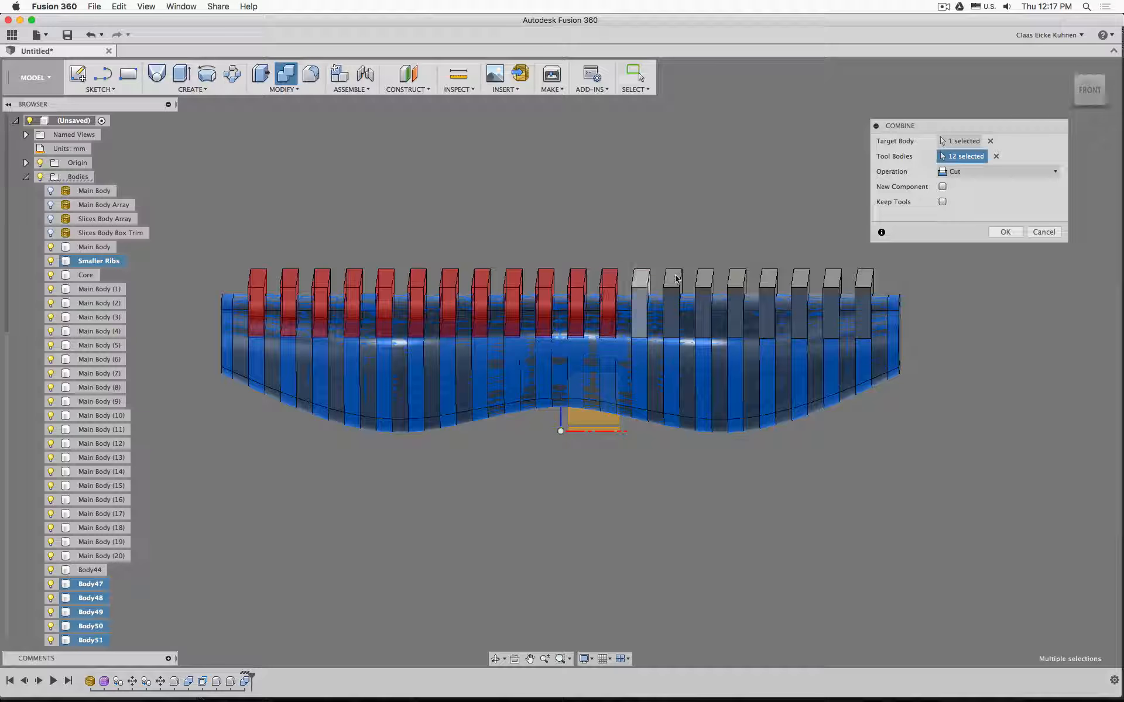
left_click(641, 280)
left_click(688, 279)
left_click(706, 280)
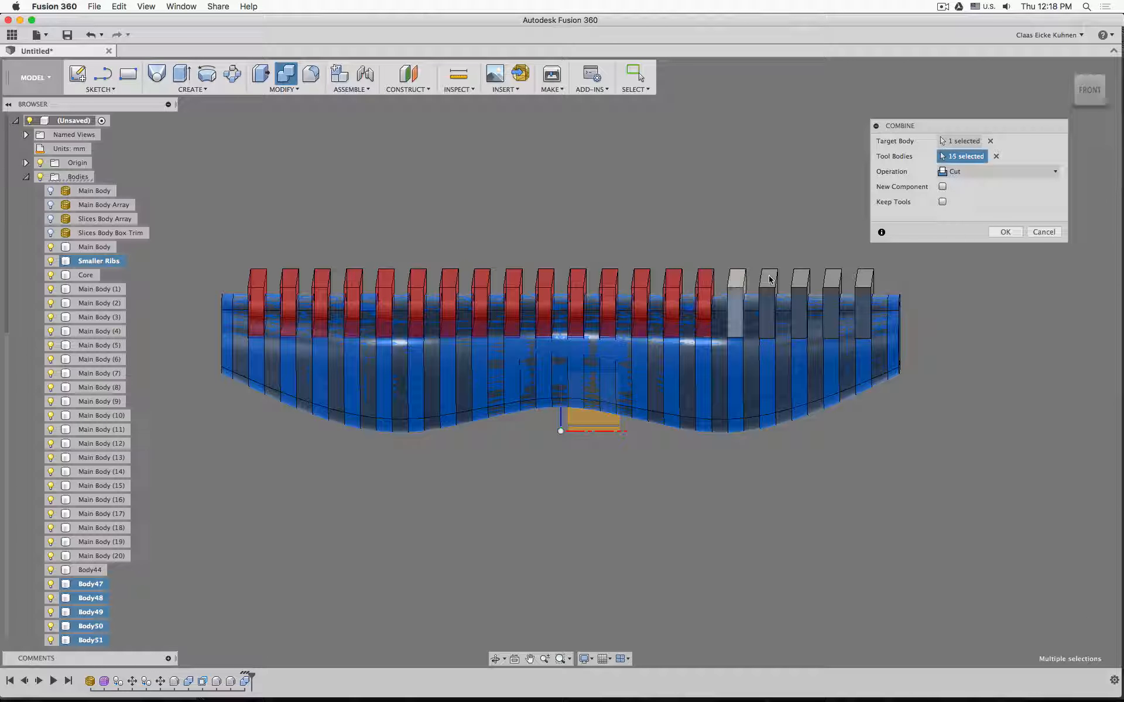
left_click(737, 280)
left_click(769, 280)
left_click(832, 280)
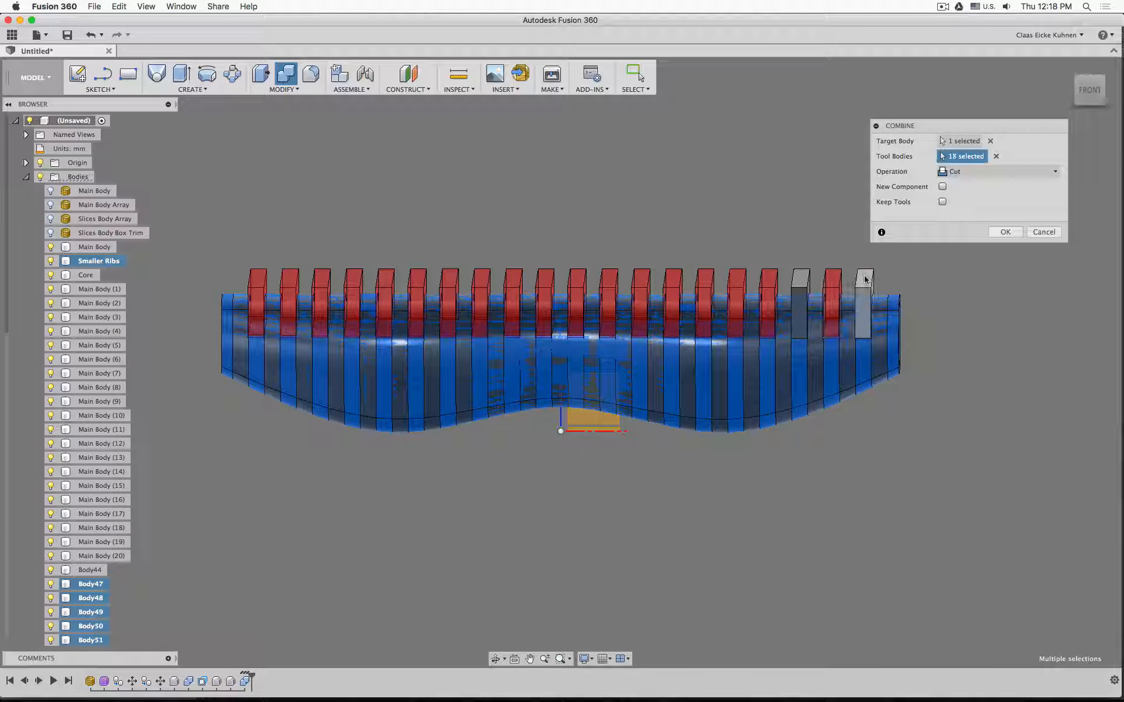
left_click(865, 280)
left_click(802, 279)
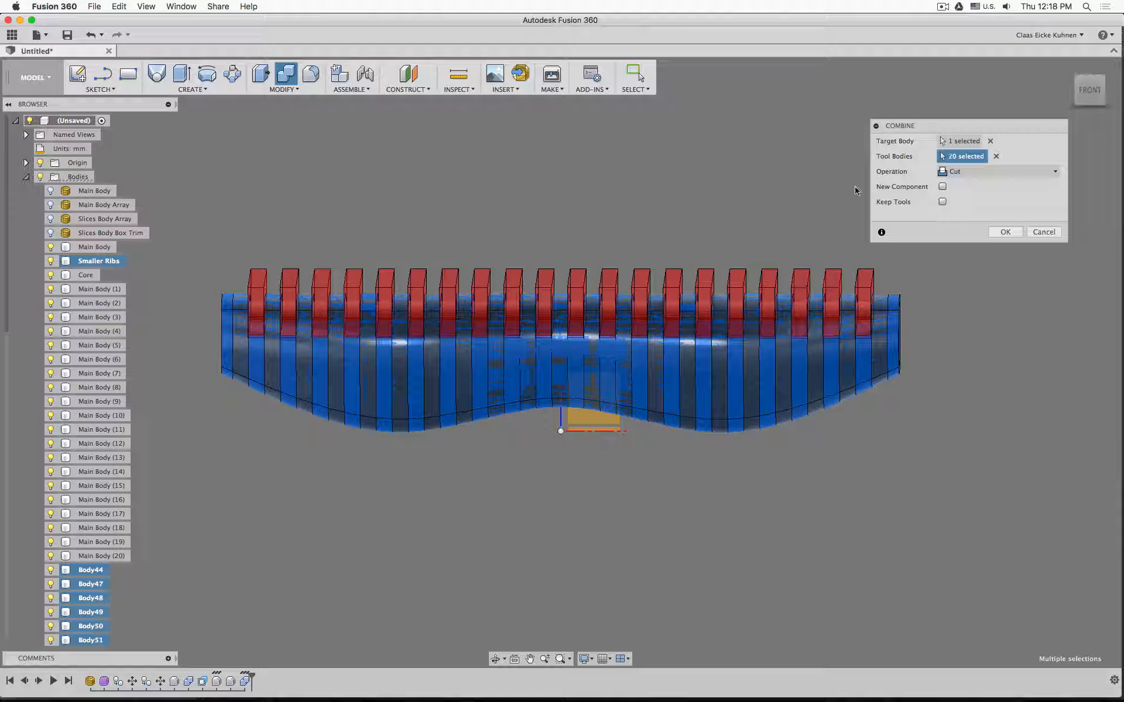
left_click(998, 171)
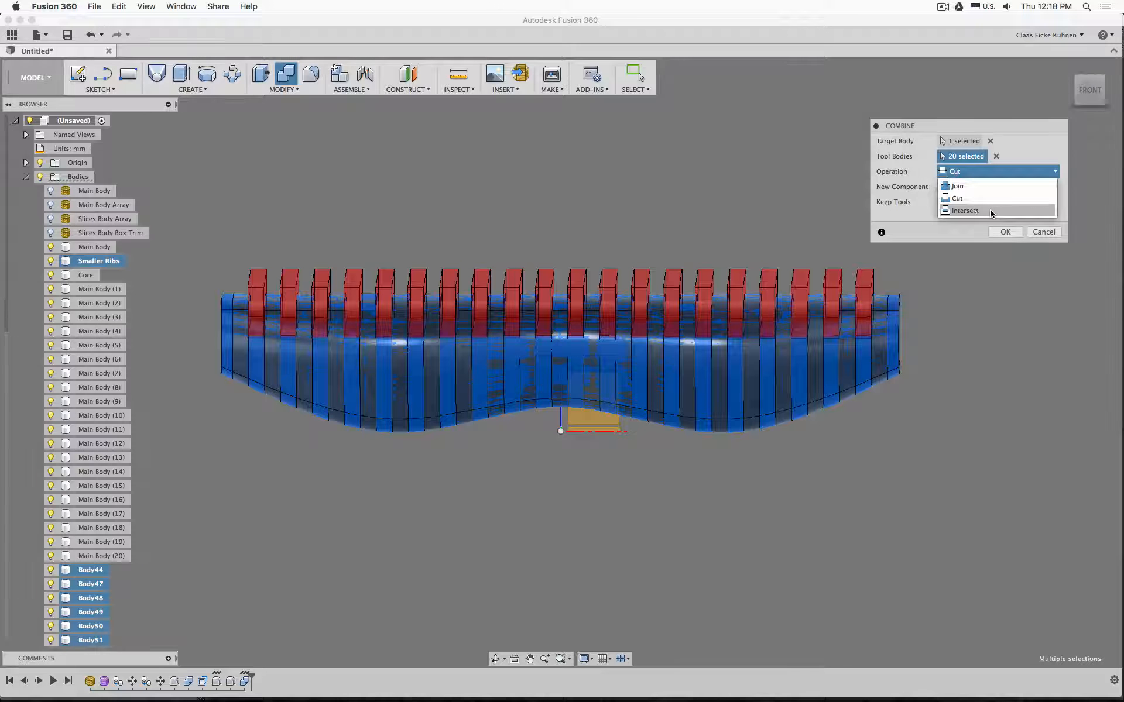
left_click(989, 210)
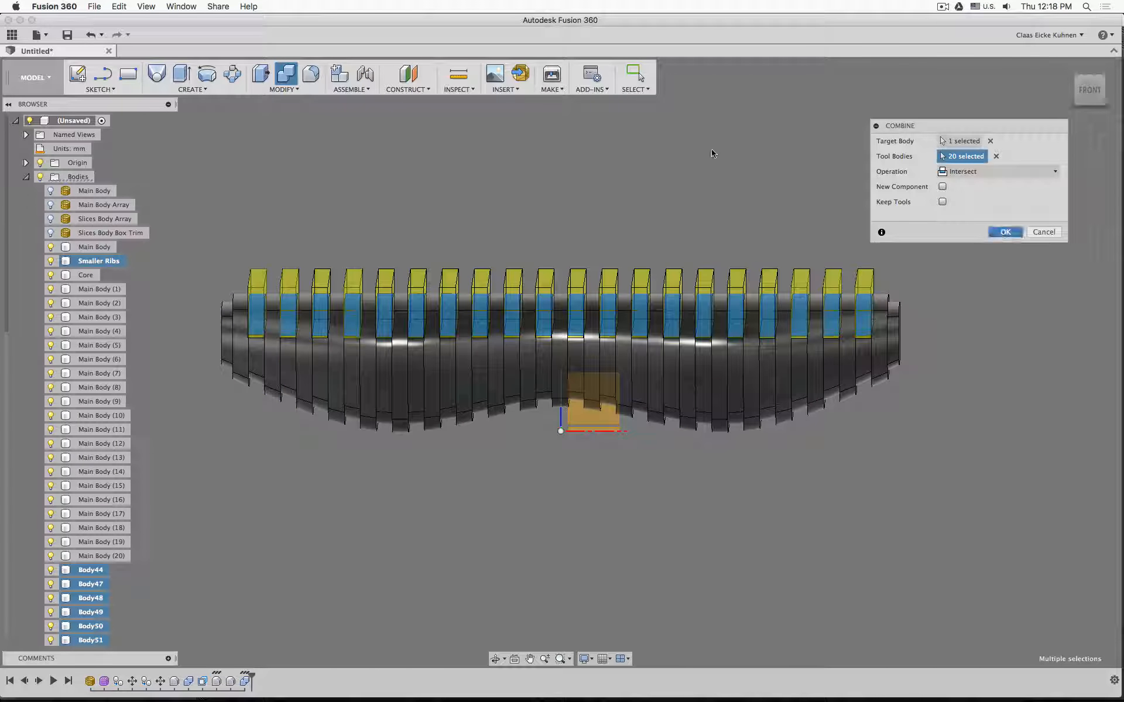
key("Return")
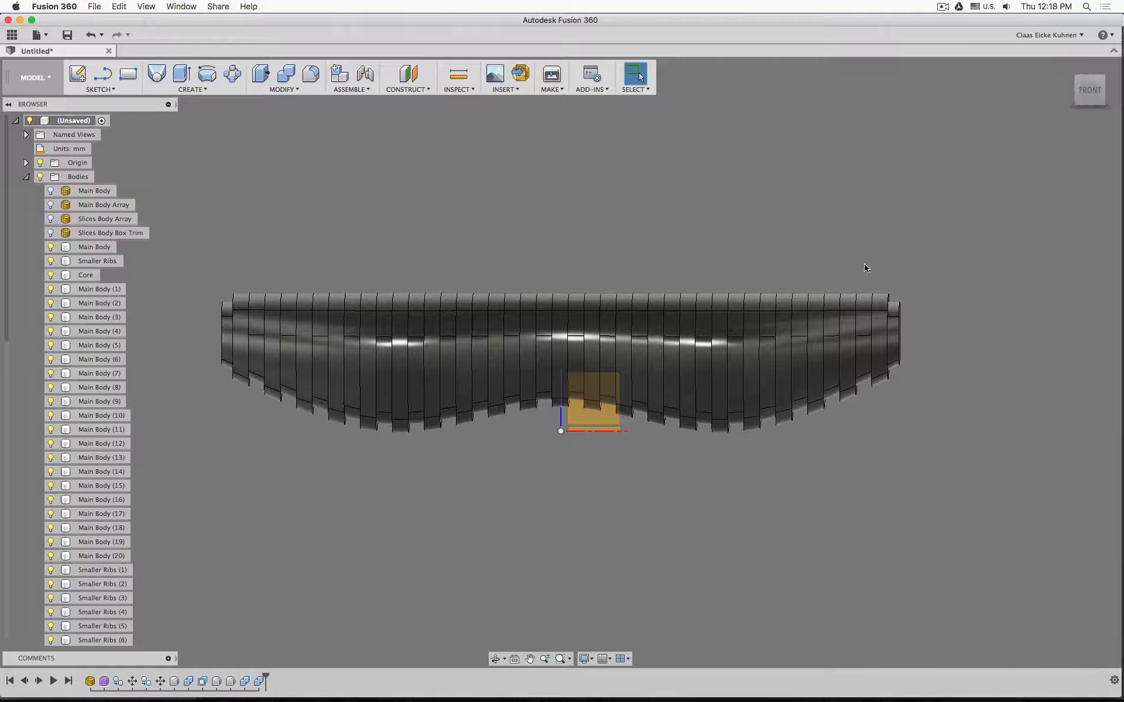
Step: Examine the ribbed bench from the back, side and front, checking briefly against the Half Rib Trim reference in Blender
middle_click_drag(865, 268, 568, 258, "shift")
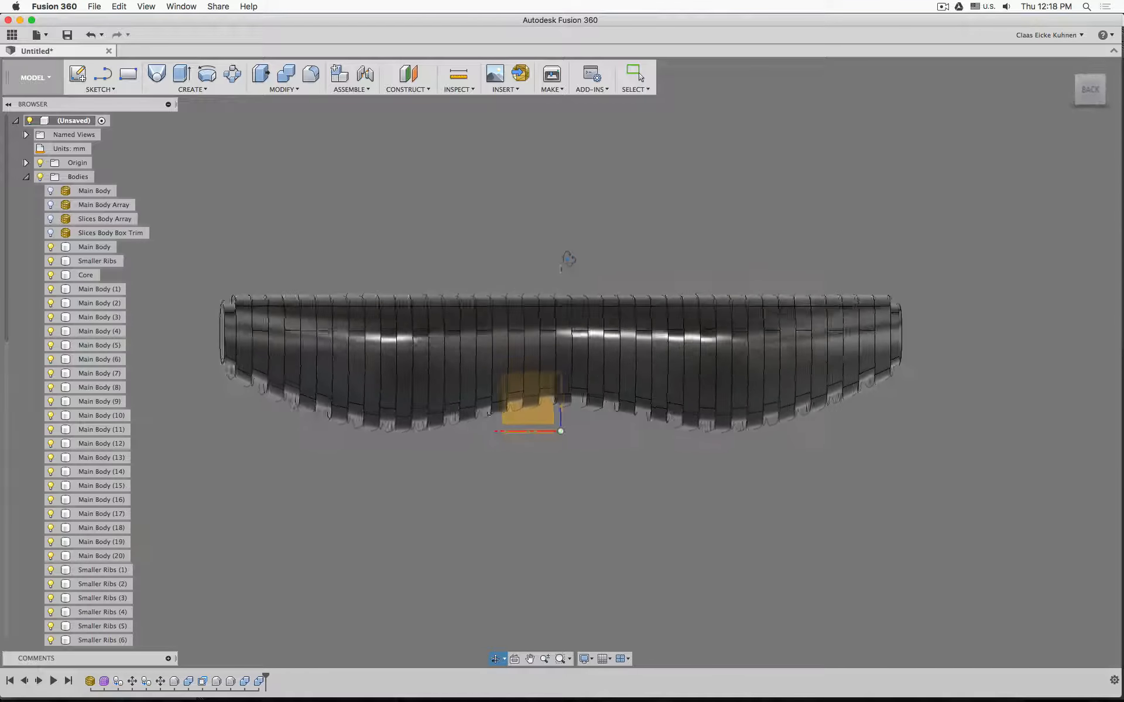
key("Escape")
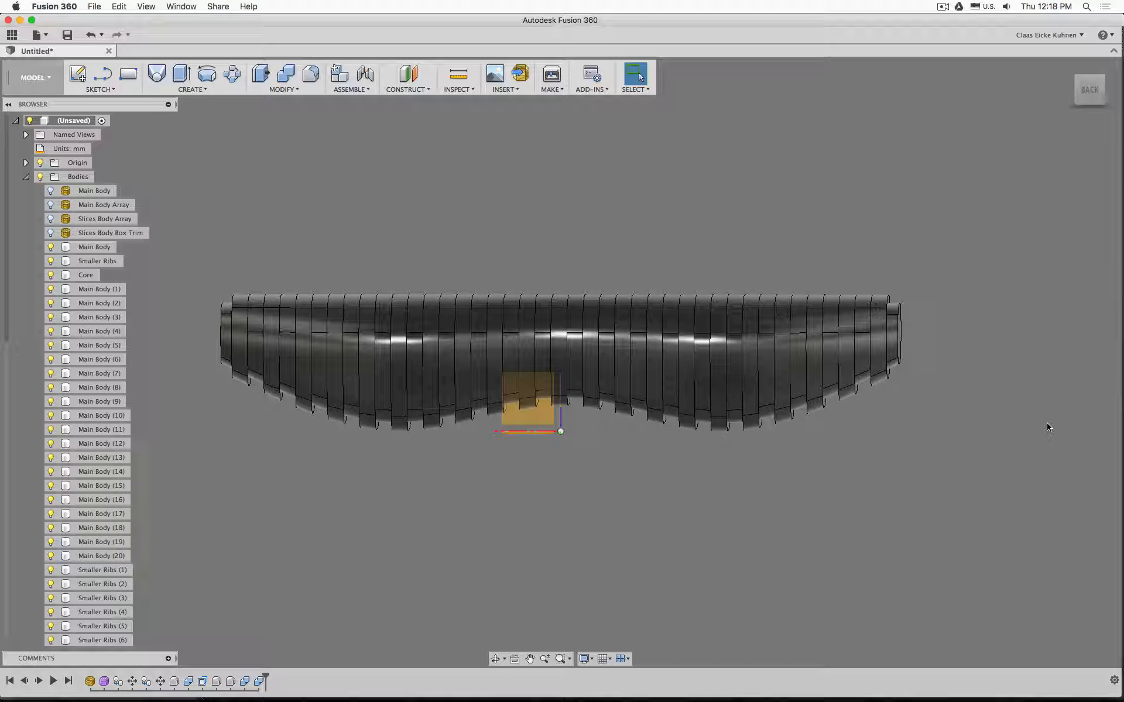
mouse_move(597, 682)
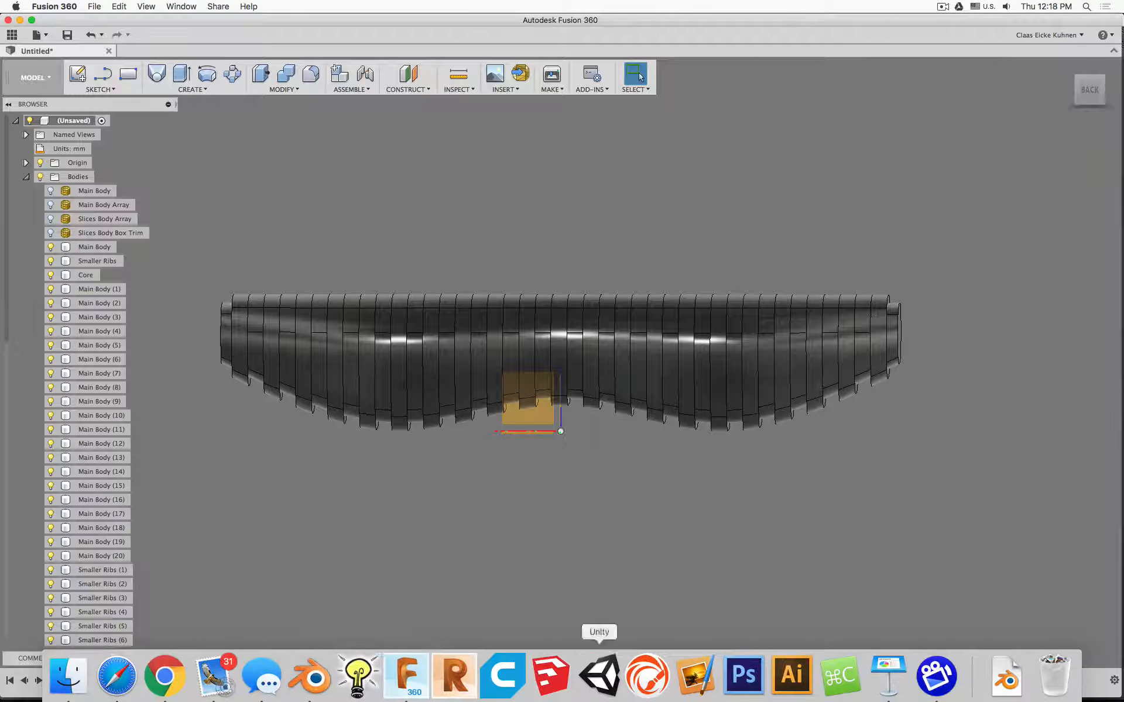
left_click(315, 682)
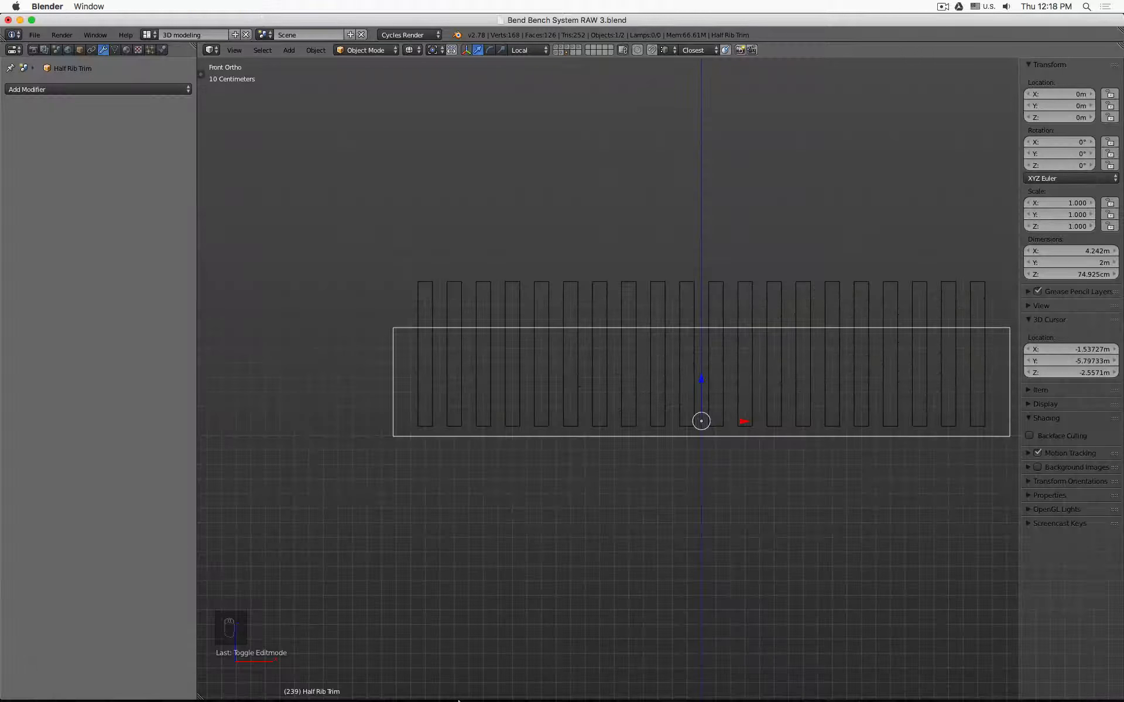
mouse_move(418, 699)
left_click(407, 679)
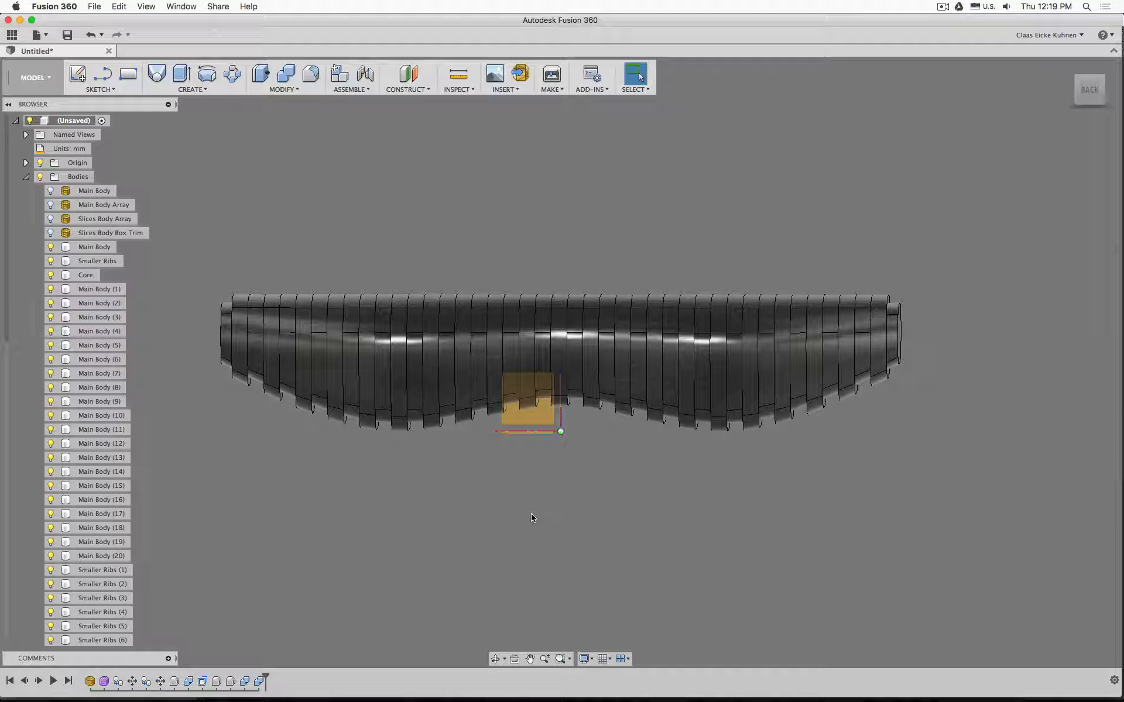
mouse_move(532, 492)
middle_mouse_down("shift")
mouse_move(614, 500)
mouse_move(592, 514)
mouse_move(578, 561)
mouse_move(509, 495)
middle_mouse_up("shift")
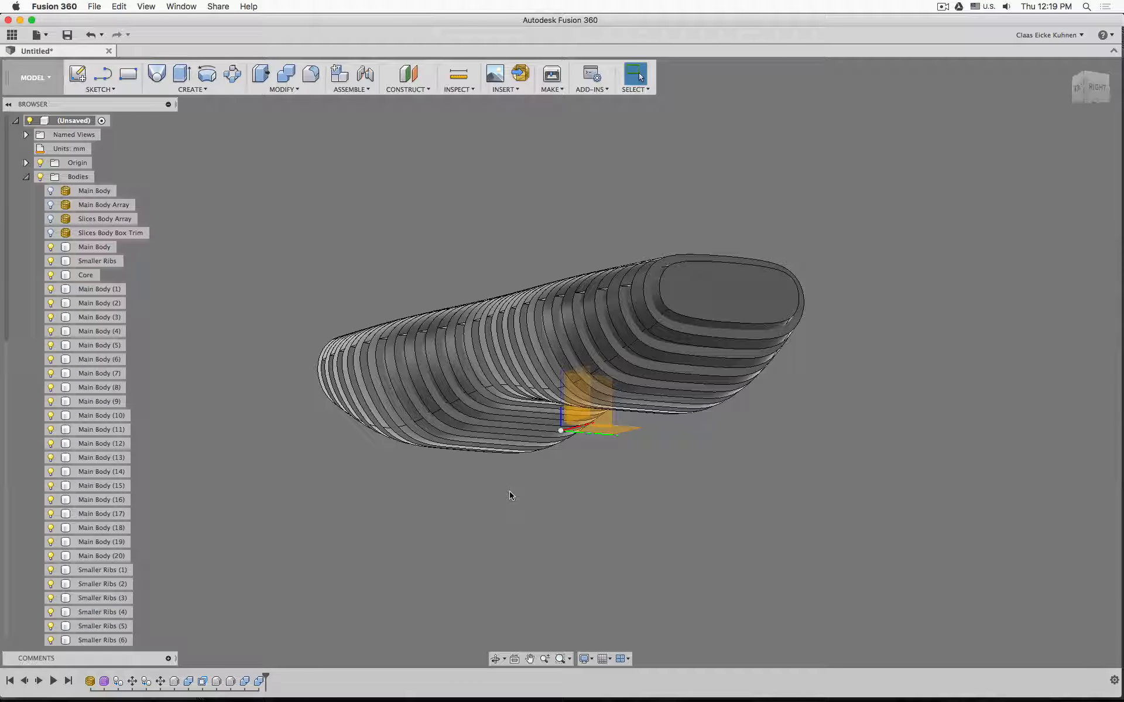
left_click(1079, 89)
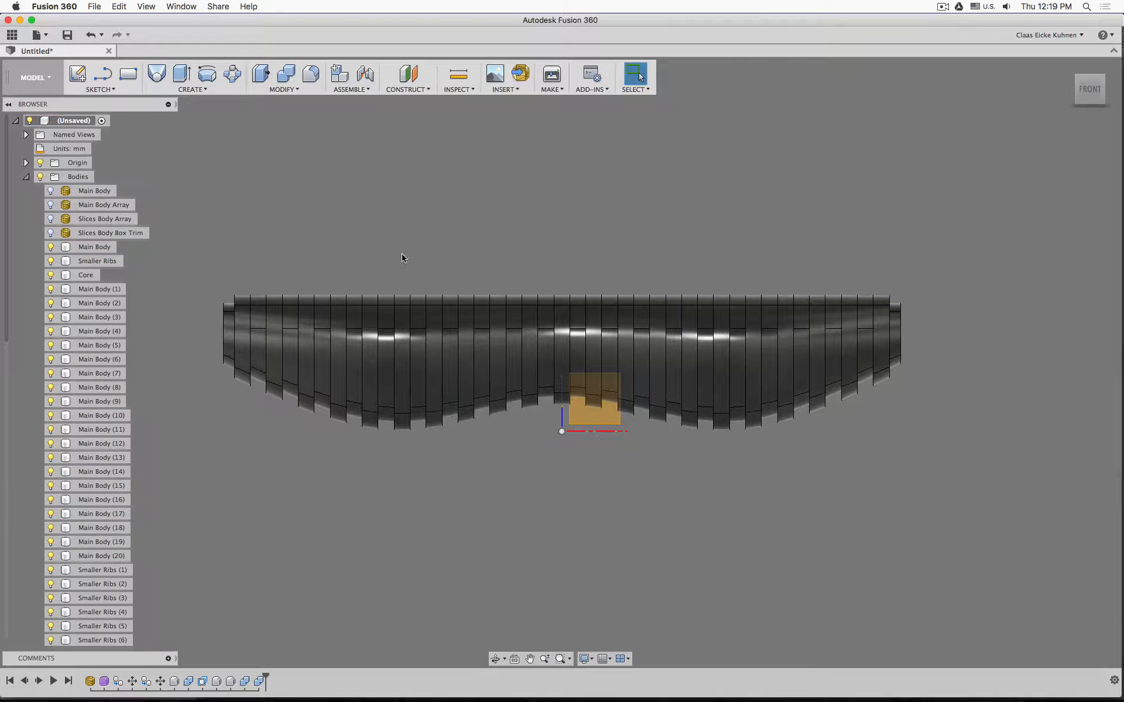
middle_click_drag(402, 257, 434, 265, "shift")
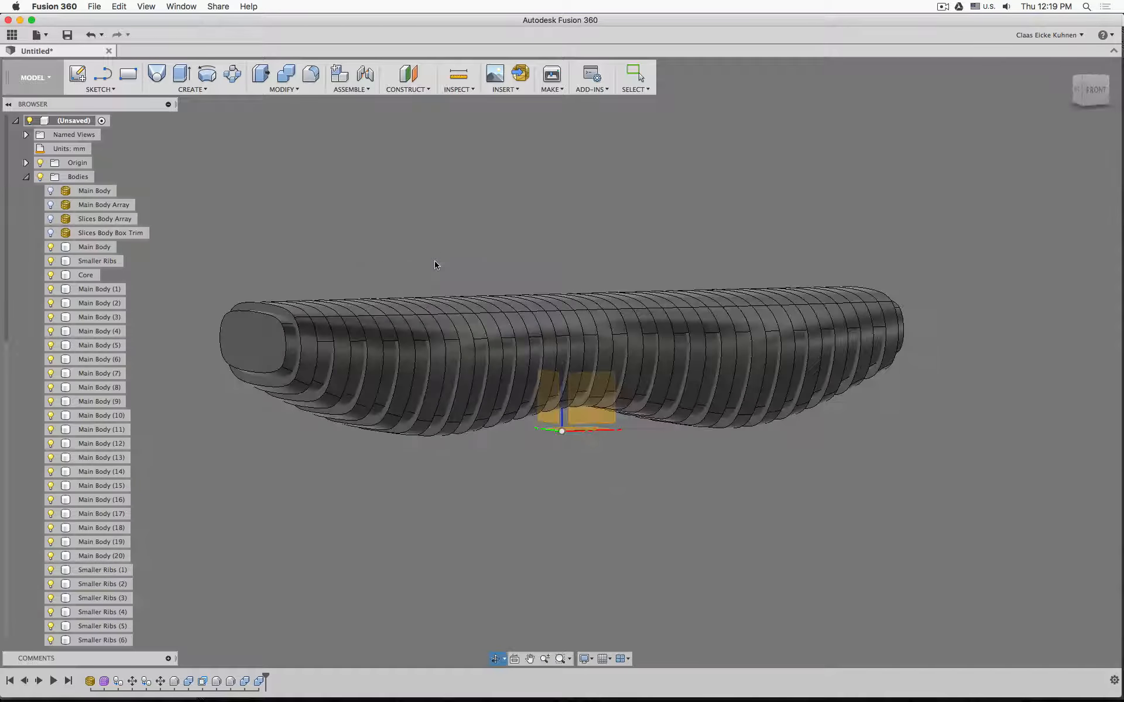
Step: Switch to Blender and show the layer containing the two lengthwise pipes with their inner cores
mouse_move(460, 701)
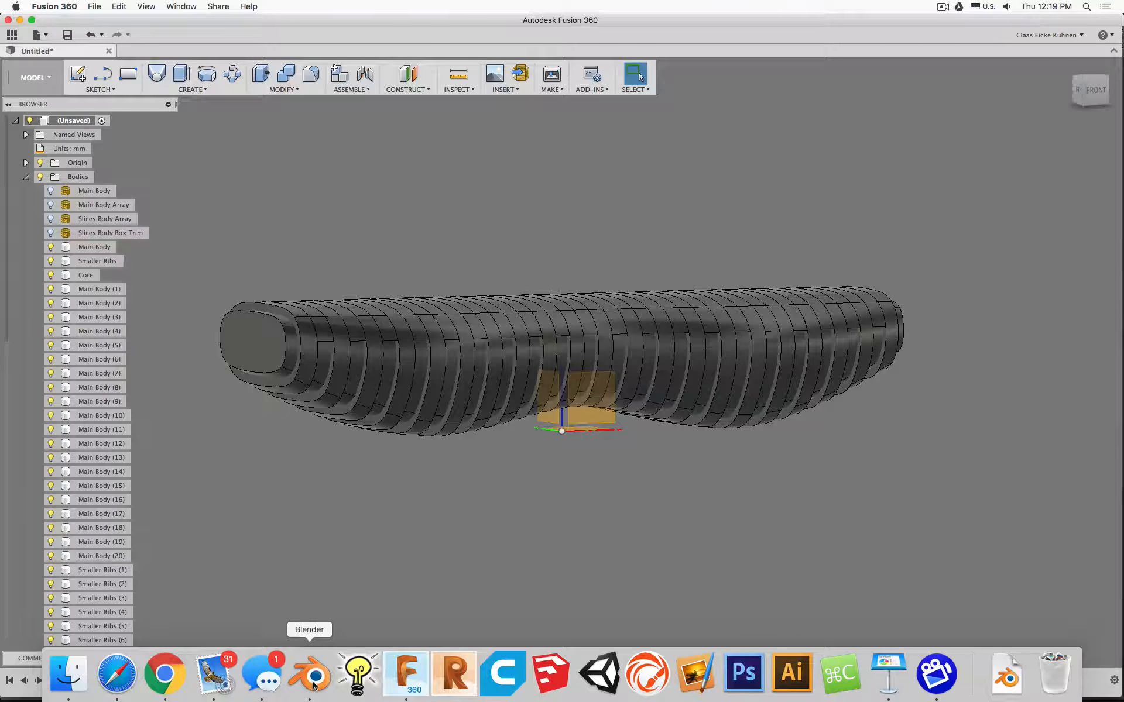
left_click(315, 682)
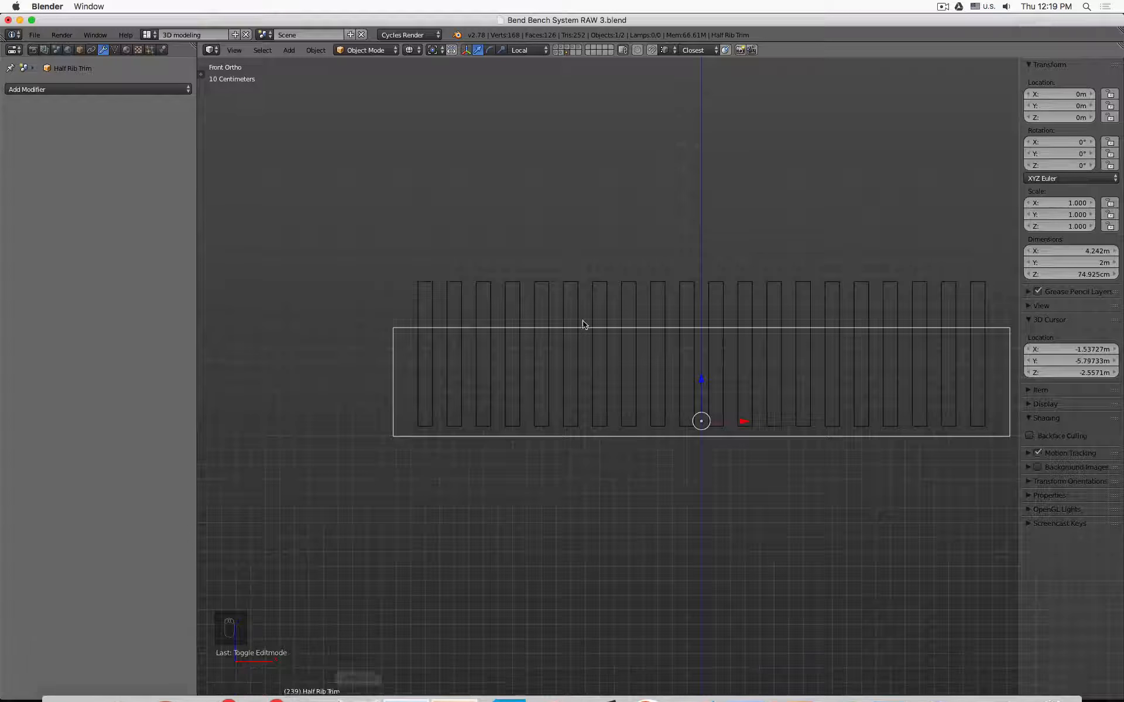
left_click(568, 48)
middle_click_drag(445, 243, 433, 244)
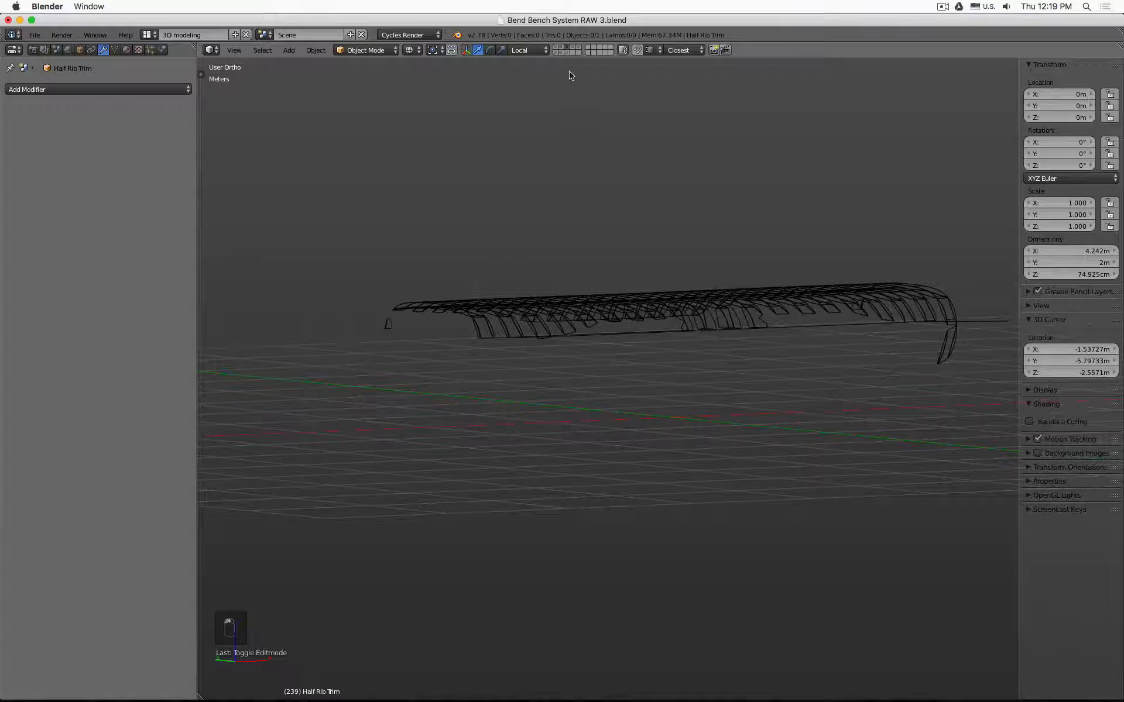
left_click(562, 49)
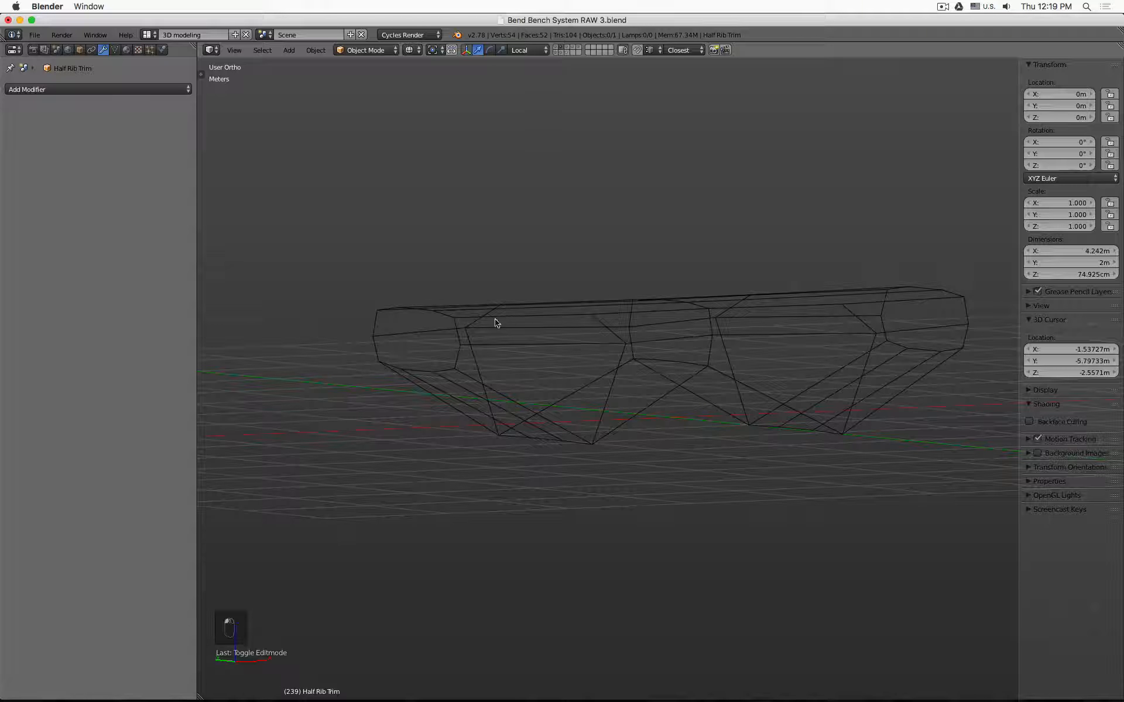
left_click(557, 50)
middle_click_drag(425, 353, 423, 407)
scroll(423, 408, "up", 6)
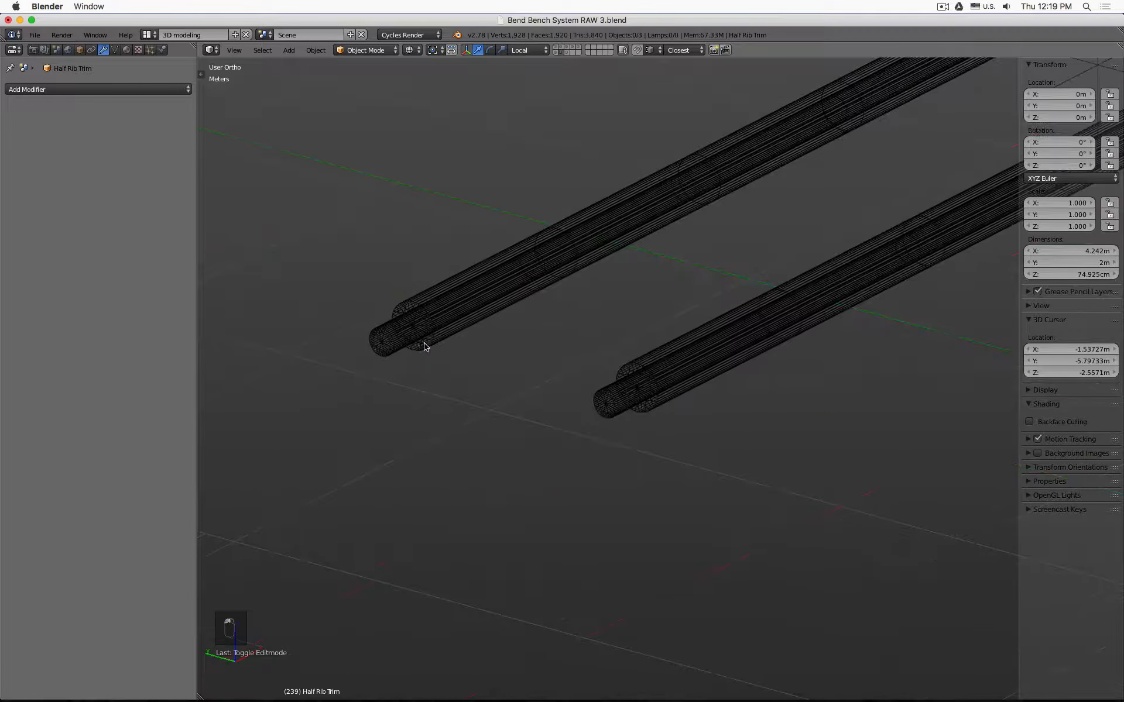
Step: Turn off the viewport display of the Subsurf modifier on both Pipe Flesh and Pipe Core
right_click(422, 346)
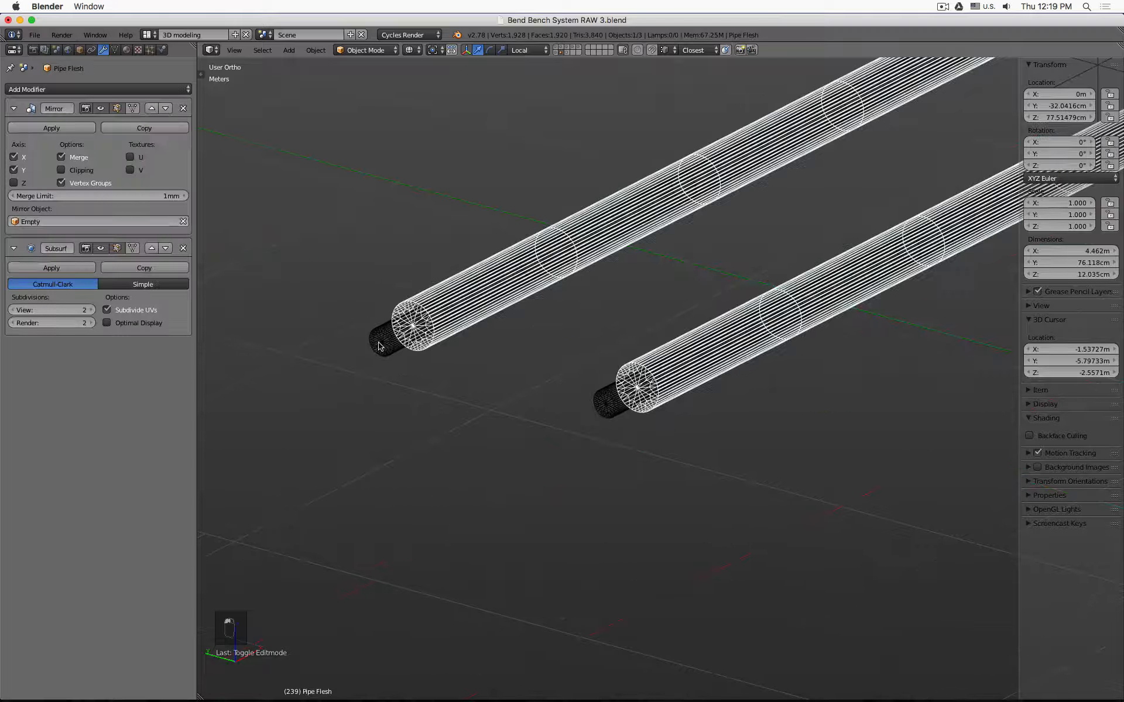
left_click(102, 248)
right_click(346, 343)
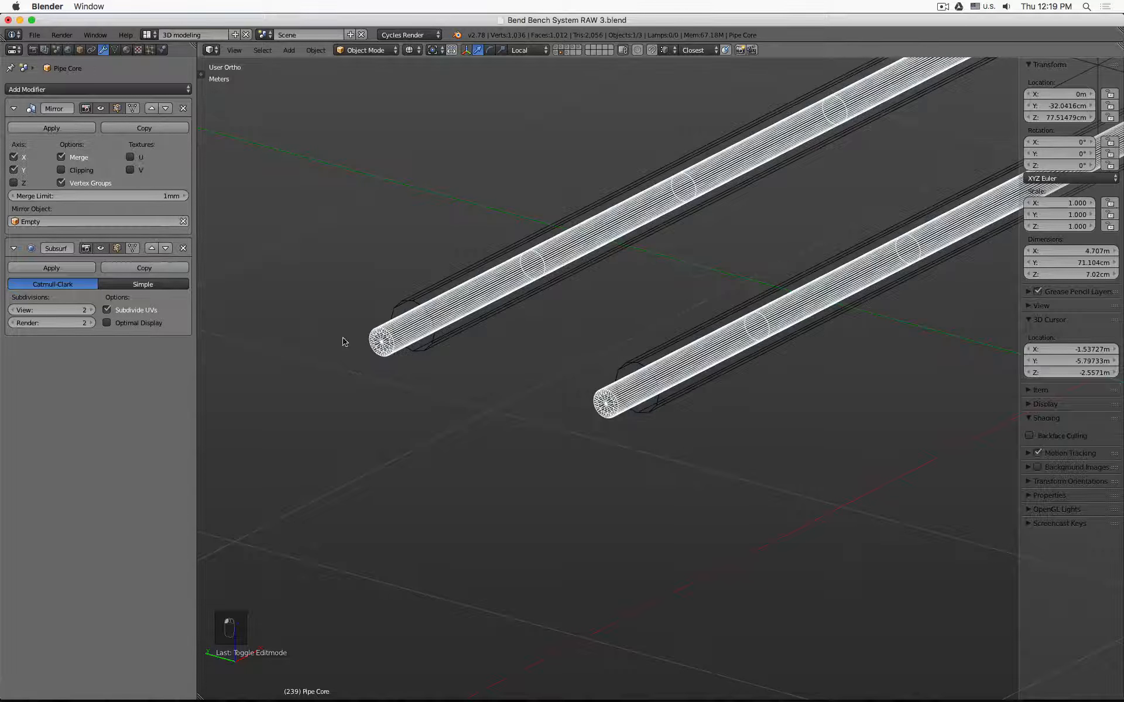
left_click(102, 249)
Step: Add Pipe Flesh to the Pipe Core selection and display the pipes in solid shading
right_click(426, 354, "shift")
scroll(426, 355, "down", 5)
key("z")
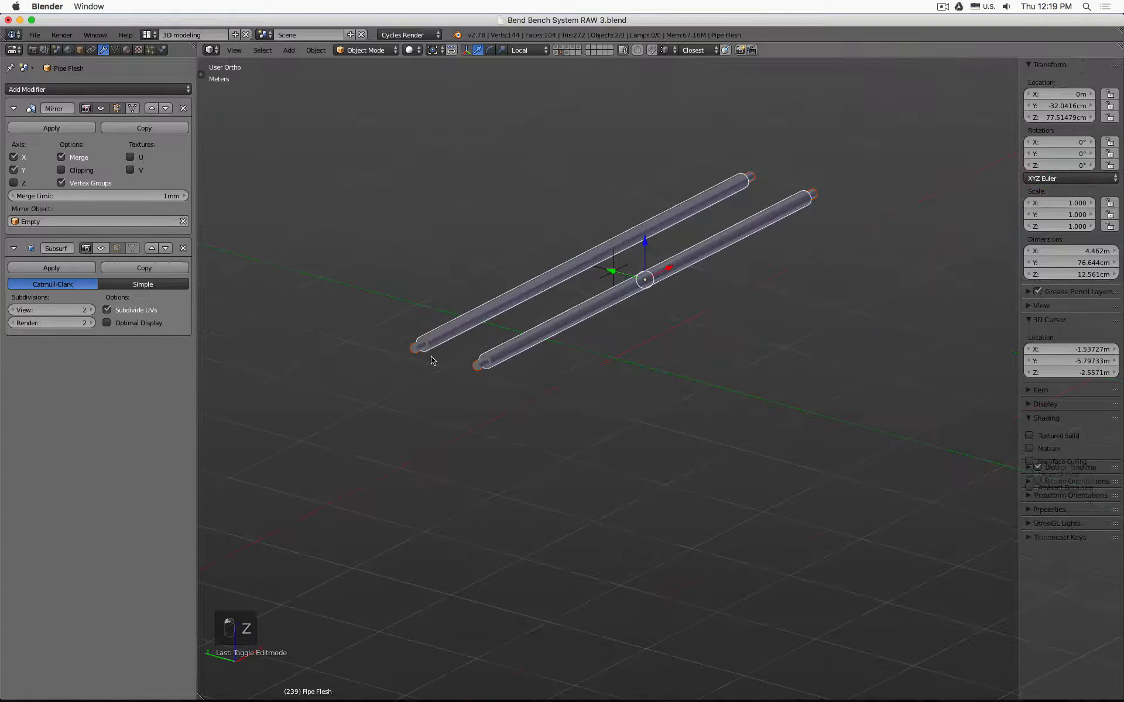
Step: Export the selected pipe objects as Pipes.obj into the Rendering folder
key("z")
key("KP_1")
key("KP_3")
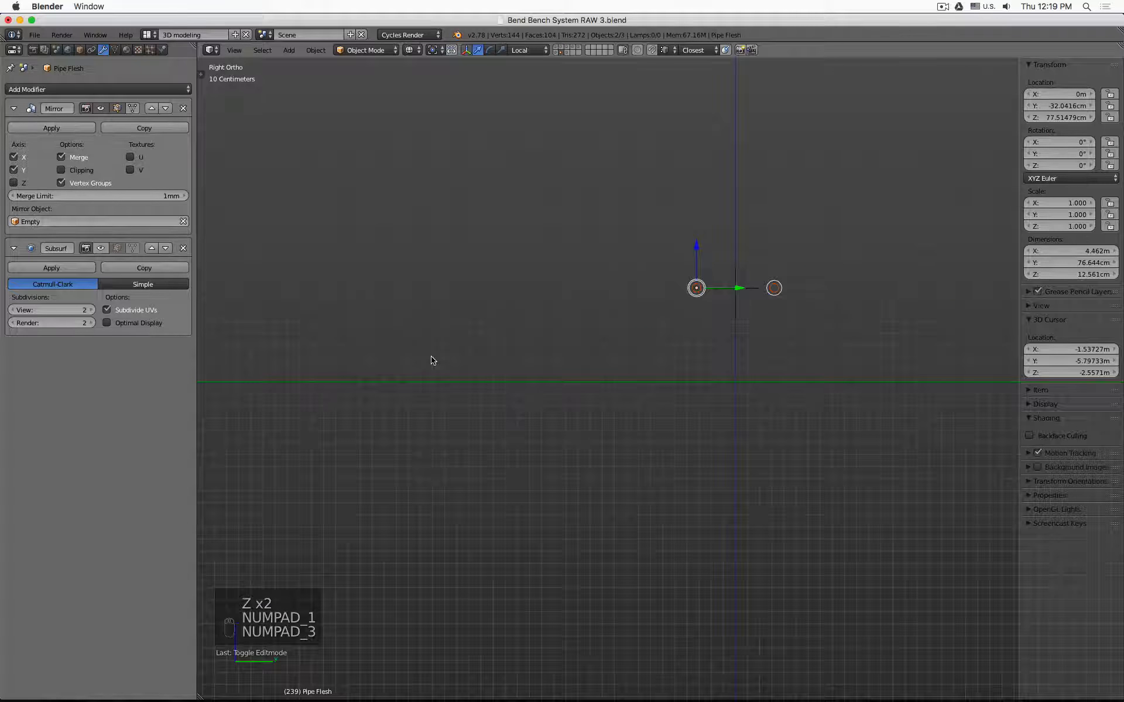
key("space")
key("Return")
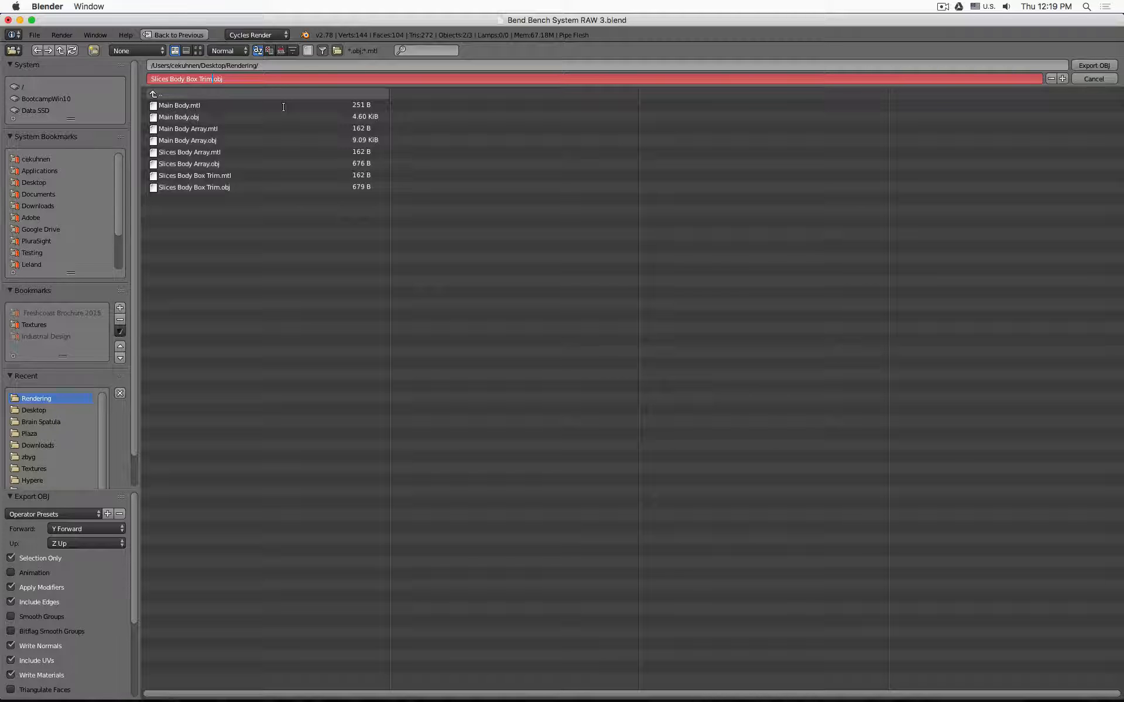
key("shift+Home")
key("BackSpace")
key("Return")
key("Return")
Step: Switch to Fusion 360 and insert the Pipes.obj mesh with its unit type set to Meter
key("super+Tab")
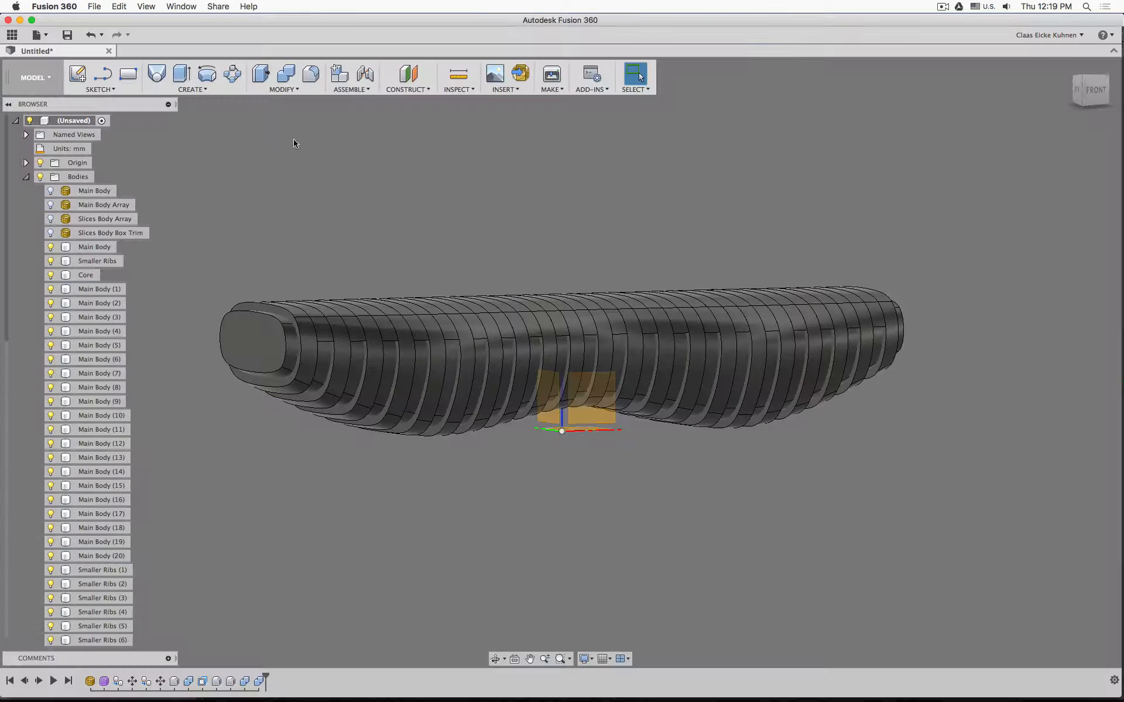
left_click(1076, 89)
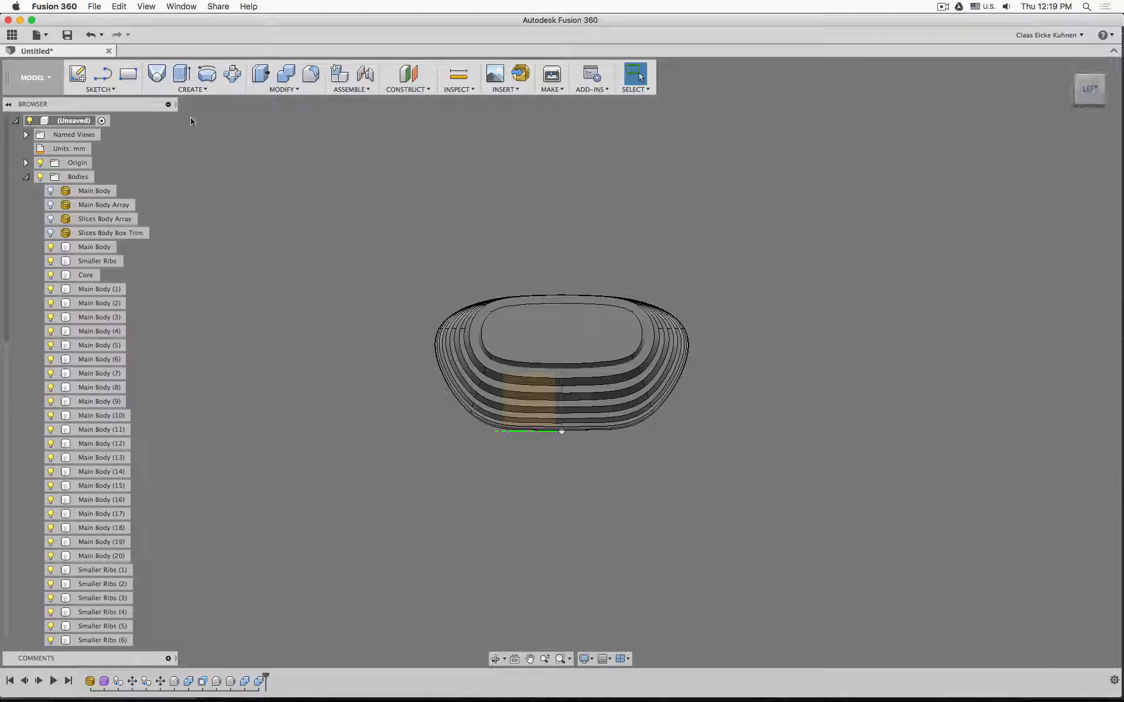
left_click(520, 75)
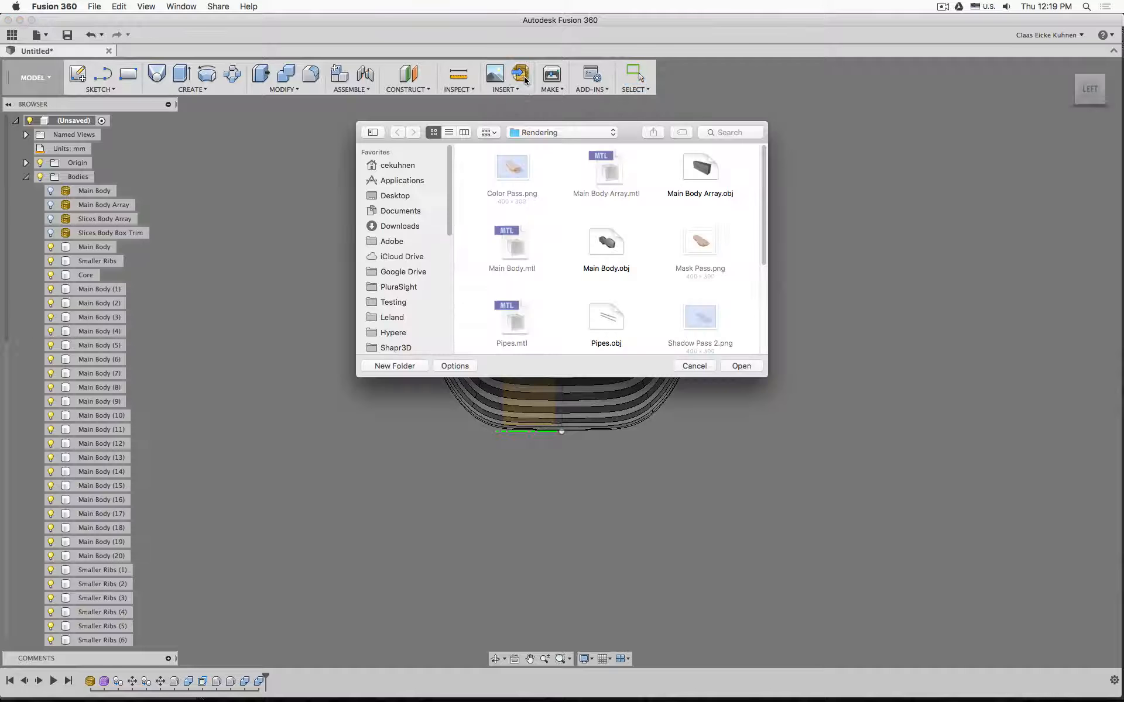
scroll(559, 210, "down", 5)
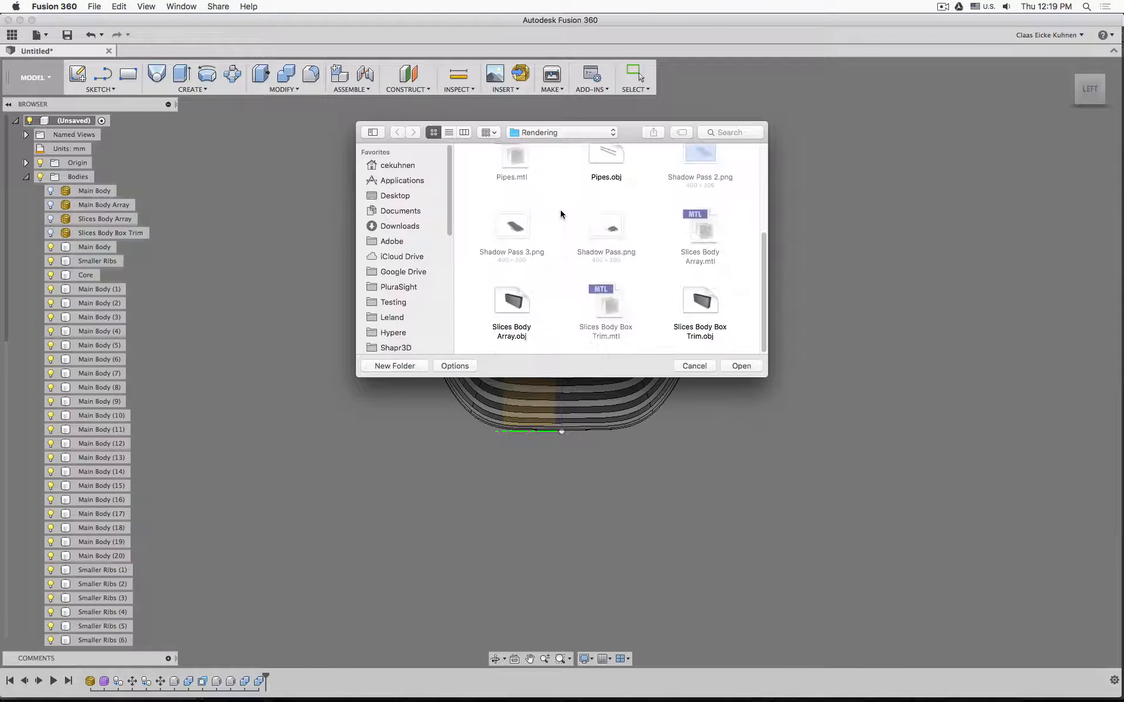
left_click(606, 156)
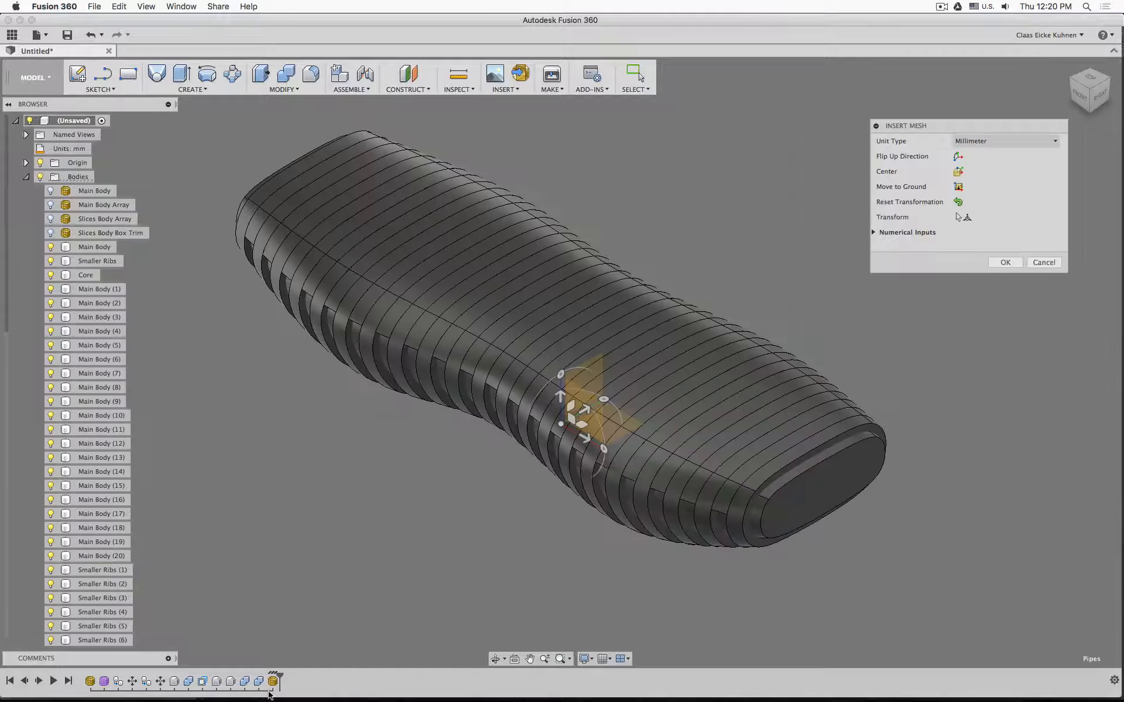
left_click(1018, 141)
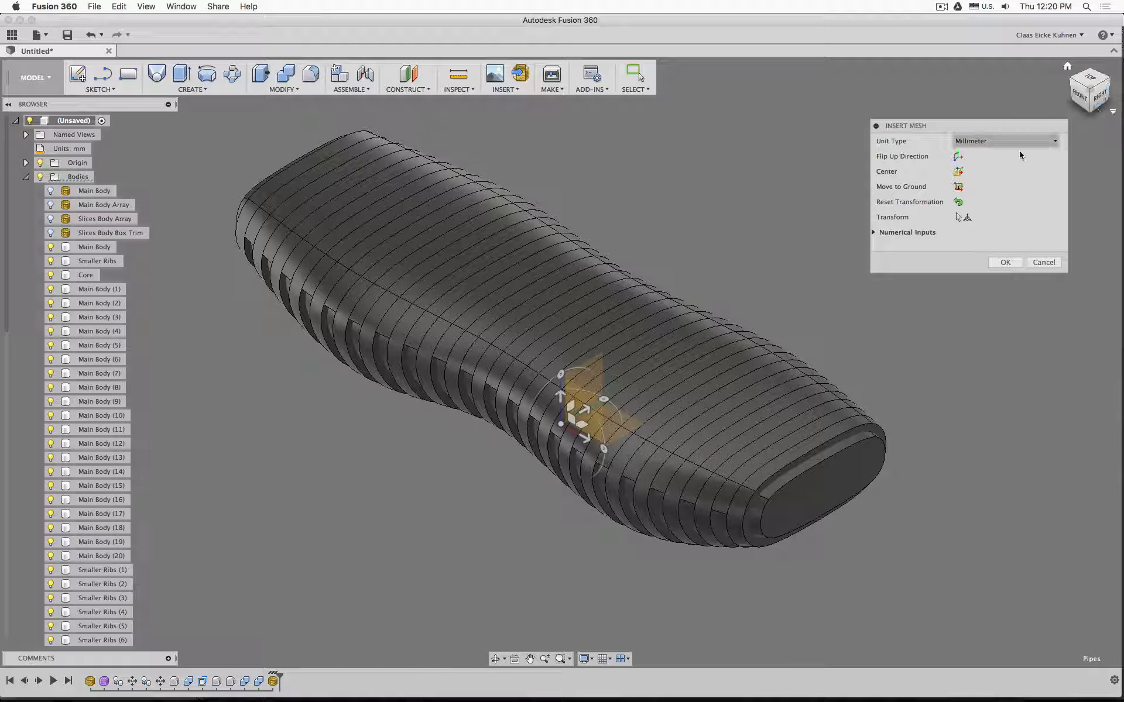
left_click(1025, 180)
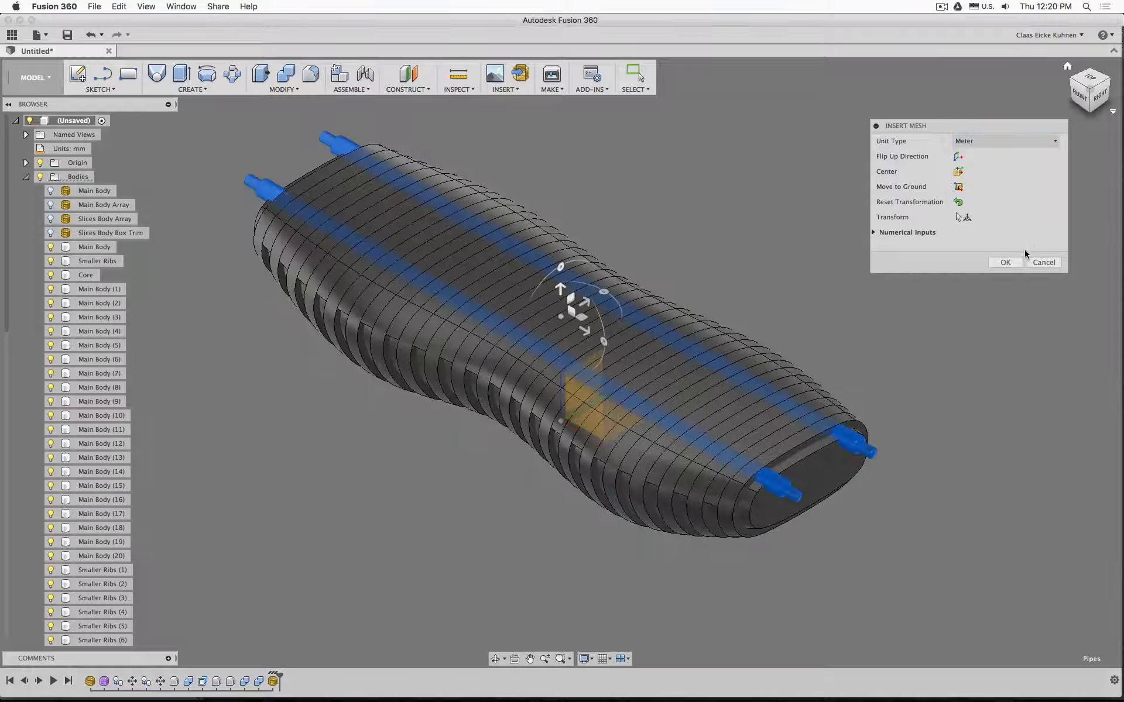
left_click(1005, 262)
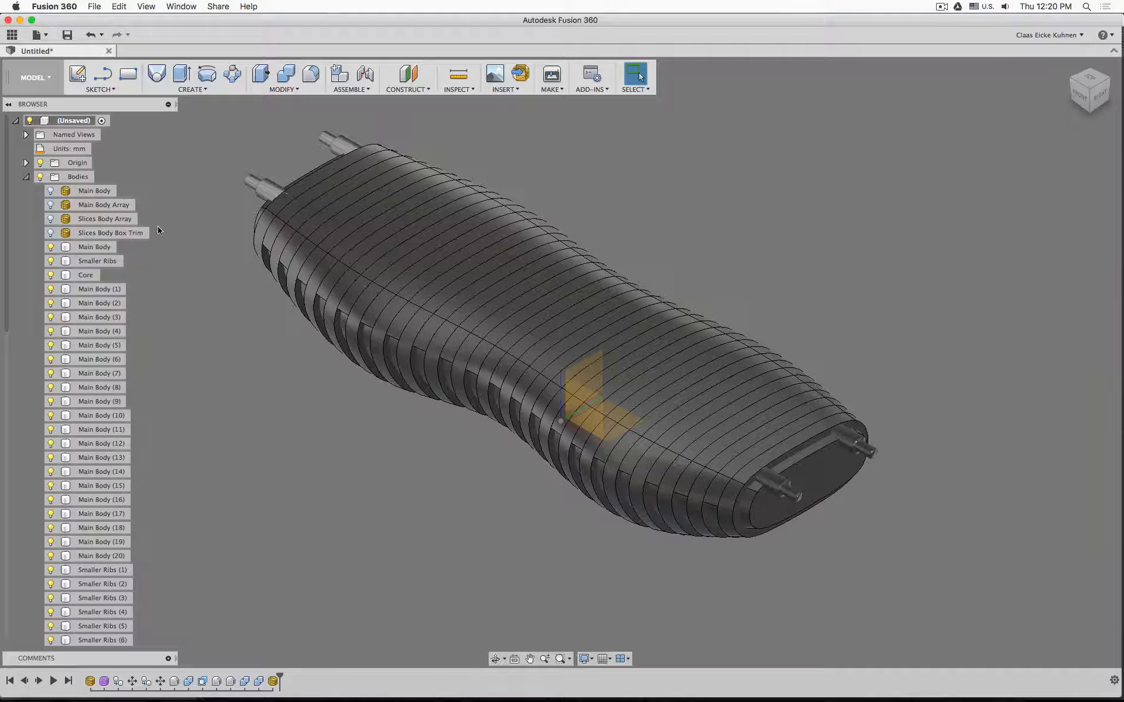
Step: Hide all solid bodies from Main Body through Smaller Ribs (19), leaving only the Pipes mesh shown
left_click(95, 248)
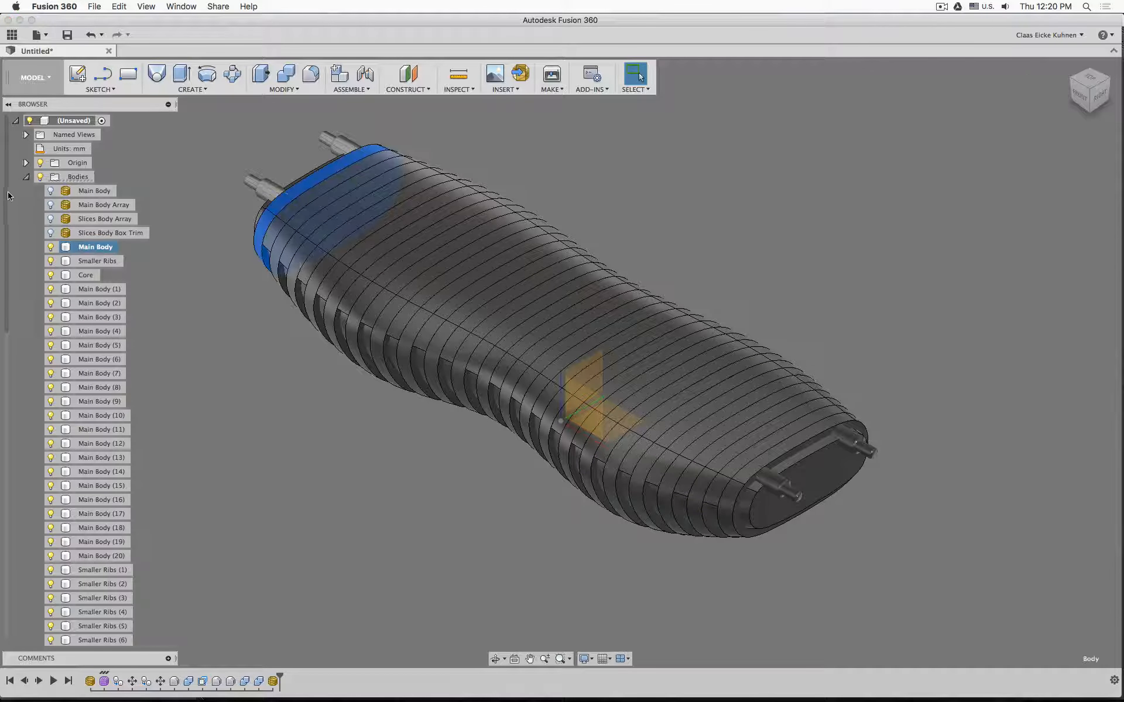
left_click_drag(8, 192, 27, 321)
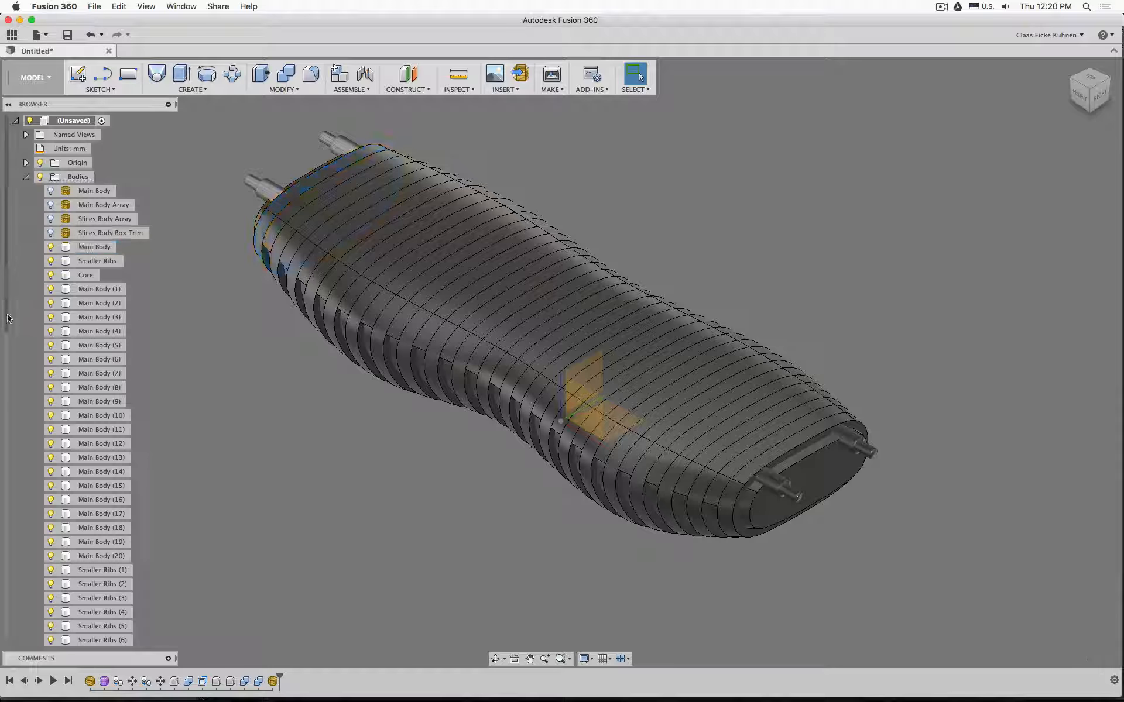
scroll(4, 336, "down", 1)
left_click(86, 233)
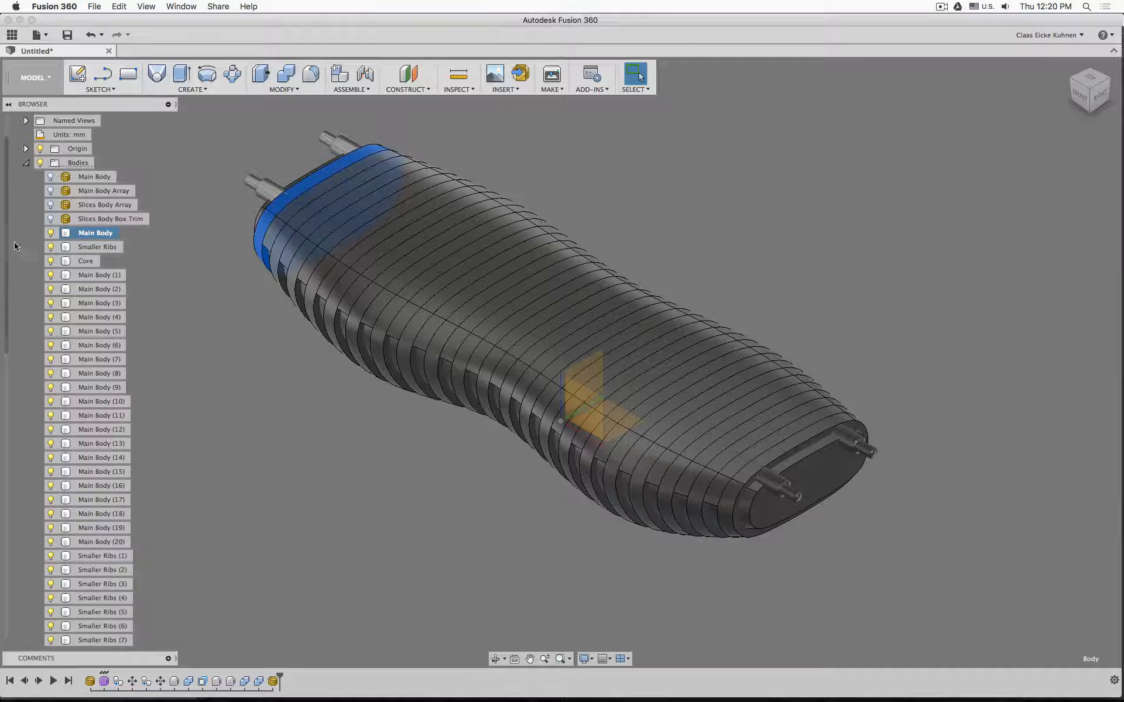
scroll(7, 247, "down", 6)
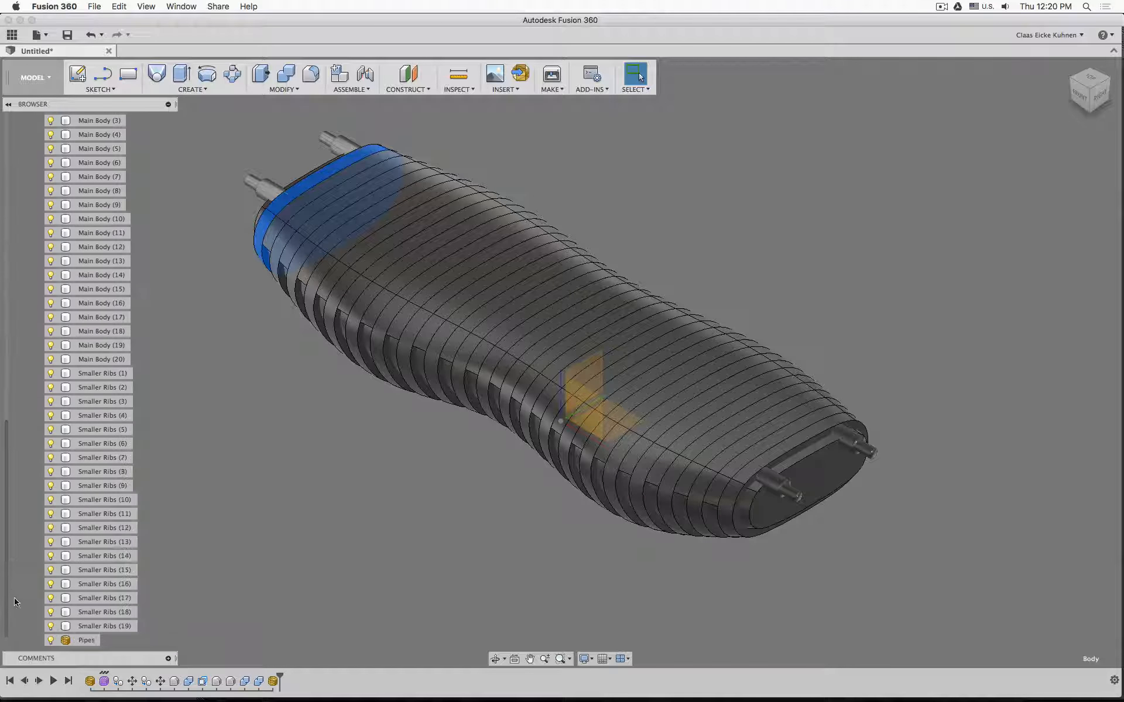
left_click(100, 626, "shift")
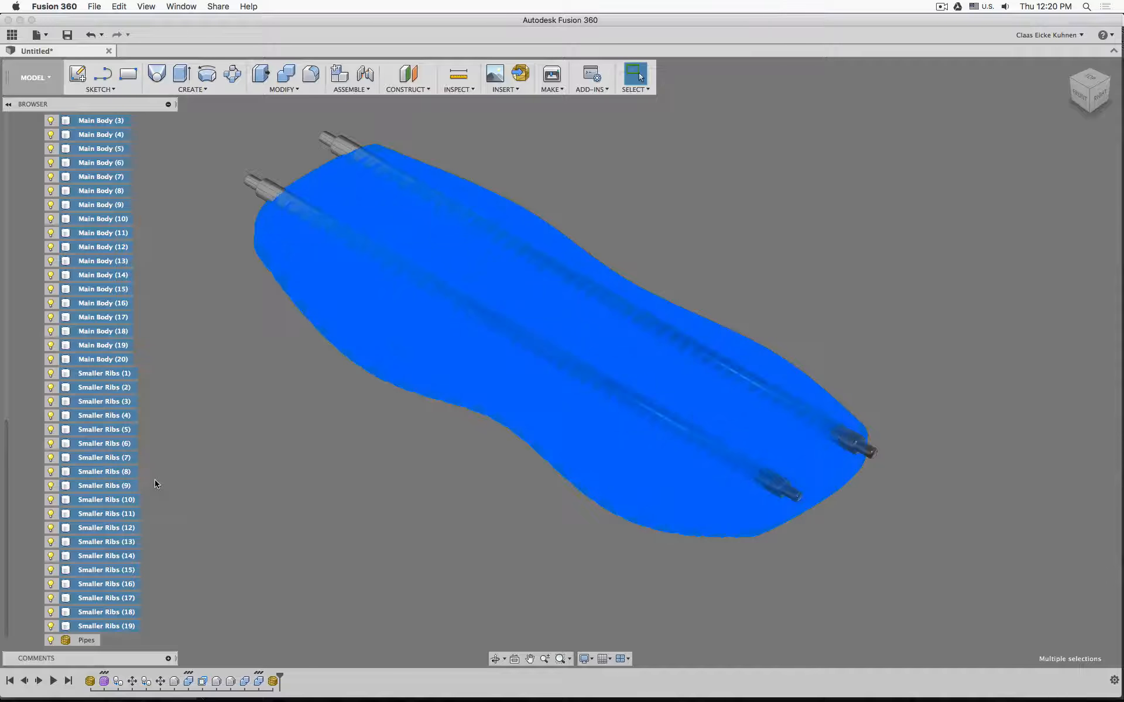
key("v")
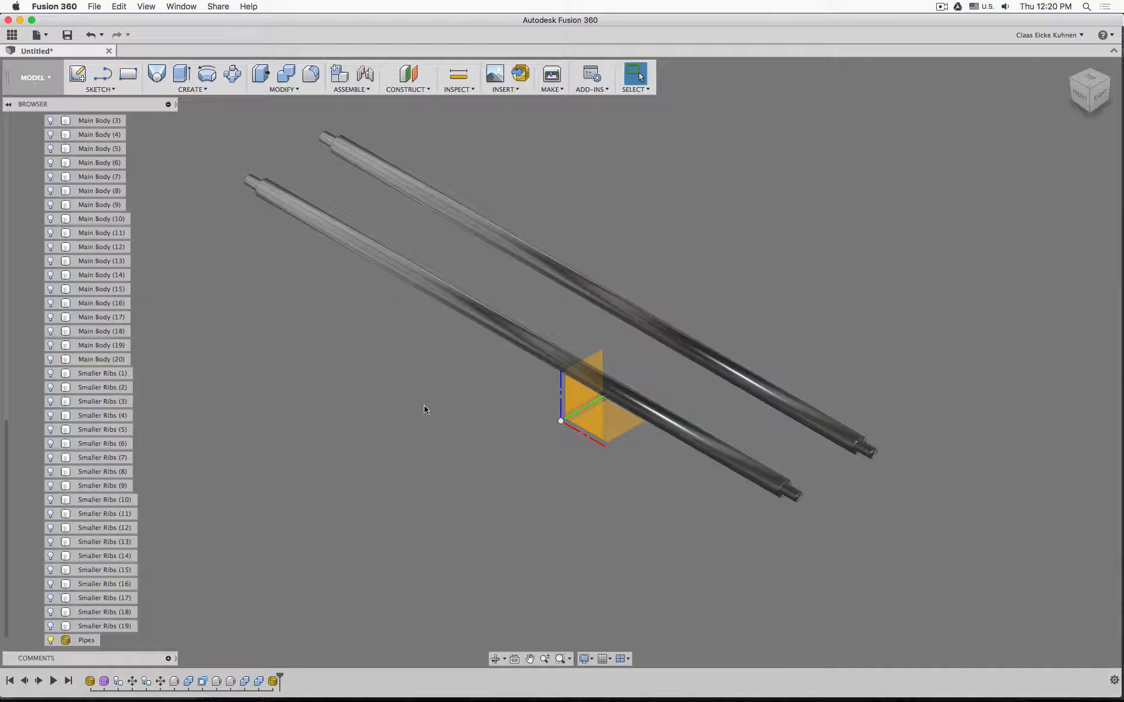
Step: Start a sketch on the vertical origin plane that faces the right view, looking along the pipes
left_click(1101, 96)
scroll(509, 308, "up", 5)
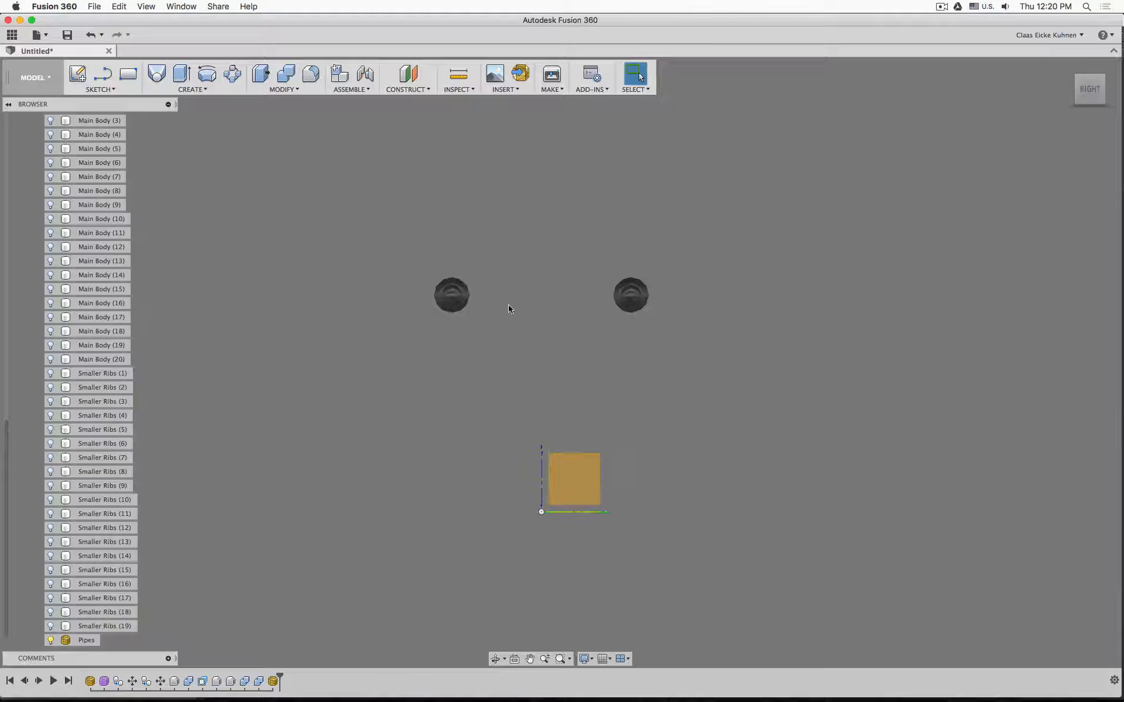
scroll(504, 289, "down", 3)
scroll(485, 292, "up", 3)
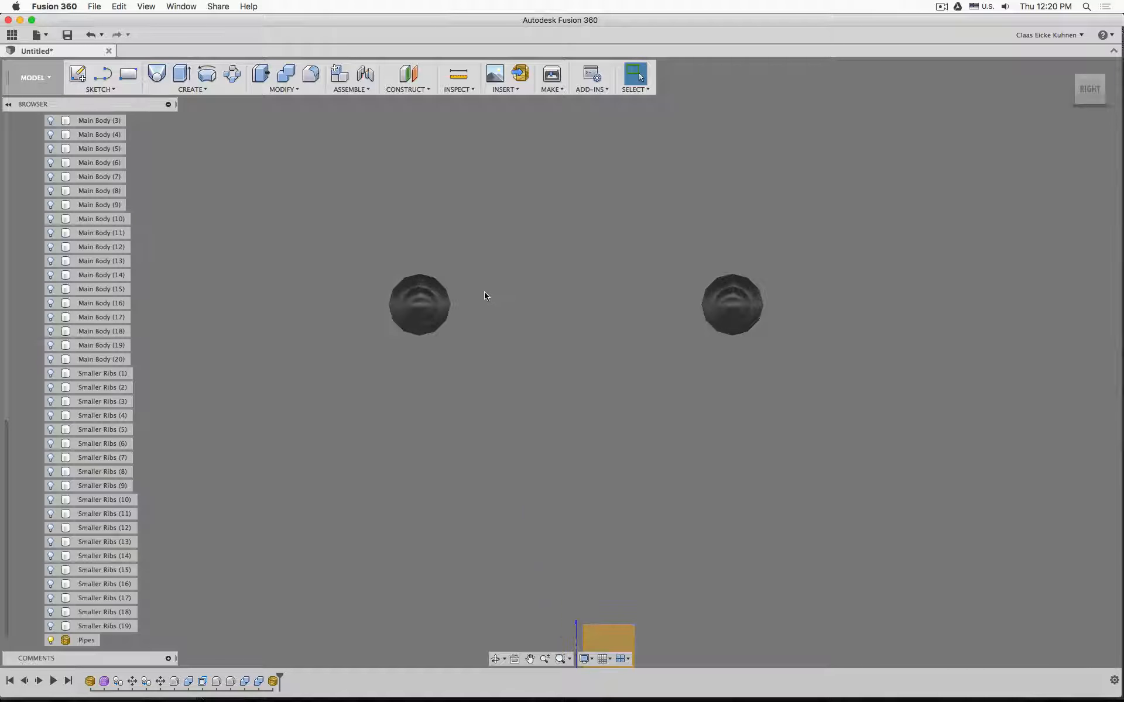
scroll(484, 291, "down", 4)
left_click(77, 74)
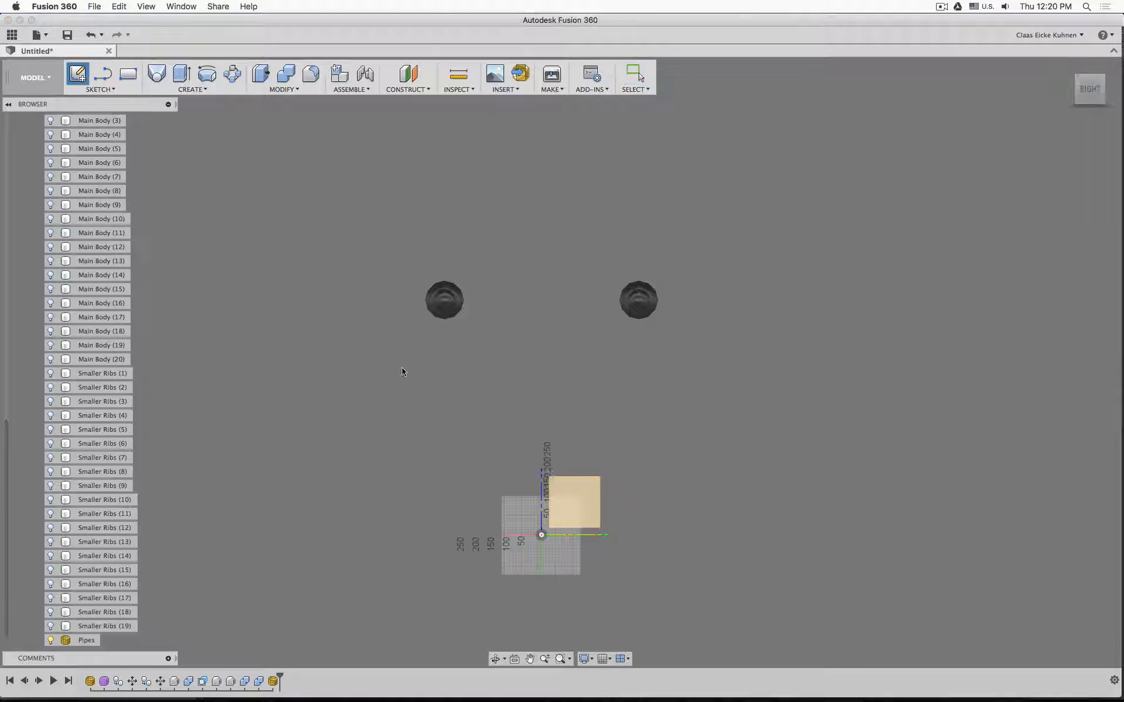
left_click(587, 498)
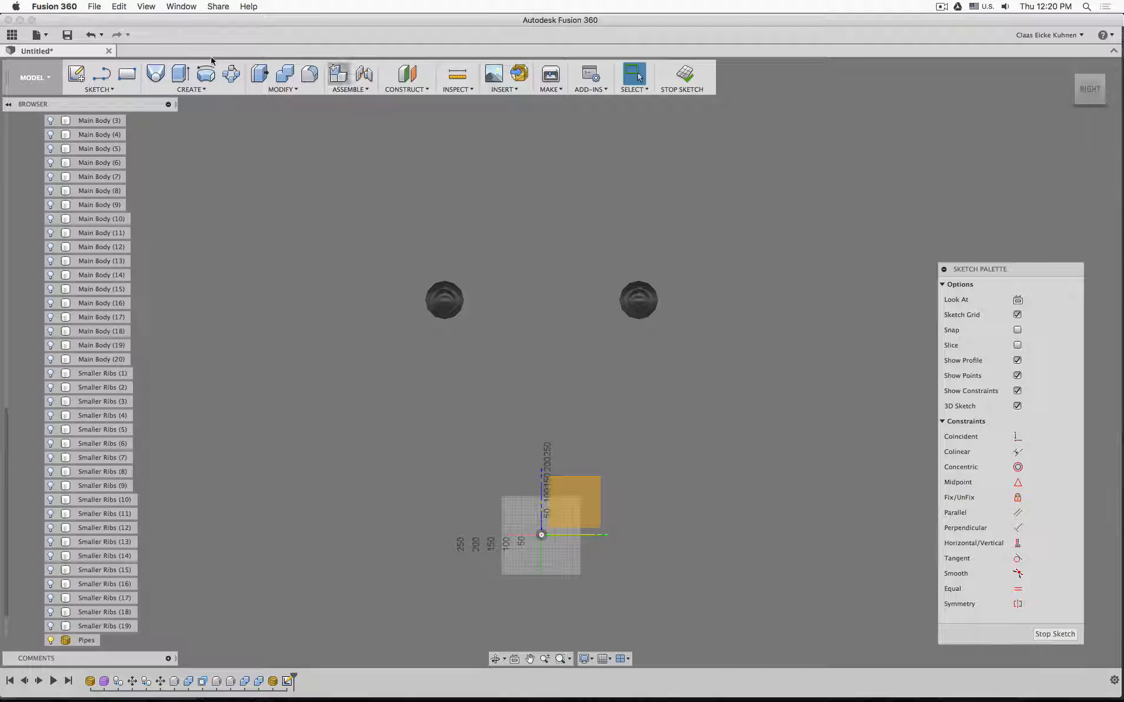
Step: Sketch two concentric circles, about 179 mm and 93 mm in diameter, just below the pipe on the negative Y side
left_click(99, 88)
mouse_move(117, 139)
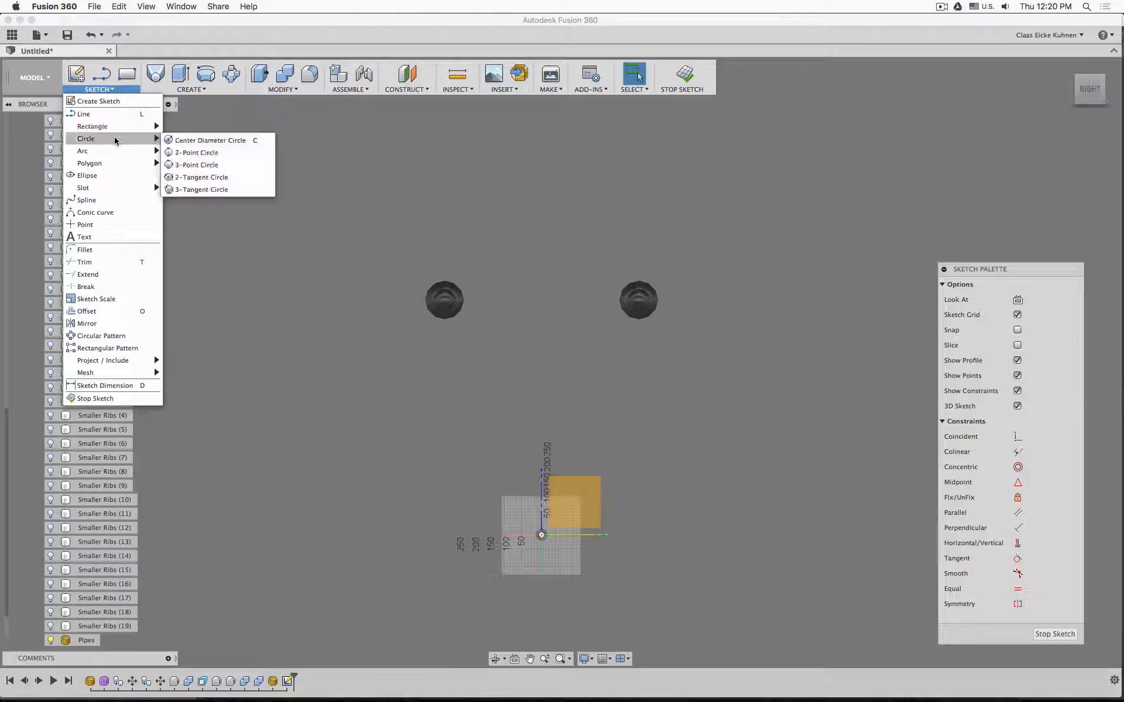
left_click(220, 141)
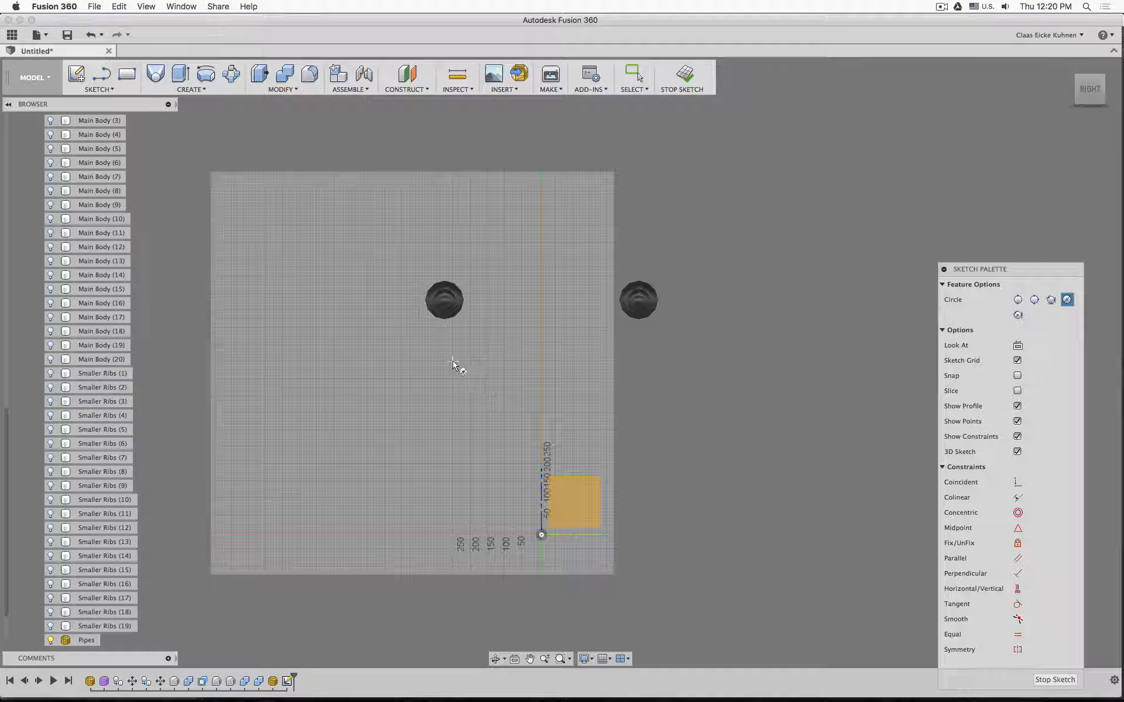
left_click(453, 361)
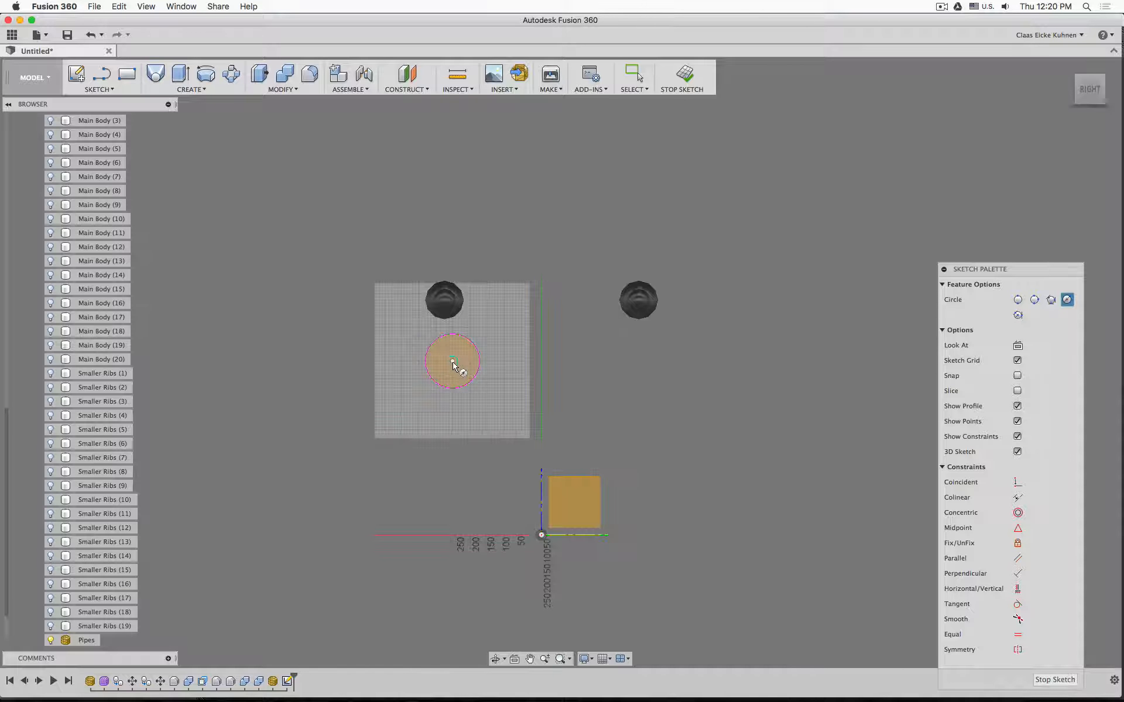
left_click(452, 362)
left_click(439, 361)
scroll(369, 359, "up", 2)
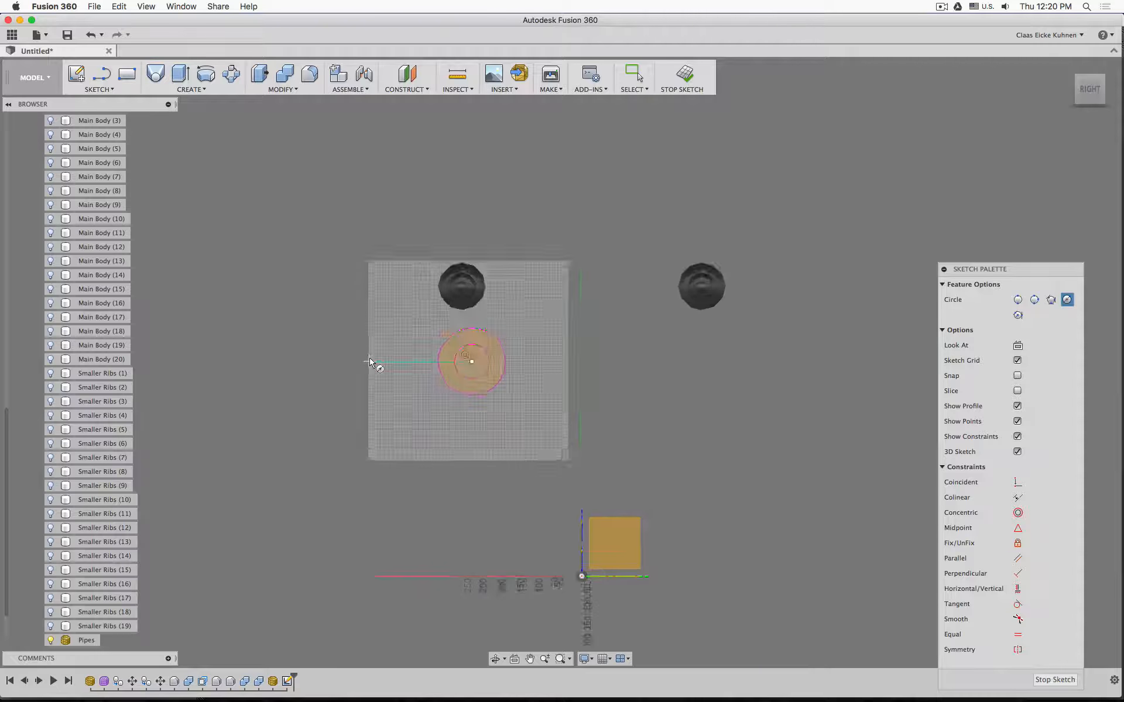
scroll(369, 361, "up", 2)
key("Escape")
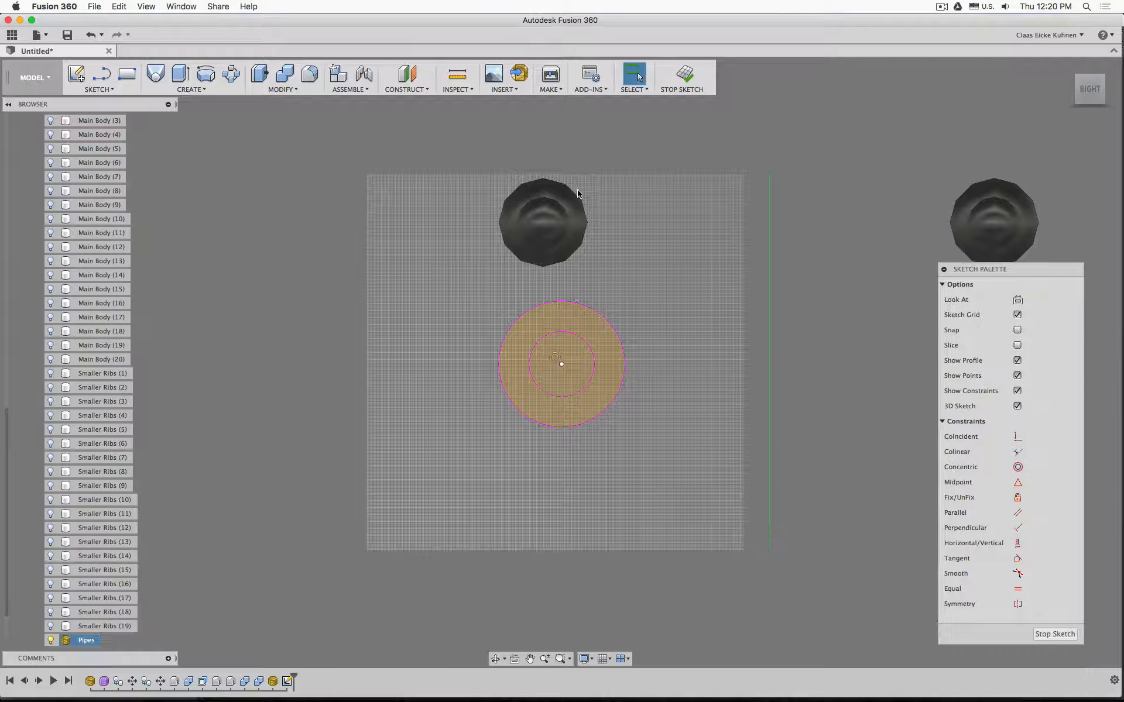
Step: Switch to Blender and disable the Mirror modifier's viewport display on Pipe Flesh and Pipe Core to read each pipe's diameter
key("super+Tab")
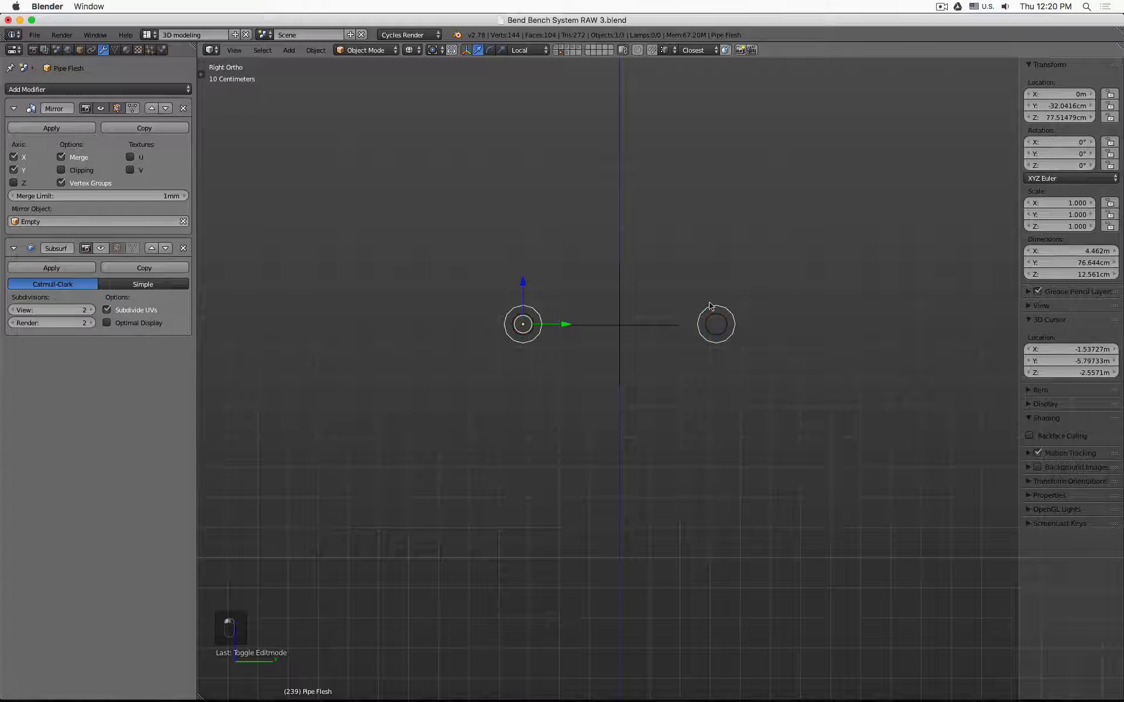
left_click(101, 108)
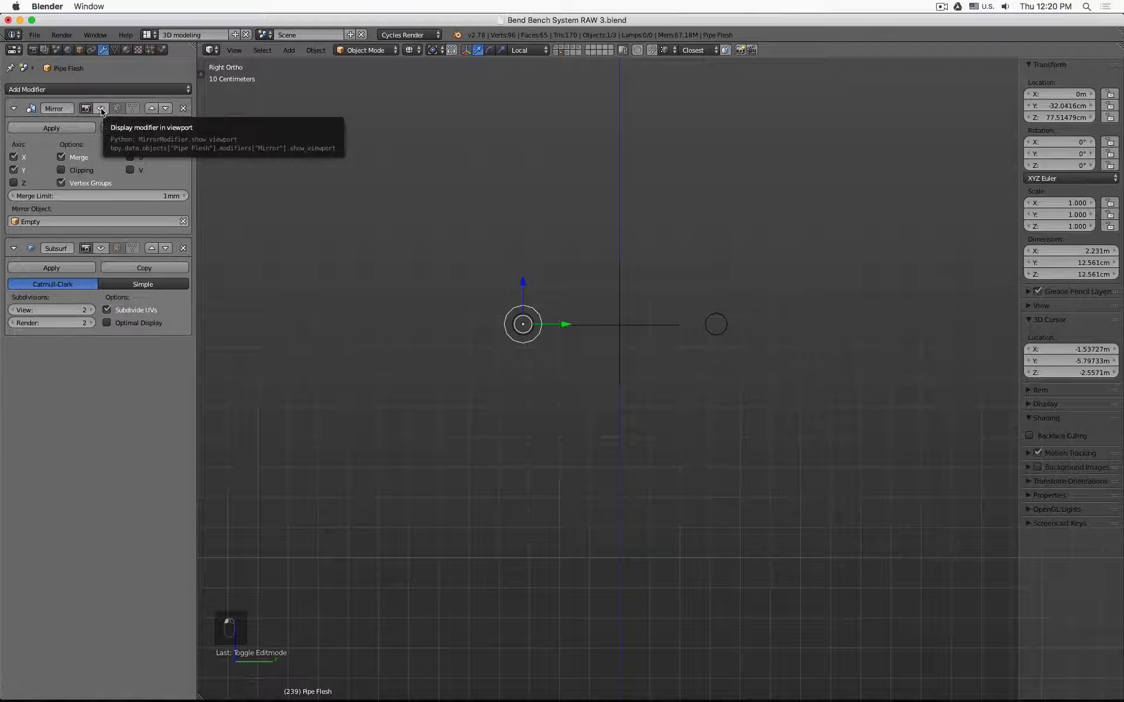
right_click(723, 336)
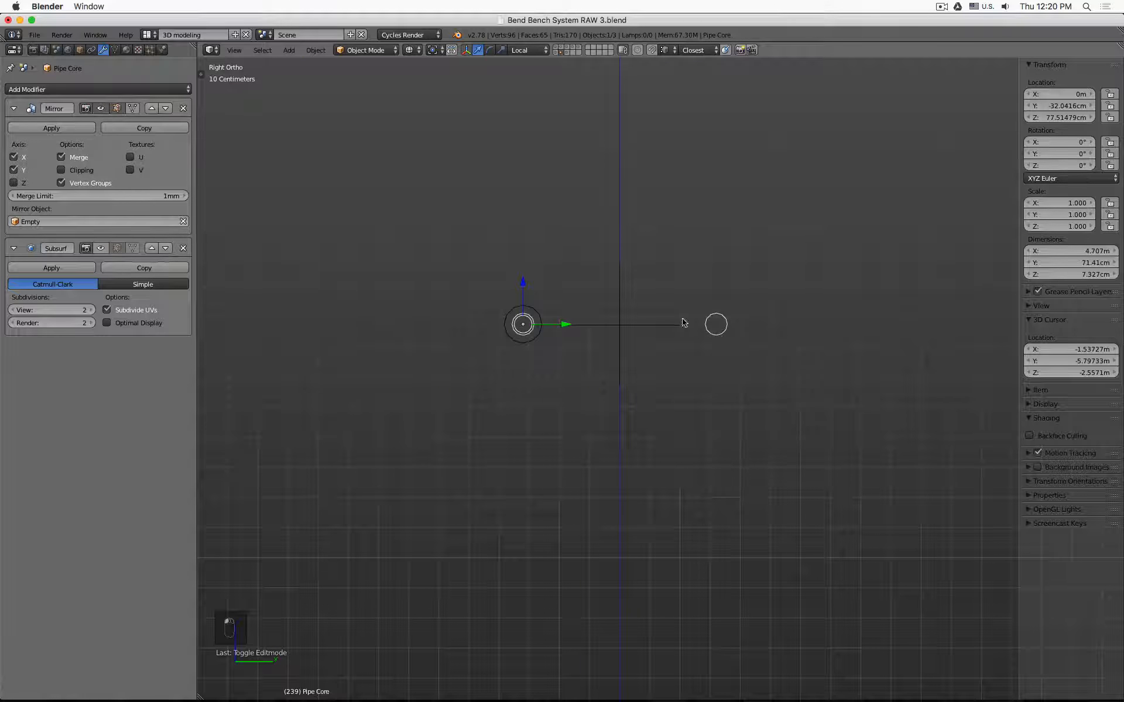
left_click(103, 111)
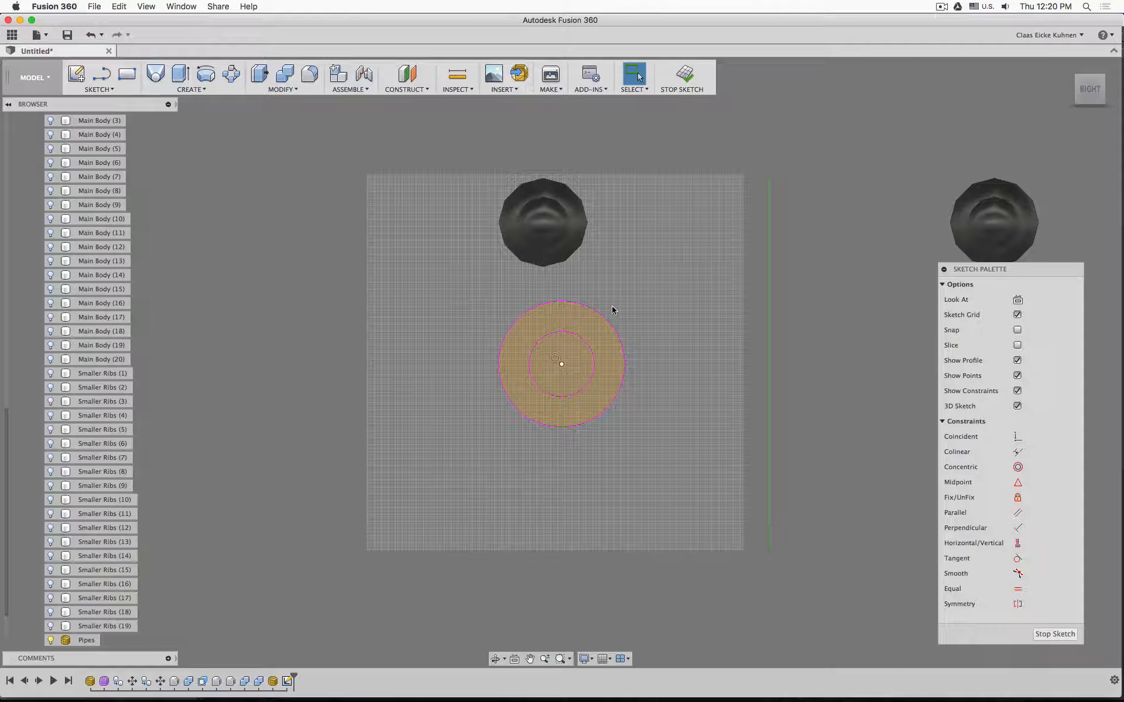
Step: Return to the Fusion 360 sketch and dimension the outer circle's diameter to 120 mm
key("d")
left_click(598, 316)
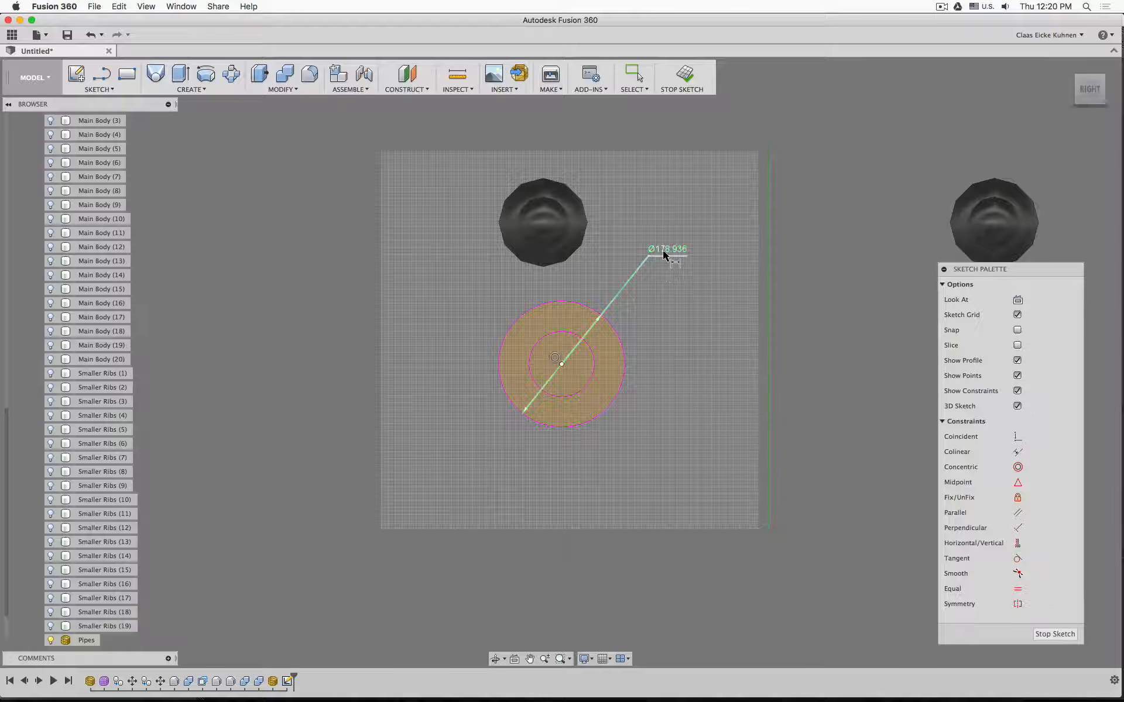
left_click(663, 251)
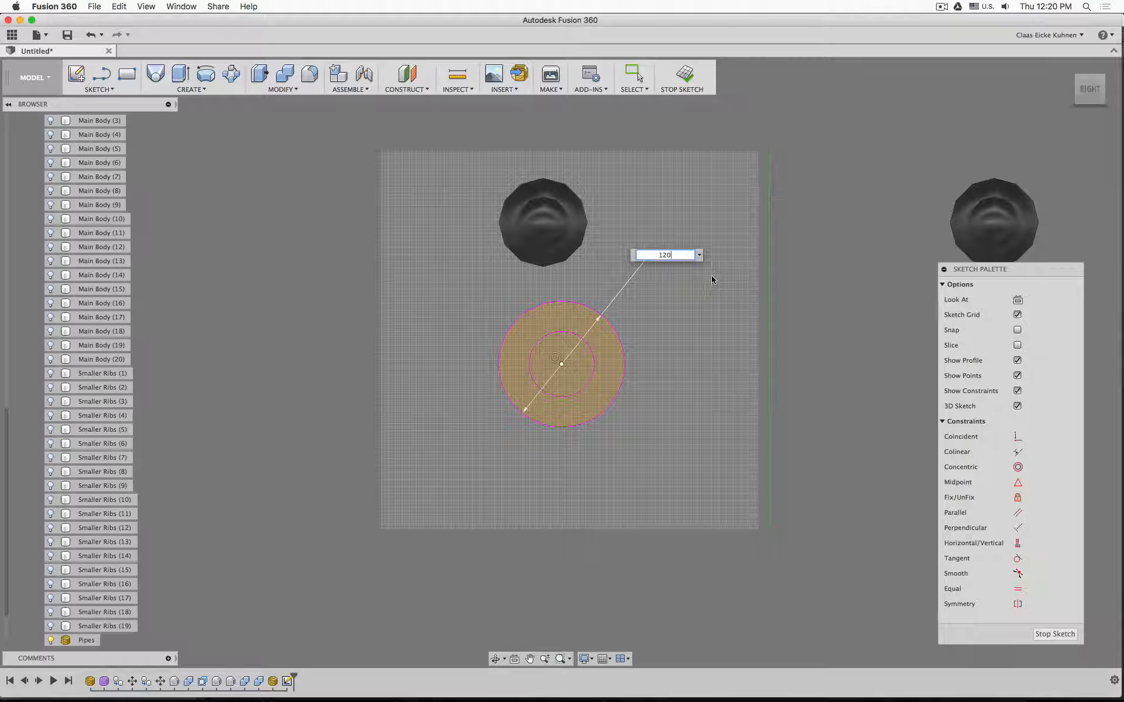
key("Return")
Step: Dimension the inner circle's diameter to 70 mm and finish dimensioning
left_click(589, 346)
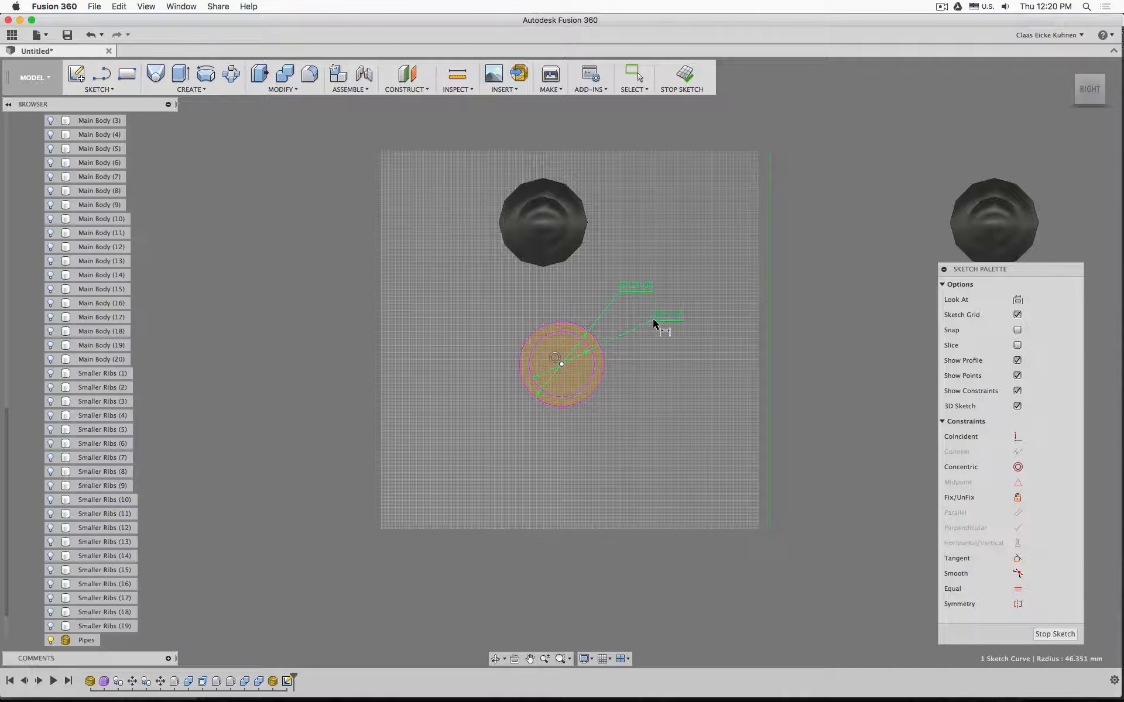
left_click(661, 316)
type("70")
key("Return")
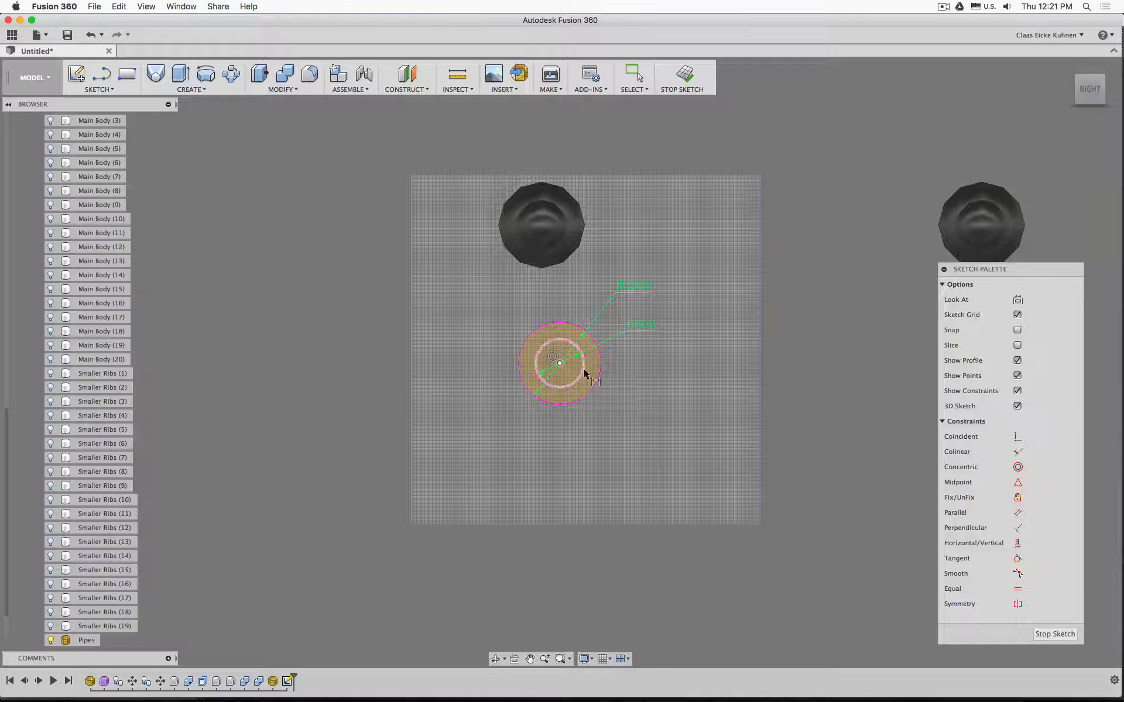
scroll(630, 422, "down", 2)
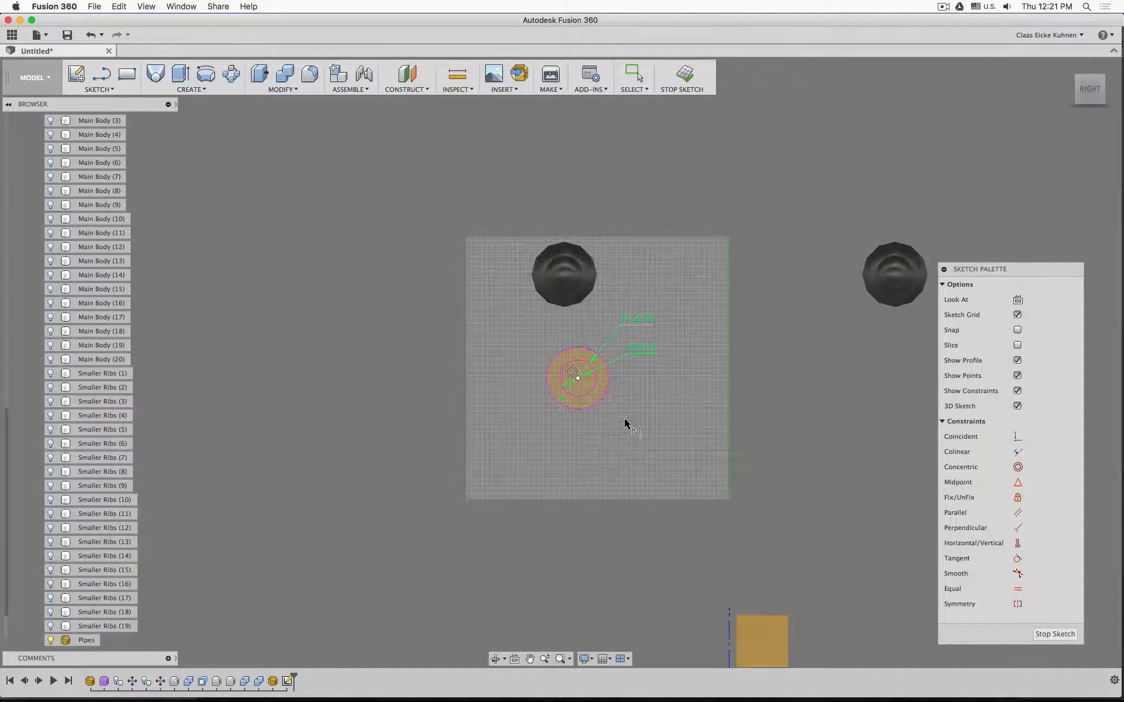
scroll(628, 421, "up", 5)
middle_click_drag(701, 243, 737, 426)
key("Escape")
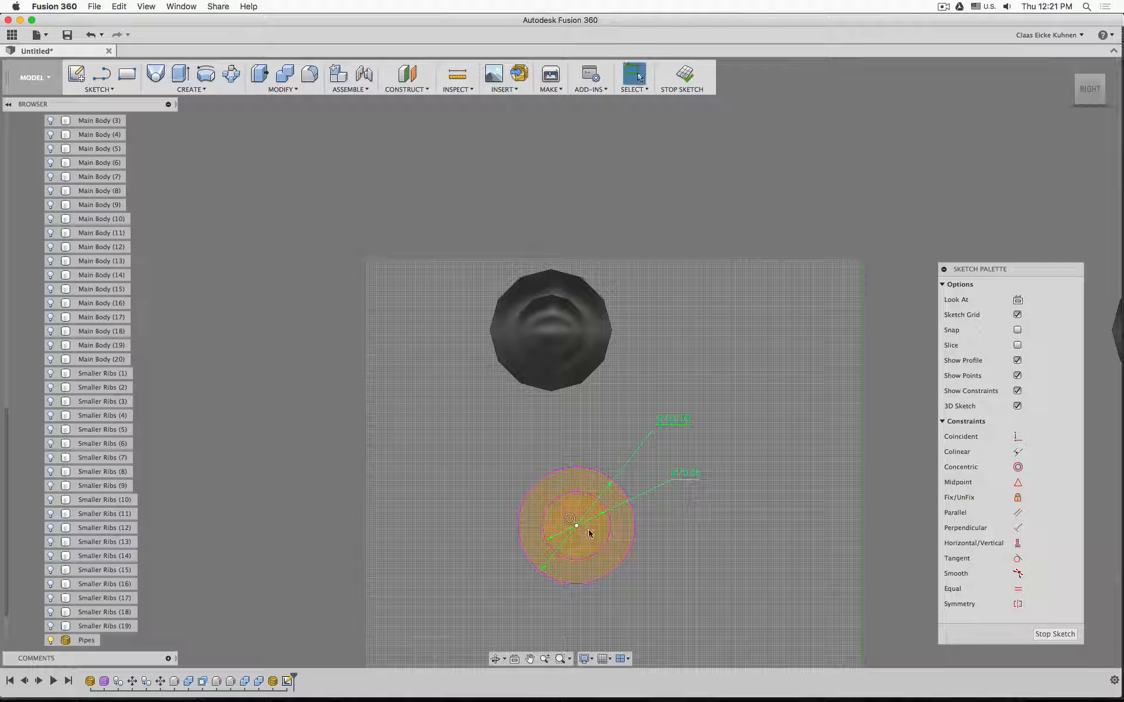
Step: Place the shared centre of the concentric circles over the centre of the pipe mesh on the negative Y side
mouse_move(576, 526)
left_mouse_down()
mouse_move(602, 512)
mouse_move(624, 443)
mouse_move(551, 333)
left_mouse_up()
scroll(550, 332, "up", 6)
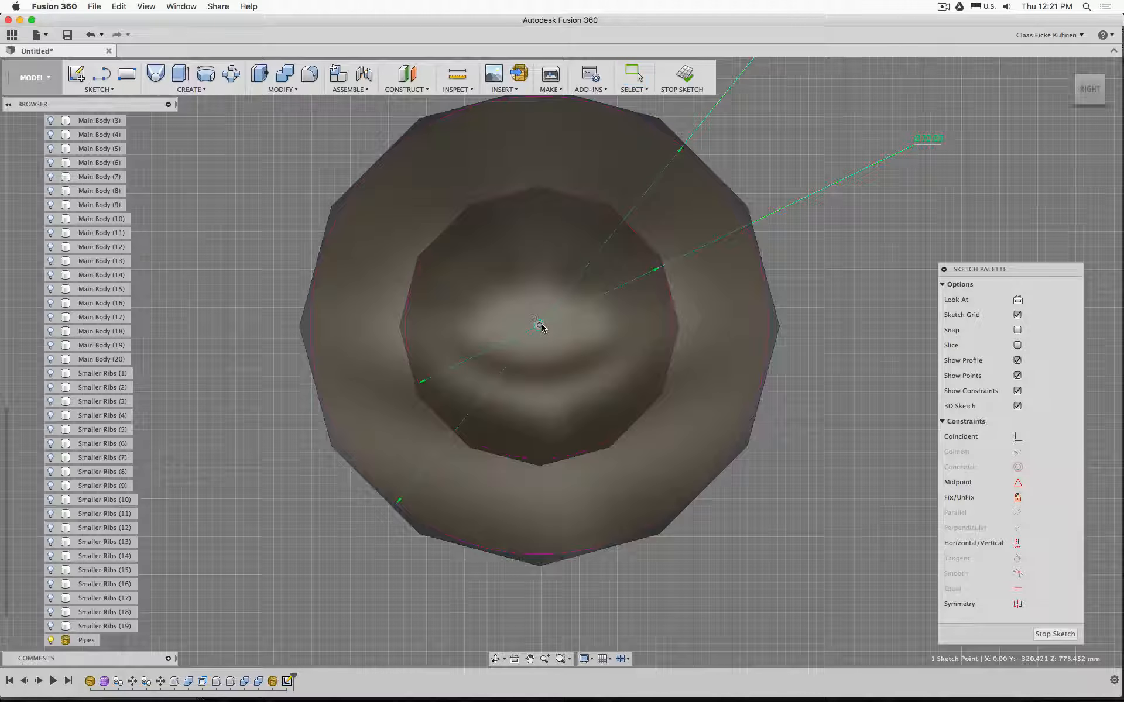
mouse_move(539, 326)
left_mouse_down()
mouse_move(569, 335)
mouse_move(539, 330)
left_mouse_up()
middle_click_drag(795, 294, 802, 328)
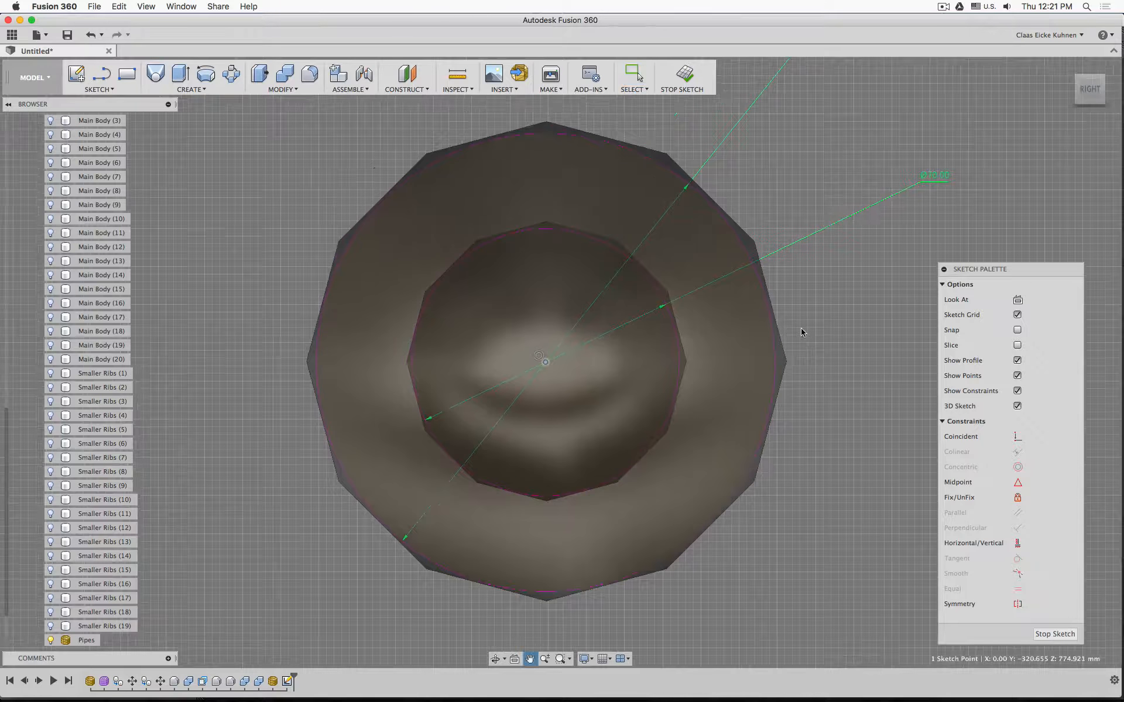
Step: Fine-tune the circles' centre point with Move, shifting it about 0.46 mm along X to match the pipe outline
key("m")
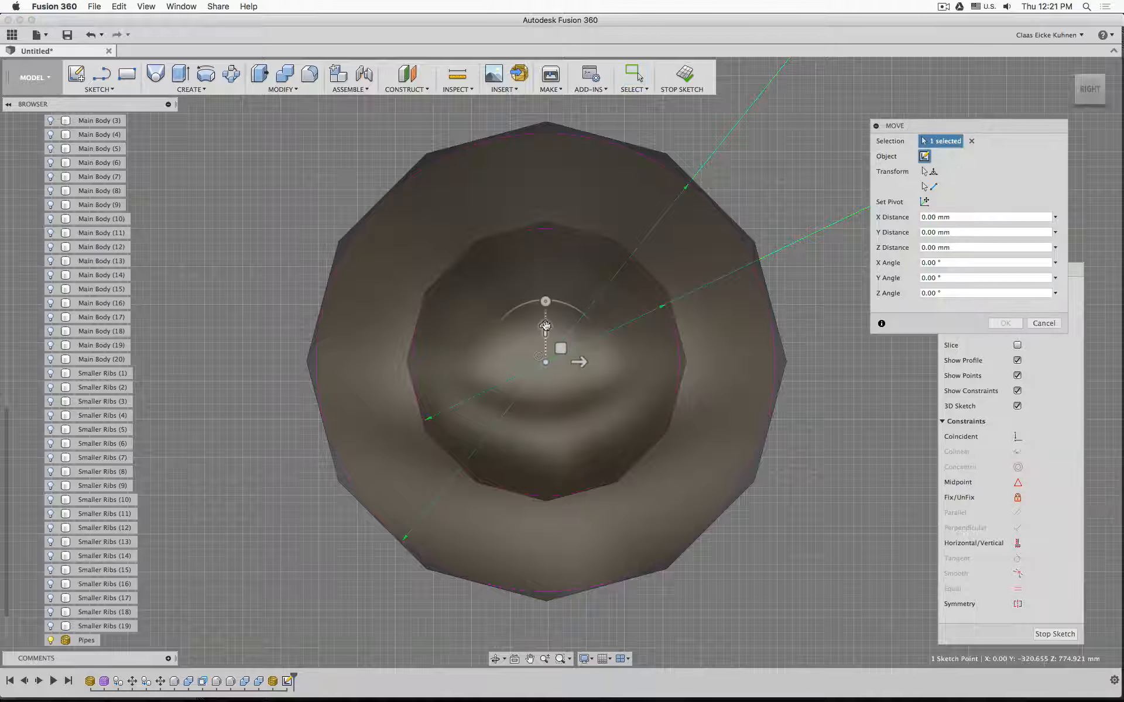
left_click_drag(545, 326, 580, 361)
scroll(822, 363, "down", 3)
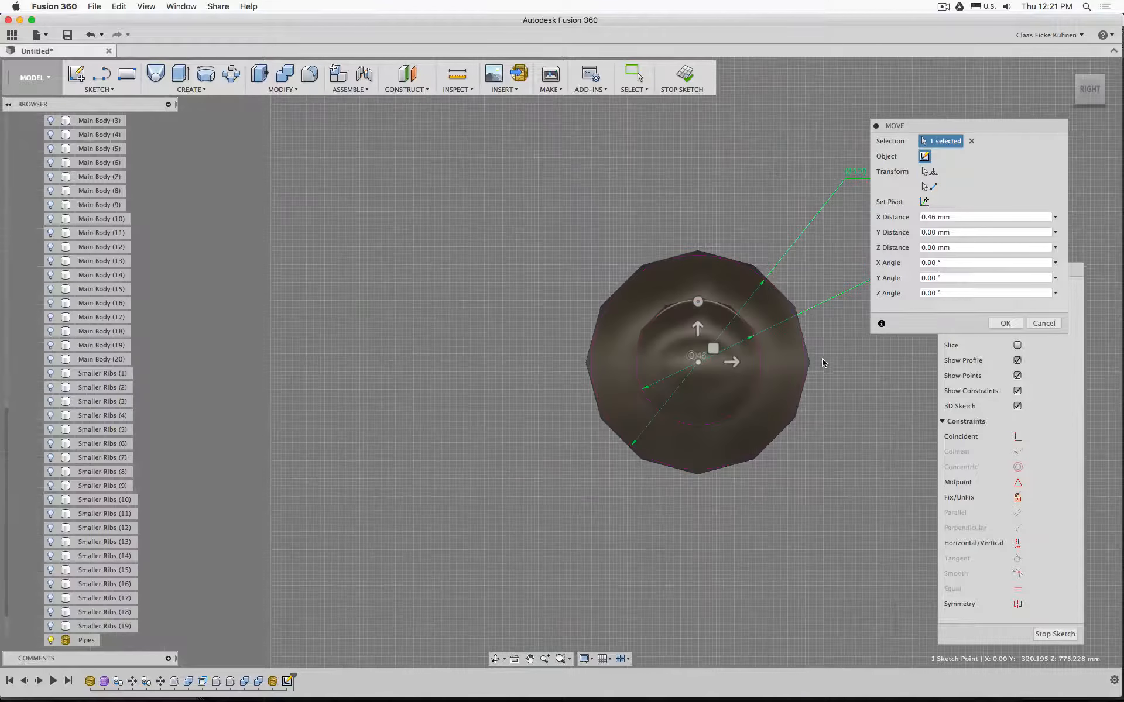
mouse_move(822, 363)
middle_mouse_down()
mouse_move(602, 302)
mouse_move(537, 300)
middle_mouse_up()
scroll(725, 354, "down", 3)
left_click(1005, 323)
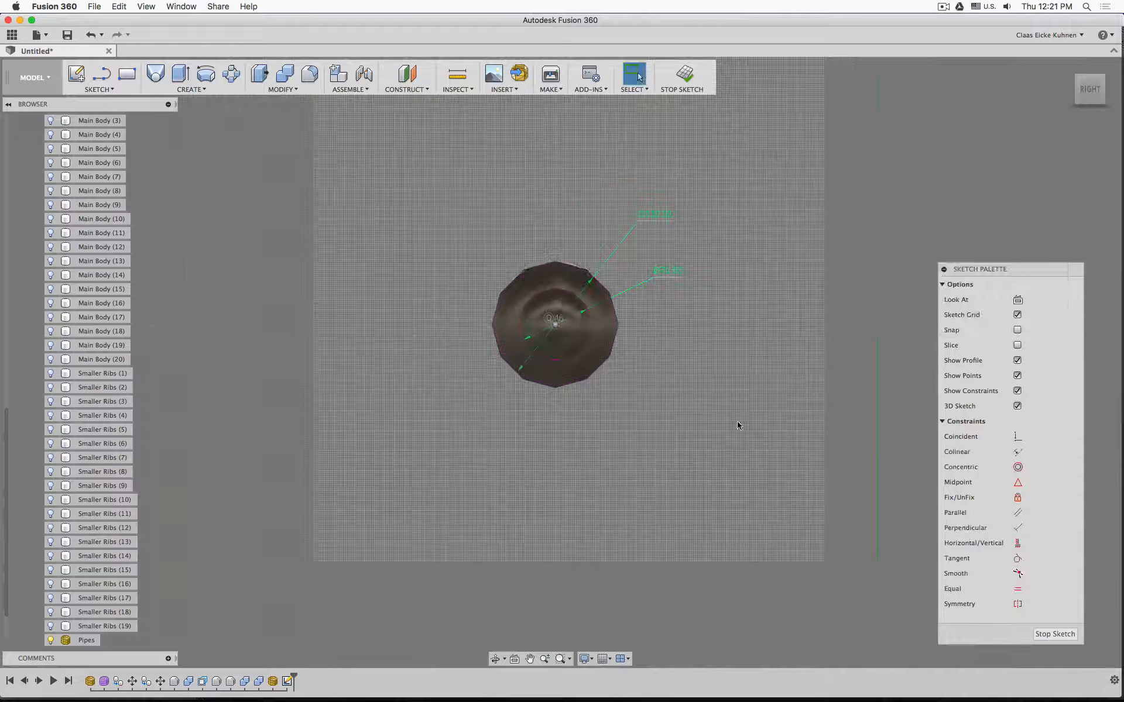
Step: Dimension the vertical distance between the circles' centre and the origin
middle_click_drag(739, 426, 820, 231, "shift")
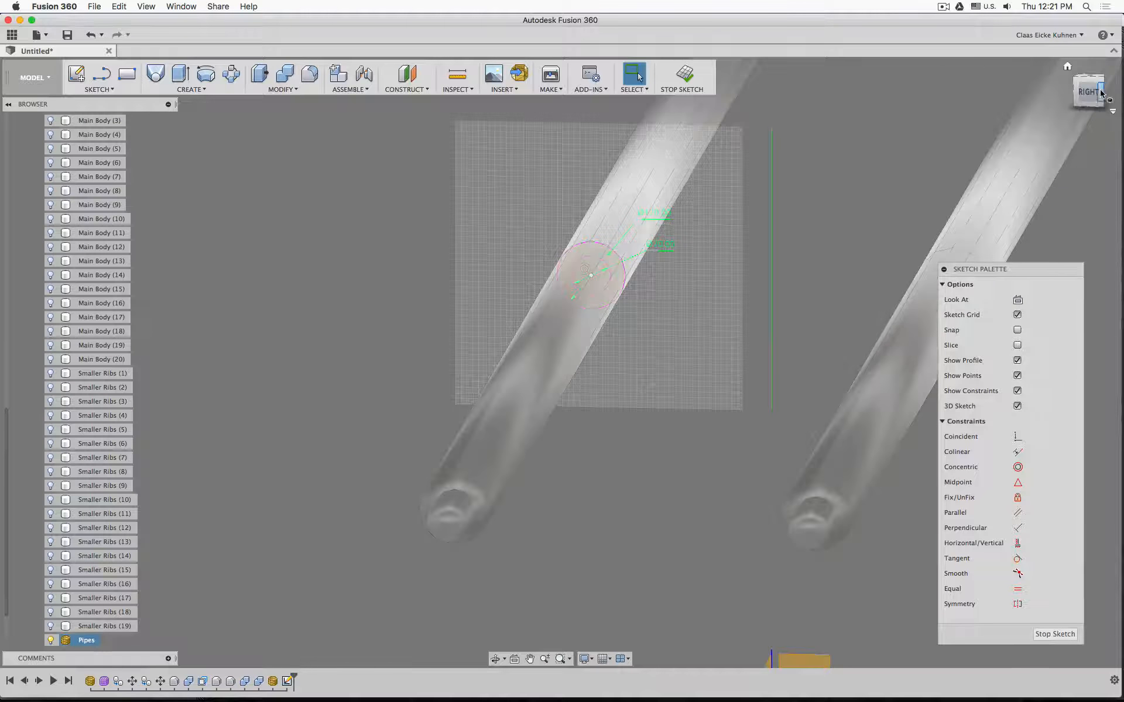
left_click(1090, 91)
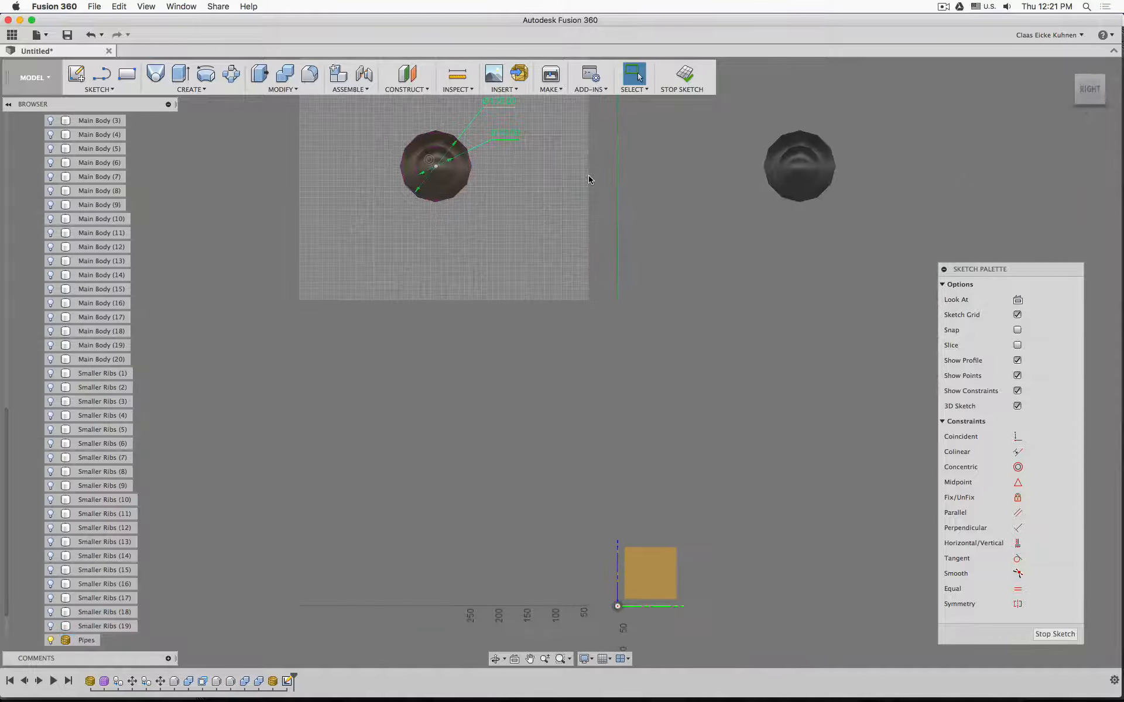
left_click(436, 167)
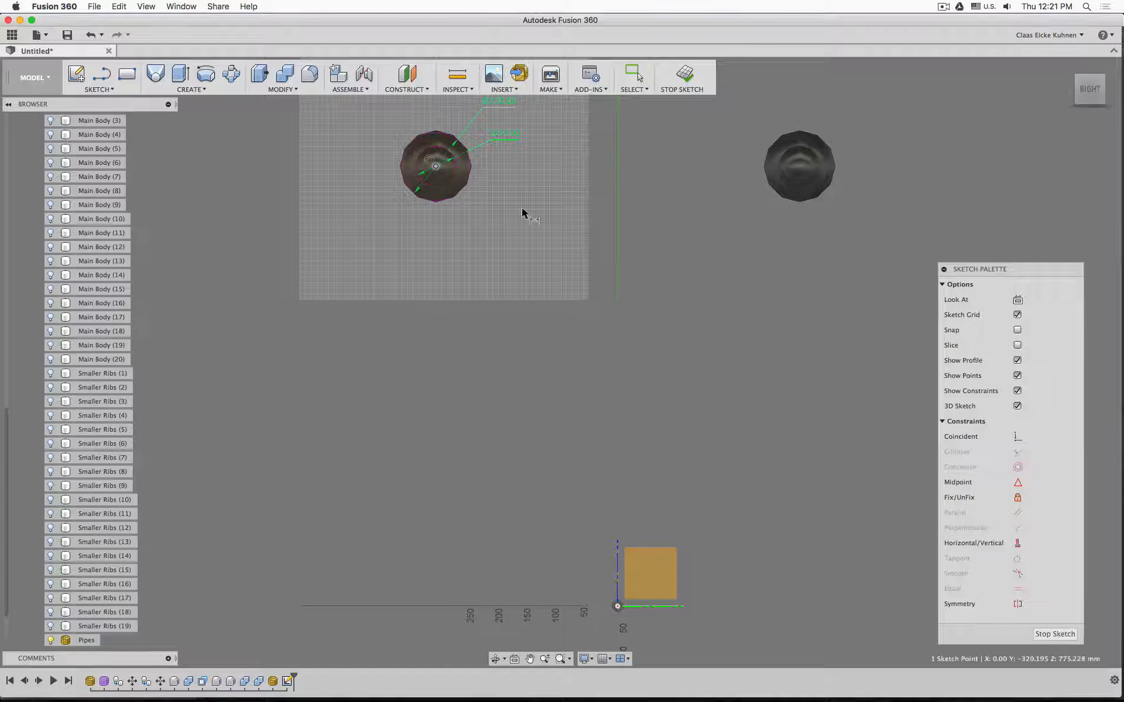
left_click(617, 606)
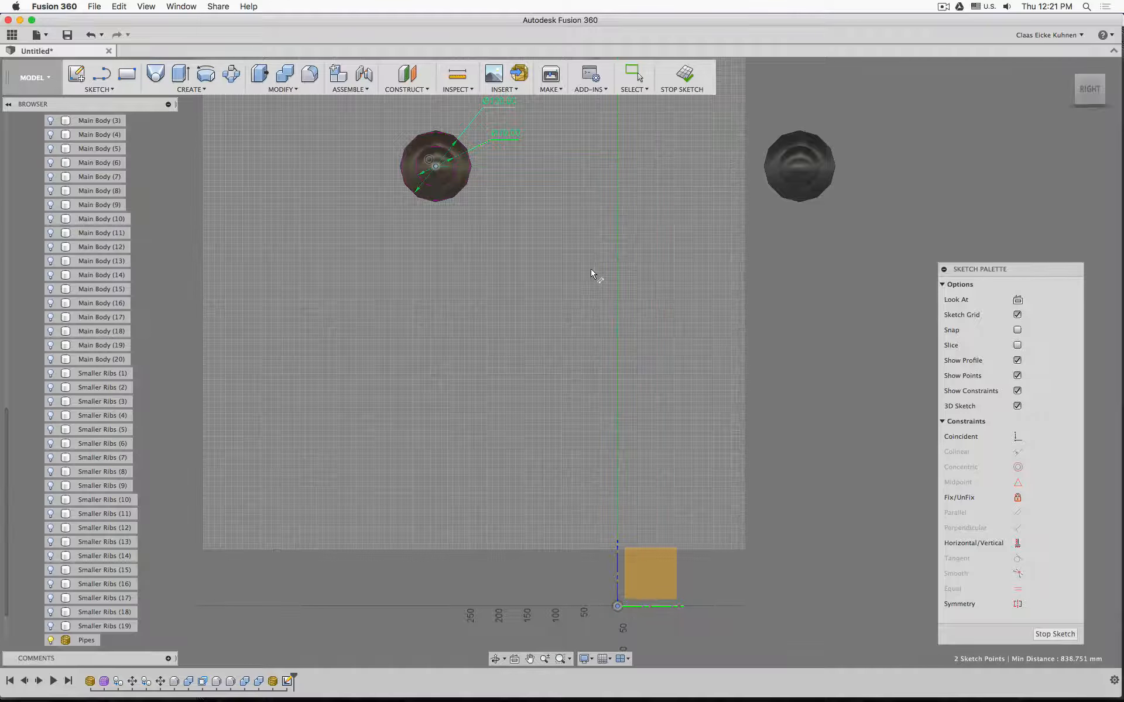
left_click(688, 269)
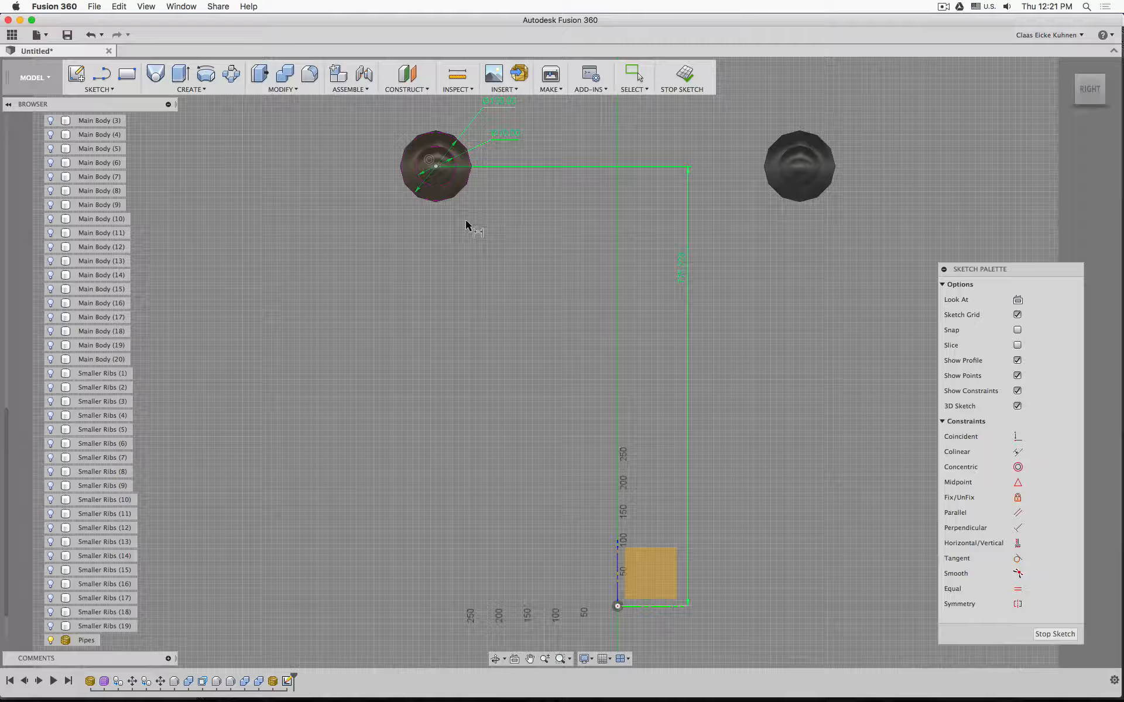
Step: Dimension the horizontal distance between the circles' centre and the origin, and finish the sketch
left_click(434, 167)
left_click(617, 607)
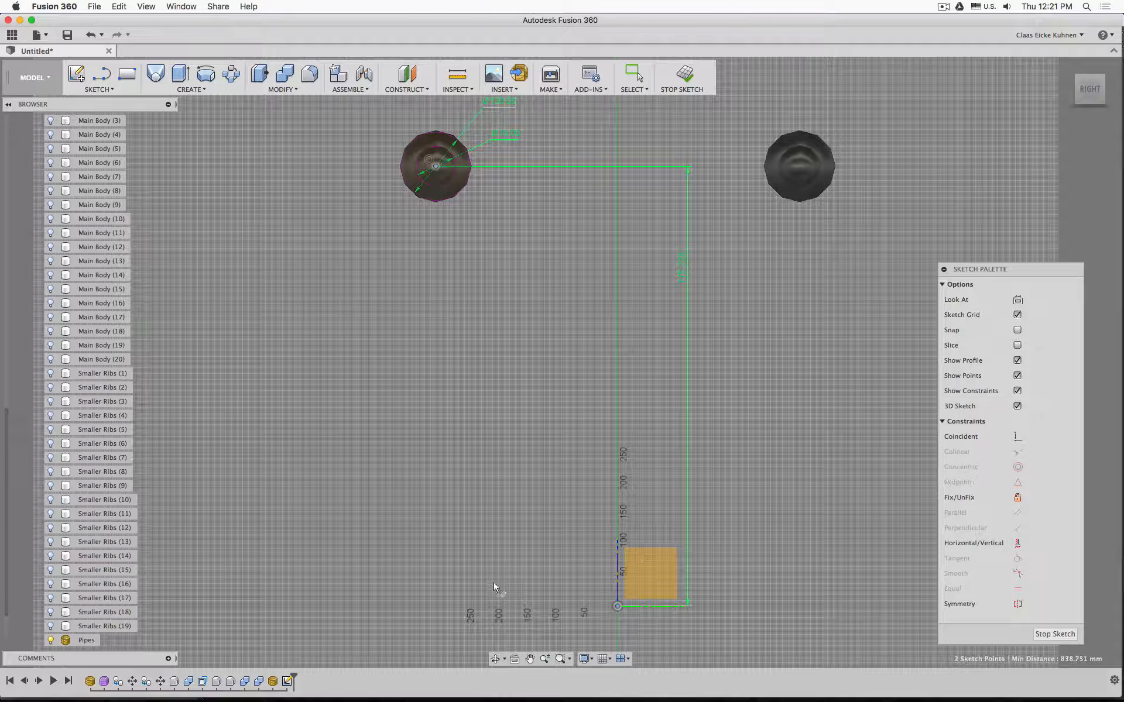
left_click(346, 631)
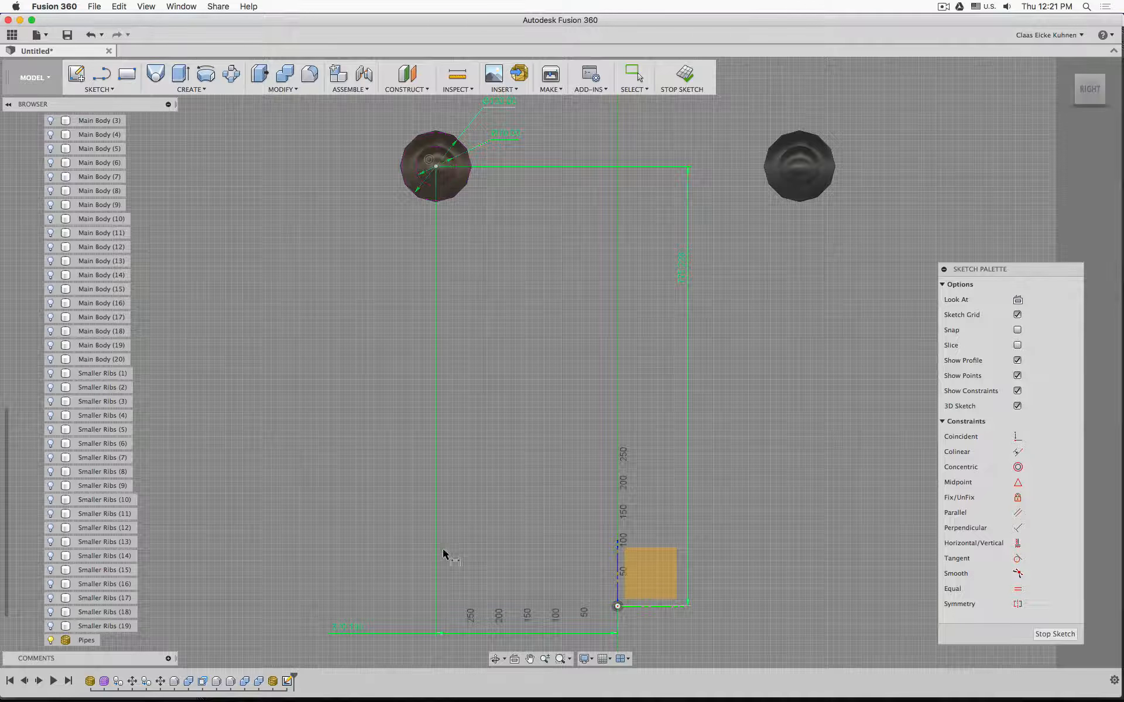
scroll(795, 315, "down", 5)
scroll(794, 315, "up", 2)
scroll(773, 272, "down", 3)
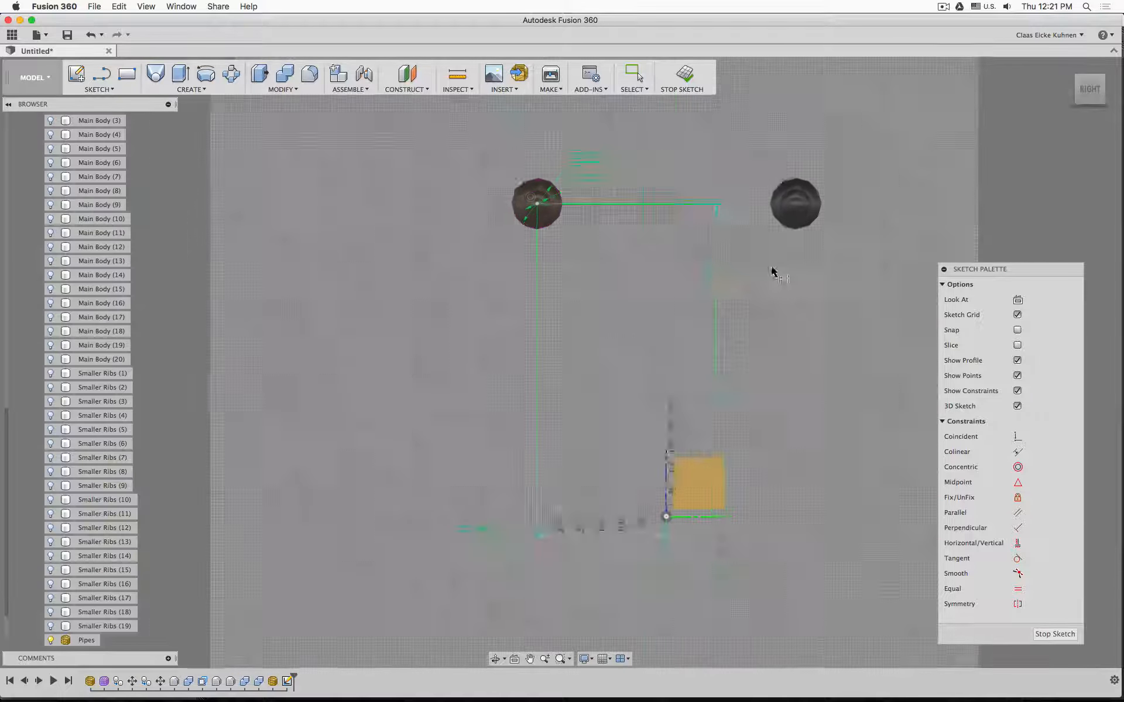
left_click(685, 77)
middle_click_drag(774, 193, 736, 208, "shift")
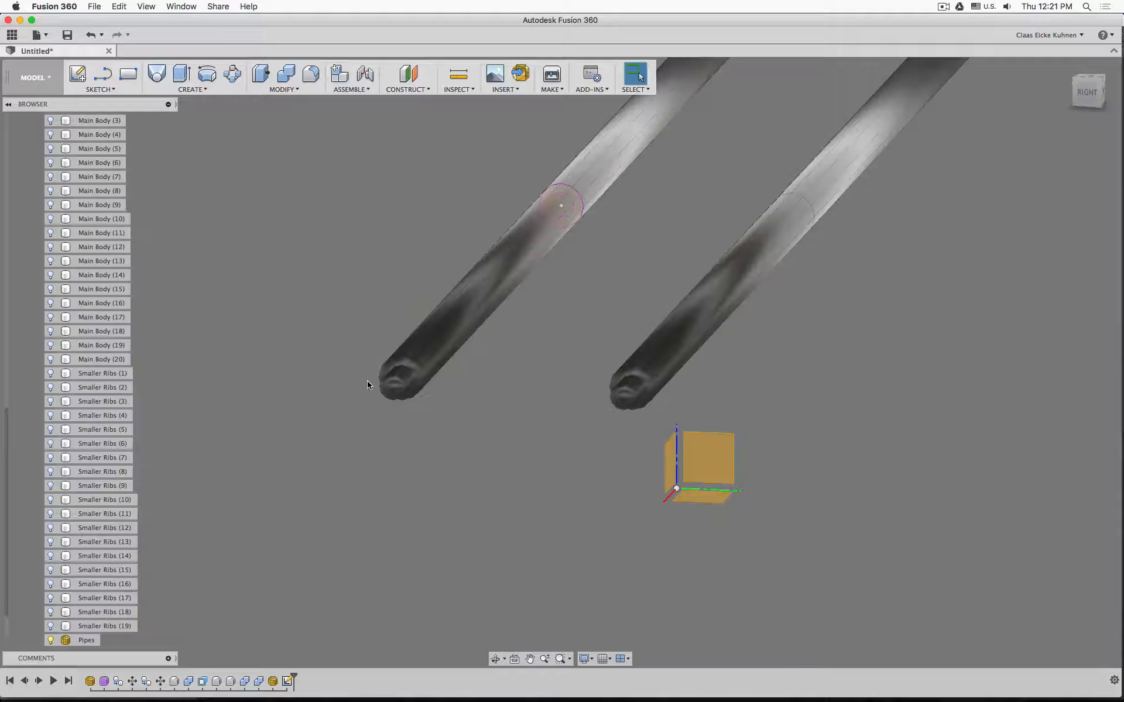
Step: Hide the Pipes mesh body
left_click(82, 641)
right_click(82, 643)
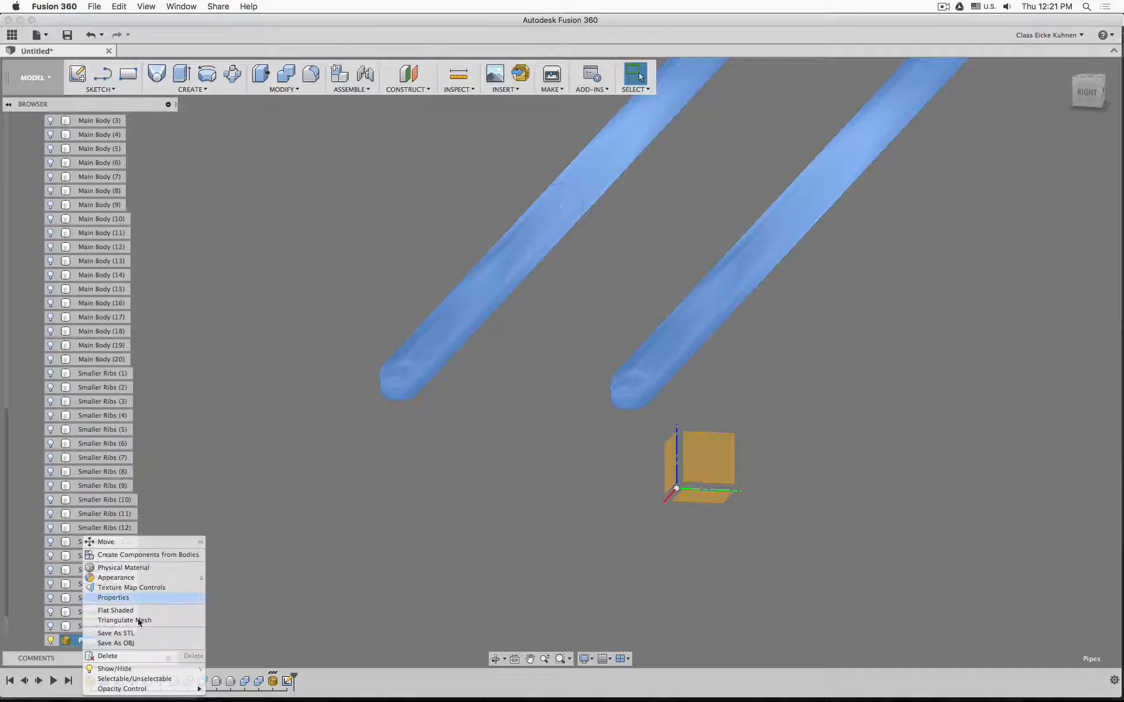
left_click(237, 584)
left_click(69, 641)
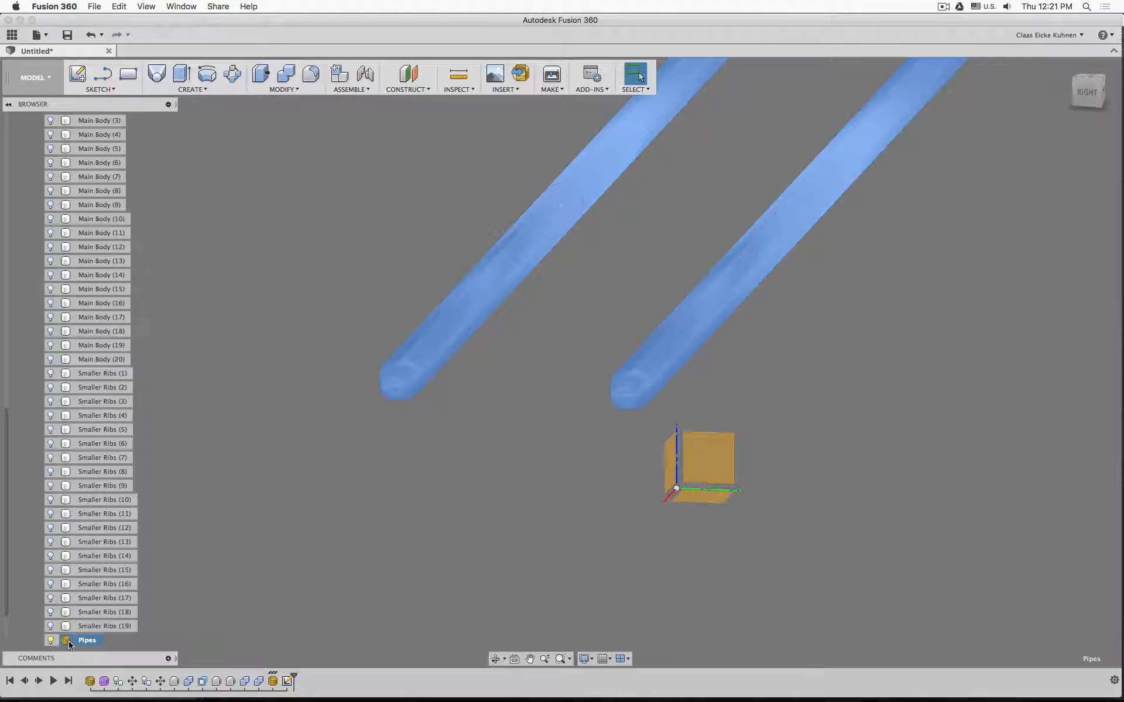
right_click(69, 641)
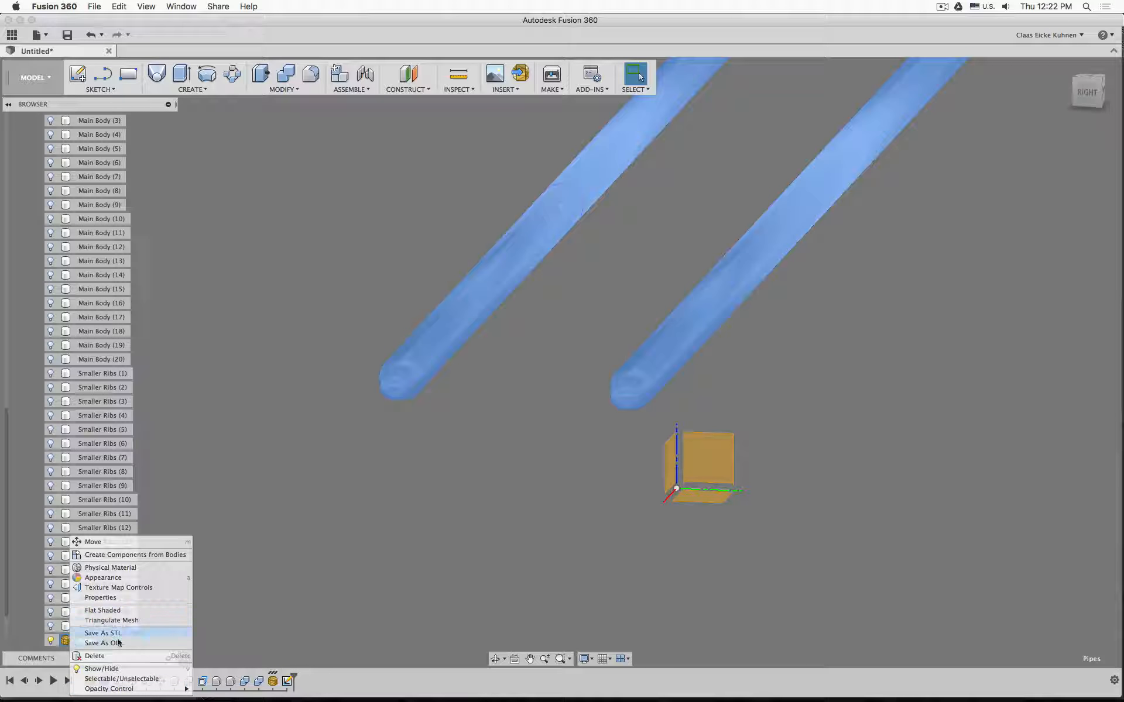
left_click(206, 493)
left_click(51, 641)
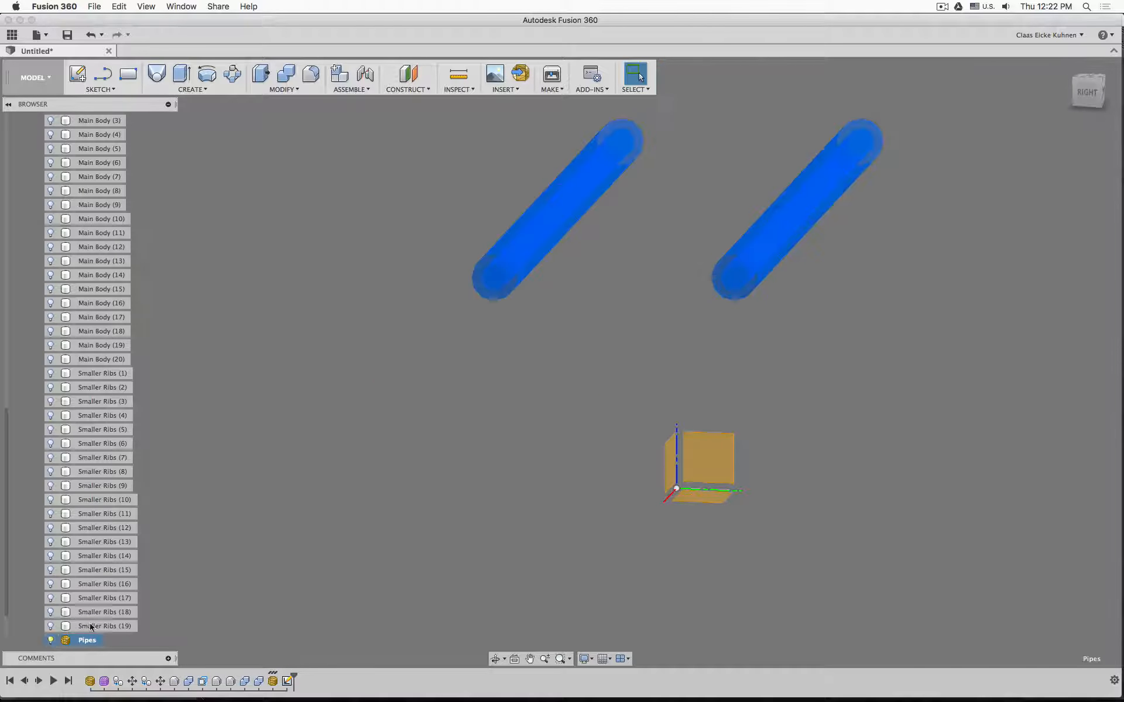
Step: Show all solid bodies, from Main Body, Smaller Ribs and Core through Smaller Ribs (19)
scroll(274, 517, "down", 5)
left_click(131, 627)
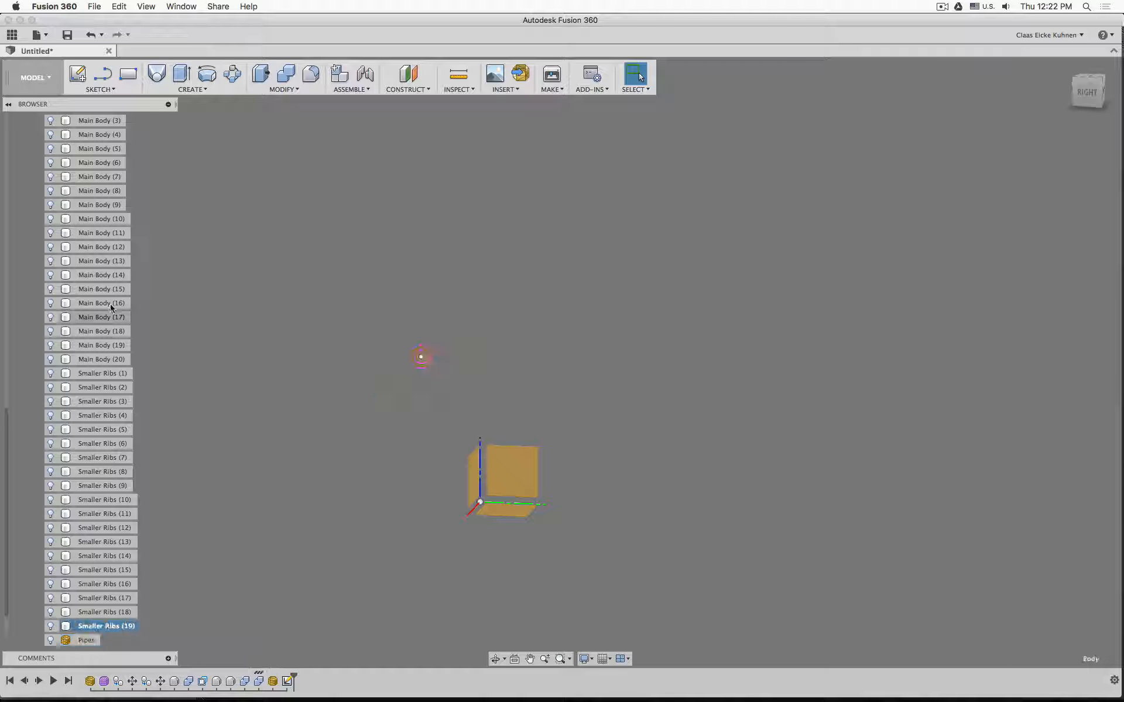
scroll(99, 302, "up", 5)
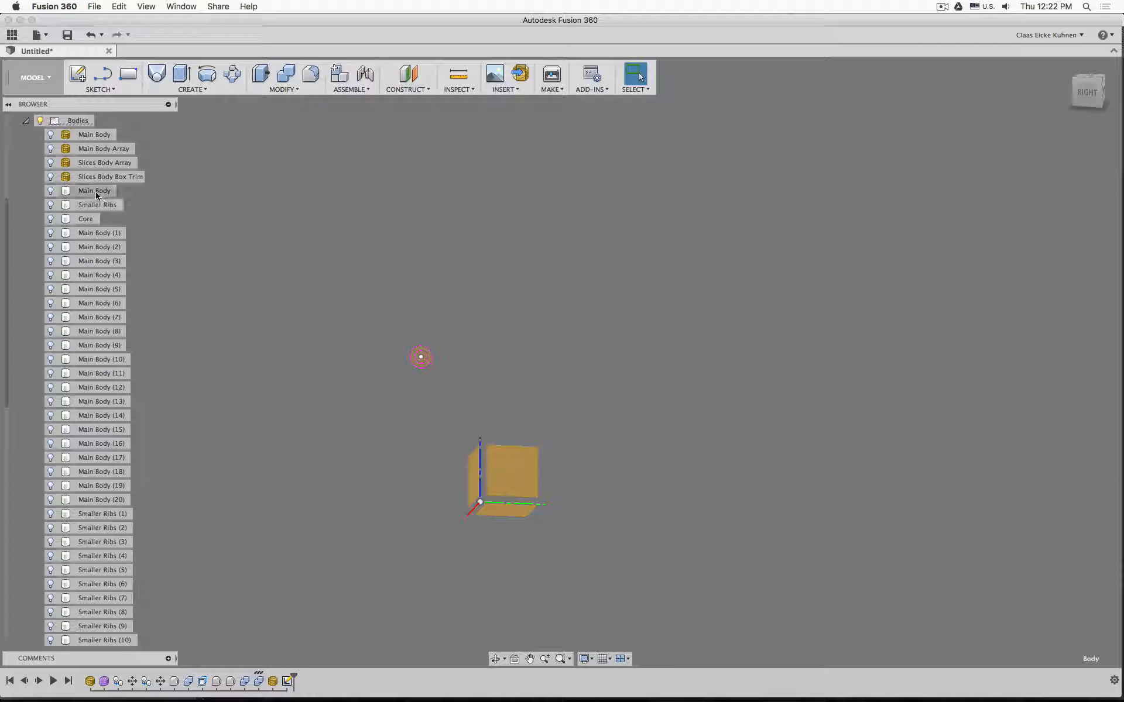
left_click(82, 192, "shift")
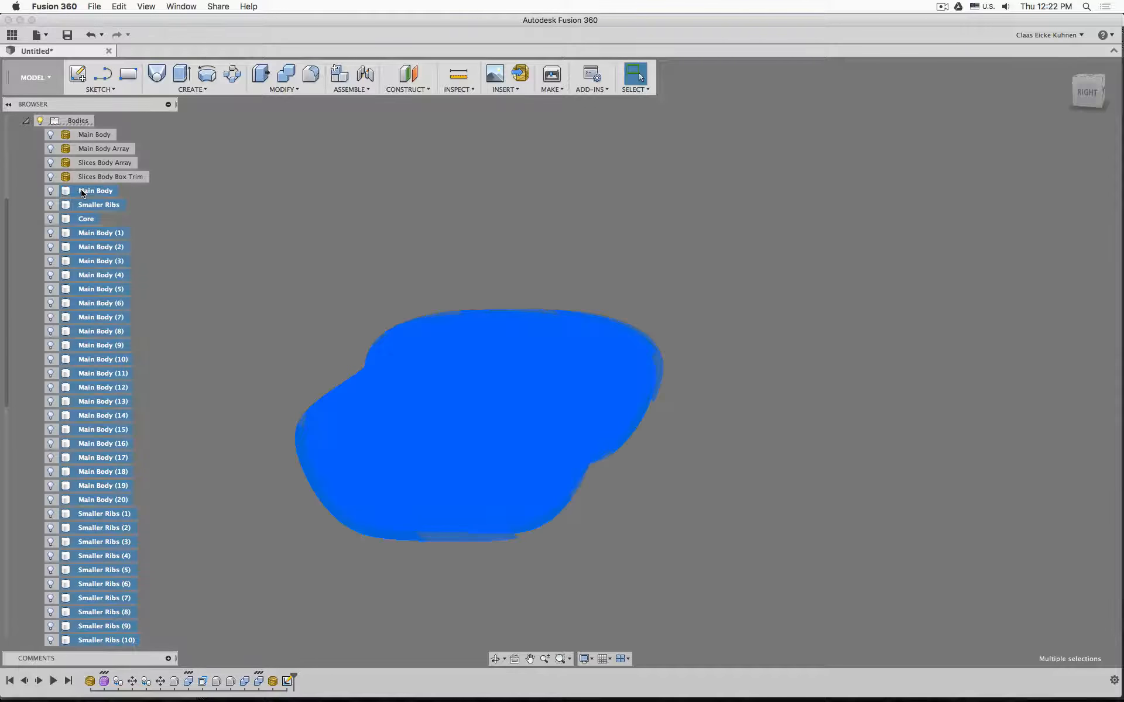
key("v")
left_click(248, 266)
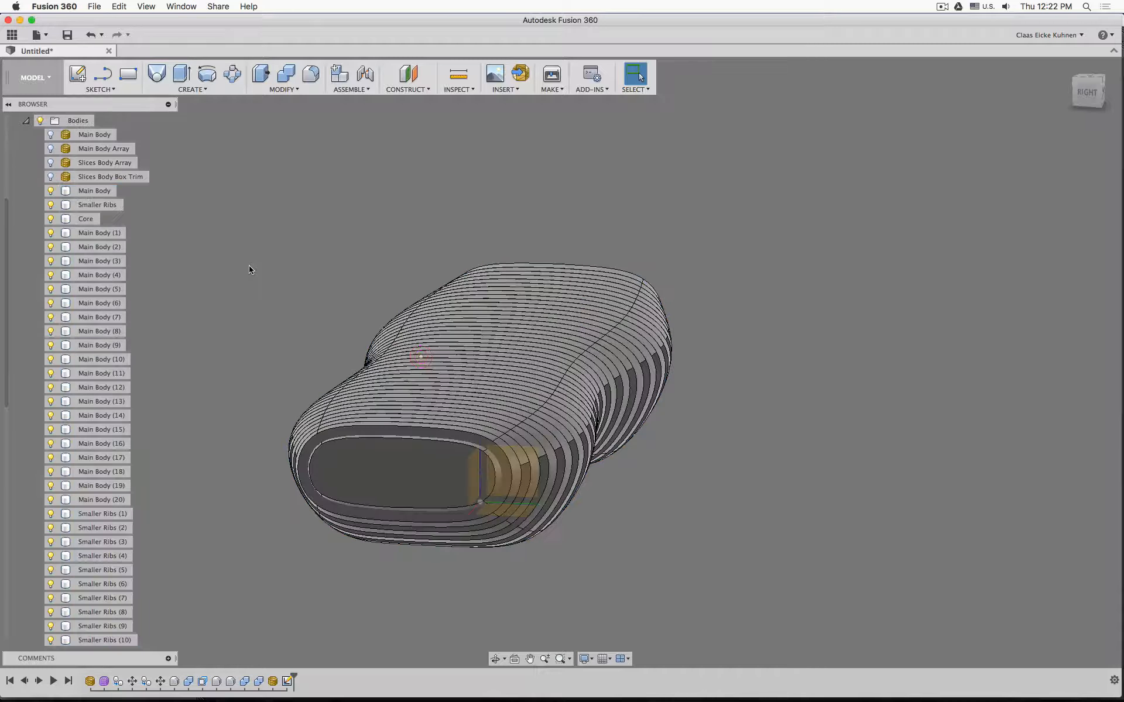
Step: Hide the solids Main Body, Smaller Ribs and Main Body (1) through Smaller Ribs (19), leaving only Core shown
left_click(50, 205)
left_click(50, 192)
left_click(93, 233)
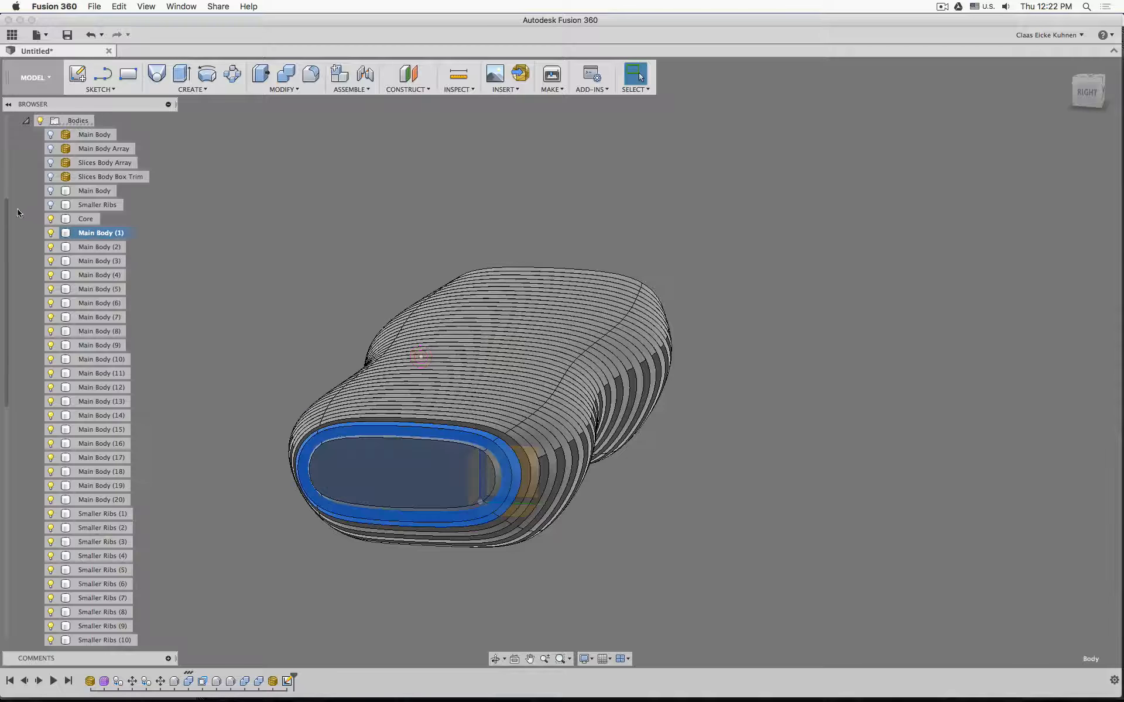
left_click_drag(8, 206, 20, 504)
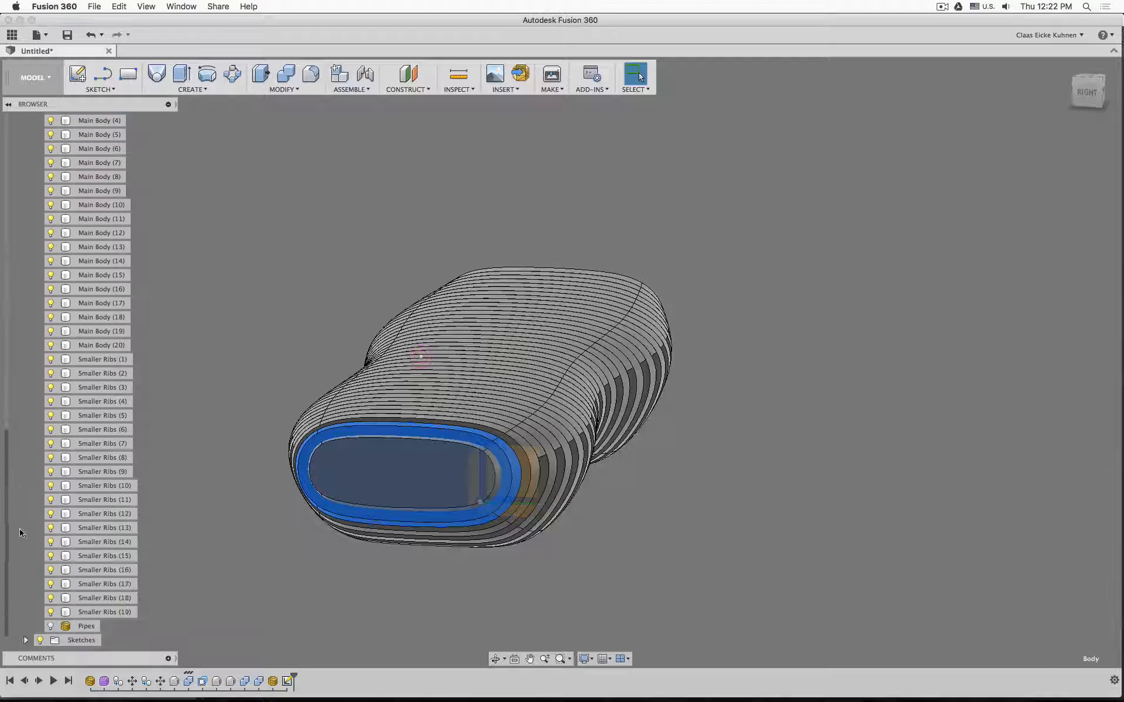
left_click(106, 612, "shift")
key("v")
left_click(315, 279)
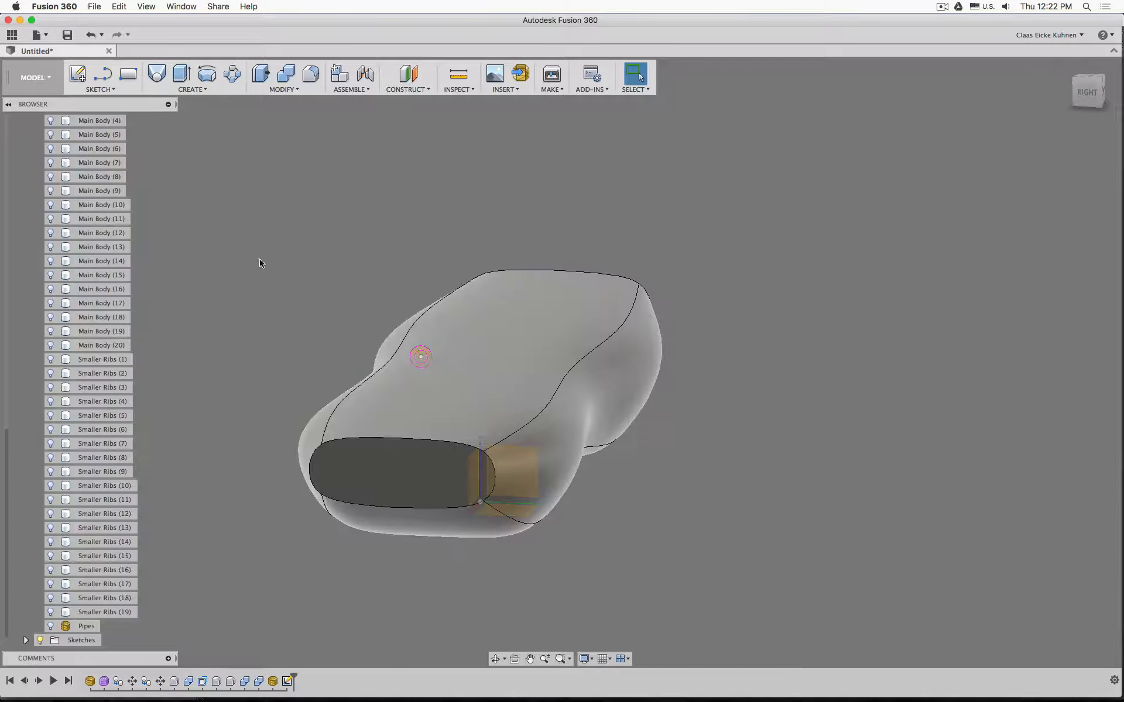
scroll(146, 339, "up", 8)
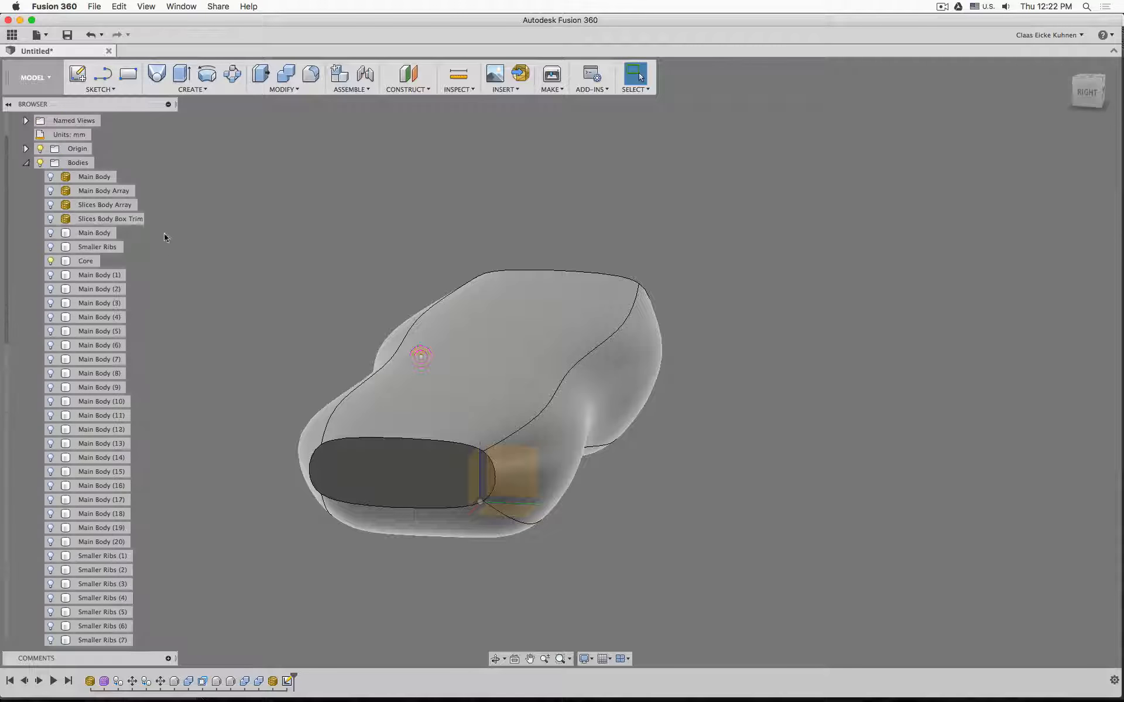
Step: Extrude both circle profiles as a cut about 2236 mm toward the near end of the Core body
left_click(1087, 91)
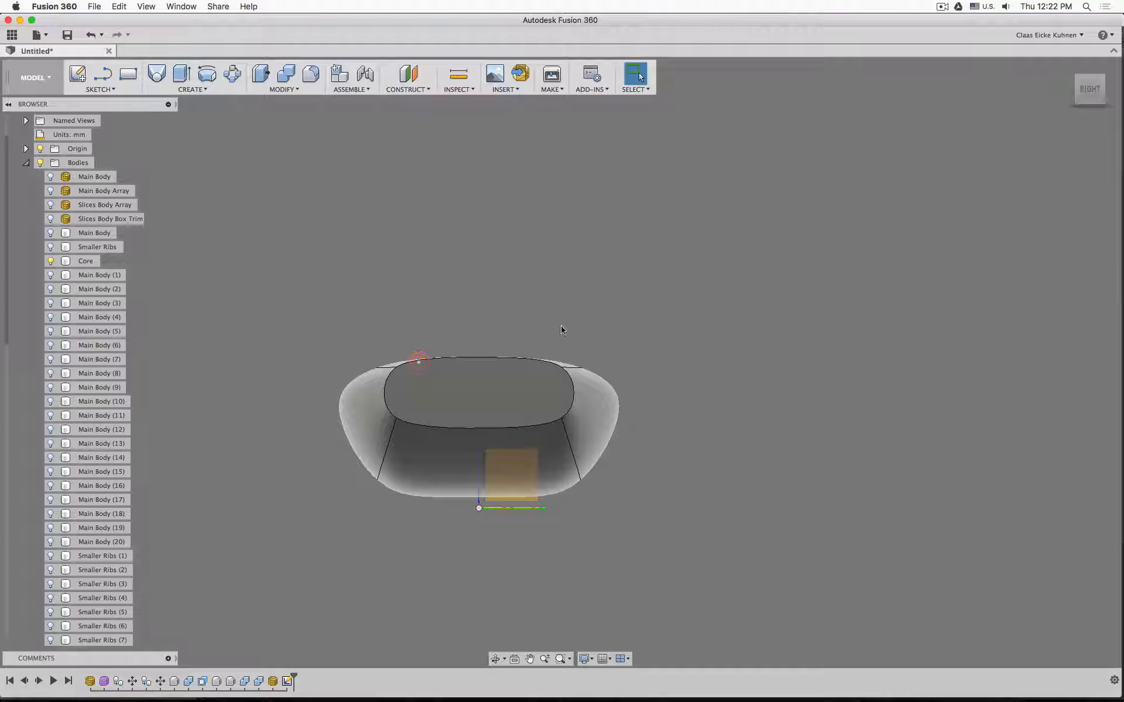
scroll(527, 333, "up", 5)
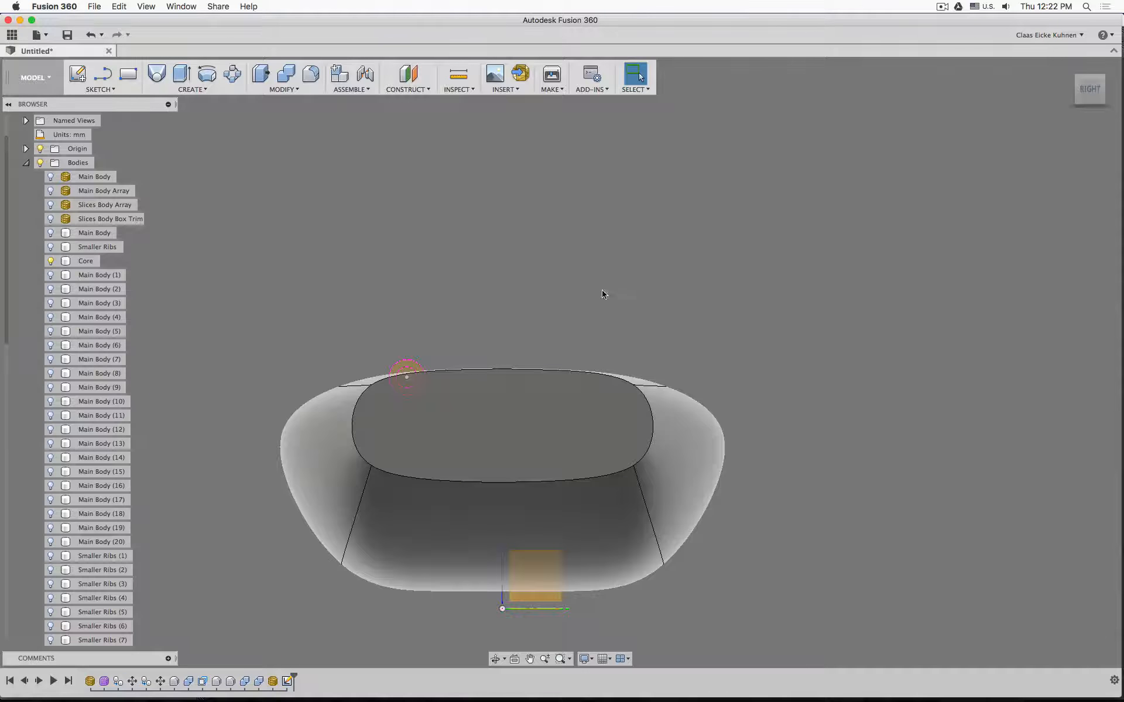
middle_click_drag(604, 293, 622, 207, "shift")
scroll(635, 199, "down", 2)
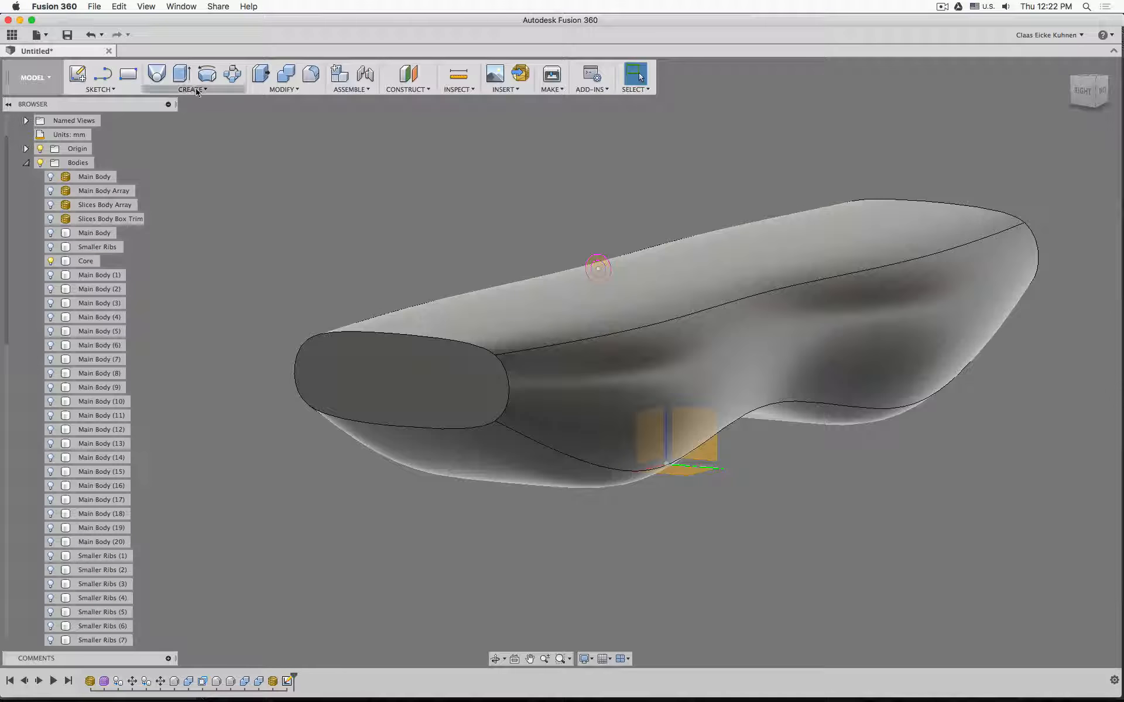
left_click(181, 73)
scroll(582, 198, "up", 5)
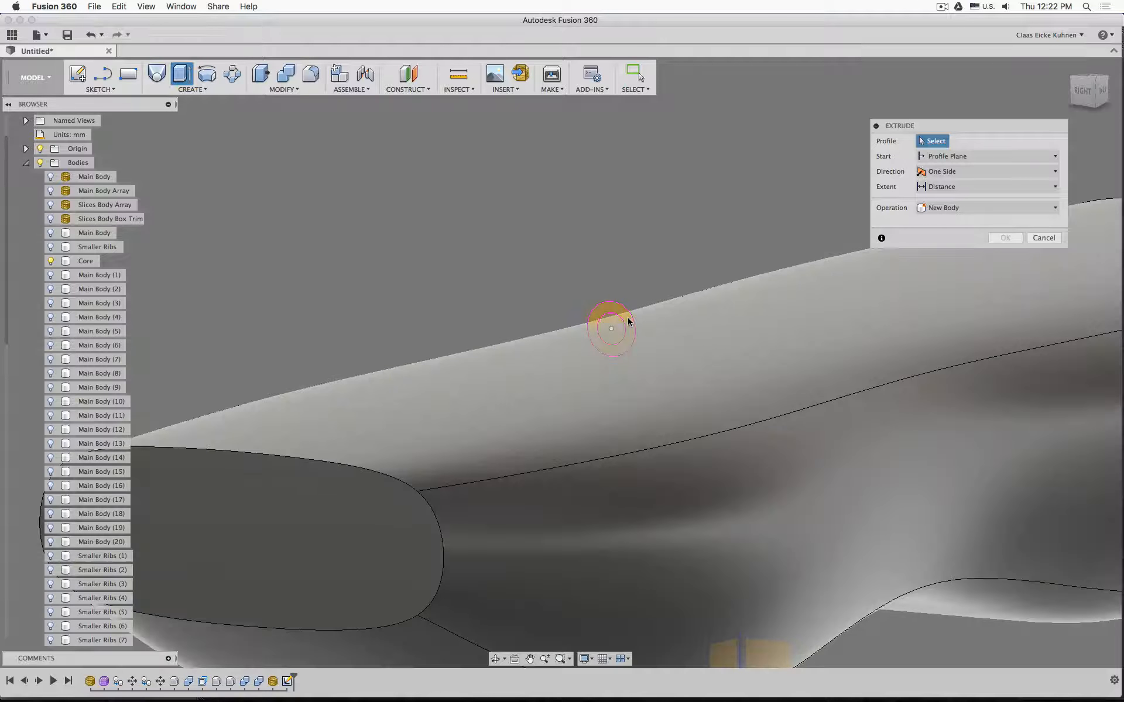
left_click(630, 327)
left_click(607, 331)
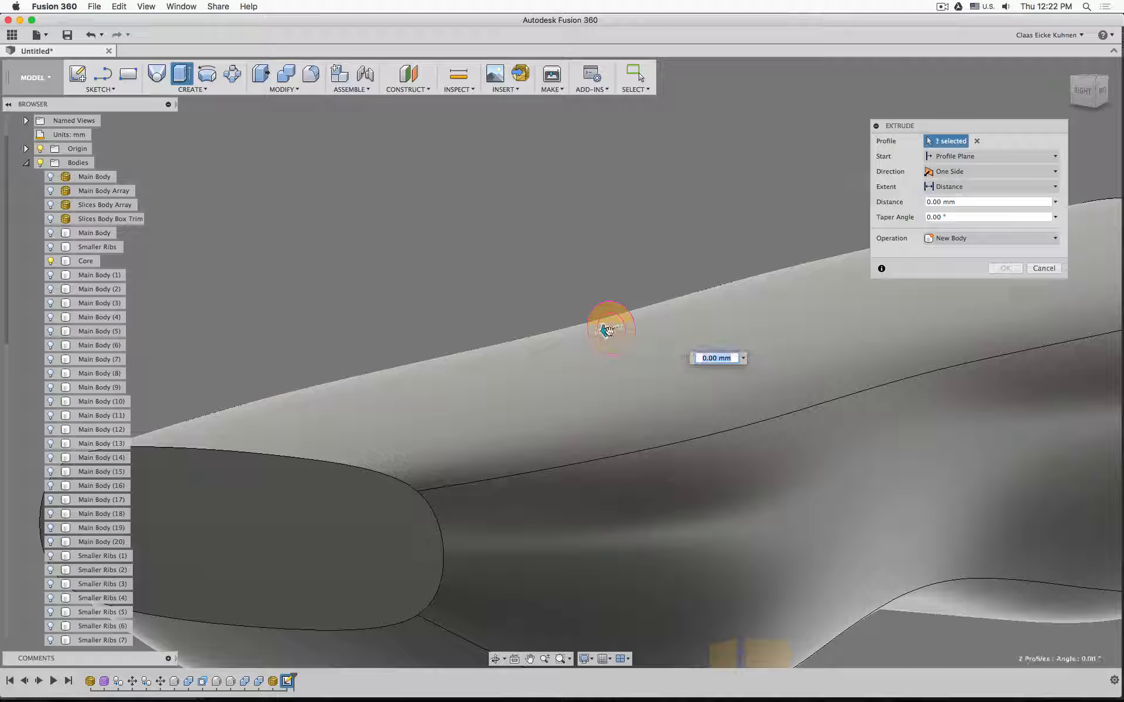
scroll(558, 337, "down", 5)
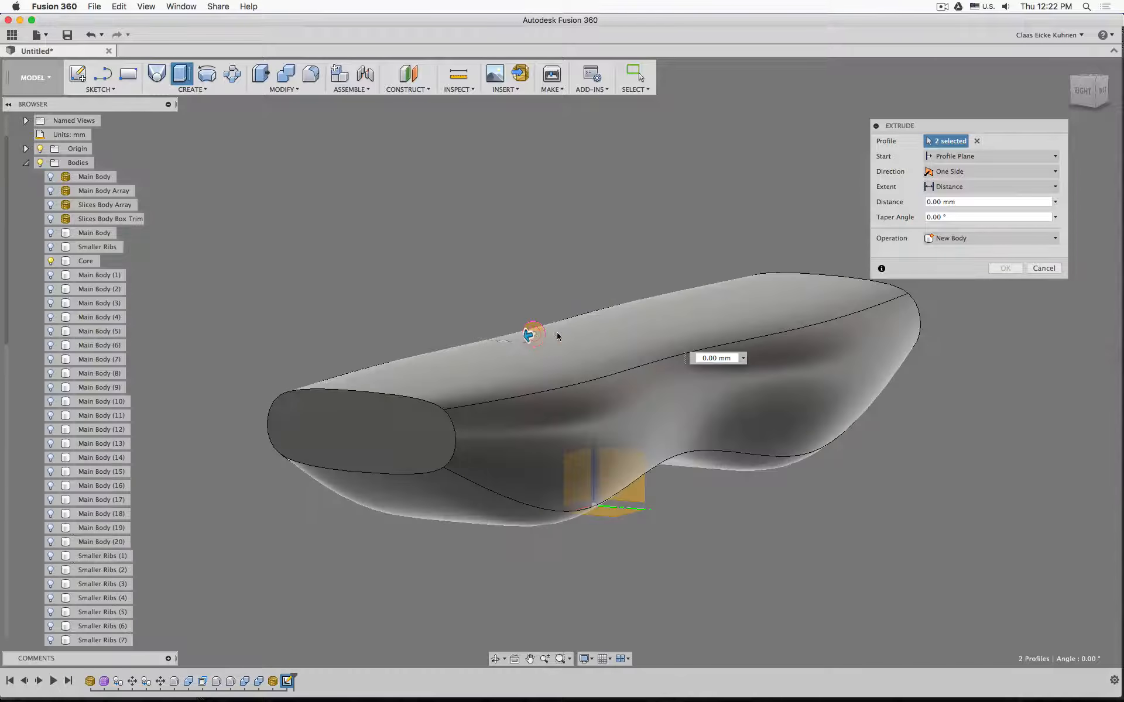
left_click_drag(529, 334, 283, 398)
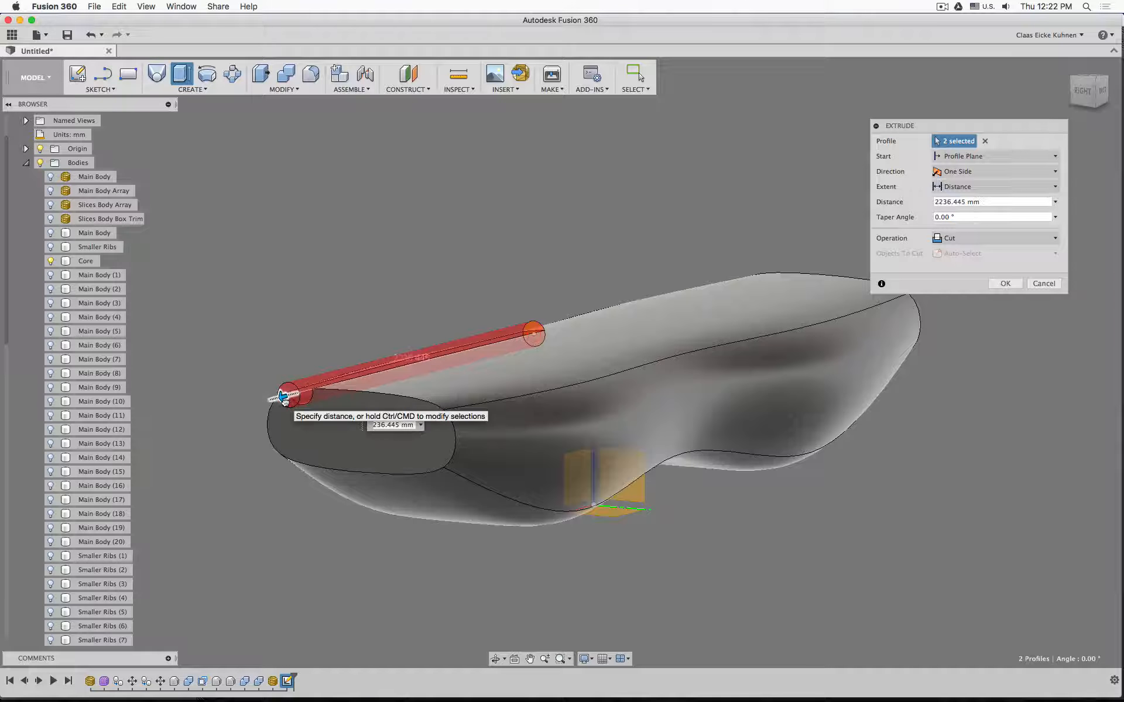
Step: Make the pipe cut symmetric about the profile plane so it runs the full length of the Core, and complete the extrusion
left_click(982, 238)
left_click(937, 199)
left_click(995, 171)
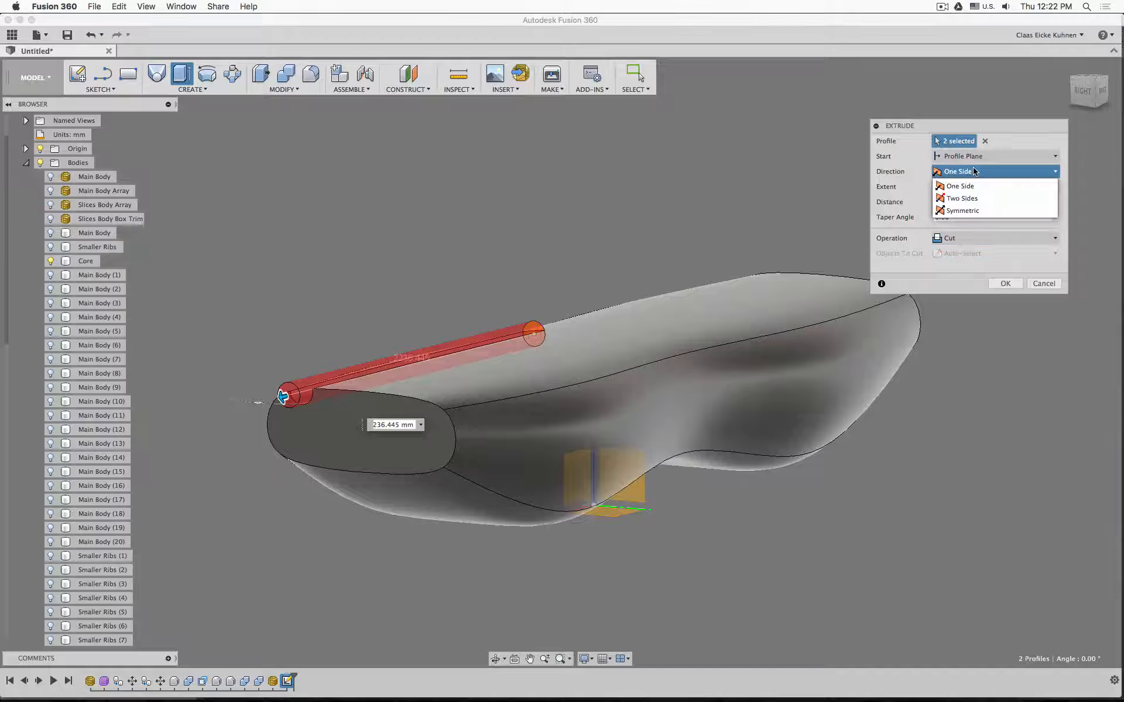
left_click(985, 209)
middle_click_drag(769, 209, 791, 178, "shift")
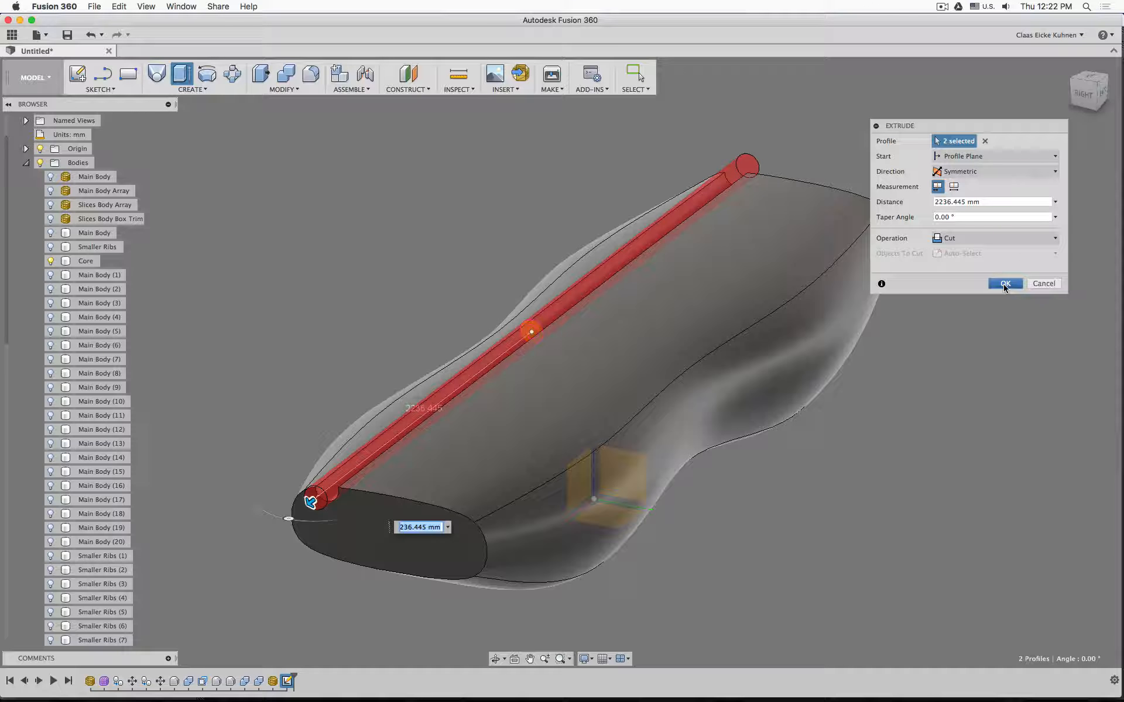
left_click(1004, 285)
Step: Mirror the pipe-cut extrude feature across the vertical origin plane running along the bench's length
middle_click_drag(429, 220, 433, 187)
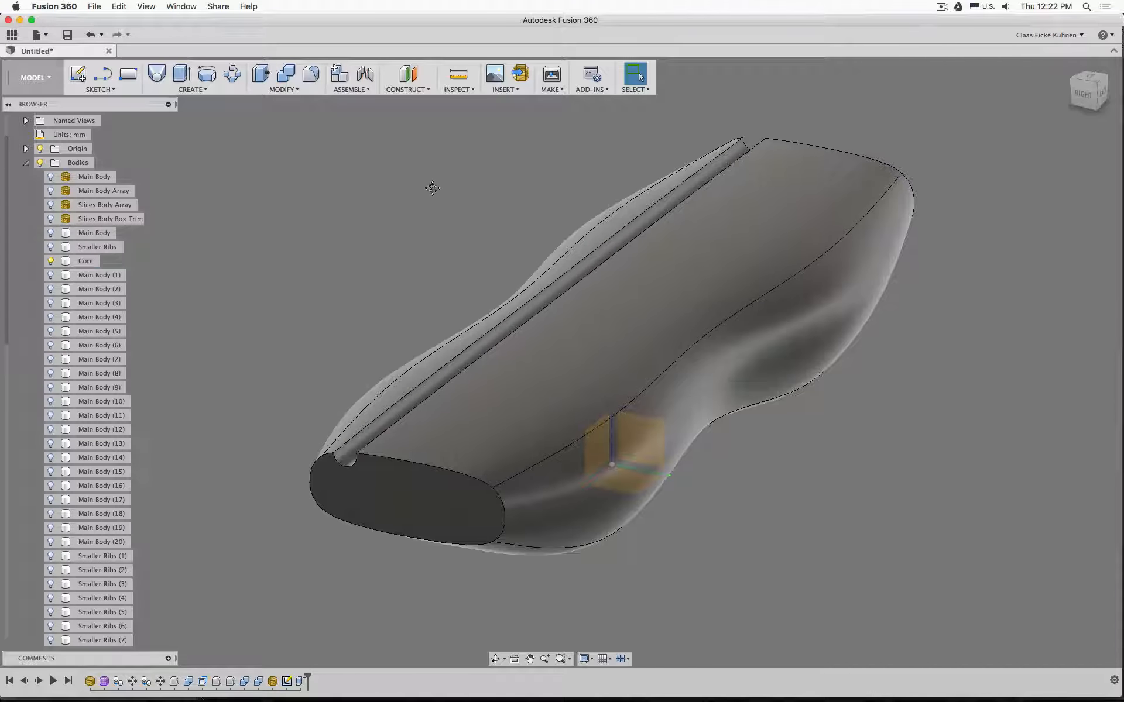
left_click(223, 90)
left_click(222, 294)
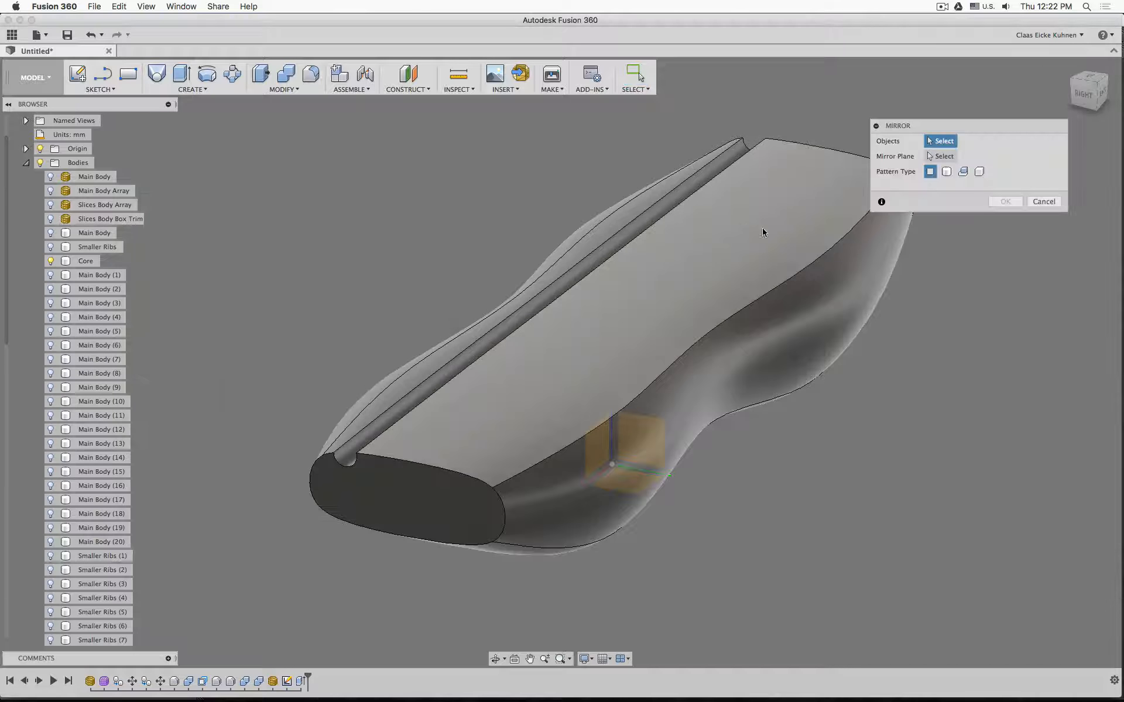
left_click(964, 172)
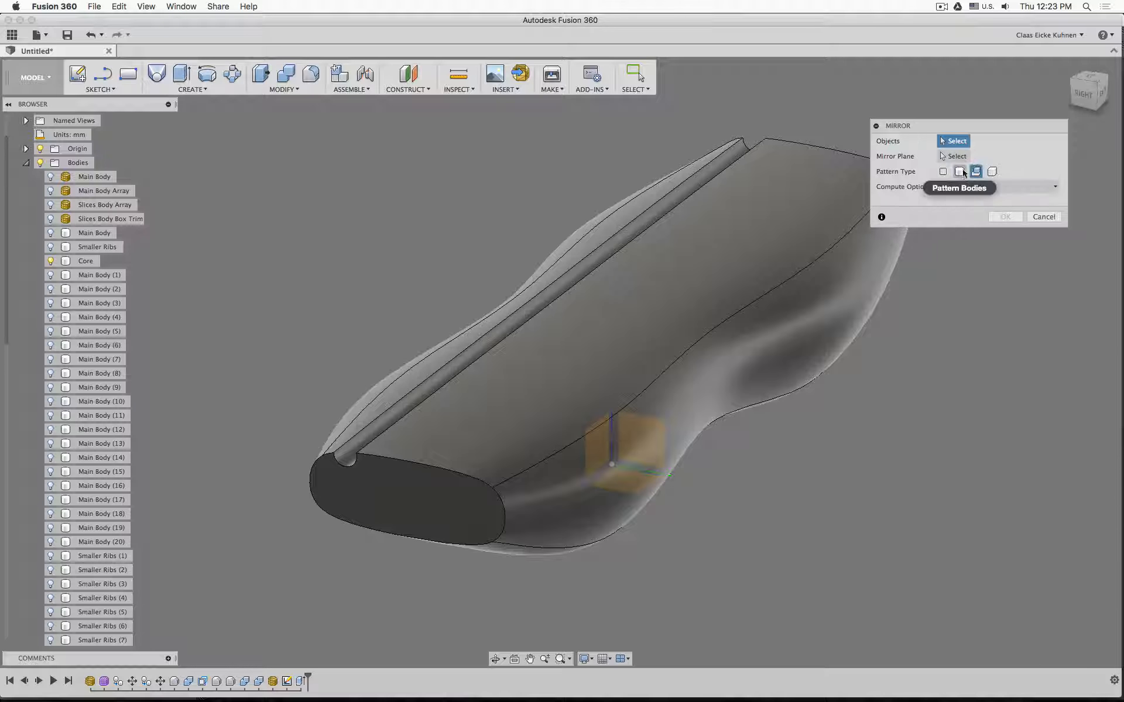
left_click(301, 682)
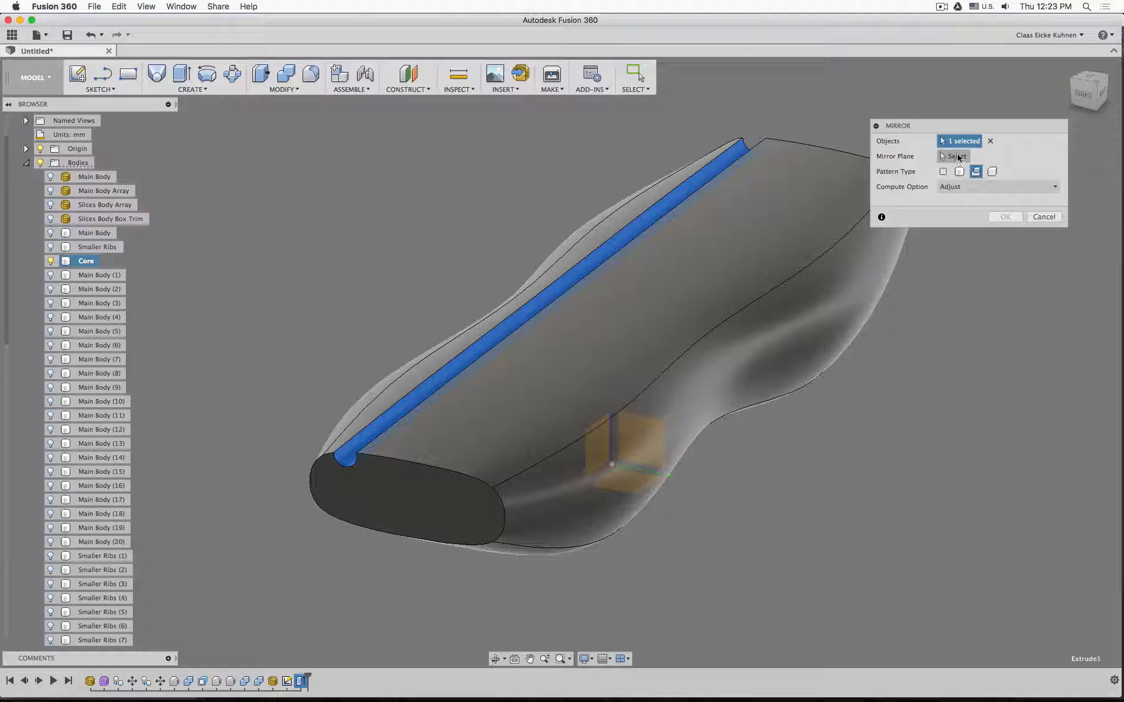
left_click(957, 156)
left_click(593, 447)
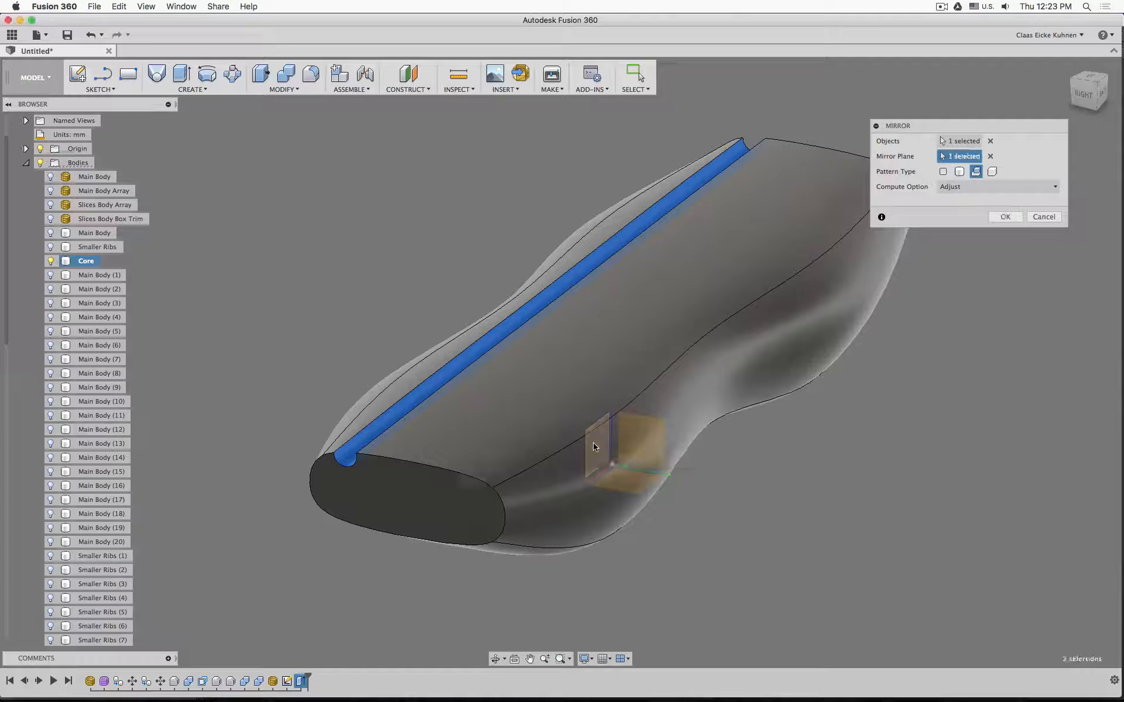
left_click(1003, 217)
middle_click_drag(966, 352, 925, 326, "shift")
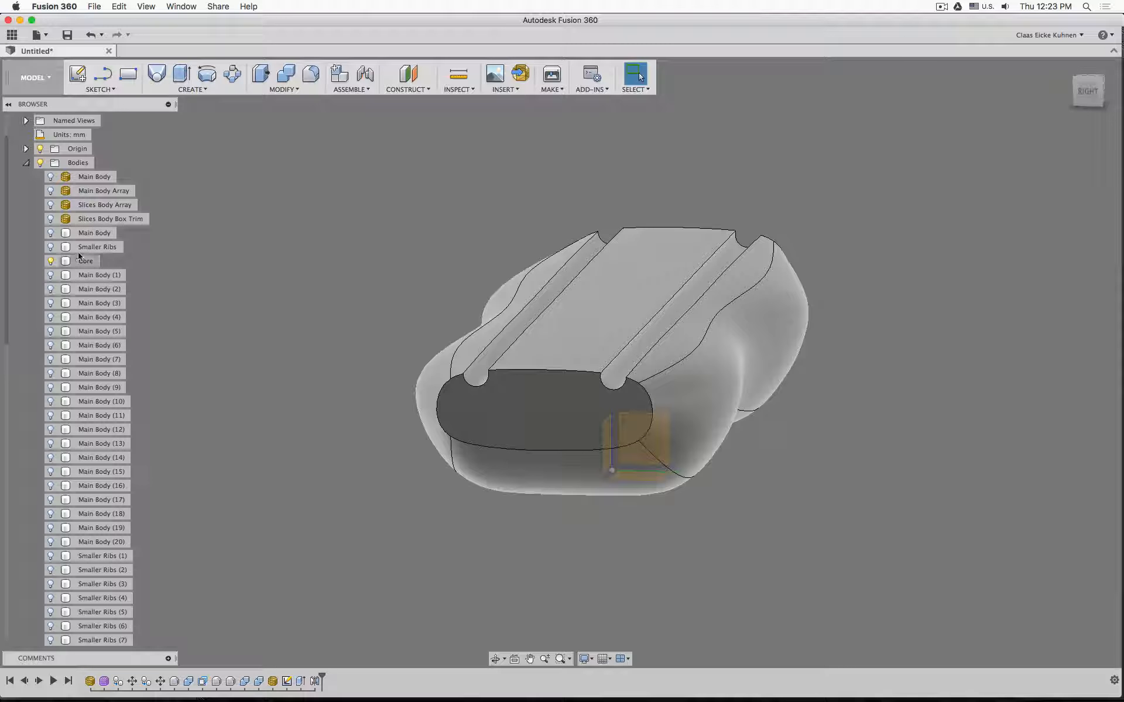
Step: Show the solids Main Body, Smaller Ribs and Main Body (1) through Smaller Ribs (19) together with the Core
left_click(51, 233)
left_click(52, 234)
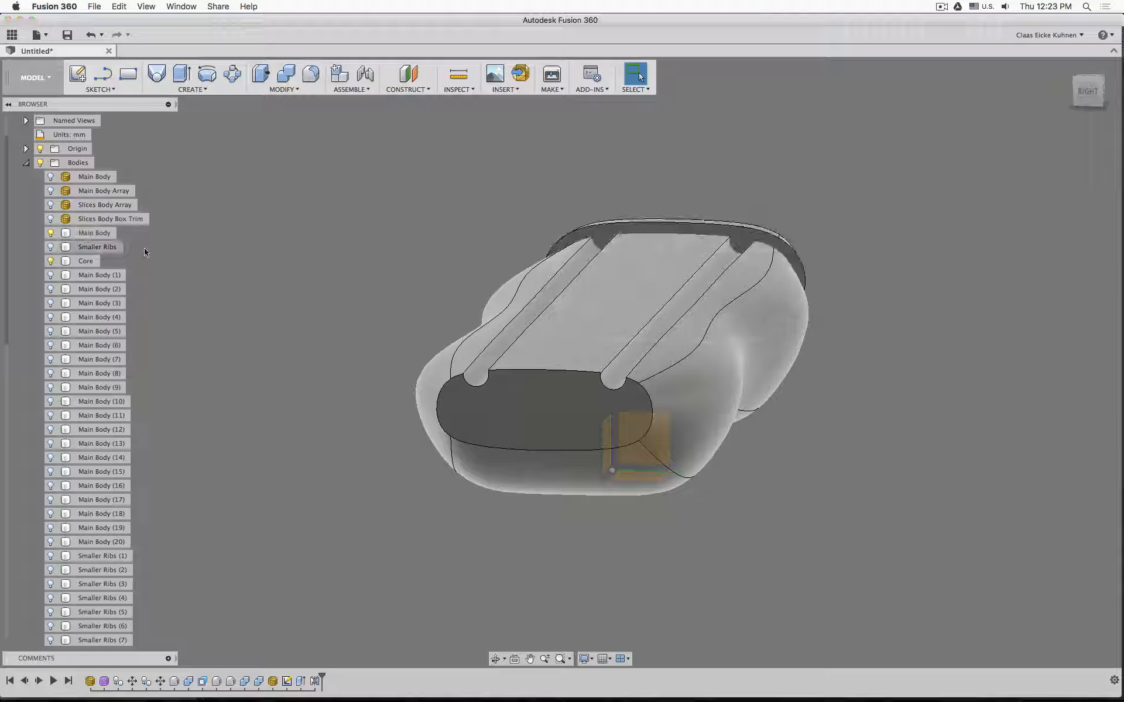
middle_click_drag(867, 263, 769, 264, "shift")
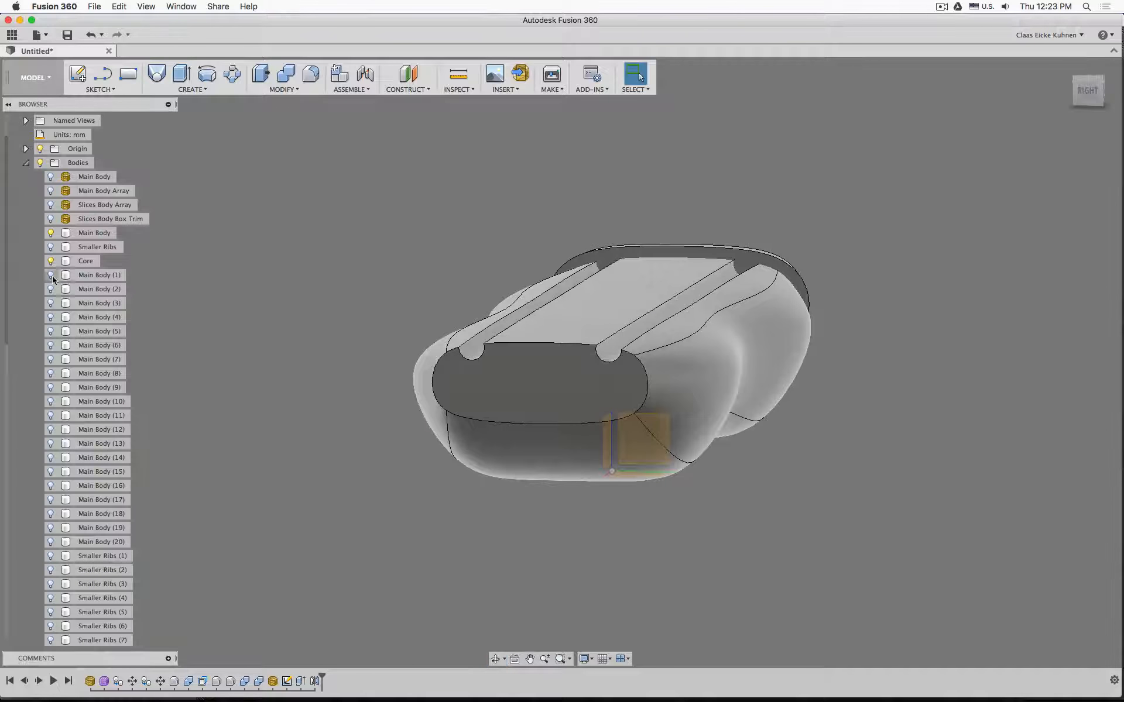
left_click(88, 276)
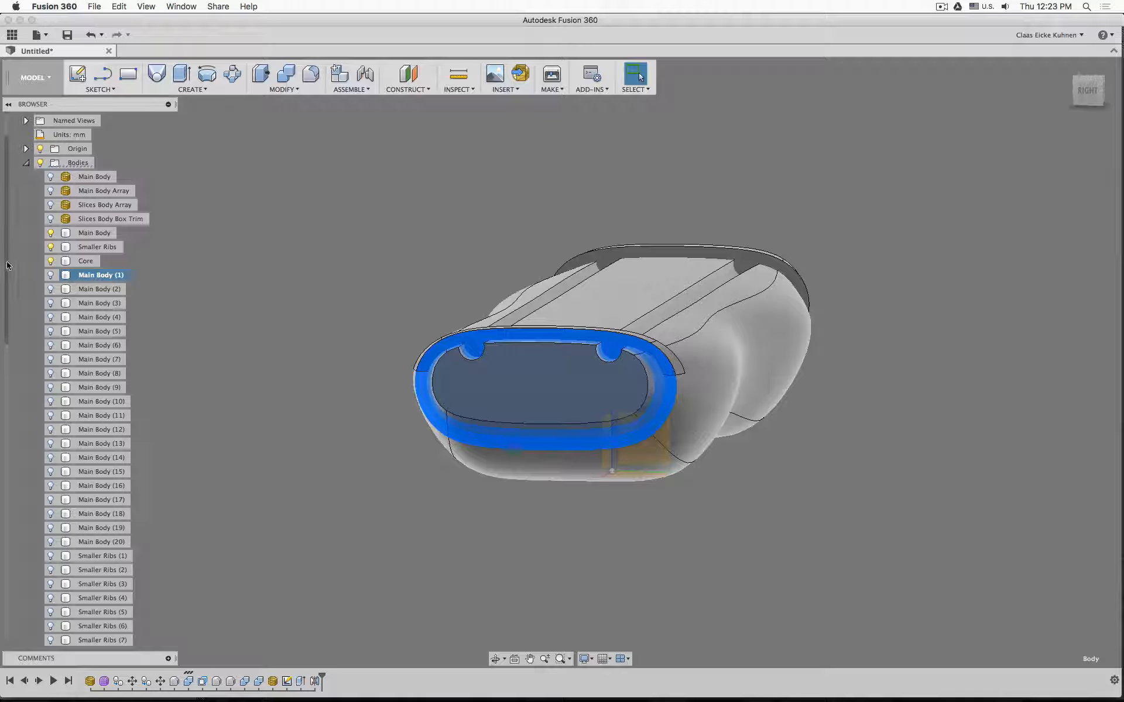
left_click_drag(8, 266, 8, 585)
left_click(115, 612, "shift")
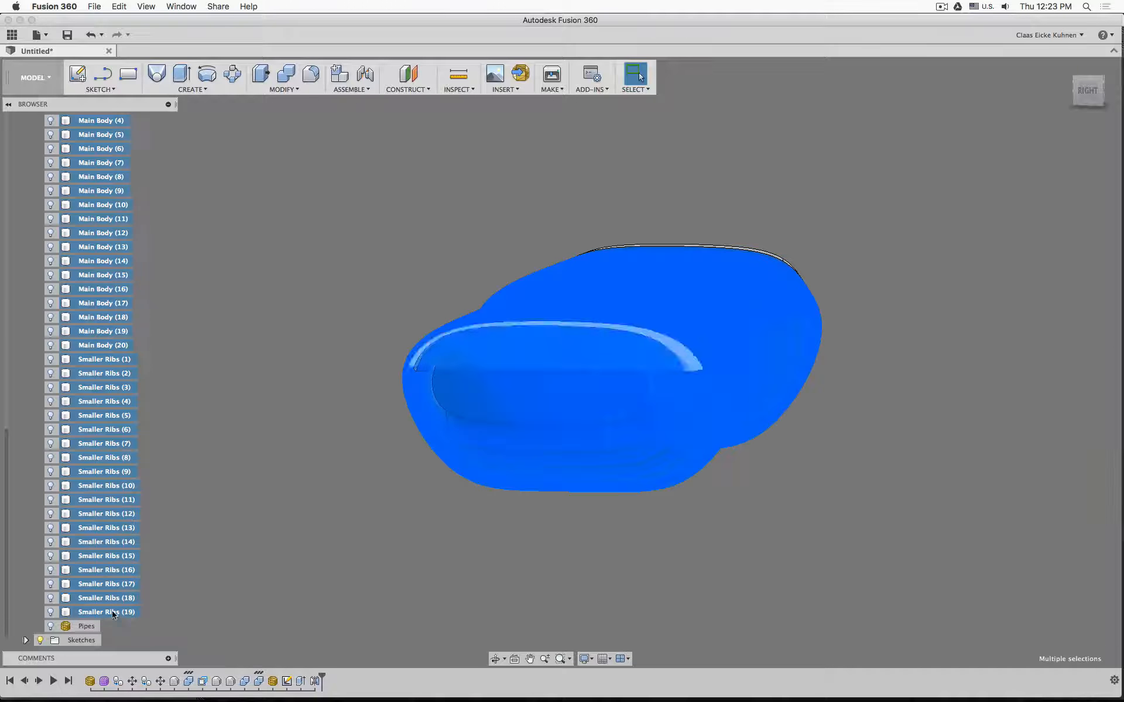
key("v")
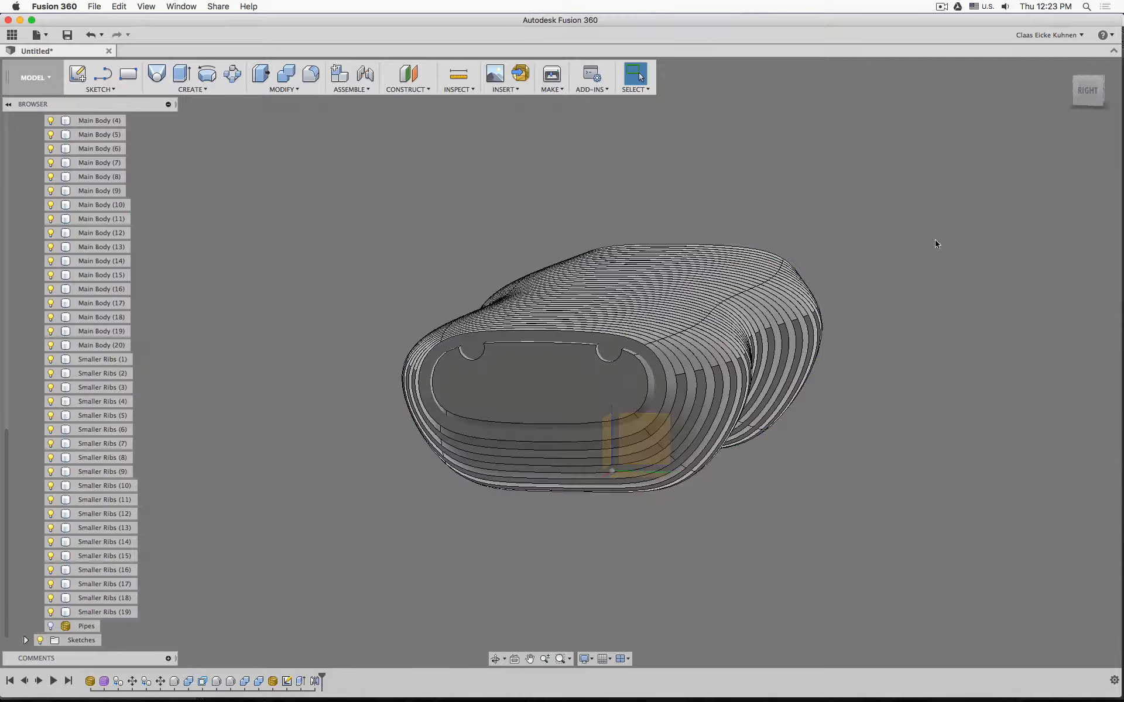
middle_click_drag(935, 240, 510, 191, "shift")
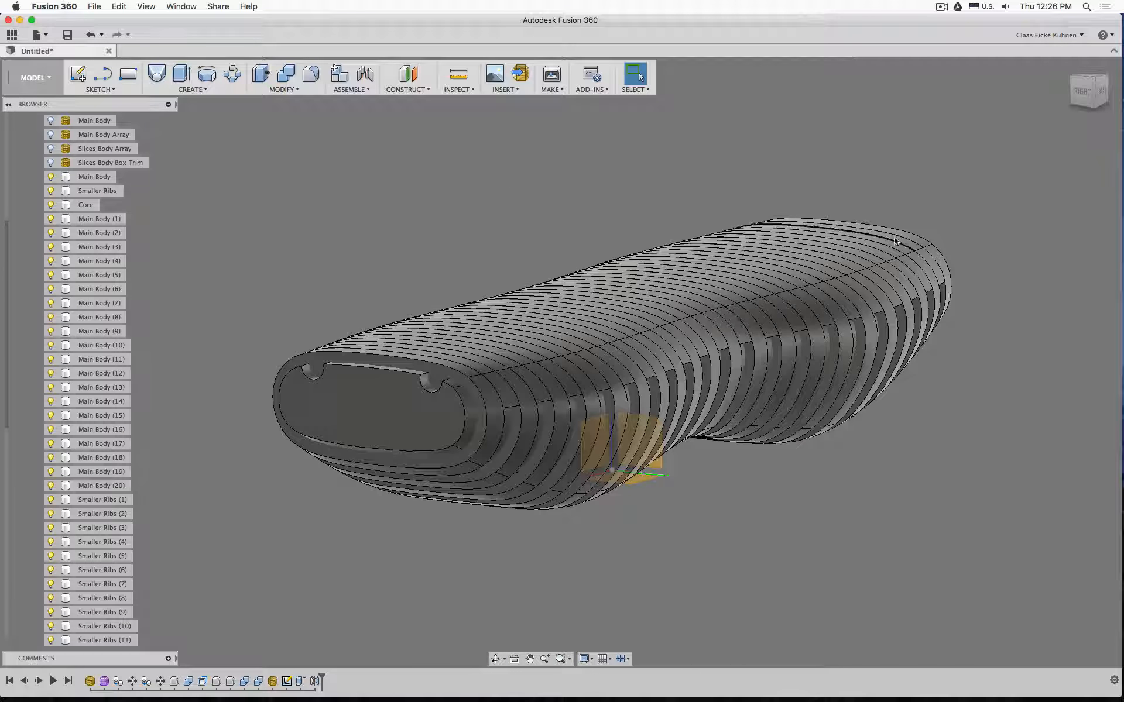
middle_click_drag(1036, 237, 912, 233, "shift")
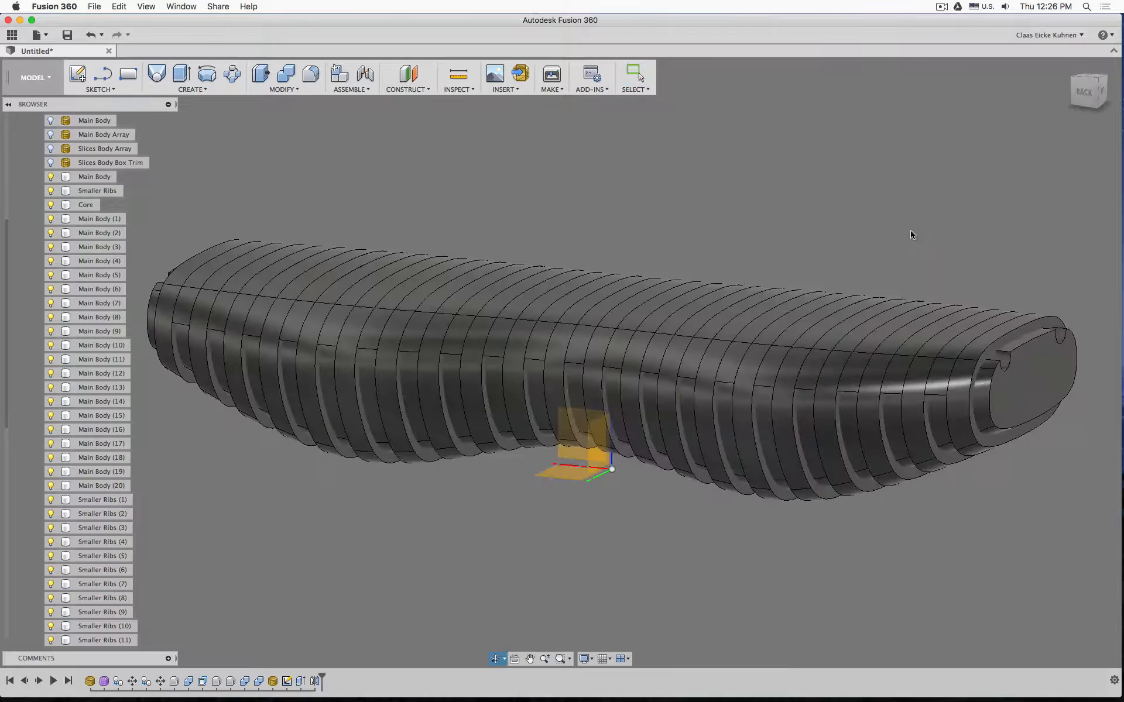
left_click(287, 75)
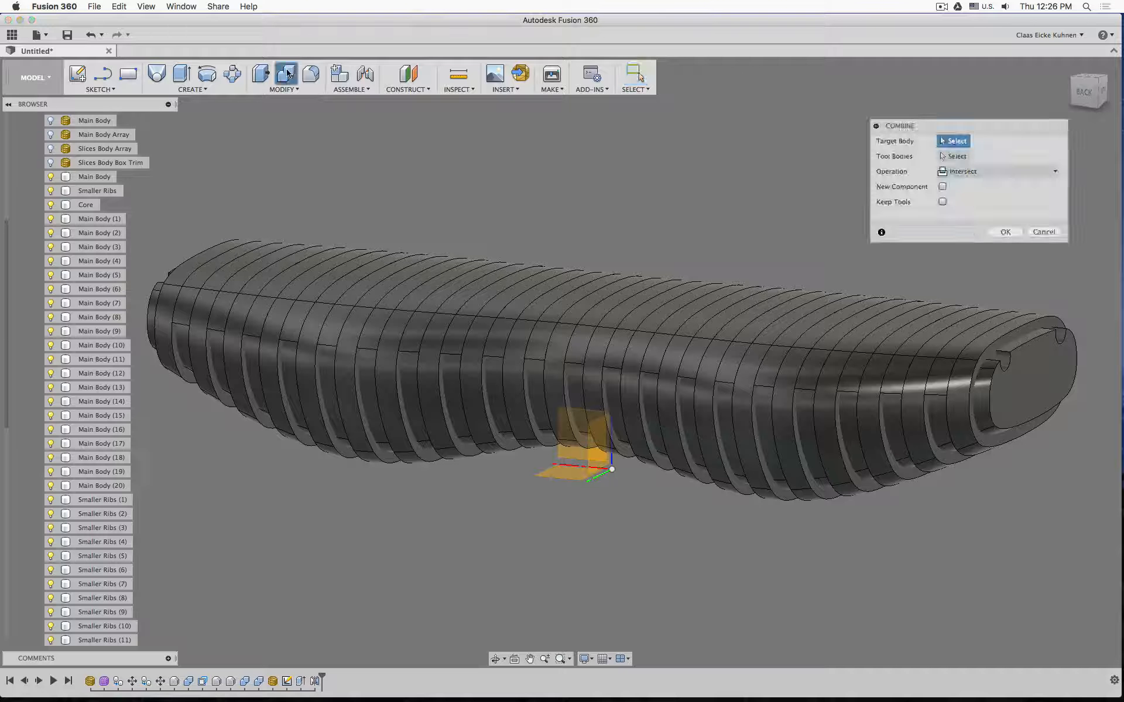
left_click(961, 415)
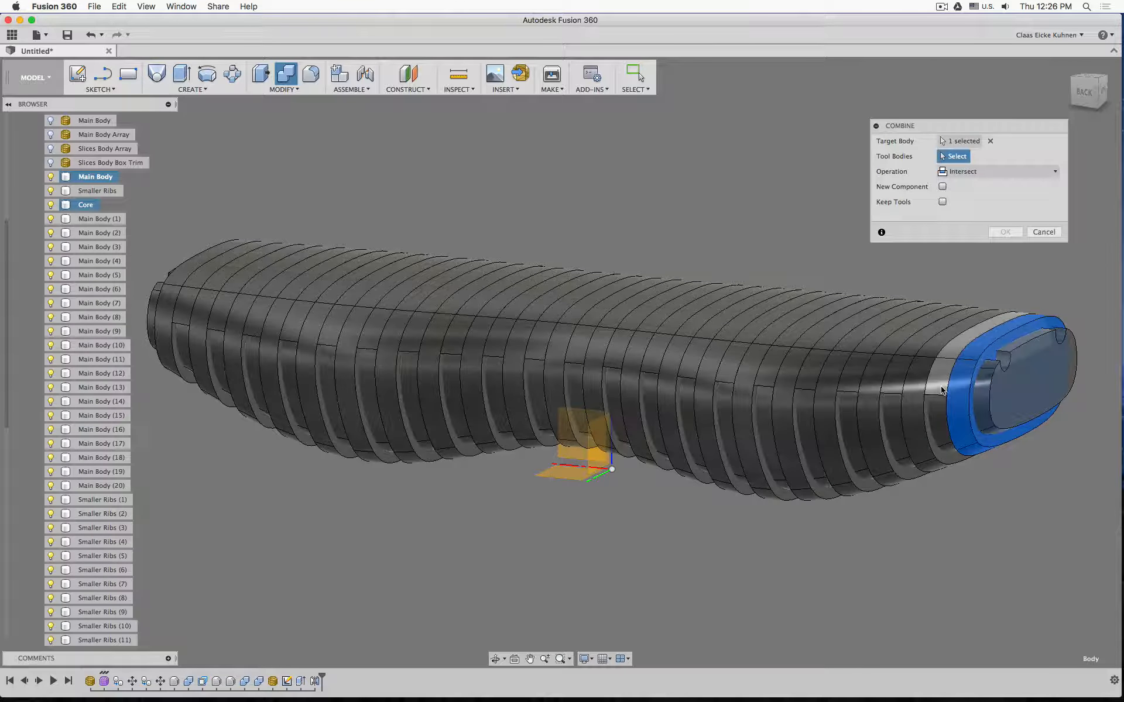
left_click(939, 388)
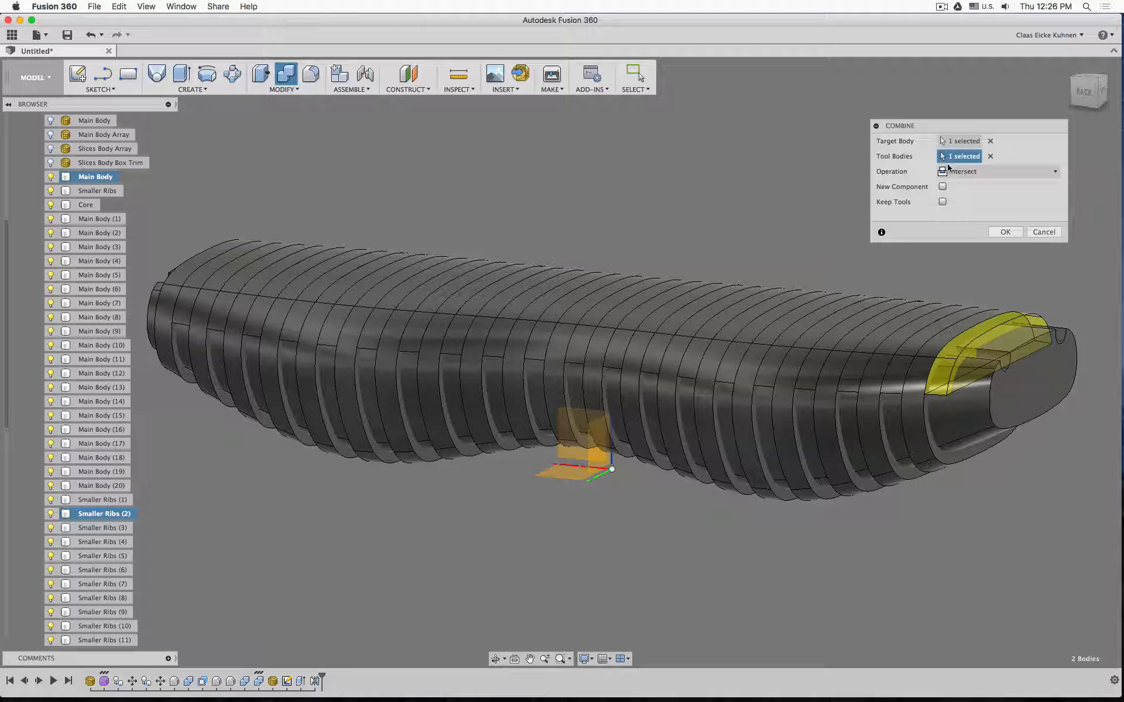
left_click(1041, 232)
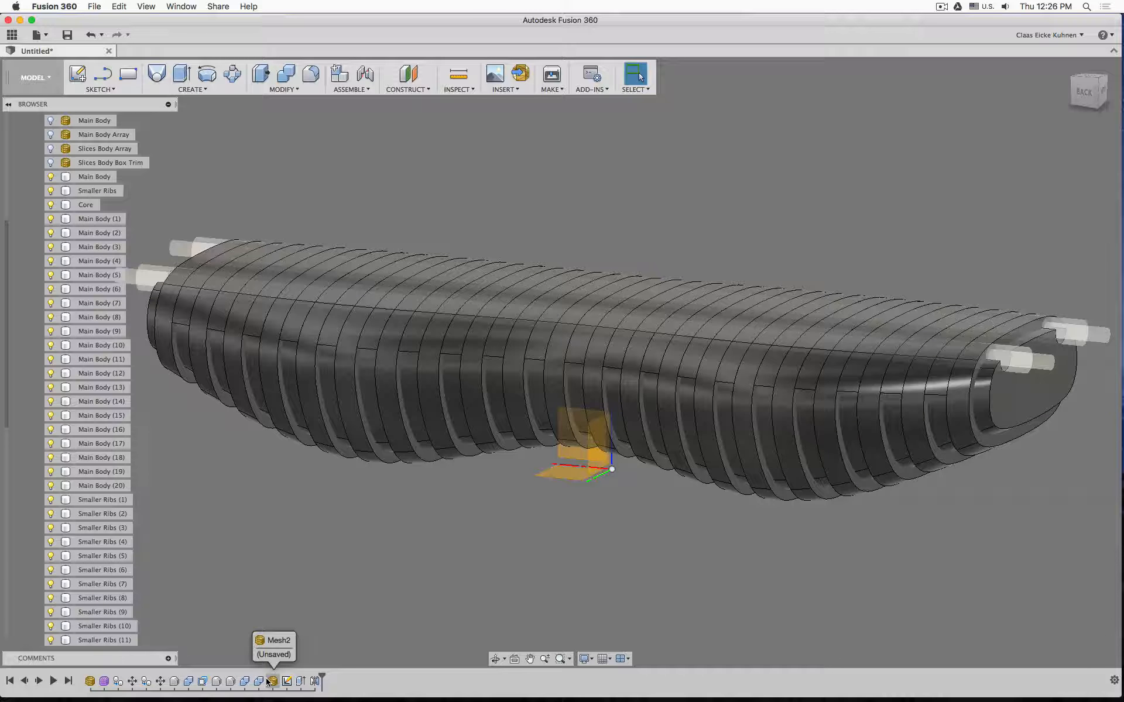
Step: Move the Combine2, Combine3 and Combine4 features to the end of the timeline, after the mirrored pipe cut
left_click(245, 682)
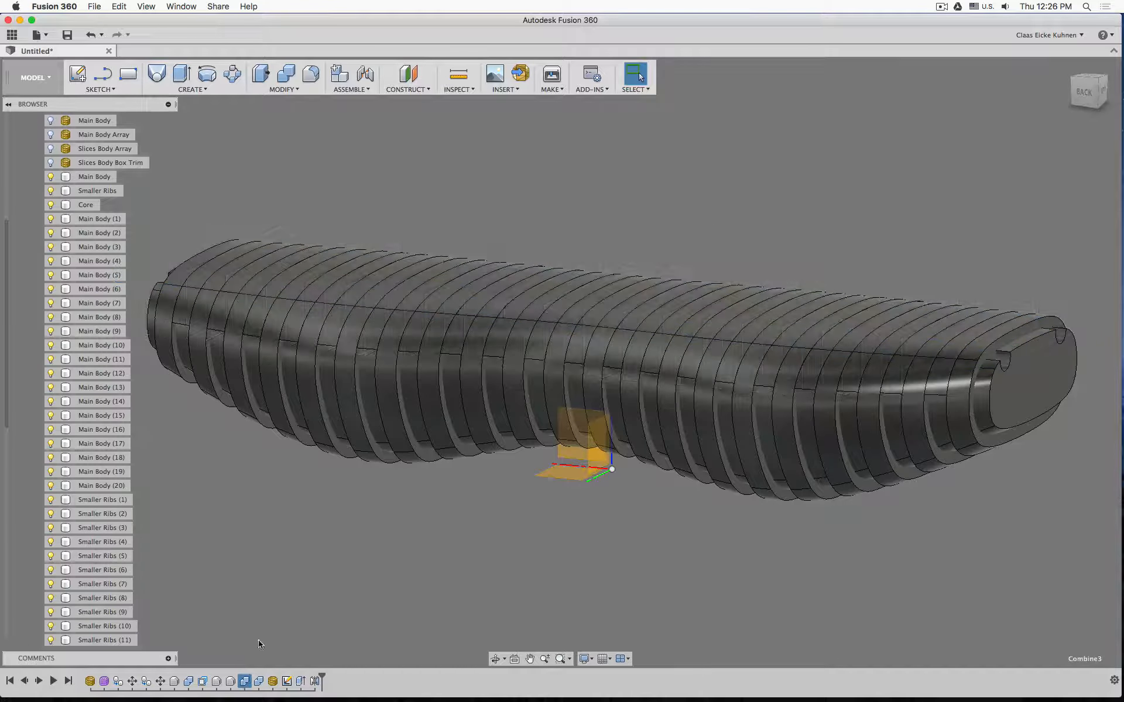
left_click(188, 682)
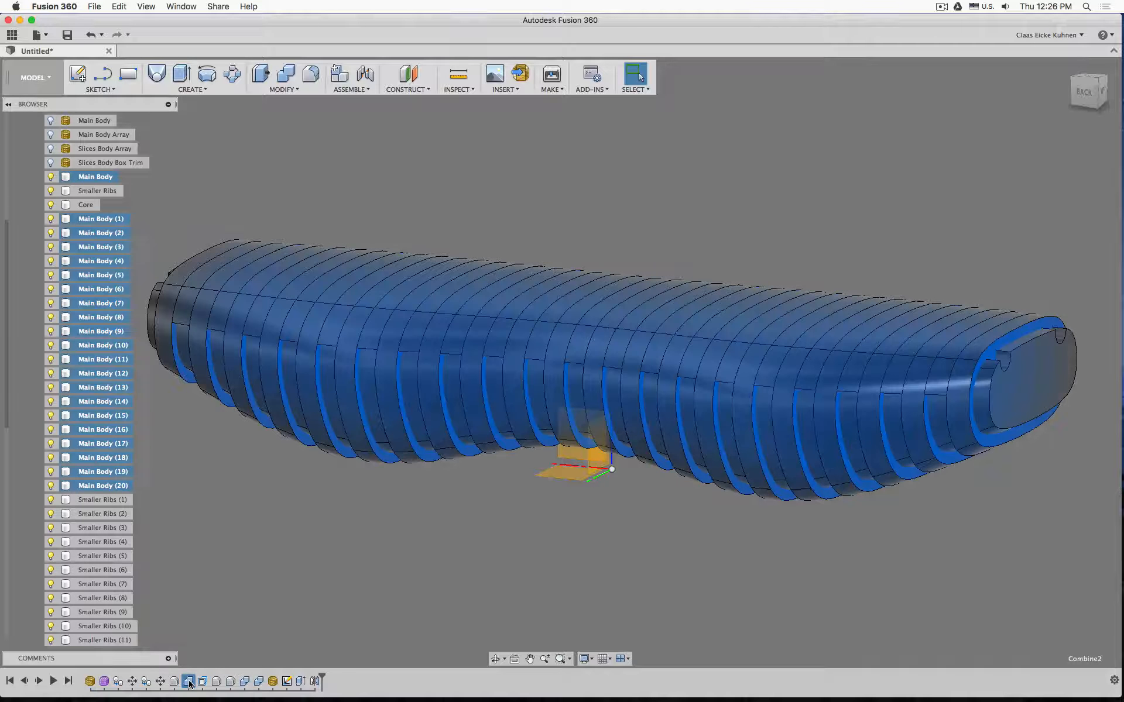
left_click(244, 682)
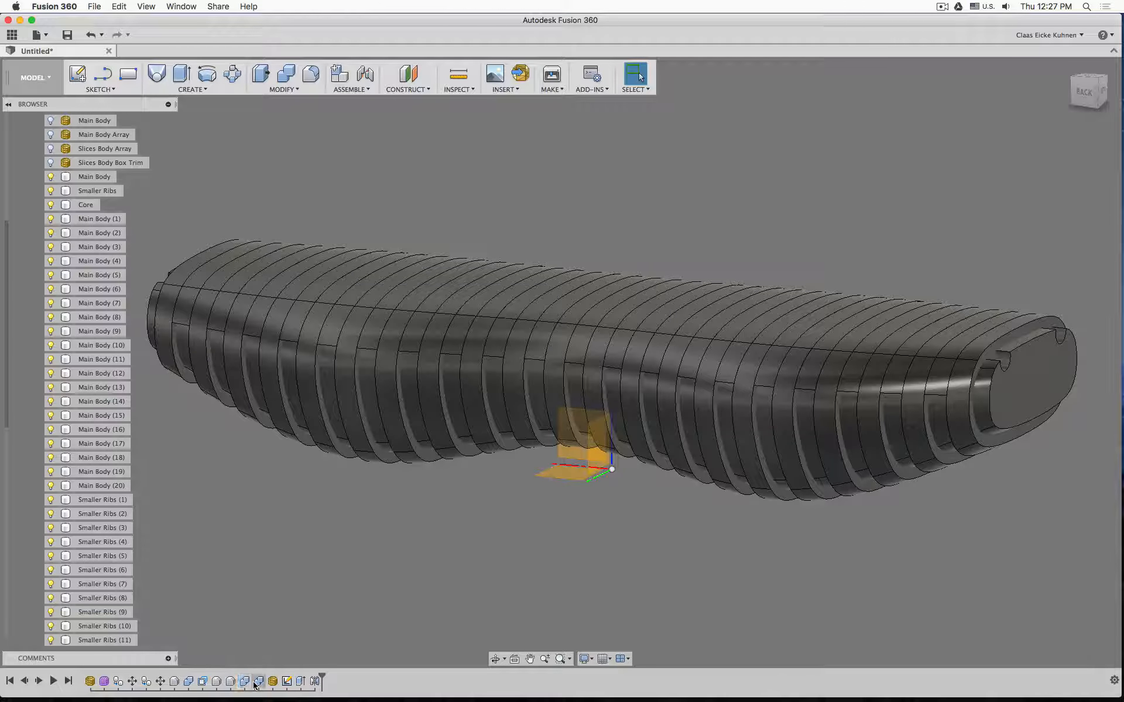
left_click(259, 682)
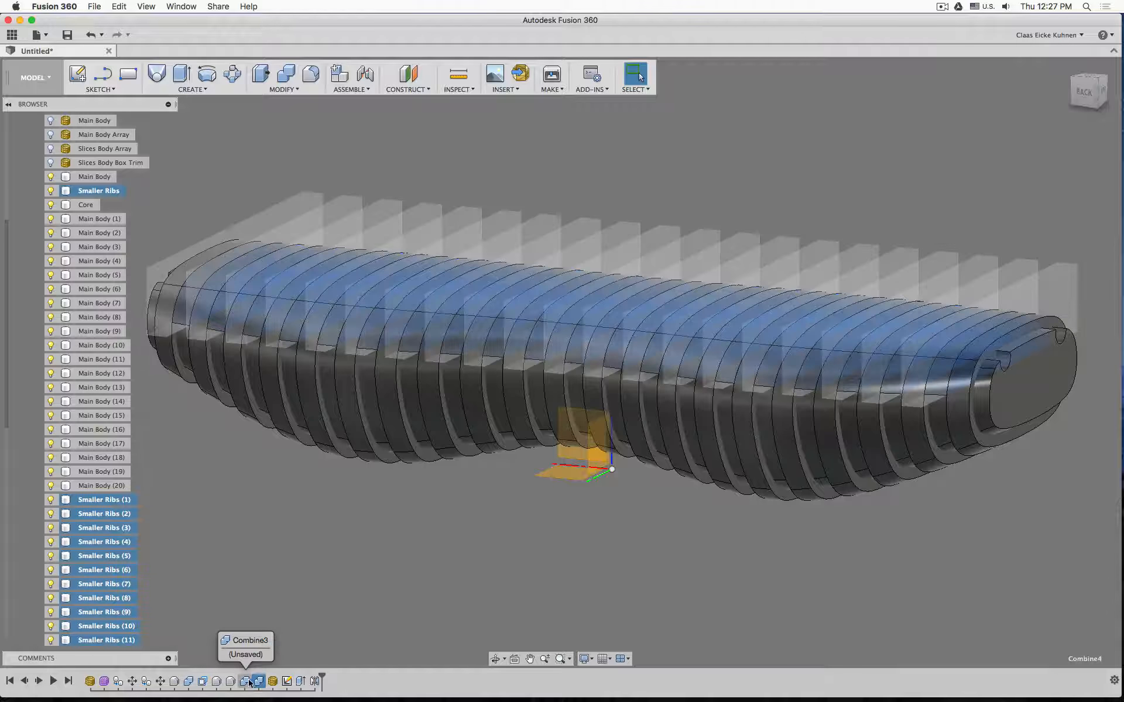
left_click(247, 683, "shift")
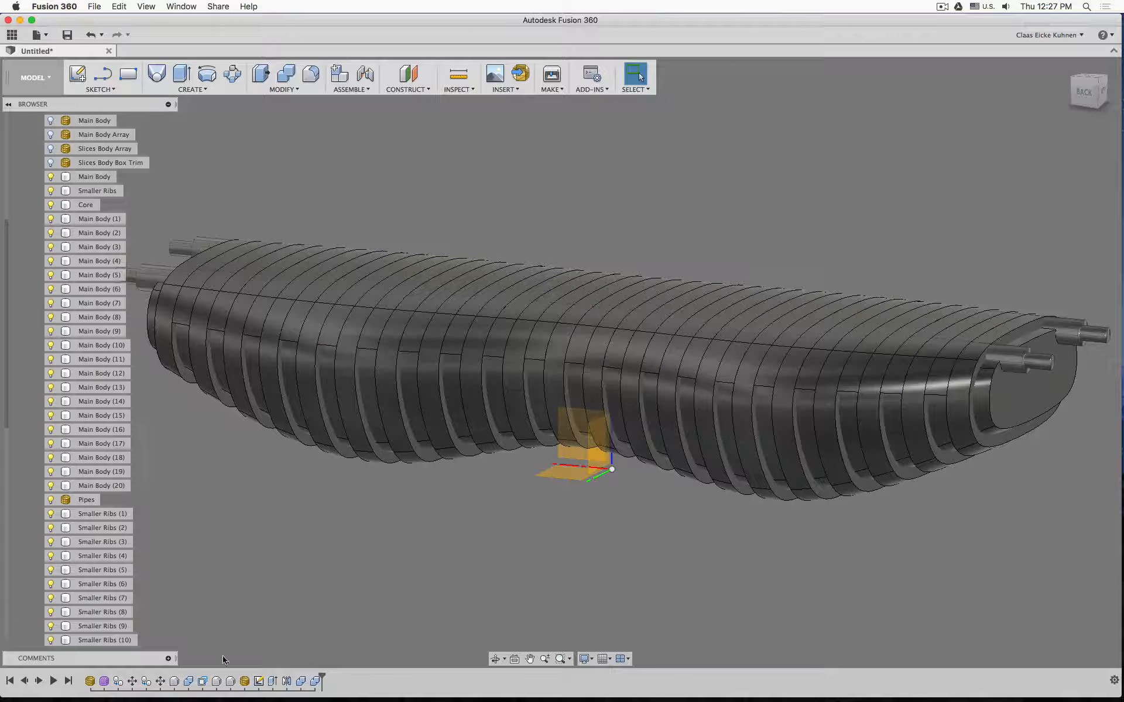
left_click(188, 681)
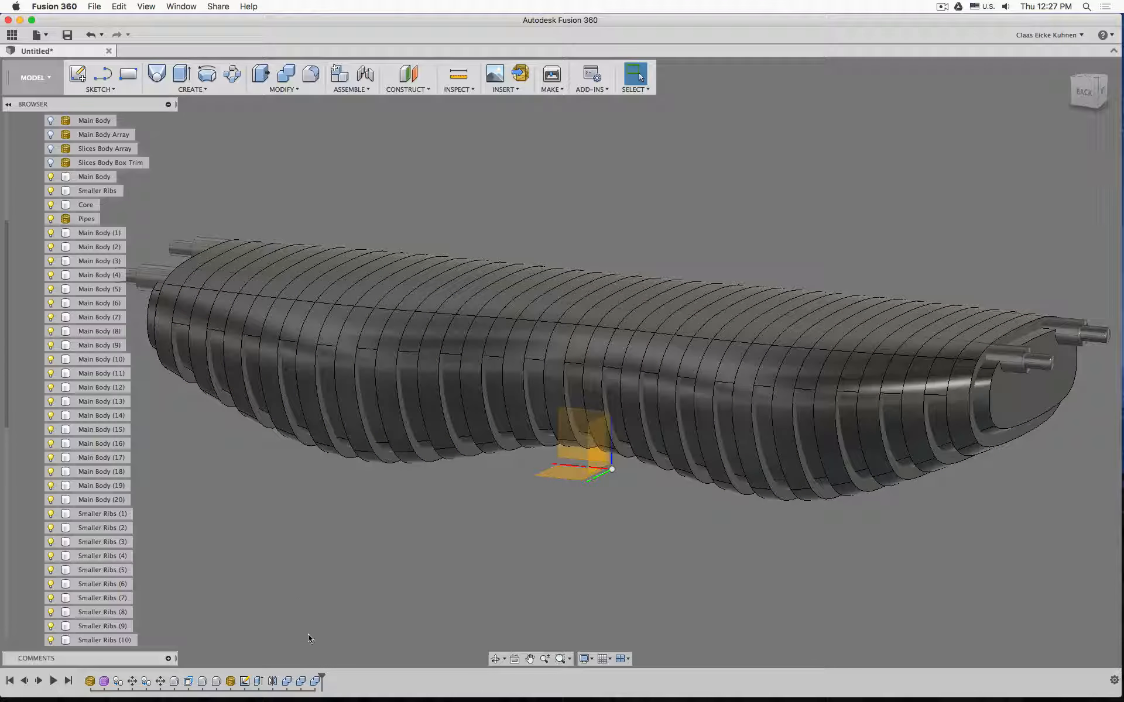
Step: Check the bodies used by Combine3 and Combine4, and roll the timeline back to just before the three Combine features
left_click(302, 680)
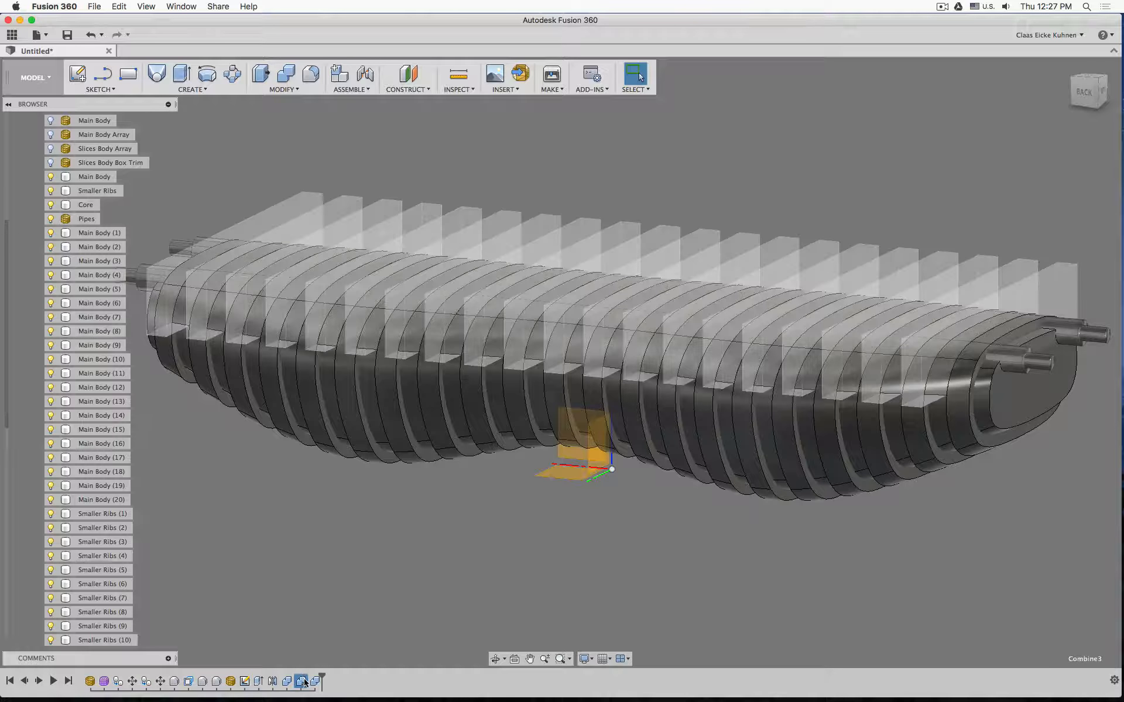
left_click(315, 681)
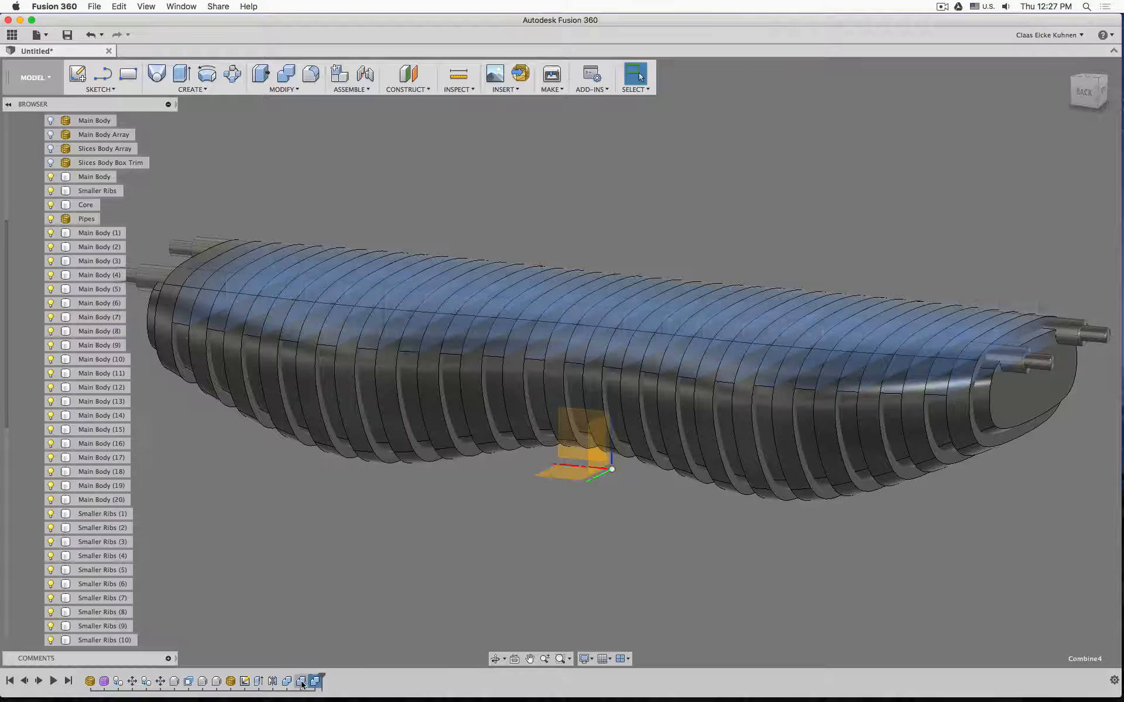
left_click(302, 682)
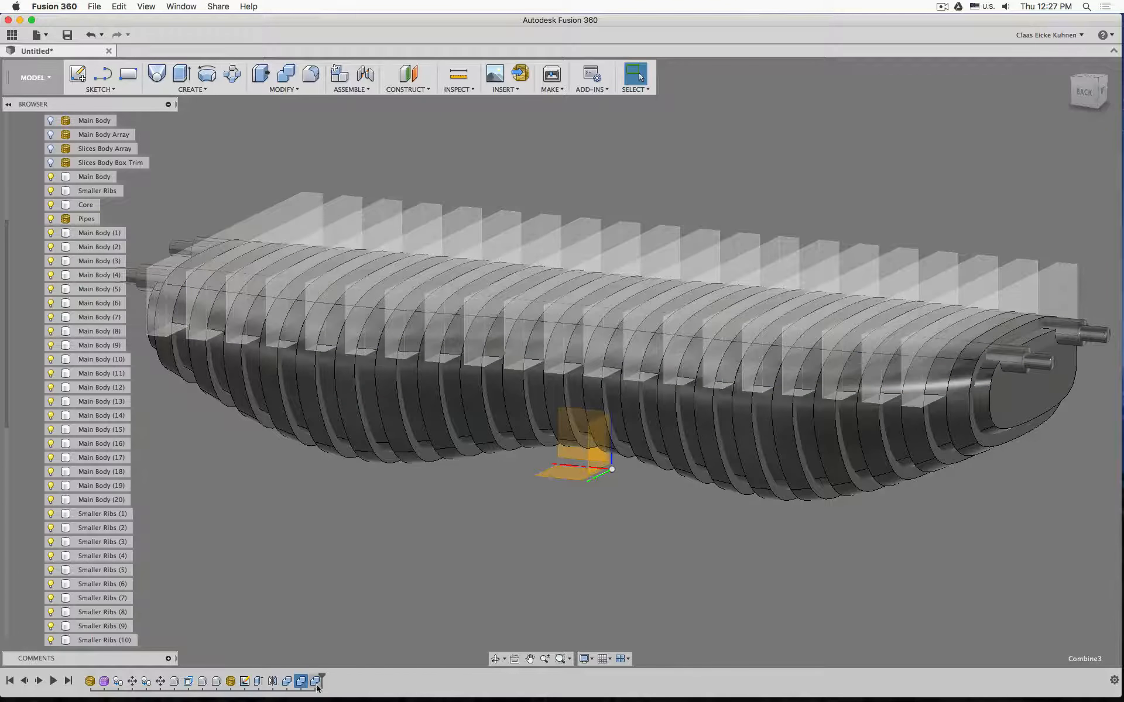
left_click(316, 682)
left_click(302, 682, "shift")
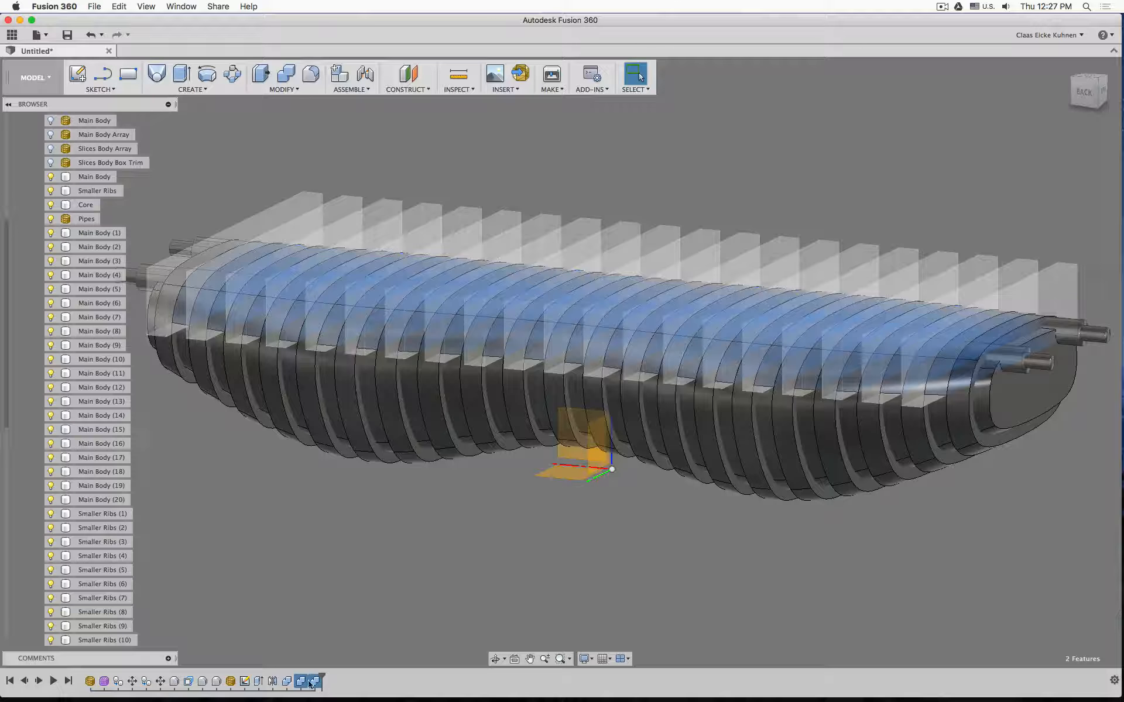
left_click_drag(321, 677, 281, 676)
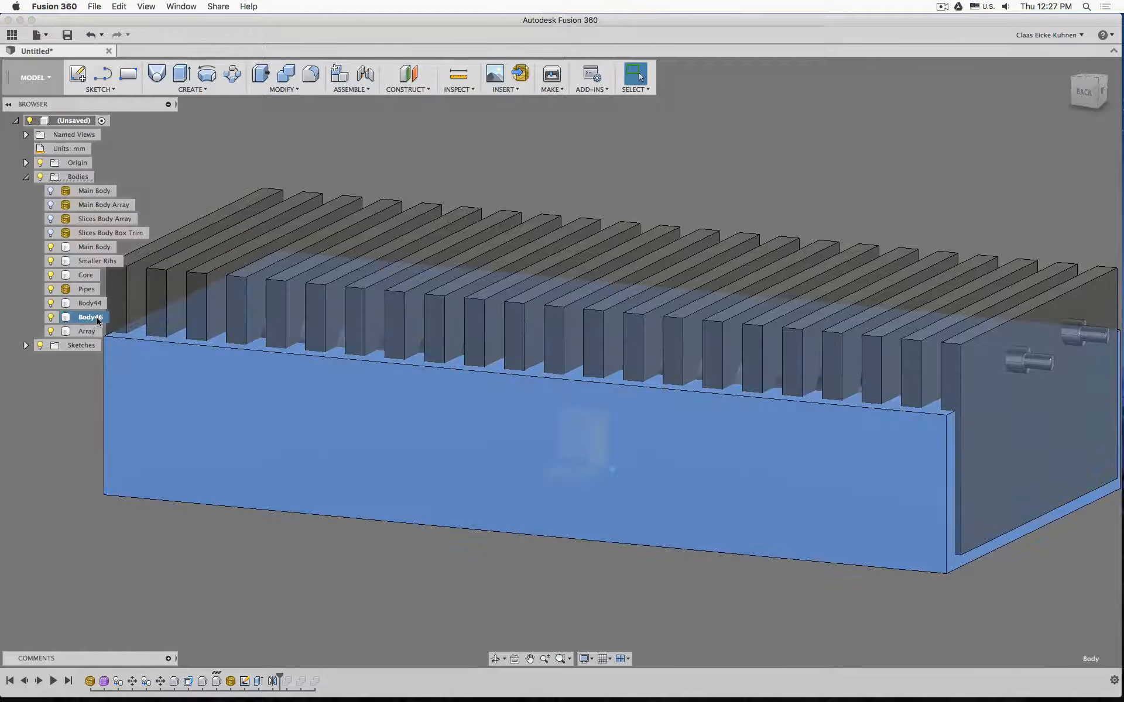
Step: Rename the large box body Body46 as Trim Bottom, and hide it along with the Array body
double_click(94, 318)
type("Trim Bottom")
key("Return")
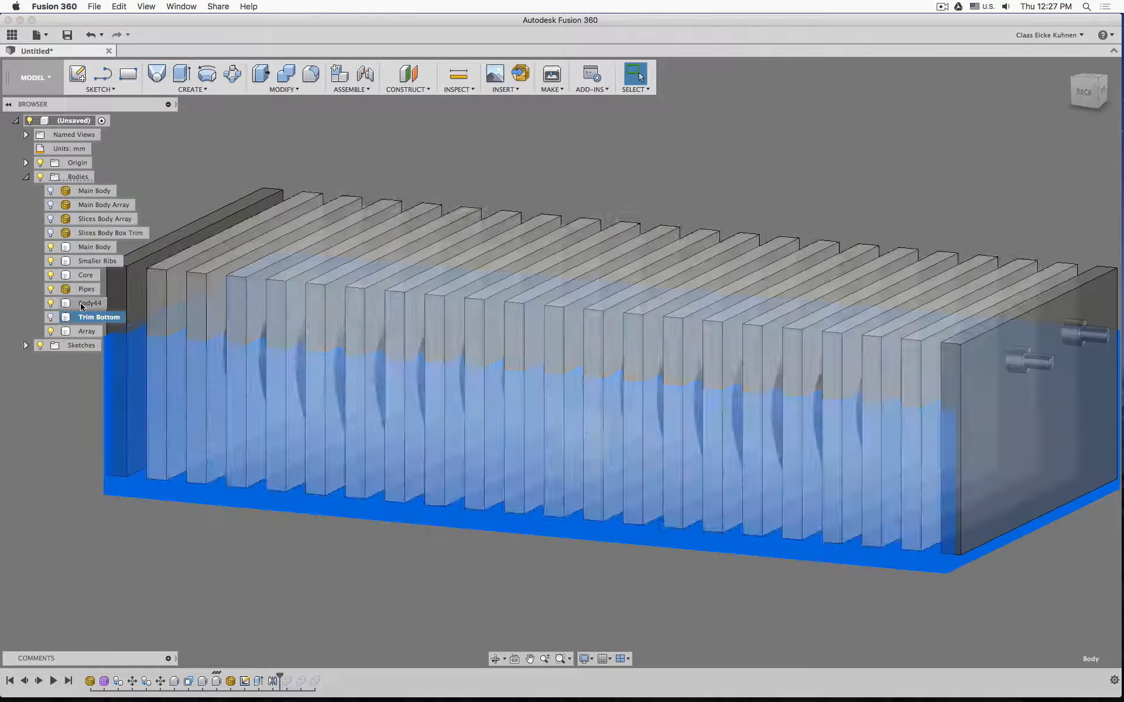
left_click(50, 318)
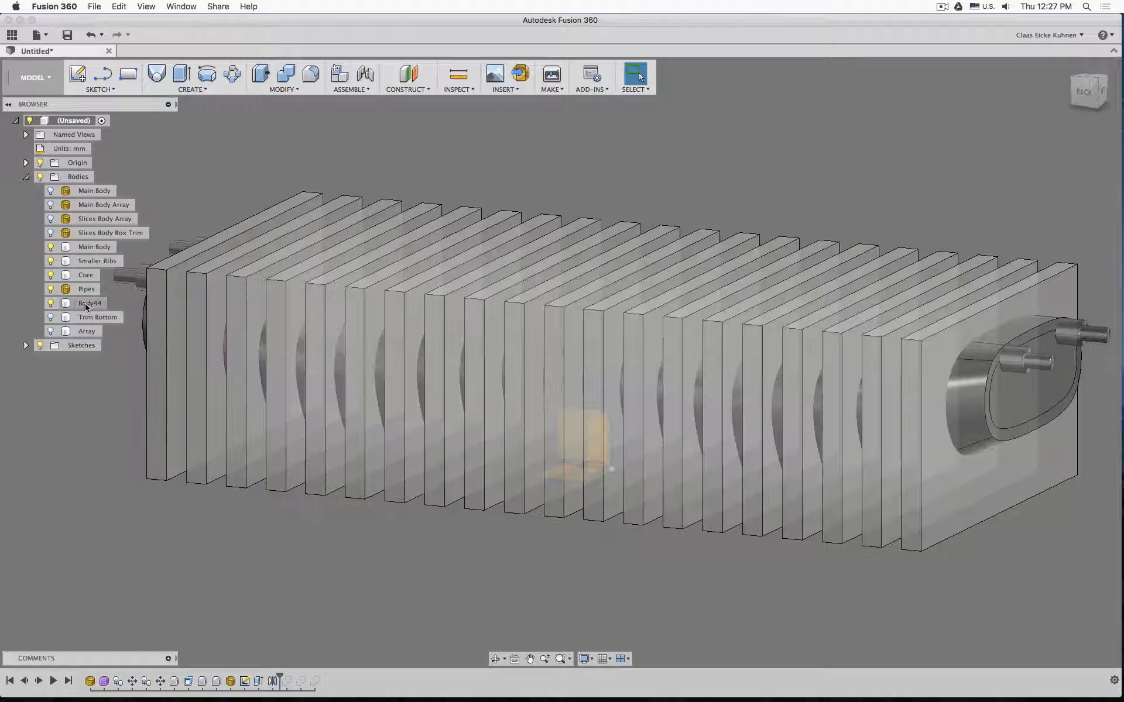
Step: Rename the slab array Body44 as Array 2, and hide it together with the Pipes mesh
double_click(91, 304)
type("Arra")
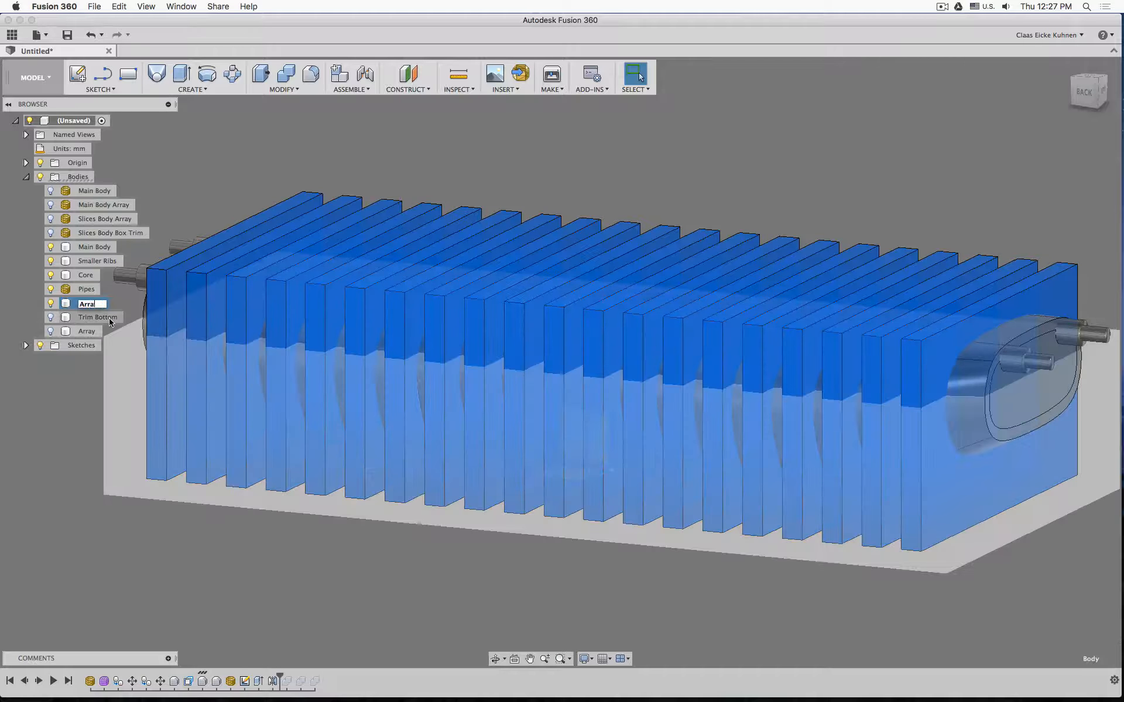
type("y 2")
key("Return")
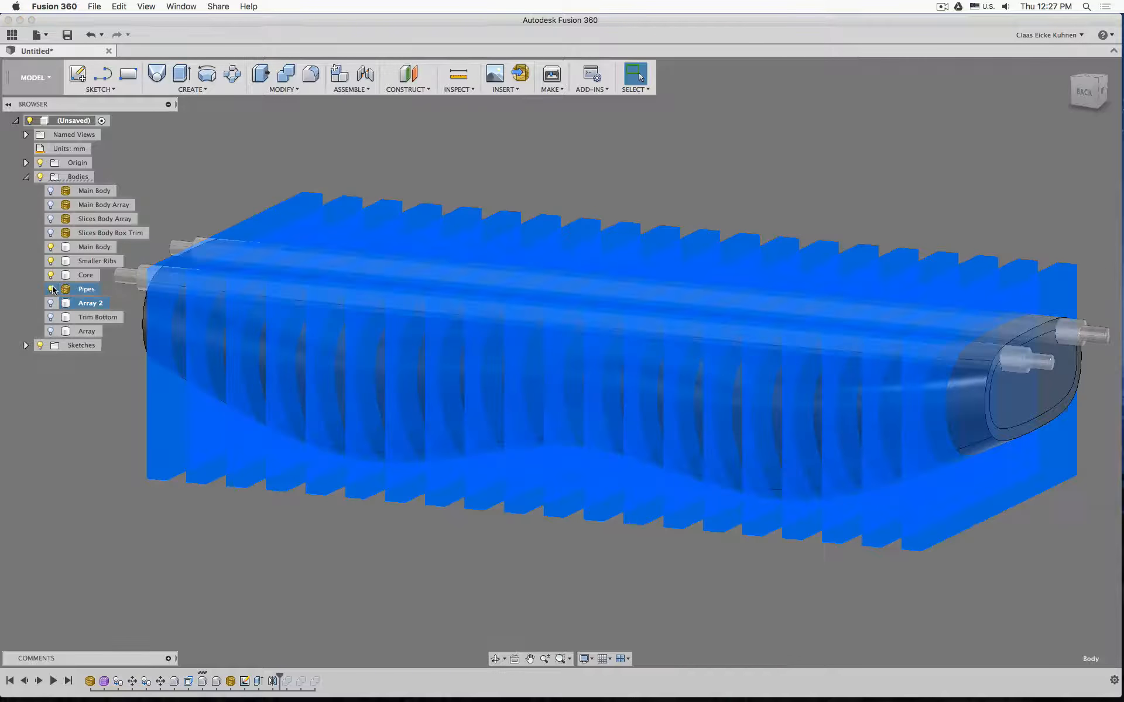
left_click(51, 303)
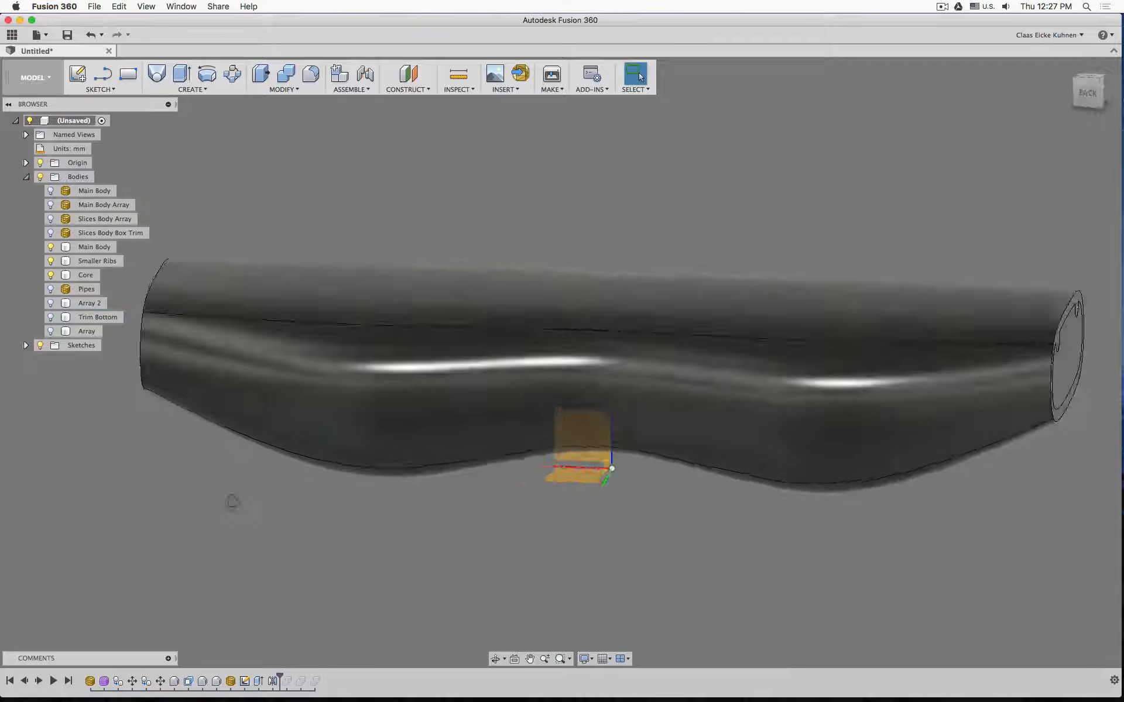
Step: Cut the Core out of the Main Body with Combine, keeping the Core as a tool body
middle_click_drag(233, 502, 256, 497, "shift")
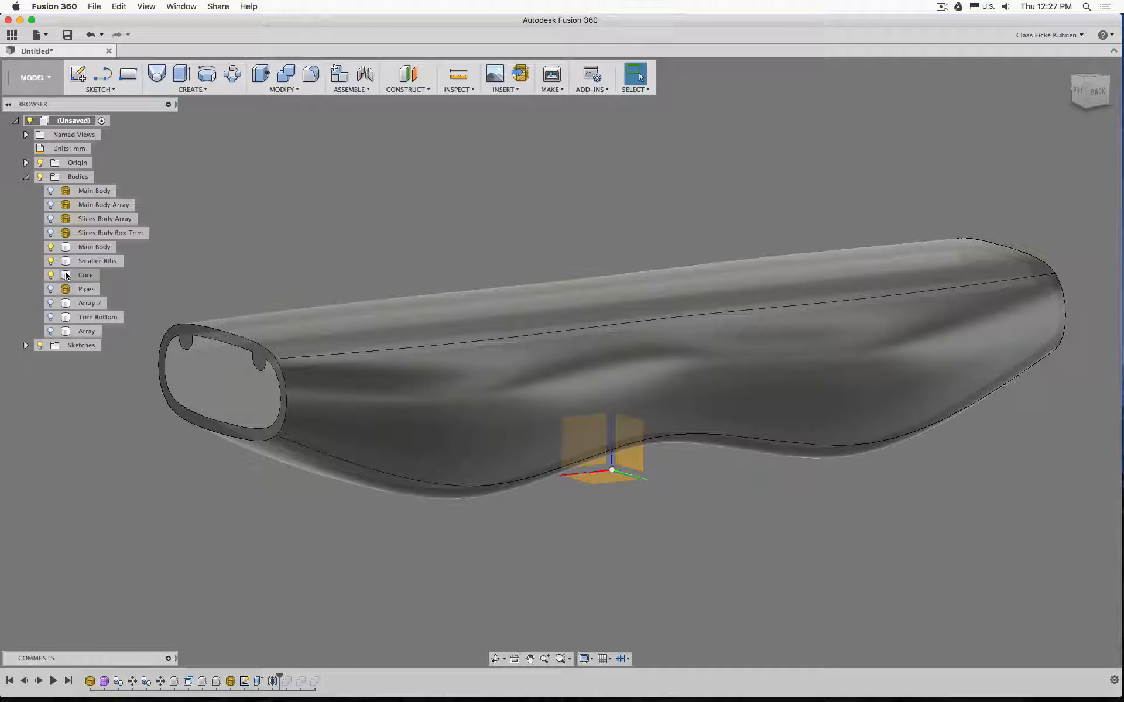
left_click(58, 261)
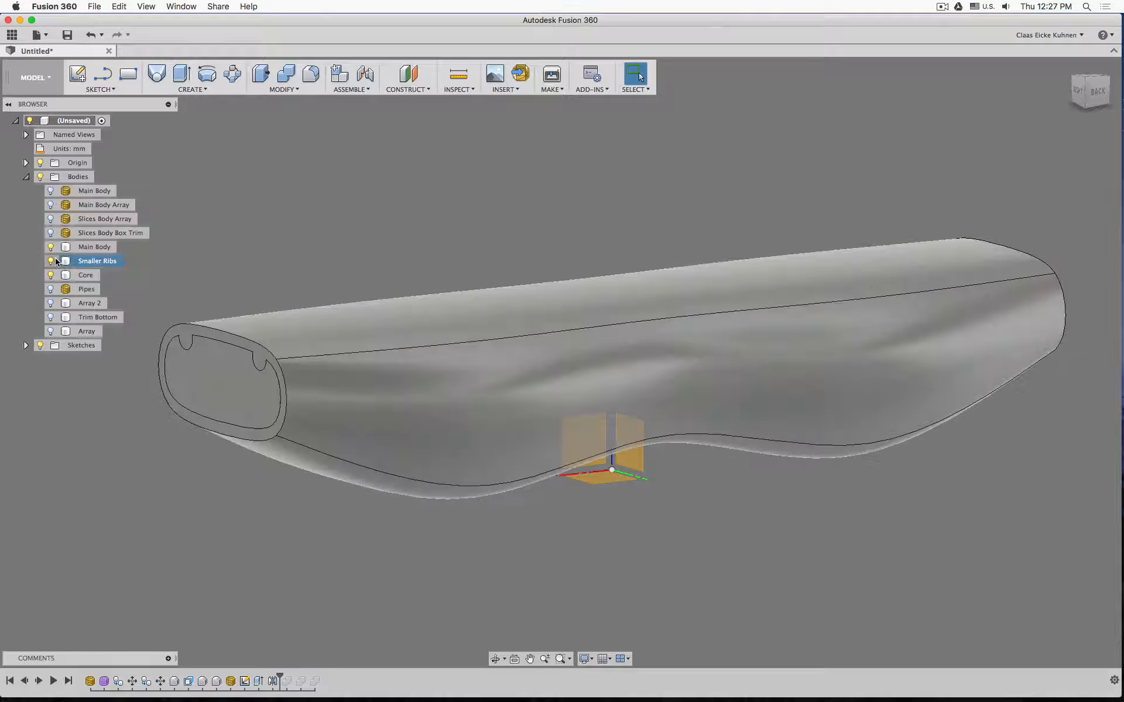
left_click(59, 247)
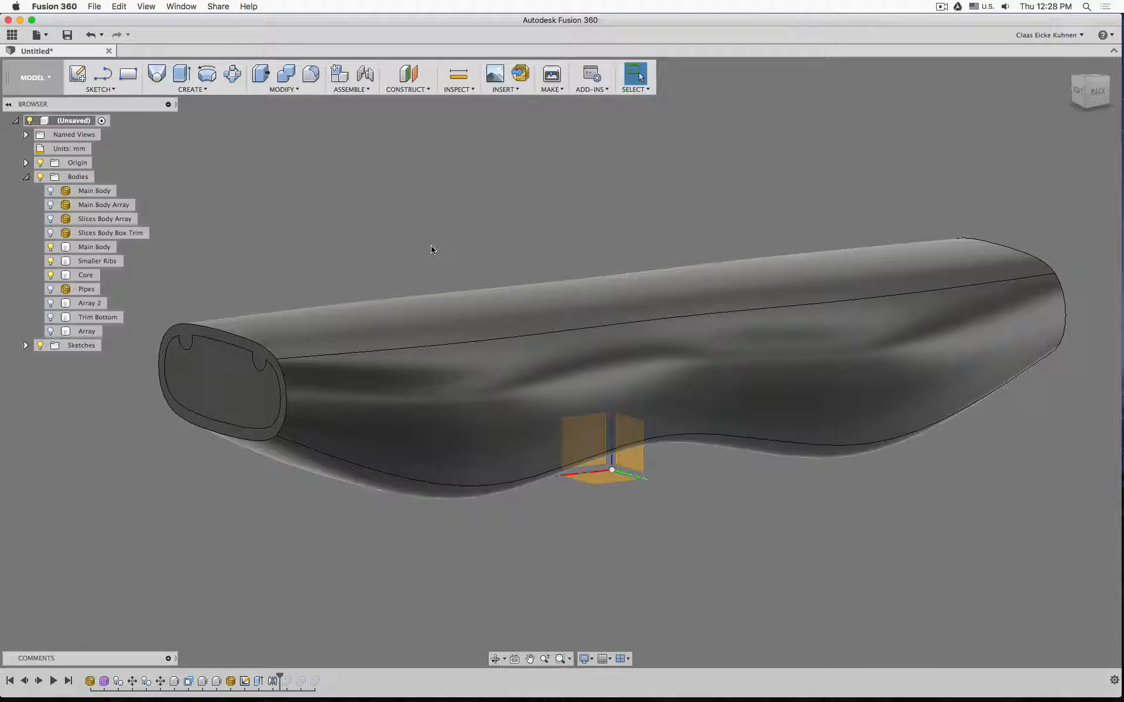
left_click(286, 73)
left_click(88, 248)
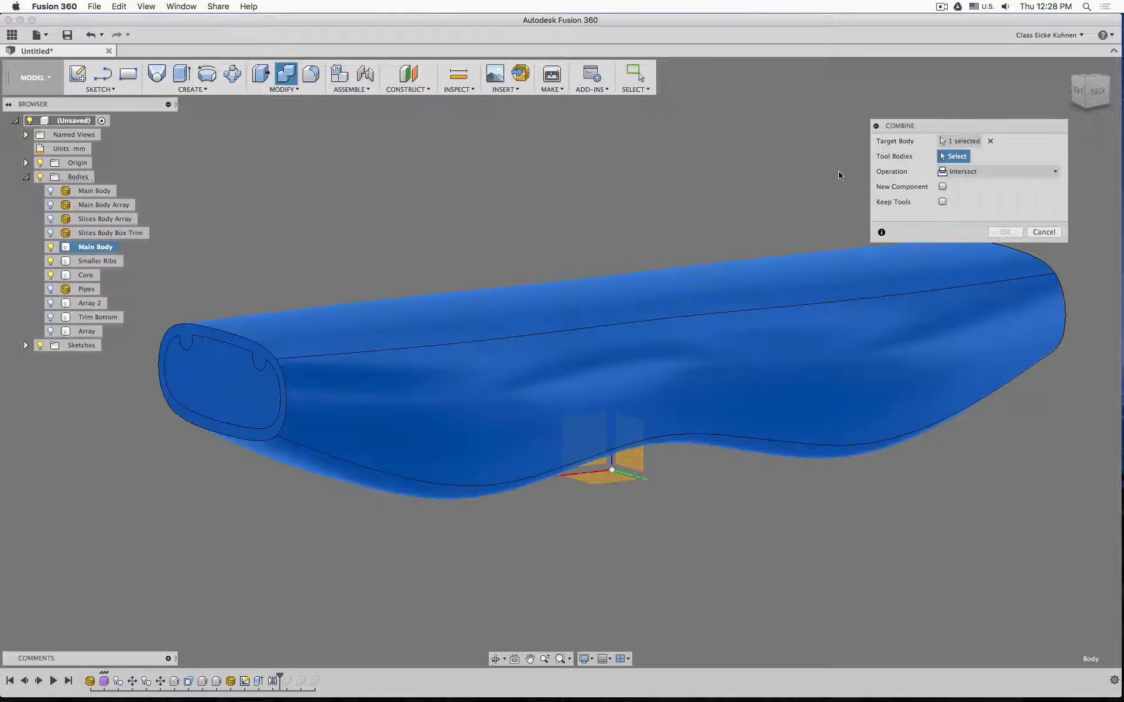
left_click(86, 275)
left_click(1011, 171)
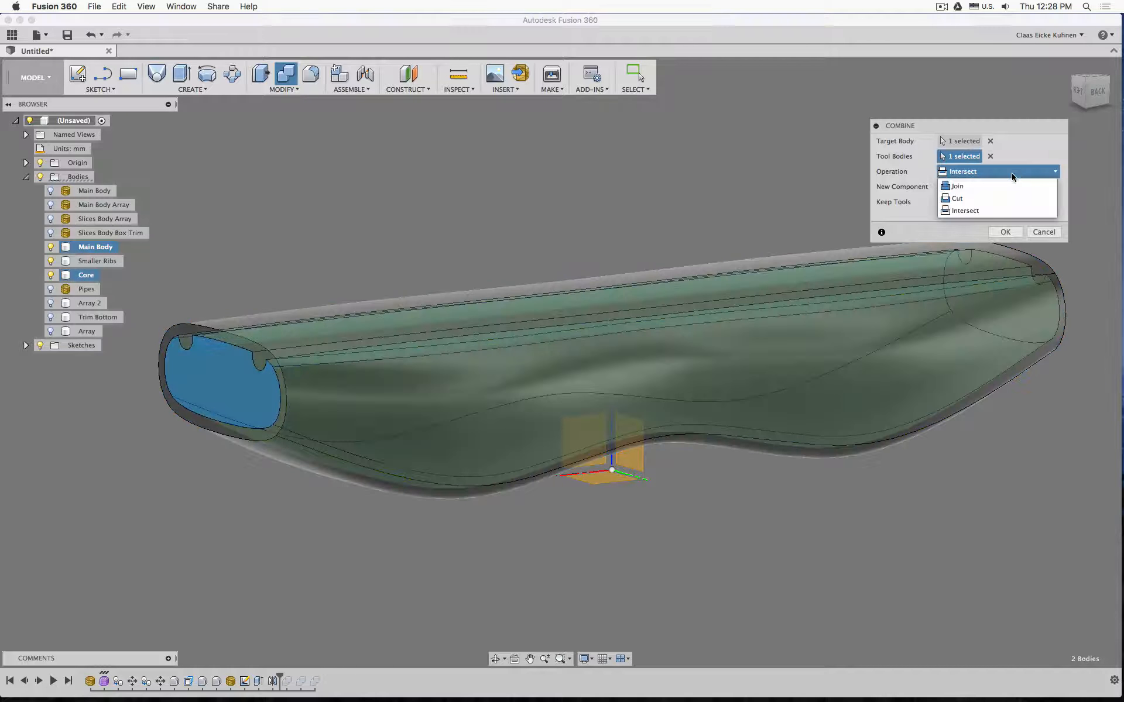
left_click(1012, 199)
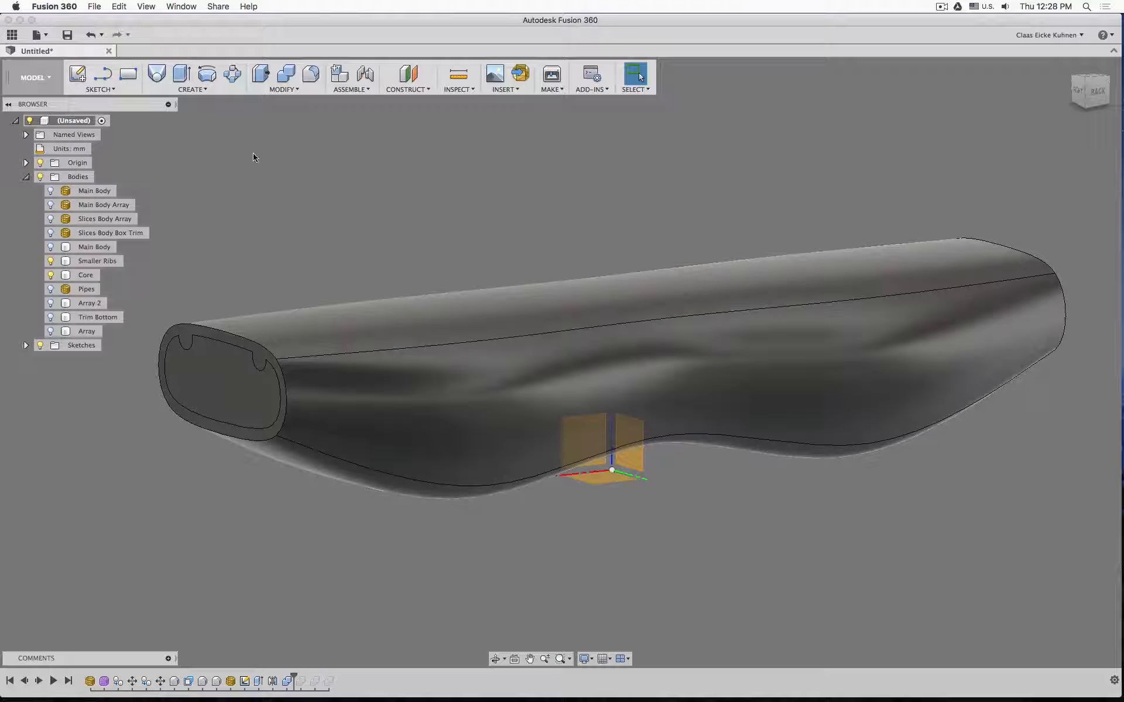
Step: Cut the Core out of Smaller Ribs without keeping the tool body, and show the hollowed Main Body again
left_click(290, 74)
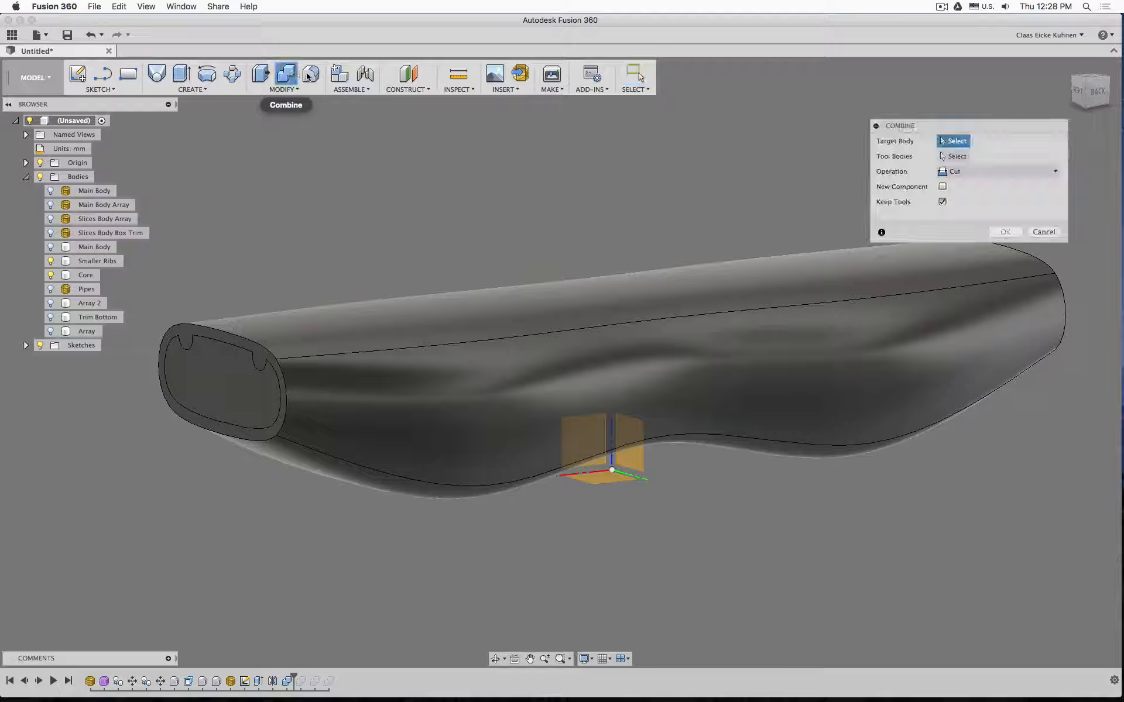
left_click(223, 322)
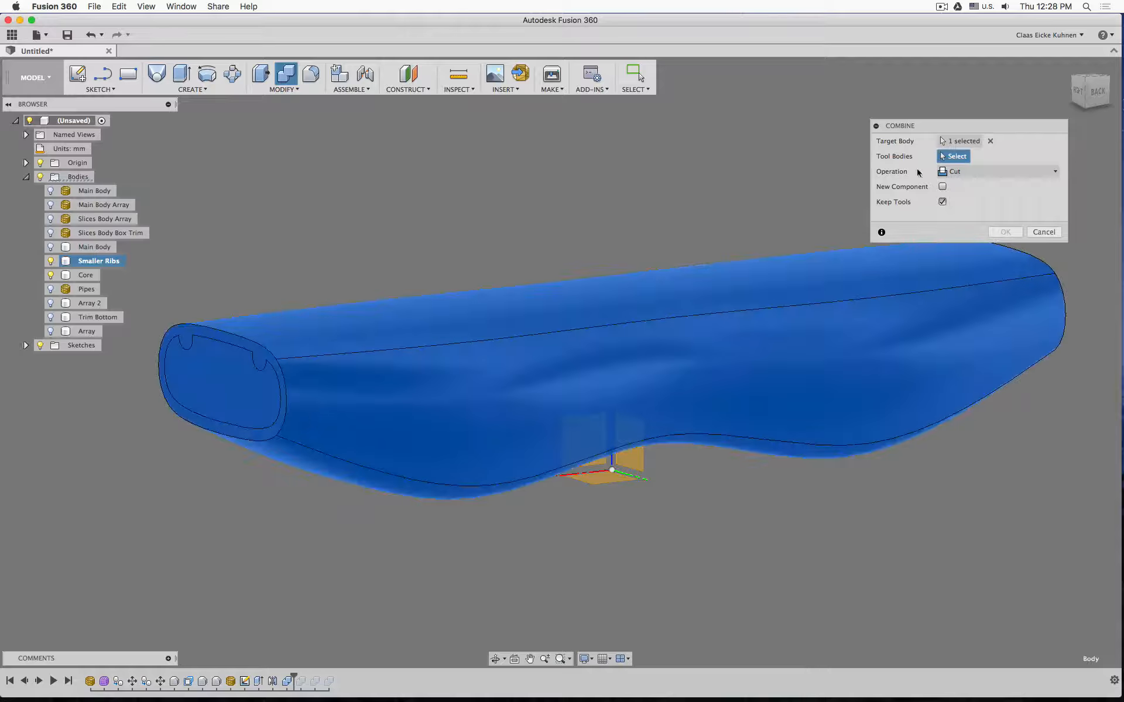
left_click(236, 364)
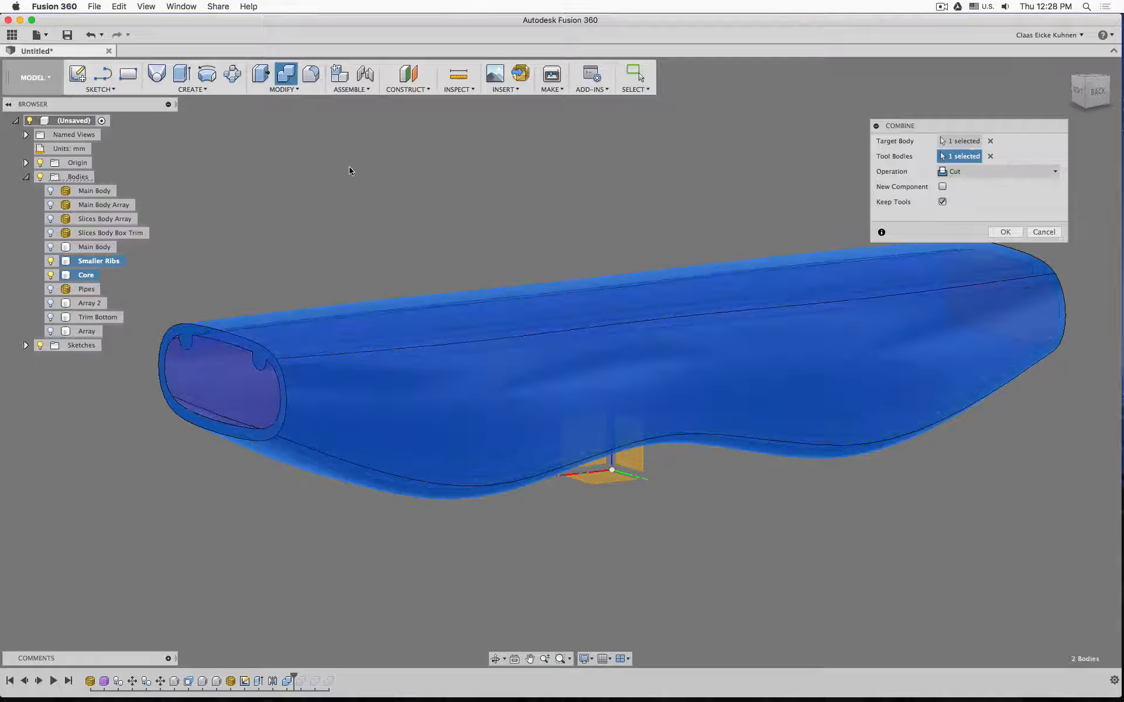
left_click(943, 202)
left_click(1005, 233)
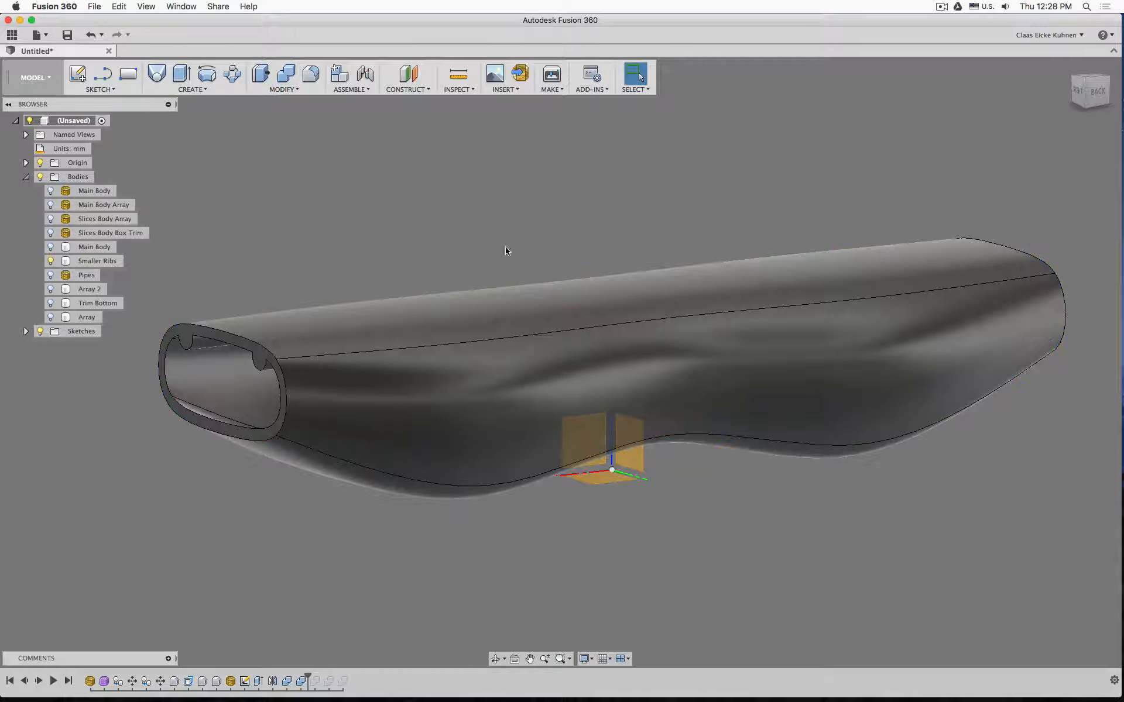
mouse_move(506, 249)
middle_mouse_down("shift")
mouse_move(495, 238)
mouse_move(720, 238)
mouse_move(568, 209)
mouse_move(407, 253)
middle_mouse_up("shift")
left_click(51, 246)
left_click(52, 246)
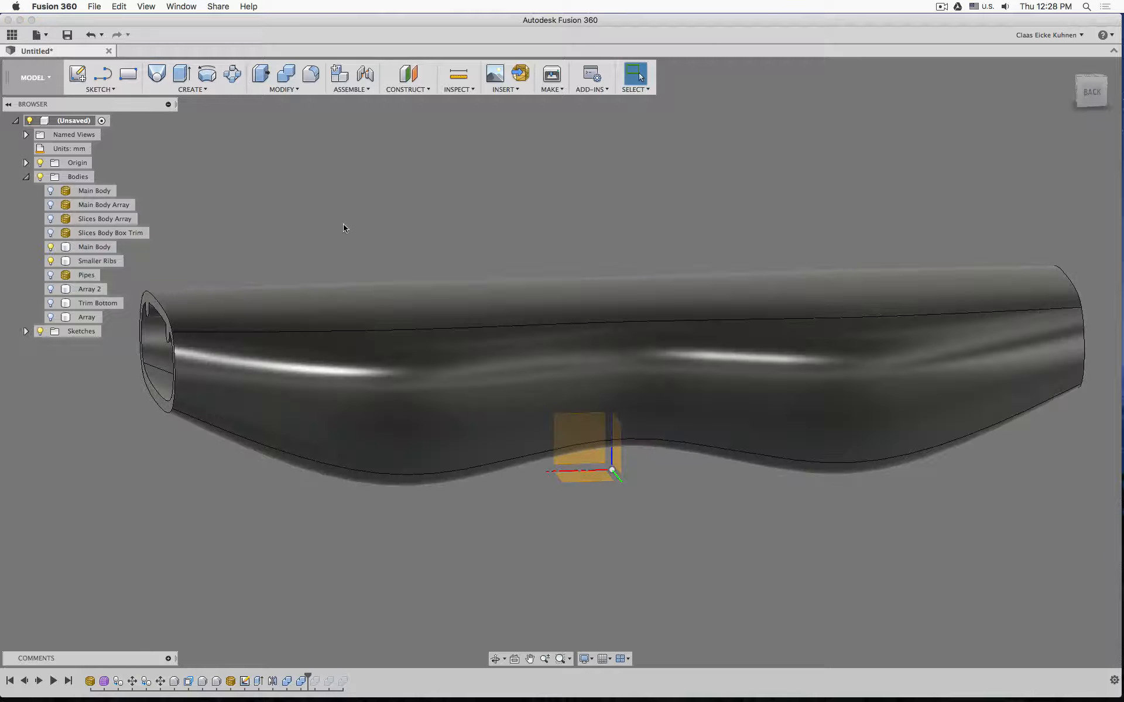
middle_click_drag(344, 231, 422, 211, "shift")
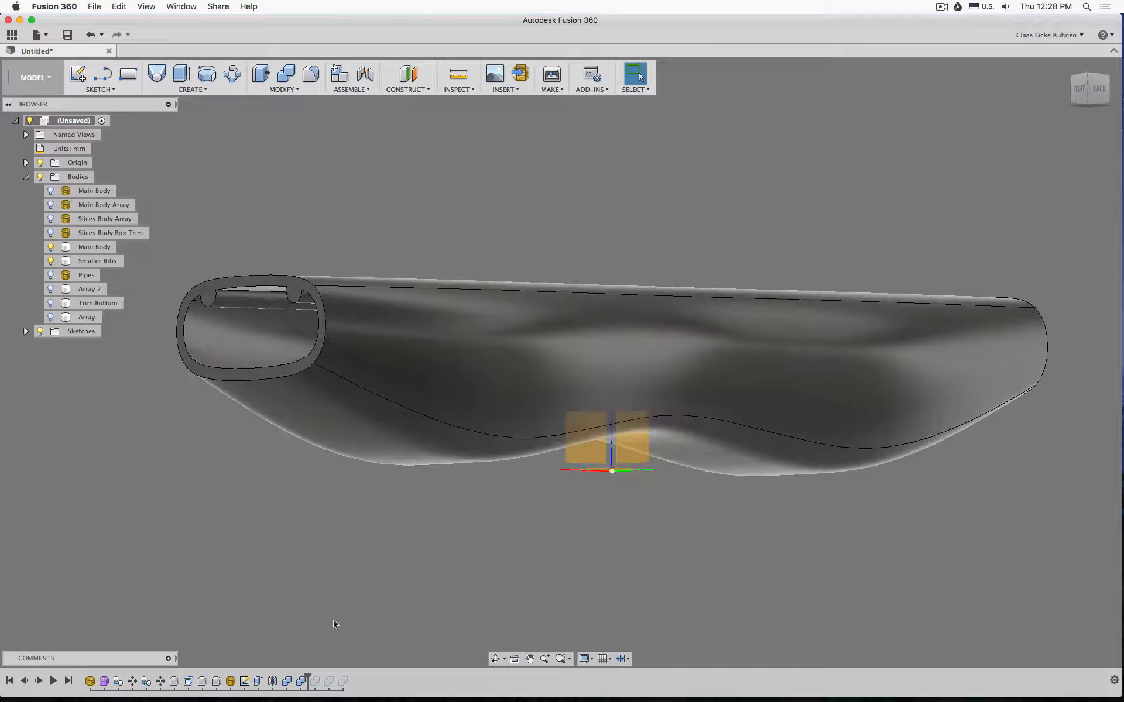
Step: Roll the timeline forward through the Combine2, Combine3 and Combine4 features and inspect the split ribs
left_click_drag(309, 676, 322, 678)
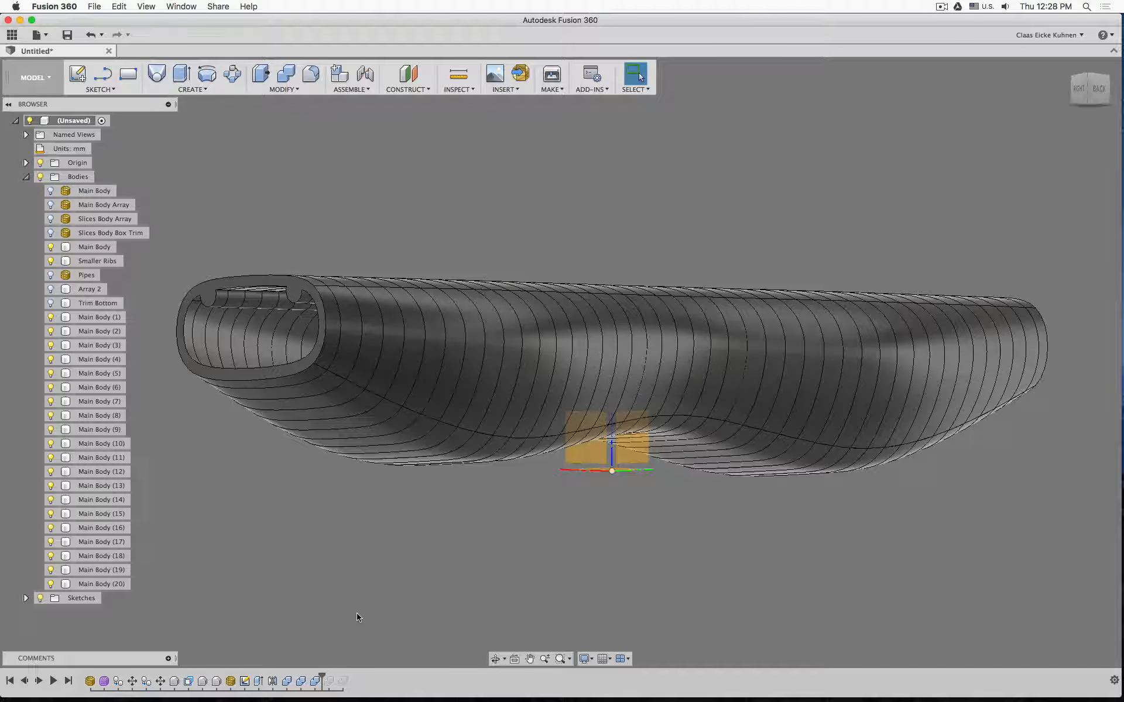
left_click(316, 682)
left_click(397, 571)
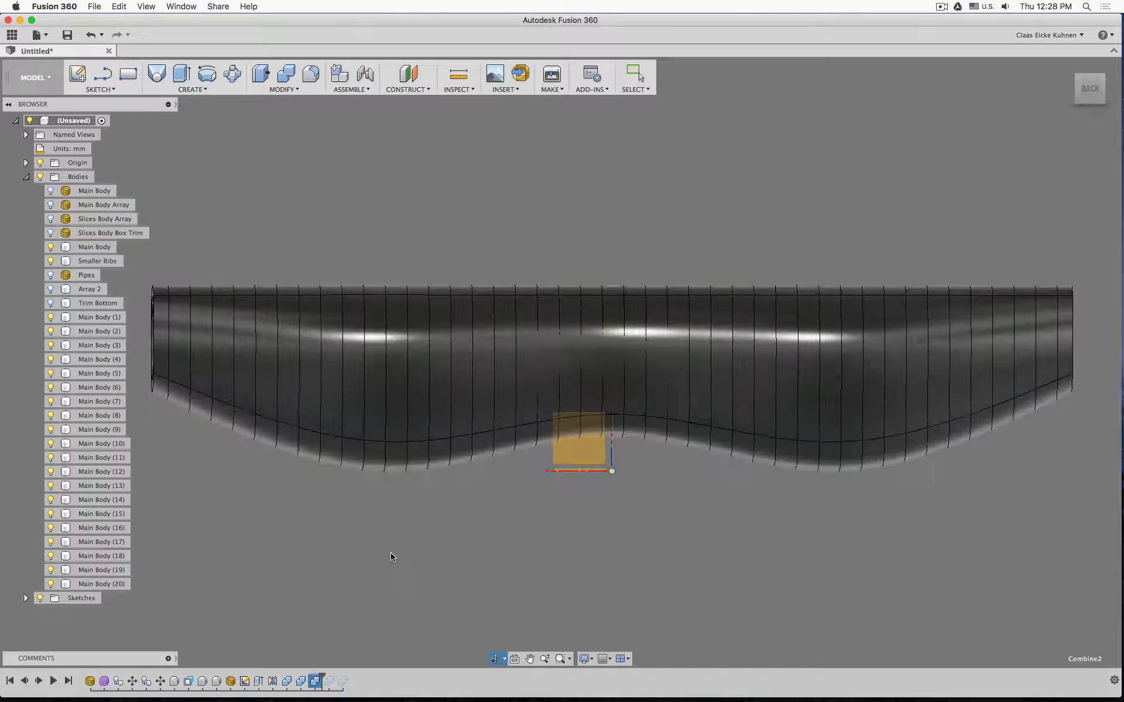
left_click(301, 682)
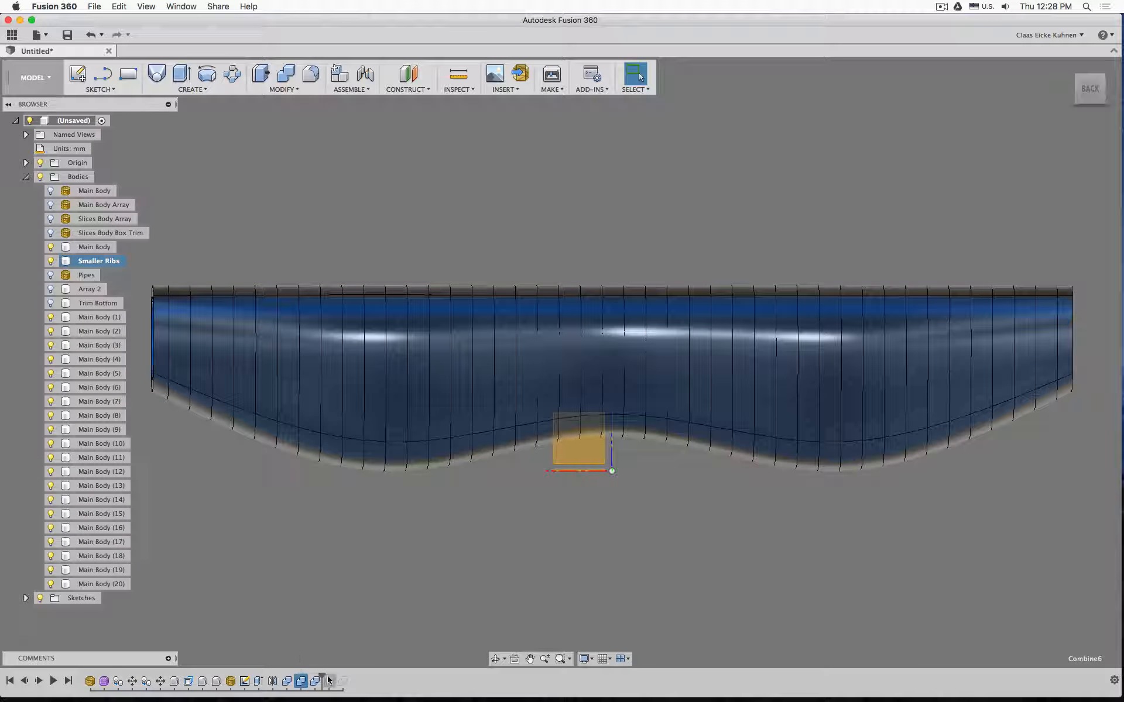
left_click_drag(322, 678, 349, 677)
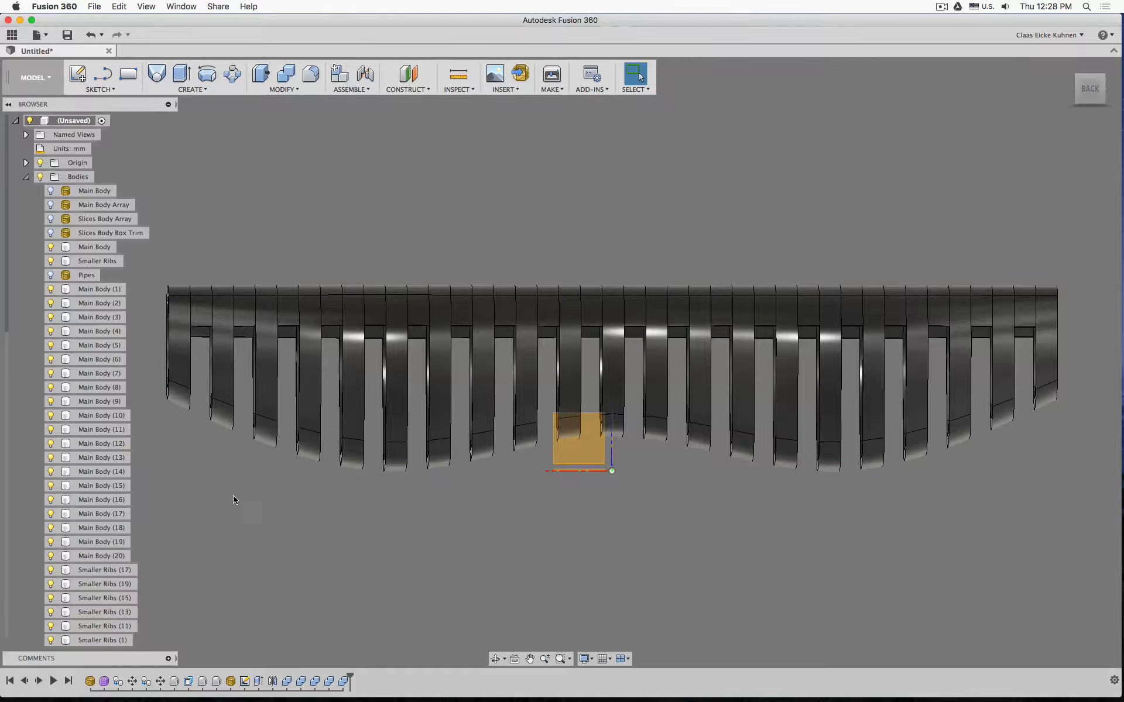
middle_click_drag(233, 500, 394, 657, "shift")
Step: Delete the Combine2, Combine3 and Combine4 features from the end of the timeline
left_click(316, 682)
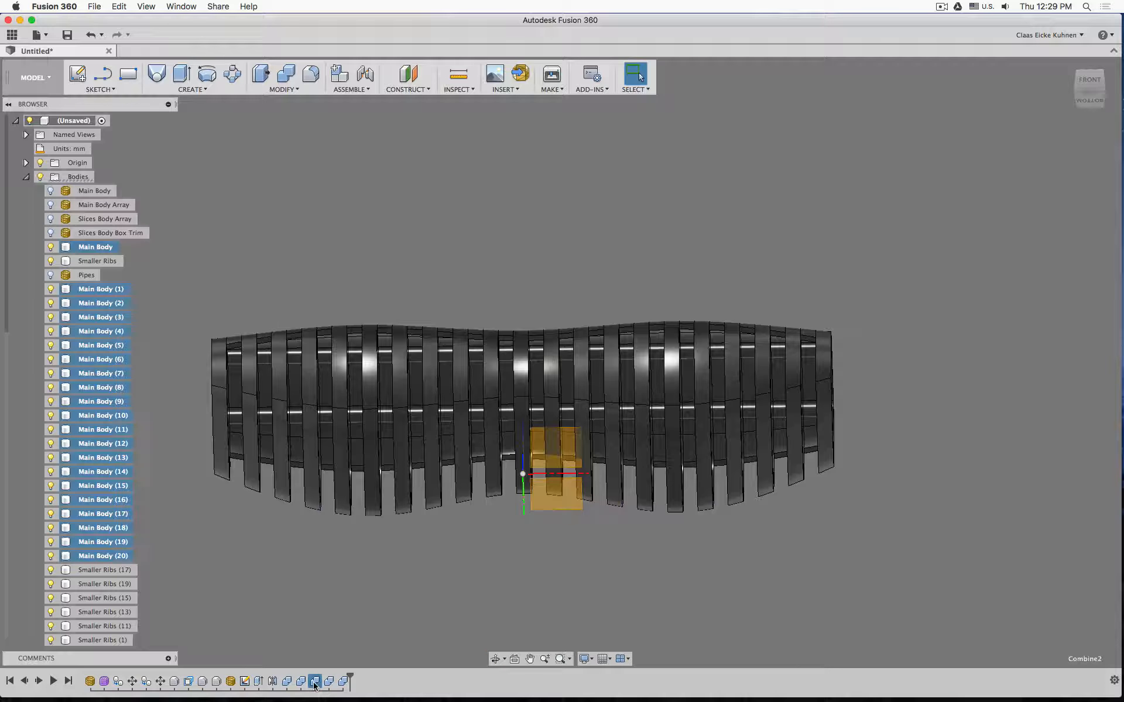
left_click(345, 682, "shift")
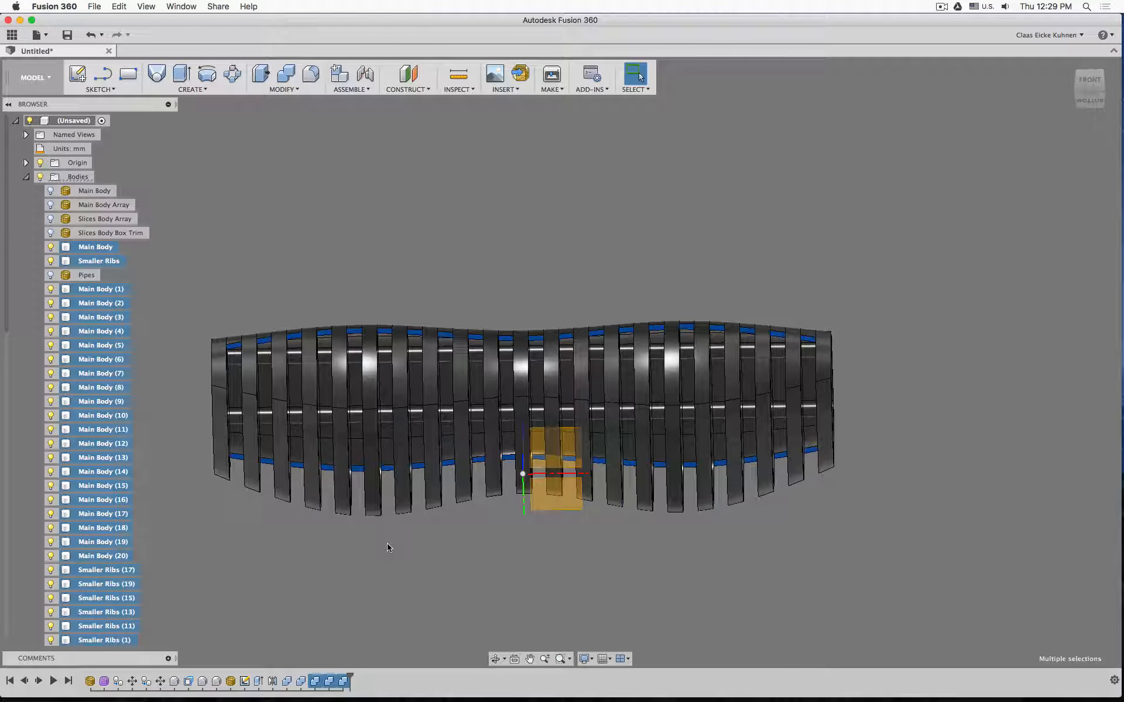
key("Delete")
middle_click_drag(335, 297, 344, 307, "shift")
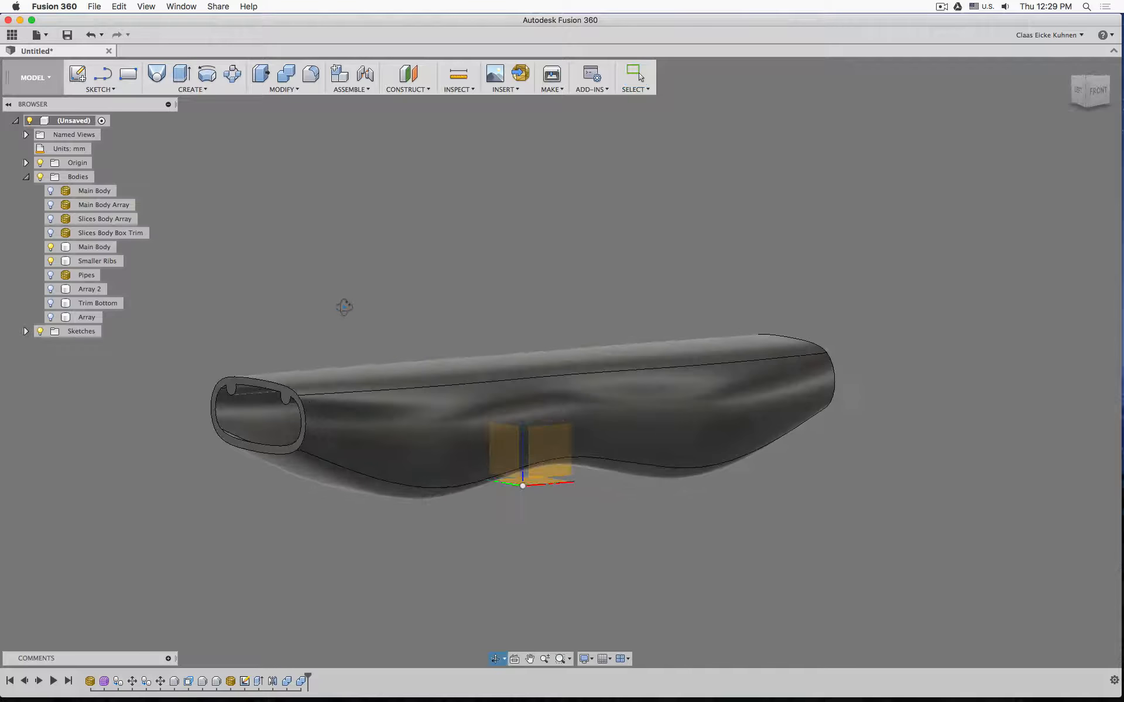
Step: Show the Array body temporarily to check its slabs against the bench, and hide it again
left_click(50, 317)
middle_click_drag(381, 258, 361, 262, "shift")
key("Escape")
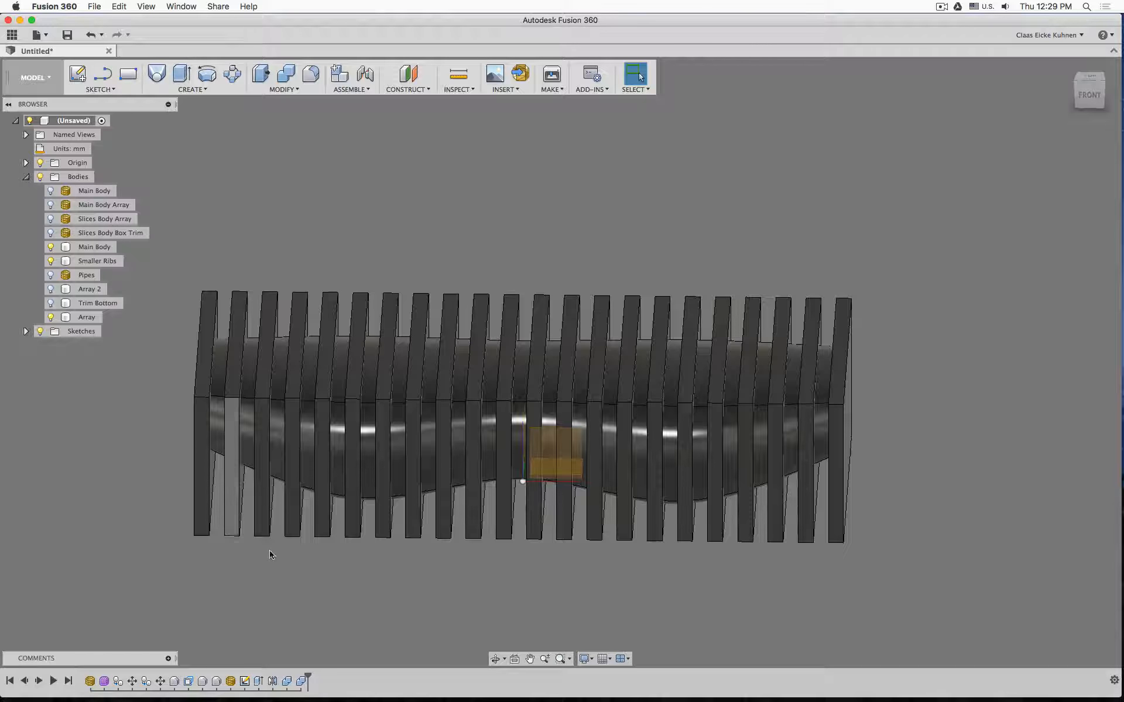
left_click(50, 317)
middle_click_drag(218, 512, 305, 504, "shift")
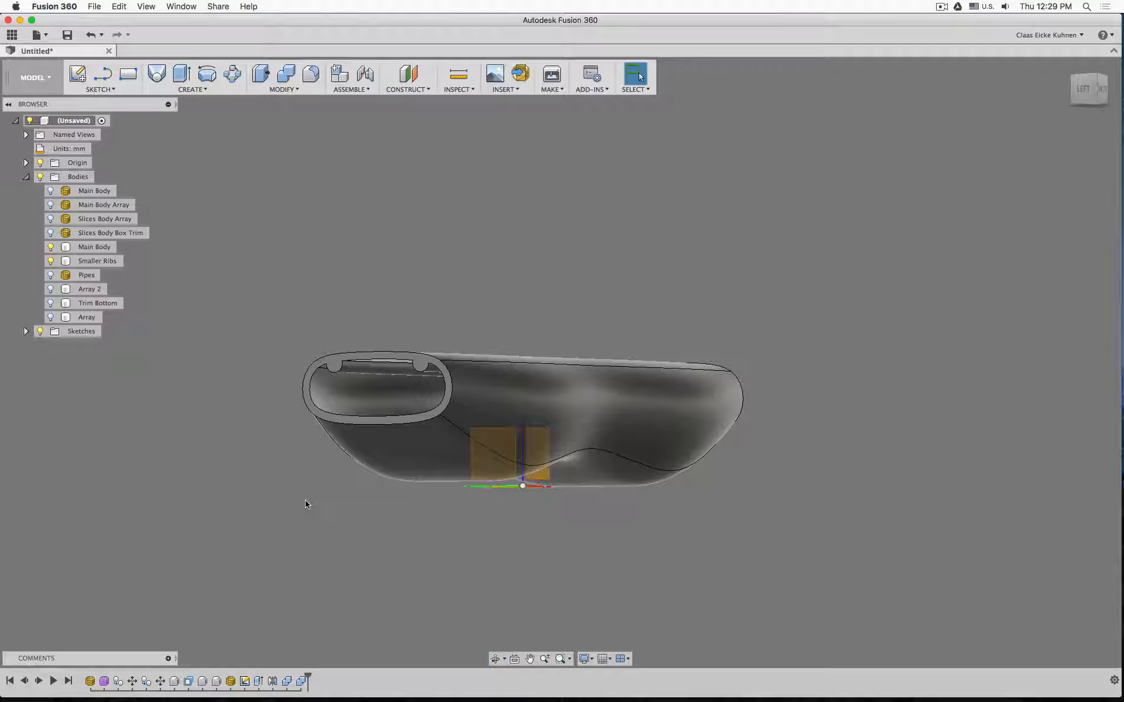
Step: Switch to Blender, examine the modifier stack of the Full Ribs object, and return to Fusion 360
left_click(309, 676)
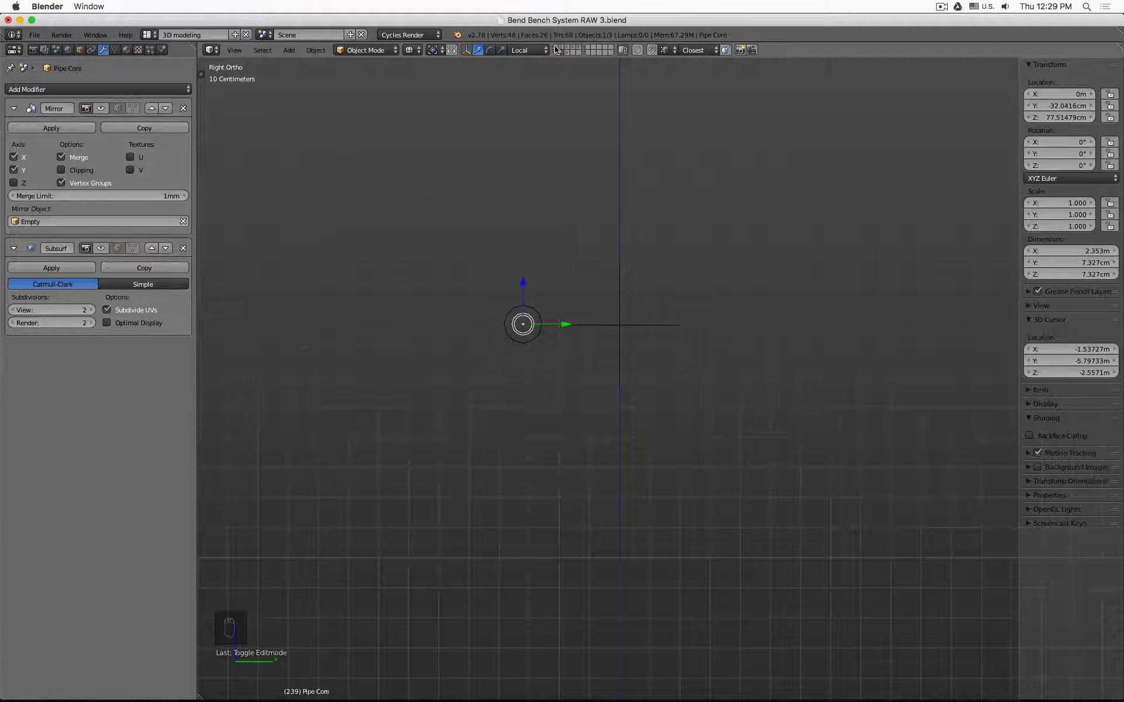
left_click(556, 49)
right_click(514, 305)
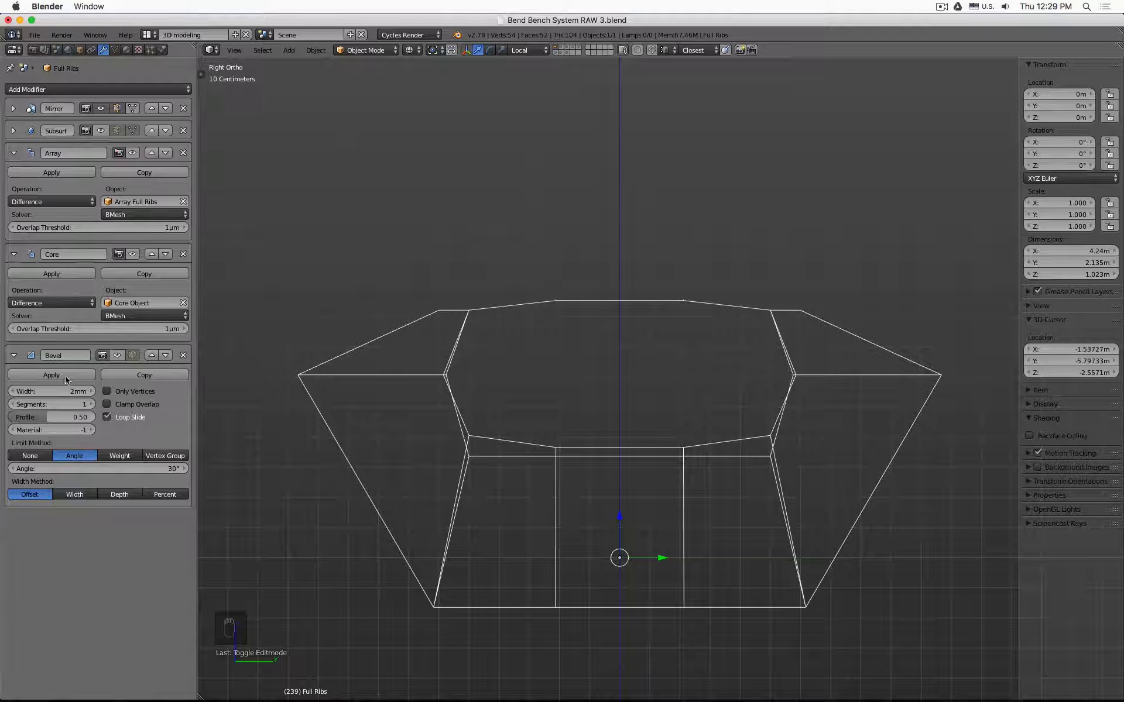
left_click(406, 672)
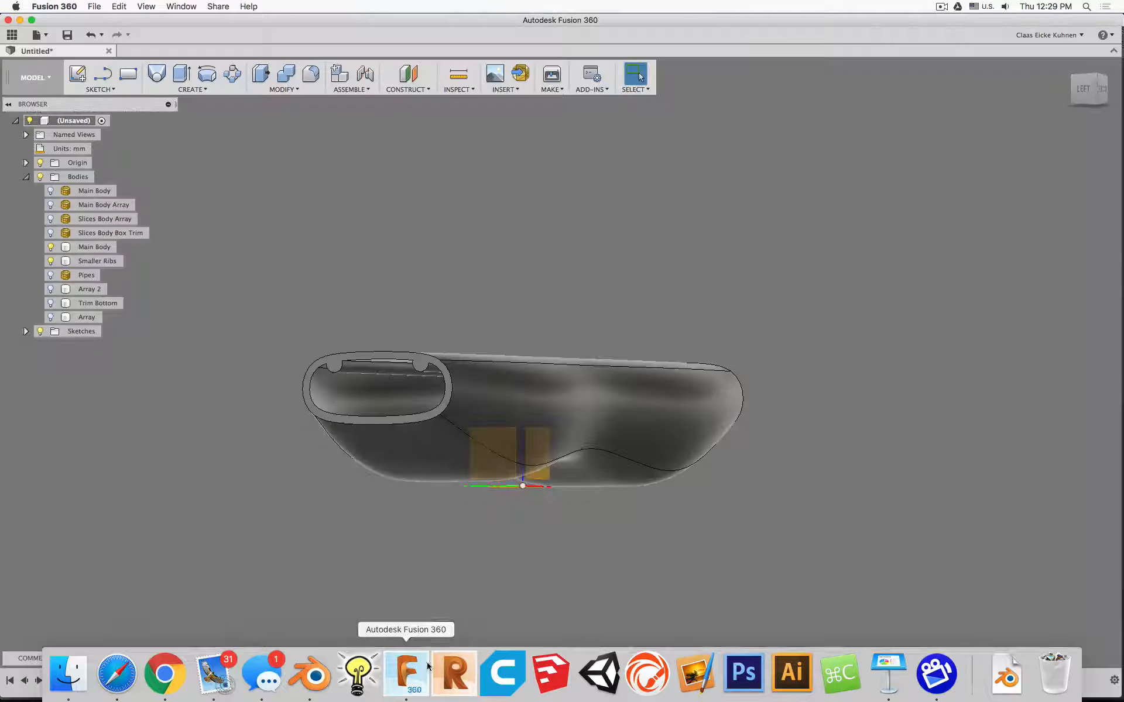
Step: Show the Array body in the front view and rename it as Array Main Body
middle_click_drag(583, 370, 524, 298, "shift")
left_click(50, 317)
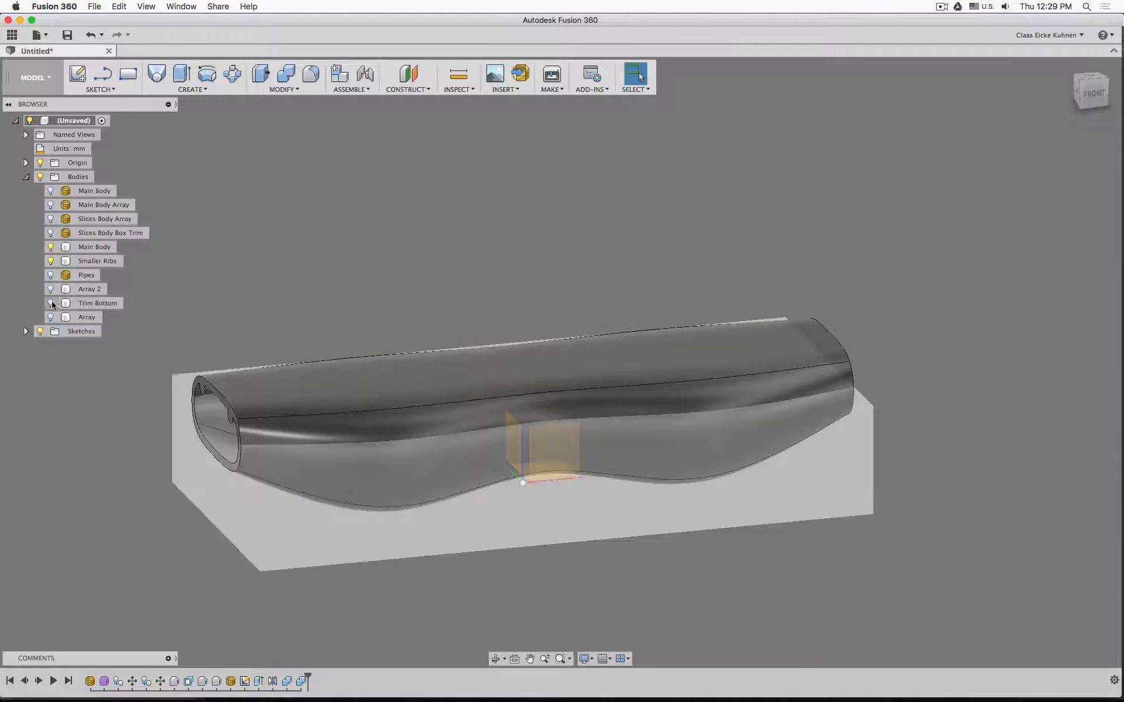
middle_click_drag(257, 289, 204, 283, "shift")
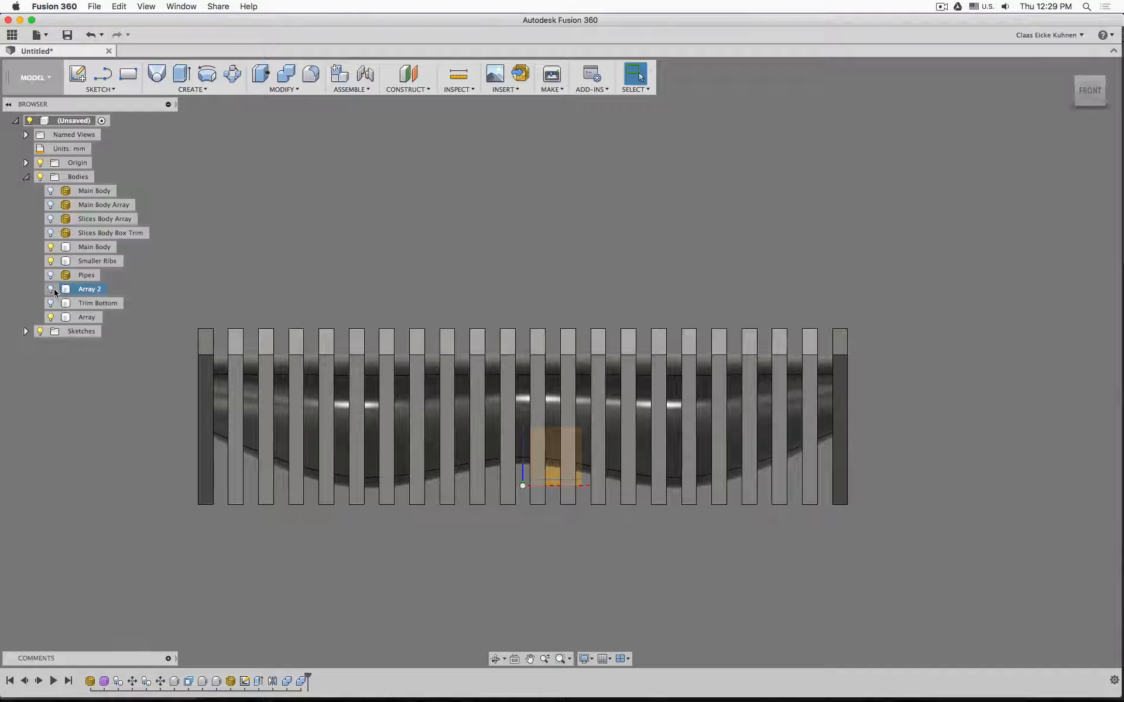
left_click(88, 319)
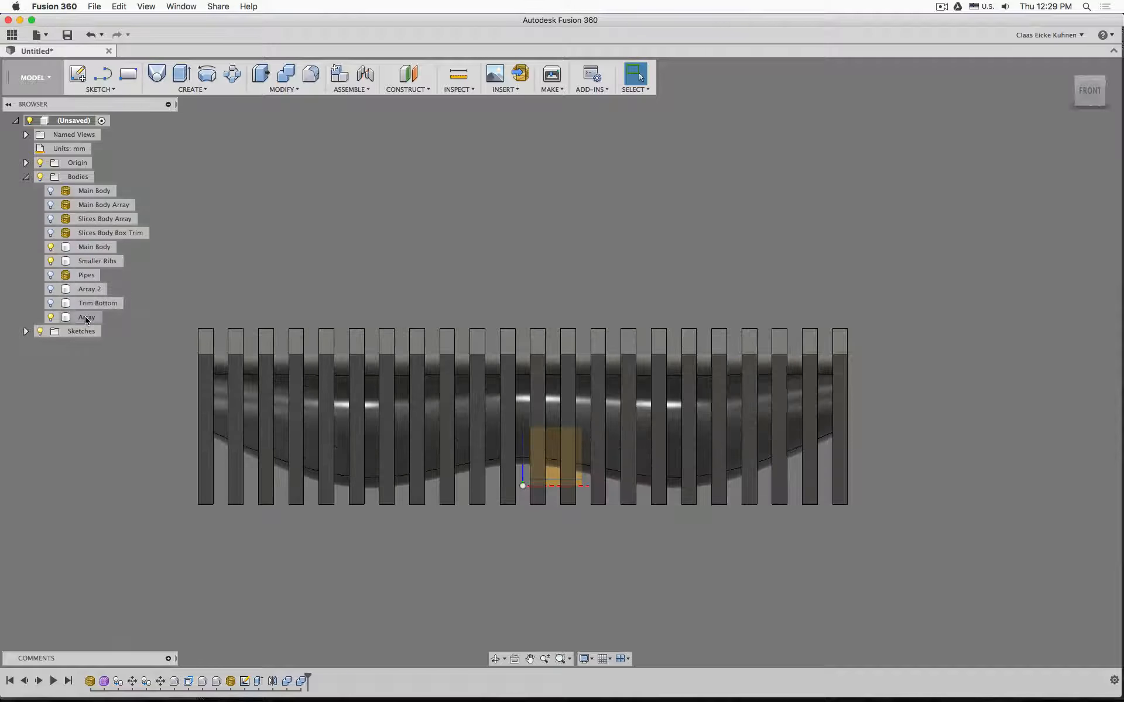
left_click(88, 320)
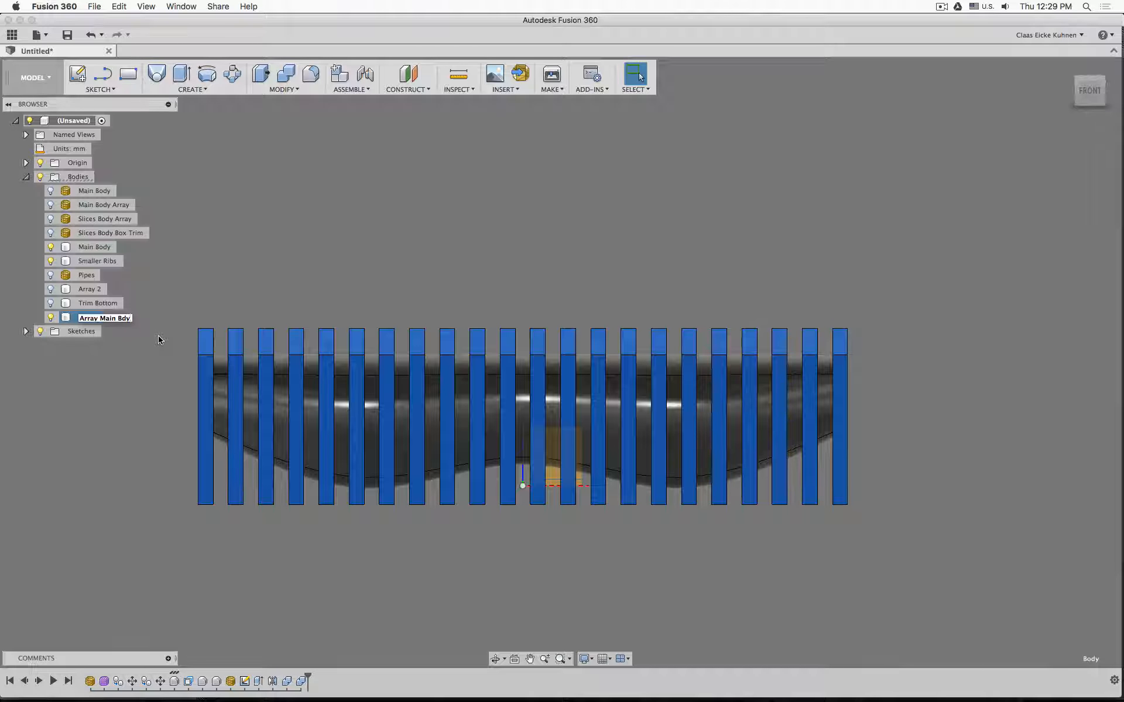
key("BackSpace")
key("BackSpace")
key("Return")
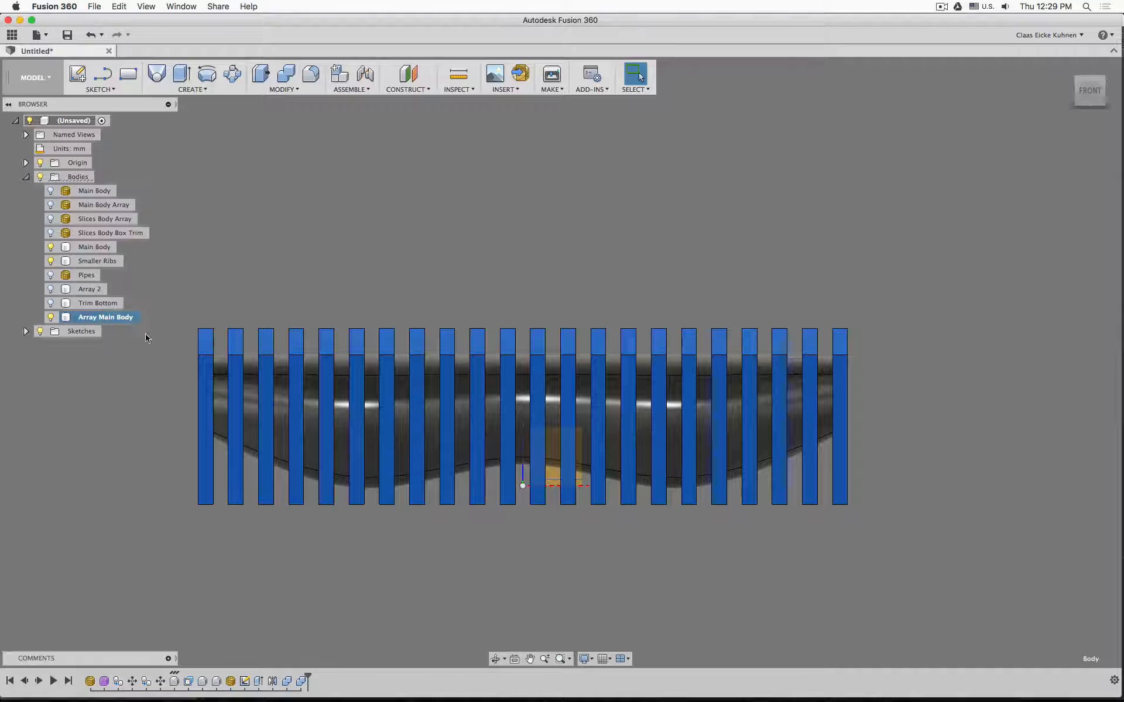
Step: Rename the Array 2 body as Array Ribs, and hide Array Main Body
left_click(98, 292)
double_click(101, 291)
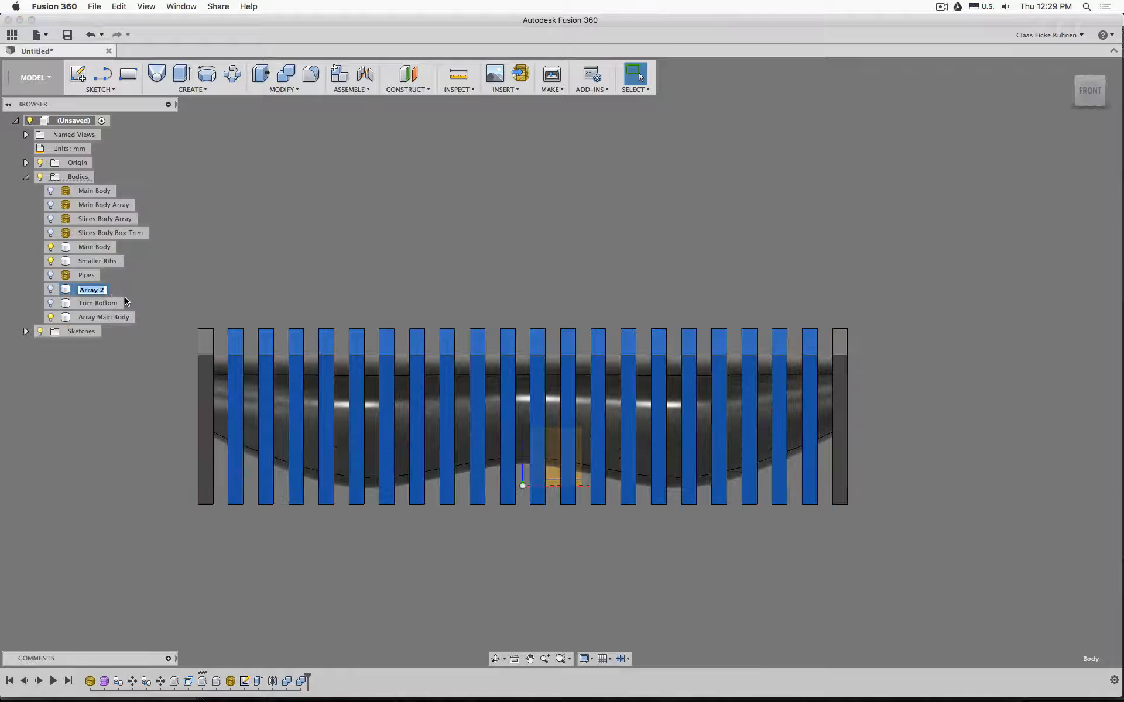
type("Array Ribs")
key("Return")
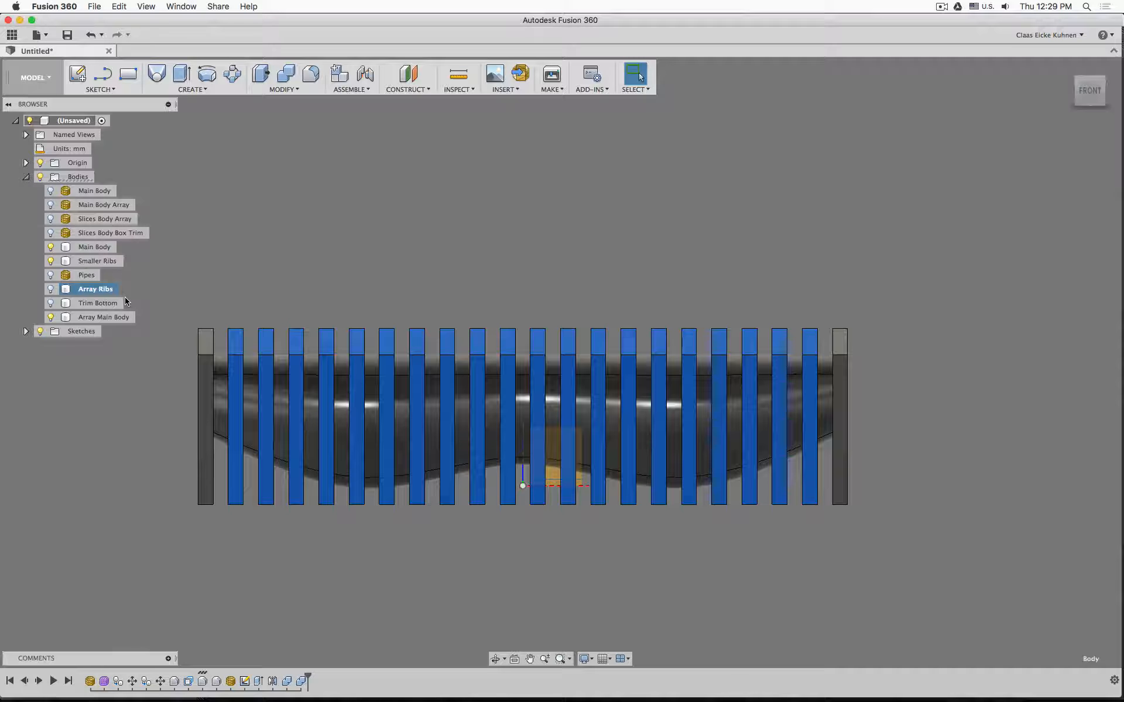
left_click(186, 281)
left_click(50, 317)
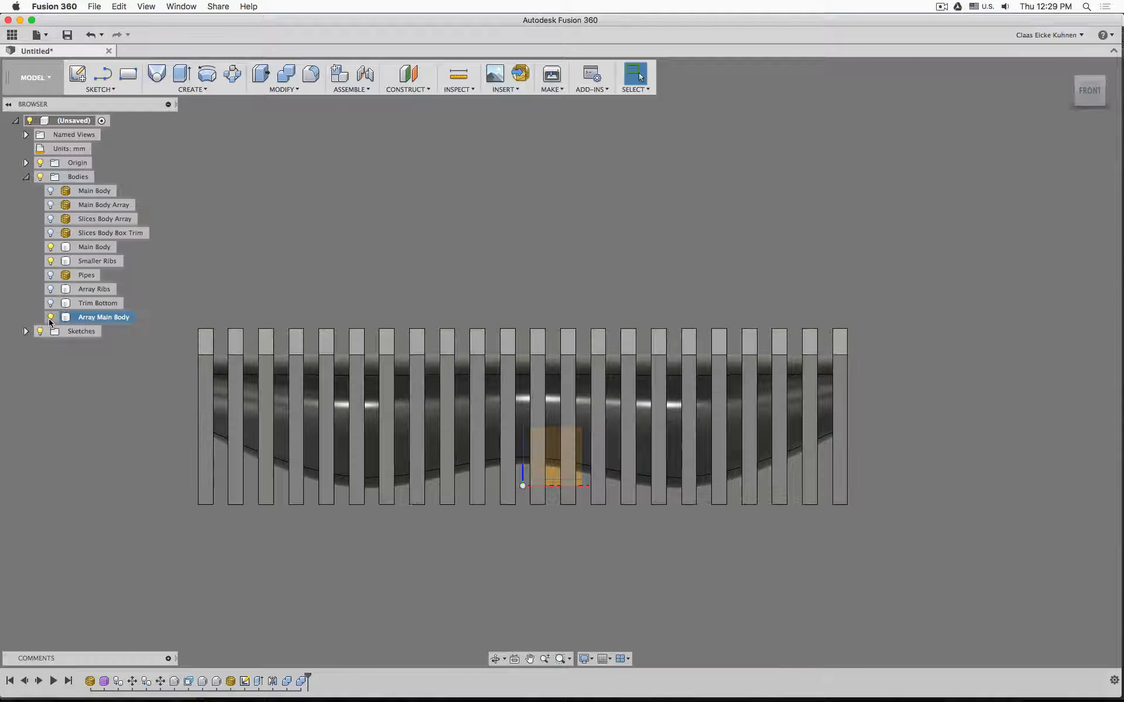
Step: Cut the solid Main Body with Array Main Body as the tool using Combine, without keeping the tool body
middle_click_drag(298, 231, 304, 228, "shift")
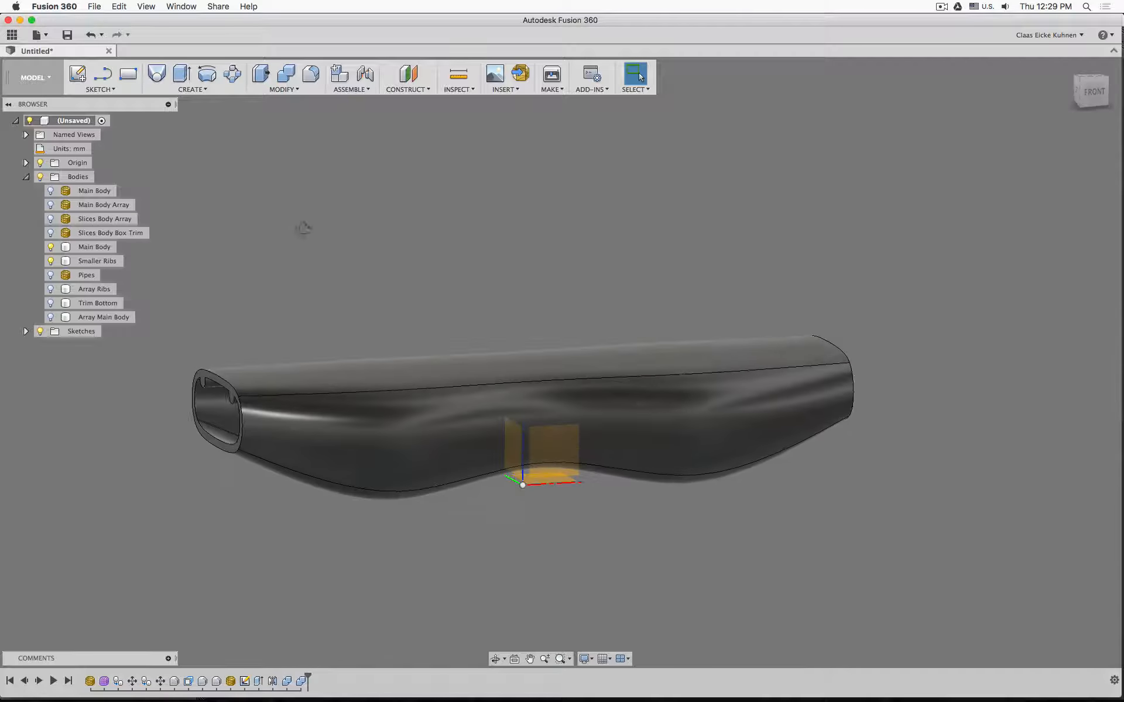
left_click(94, 246)
left_click(287, 74)
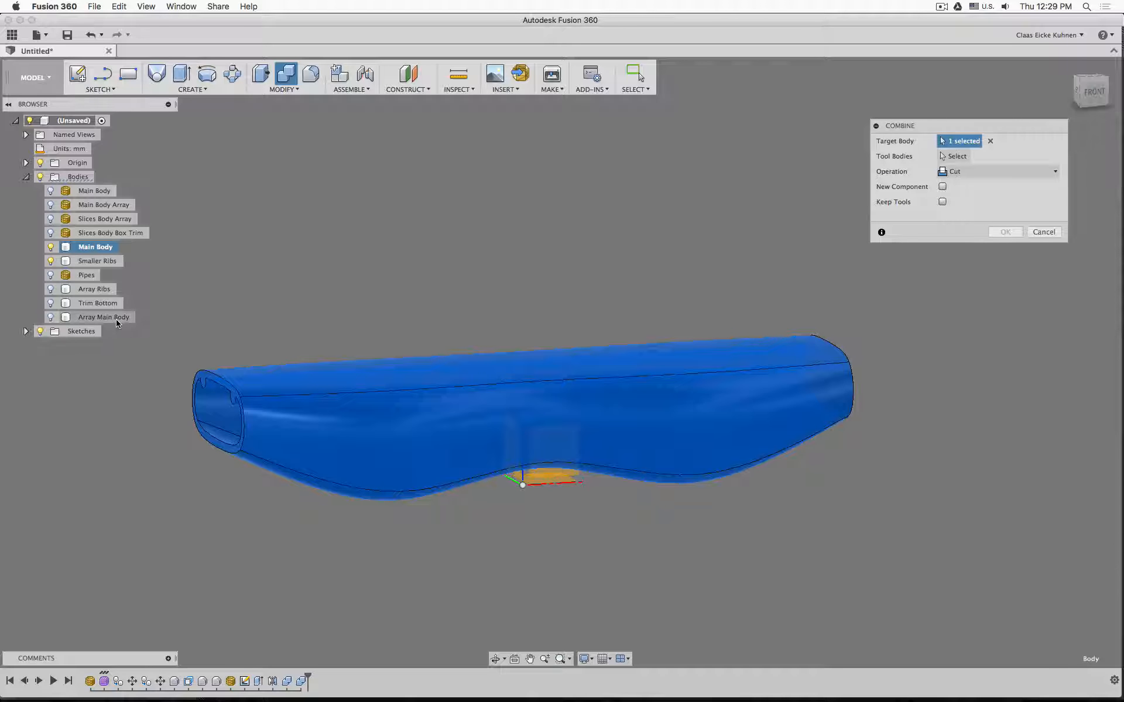
left_click(925, 157)
left_click(111, 318)
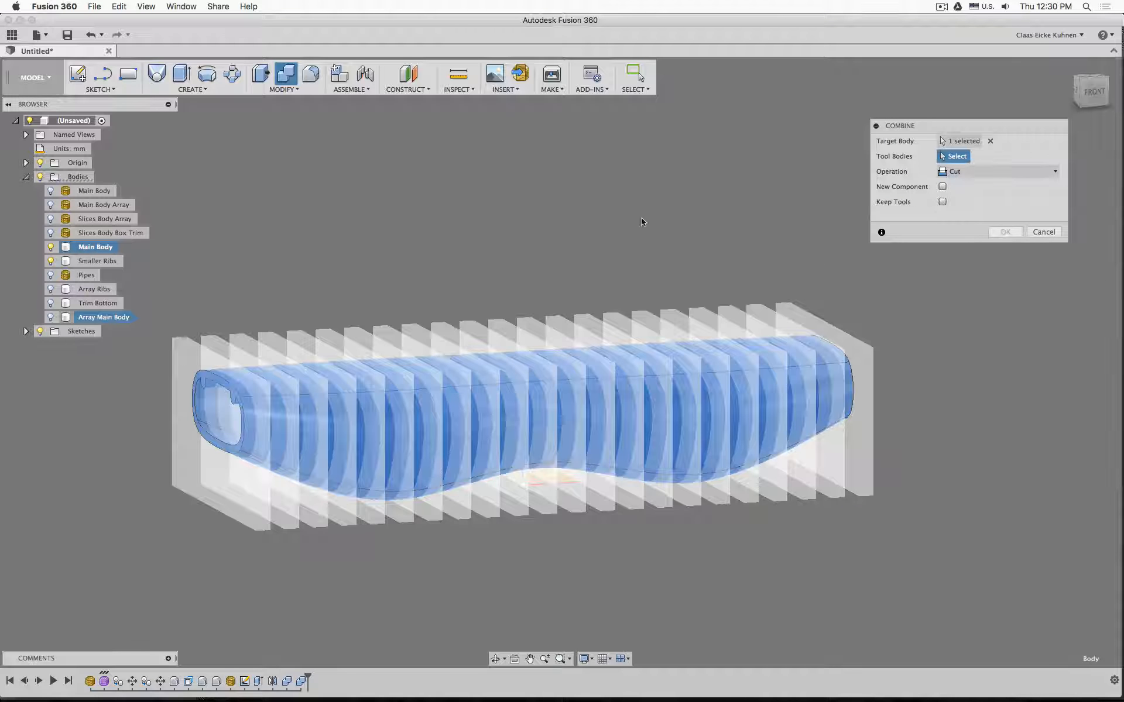
middle_click_drag(393, 245, 481, 209, "shift")
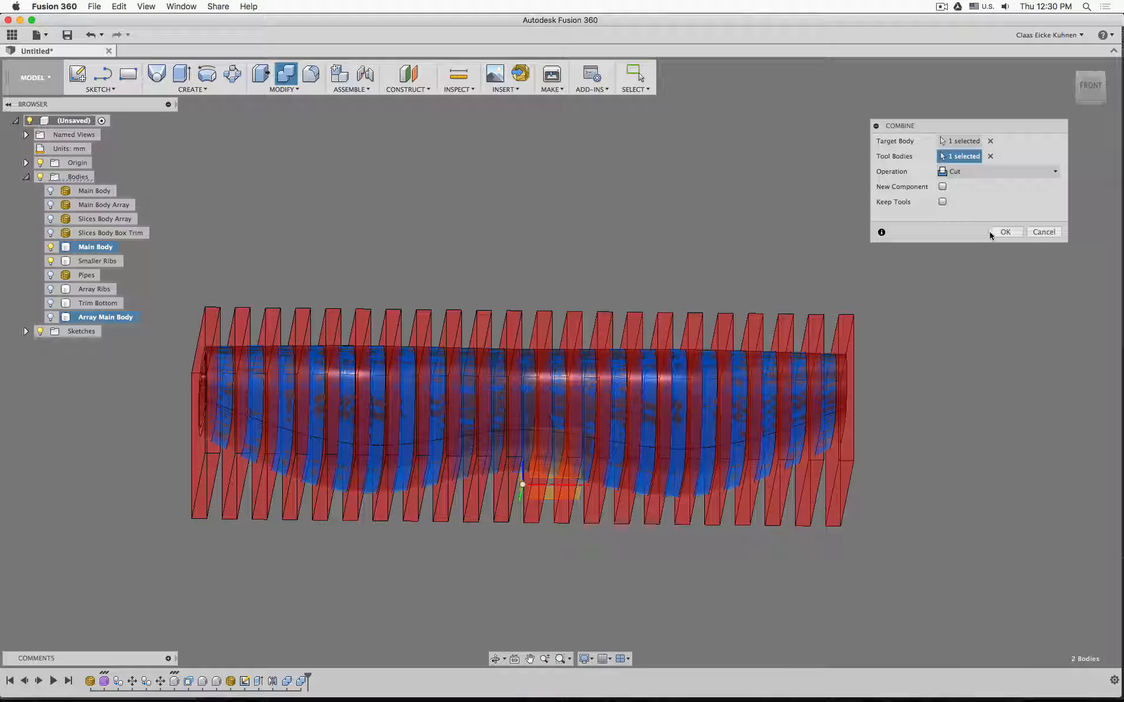
key("Return")
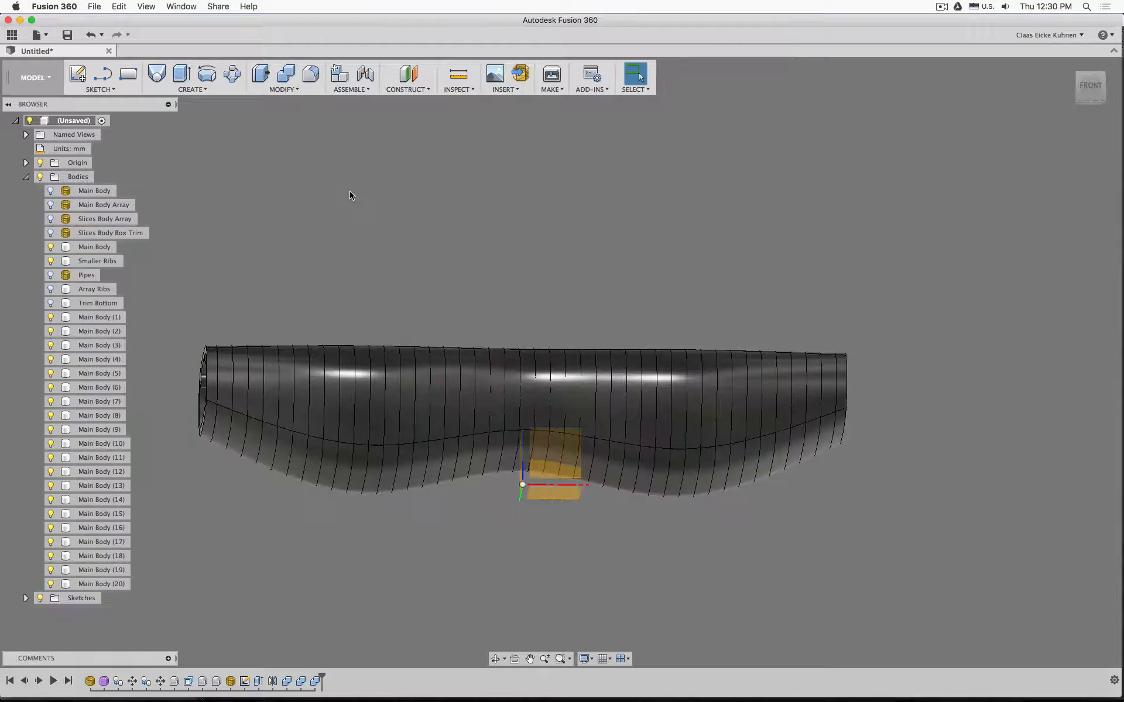
left_click(106, 291)
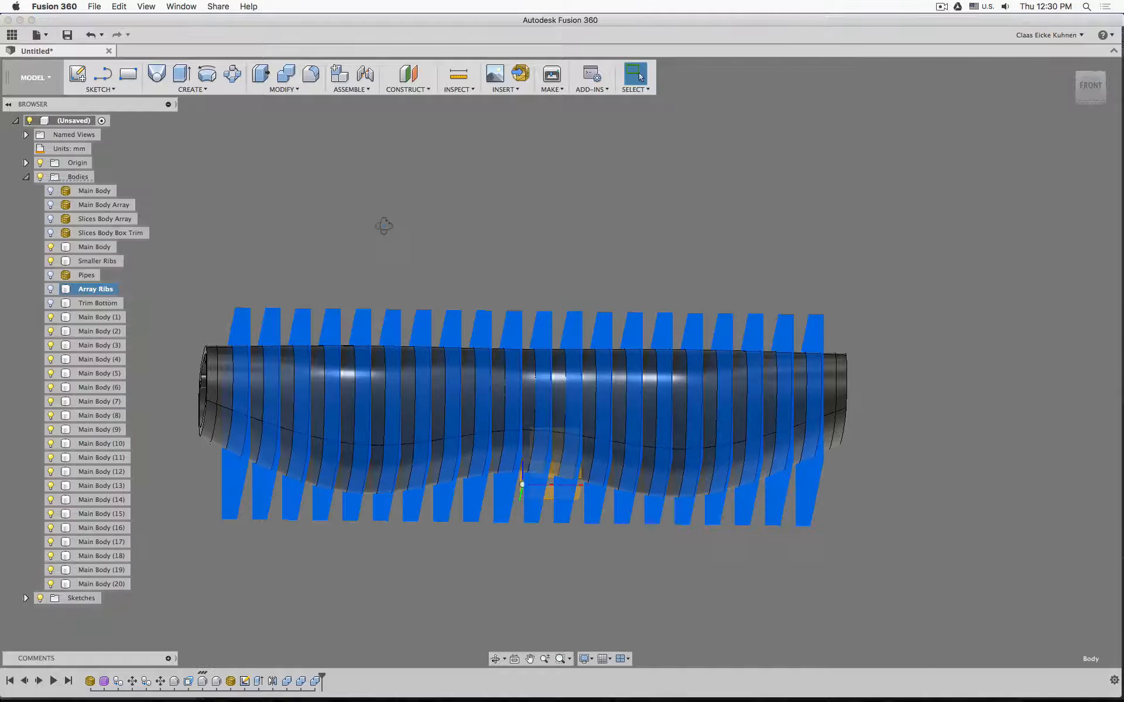
mouse_move(384, 226)
middle_mouse_down("shift")
mouse_move(384, 240)
mouse_move(394, 237)
mouse_move(385, 237)
middle_mouse_up("shift")
key("Escape")
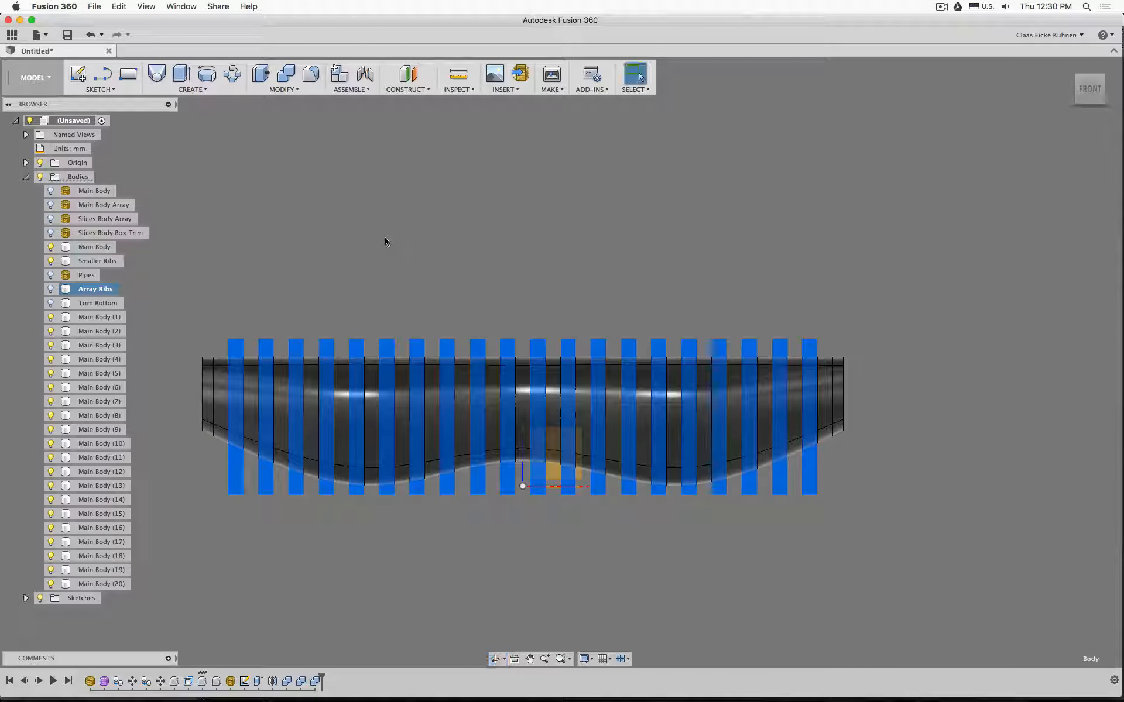
left_click(275, 120)
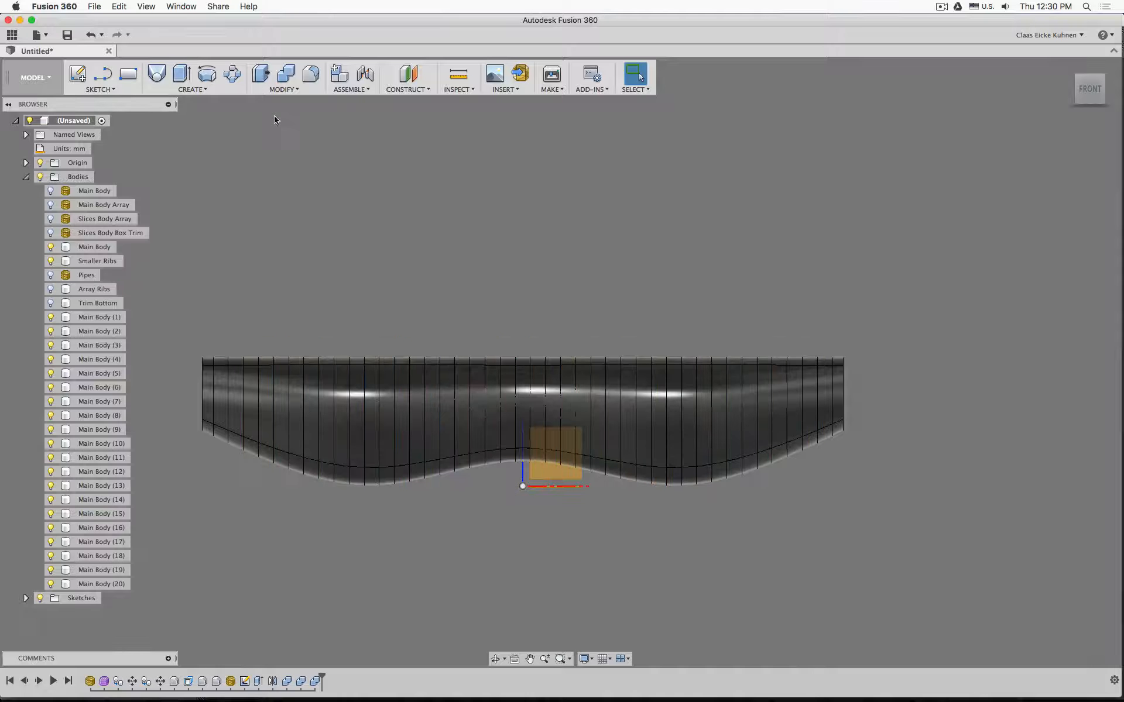
left_click(284, 74)
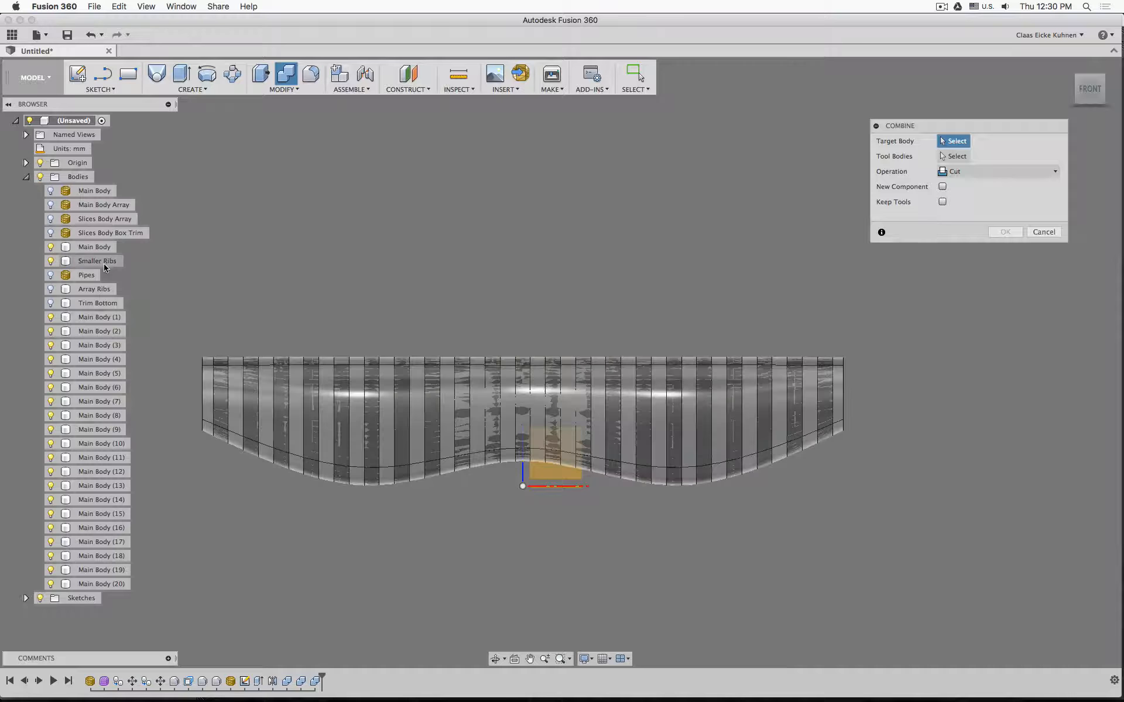
left_click(1034, 233)
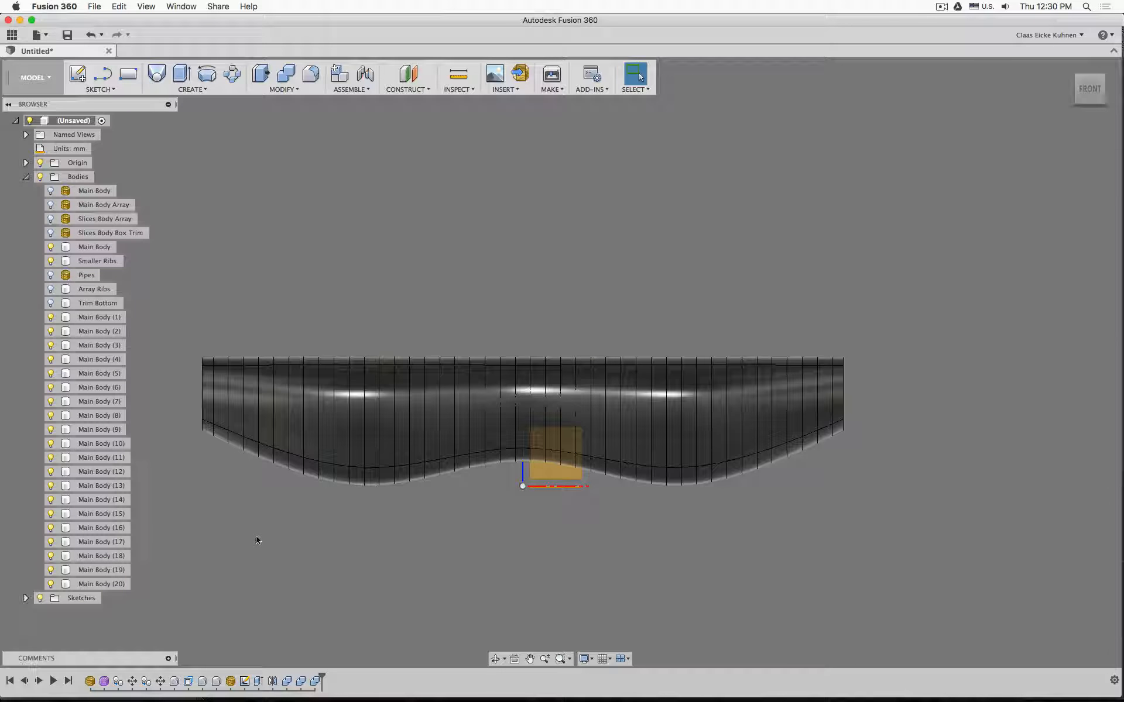
Step: Check the Combine features in the design history and roll it back to just before the Array Main Body cut
left_click(300, 682)
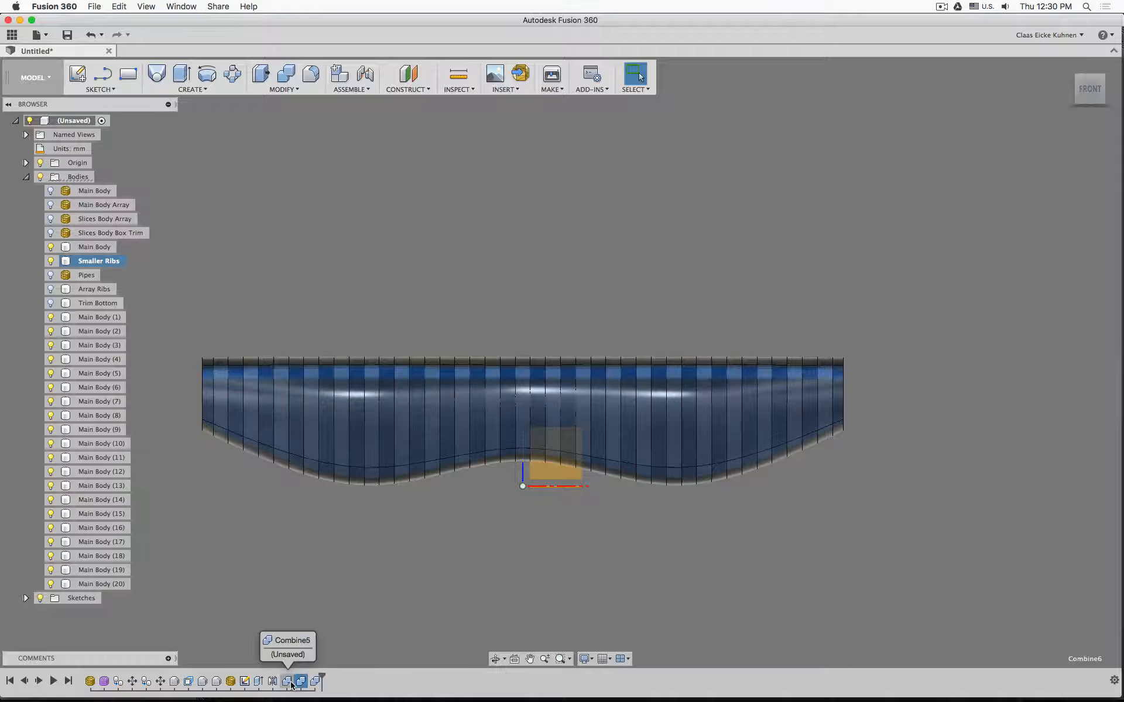
left_click(316, 683)
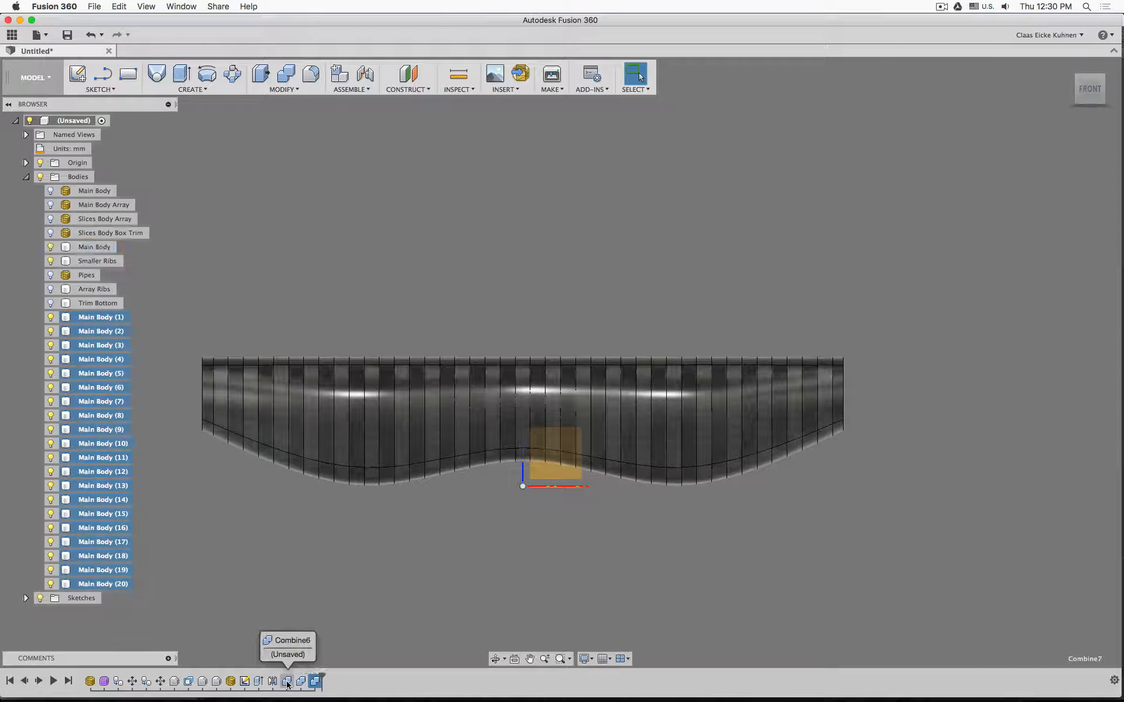
left_click(287, 682)
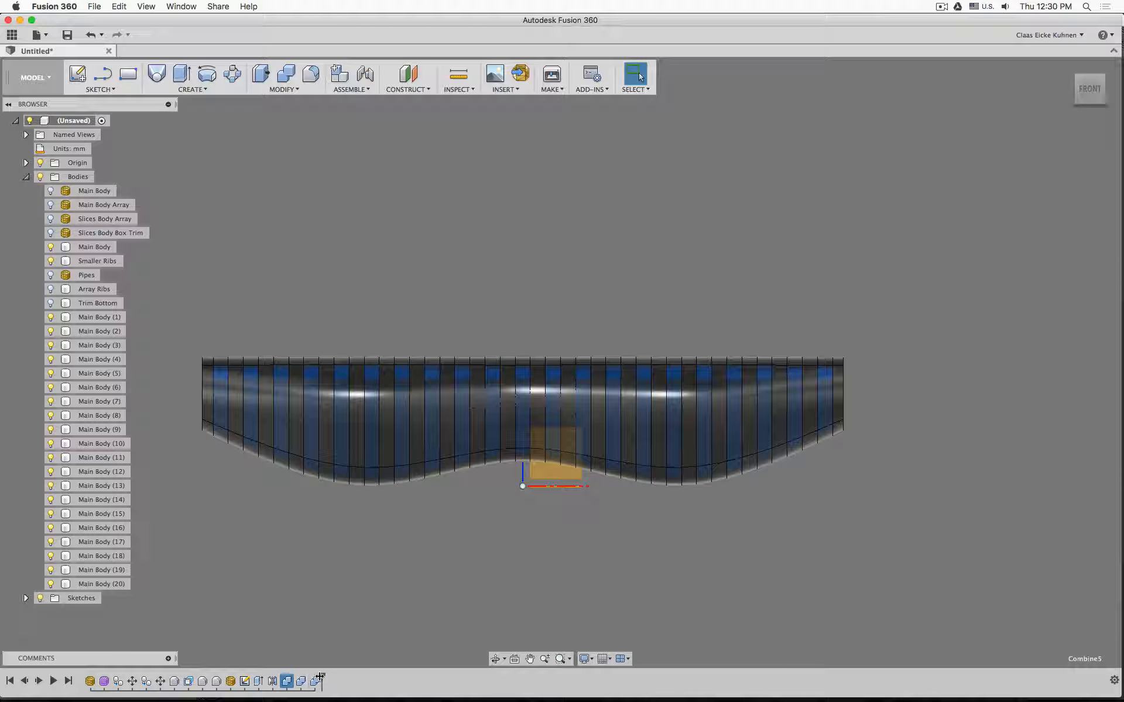
left_click_drag(322, 678, 292, 677)
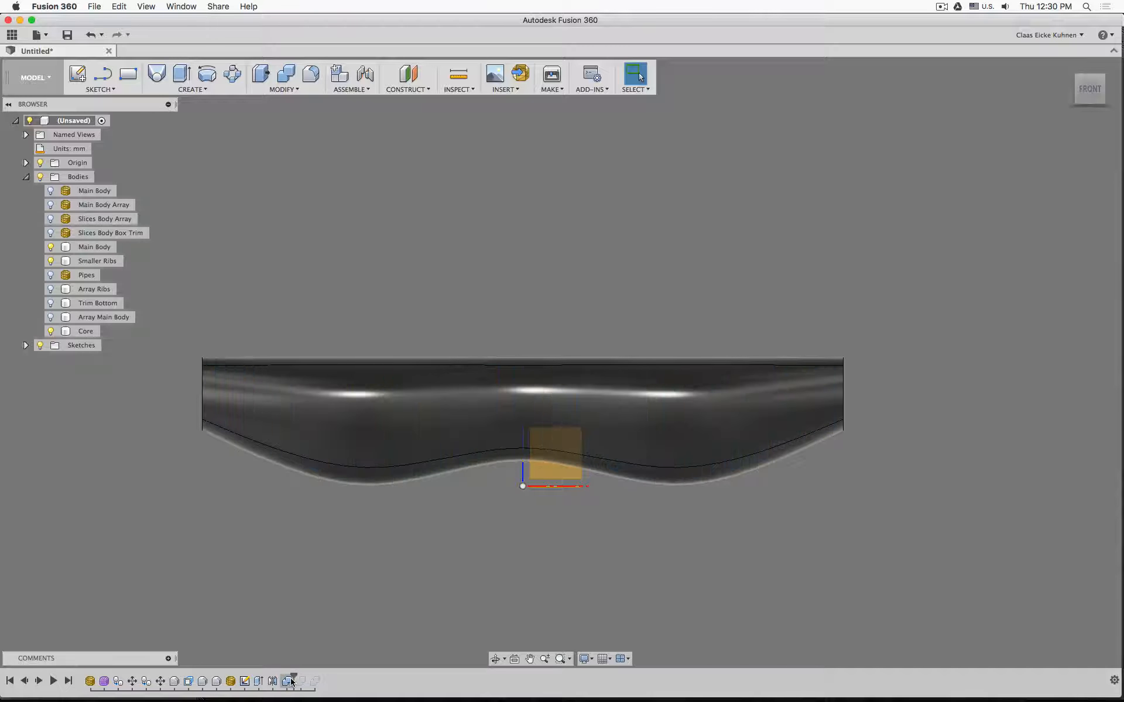
left_click(291, 682)
middle_click_drag(245, 593, 261, 587, "shift")
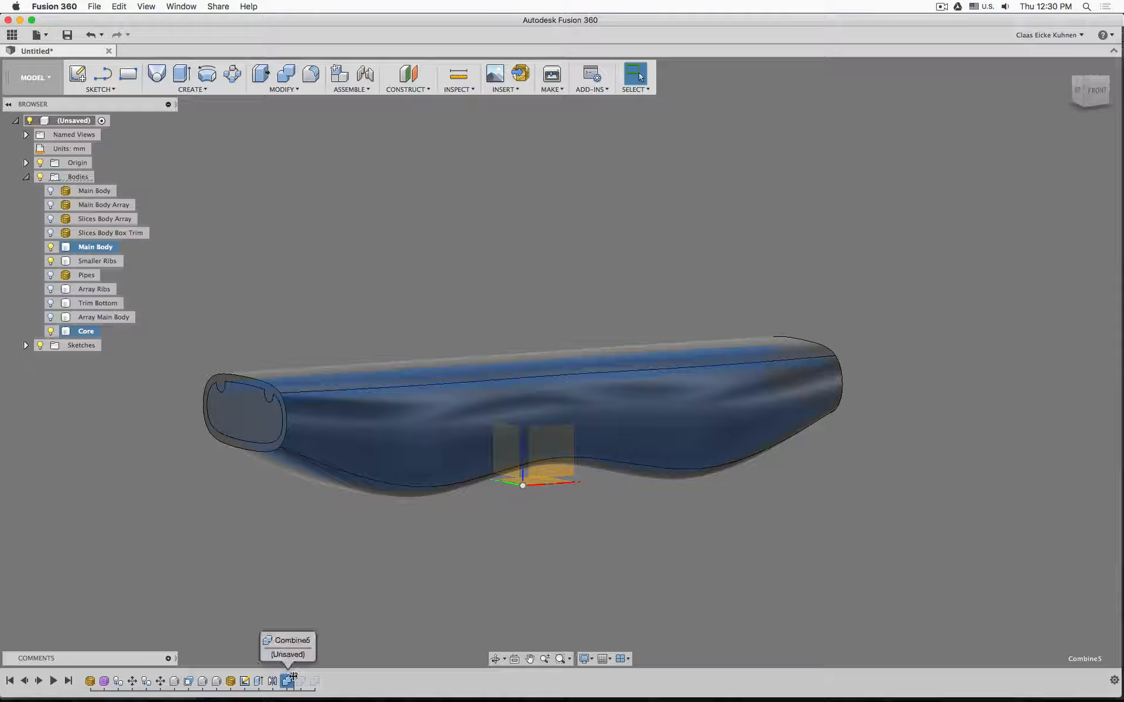
left_click_drag(294, 677, 308, 677)
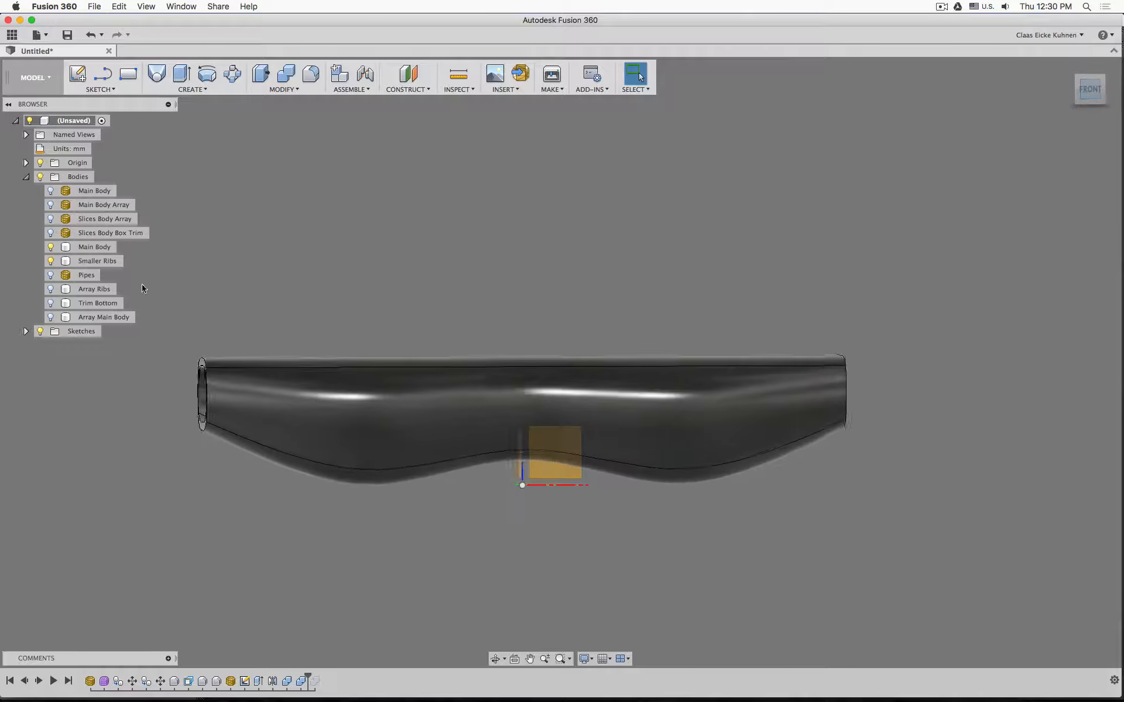
Step: Show the Trim Bottom body and sketch a closed four-line outline around it on the front plane, with the upper line along its top edge
left_click(51, 303)
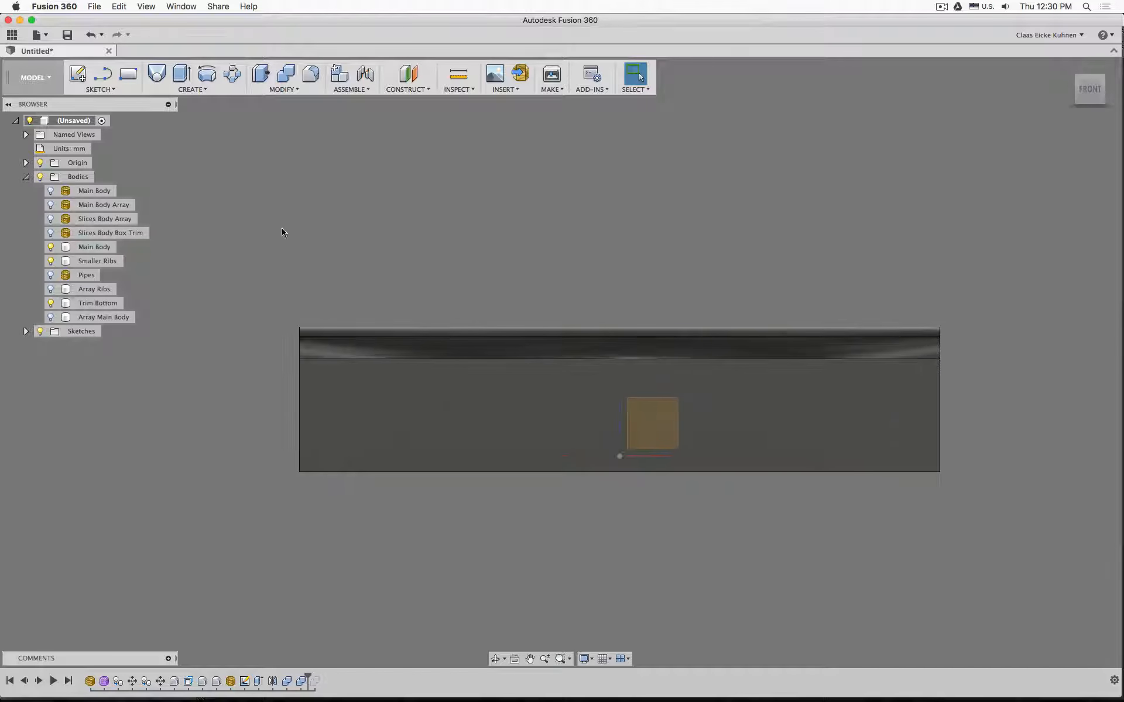
left_click(74, 81)
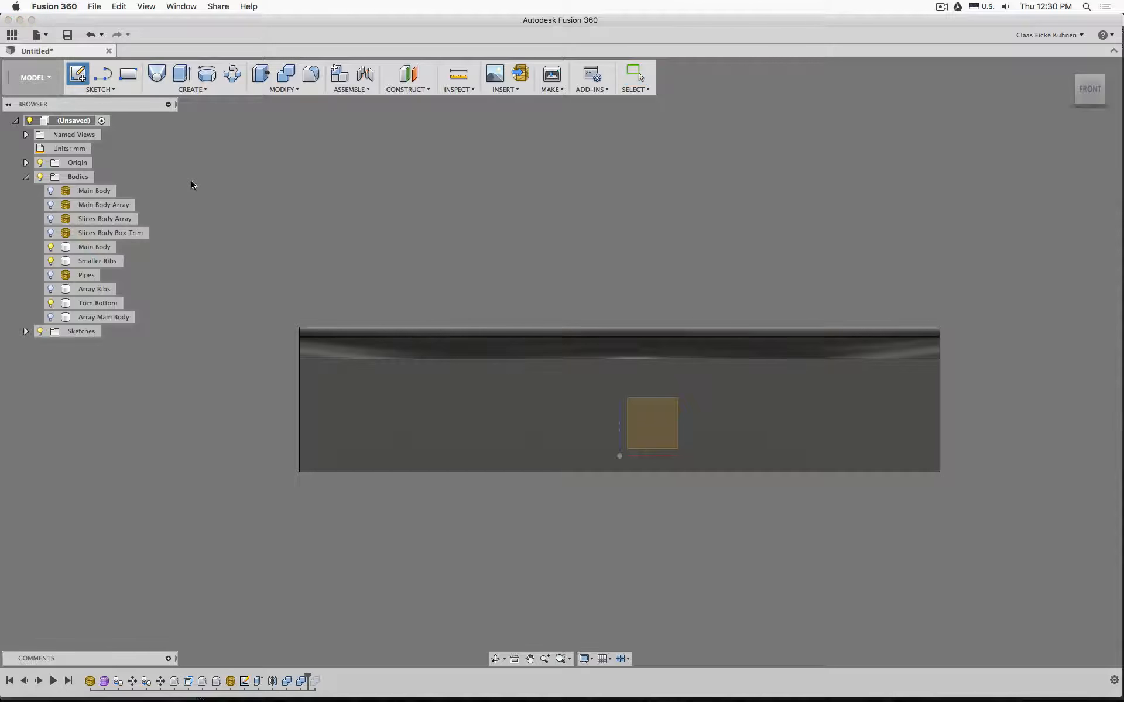
left_click(652, 459)
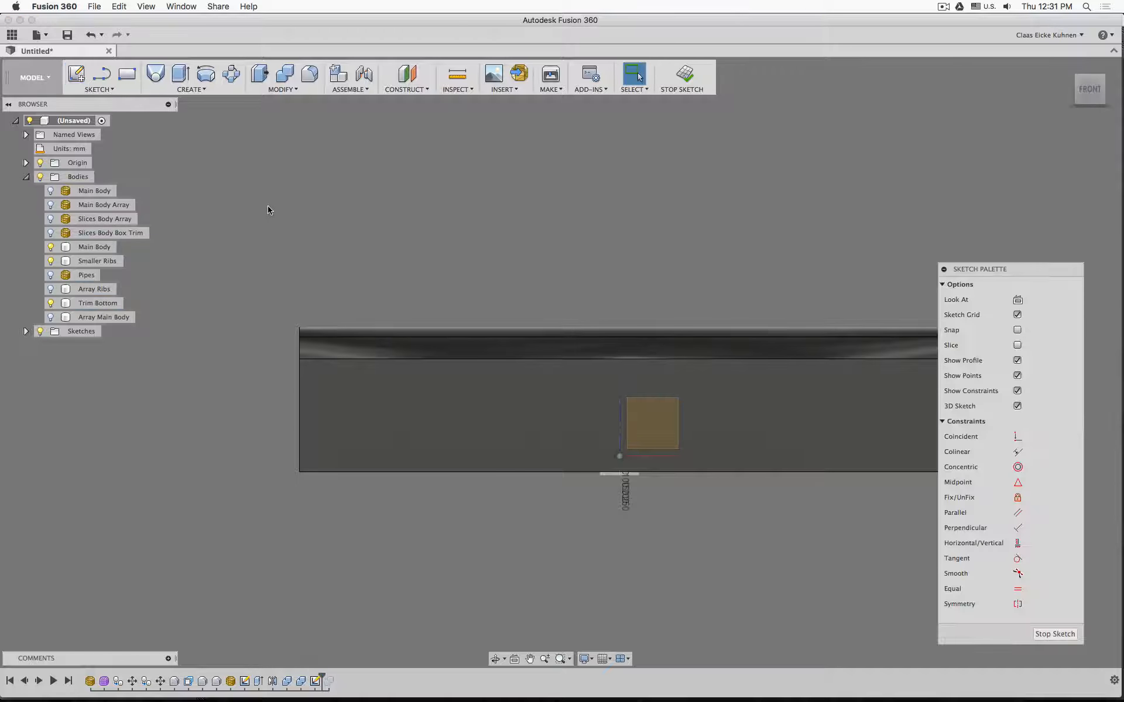
left_click(102, 74)
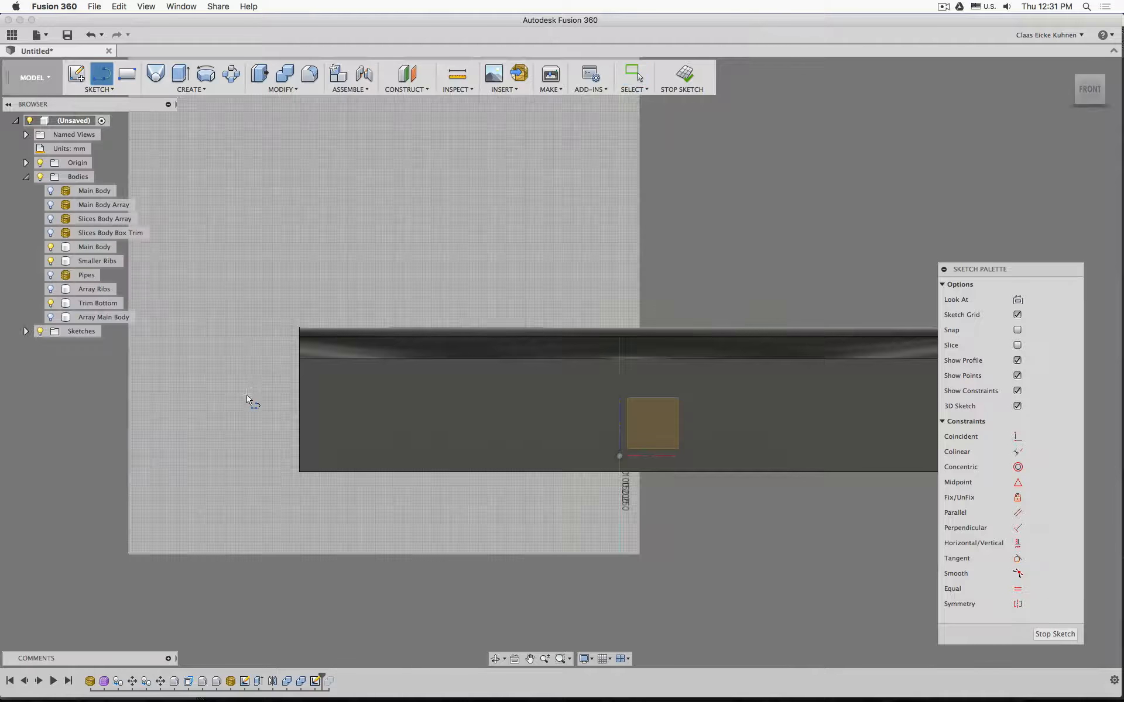
middle_click_drag(256, 385, 171, 369)
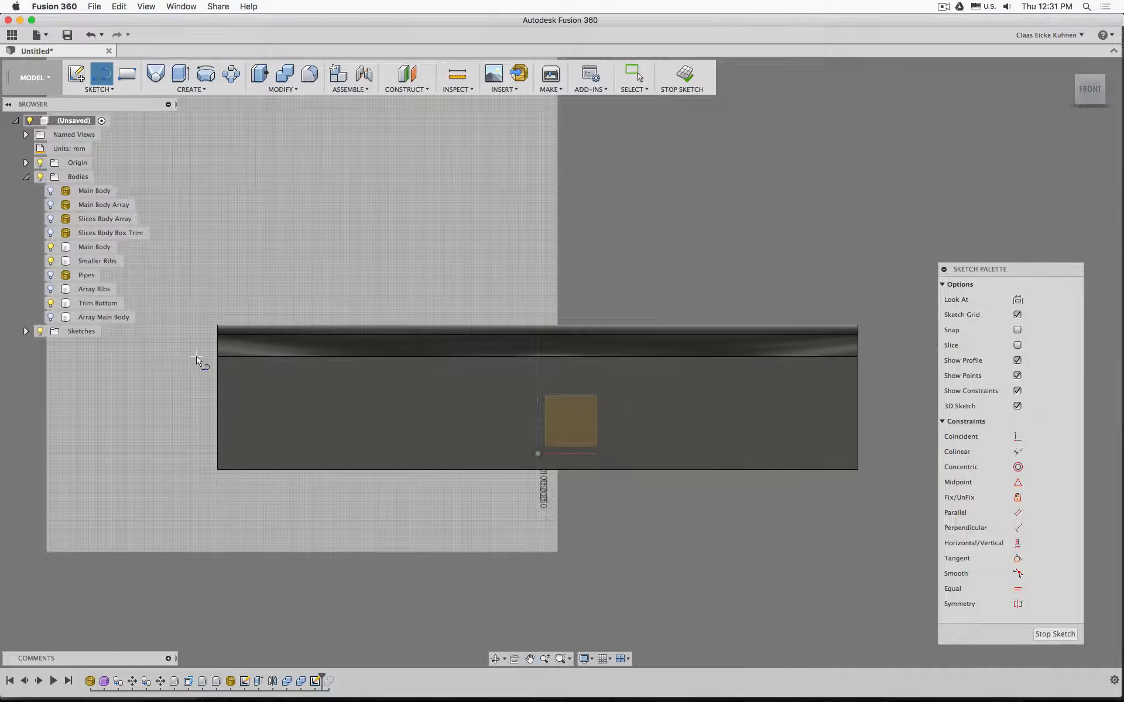
left_click(195, 356)
middle_click_drag(727, 354, 592, 366)
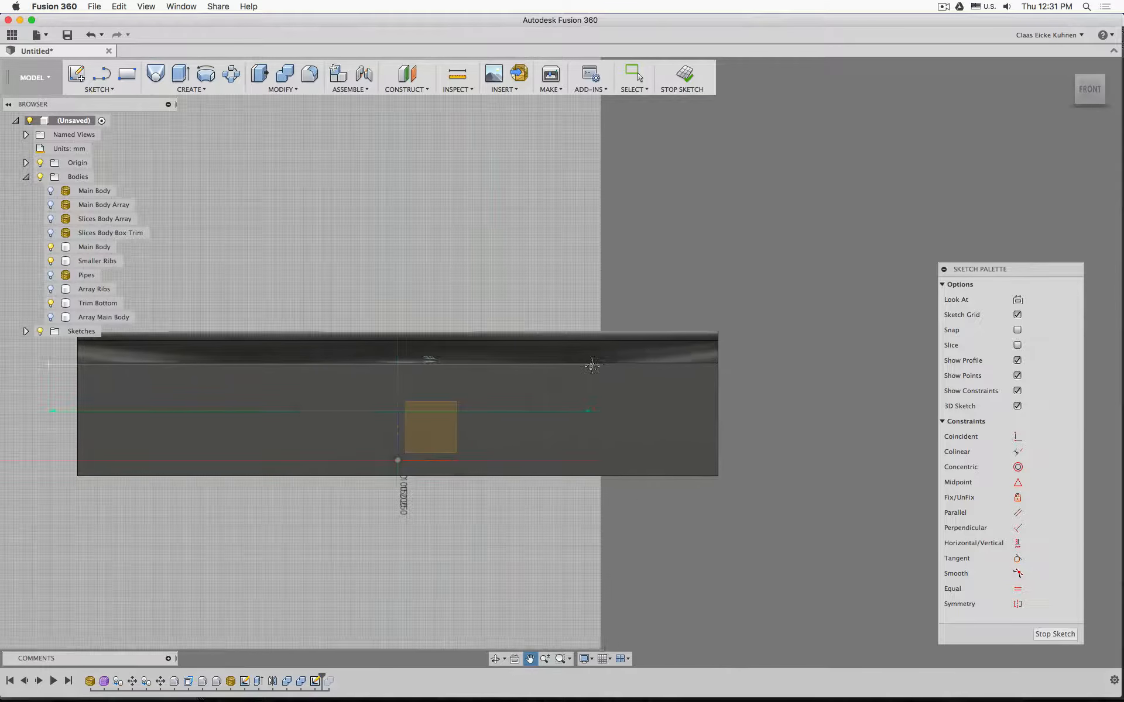
left_click(754, 364)
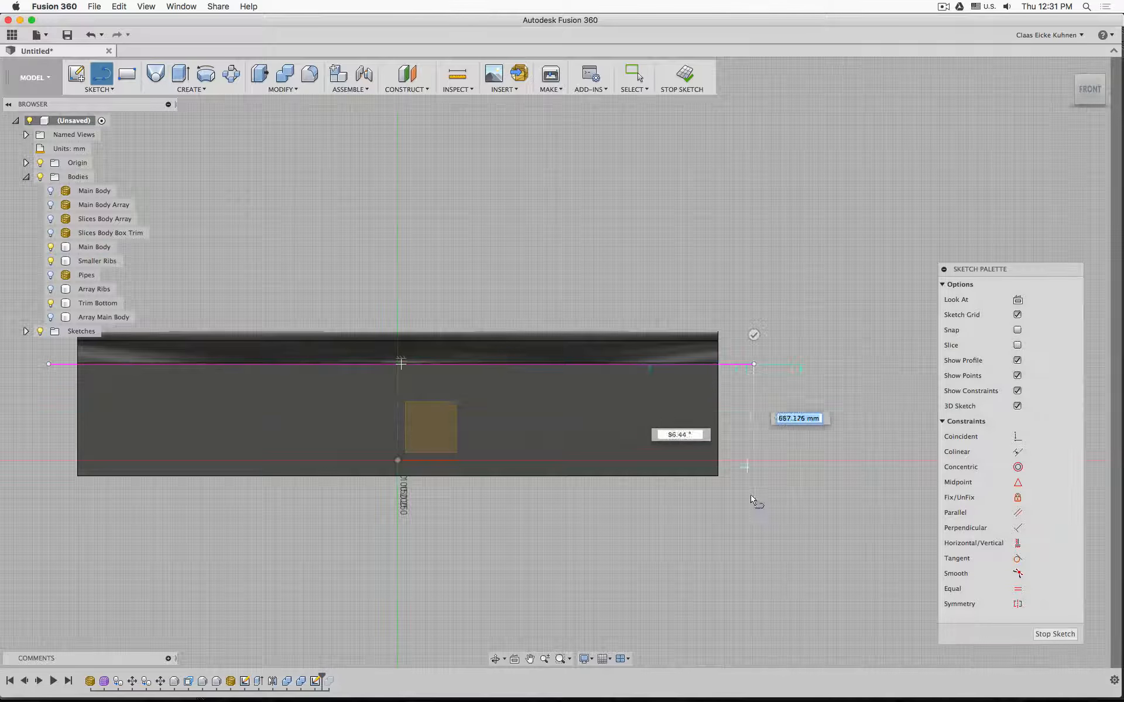
left_click(754, 526)
middle_click_drag(257, 508, 480, 505)
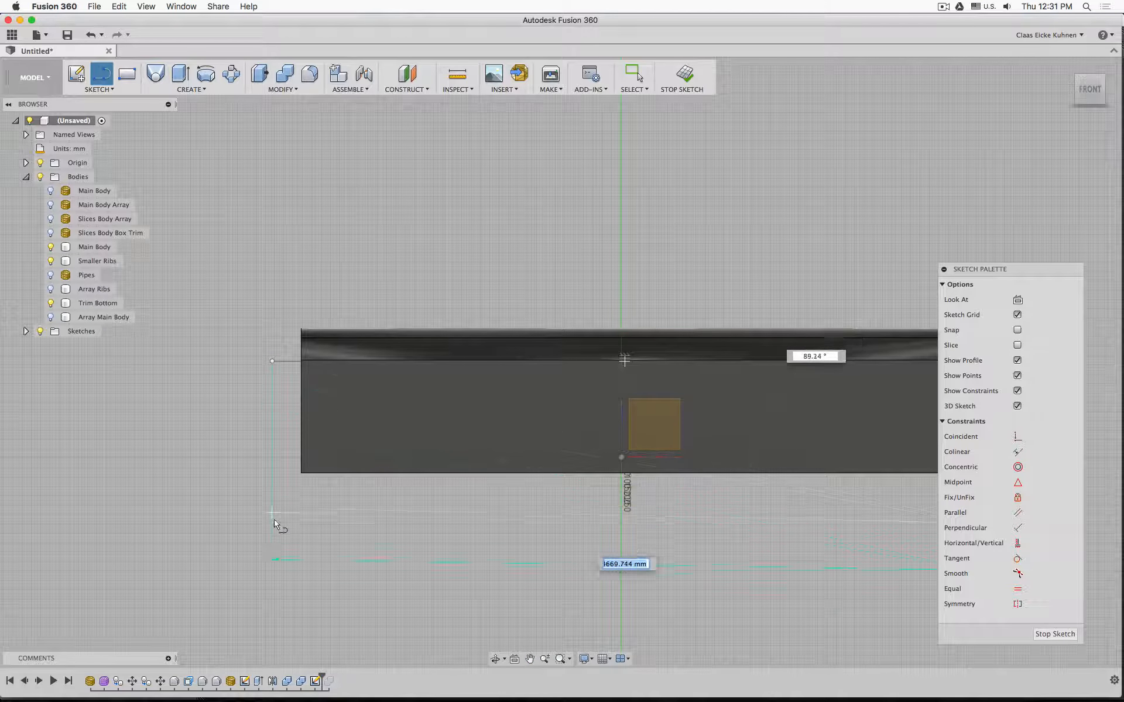
left_click(273, 523)
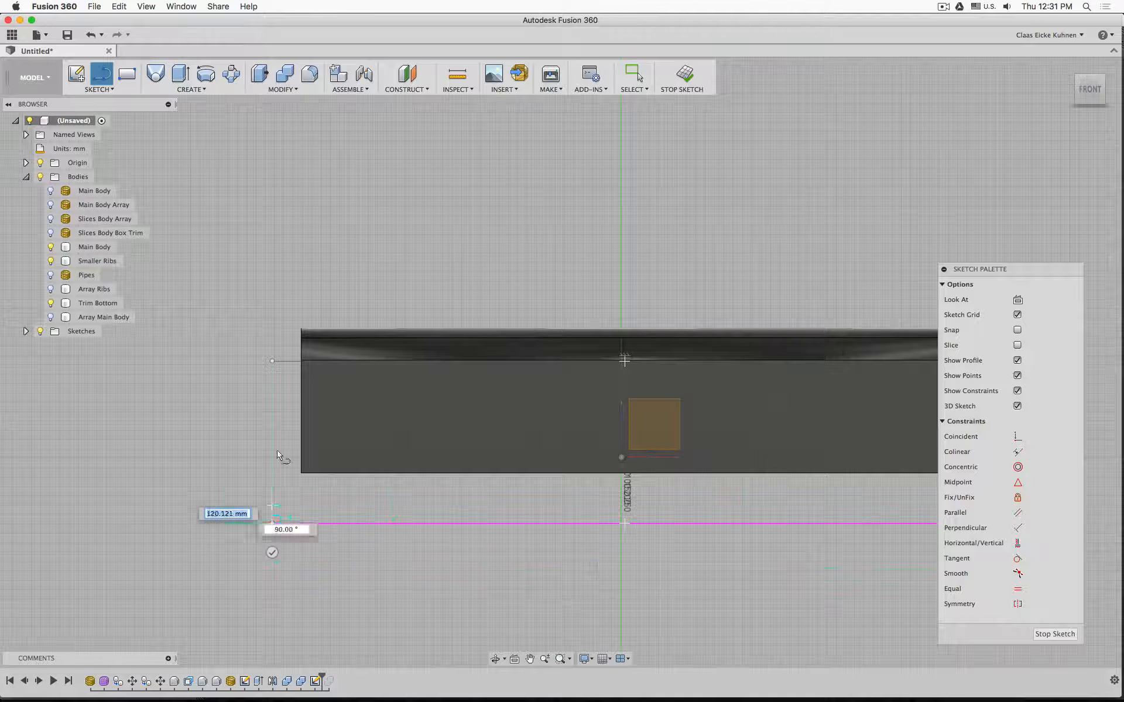
left_click(272, 361)
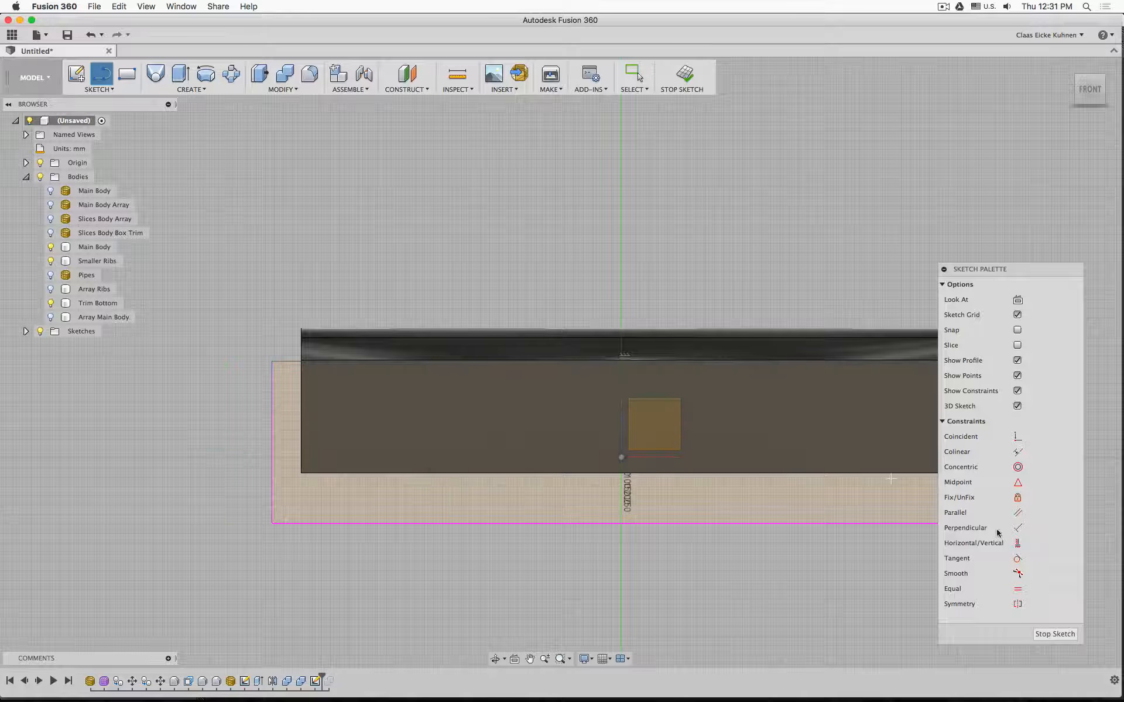
Step: Constrain the outline's lower line to be horizontal and finish the sketch
left_click(1017, 528)
left_click(1021, 545)
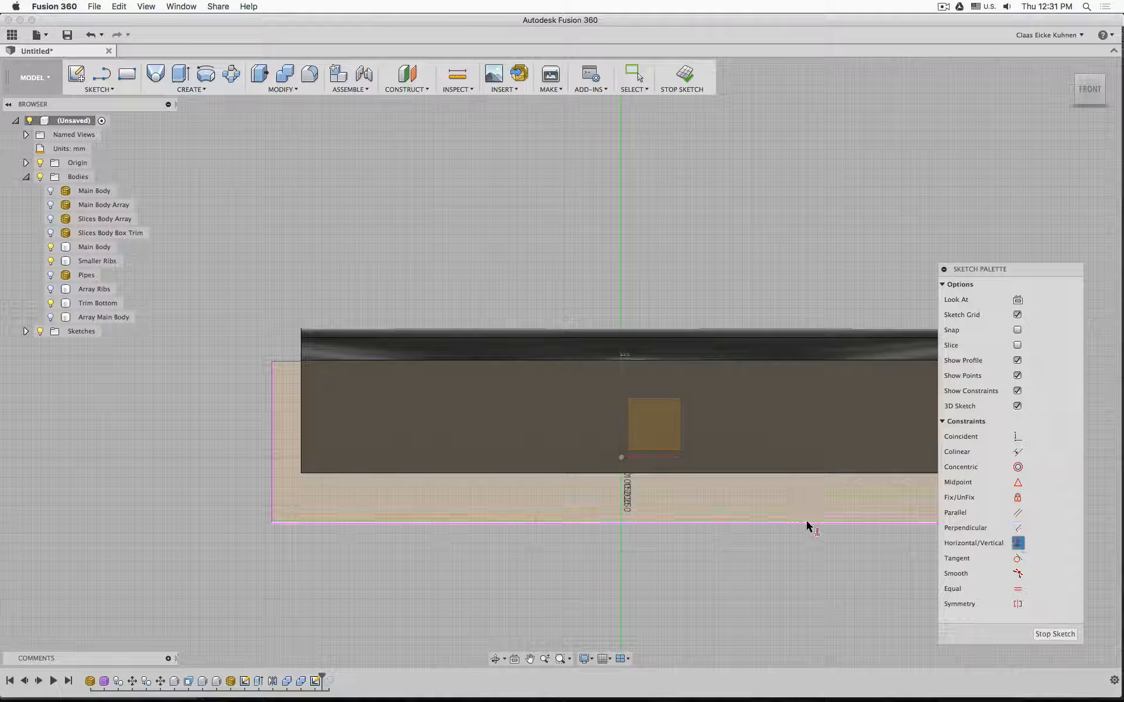
left_click(778, 524)
mouse_move(681, 596)
middle_mouse_down()
mouse_move(416, 575)
mouse_move(451, 585)
middle_mouse_up()
mouse_move(304, 536)
middle_mouse_down()
mouse_move(482, 522)
mouse_move(415, 516)
middle_mouse_up()
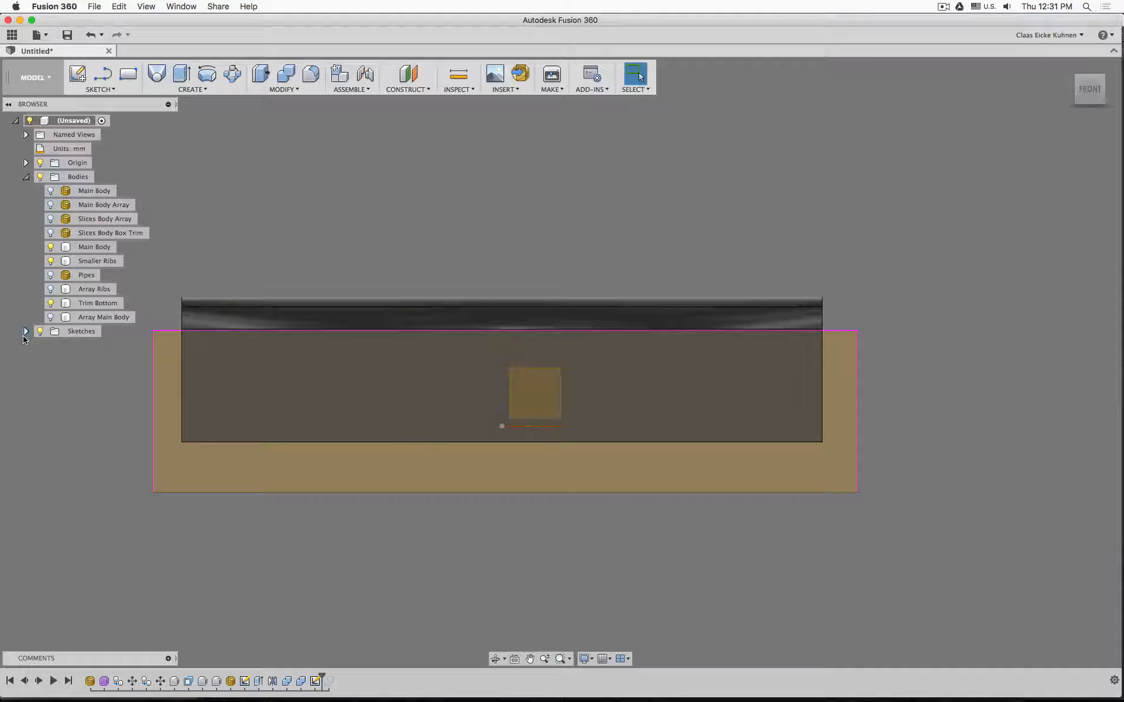
Step: Rename the new outline sketch as Trim Ribs Bottom
left_click(26, 332)
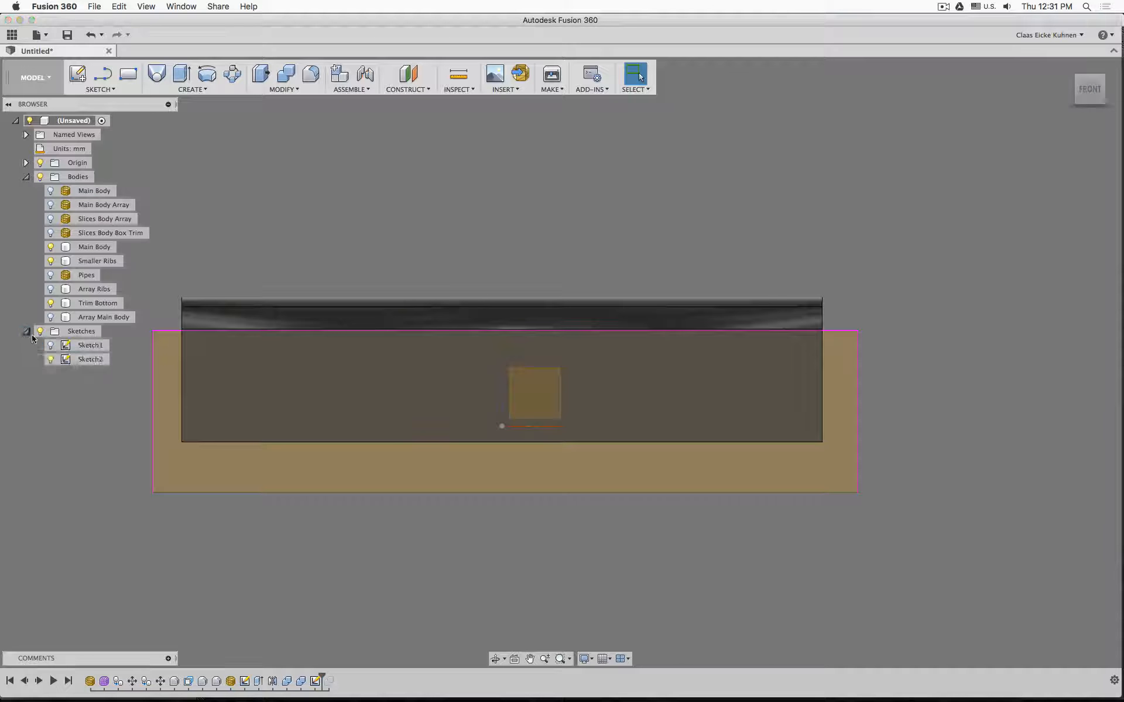
left_click(97, 360)
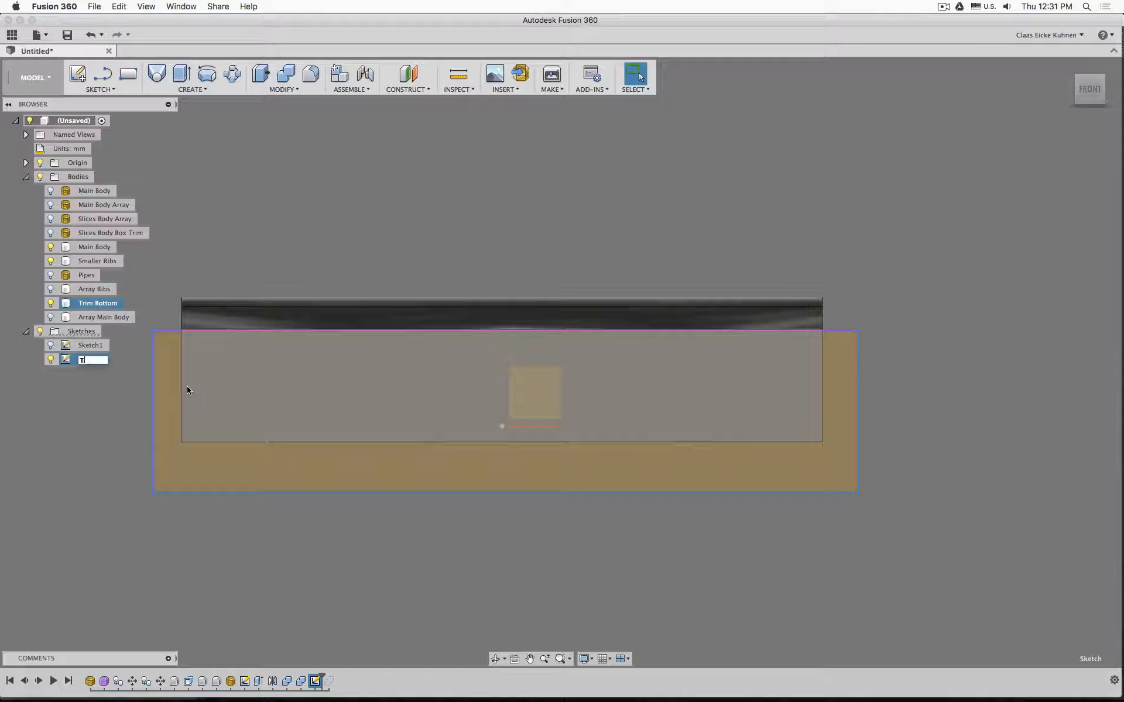
type("Trim Ribs Bottom")
key("Return")
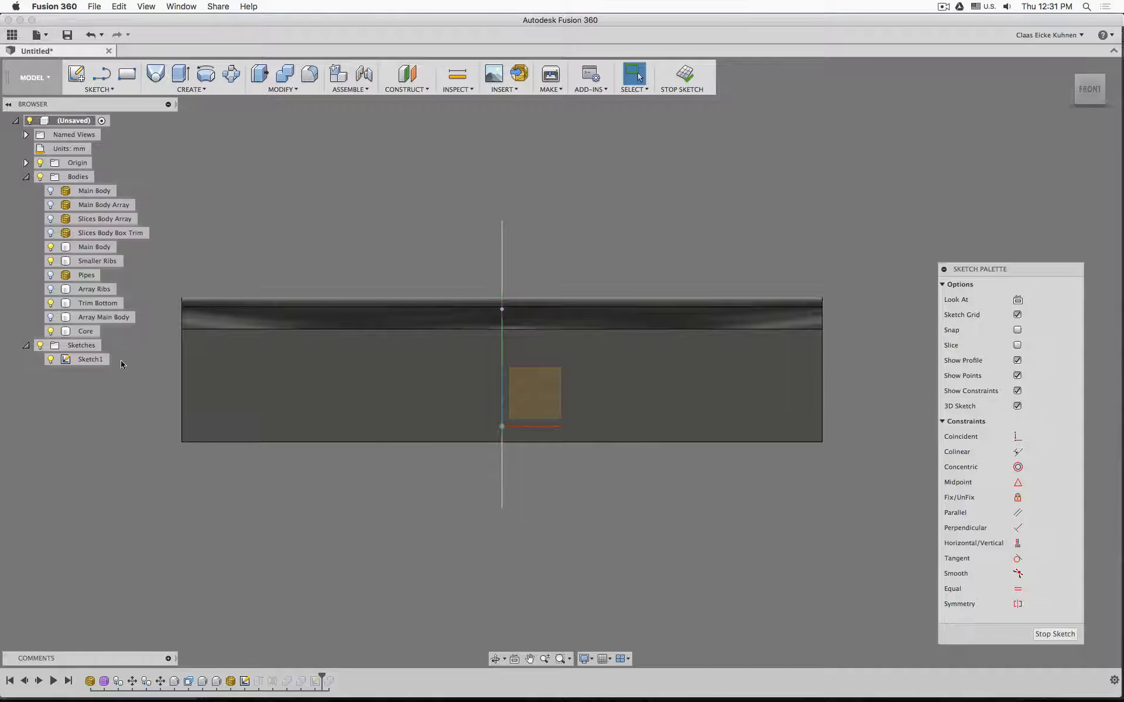
Step: Rename Sketch1 as Pipe and finish editing that sketch
double_click(91, 360)
type("Pipe")
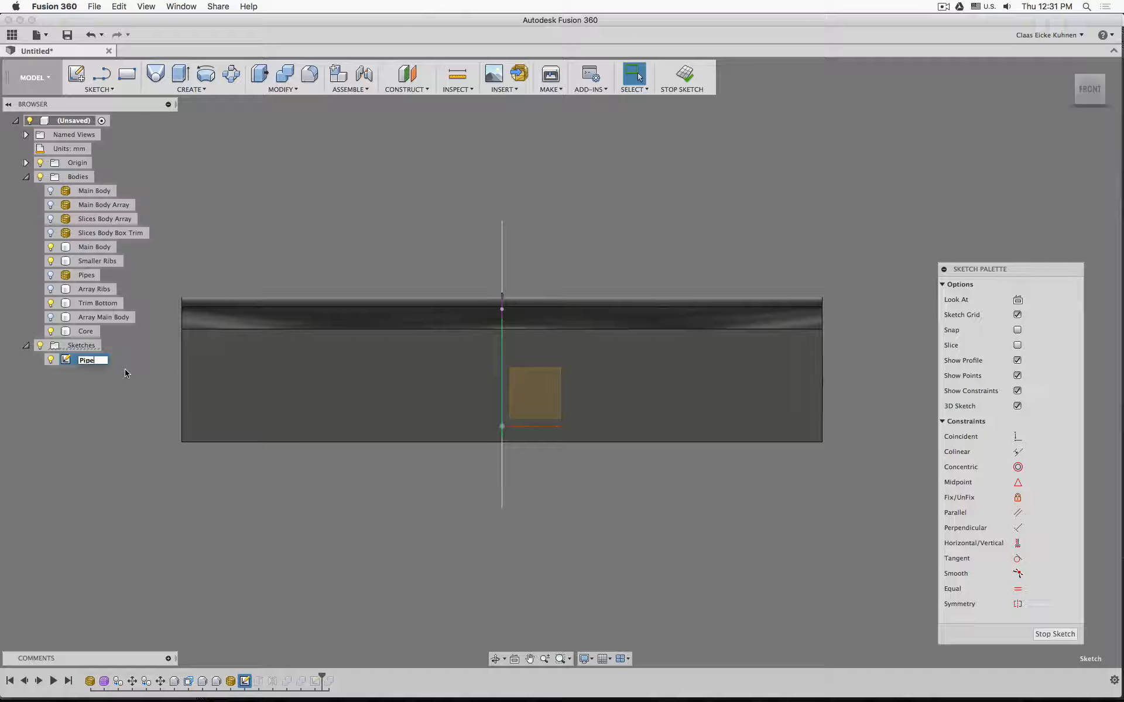
key("Return")
left_click(684, 75)
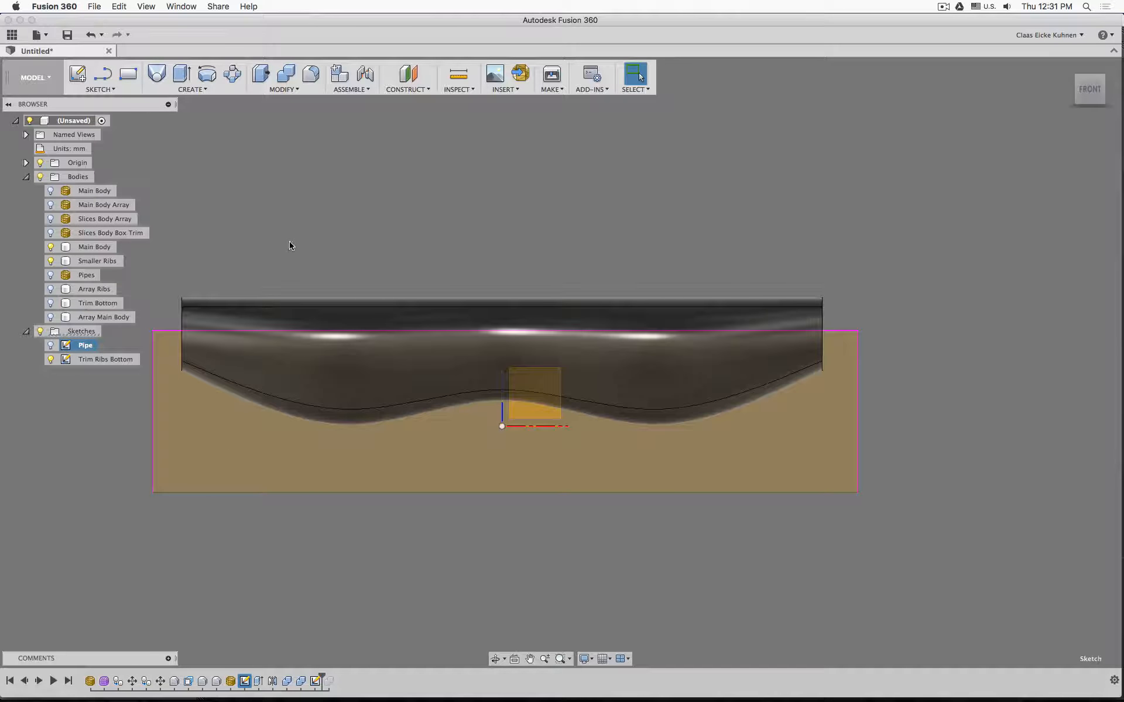
Step: Hide the Main Body and extrude the Trim Ribs Bottom profile symmetrically about 1134 mm as a cut through the Smaller Ribs
left_click(64, 248)
left_click(52, 247)
middle_click_drag(311, 210, 346, 209, "shift")
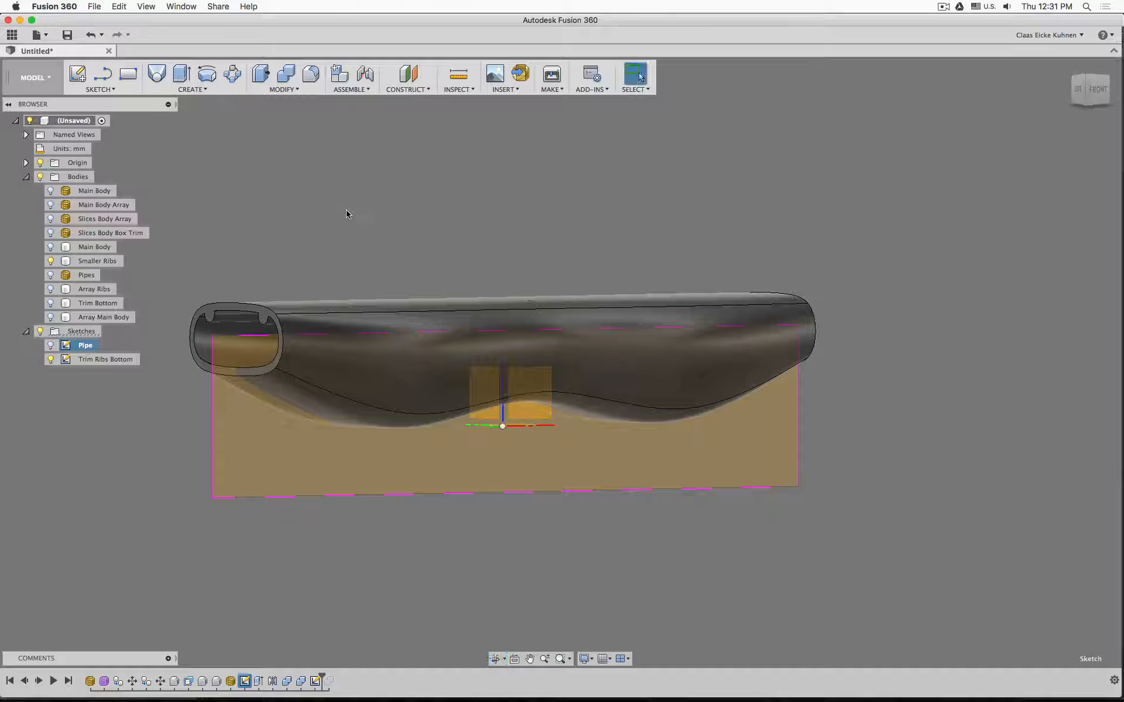
left_click(182, 74)
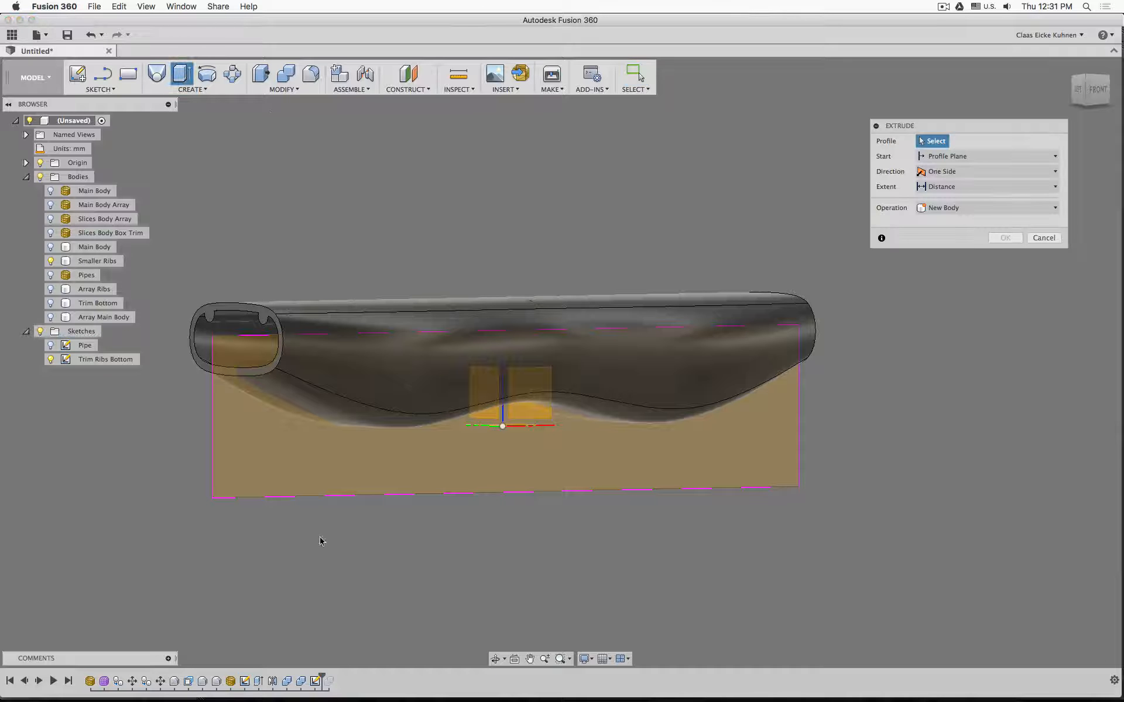
left_click(388, 479)
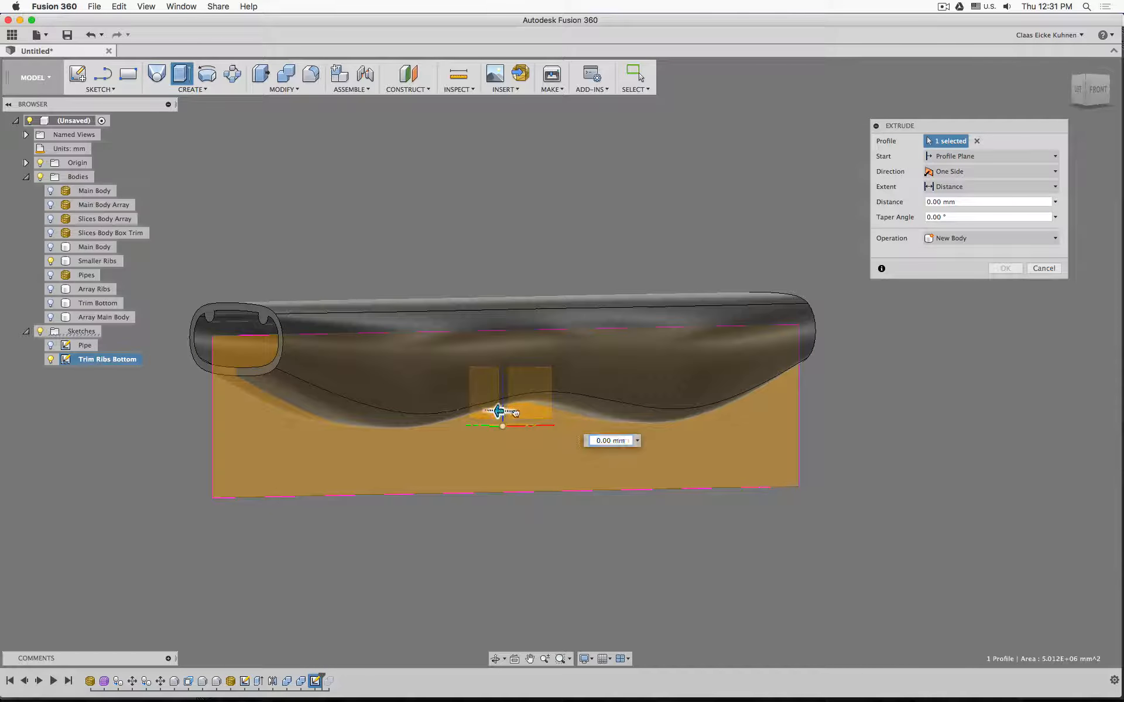
left_click_drag(499, 411, 605, 416)
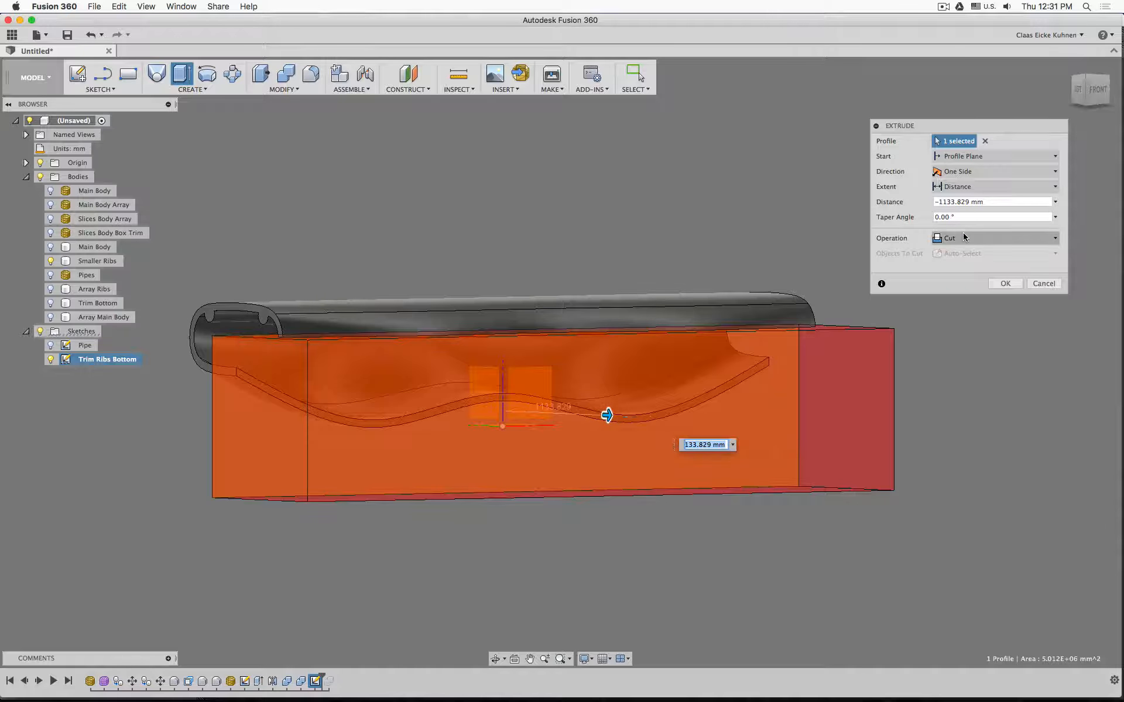
left_click(969, 172)
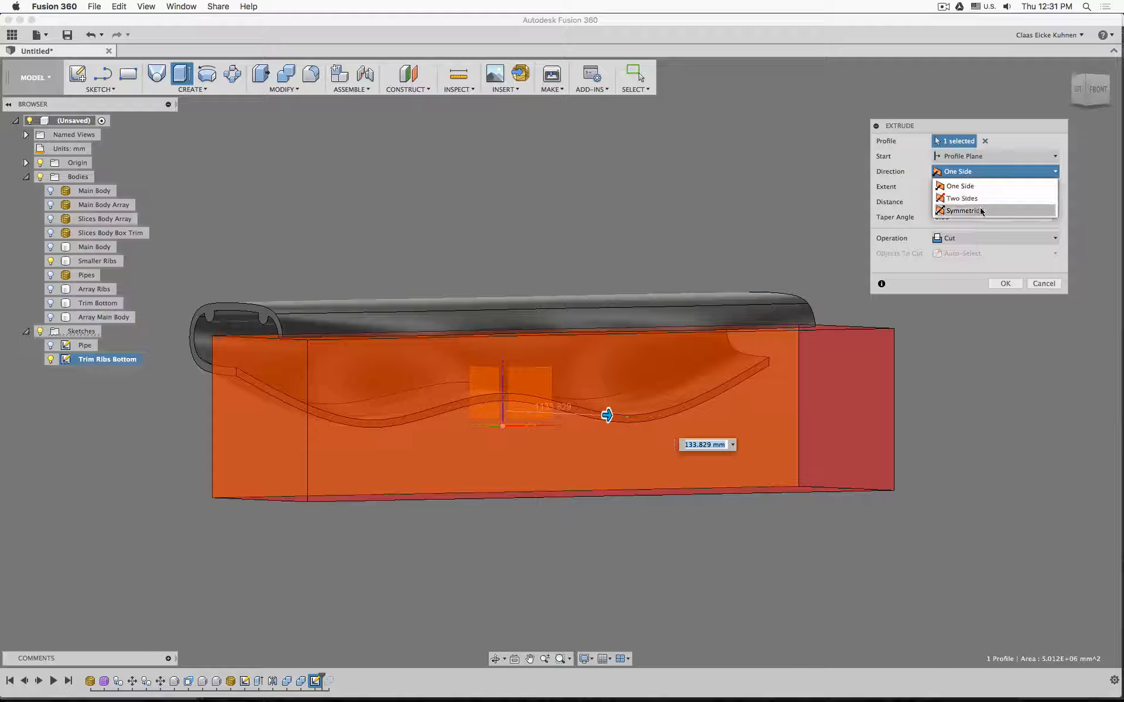
left_click(981, 214)
mouse_move(612, 266)
middle_mouse_down("shift")
mouse_move(590, 271)
mouse_move(697, 527)
mouse_move(625, 256)
middle_mouse_up("shift")
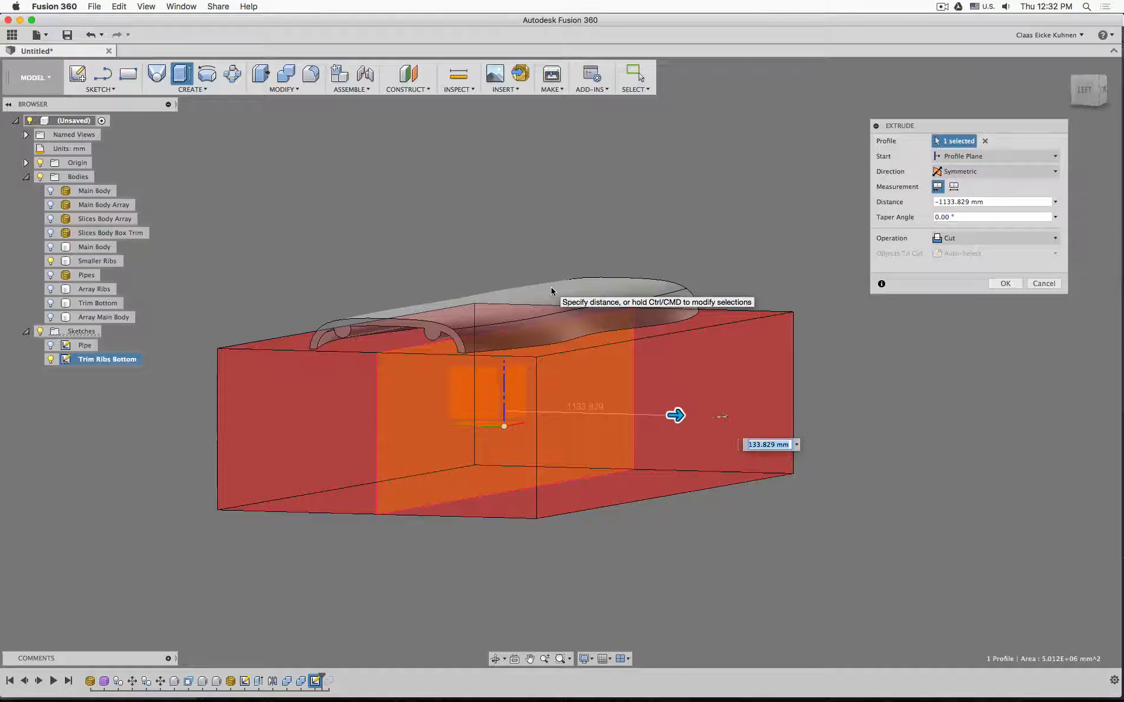
left_click(1006, 283)
Step: Show the Trim Ribs Bottom sketch again and lower its upper line to a height of about 516 mm
left_click(51, 362)
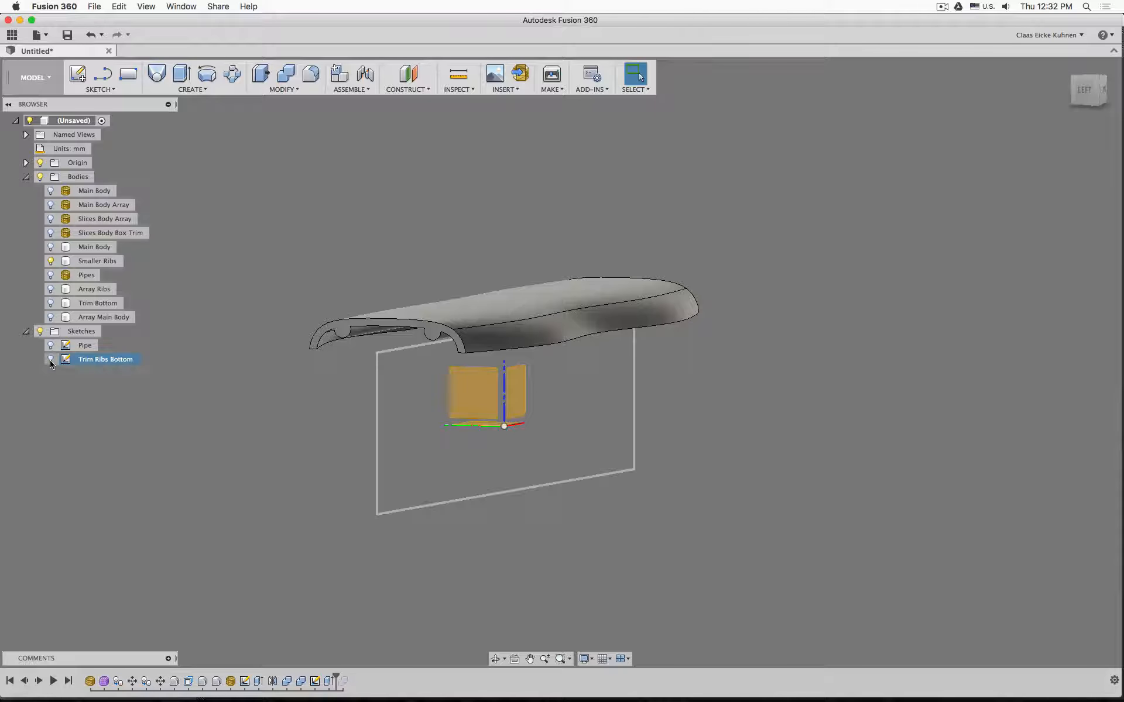
left_click(51, 360)
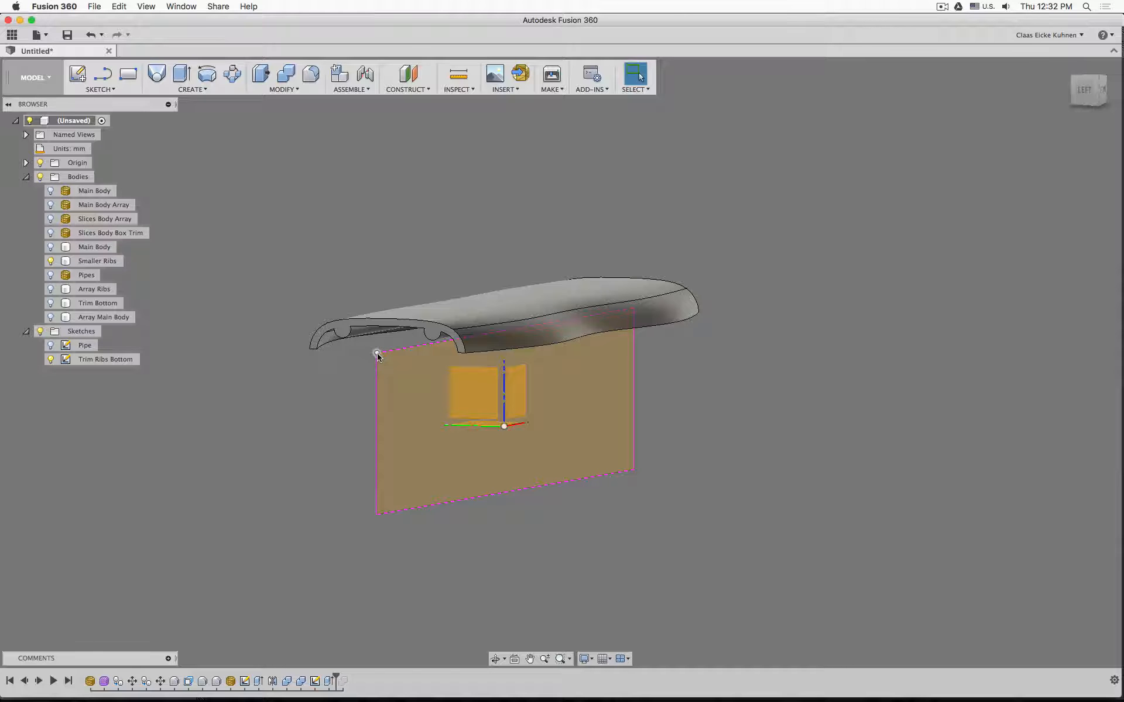
left_click(377, 361)
mouse_move(377, 363)
left_mouse_down()
mouse_move(374, 354)
mouse_move(375, 371)
left_mouse_up()
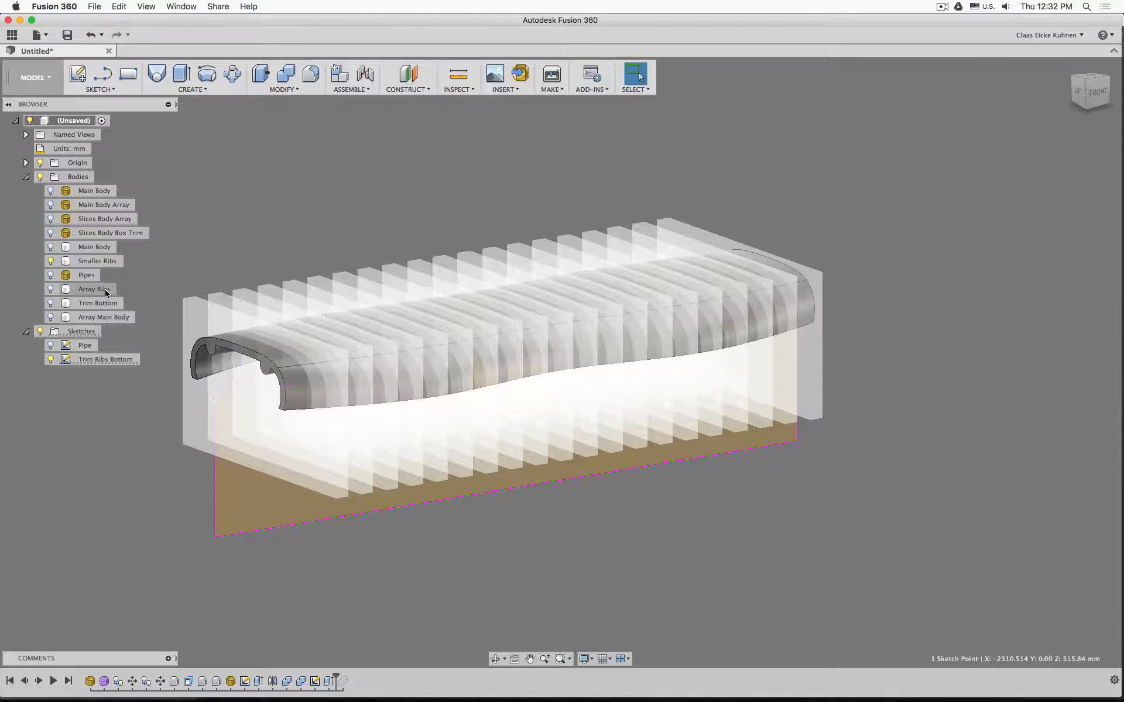
middle_click_drag(843, 192, 815, 174, "shift")
key("Escape")
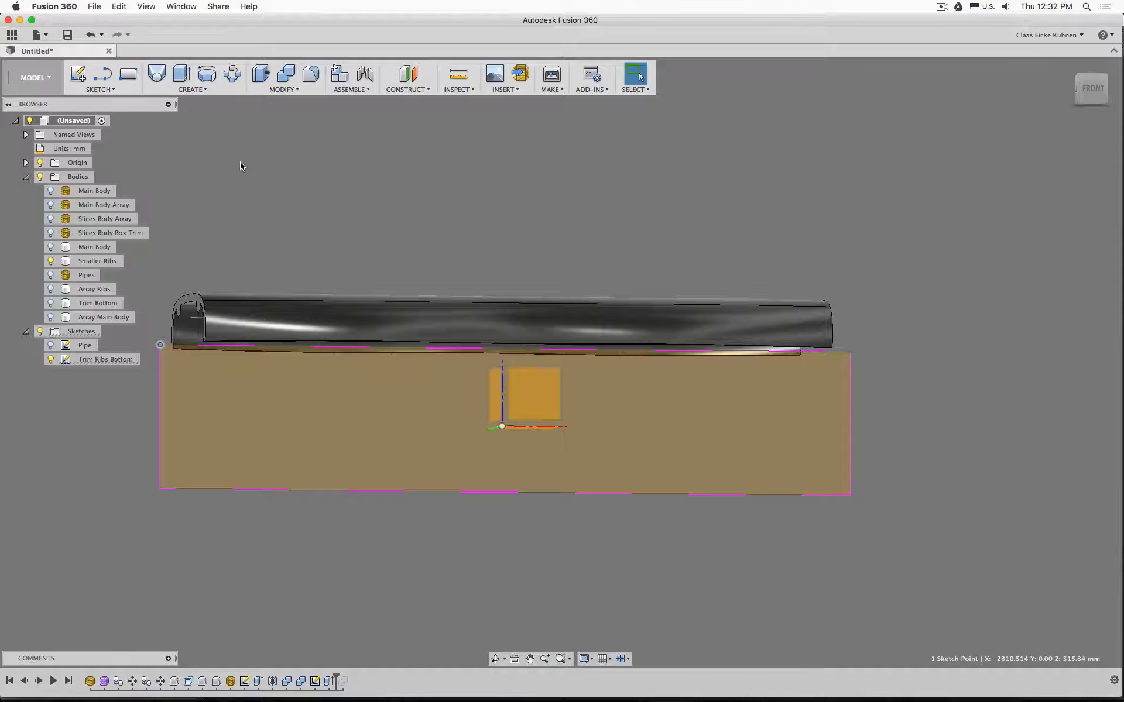
Step: Combine the Smaller Ribs body with Array Ribs as the tool body, using the Intersect operation
left_click(290, 72)
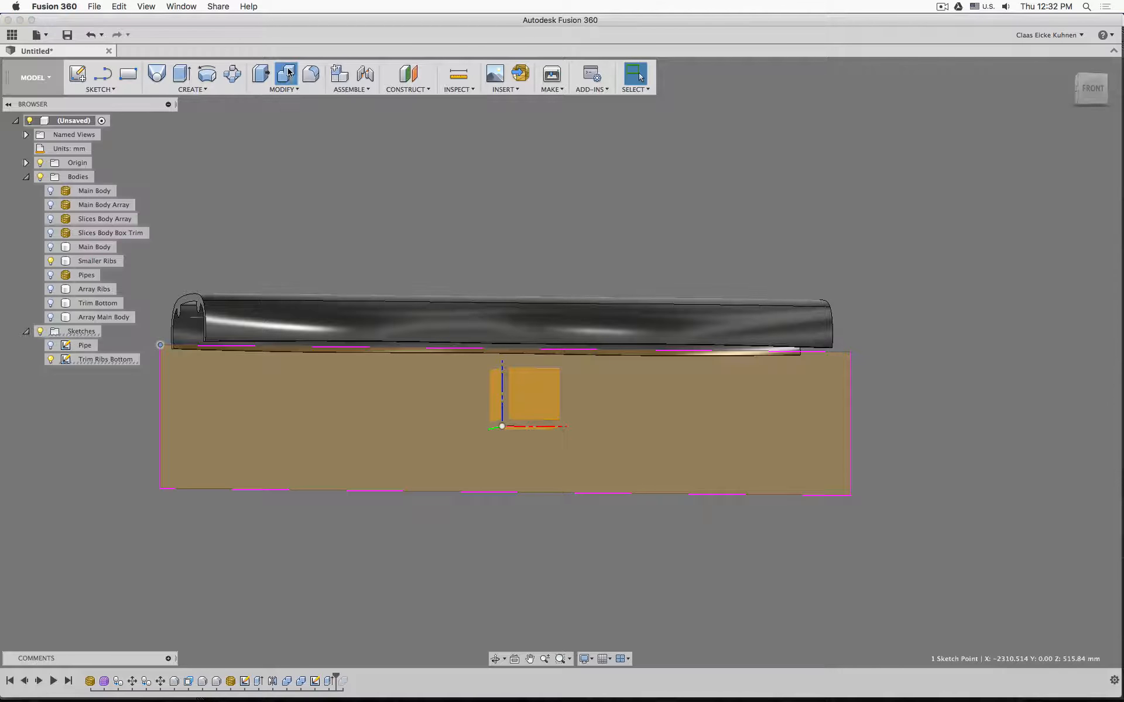
left_click(261, 305)
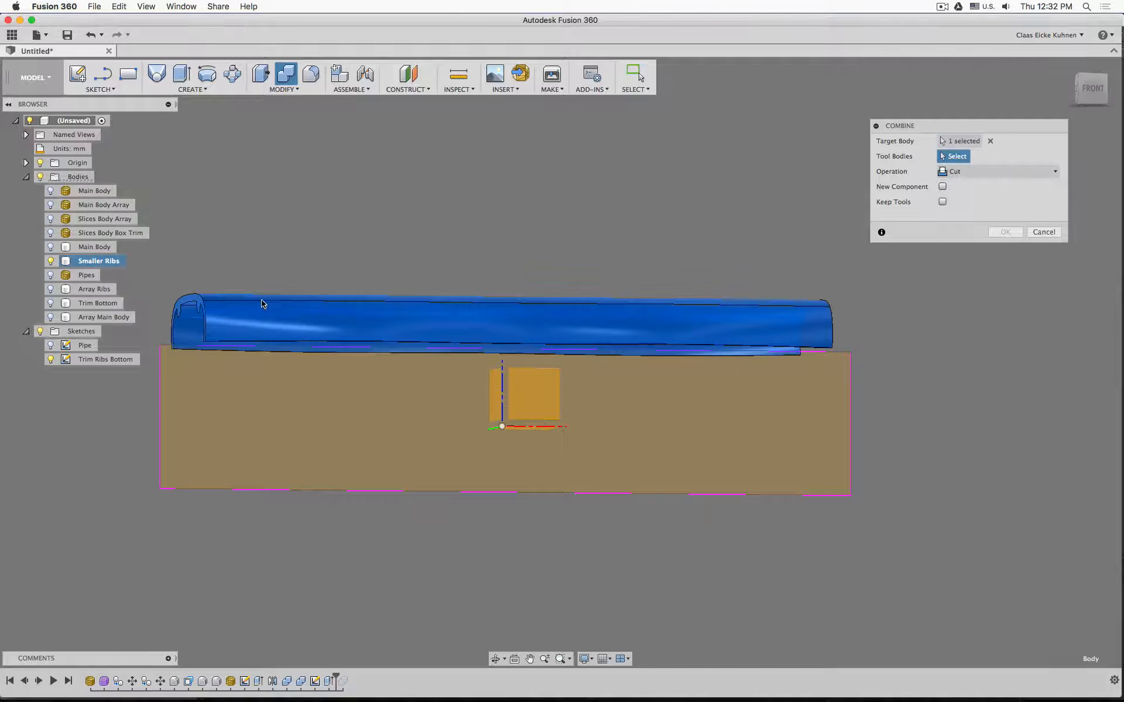
left_click(978, 171)
left_click(986, 211)
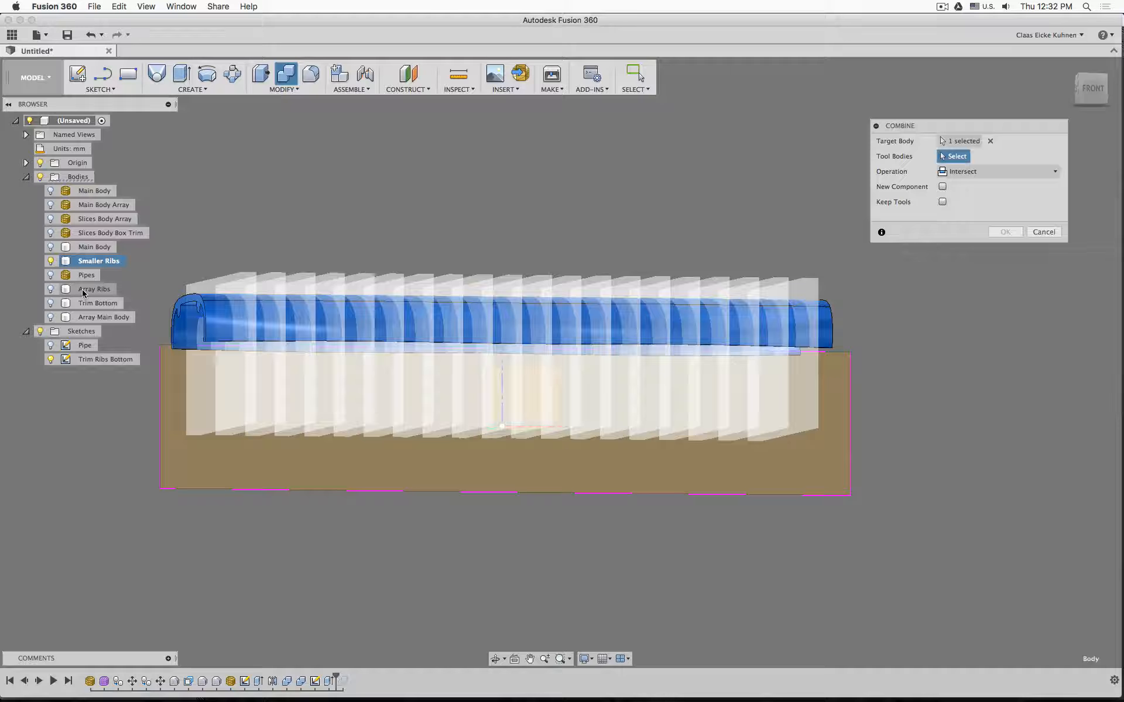
left_click(84, 293)
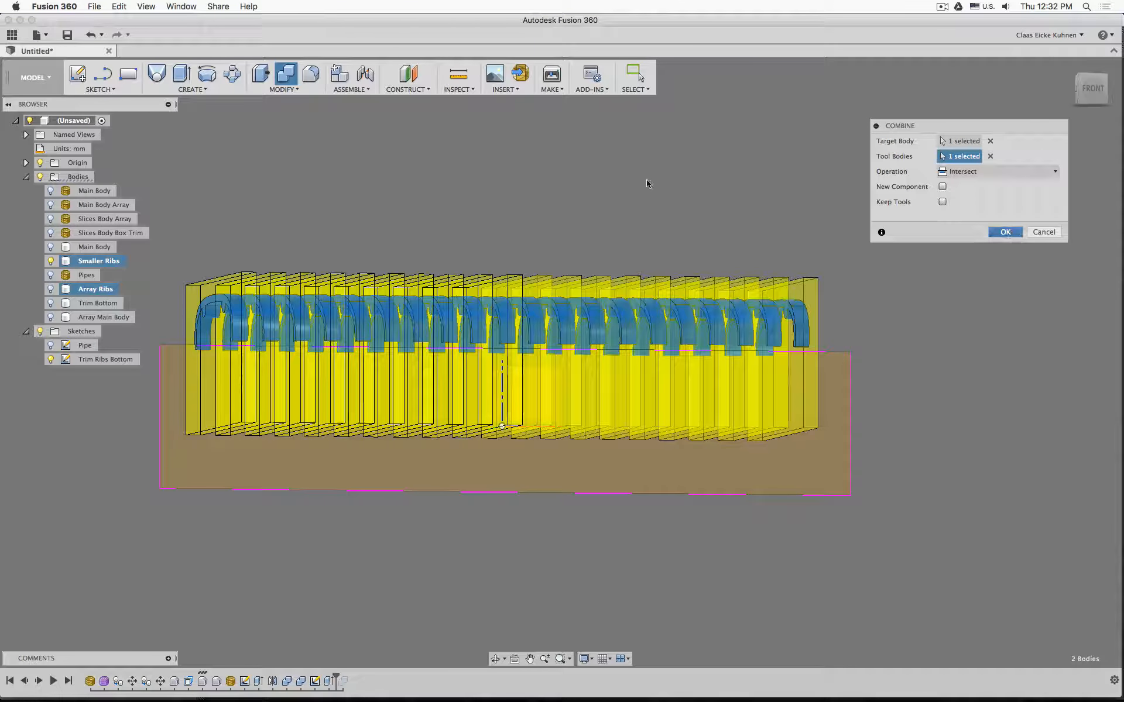
key("Return")
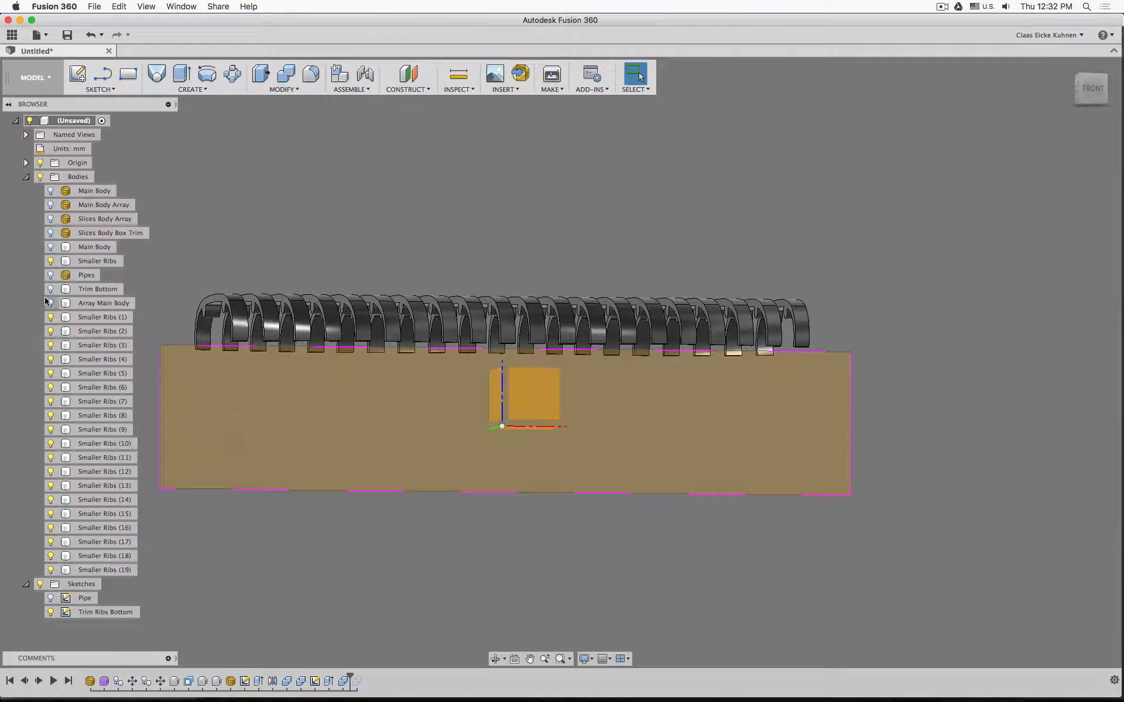
Step: Show the Main Body and roll the timeline forward past its final Combine feature to split it into ribs
left_click(53, 288)
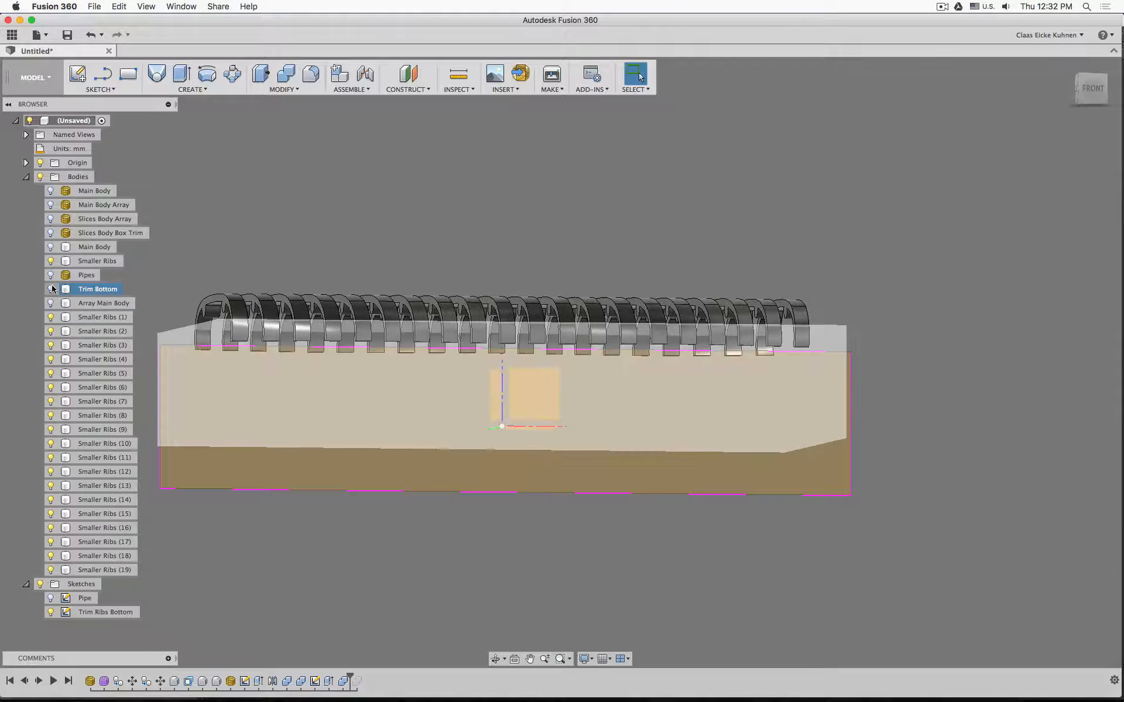
left_click(51, 289)
left_click(50, 247)
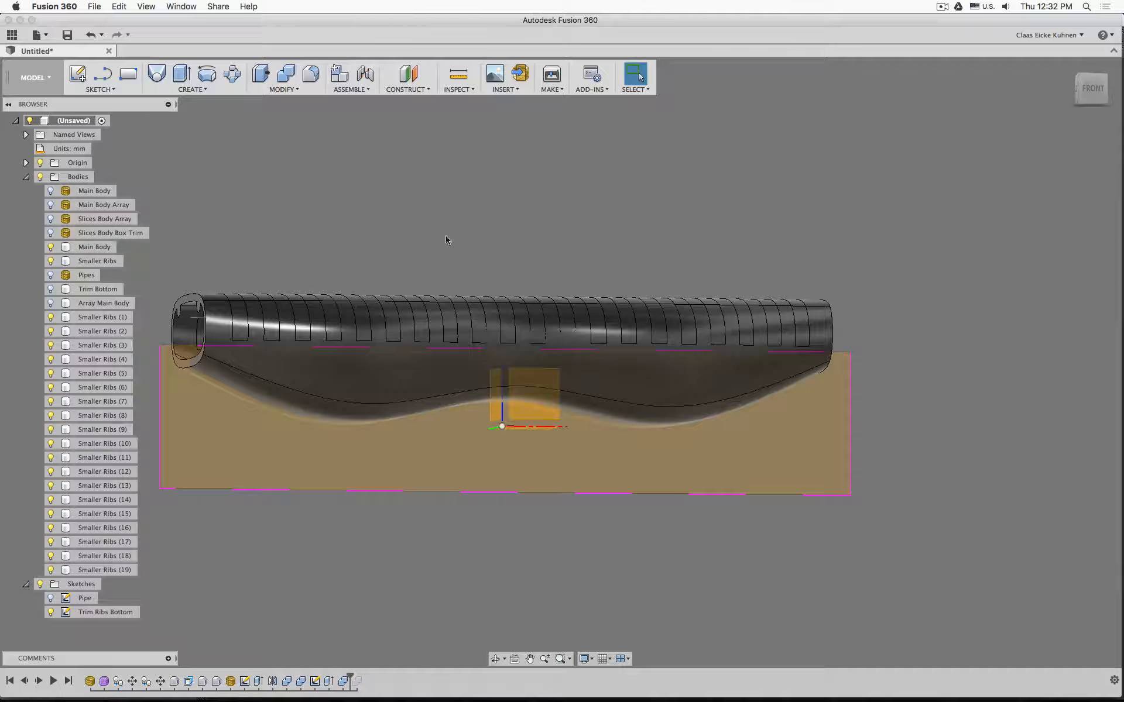
mouse_move(673, 237)
middle_mouse_down("shift")
mouse_move(662, 233)
mouse_move(675, 237)
middle_mouse_up("shift")
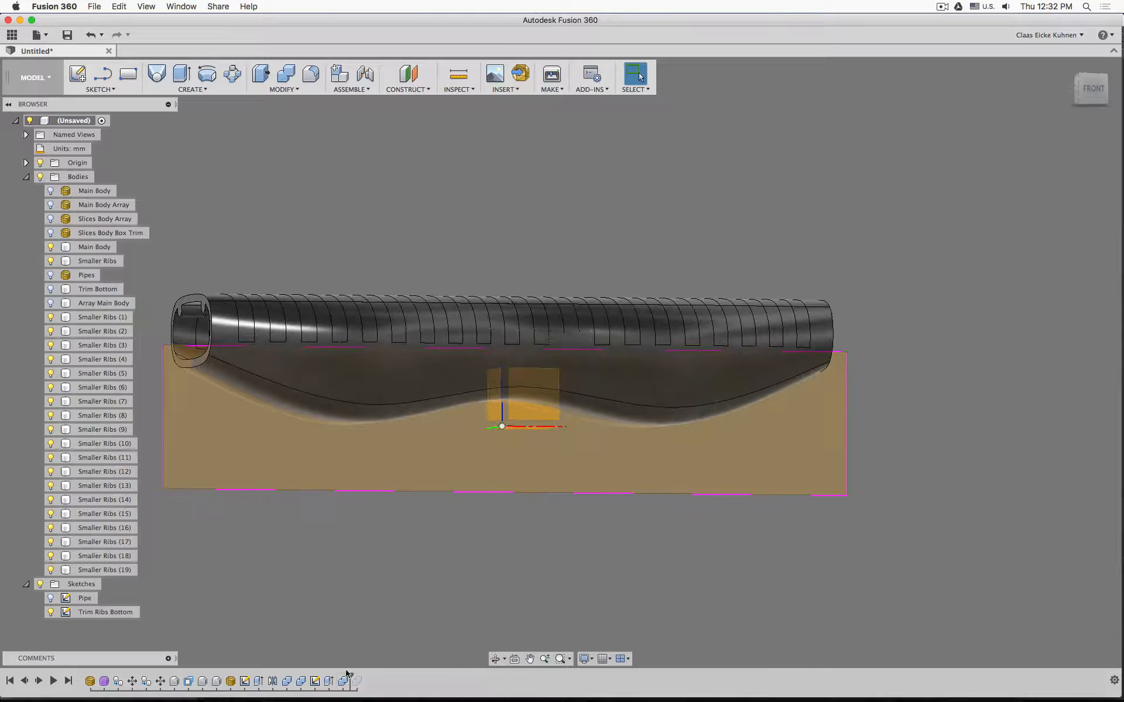
left_click_drag(350, 678, 365, 680)
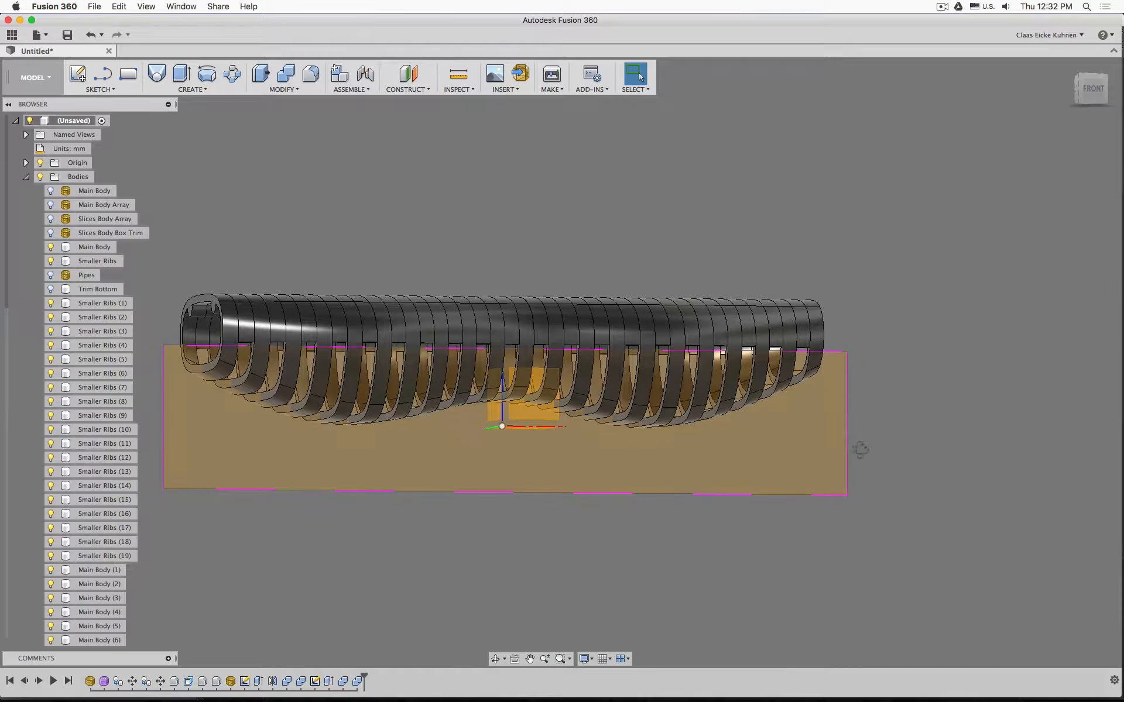
middle_click_drag(860, 451, 513, 468, "shift")
key("Escape")
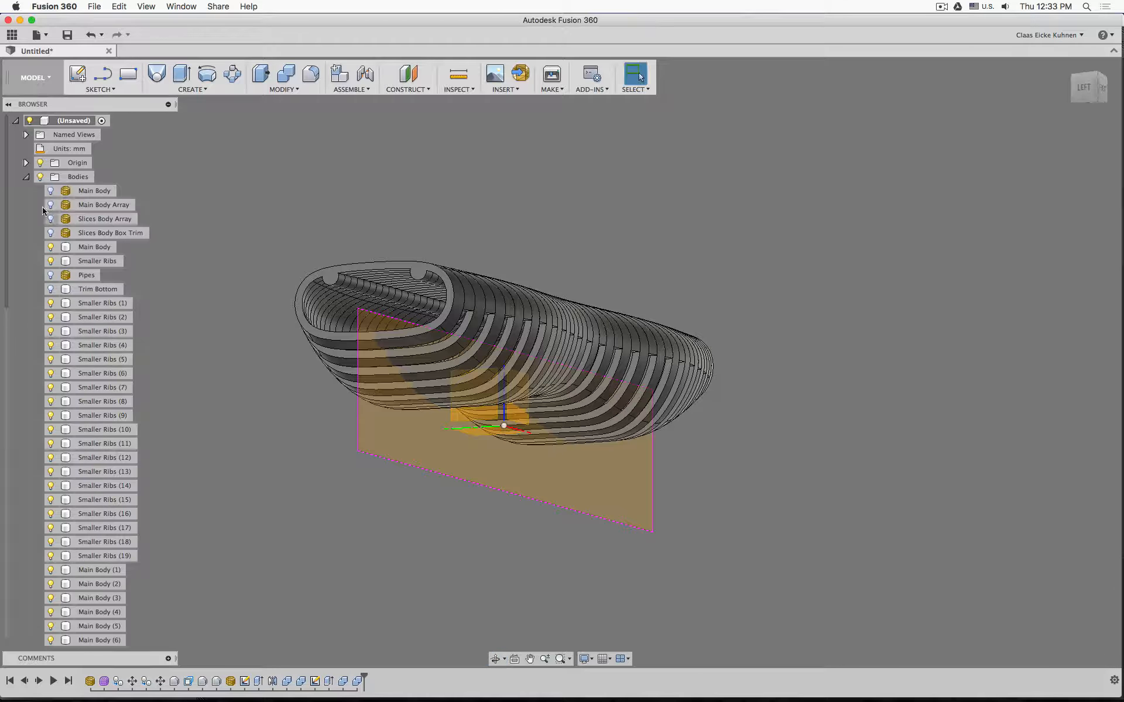
Step: Collapse the Bodies list, hide the Trim Ribs Bottom sketch and show the Pipe sketch
left_click(27, 177)
left_click(51, 218)
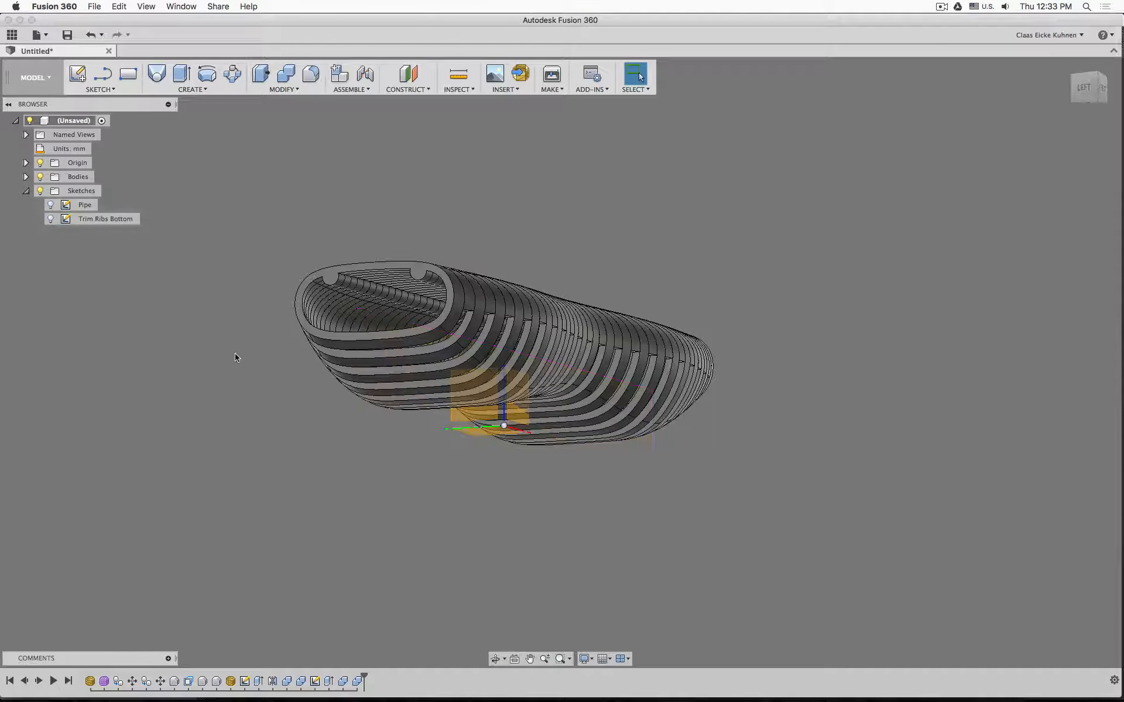
left_click(51, 205)
mouse_move(613, 198)
middle_mouse_down("shift")
mouse_move(625, 201)
mouse_move(477, 193)
middle_mouse_up("shift")
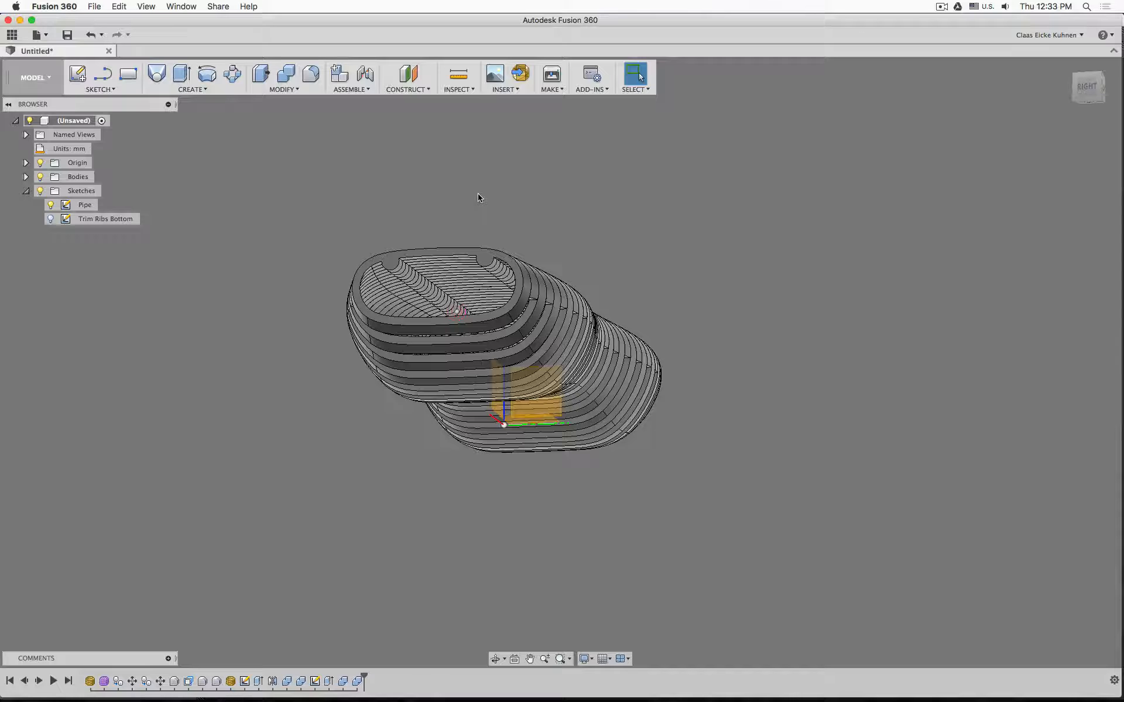
left_click(182, 73)
scroll(281, 237, "up", 10)
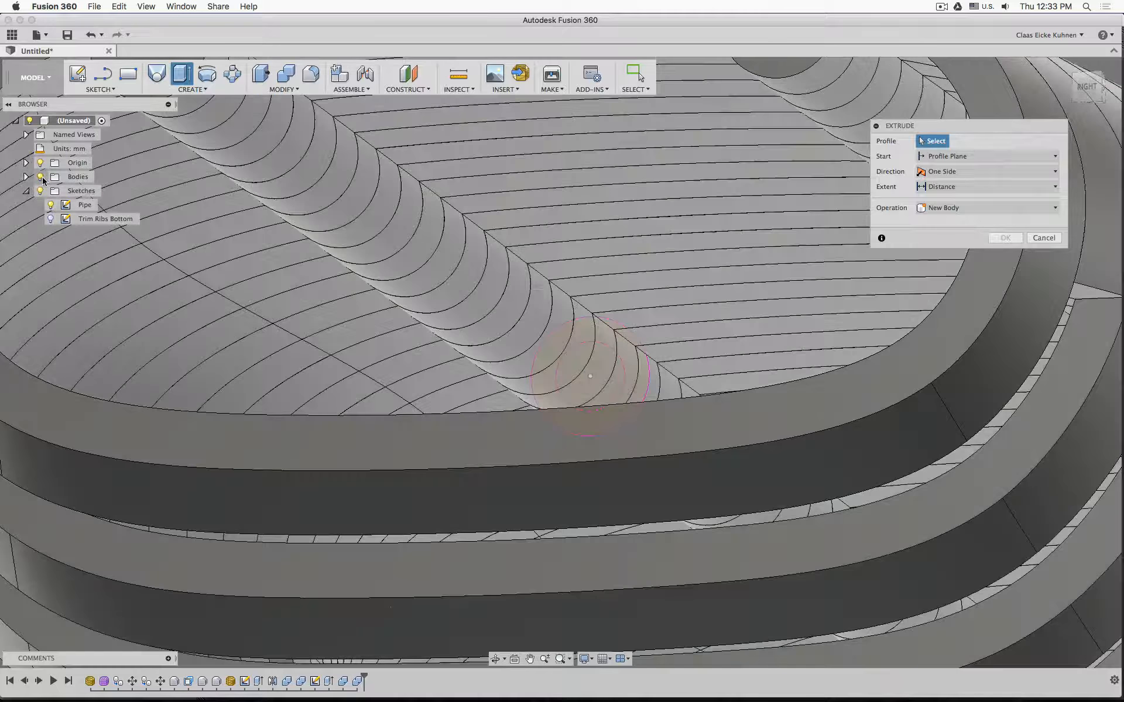
left_click(40, 177)
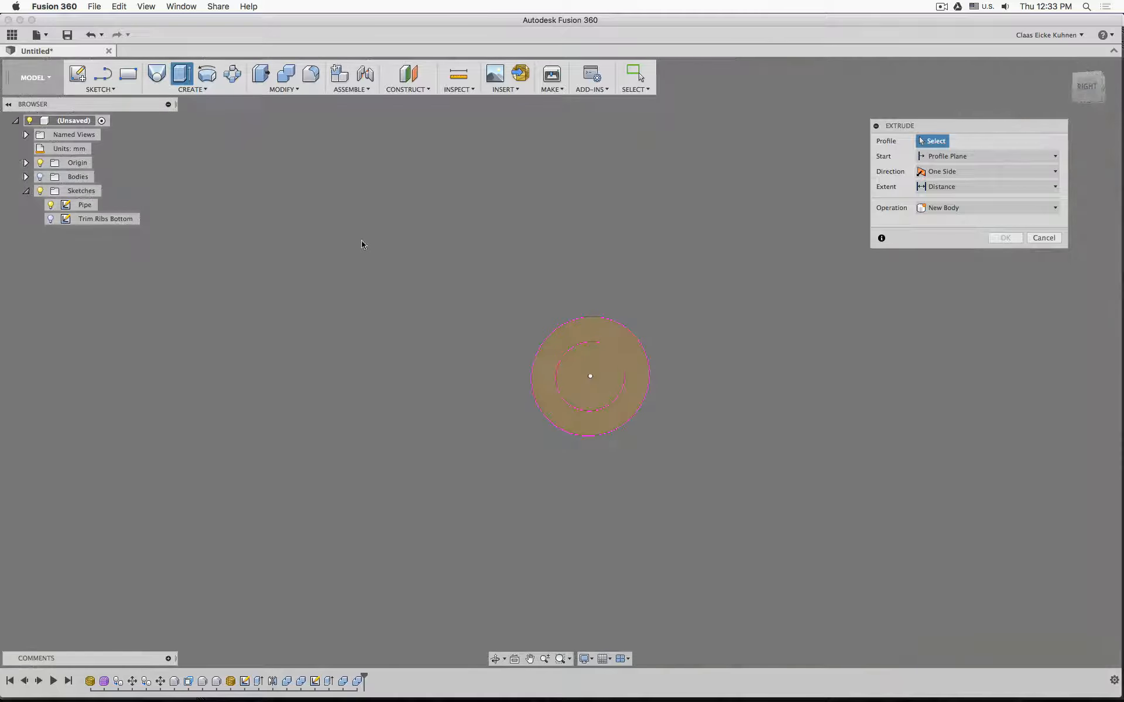
left_click(582, 276)
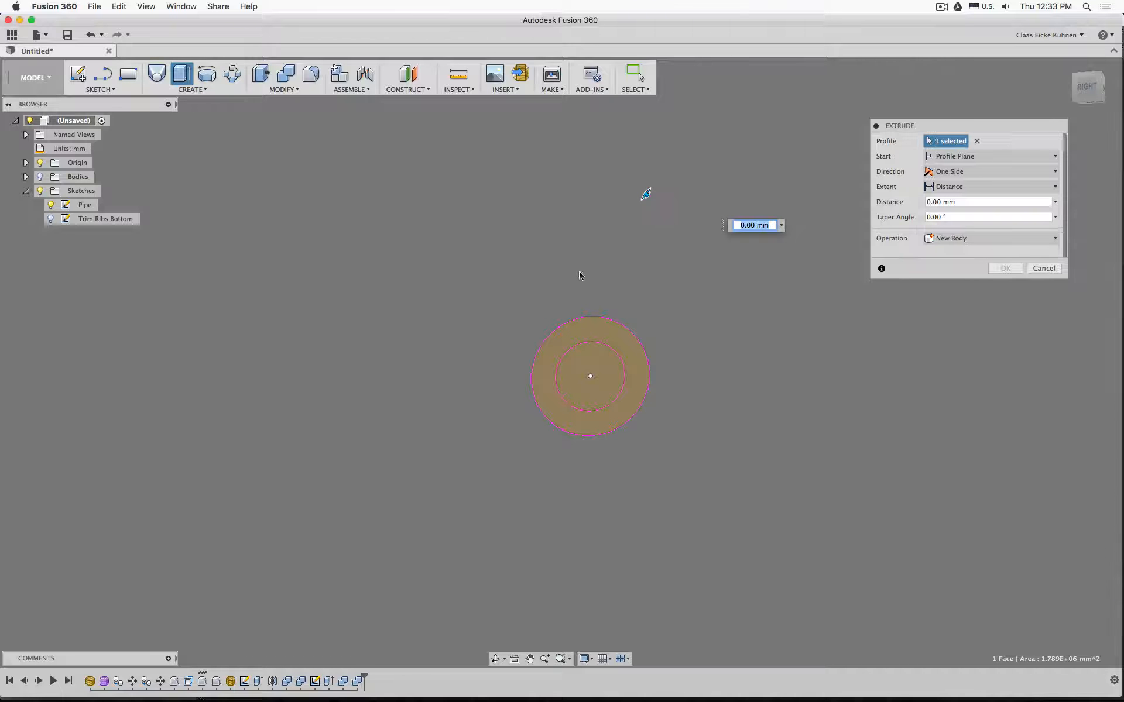
left_click(1043, 268)
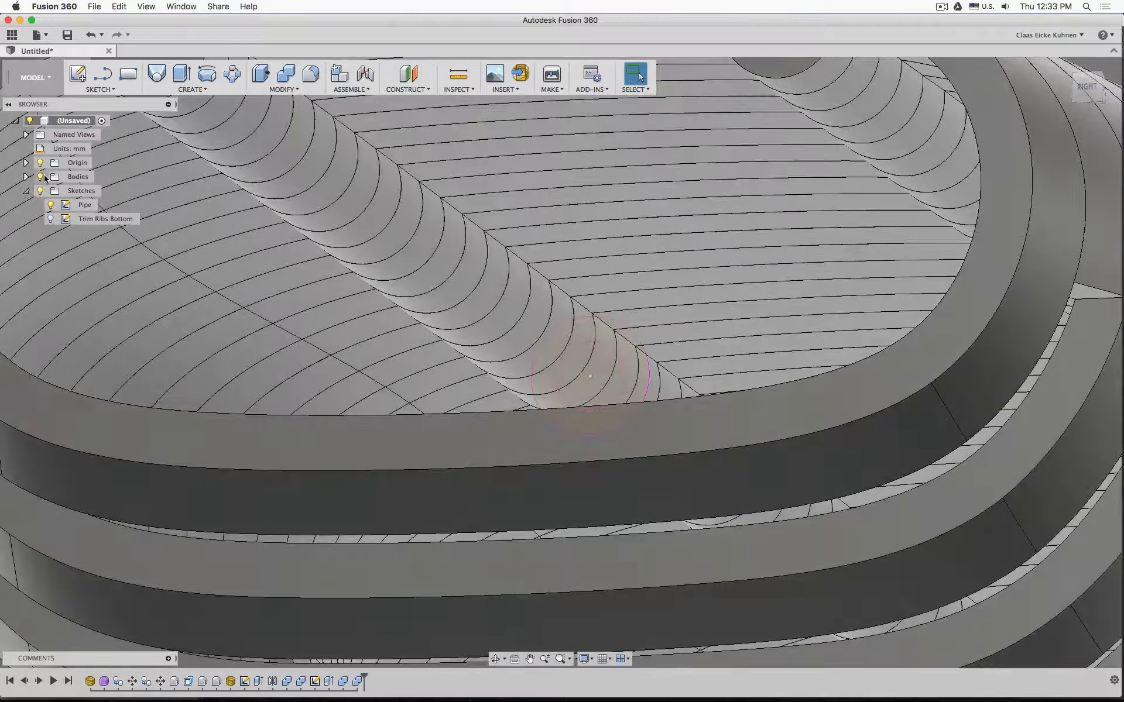
Step: Hide all bodies, start a new-body extrusion for the Pipe sketch and set its direction to Symmetric
left_click(40, 177)
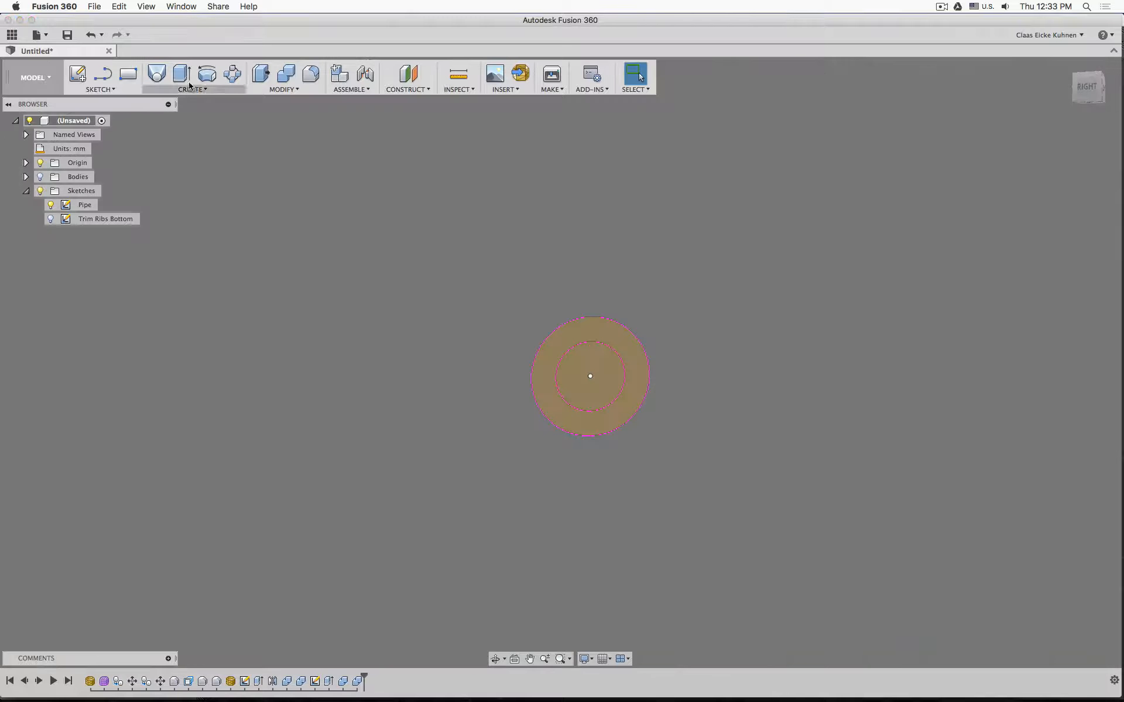
key("e")
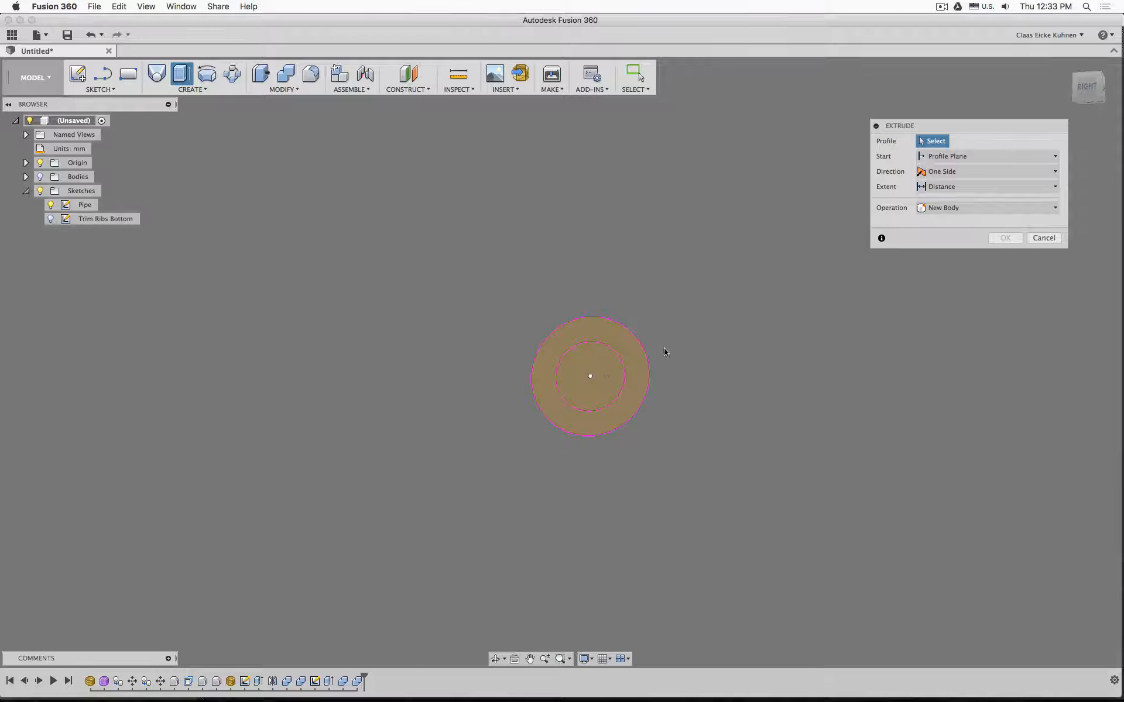
scroll(697, 325, "up", 4)
scroll(696, 326, "down", 8)
mouse_move(718, 306)
middle_mouse_down("shift")
mouse_move(702, 355)
mouse_move(705, 341)
middle_mouse_up("shift")
left_click(649, 364)
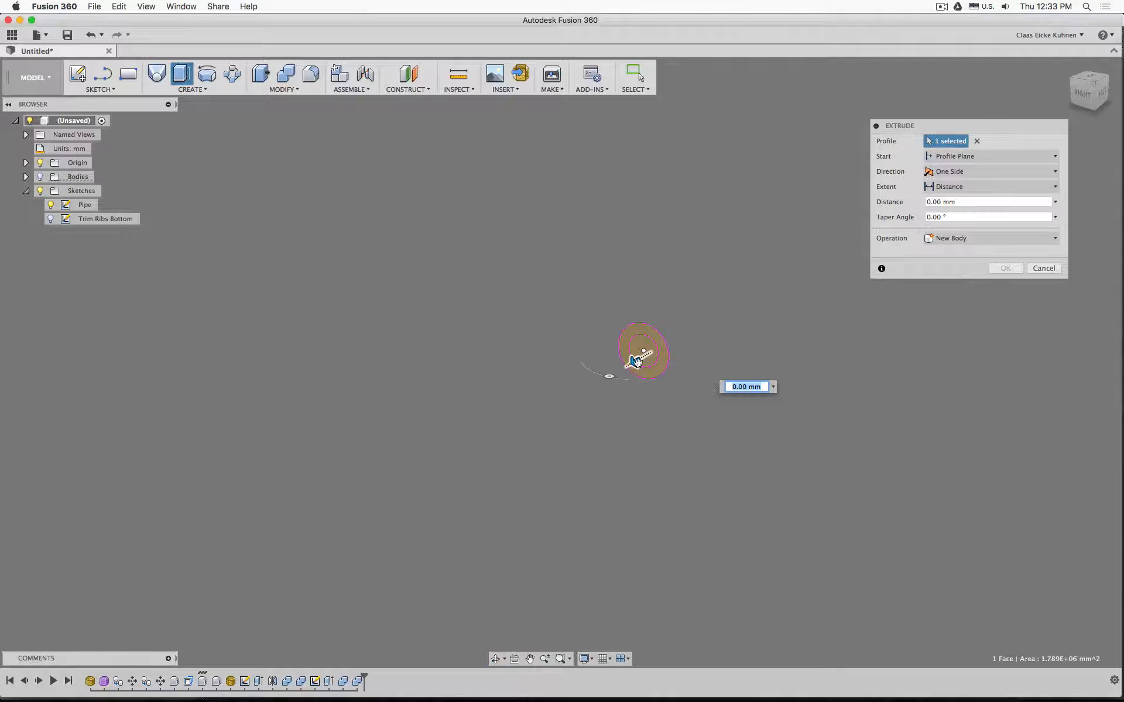
left_click_drag(636, 361, 462, 463)
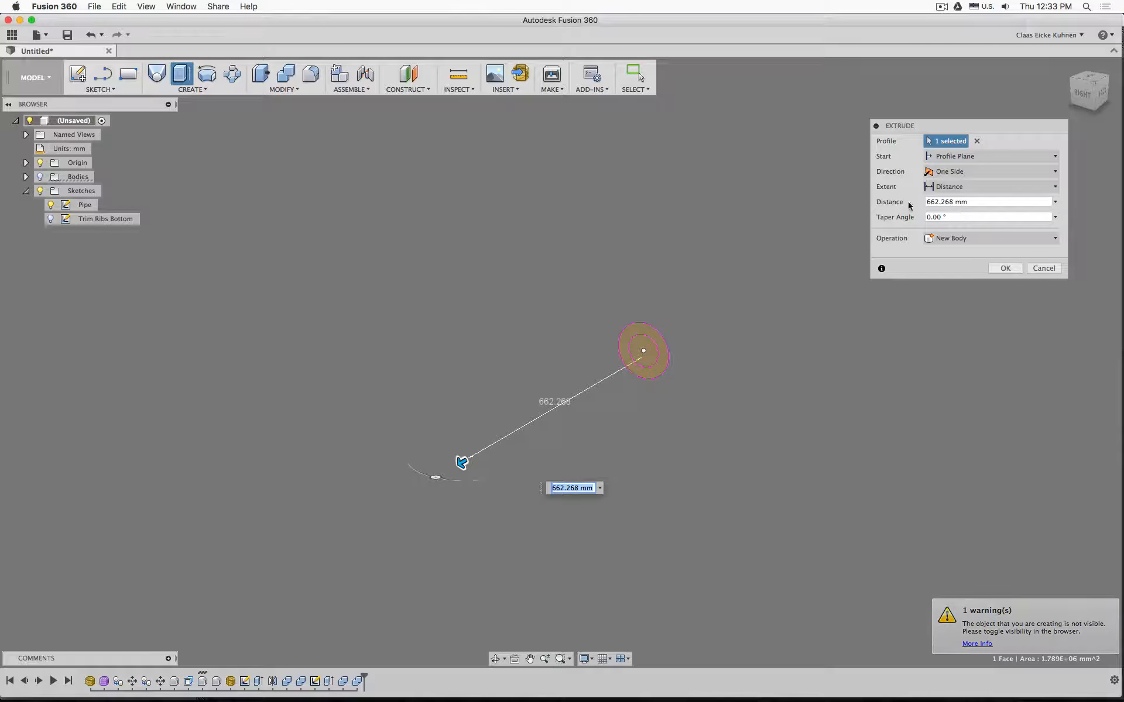
left_click(956, 171)
left_click(954, 209)
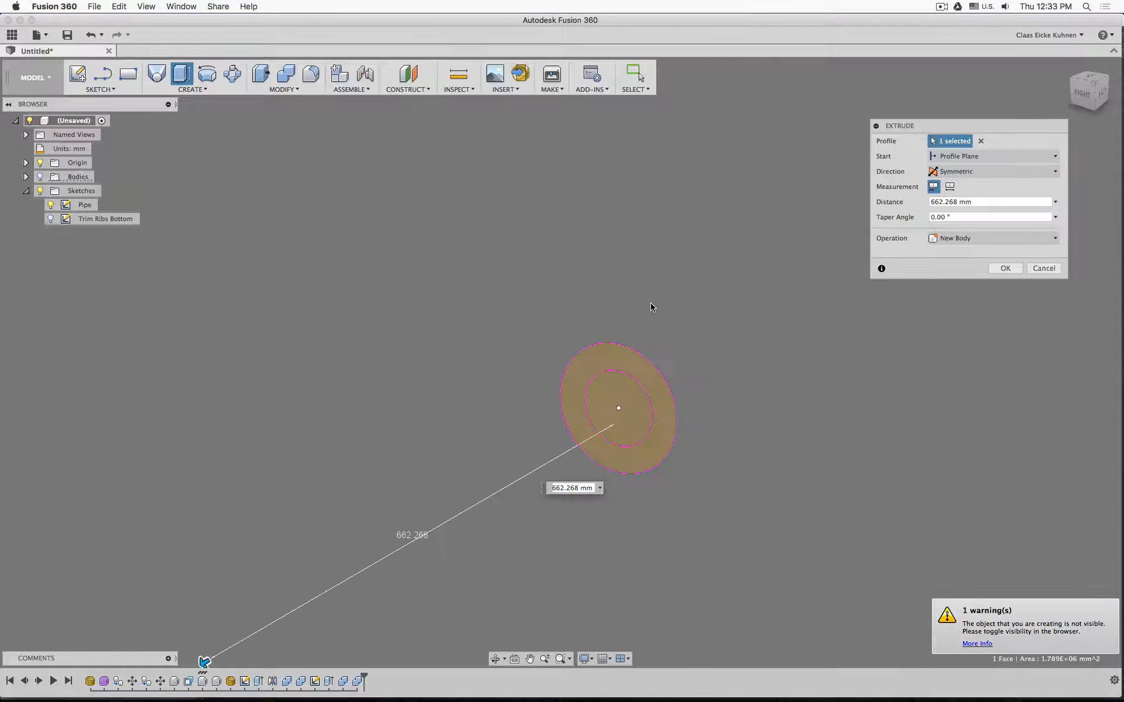
Step: Show all bodies again and clear the wrongly picked profile from the extrusion
scroll(656, 304, "down", 5)
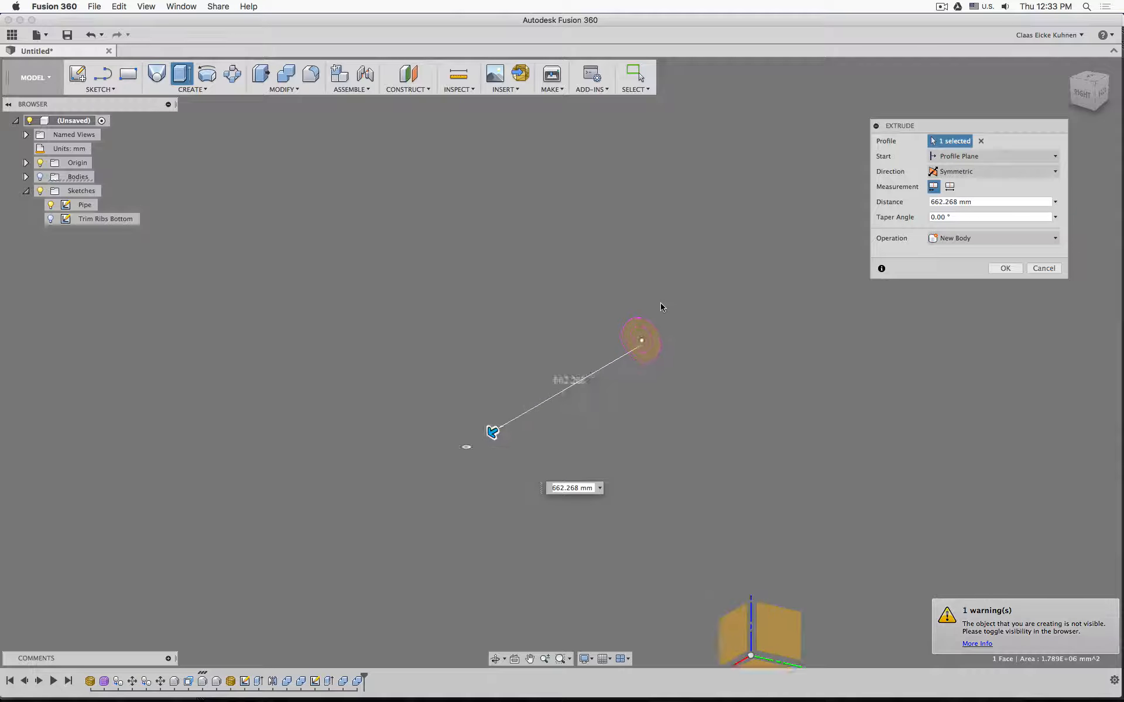
left_click(41, 177)
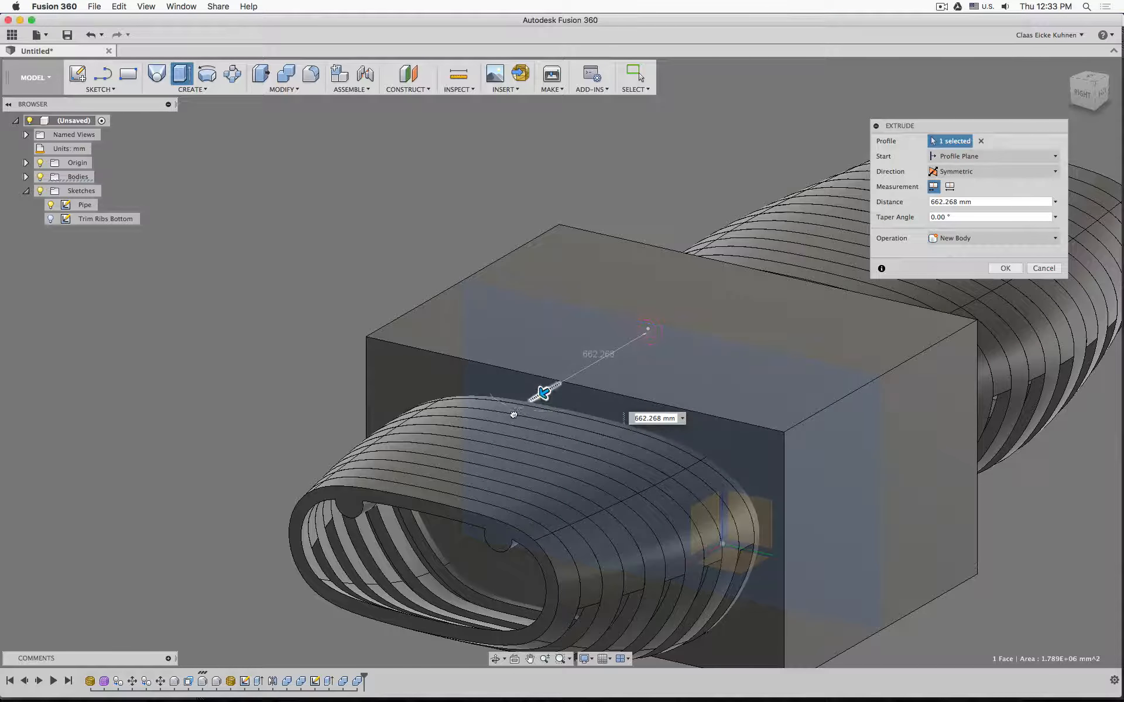
left_click_drag(514, 414, 543, 401)
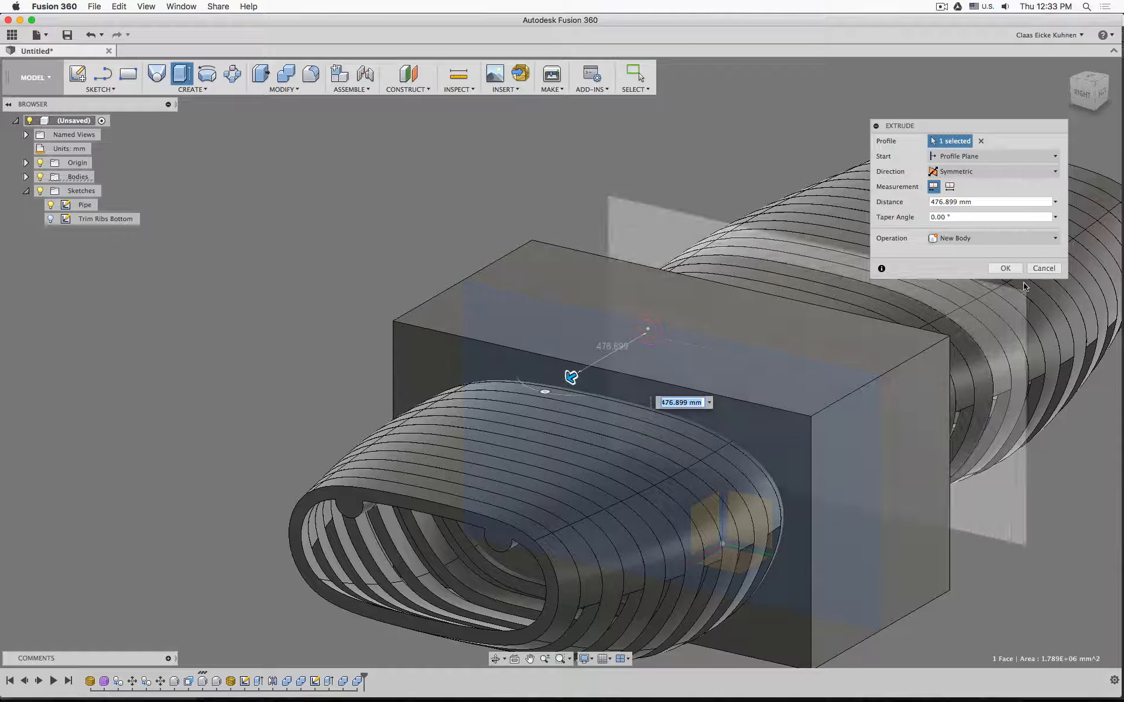
left_click(982, 141)
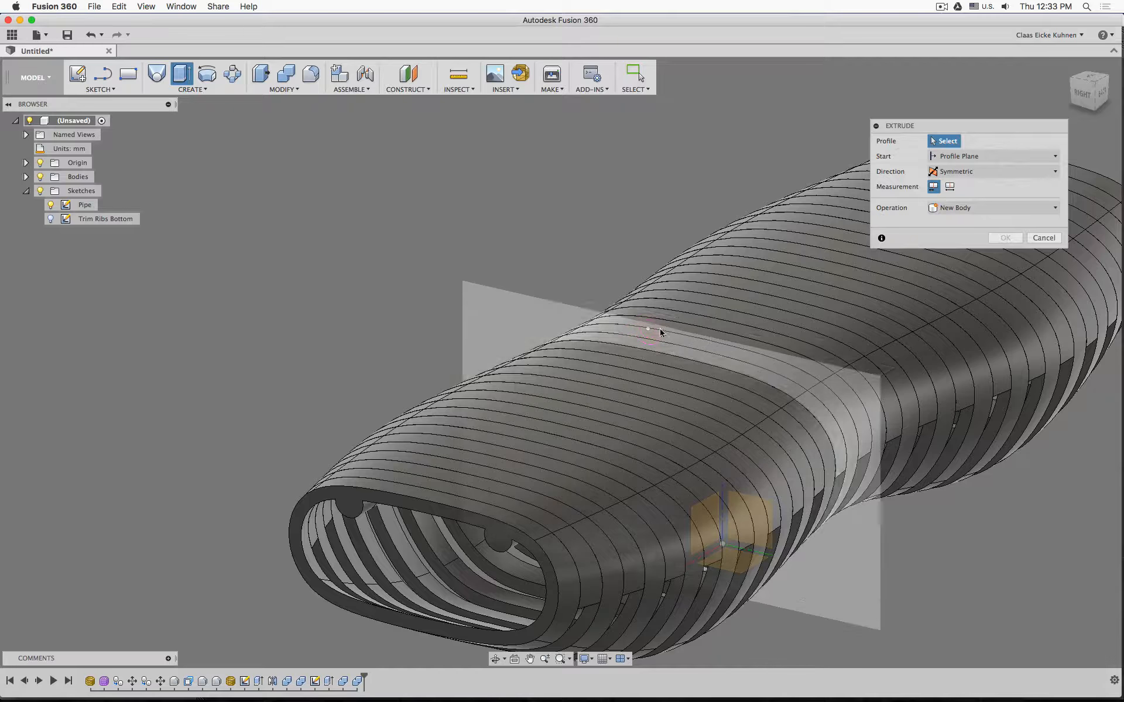
scroll(660, 331, "up", 5)
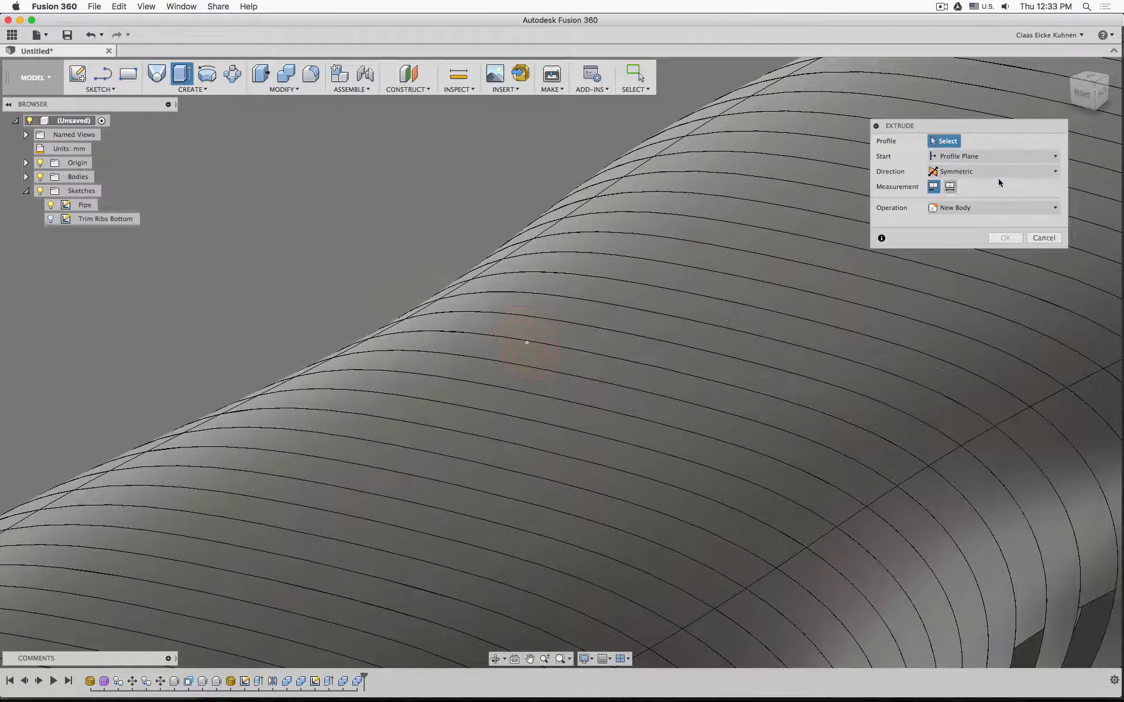
middle_click_drag(328, 331, 460, 277, "shift")
middle_click_drag(202, 364, 300, 319, "shift")
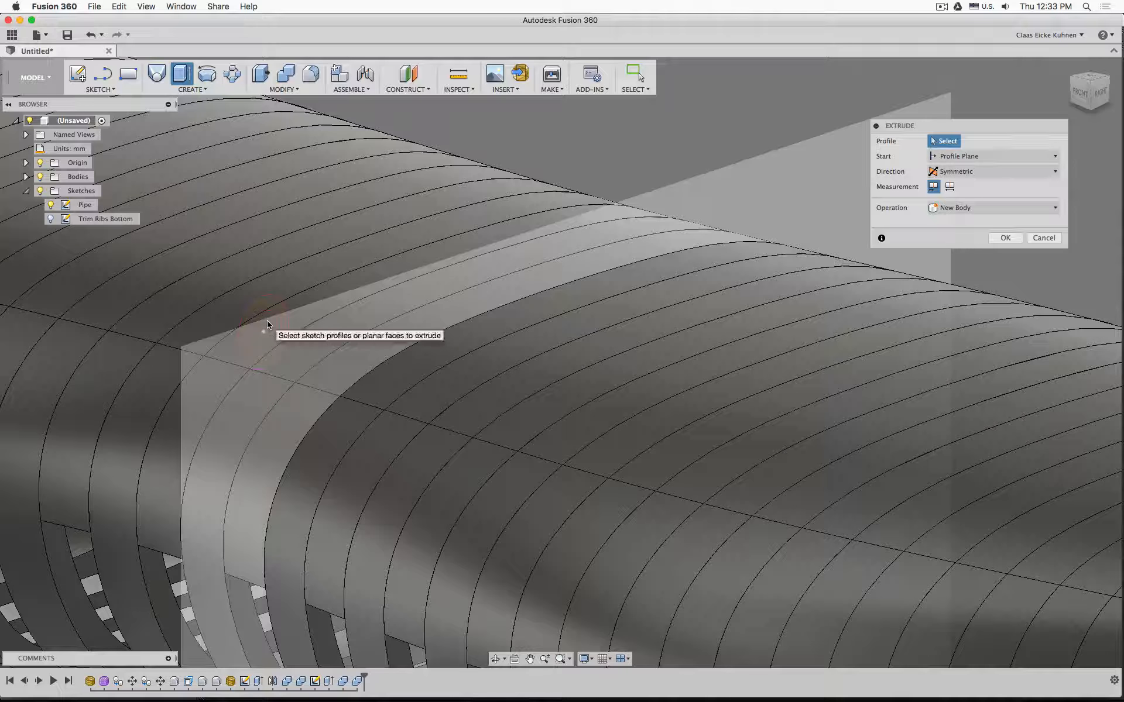
left_click(267, 325)
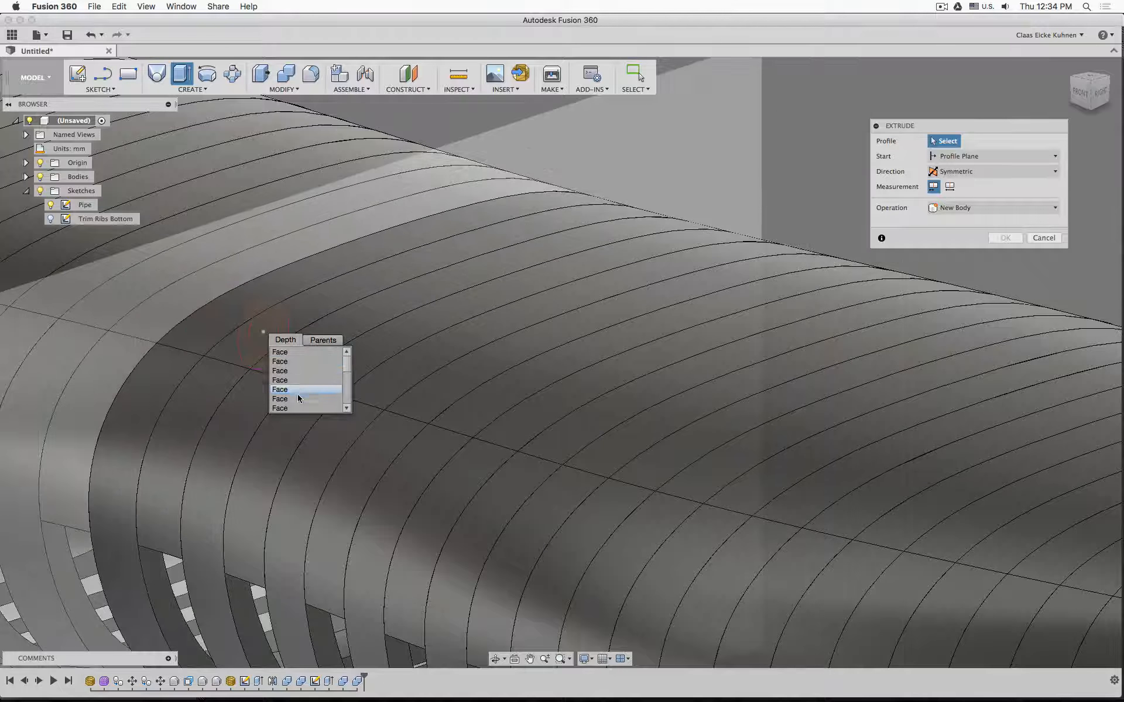
scroll(299, 406, "down", 10)
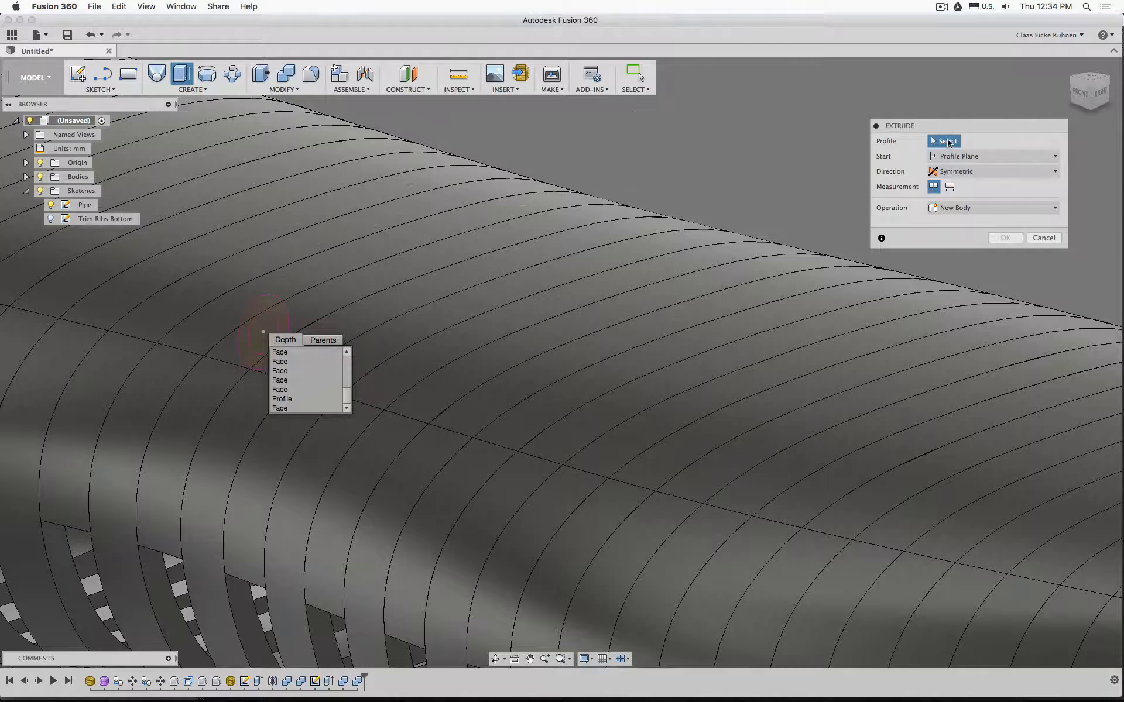
right_click(578, 170)
left_click(290, 399)
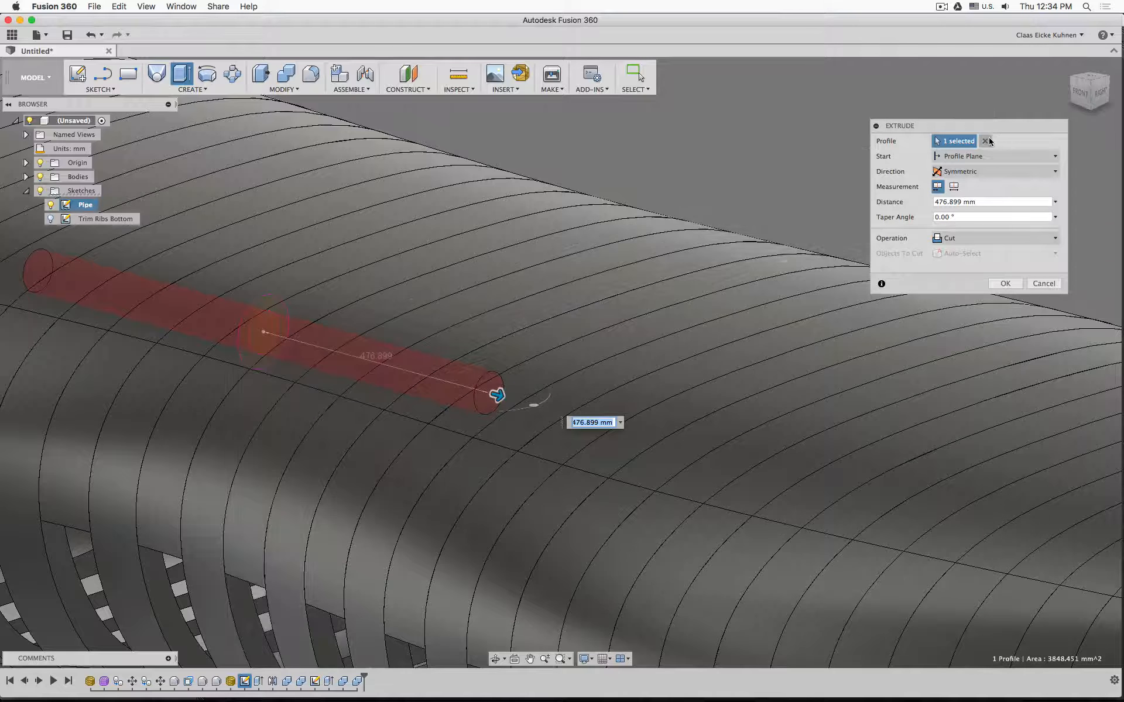
left_click(985, 141)
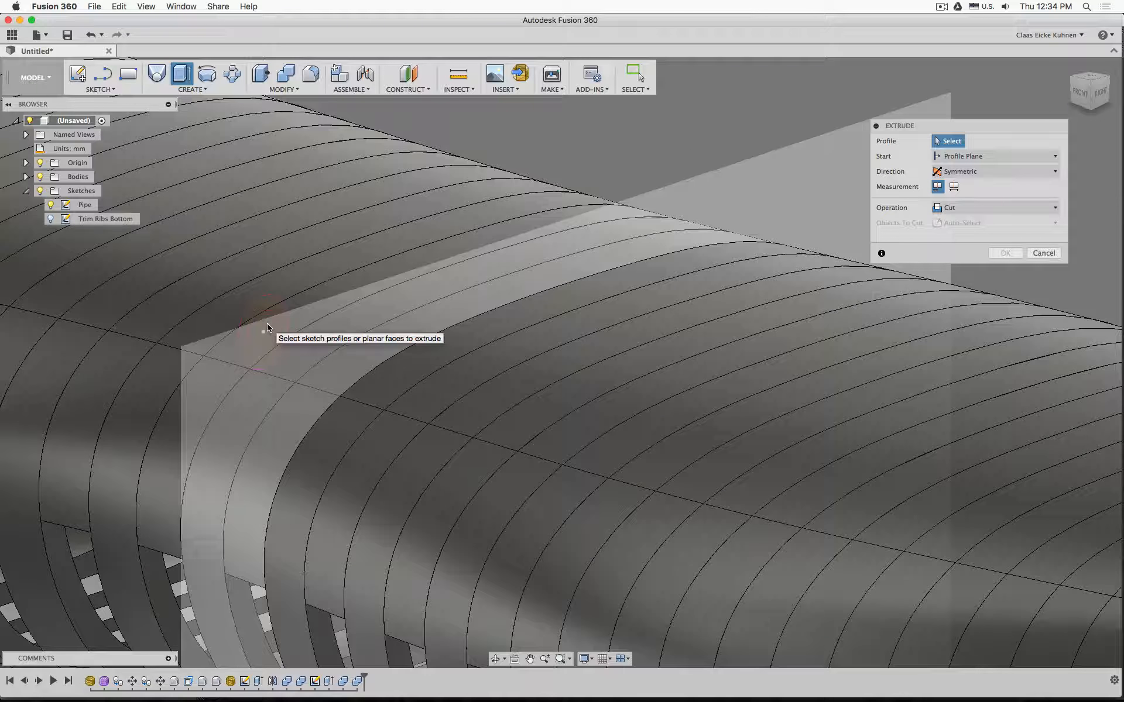
Step: Select the Pipe sketch's inner circle profile hidden behind the rib faces for the symmetric cut extrusion
left_click(267, 328)
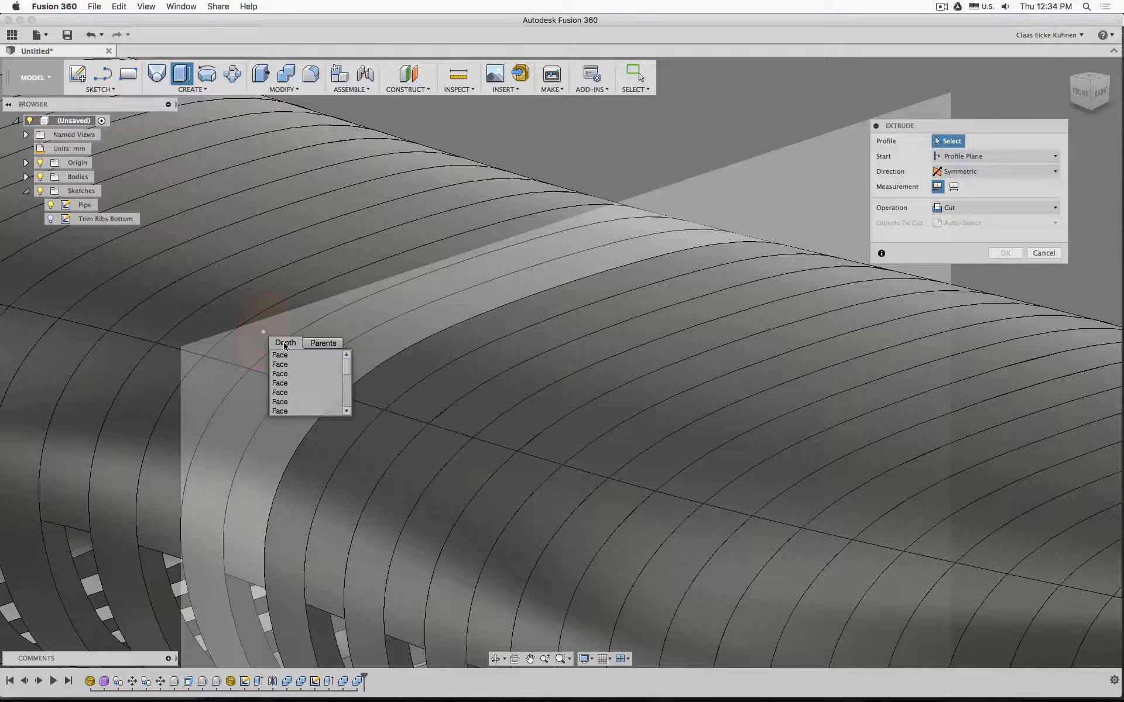
left_click(332, 344)
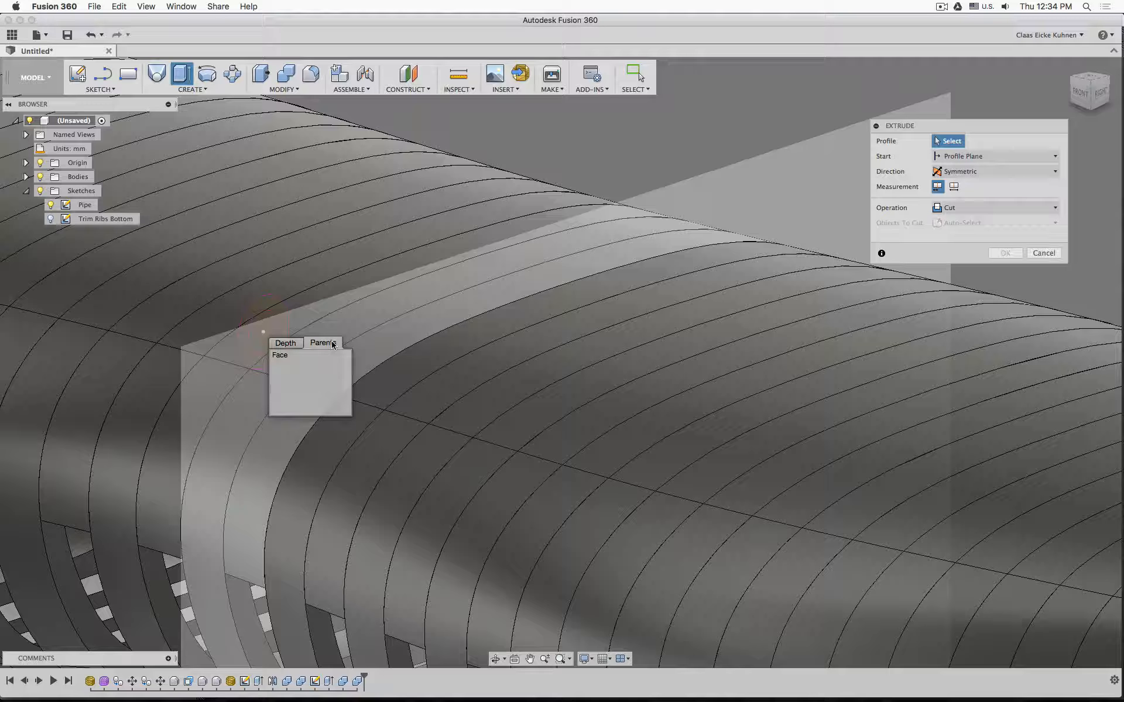
left_click(287, 345)
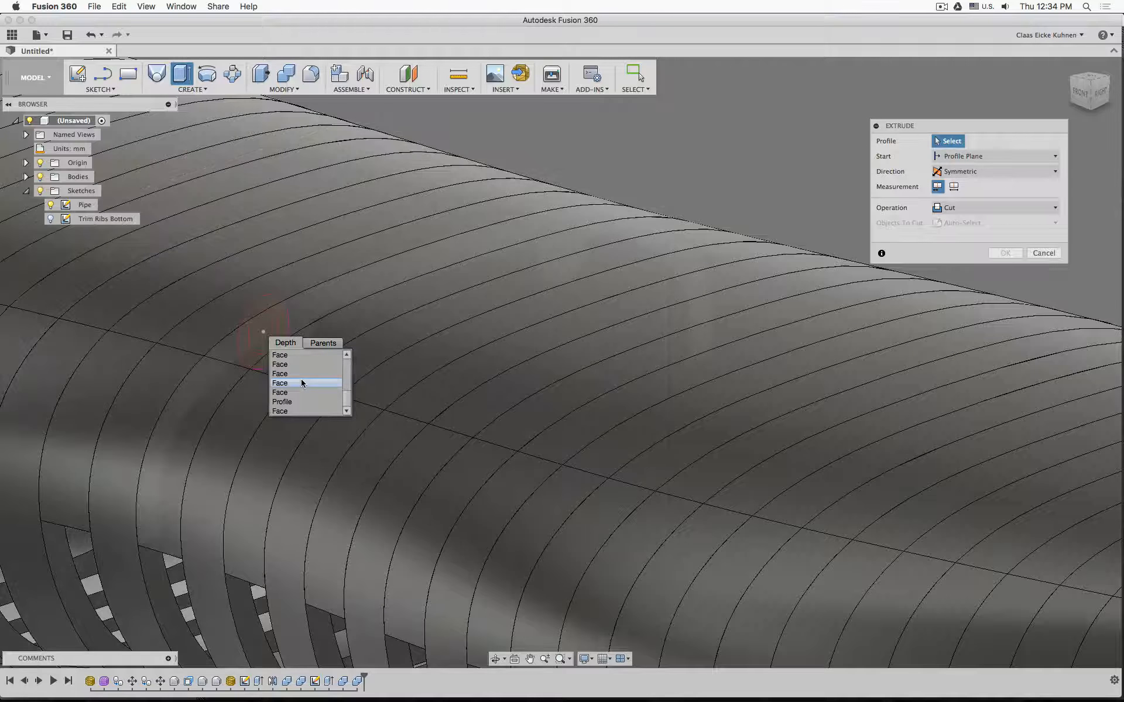
left_click(295, 403)
Step: Extend the symmetric Pipe cut beyond both ends of the bench to about 2261 mm and apply it through the ribs
scroll(244, 378, "down", 5)
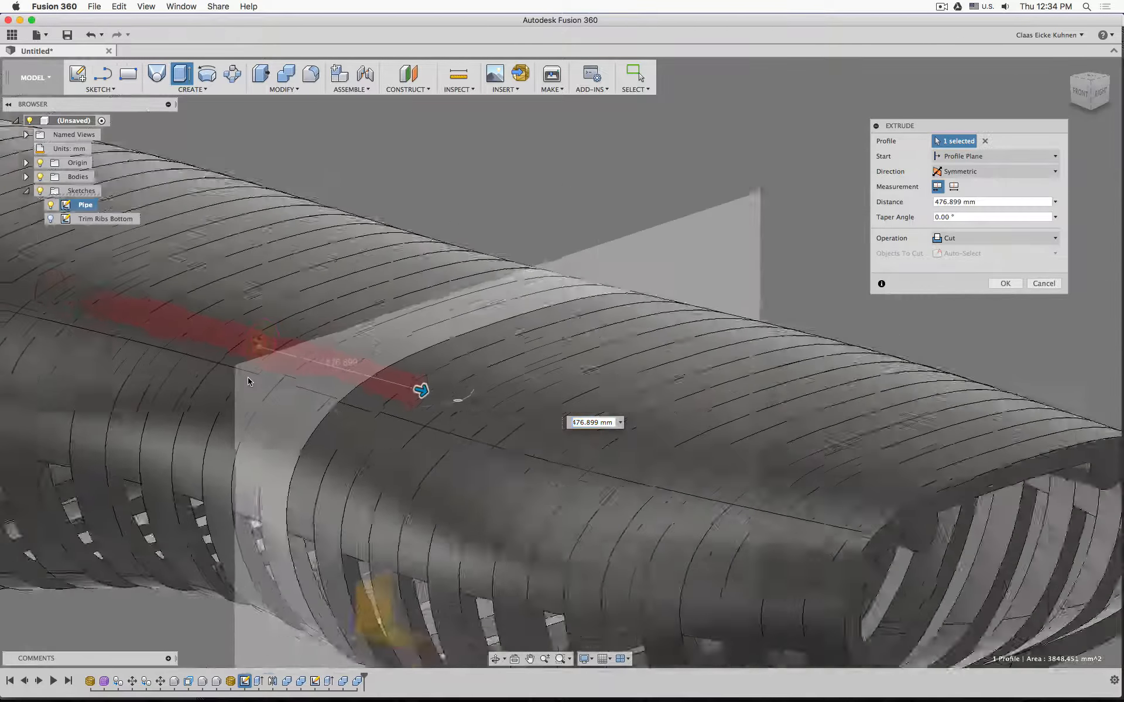
left_click_drag(337, 384, 654, 469)
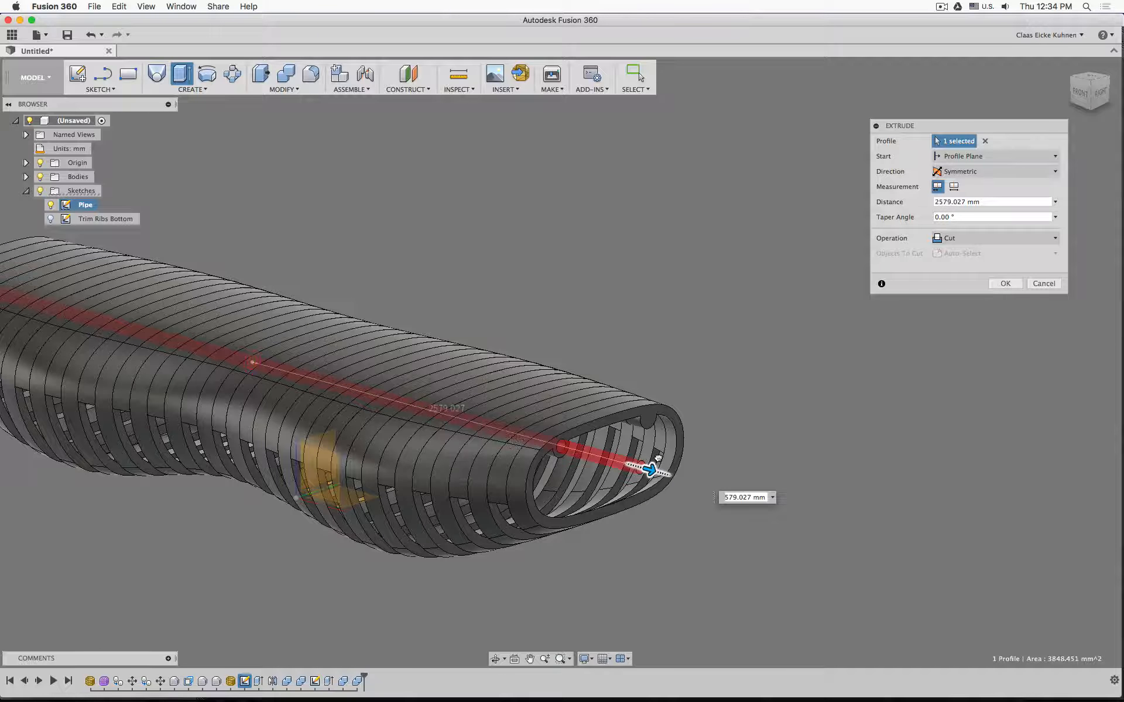
scroll(511, 292, "down", 3)
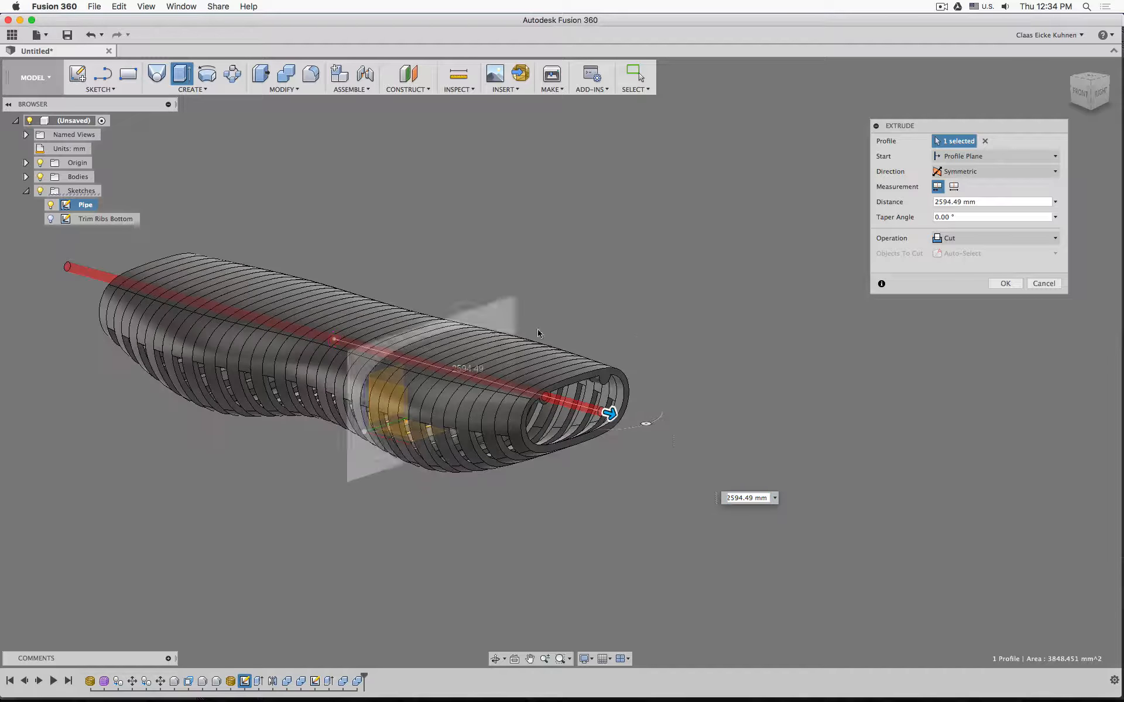
left_click_drag(592, 411, 571, 408)
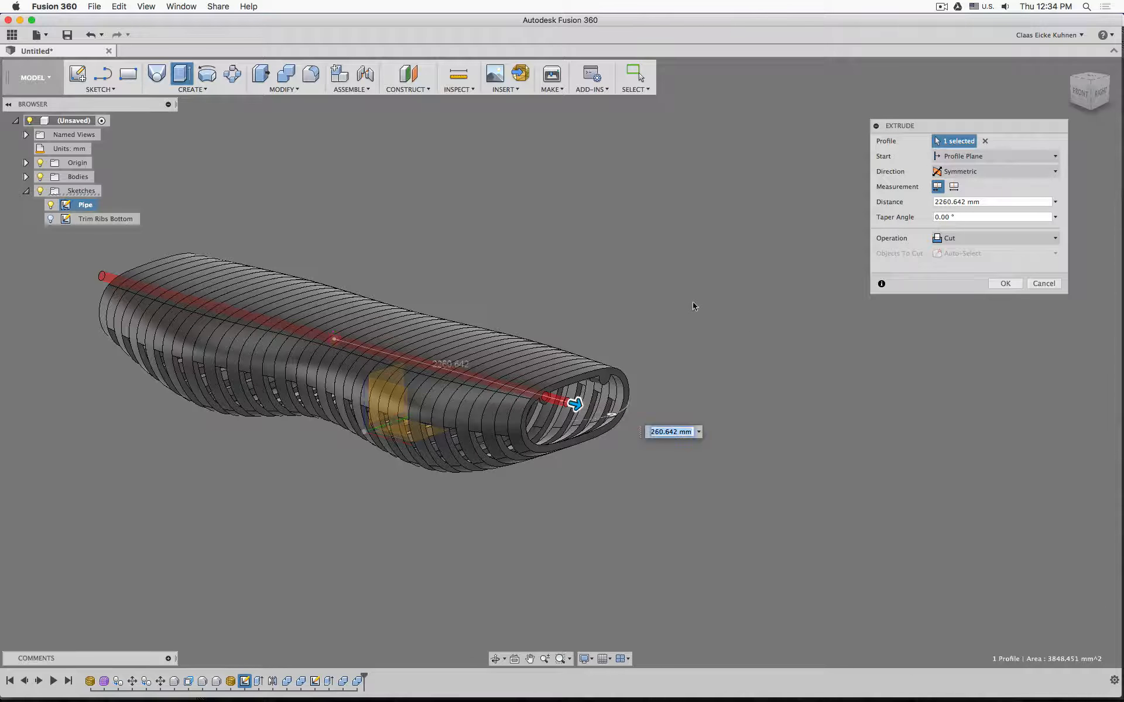
scroll(635, 353, "down", 3)
scroll(651, 354, "up", 4)
middle_click_drag(754, 371, 672, 363, "shift")
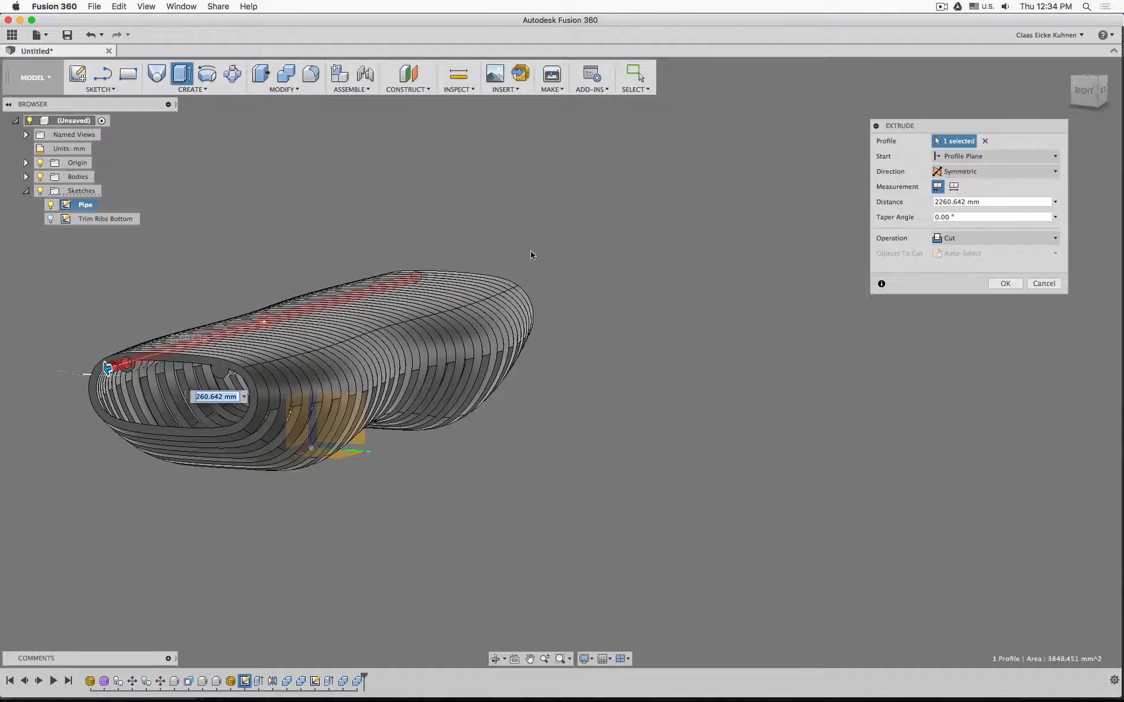
scroll(527, 252, "down", 3)
middle_click_drag(351, 236, 494, 226)
scroll(508, 226, "up", 4)
scroll(589, 391, "up", 3)
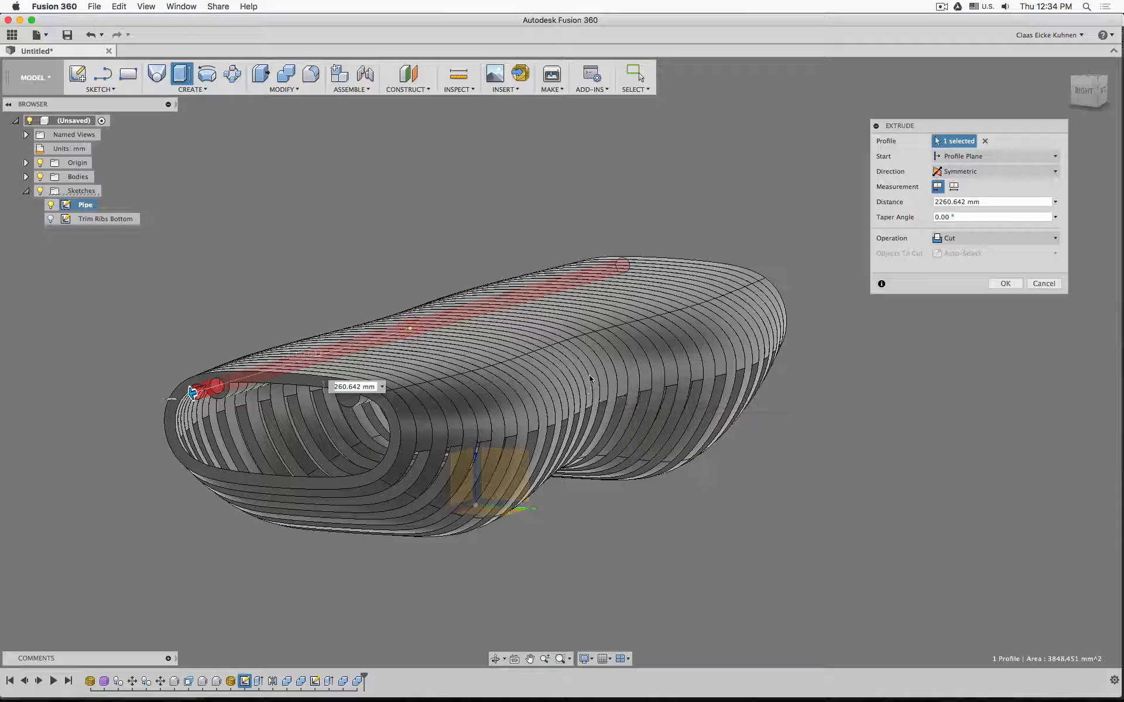
left_click(1007, 286)
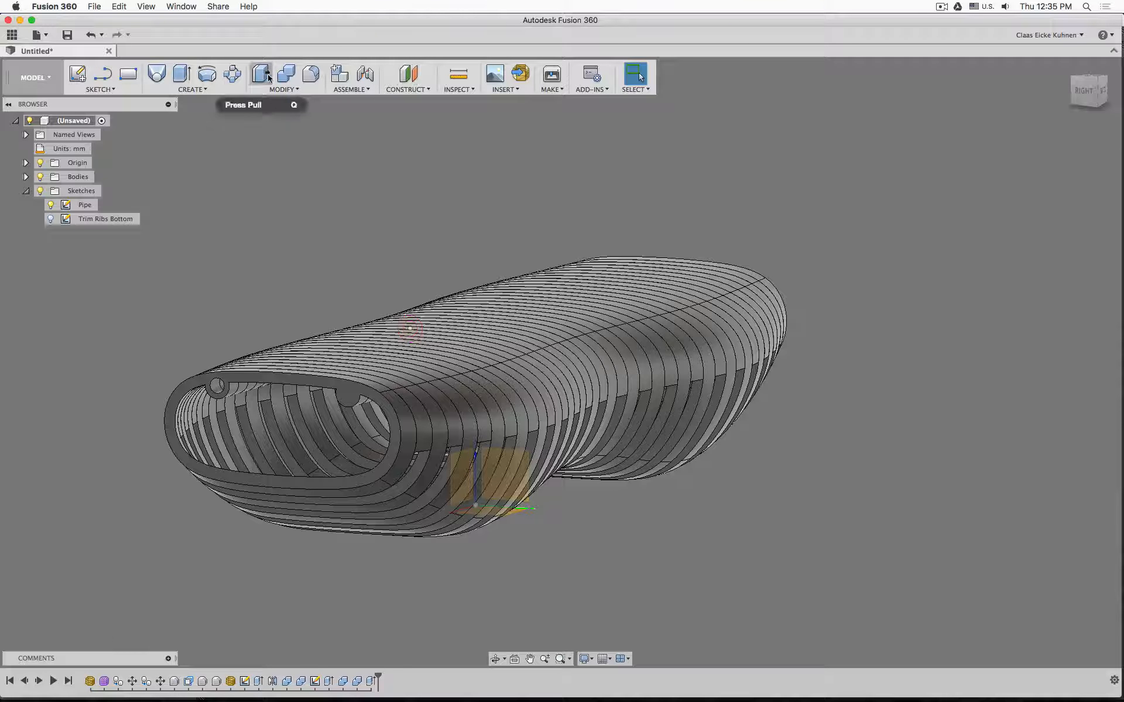
Step: Mirror the pipe-hole cut as a feature across the XZ origin plane onto the other side of the ribs
left_click(192, 89)
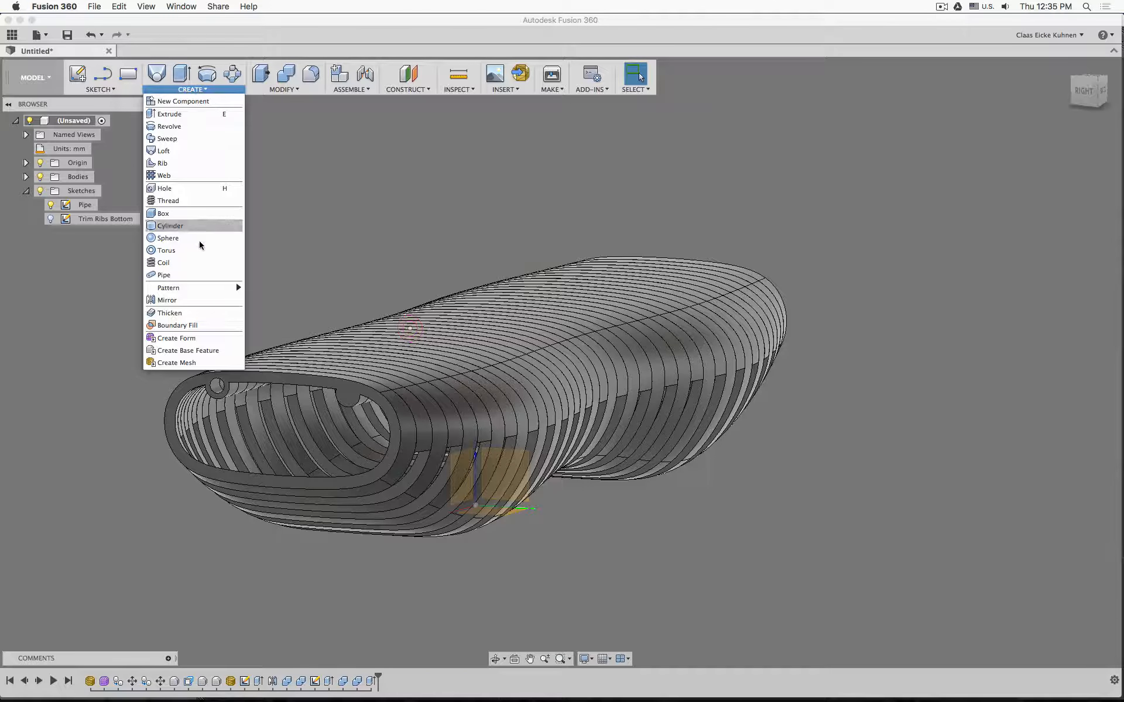
left_click(184, 300)
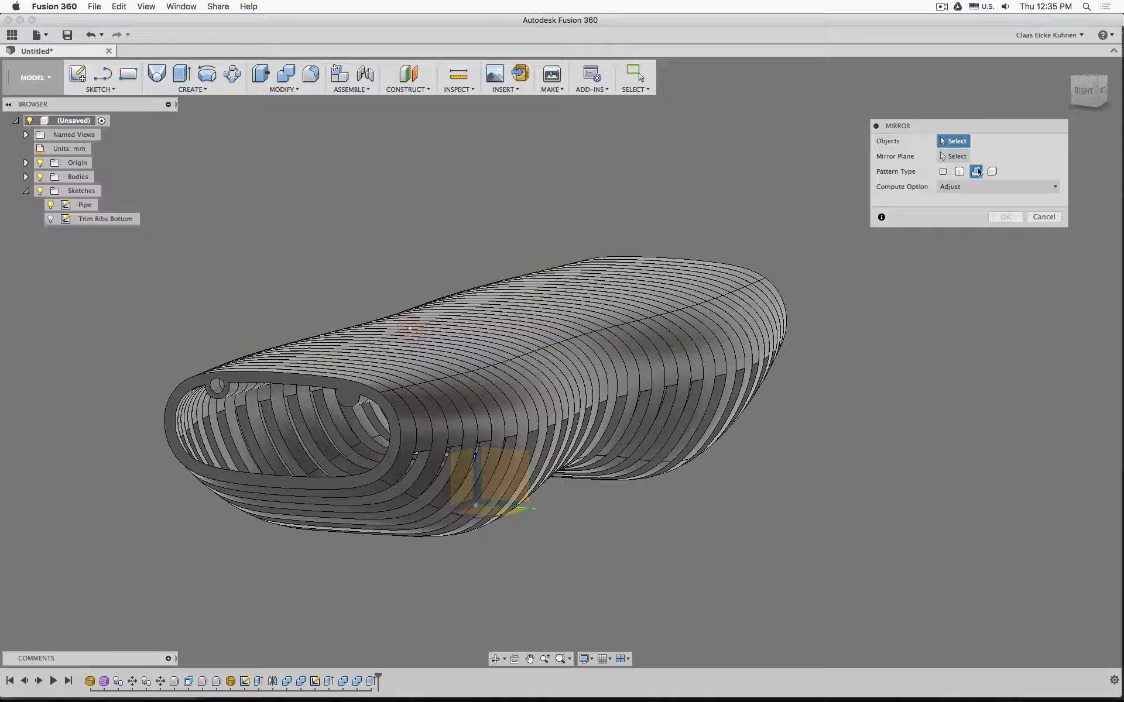
left_click(372, 681)
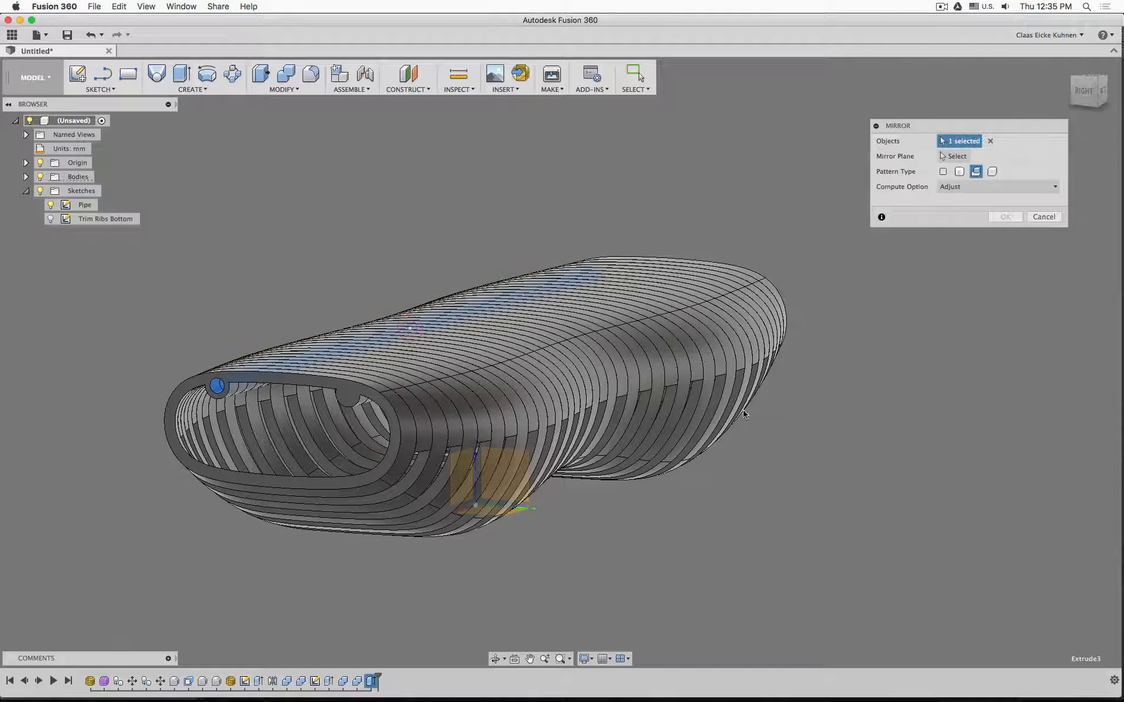
left_click(954, 156)
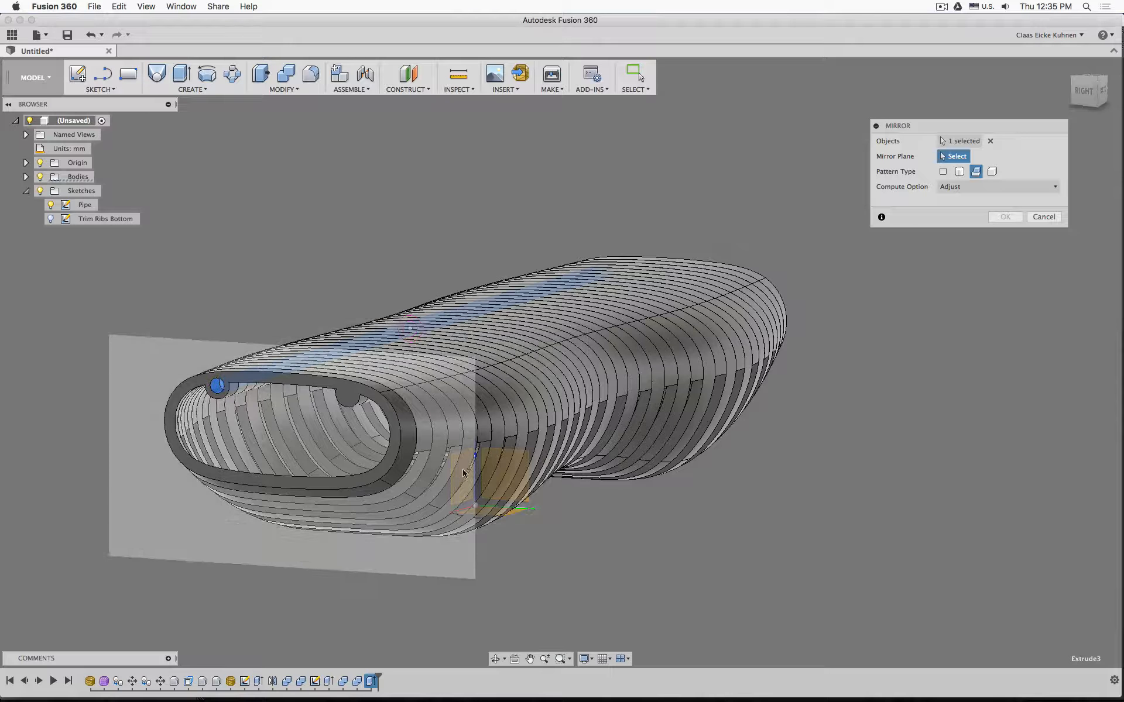
left_click(26, 162)
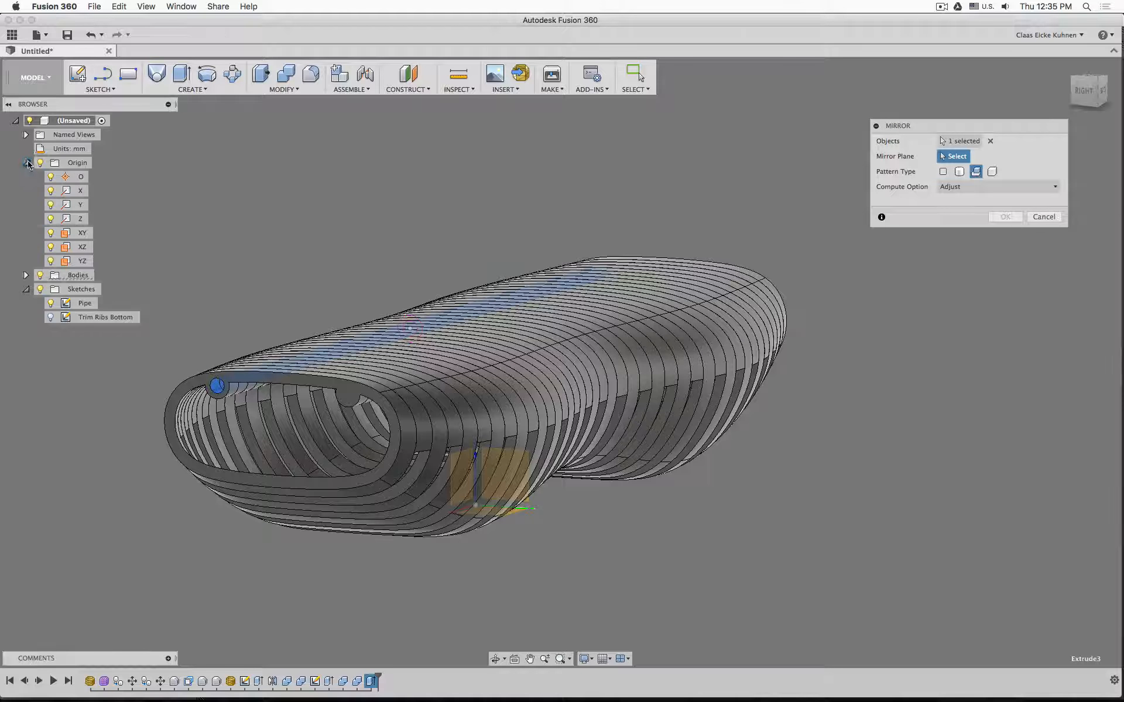
left_click(82, 246)
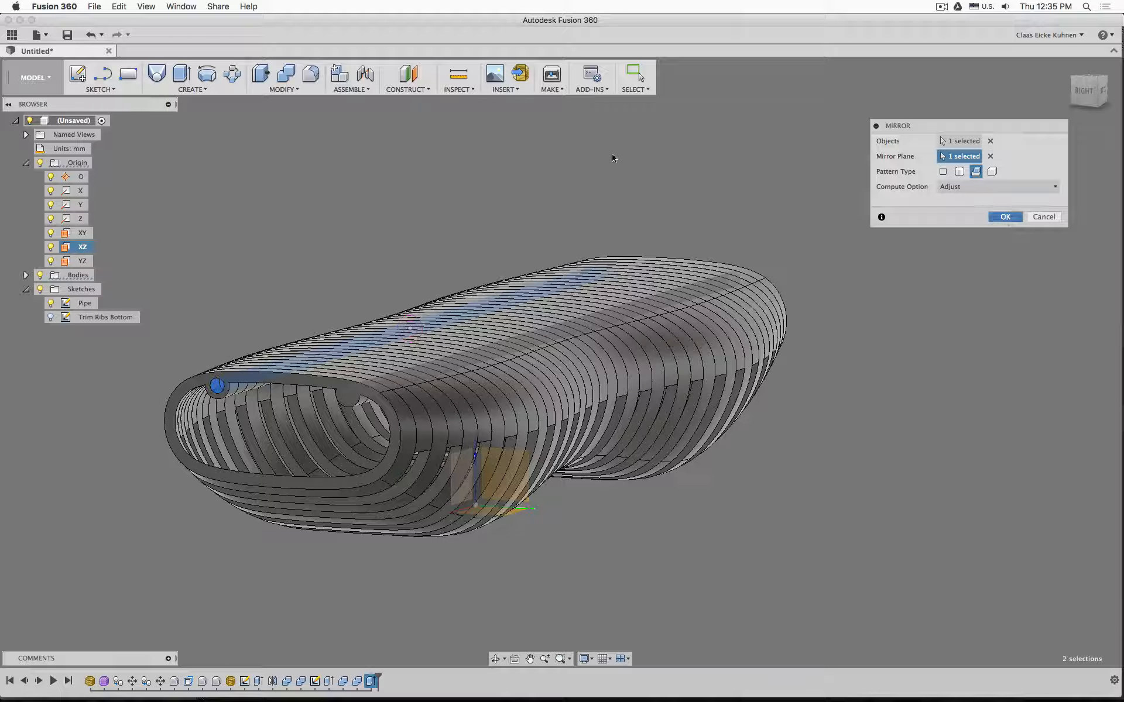
key("Return")
middle_click_drag(574, 164, 843, 219, "shift")
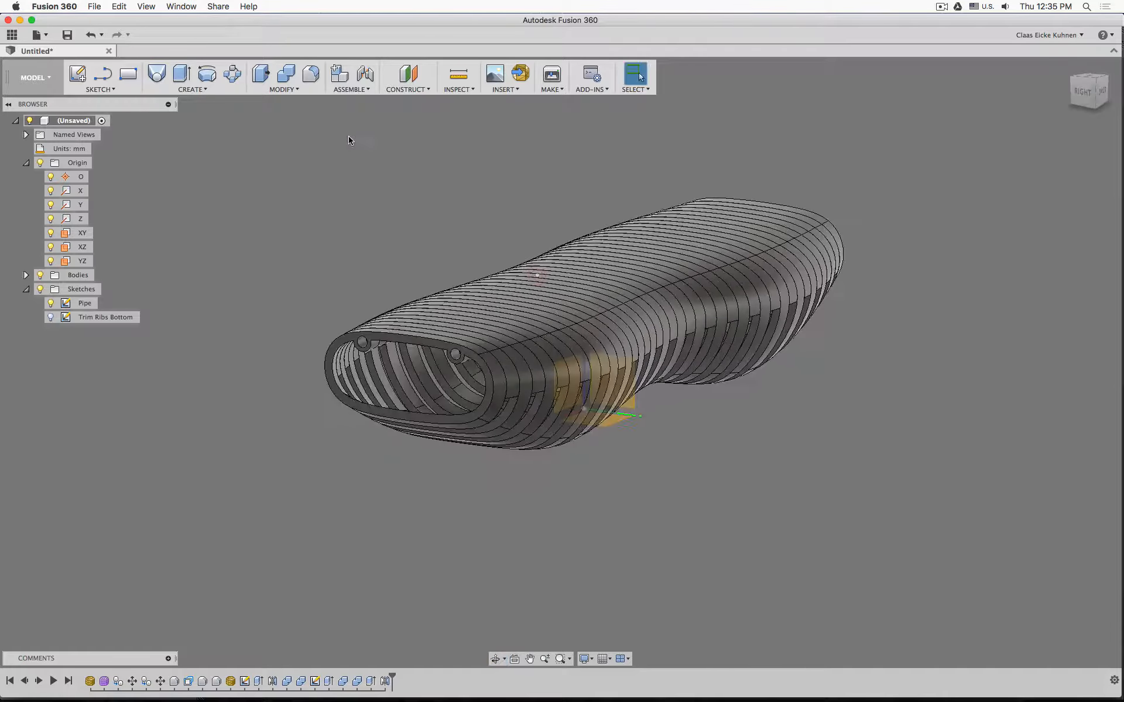
left_click(313, 75)
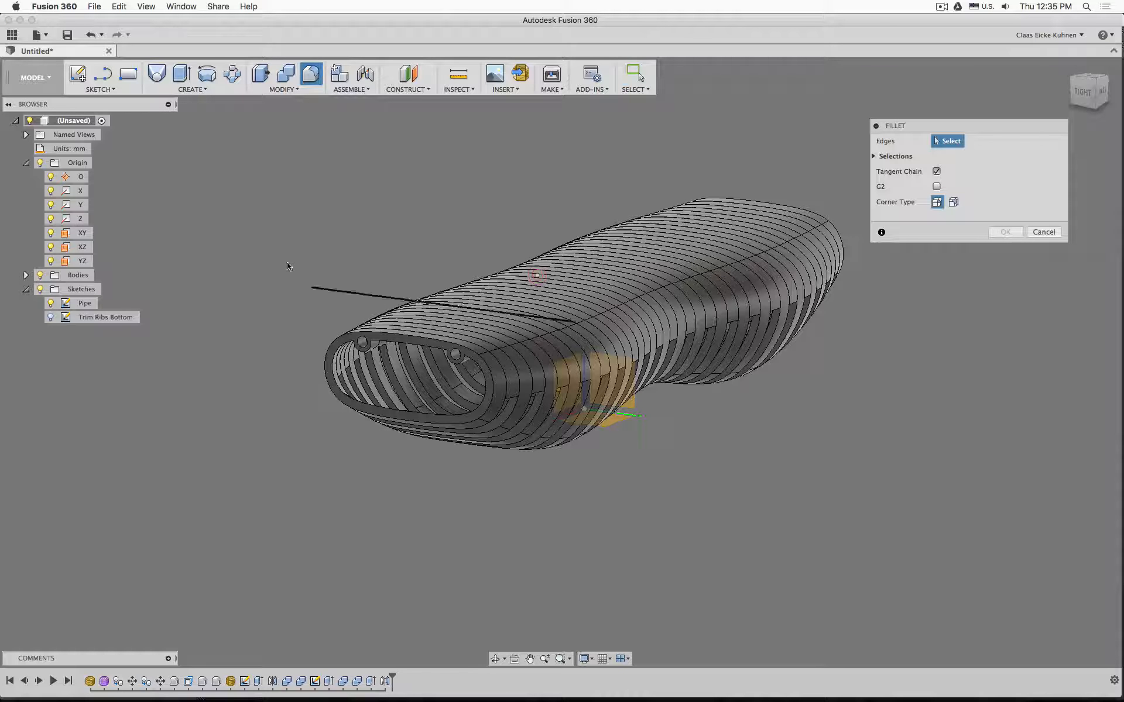
left_click(1044, 232)
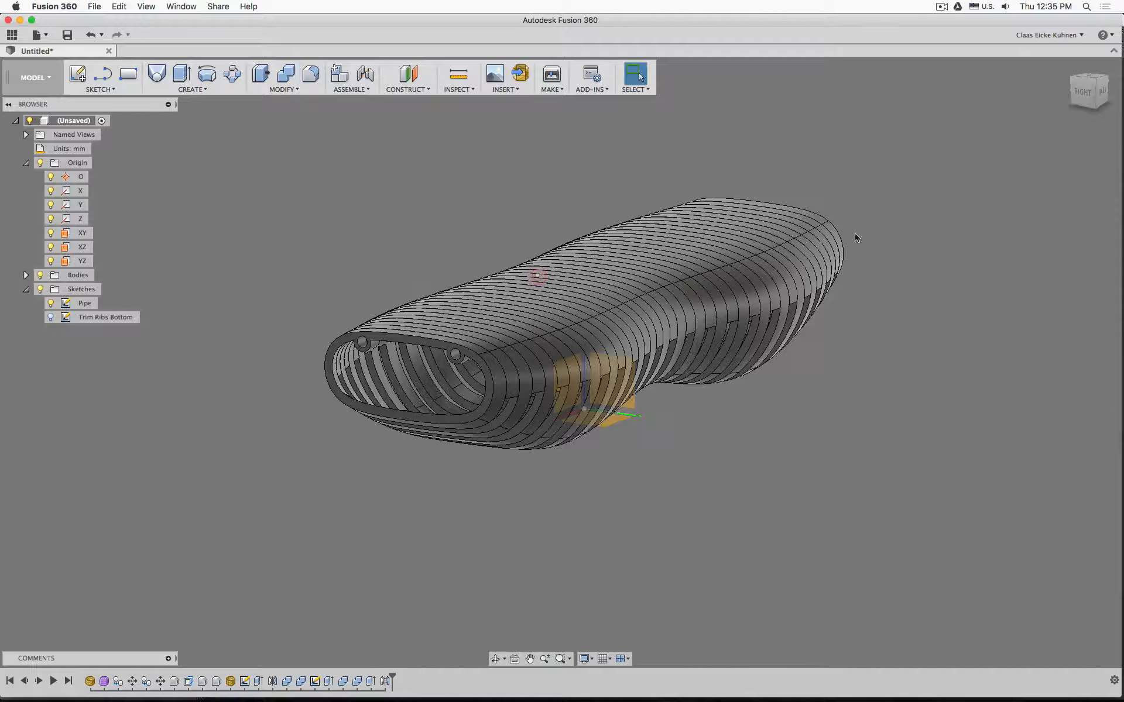
Step: Expand the Bodies list, show the Trim Bottom body and remove it from the model
left_click(27, 275)
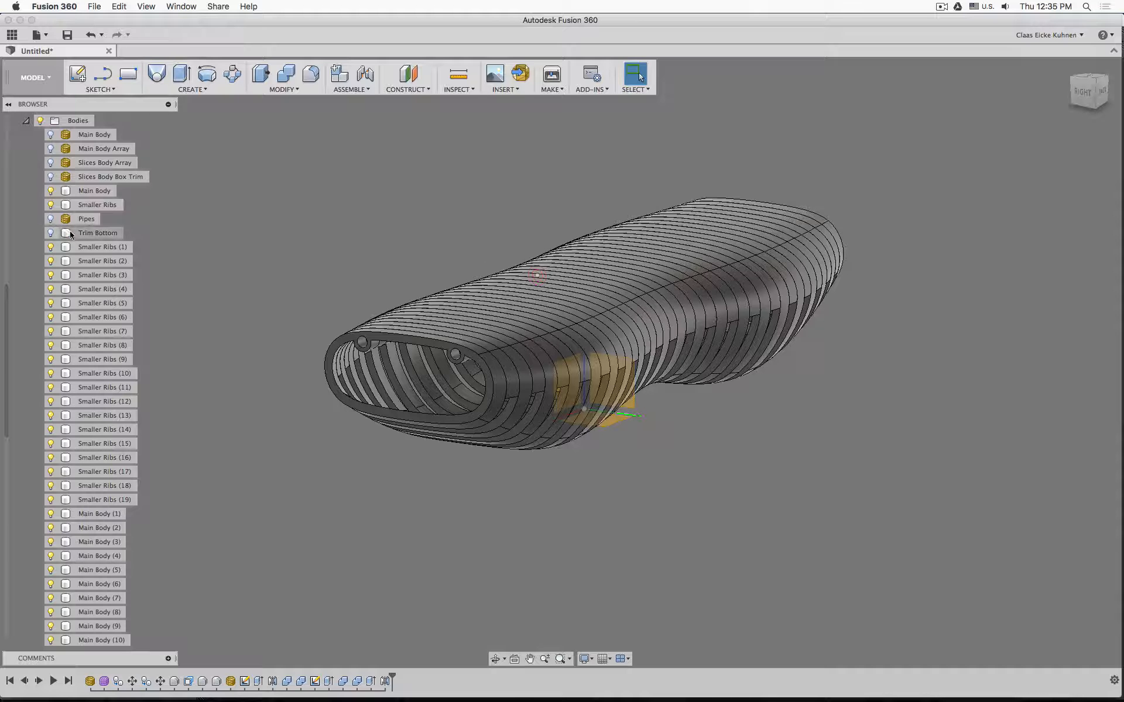
left_click(50, 233)
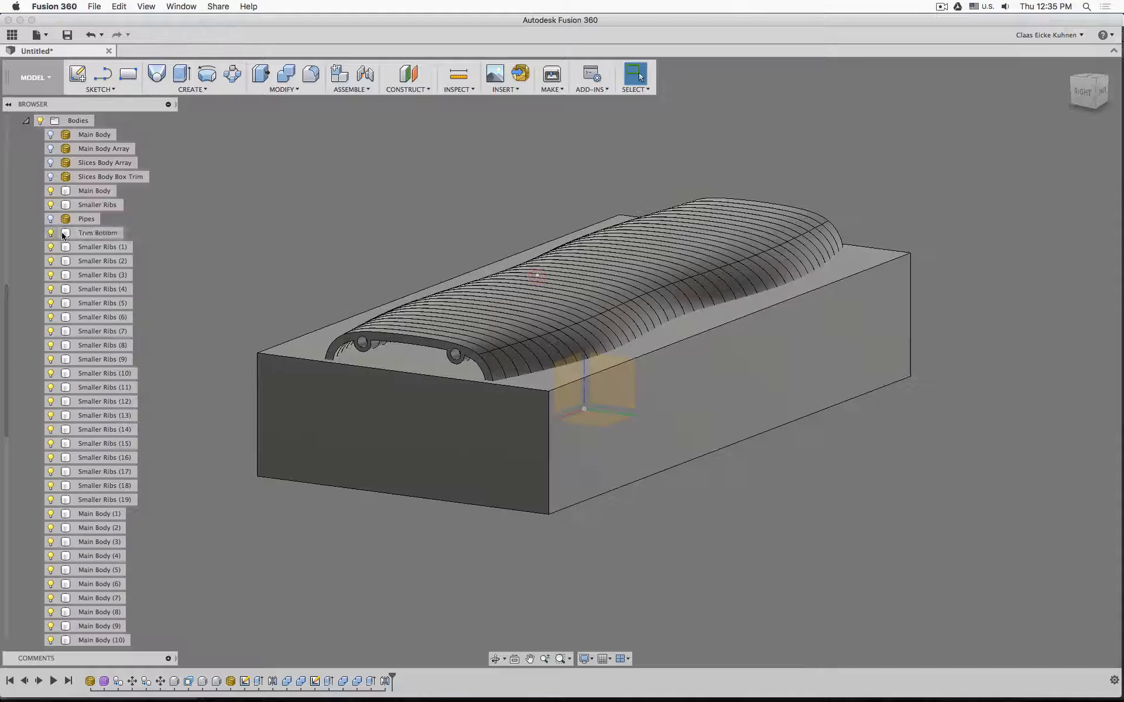
right_click(89, 236)
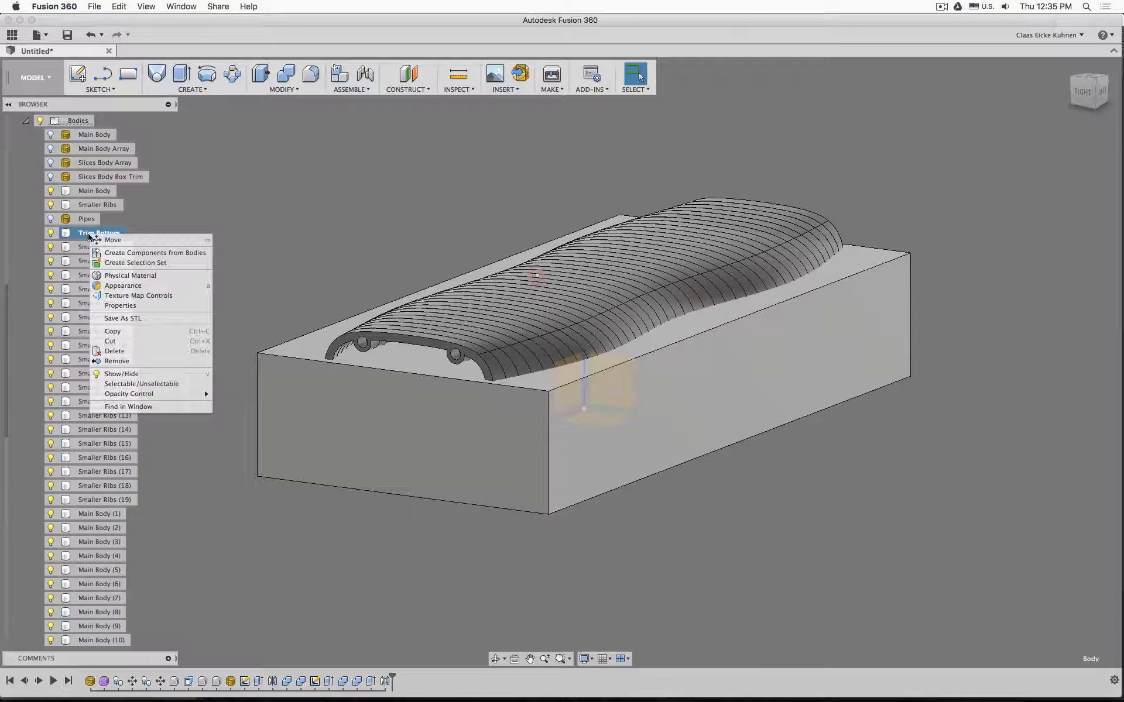
left_click(138, 360)
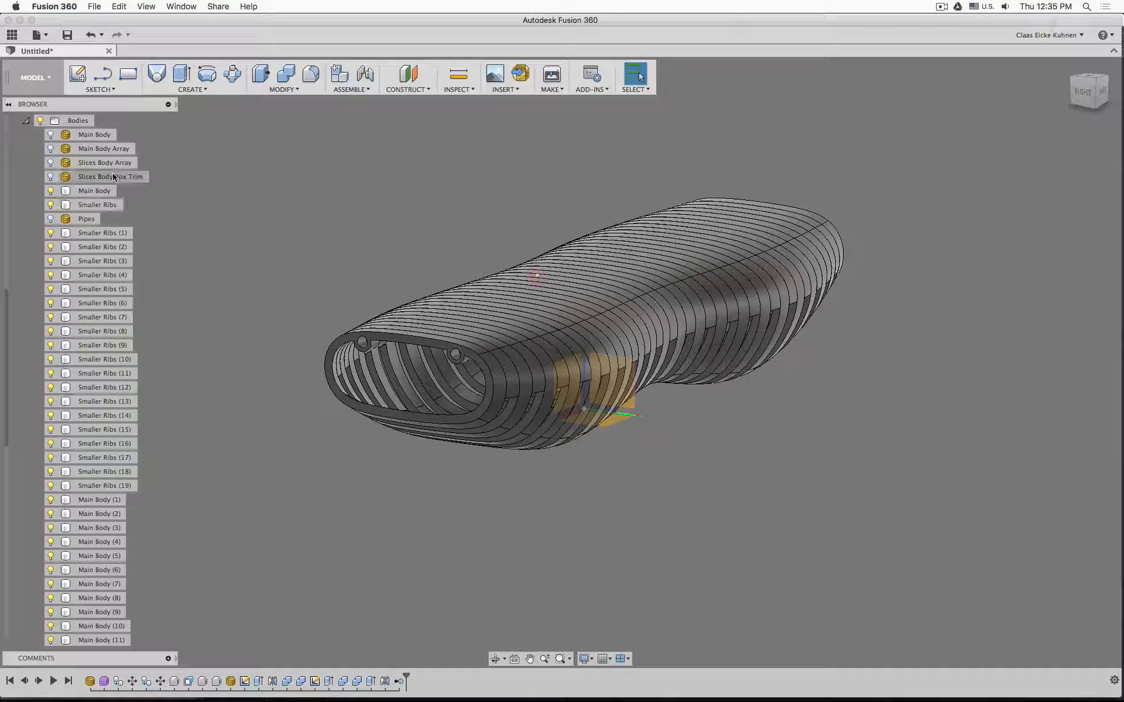
left_click(105, 206)
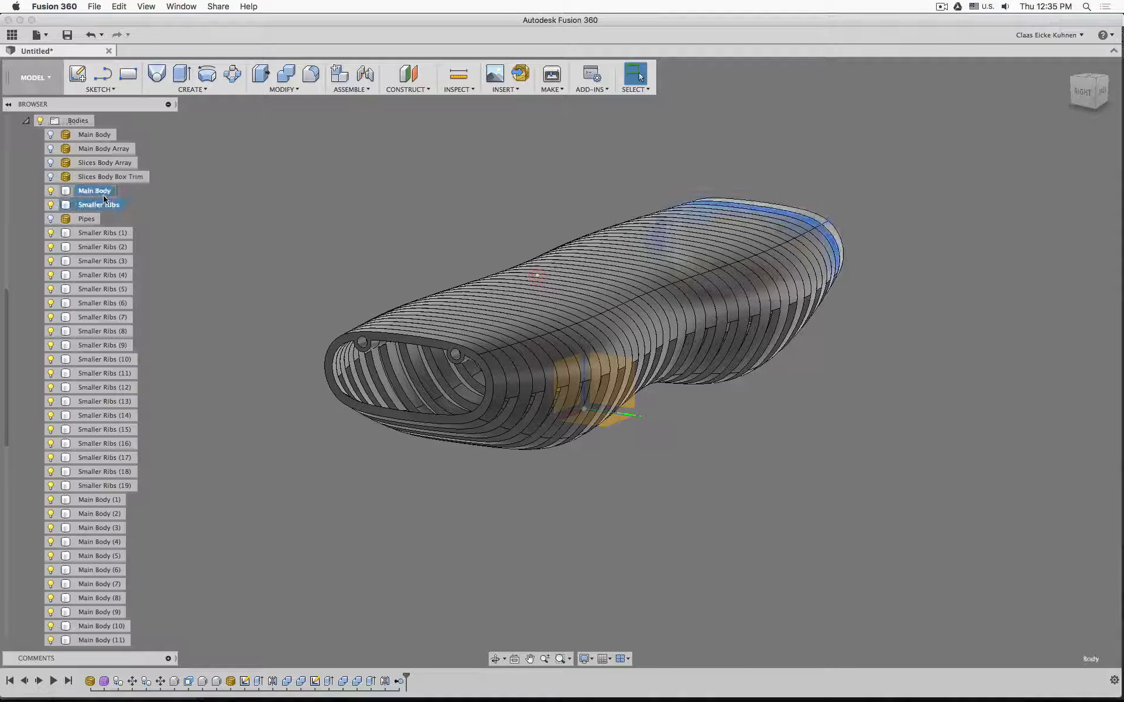
left_click(96, 191)
left_click_drag(6, 305, 13, 518)
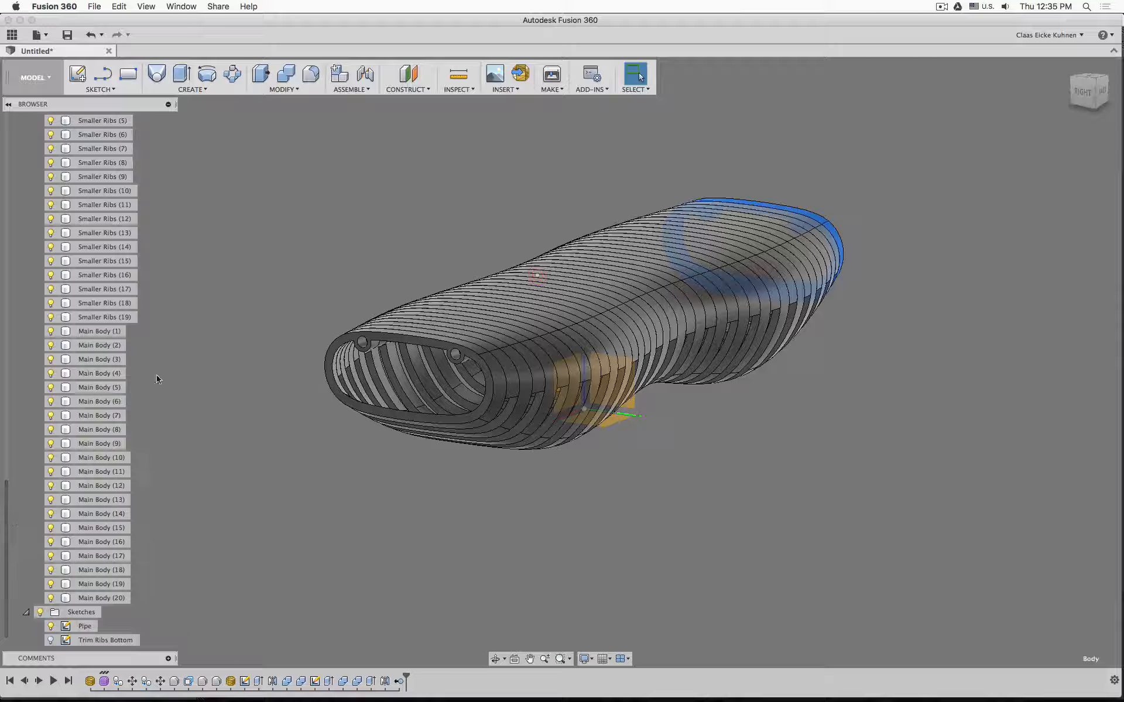
scroll(112, 367, "up", 15)
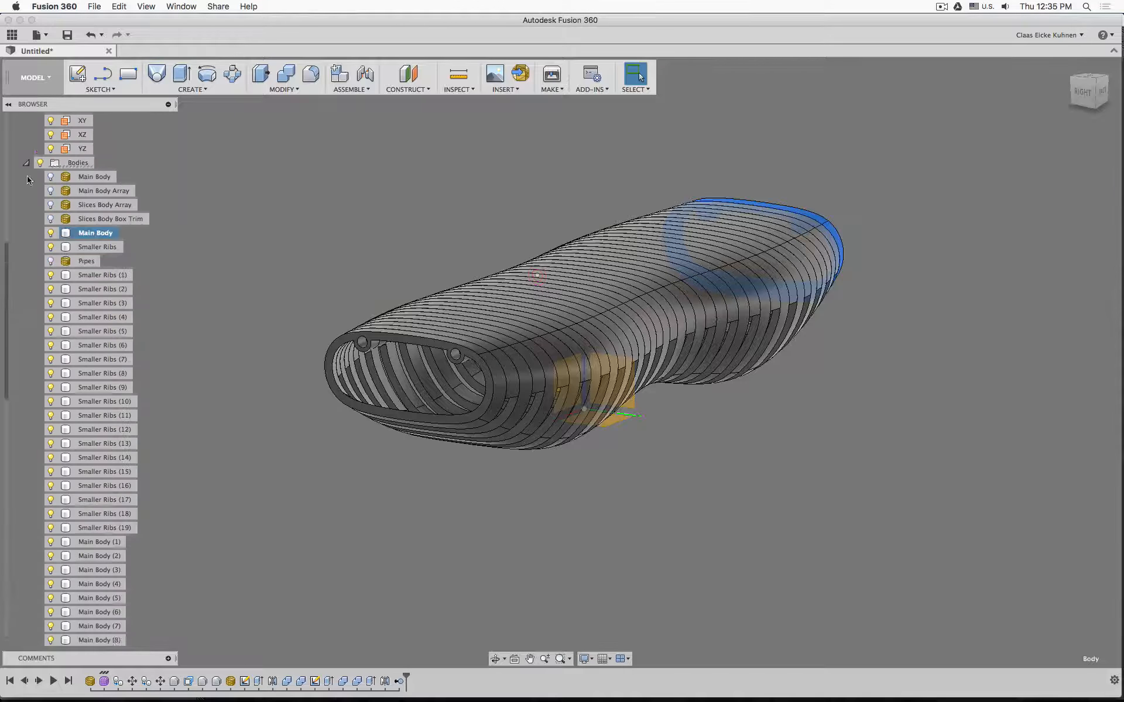
Step: Delete the Pipes mesh feature and the mesh feature containing Main Body, Main Body Array, Slices Body Array and Slices Body Box Trim
left_click(82, 375)
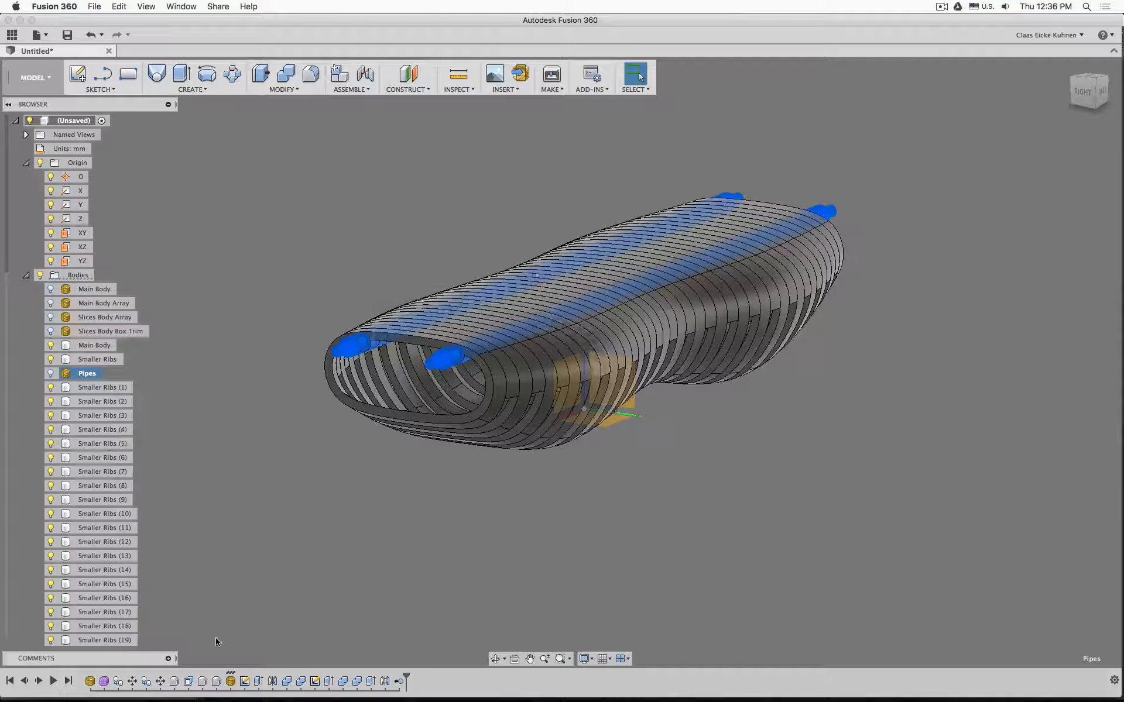
left_click(232, 682)
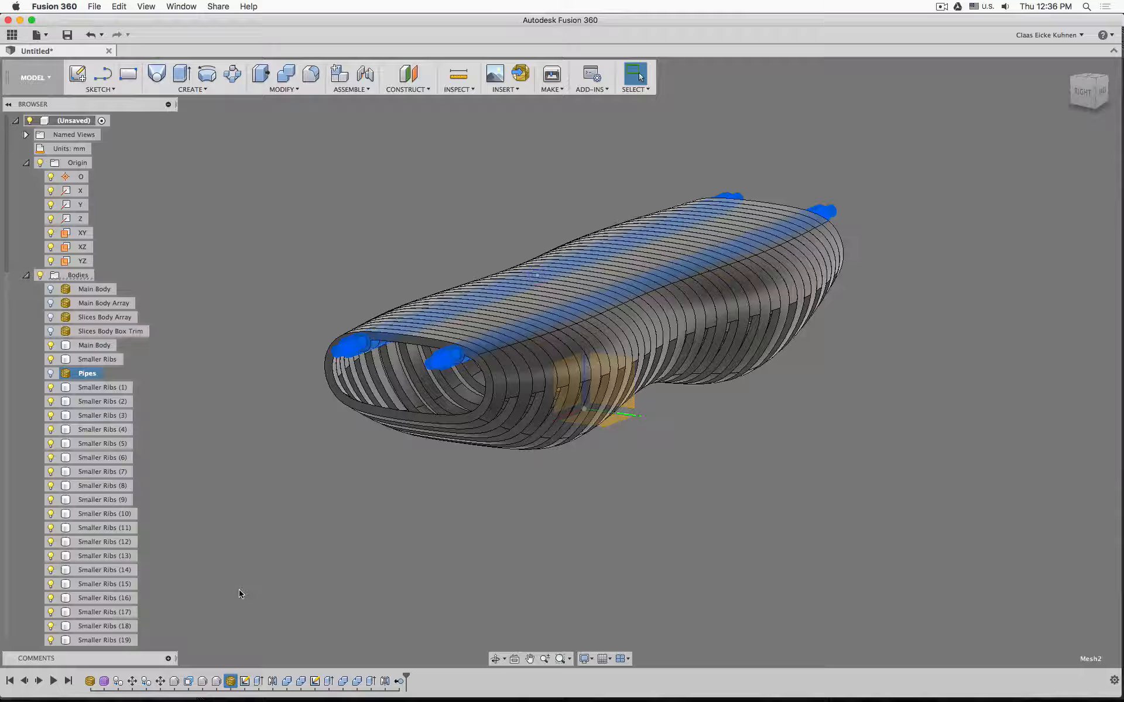
key("Delete")
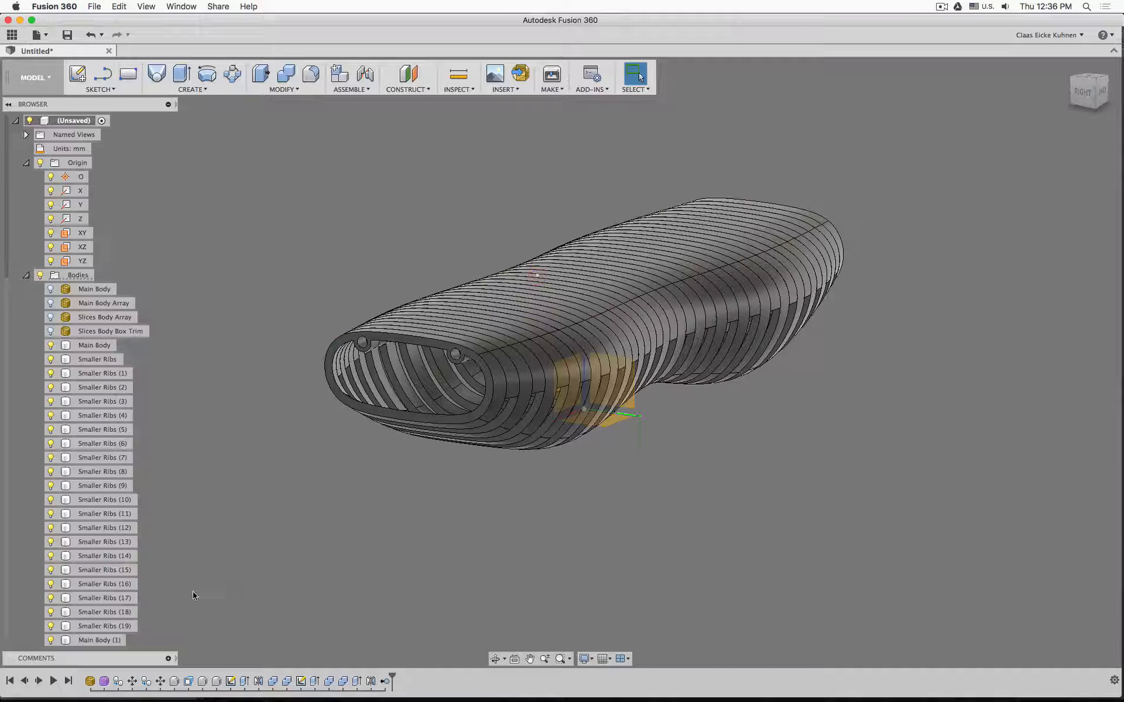
left_click(91, 680)
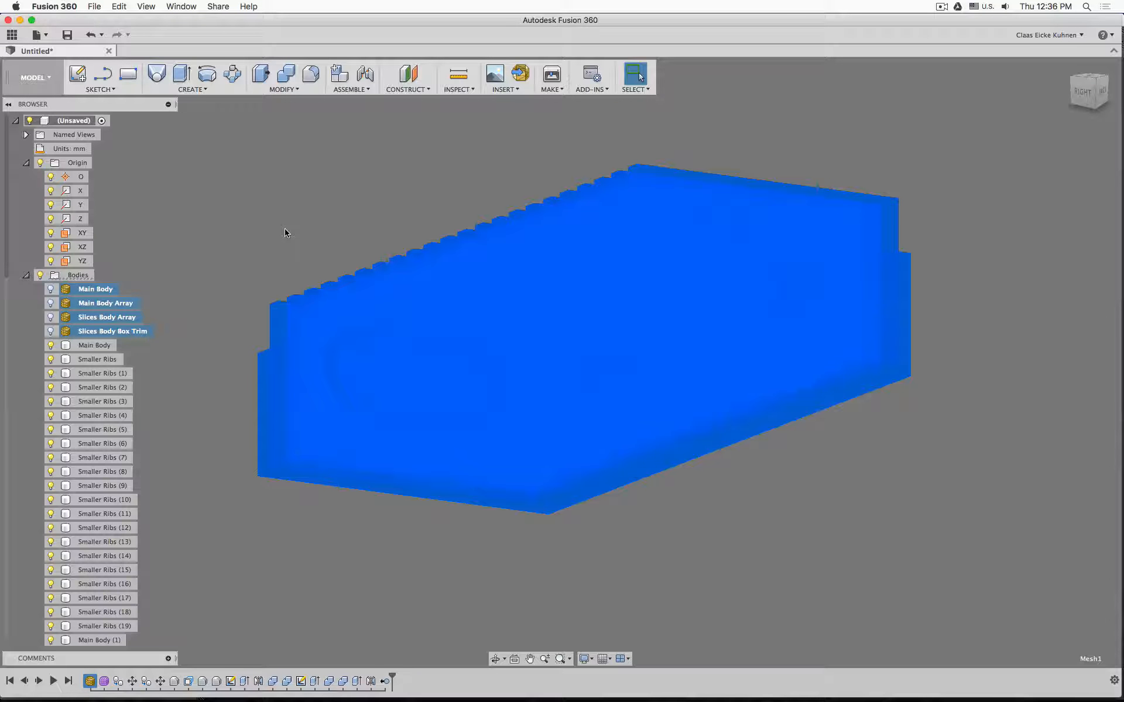
key("Delete")
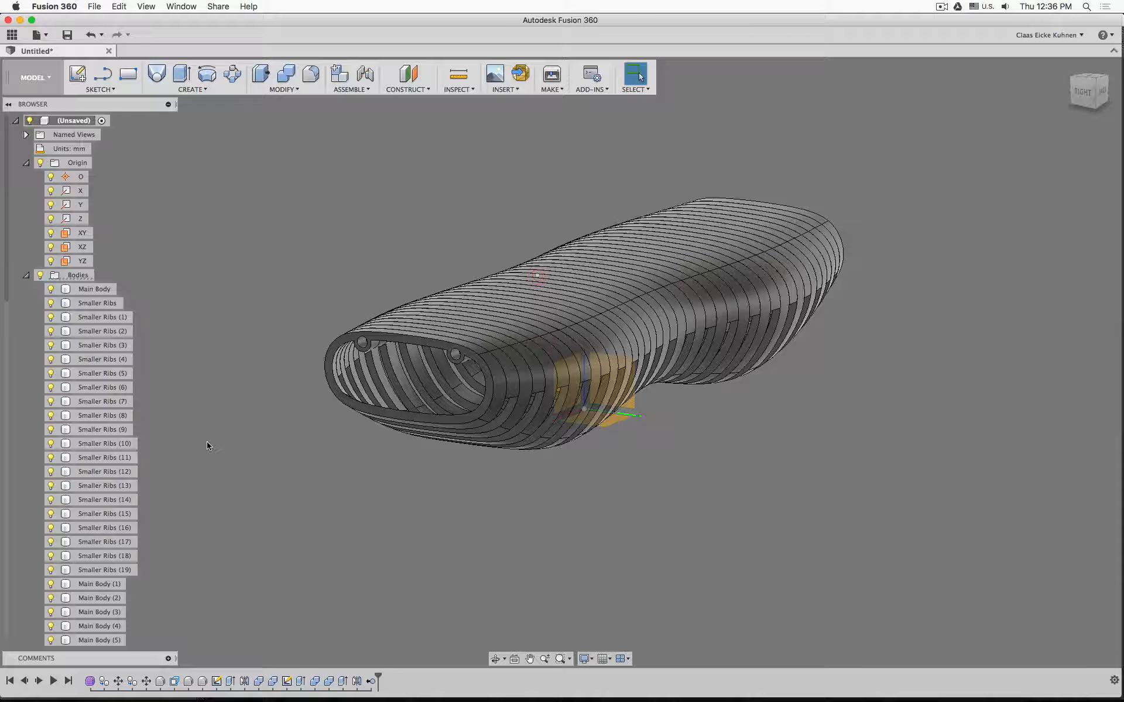
Step: Fillet all edges of the bench's Smaller Ribs and Main Body ribs together with a constant radius of 1.5 mm
mouse_move(809, 460)
middle_mouse_down("shift")
mouse_move(802, 305)
mouse_move(849, 498)
mouse_move(625, 441)
mouse_move(533, 208)
middle_mouse_up("shift")
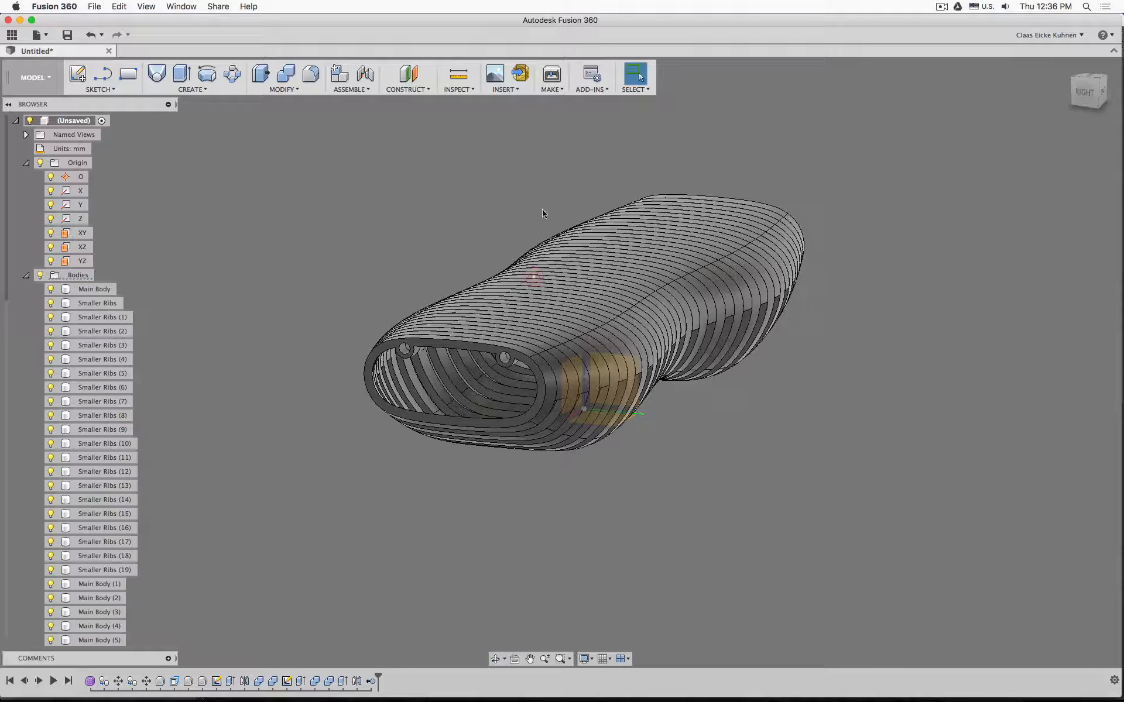
left_click(311, 73)
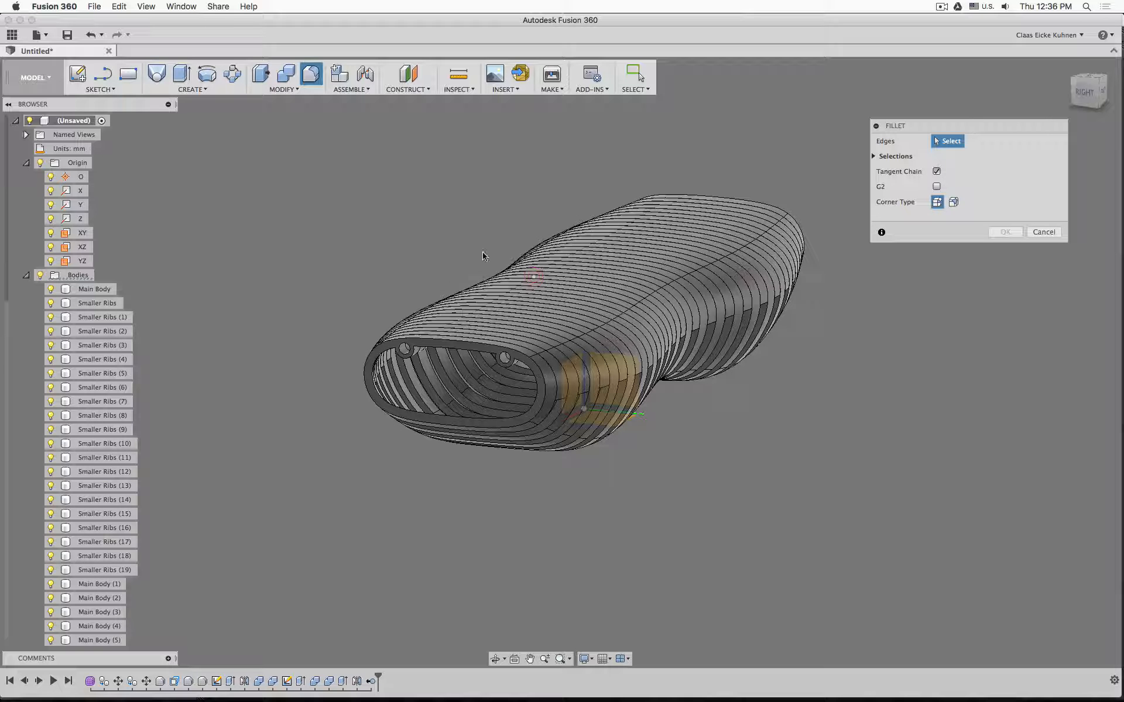
middle_click_drag(850, 359, 780, 395)
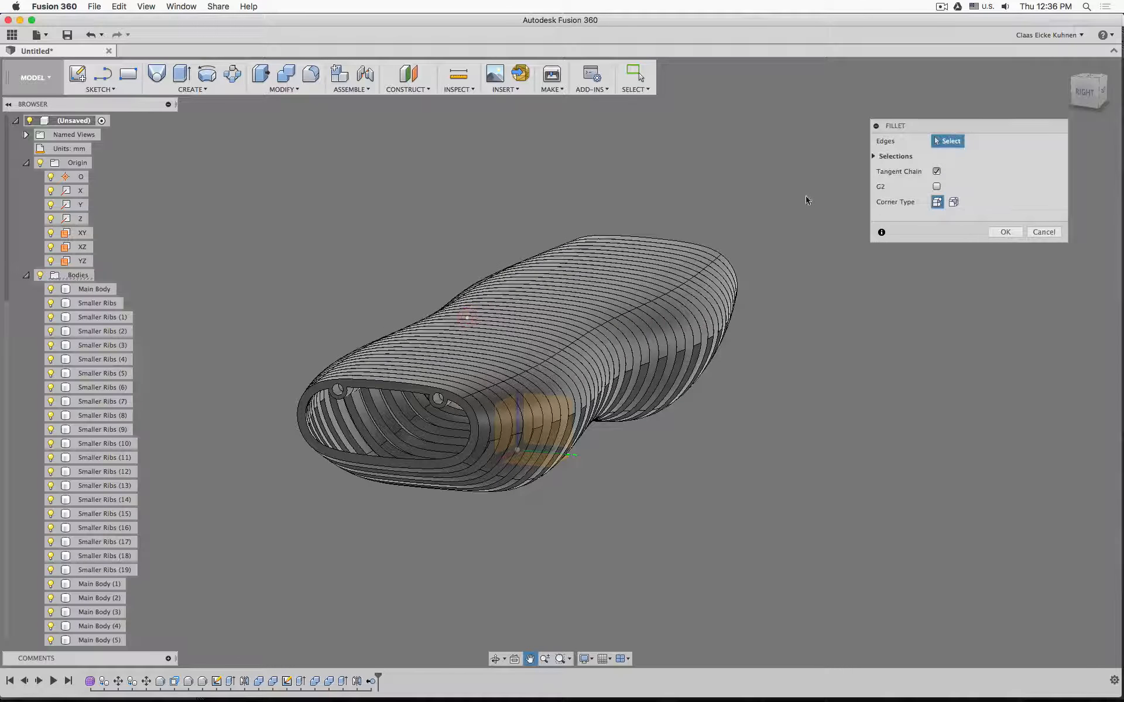
left_click_drag(830, 168, 205, 566)
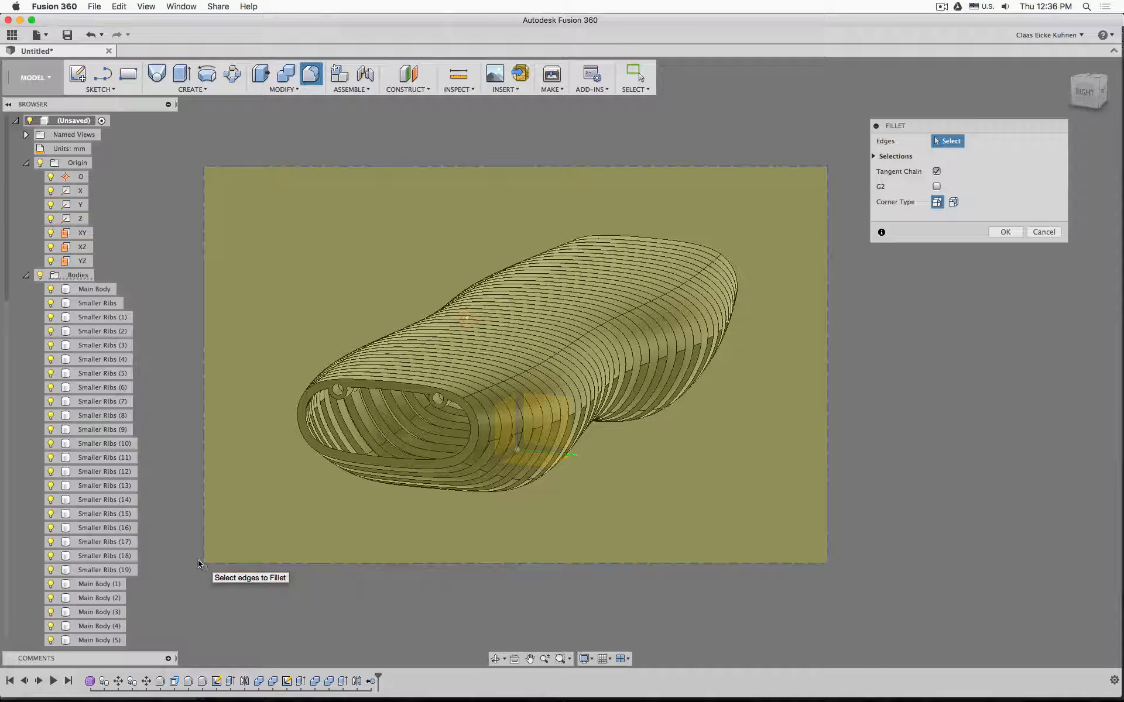
left_click_drag(197, 559, 198, 559)
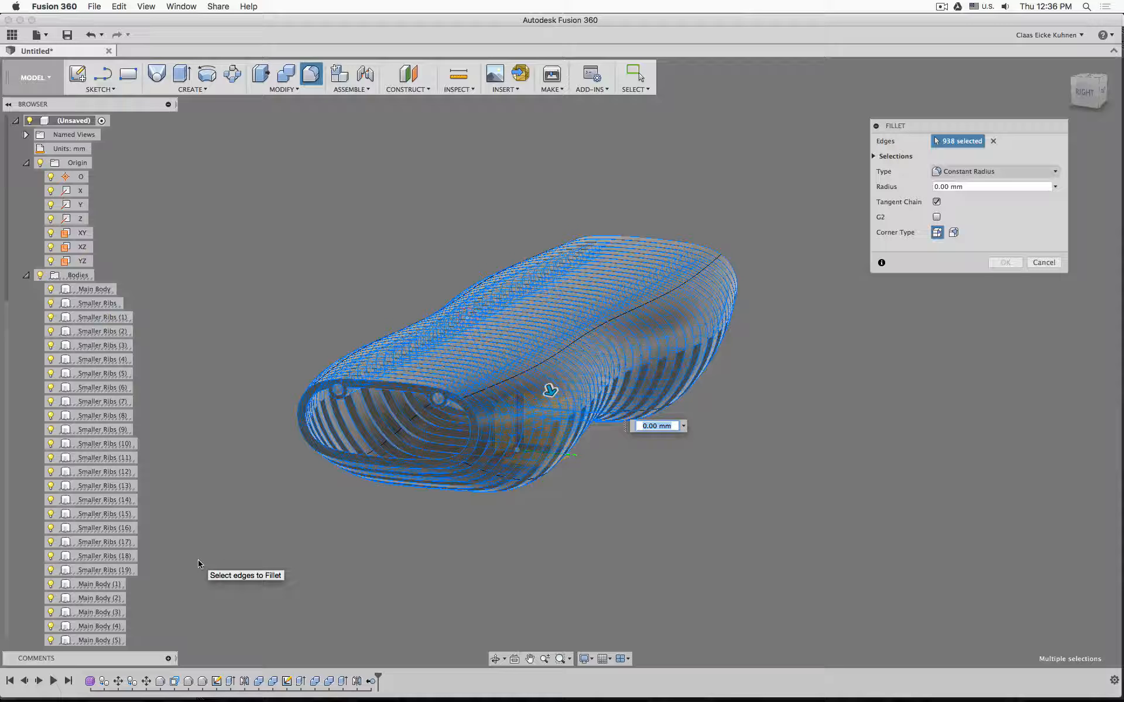
type("1.5")
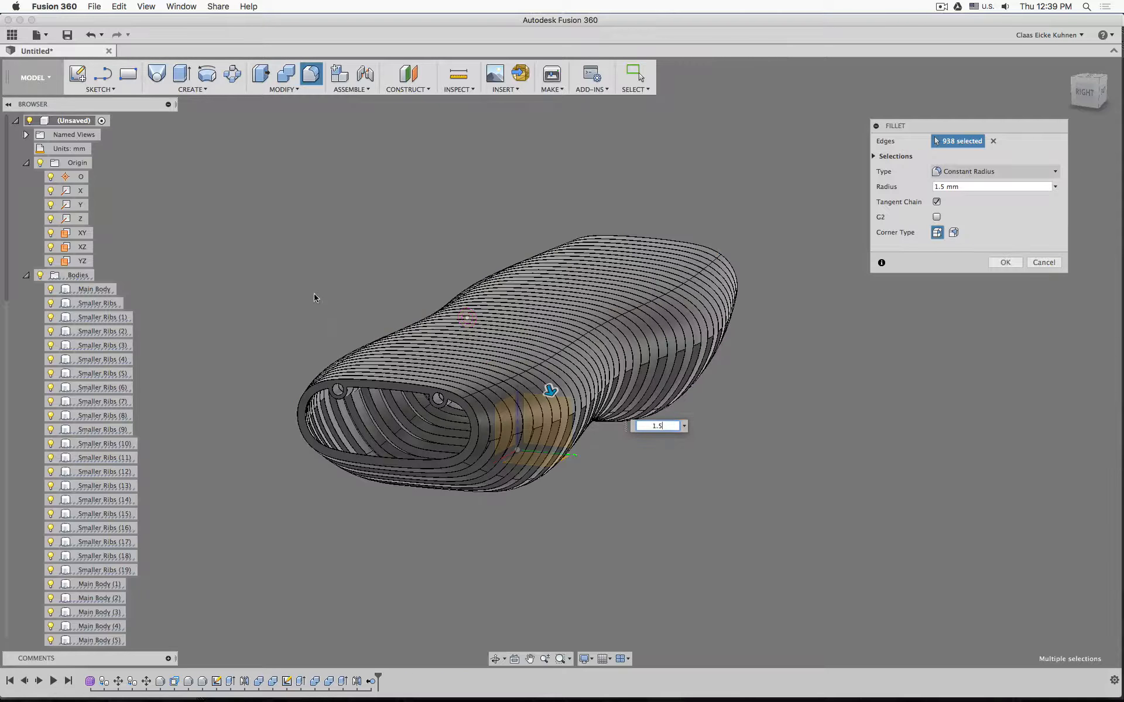
scroll(316, 357, "up", 5)
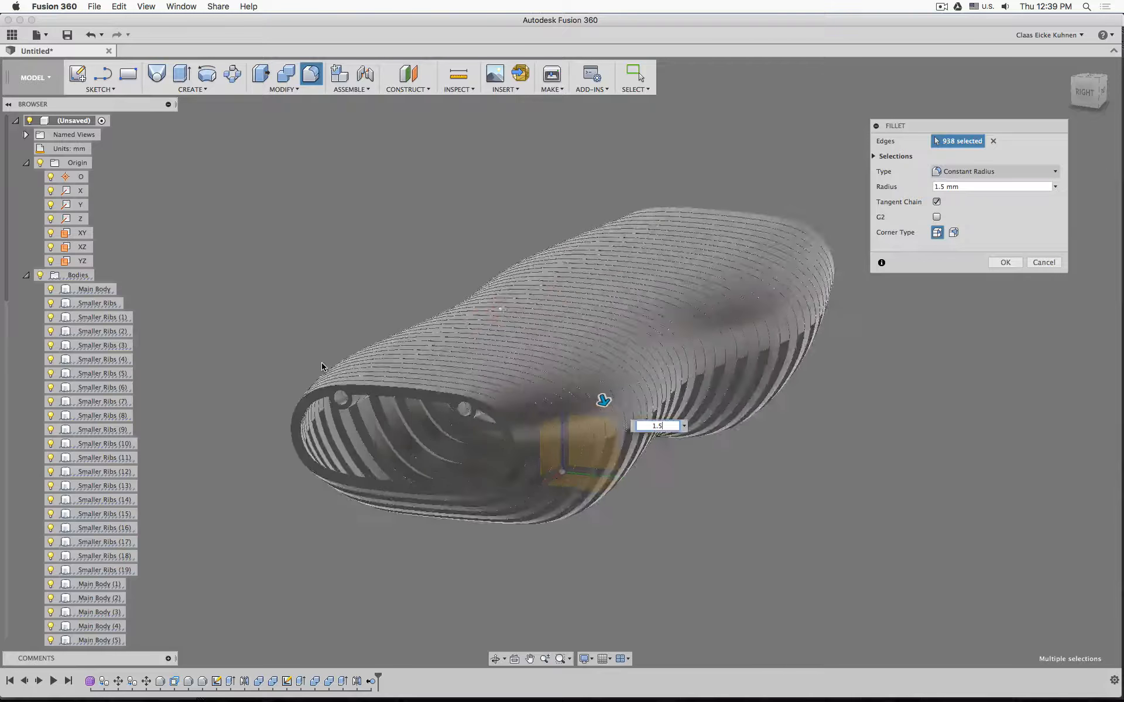
scroll(307, 355, "down", 5)
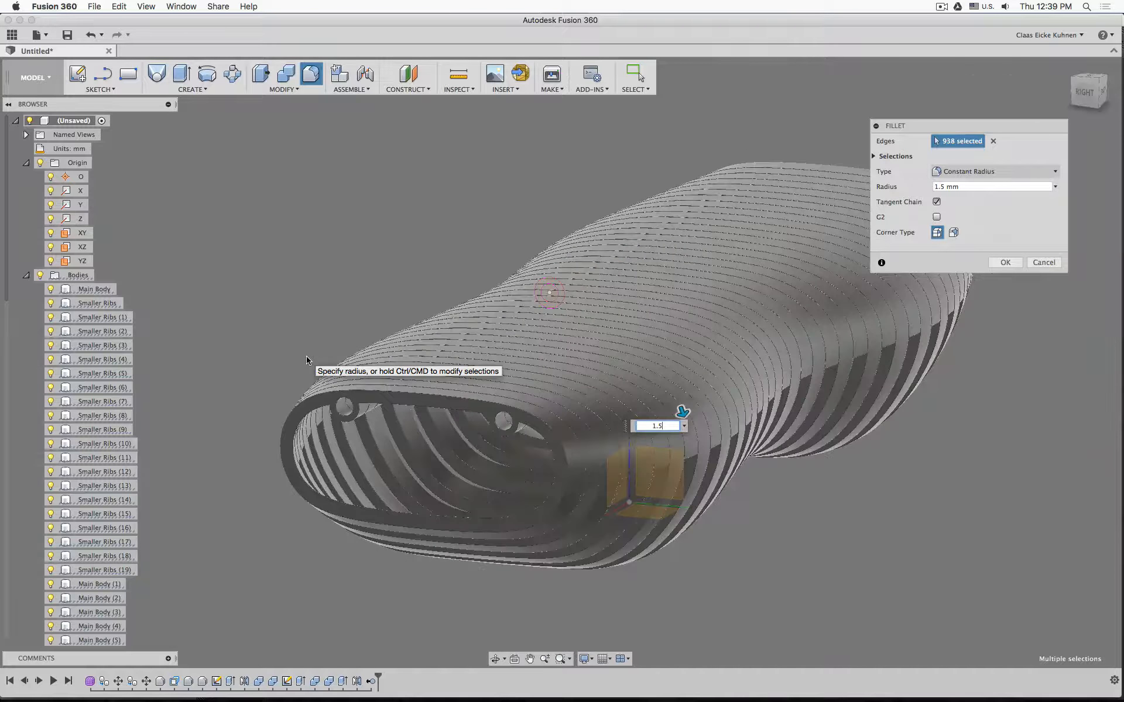